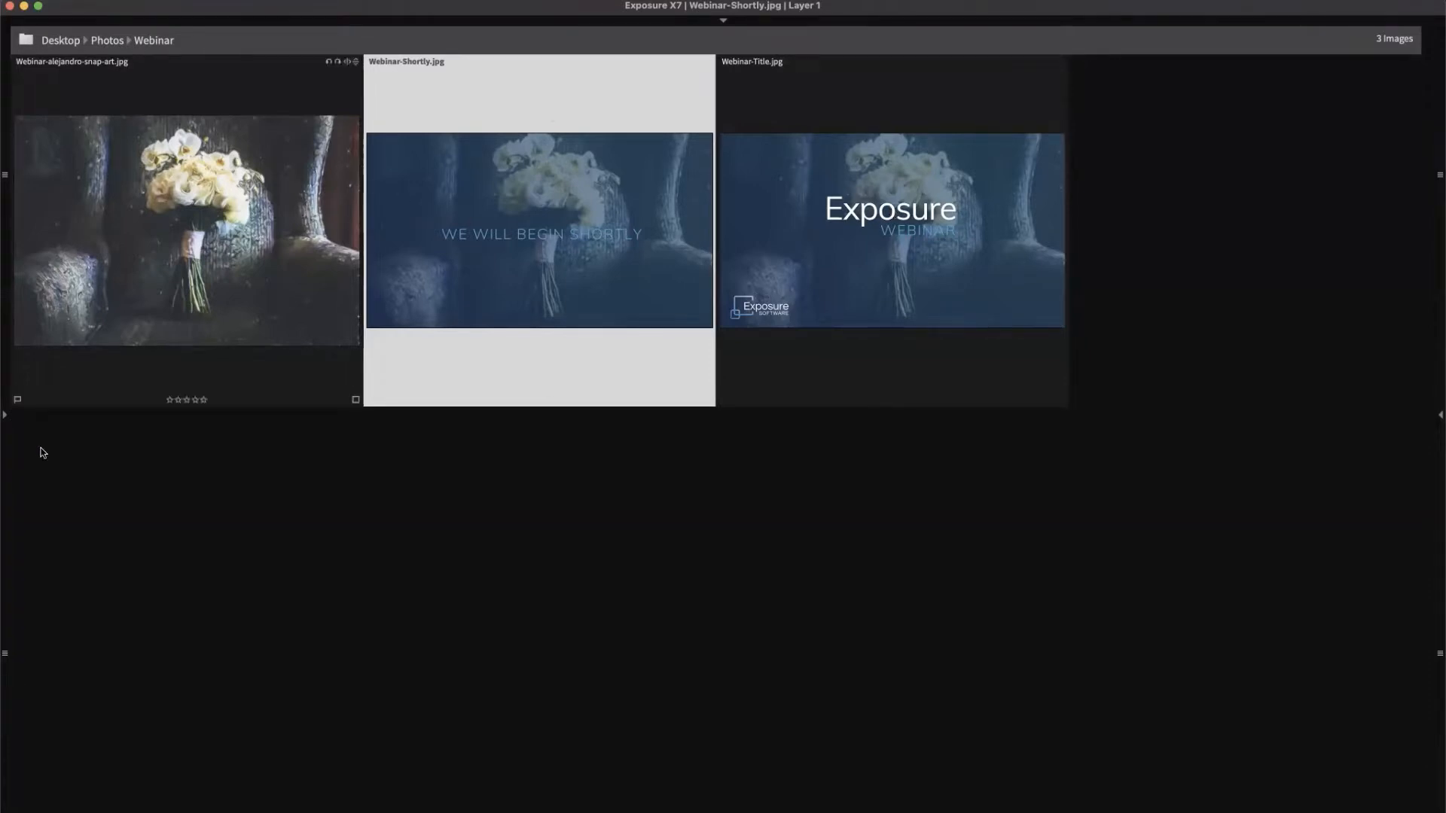
Reveal the folder browser and open the flowers folder under Photos.
click(6, 415)
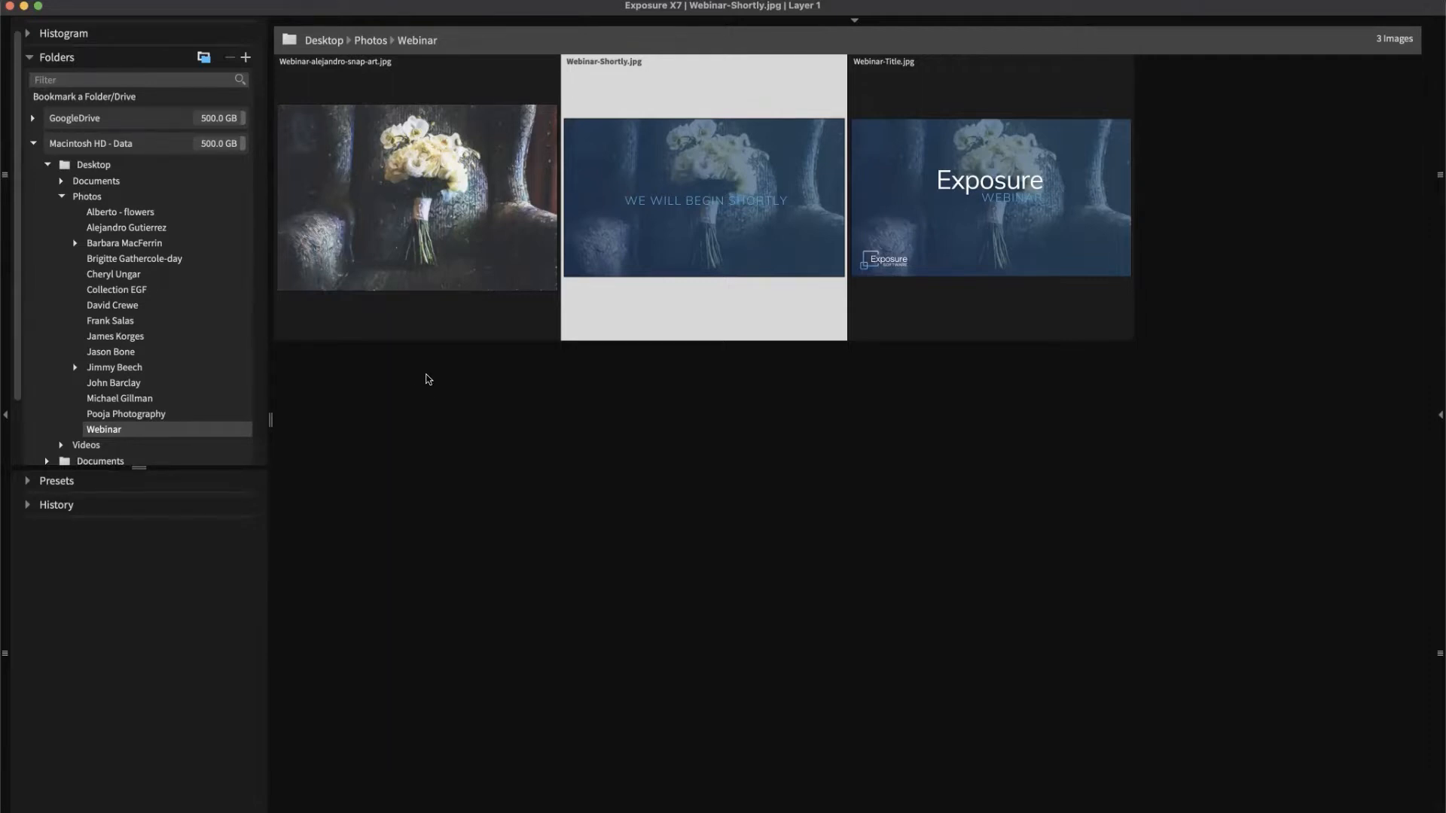
click(364, 472)
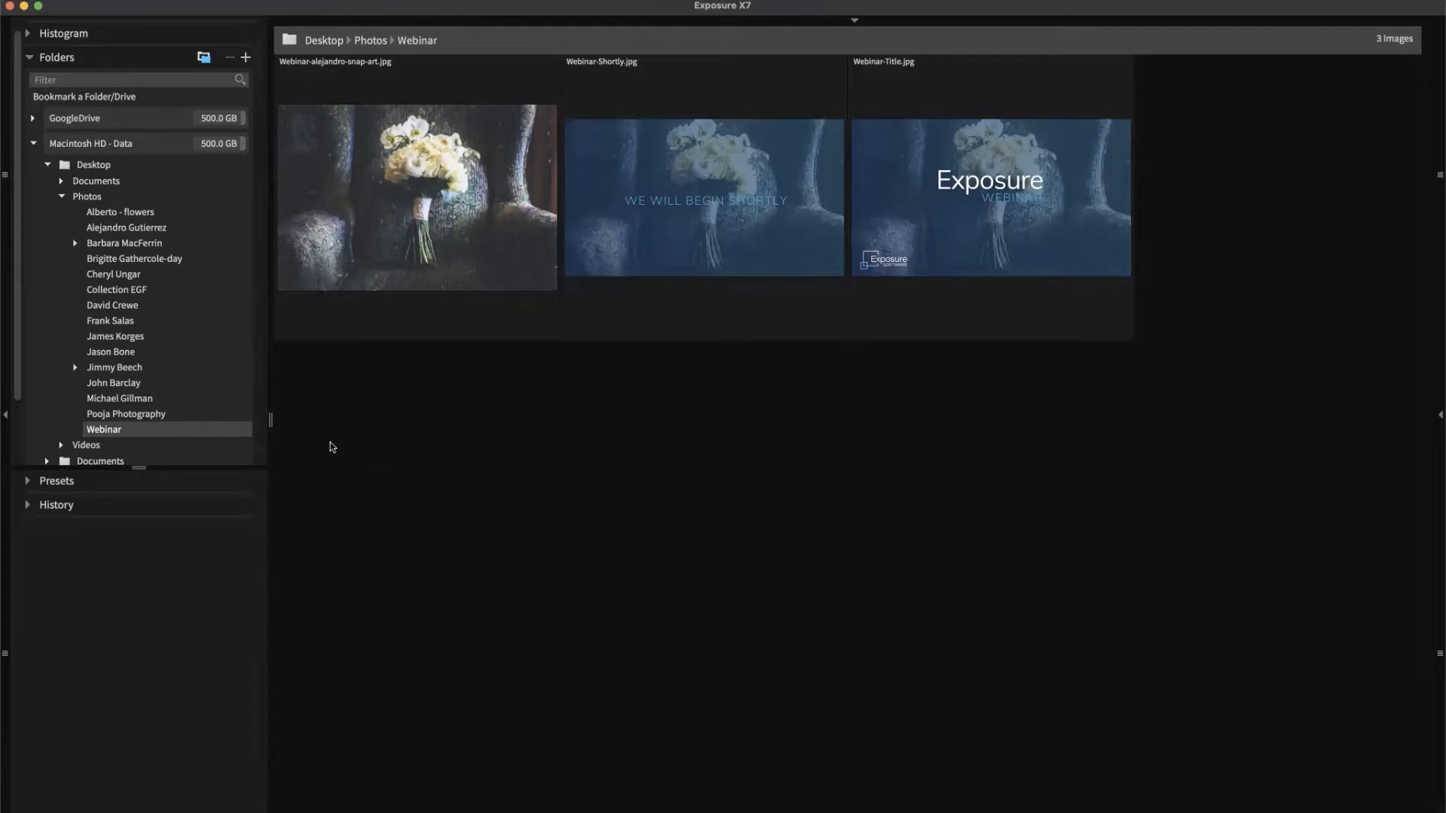
mouse_move(500, 208)
click(161, 216)
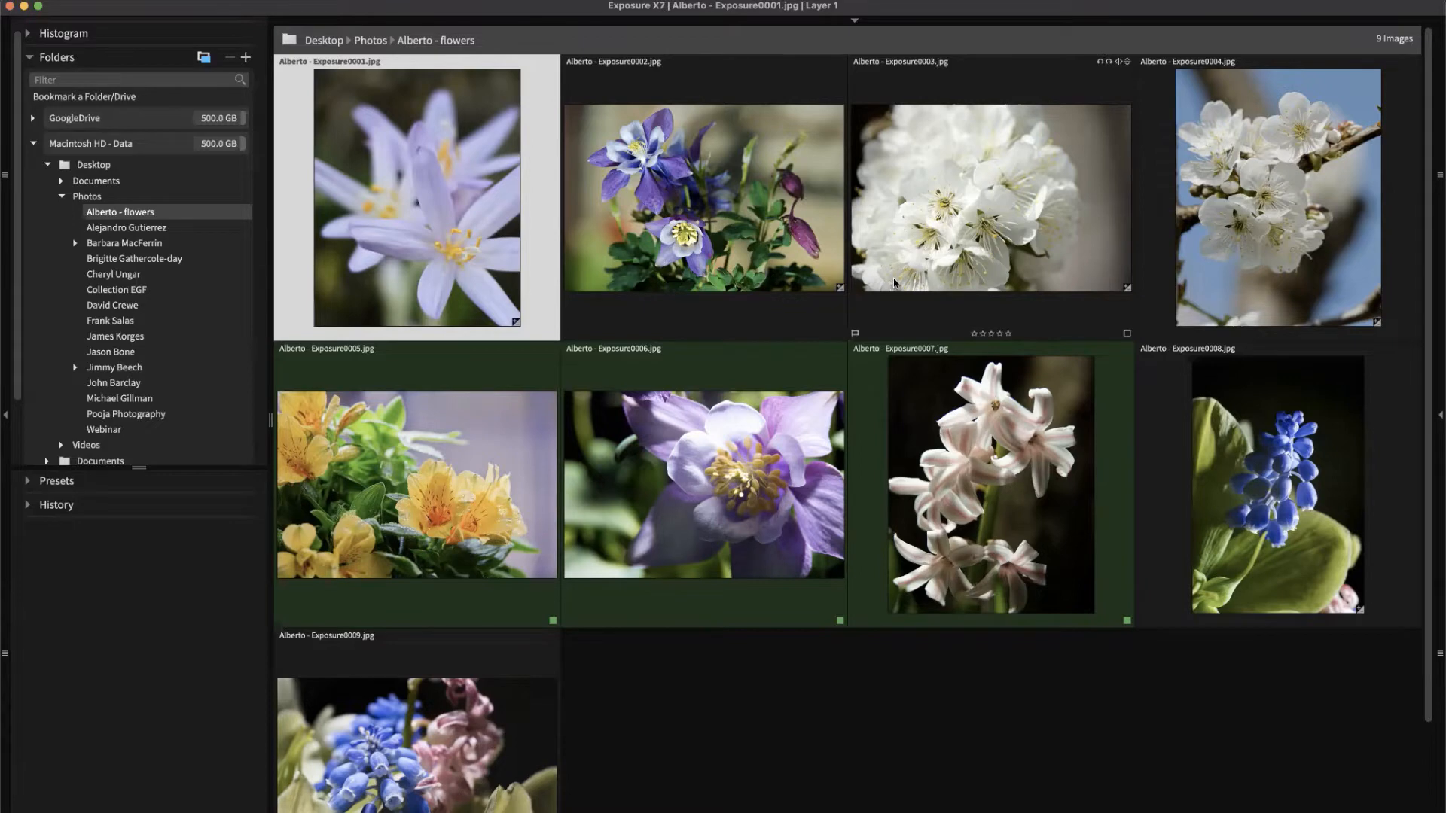
View the white blossom photo Exposure0003 enlarged and return to the thumbnail grid.
click(914, 220)
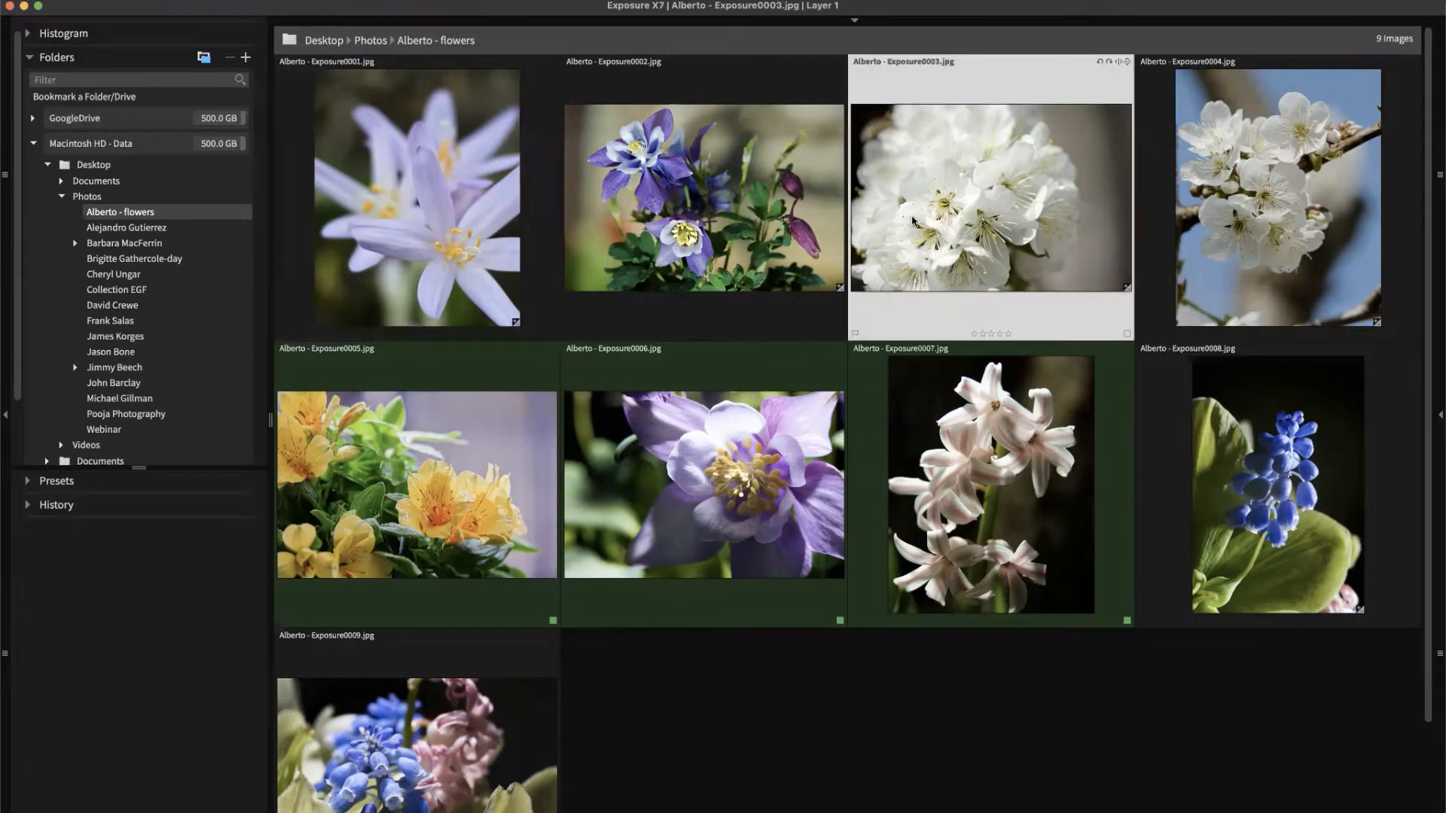
double_click(914, 220)
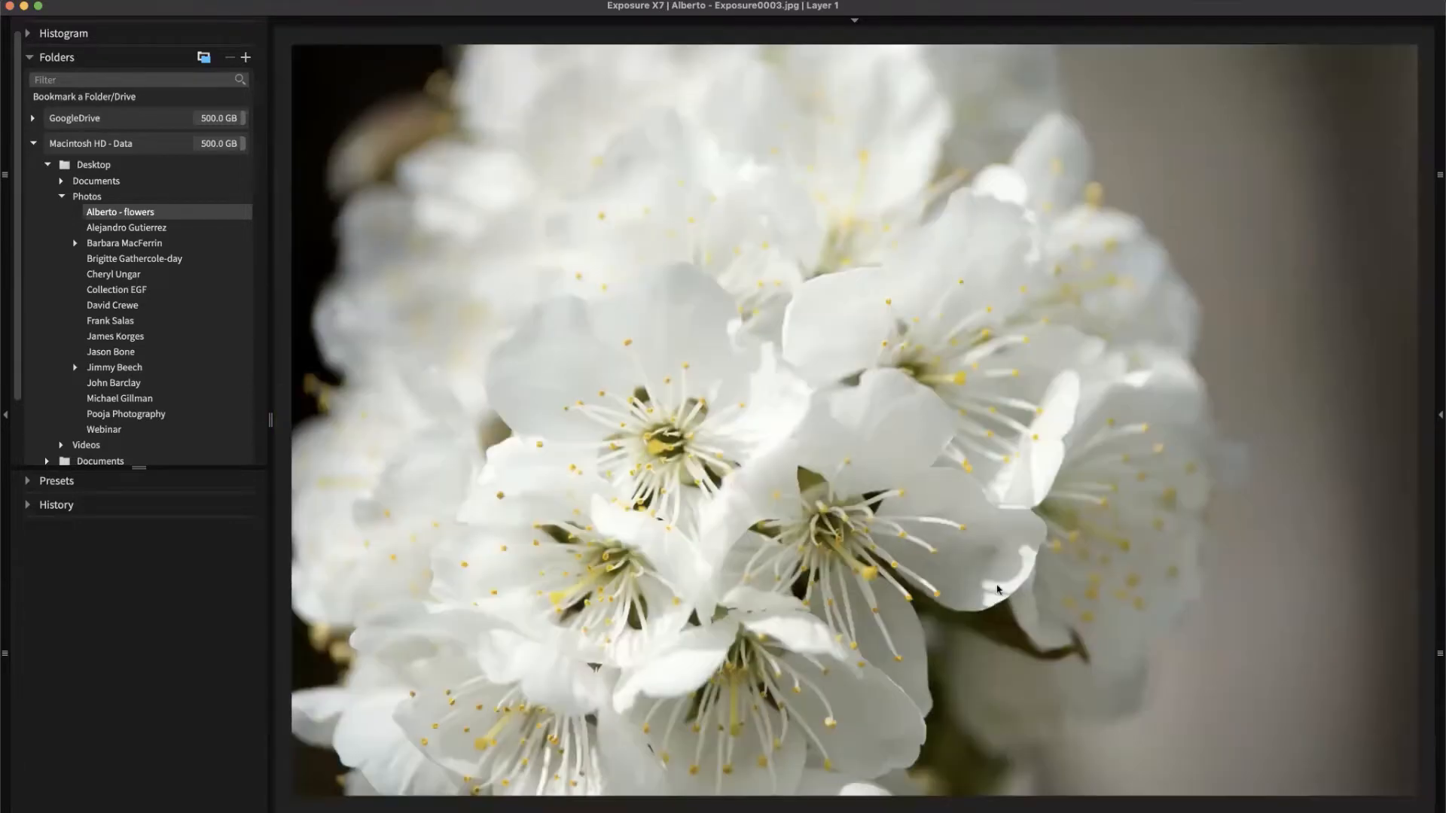
double_click(996, 570)
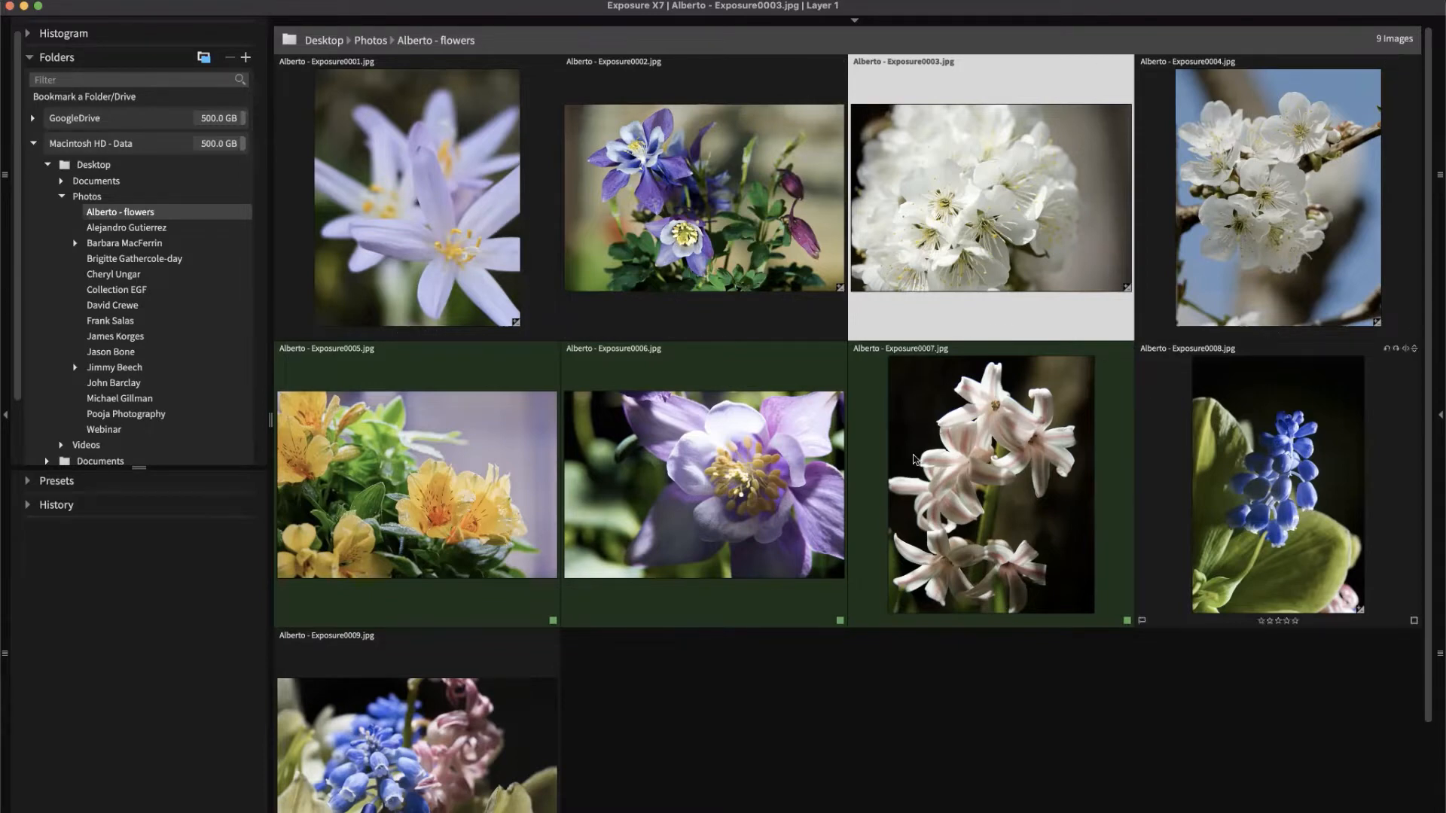
Select all the flower photos and reveal the editing controls, clearing the selection at the end.
click(483, 184)
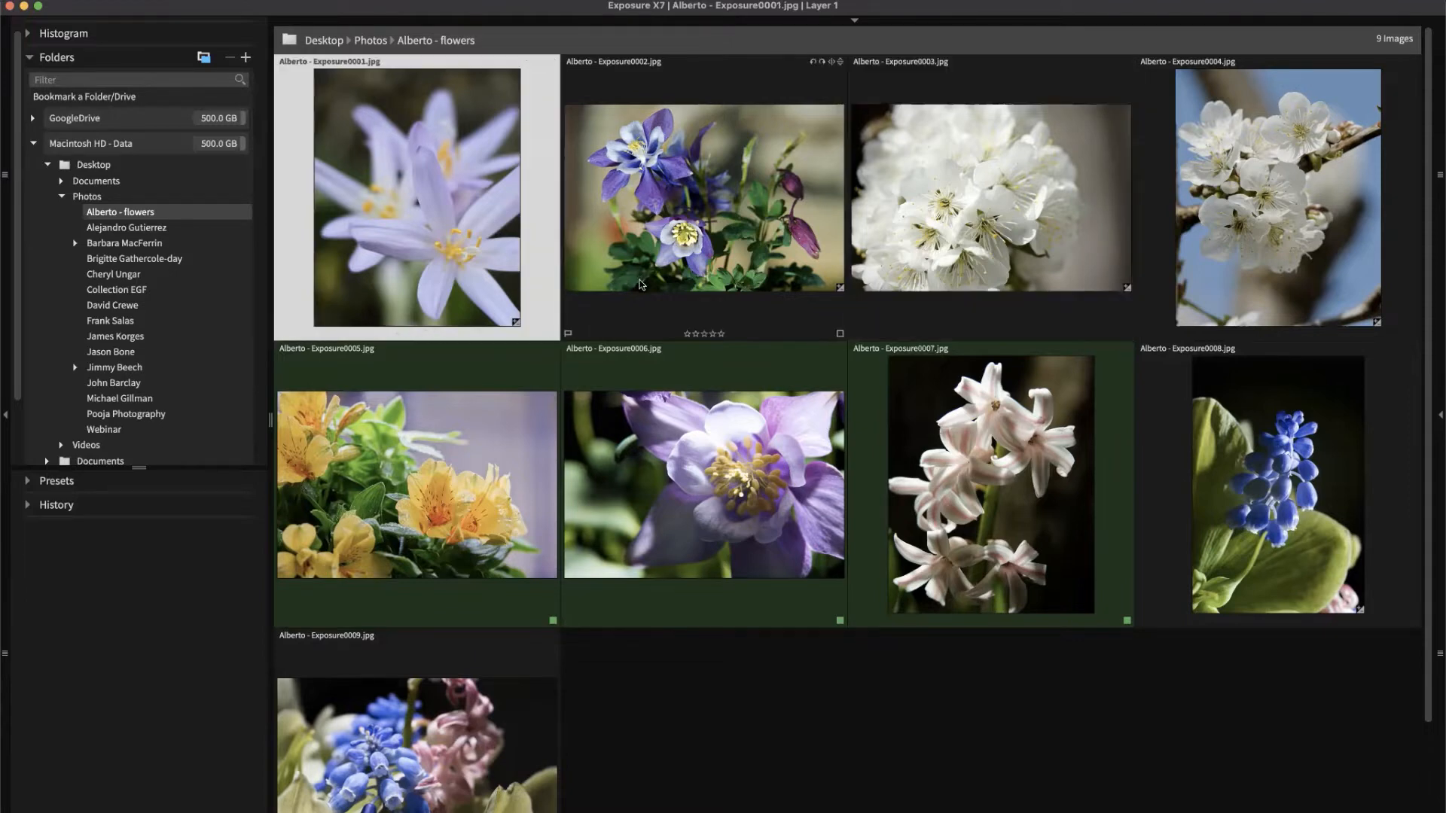
key(super+a)
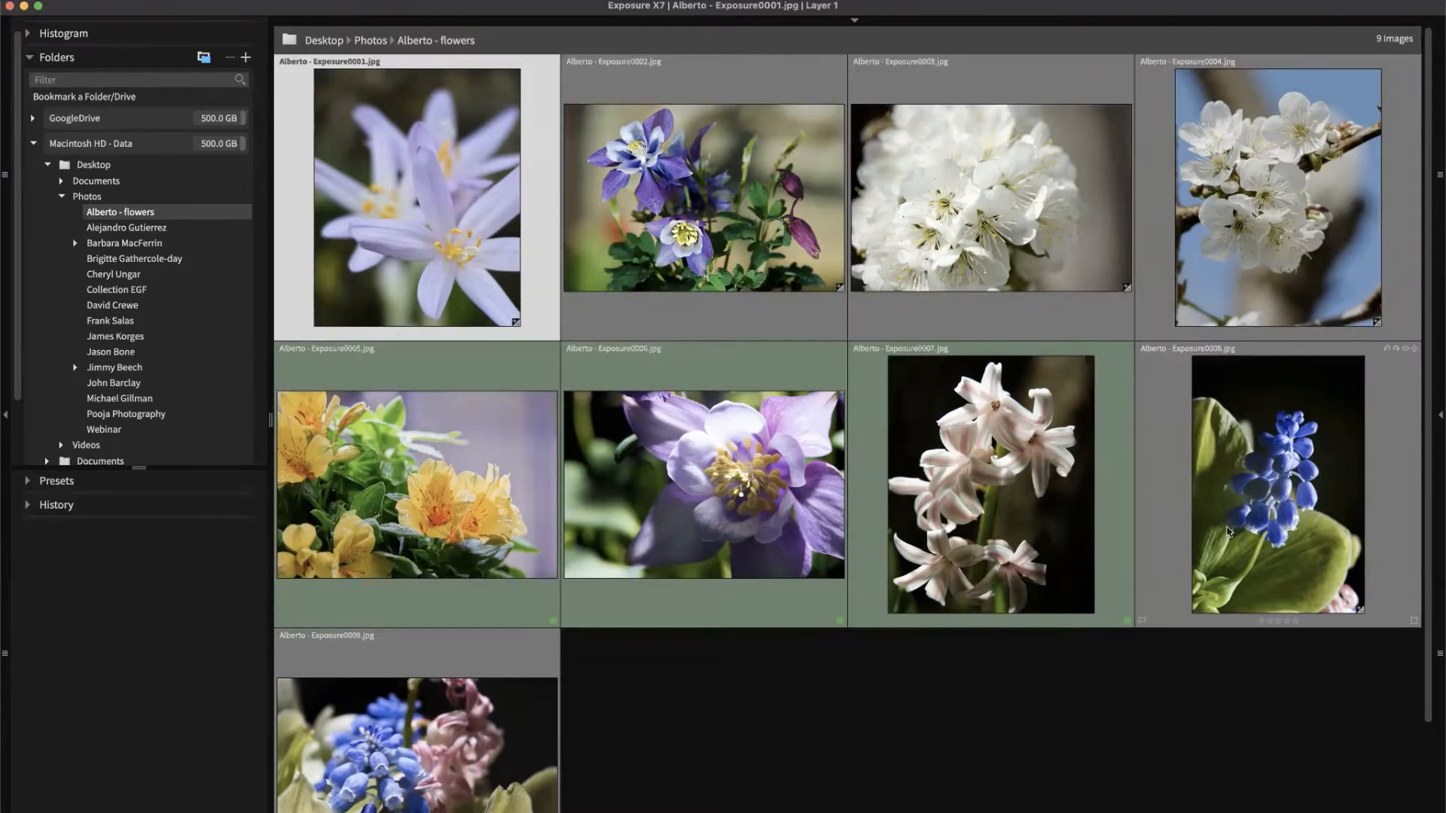
click(1440, 415)
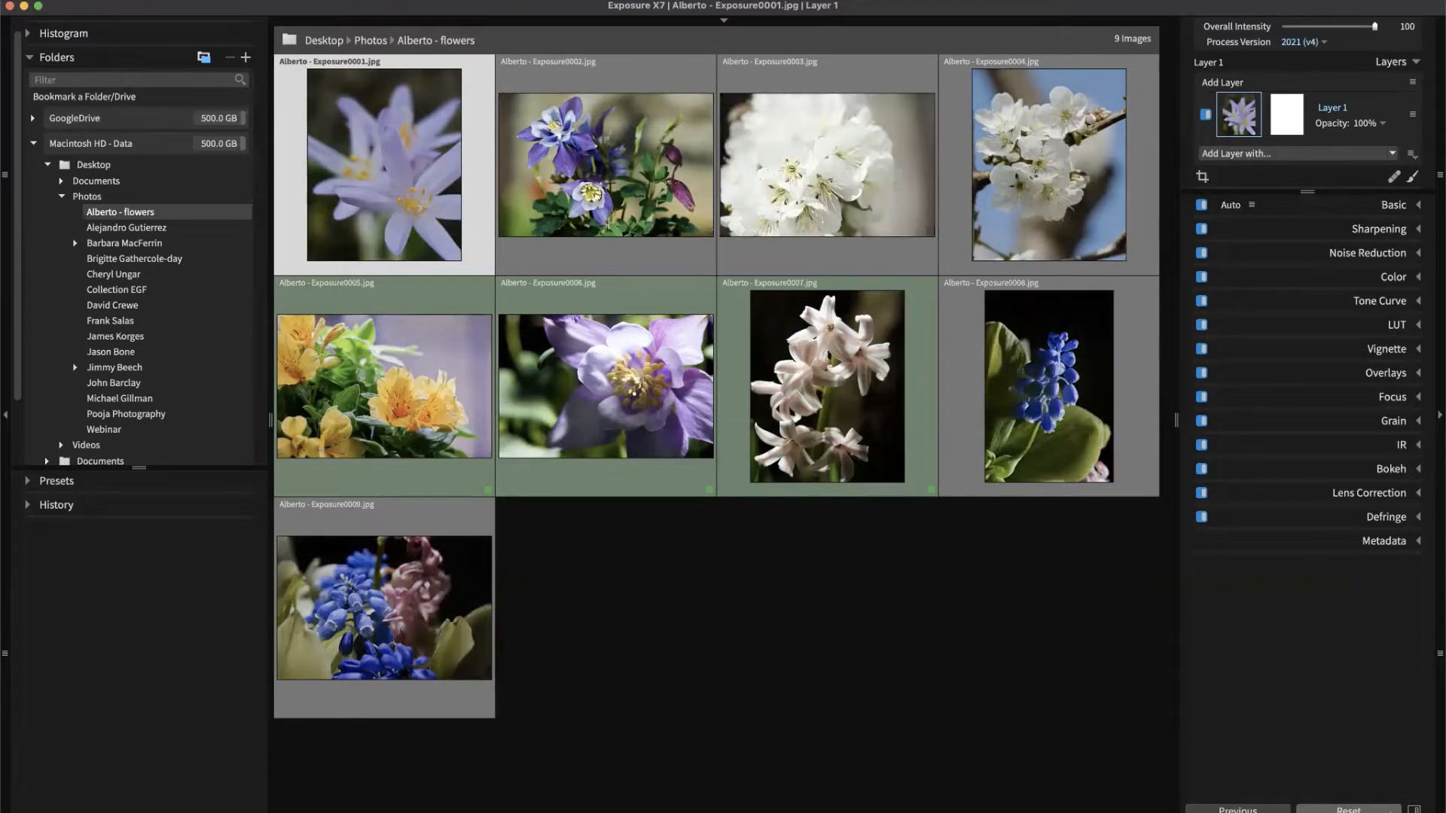
click(1074, 694)
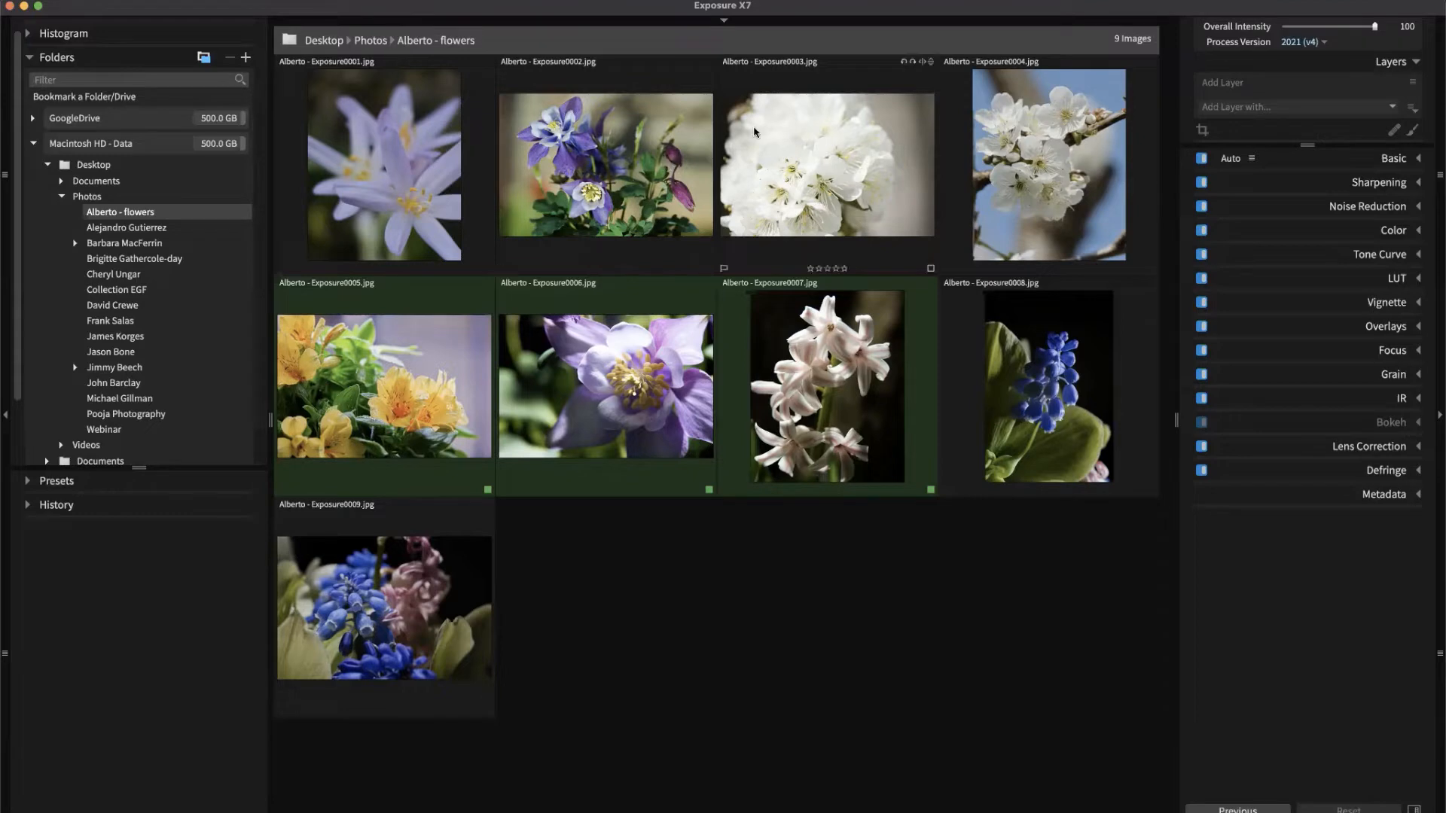
Open the lilac flower photo Exposure0001 for editing and apply the automatic Basic tone adjustments.
double_click(399, 177)
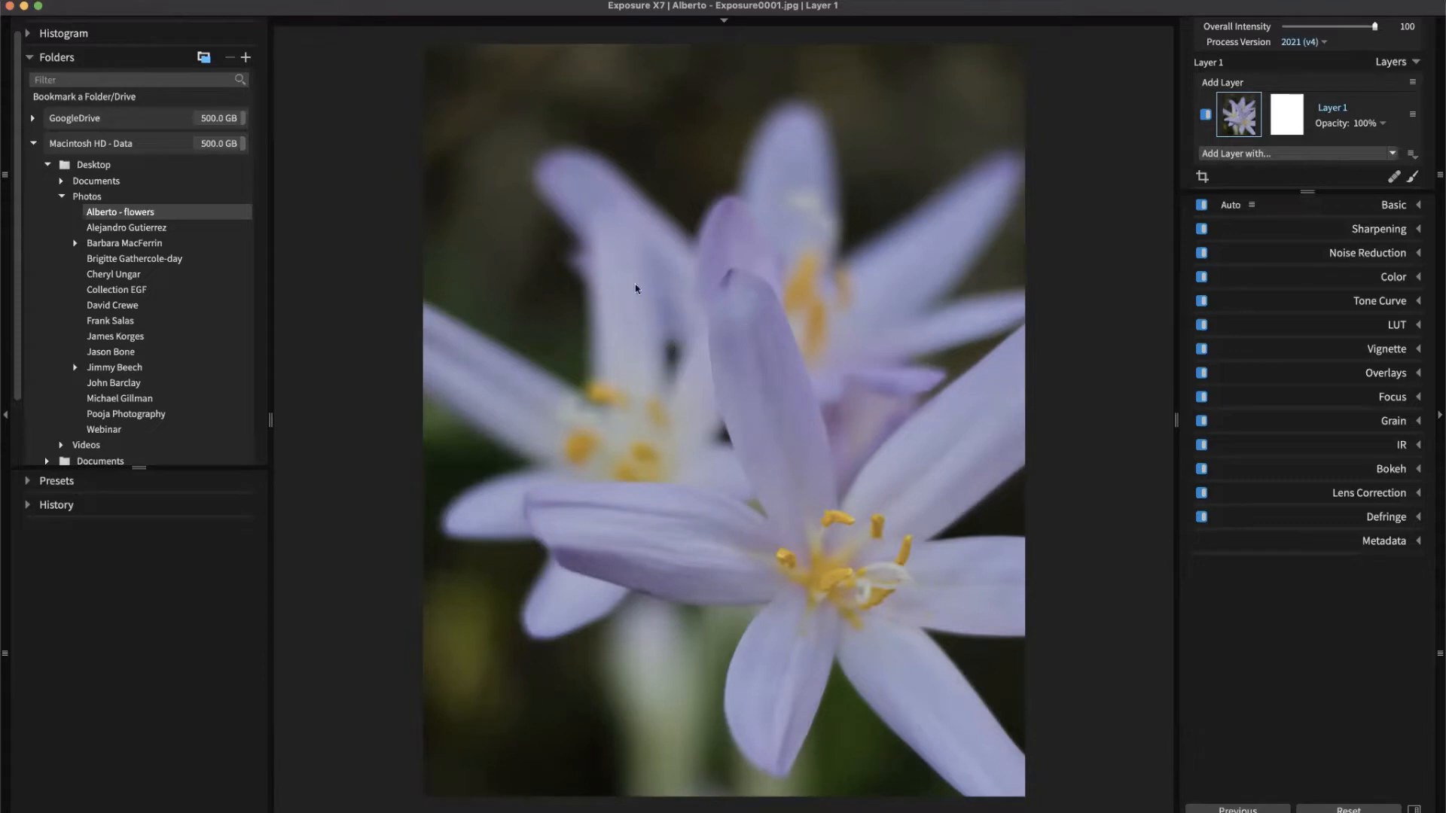
click(1393, 205)
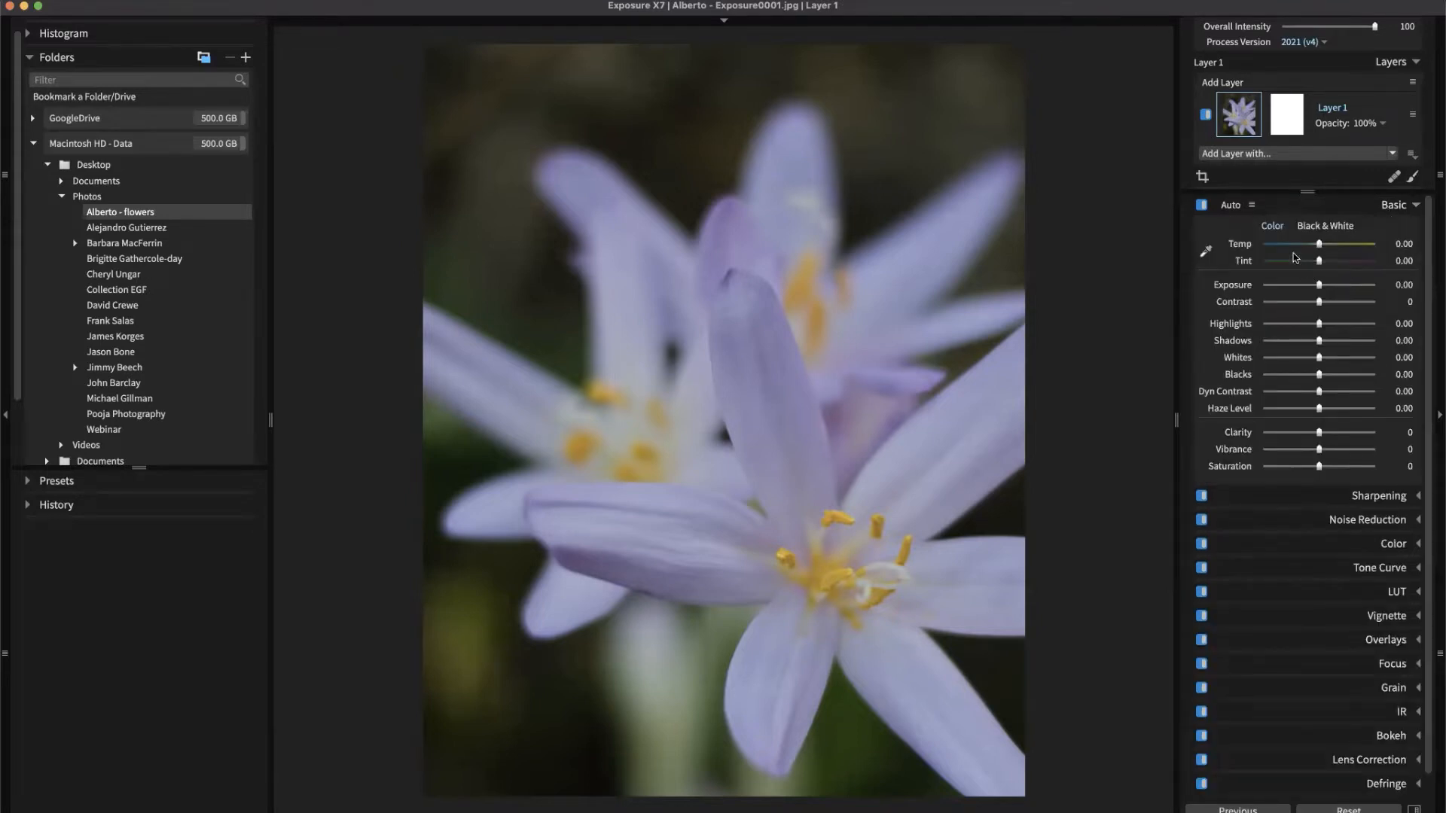
click(1233, 211)
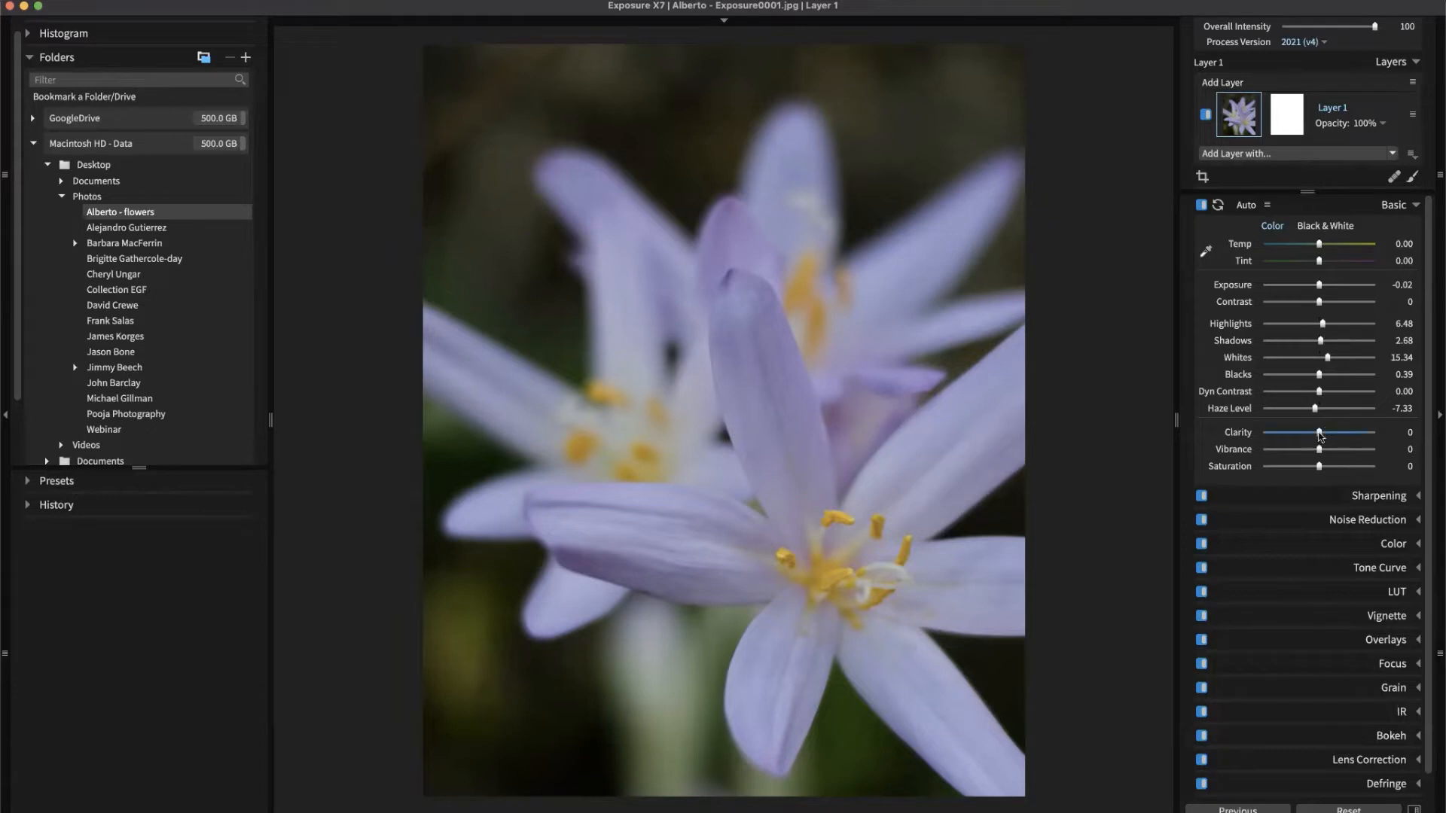
Try a Clarity of 91, inspect the petal detail up close, and reset Clarity to 0.
drag(1319, 435, 1368, 434)
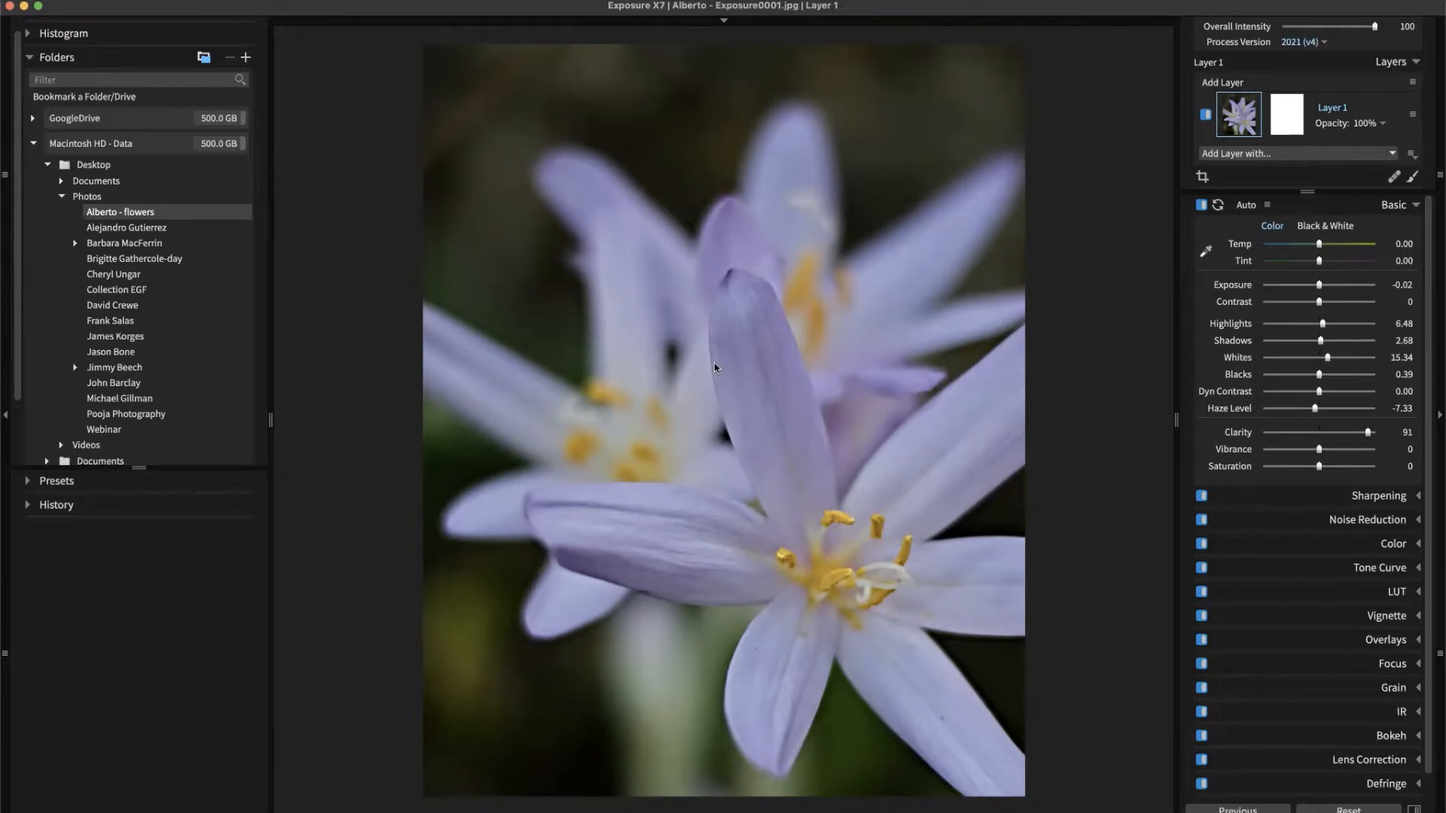
scroll(731, 443, up, 1)
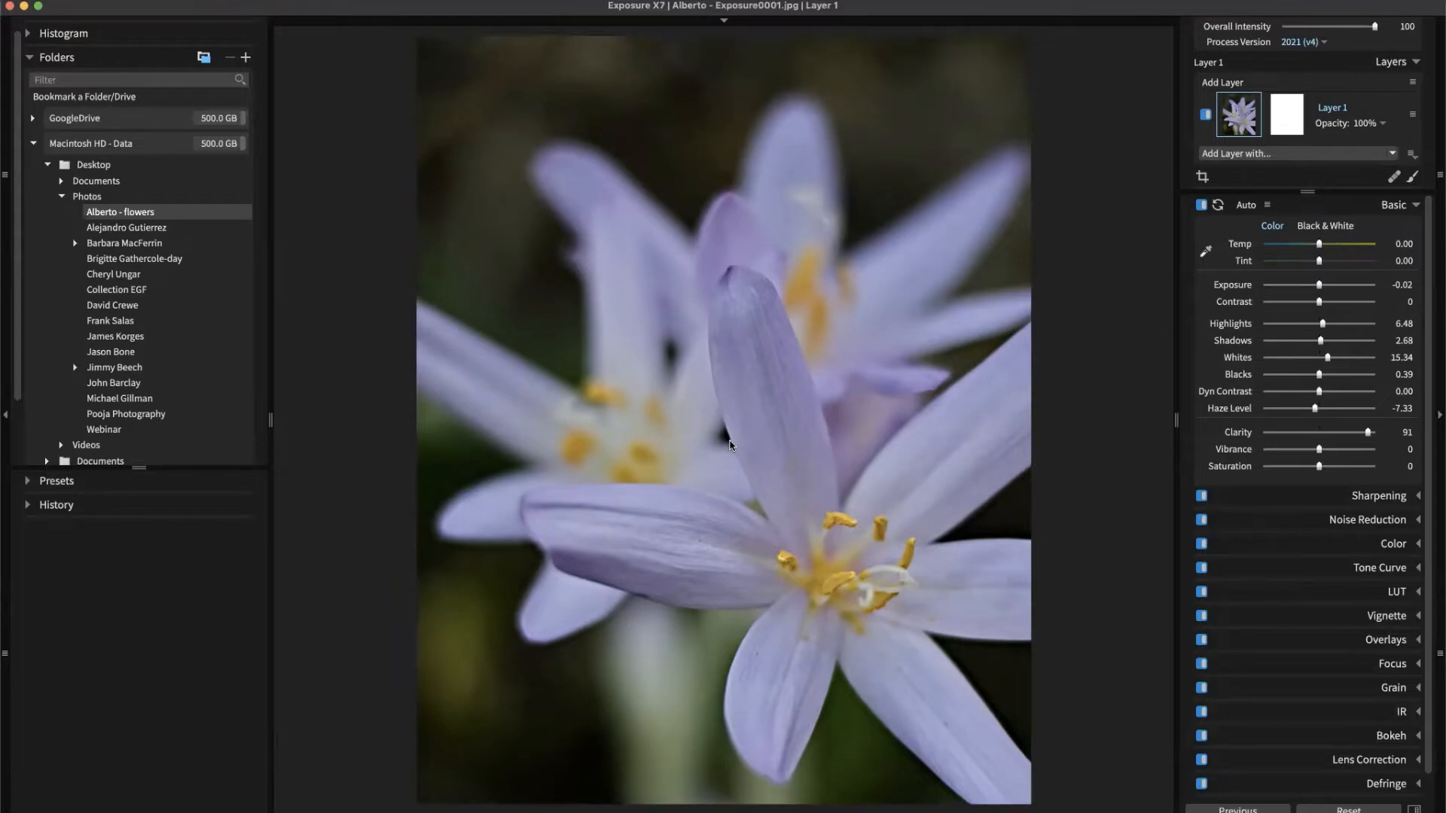
scroll(728, 438, up, 4)
scroll(702, 349, down, 5)
scroll(702, 341, up, 7)
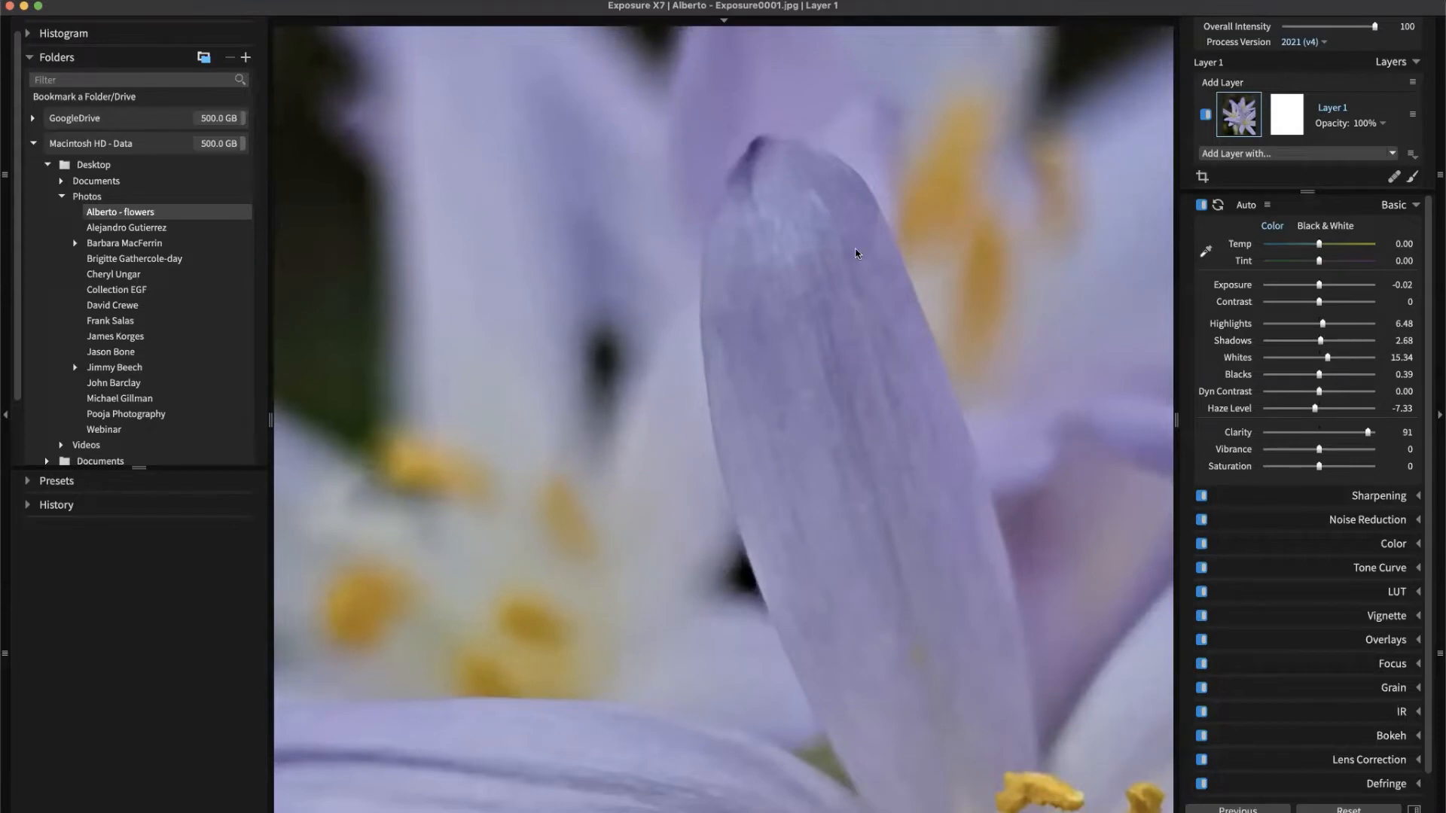
drag(1368, 433, 1368, 433)
double_click(1368, 433)
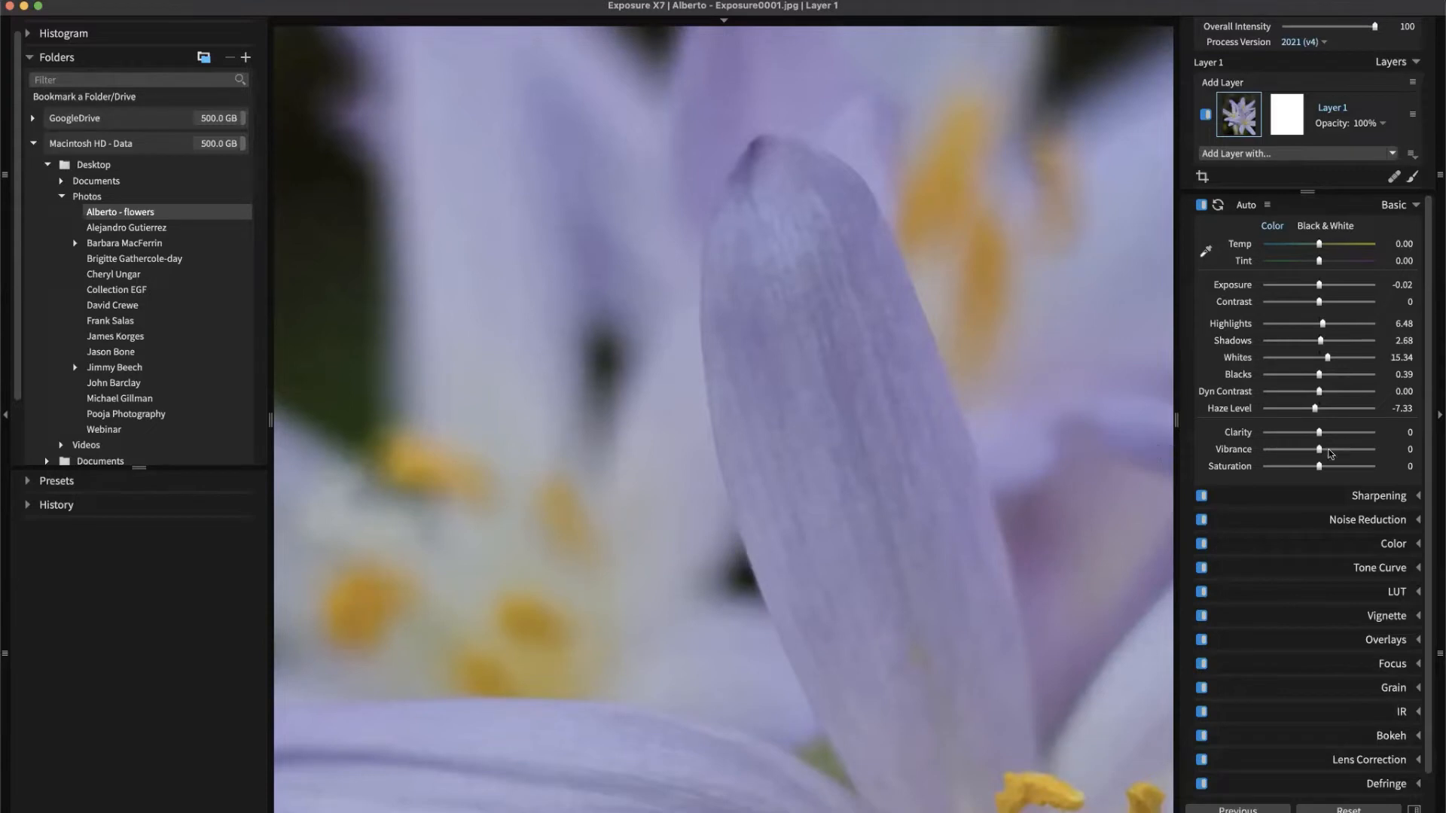
Set Clarity to 68 and check the stamens up close before returning to the full photo.
click(1356, 433)
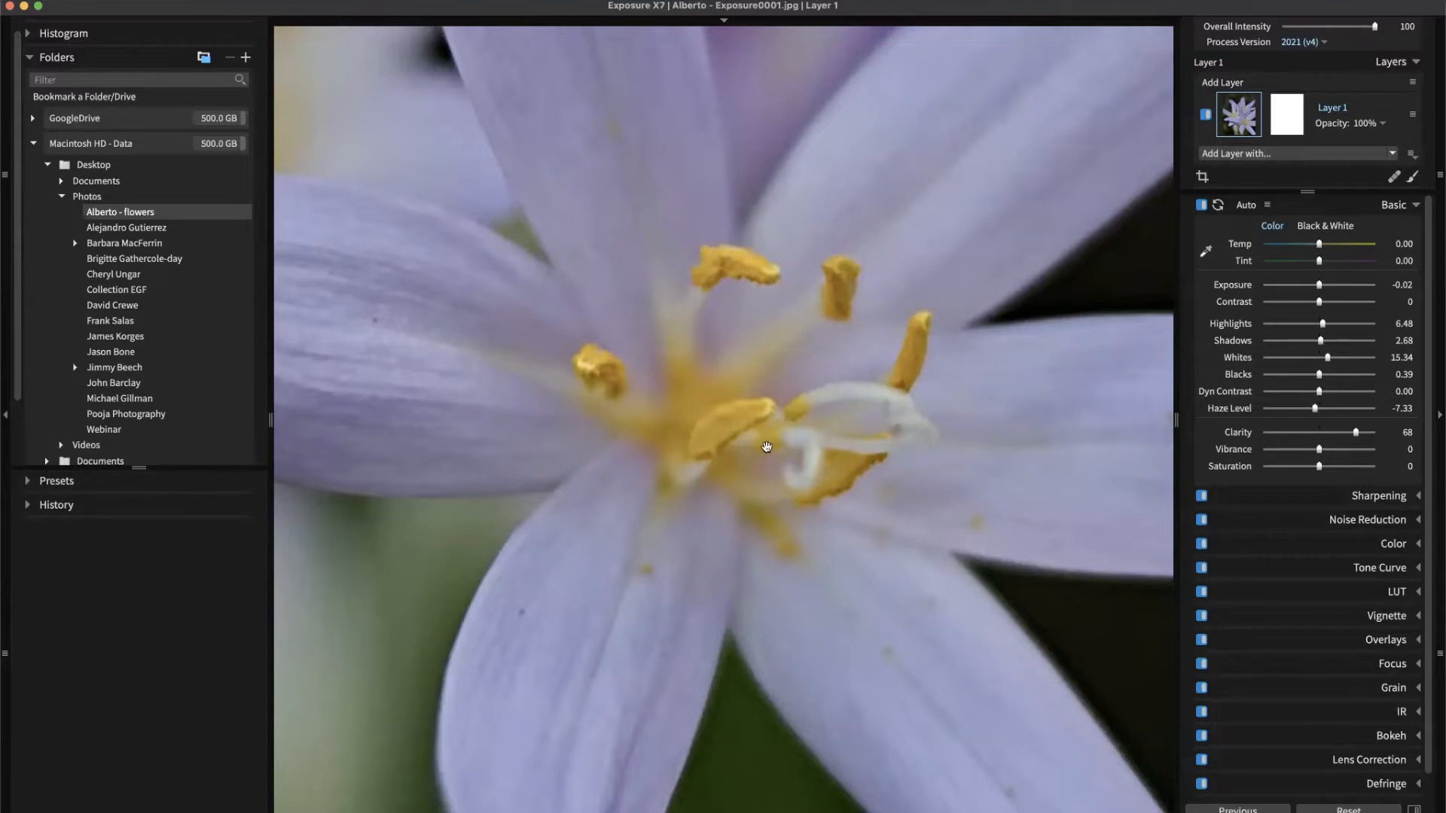
click(803, 387)
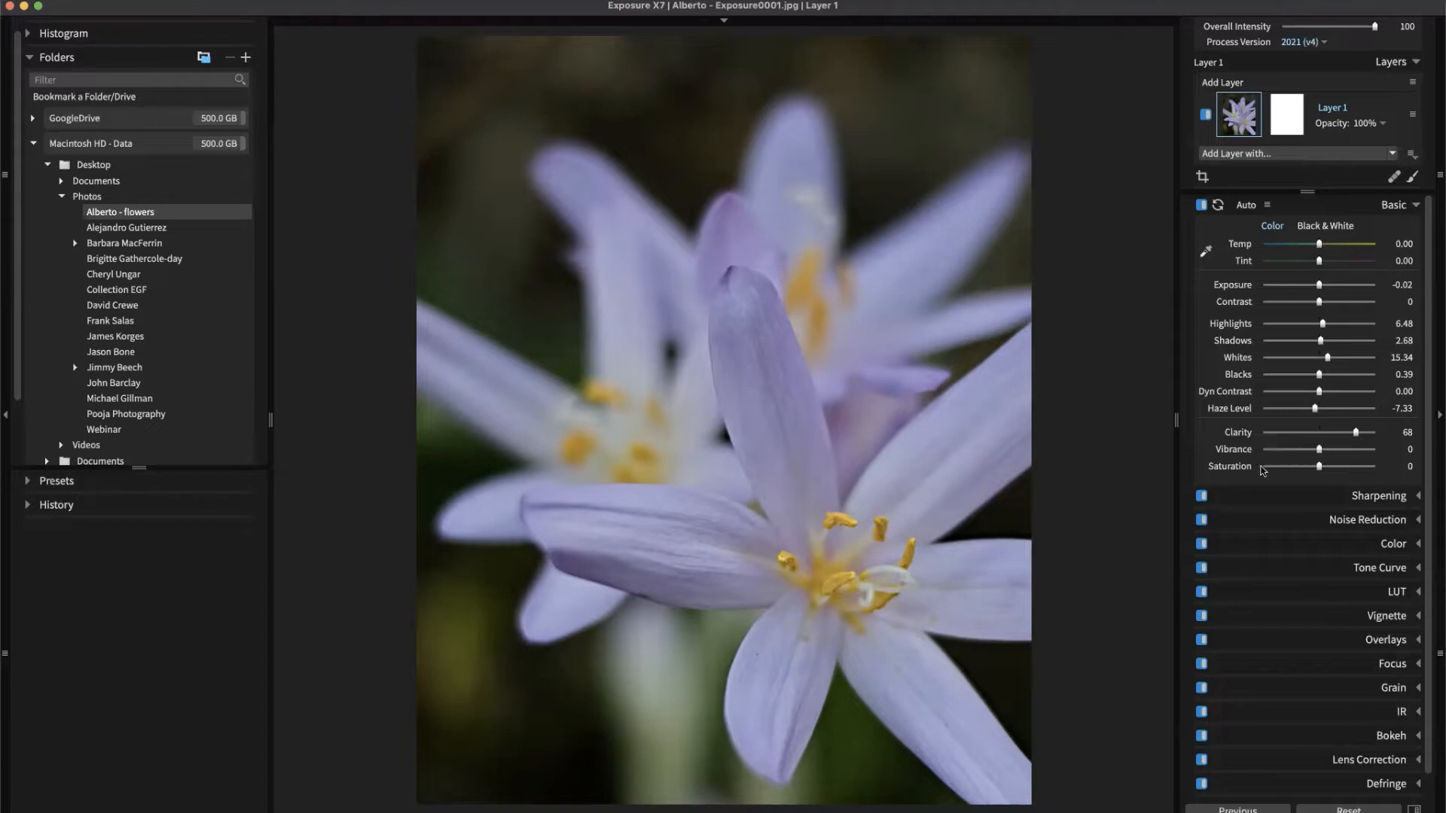
Try a Saturation of 83 and reset it, using a Vibrance of 23 instead.
drag(1321, 468, 1364, 467)
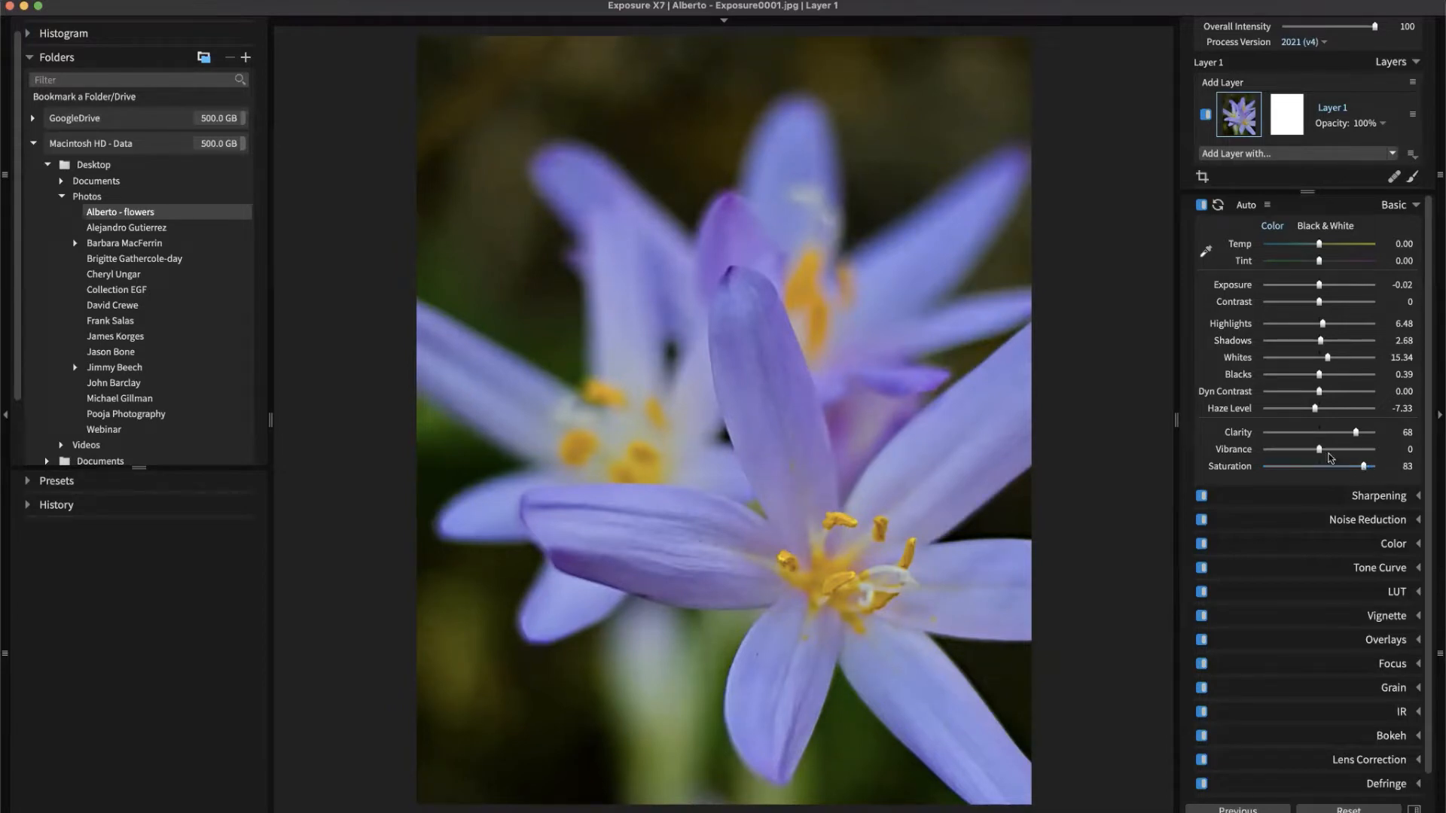
double_click(1365, 467)
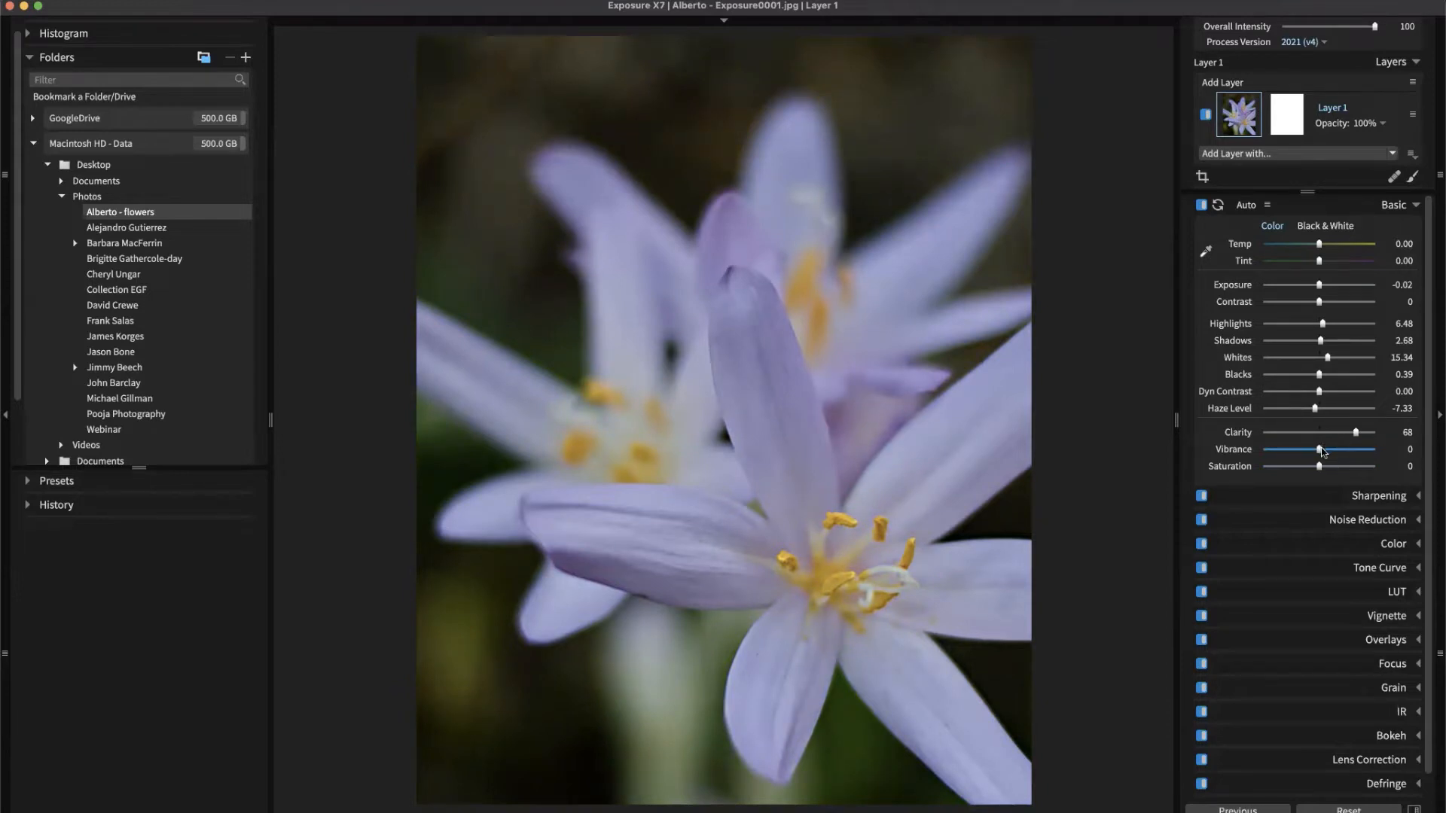
drag(1320, 449, 1347, 443)
mouse_move(1350, 449)
mouse_down()
mouse_move(1367, 450)
mouse_move(1329, 451)
mouse_move(1358, 451)
mouse_up()
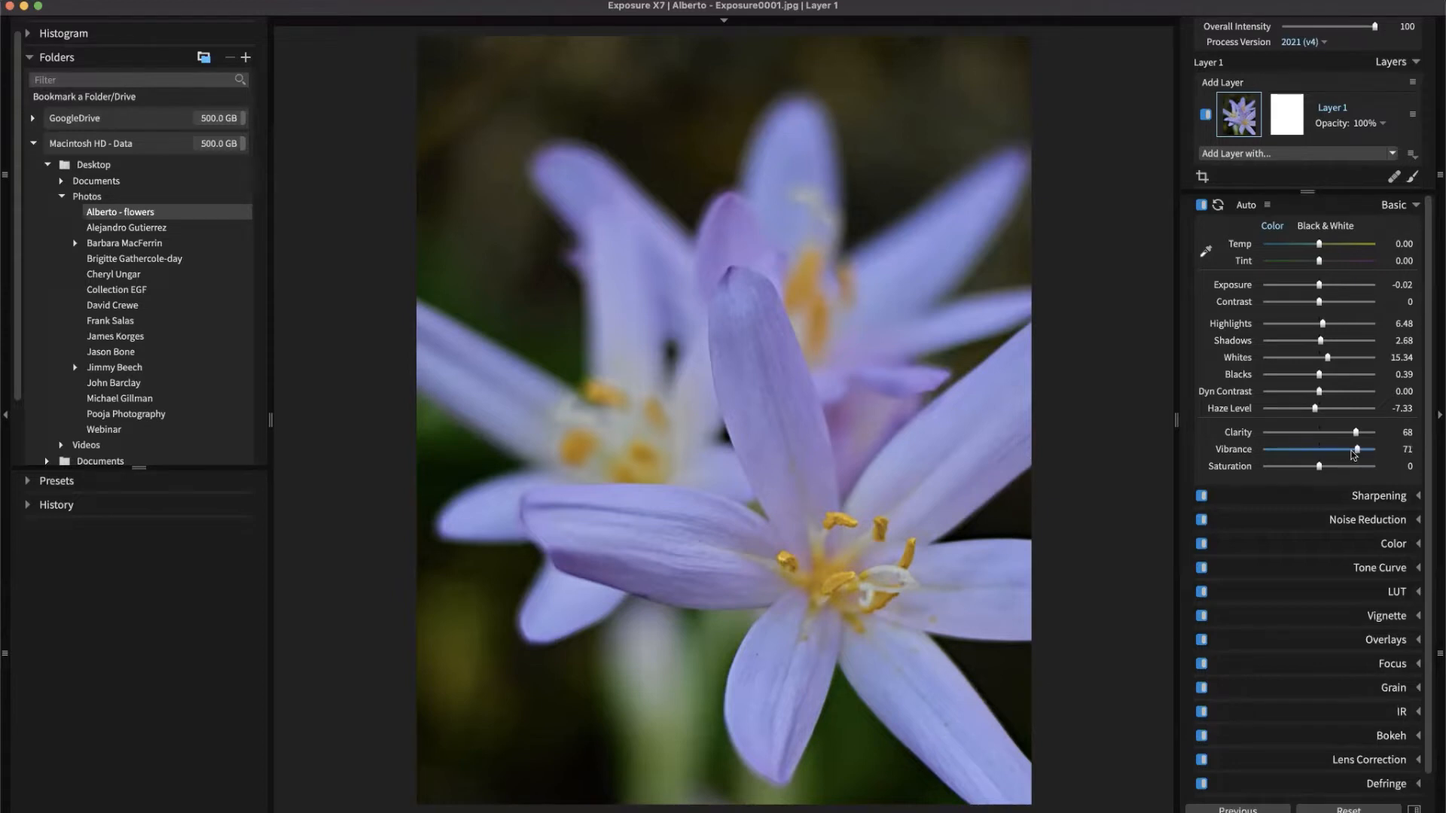
drag(1360, 450, 1331, 451)
Shift the hue of the pinkish petal by sampling it in the photo, giving Purples 72 and Blues 10.
click(1380, 542)
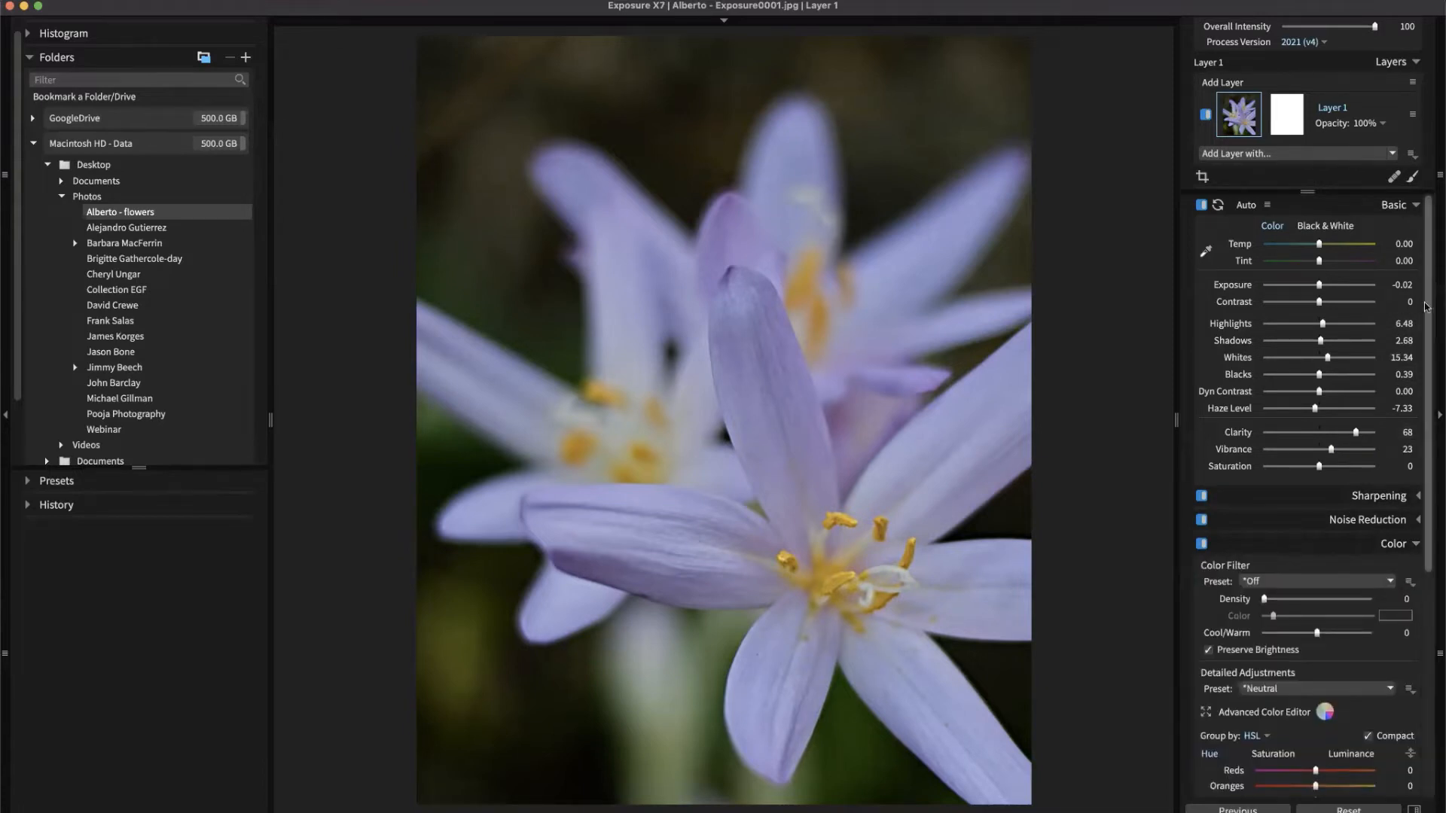
scroll(1286, 574, down, 5)
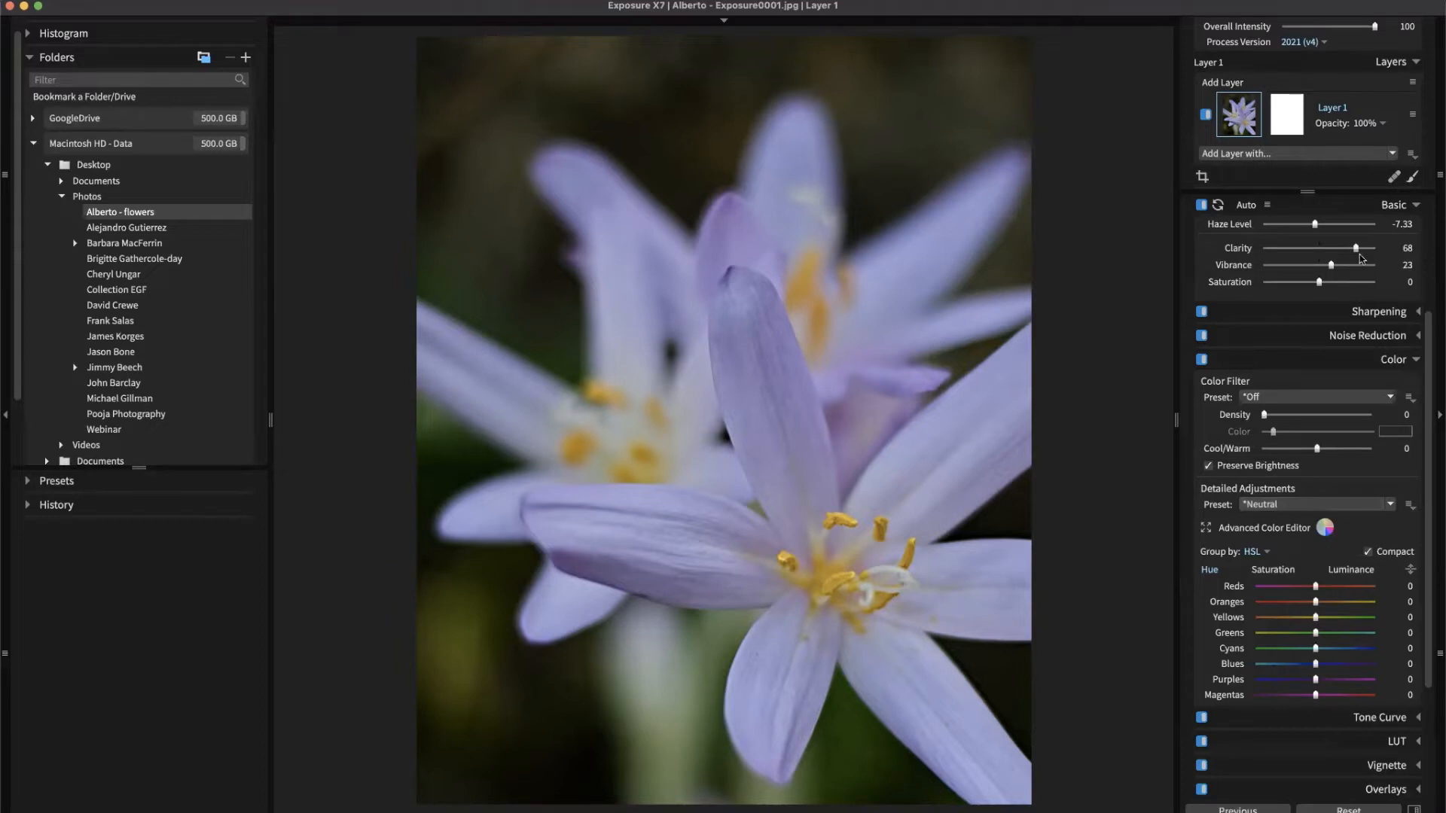
scroll(1334, 319, up, 5)
scroll(1332, 320, up, 1)
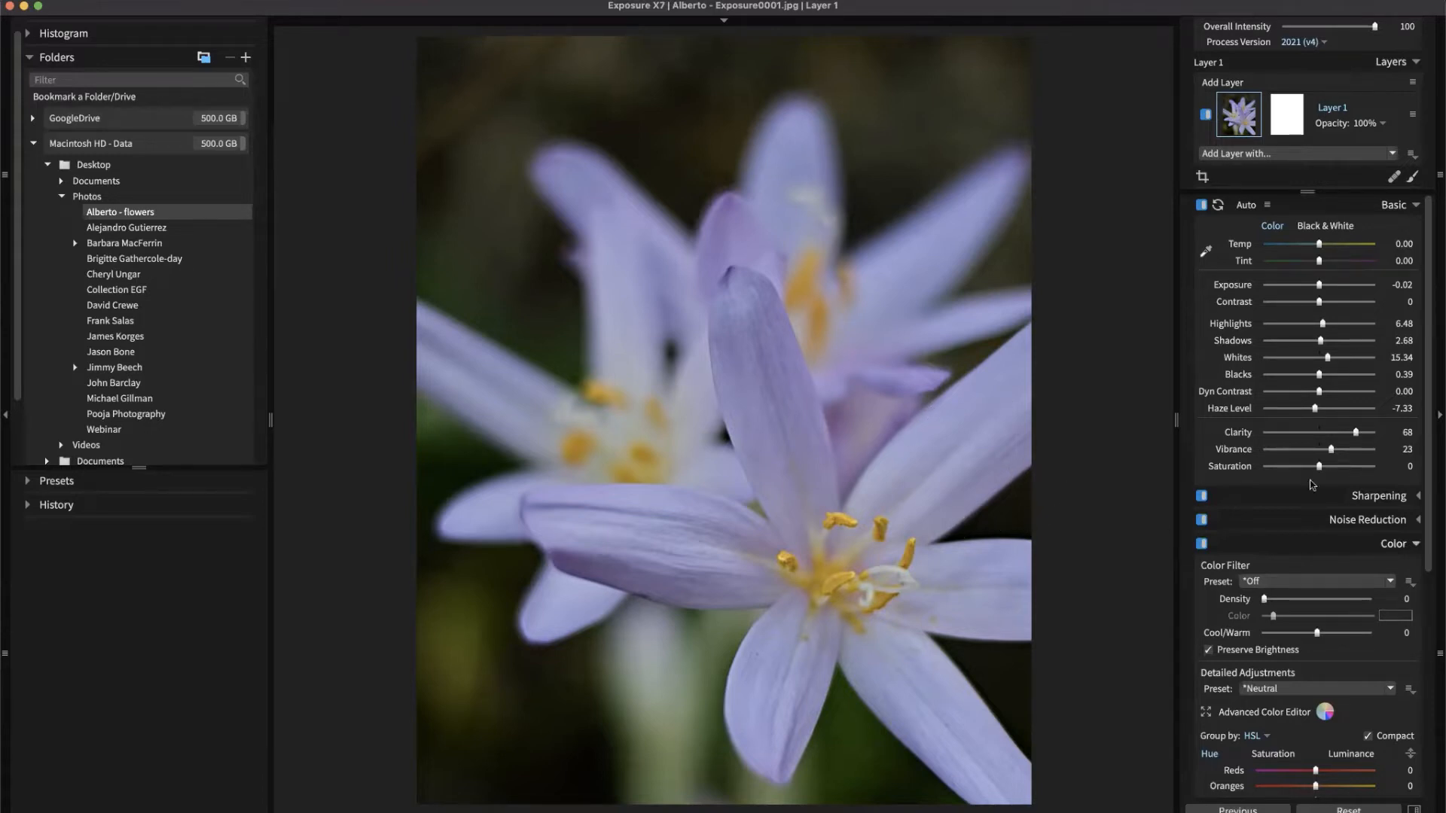
scroll(1311, 500, down, 5)
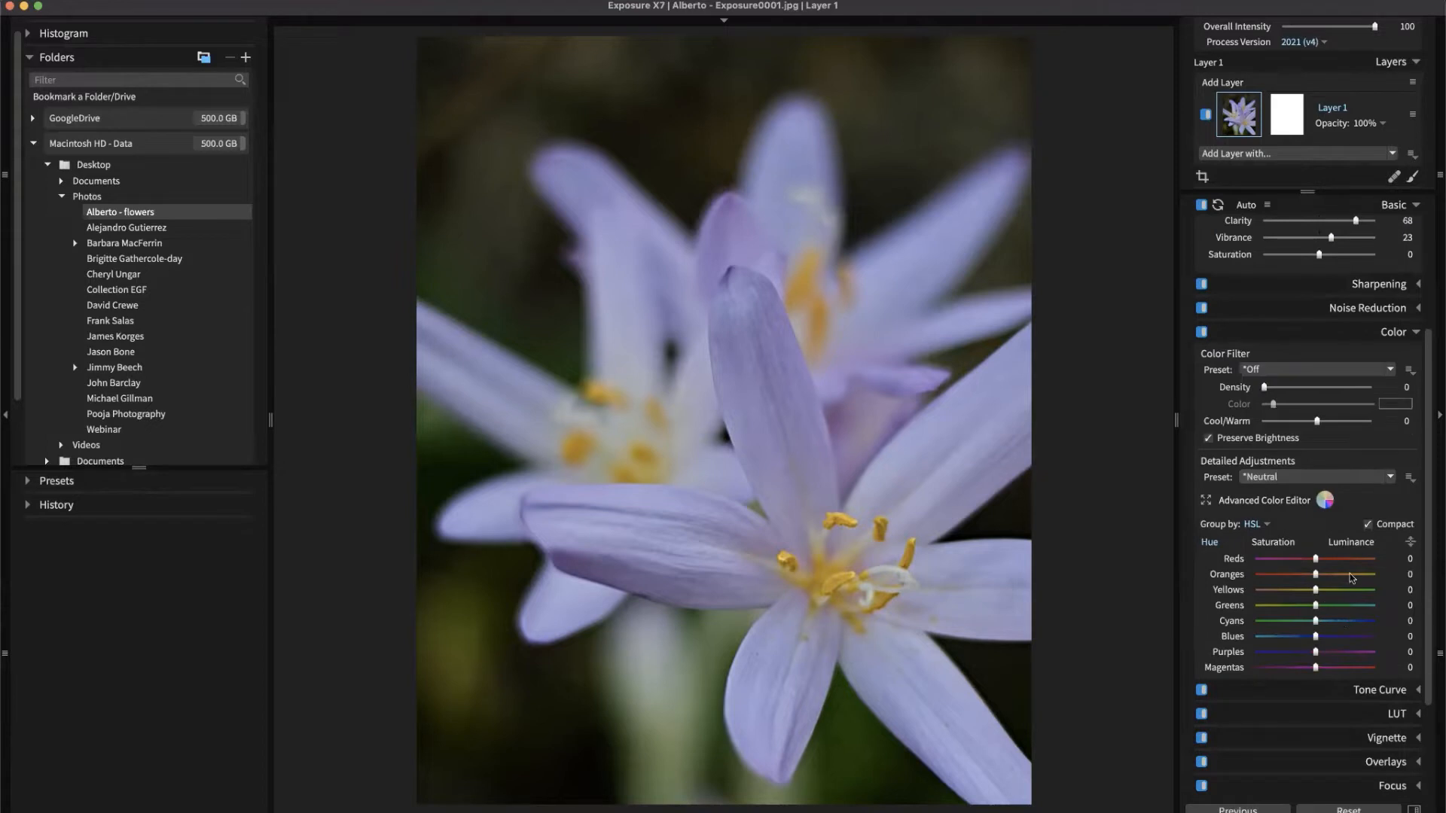
scroll(1349, 578, down, 2)
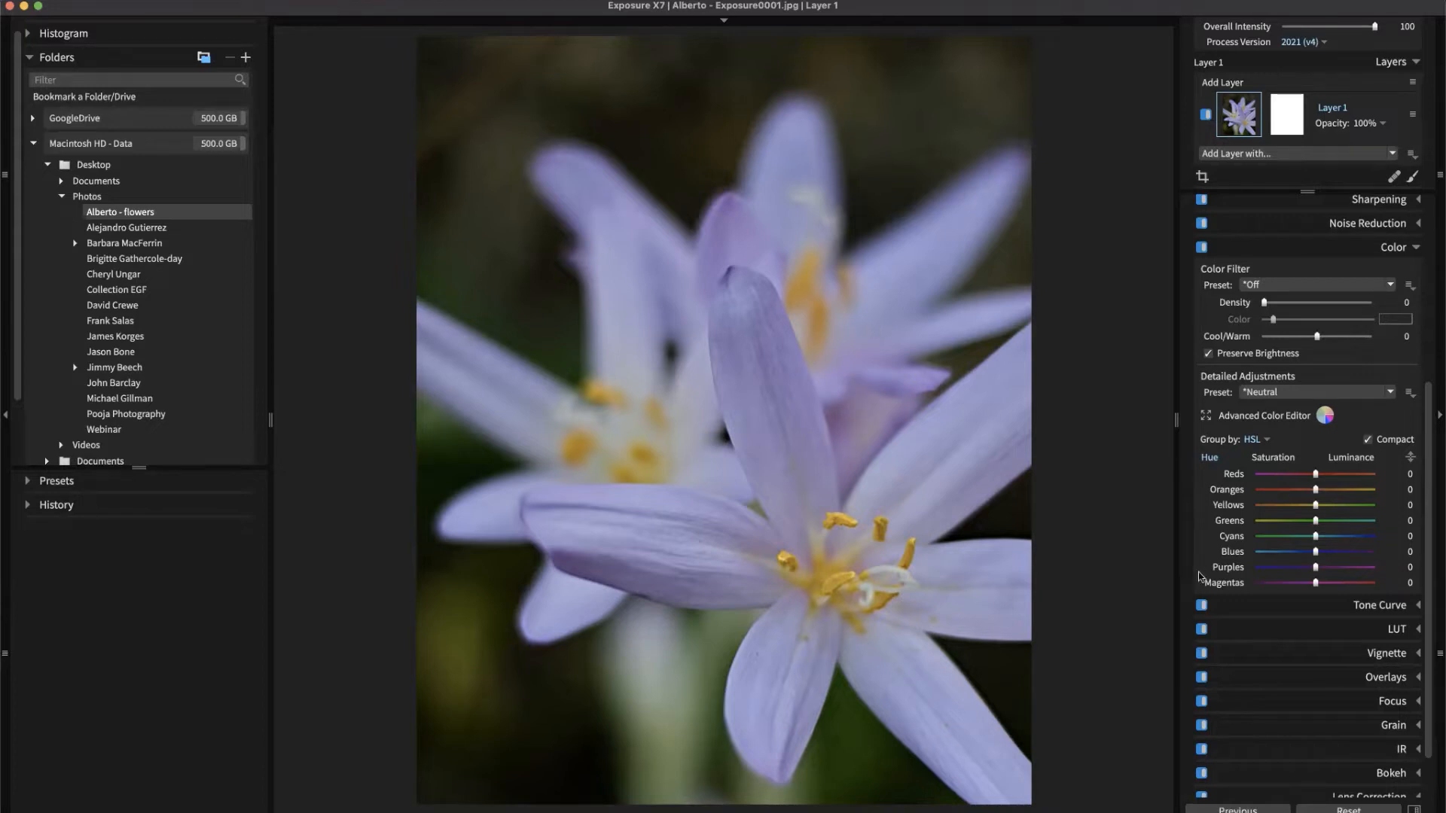
click(1408, 460)
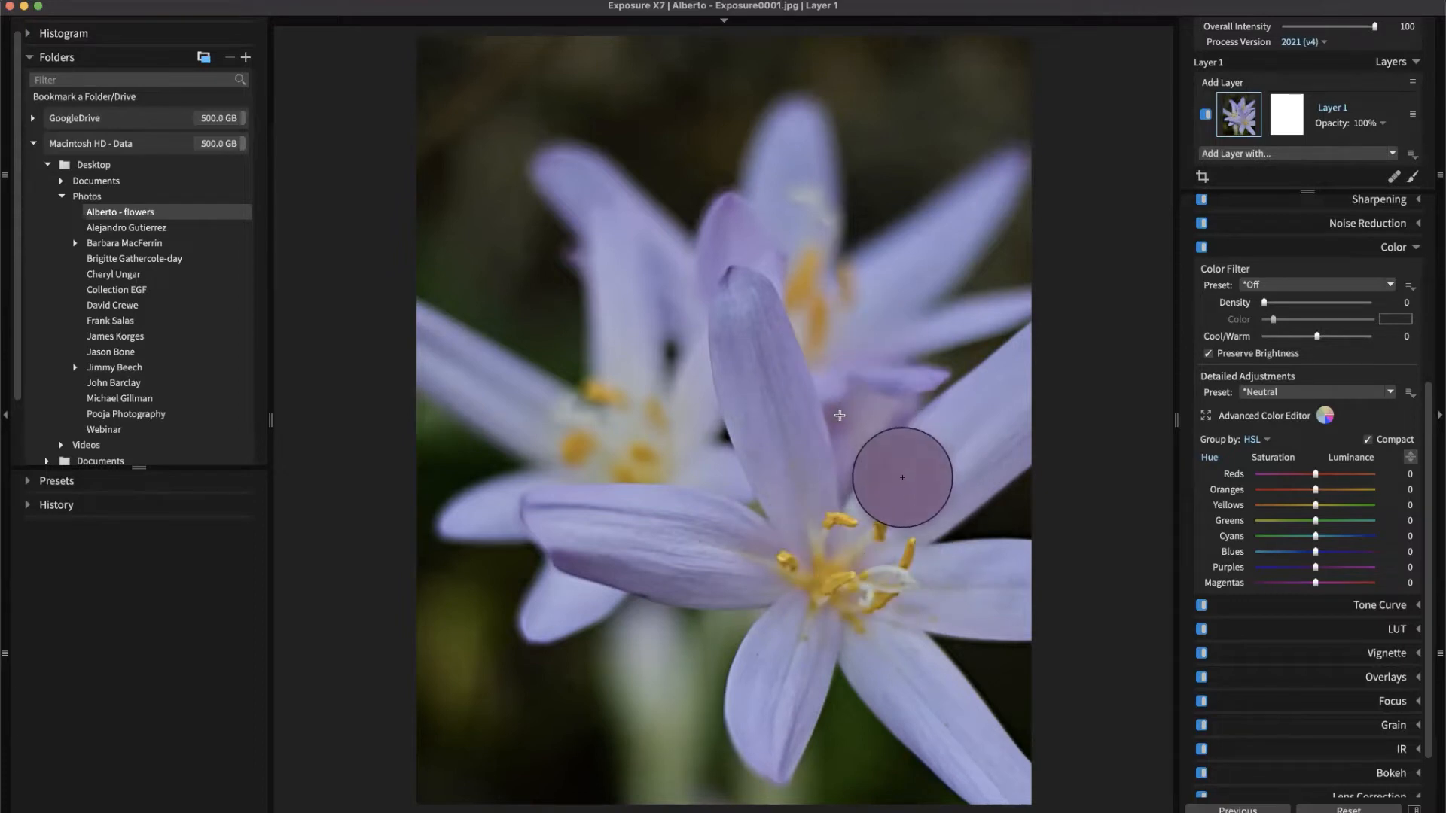
drag(840, 416, 845, 360)
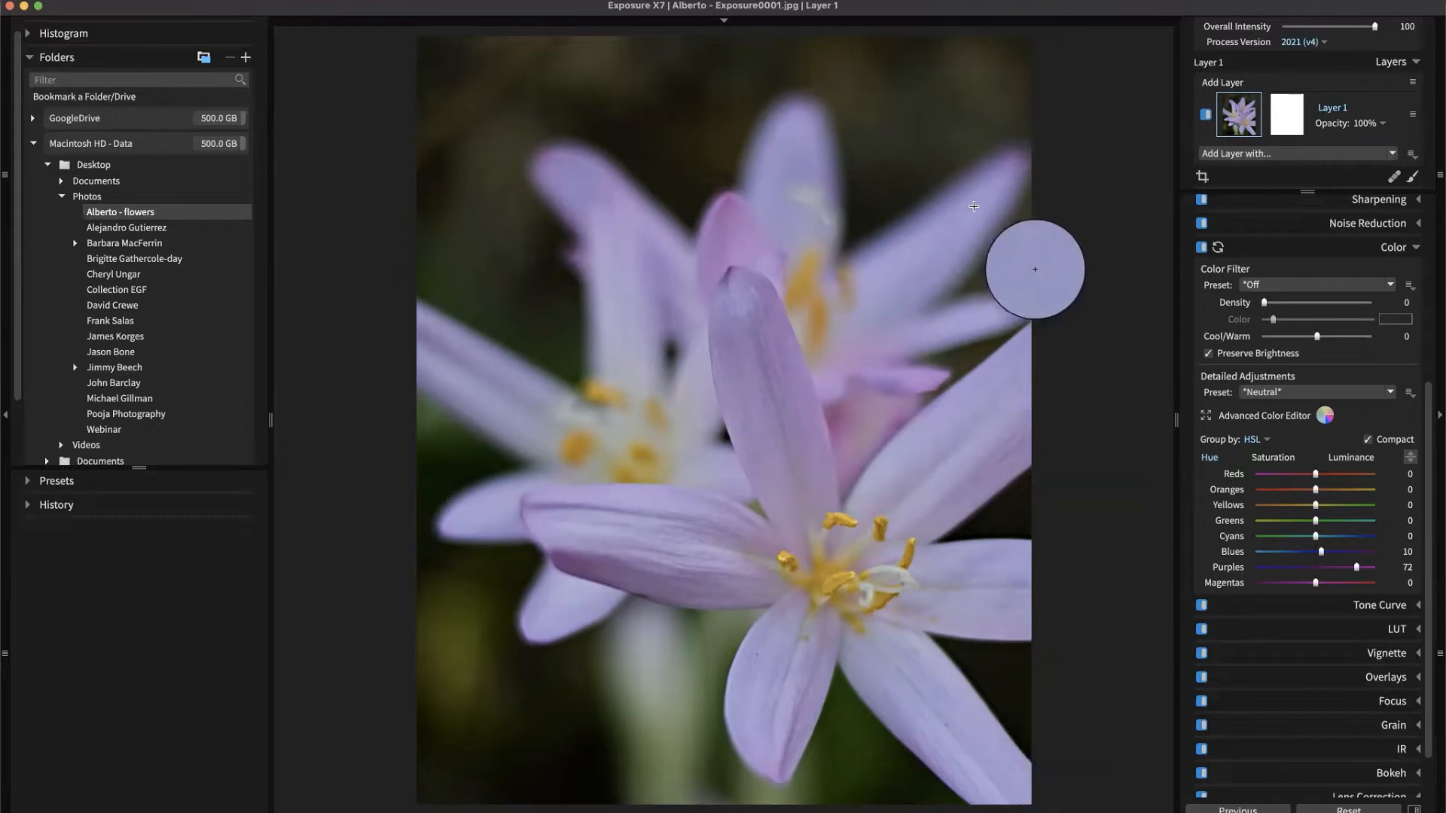
Shift the hue of the upper bluish petal by sampling it in the photo, giving Blues -7 and Cyans -1.
mouse_move(973, 205)
mouse_down()
mouse_move(967, 244)
mouse_move(969, 222)
mouse_up()
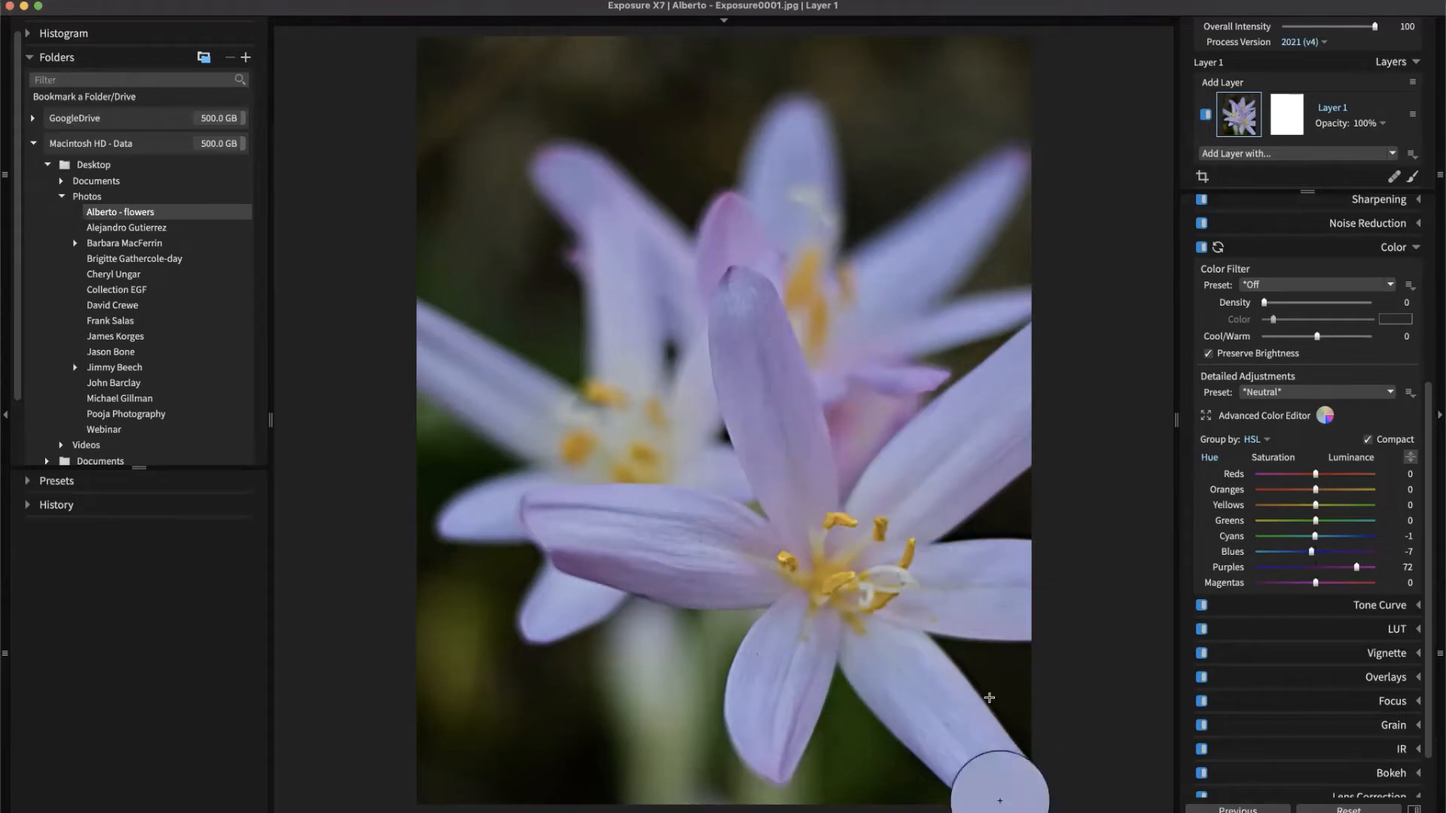
right_click(1437, 568)
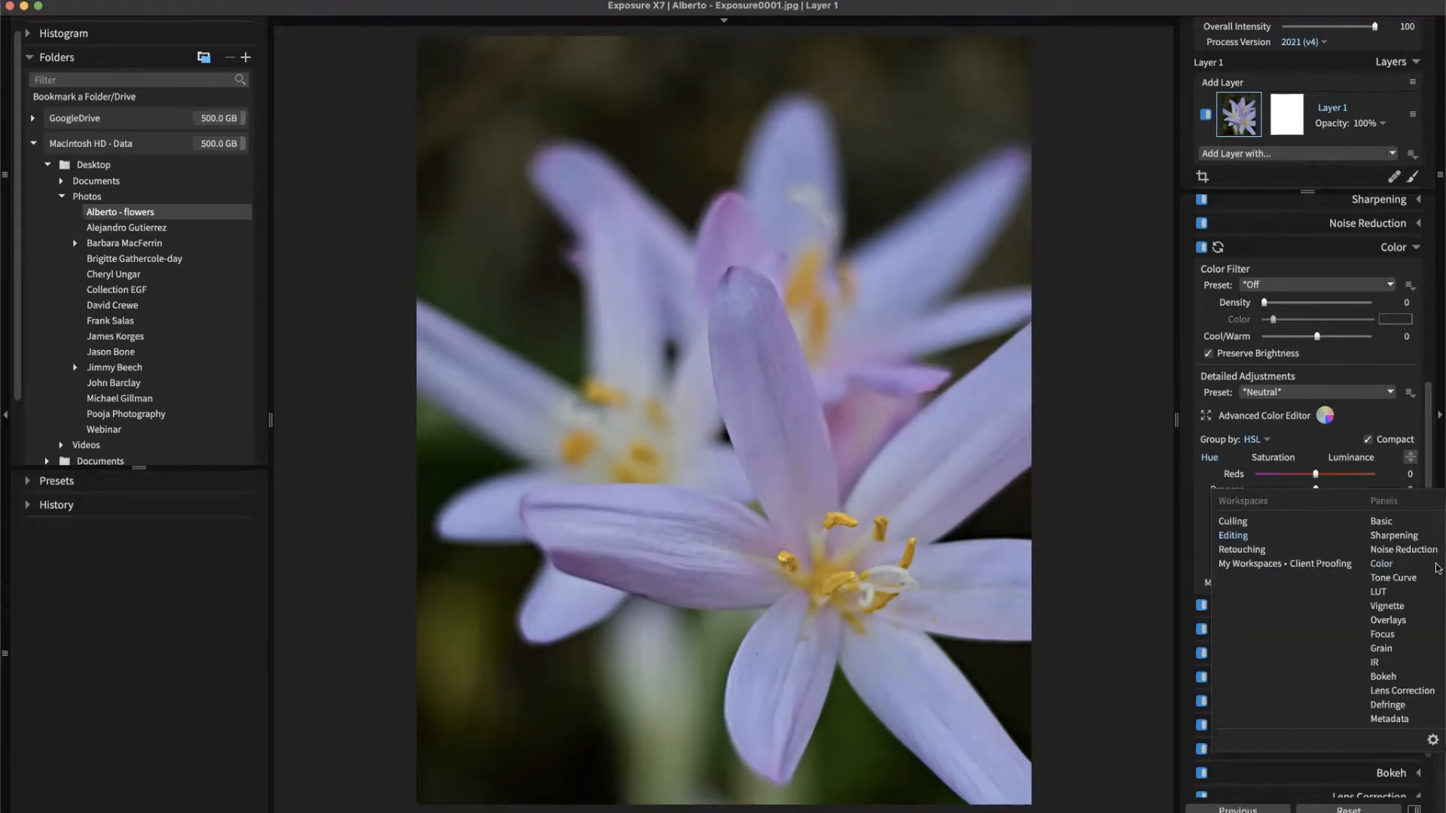
click(1356, 777)
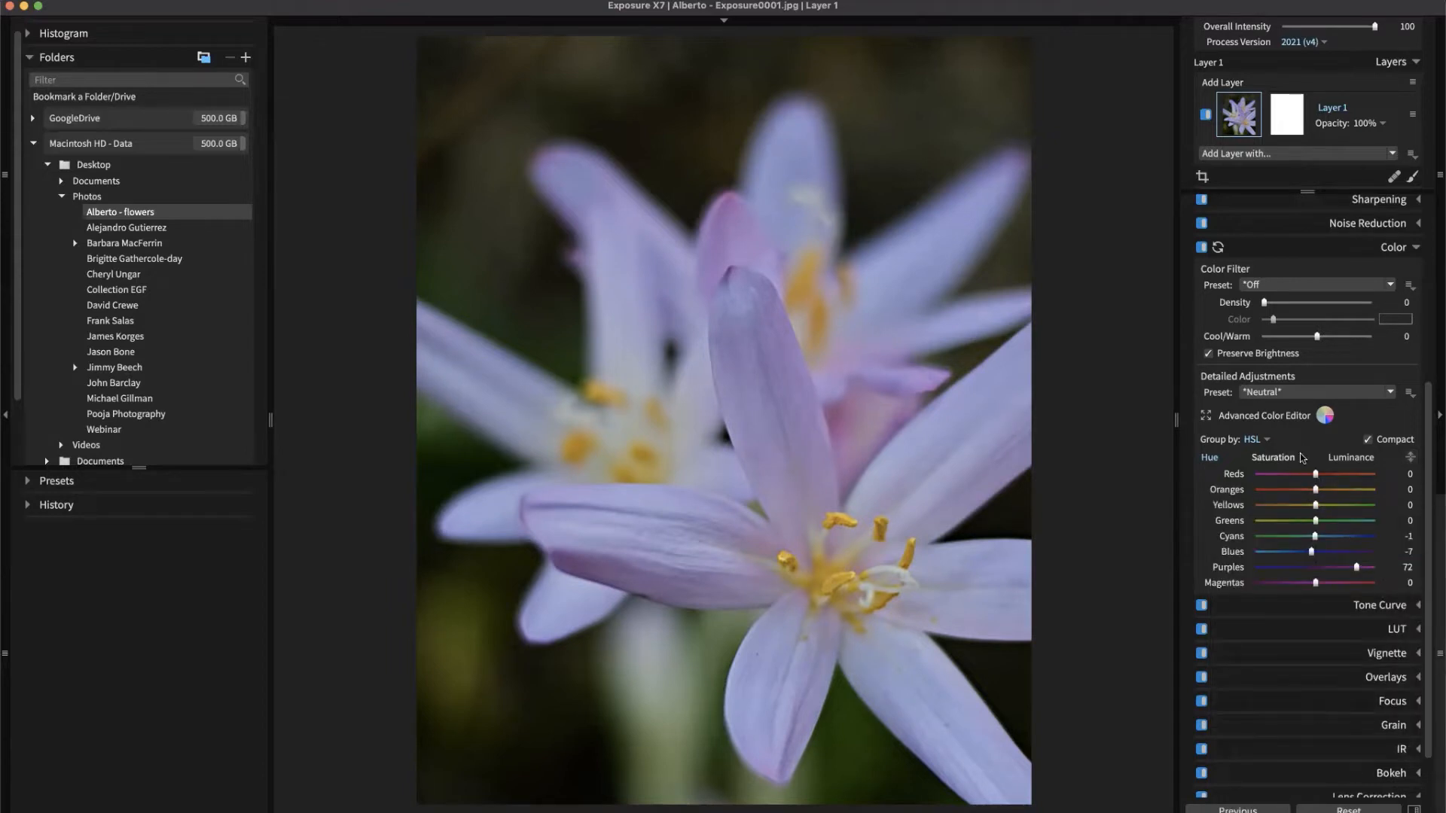
Darken the luminance of the sampled pinkish petal, giving Purples -33 and Blues -8.
click(1352, 459)
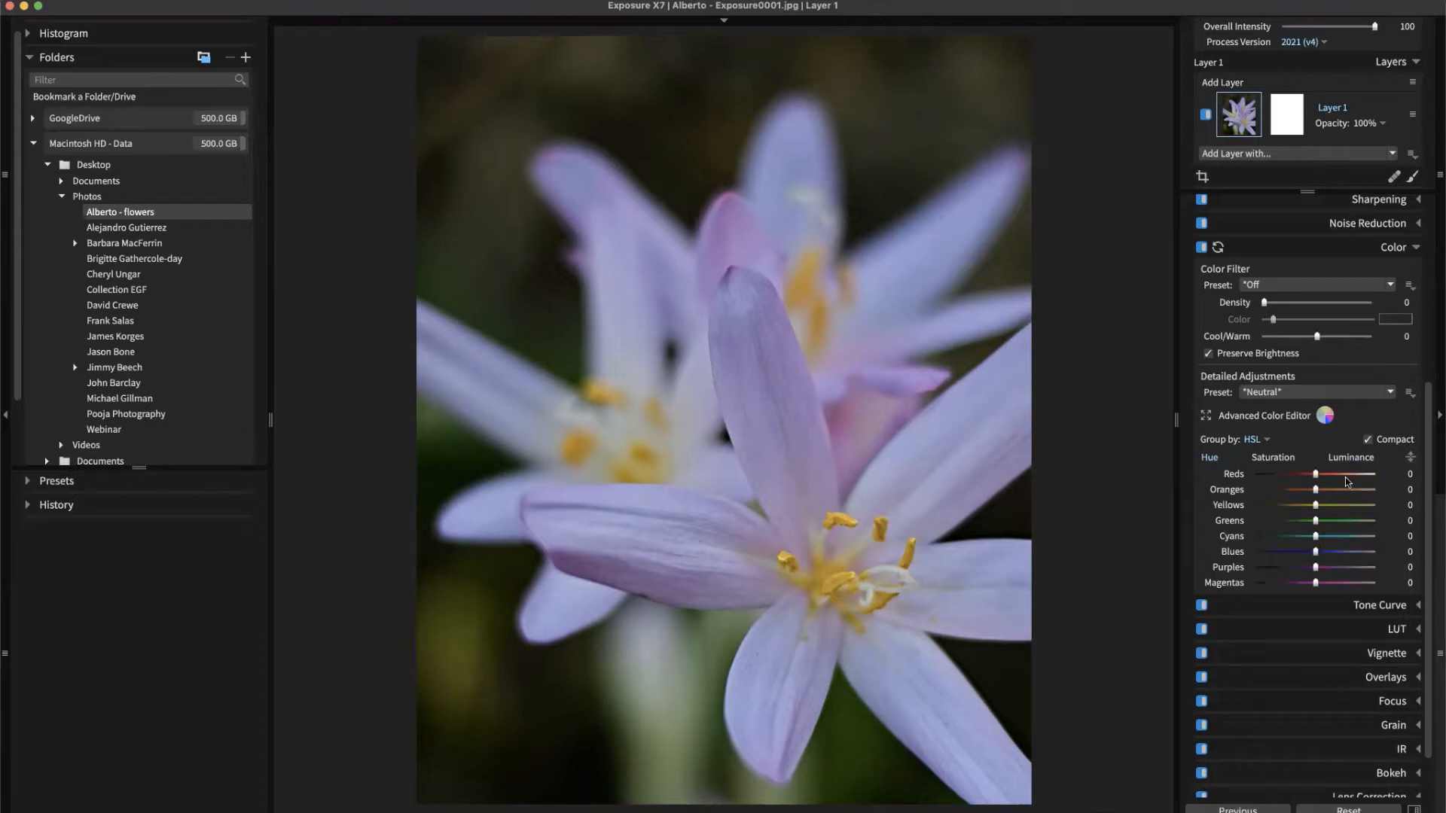
click(1411, 457)
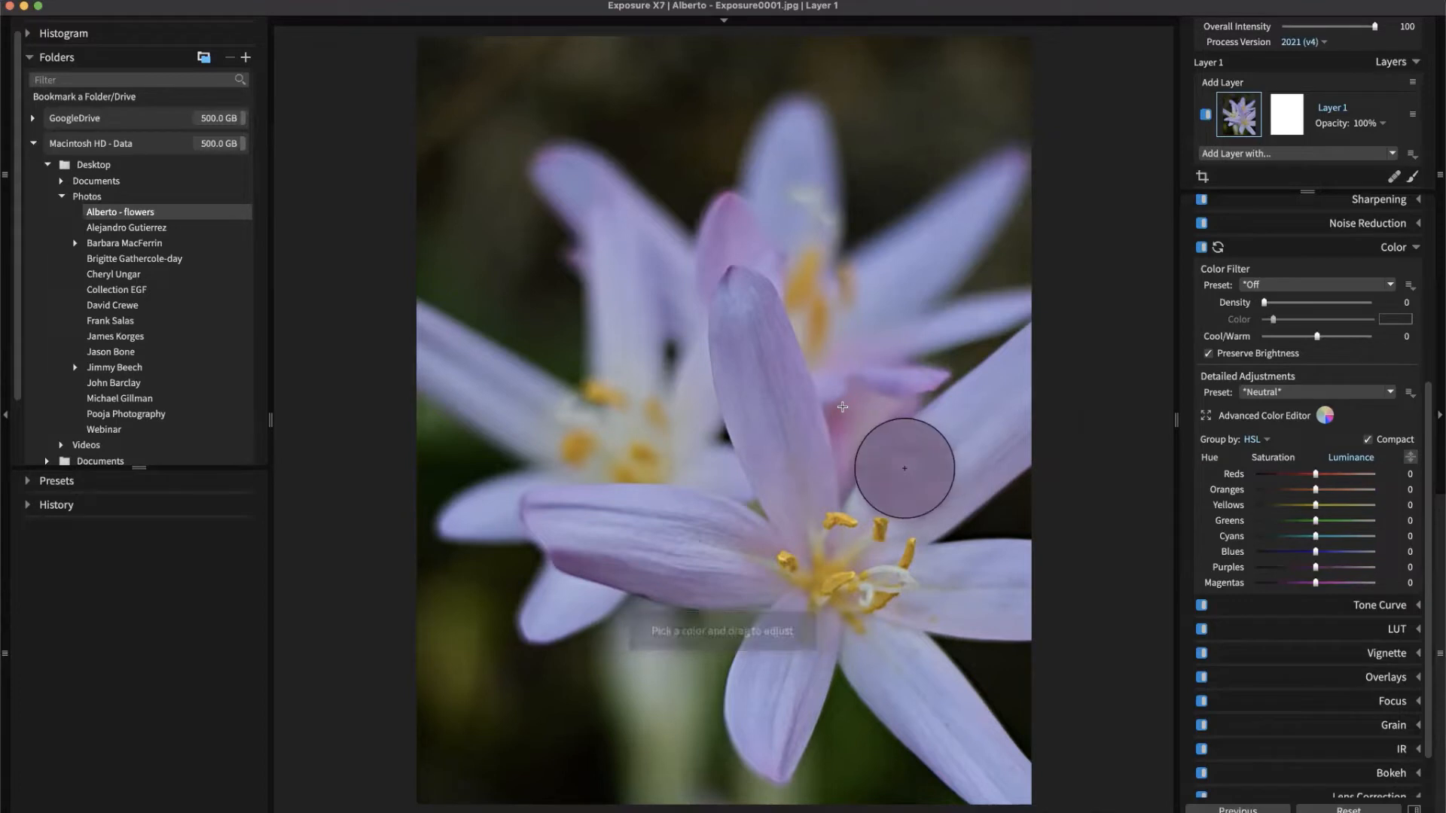
drag(846, 405, 844, 435)
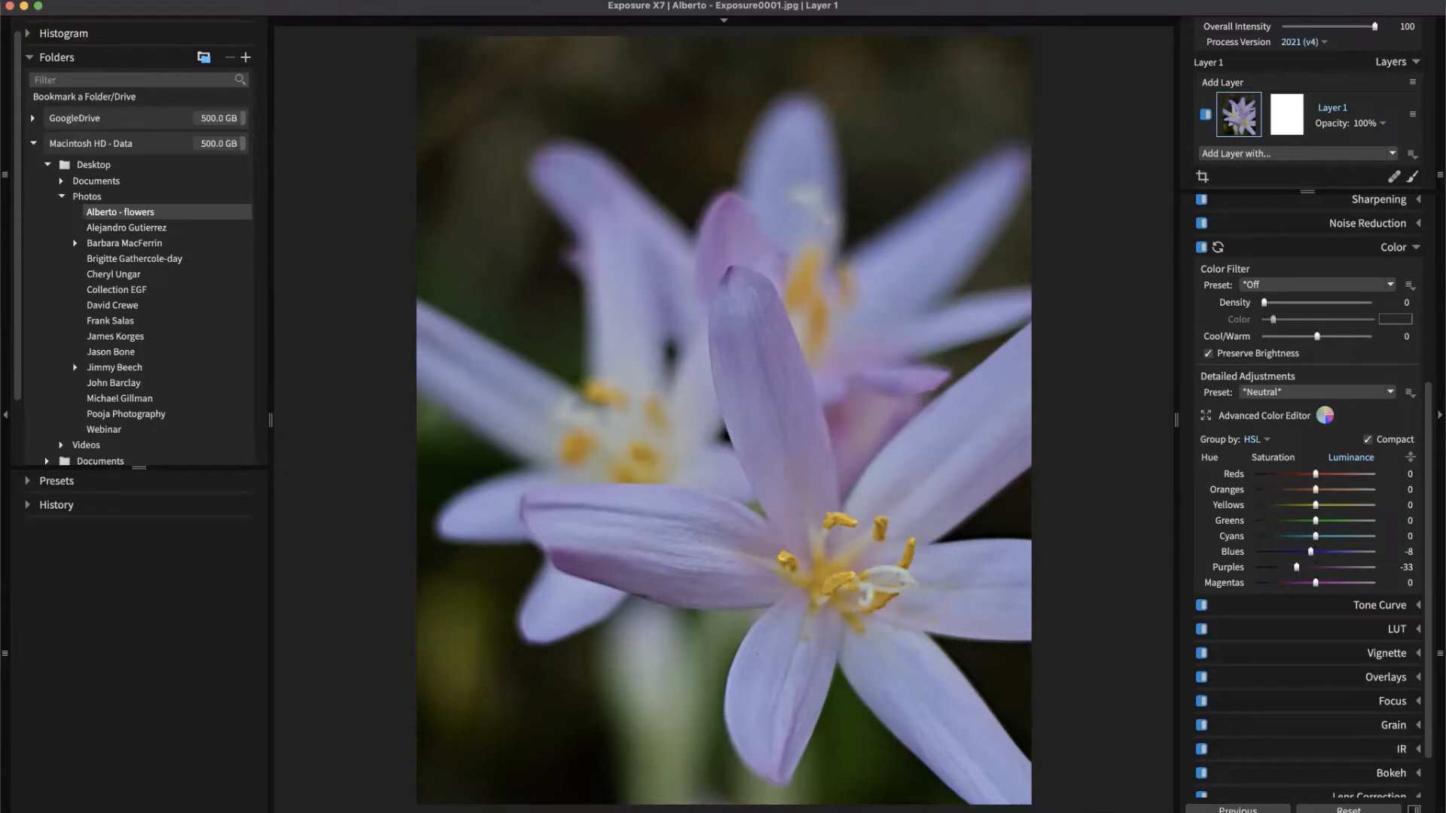
Add a white vignette around the photo using the Rounded - Hard Edge (white) preset with an Amount of -100.
click(1392, 249)
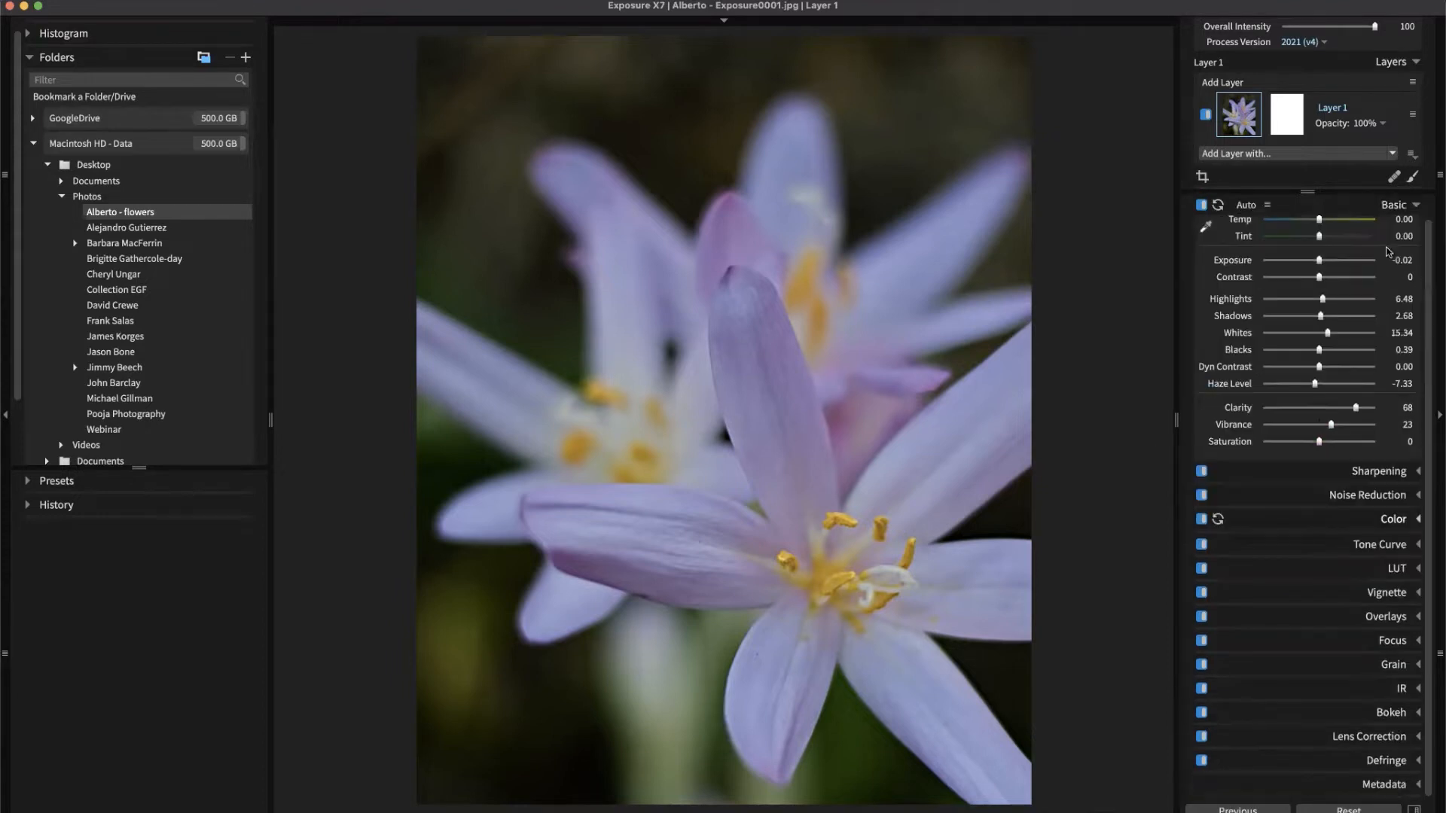
click(1392, 204)
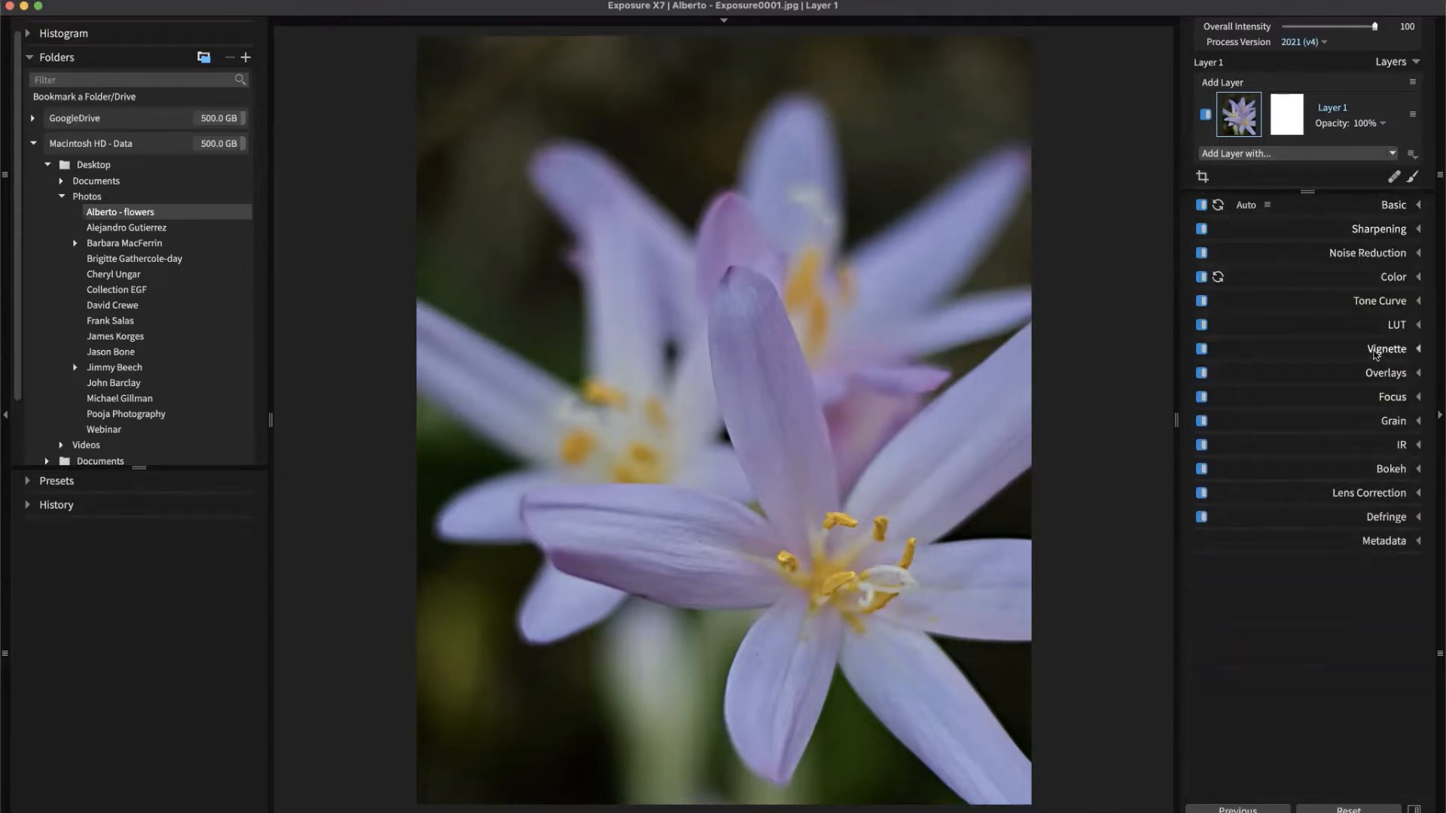
click(1376, 351)
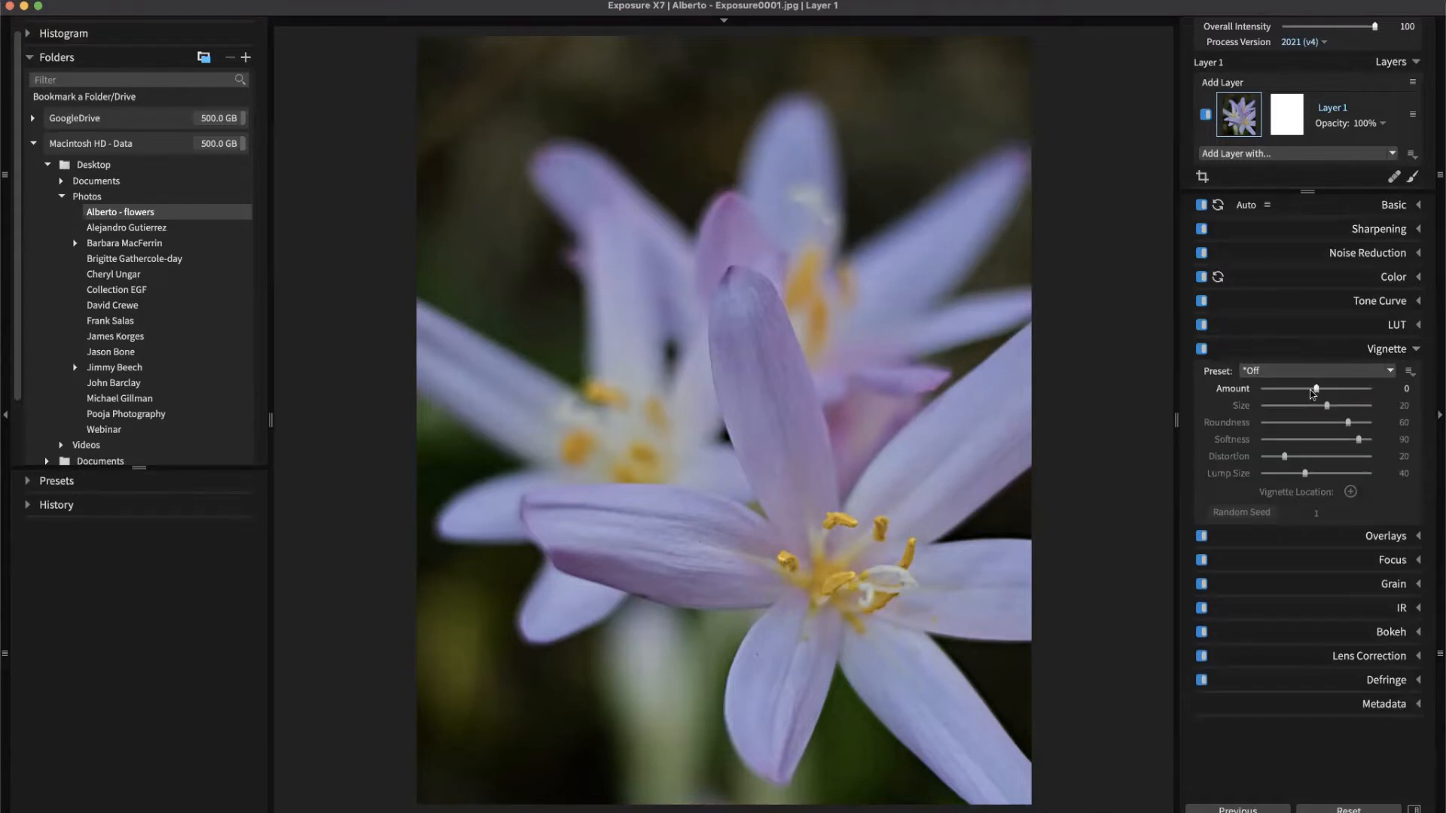
drag(1313, 393, 1252, 405)
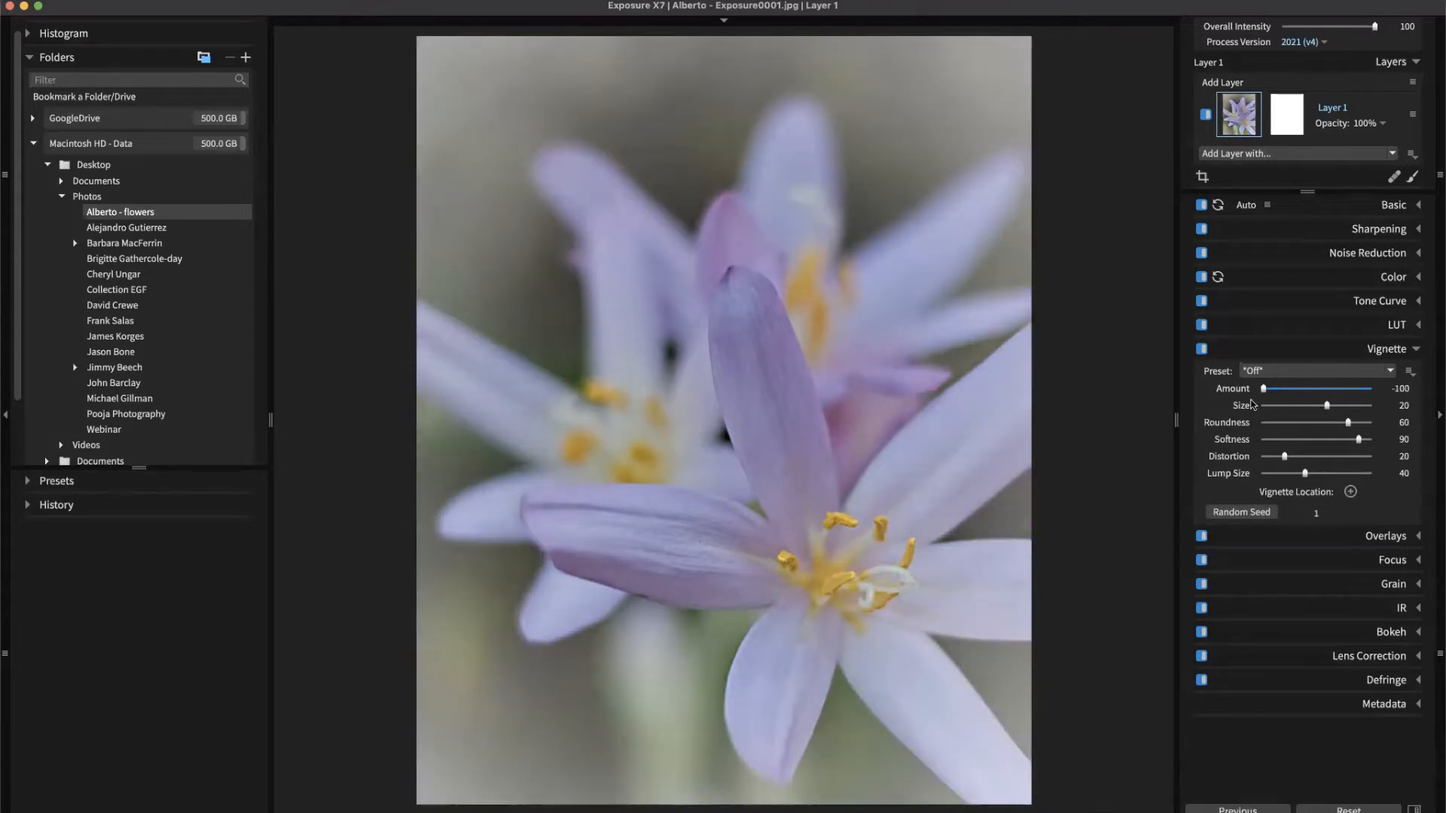
click(1282, 372)
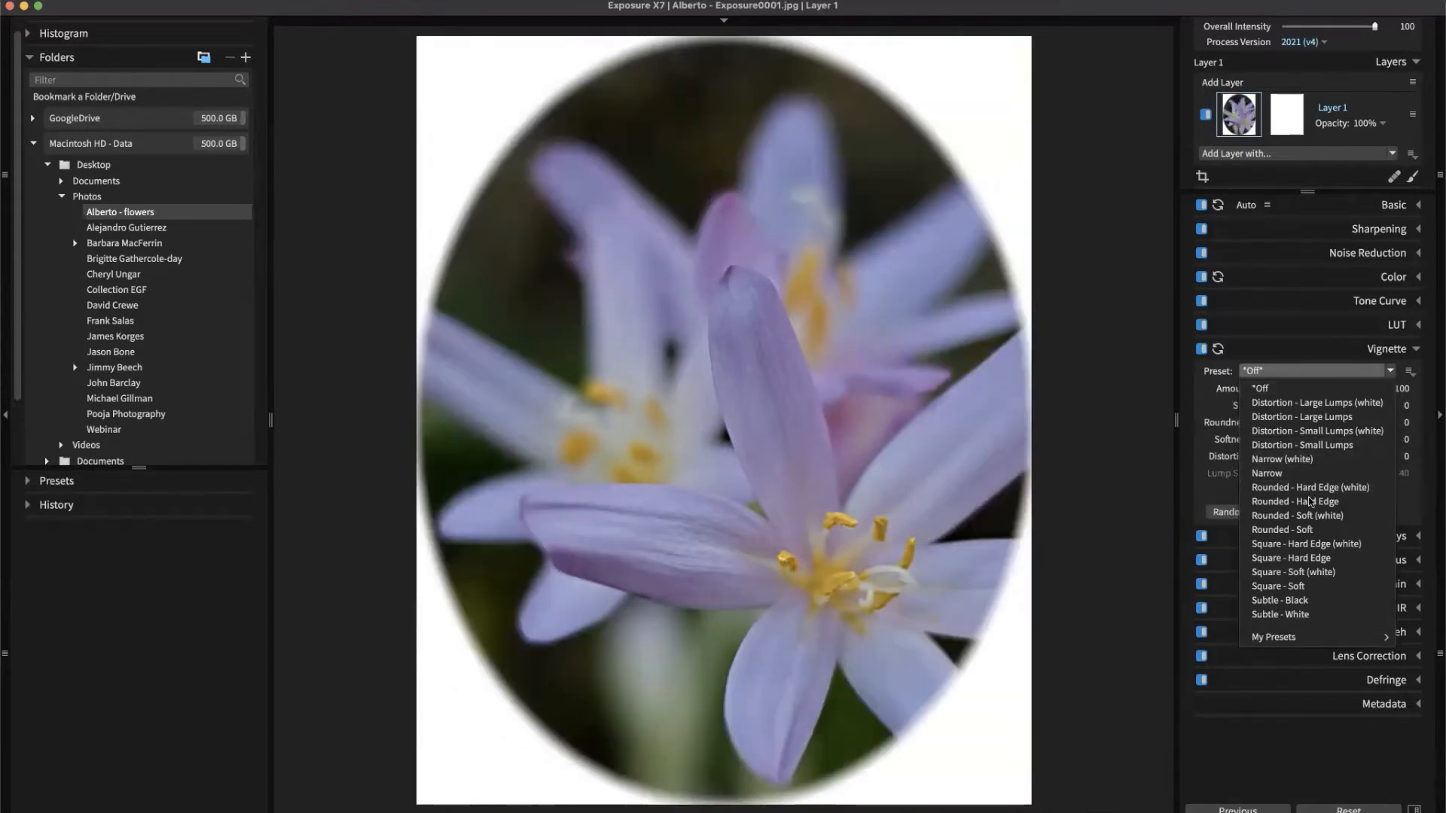
click(1310, 494)
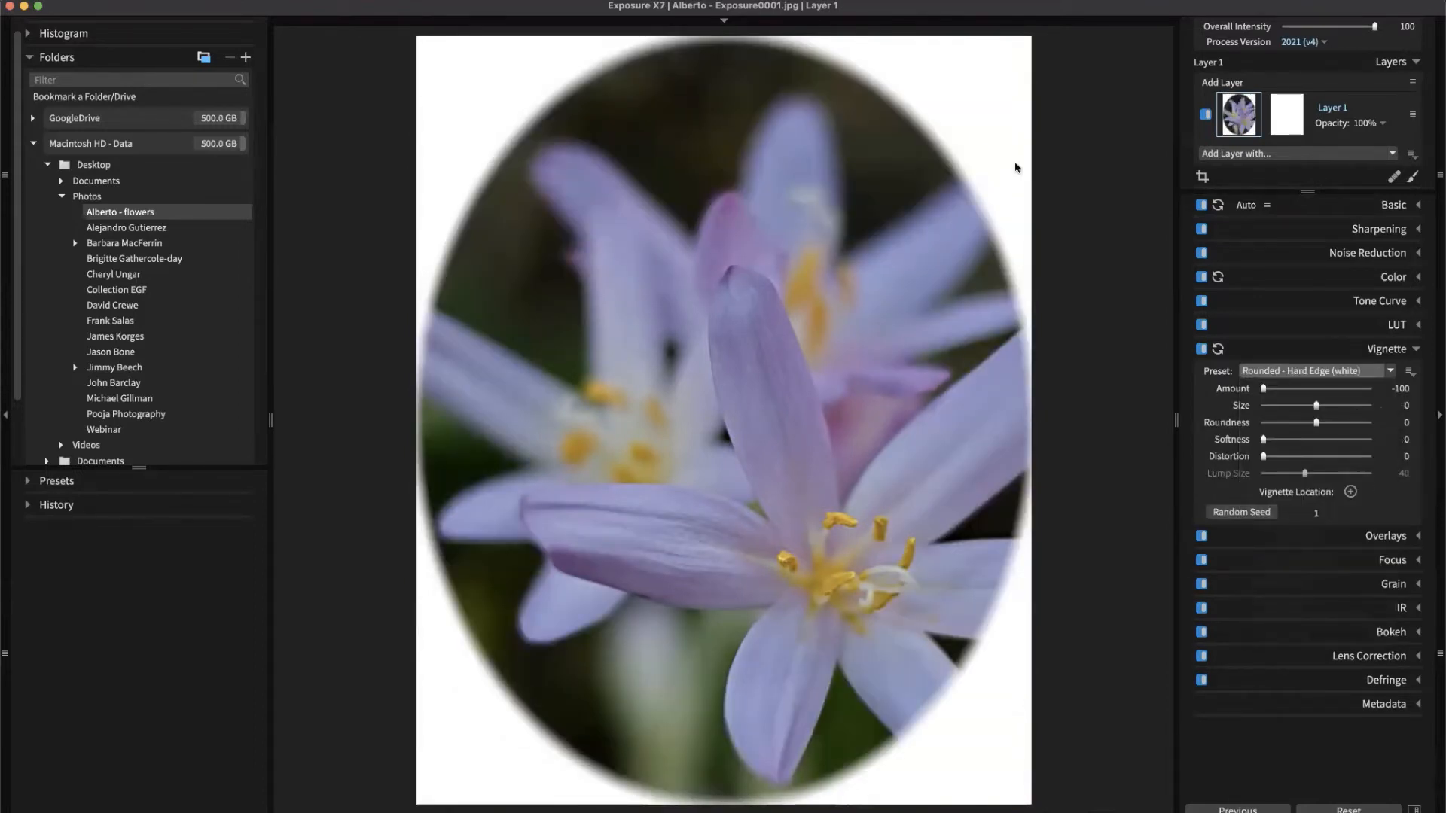
Soften the vignette's shape by setting Roundness to -79, Softness to 25 and Size to 20.
click(1266, 439)
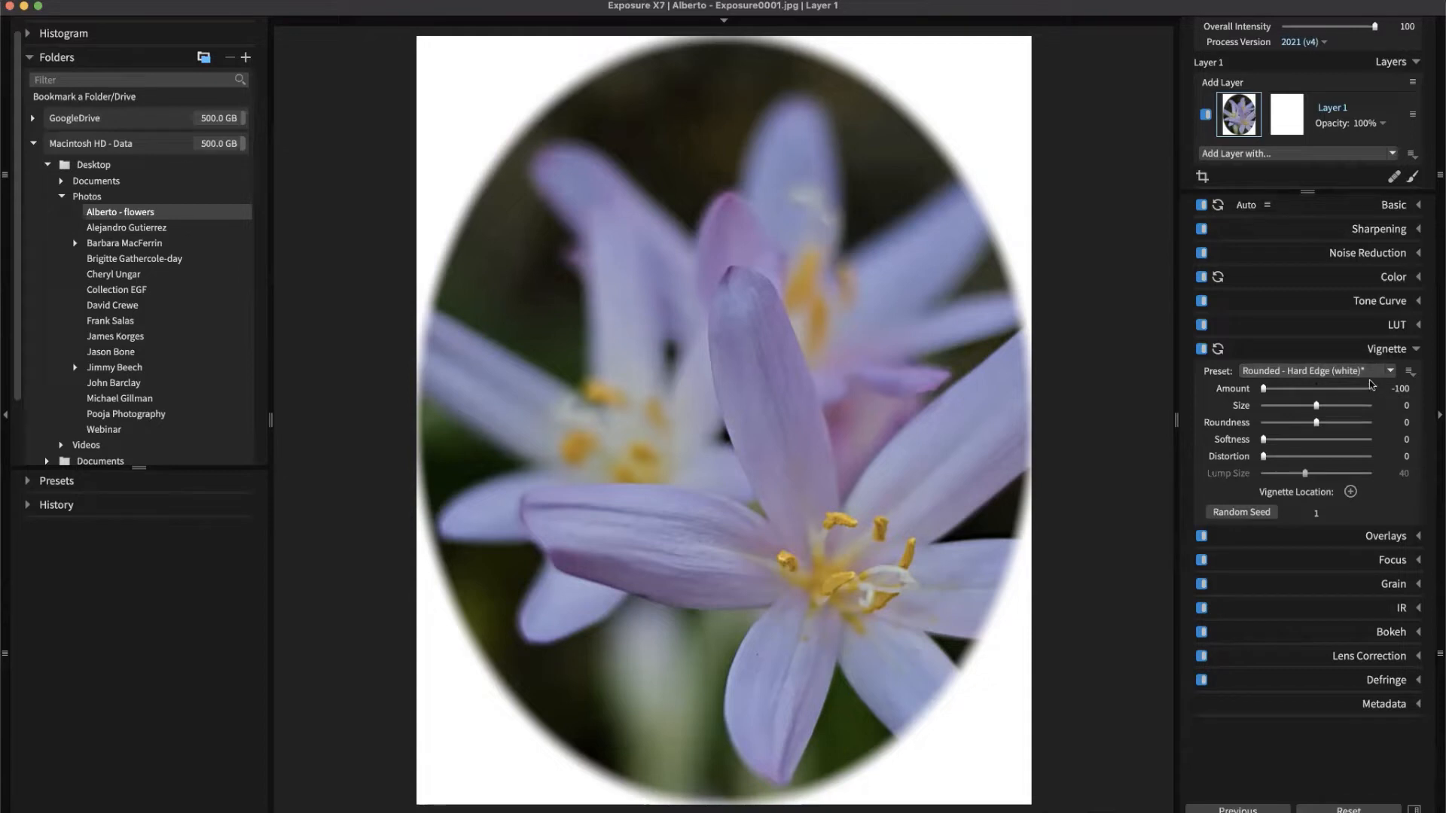
click(1335, 378)
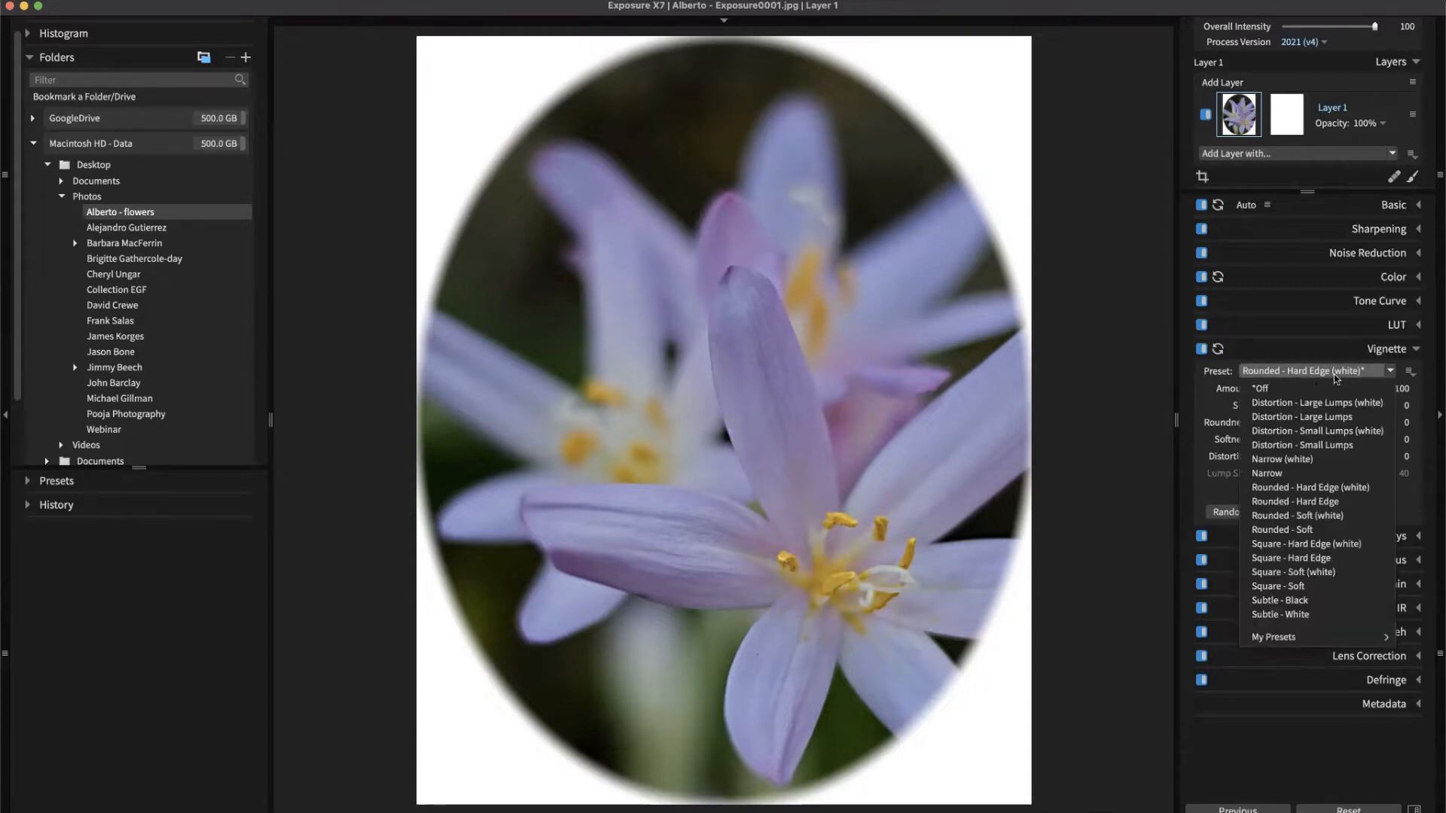
click(1335, 374)
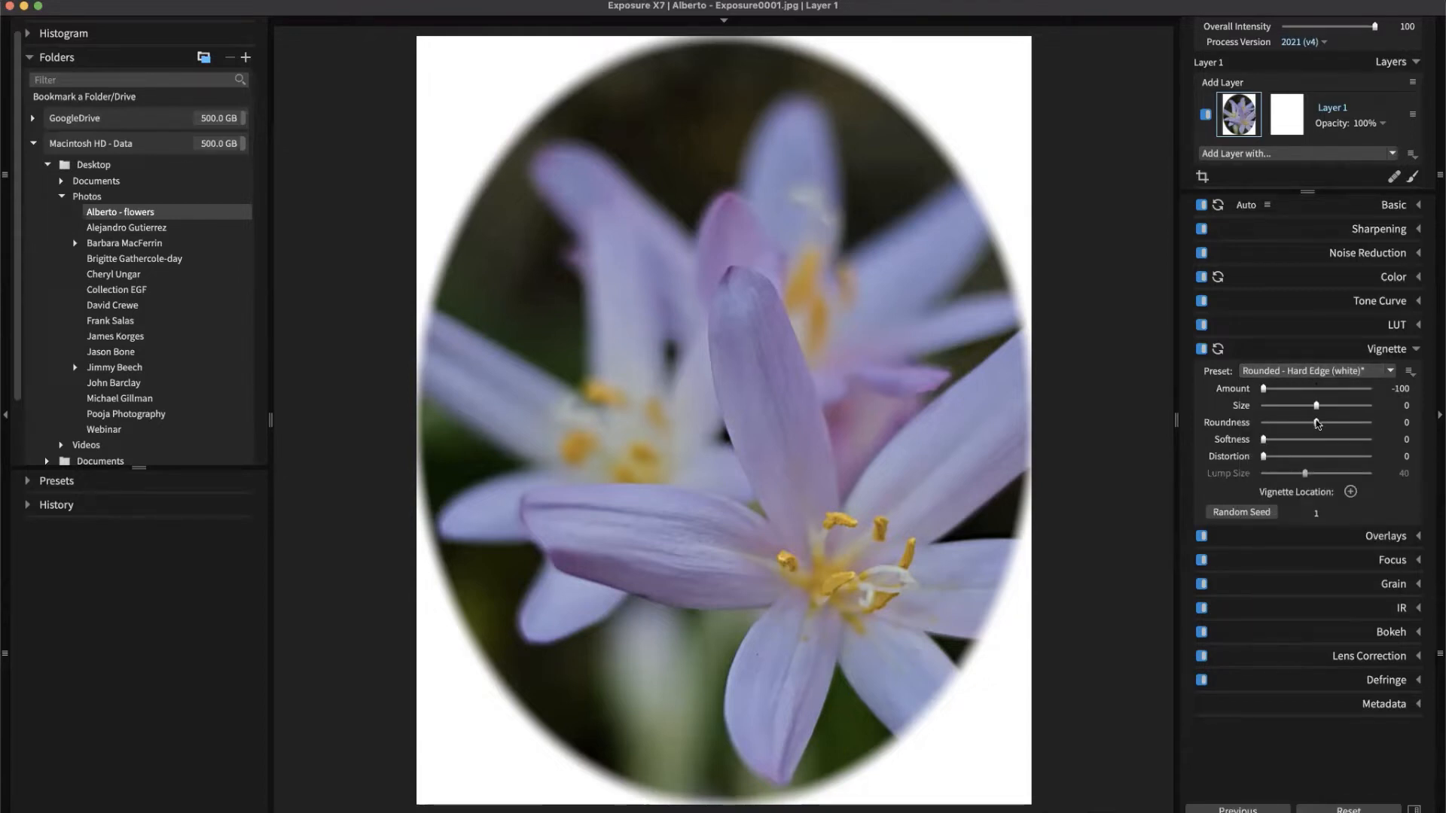
drag(1316, 423, 1275, 427)
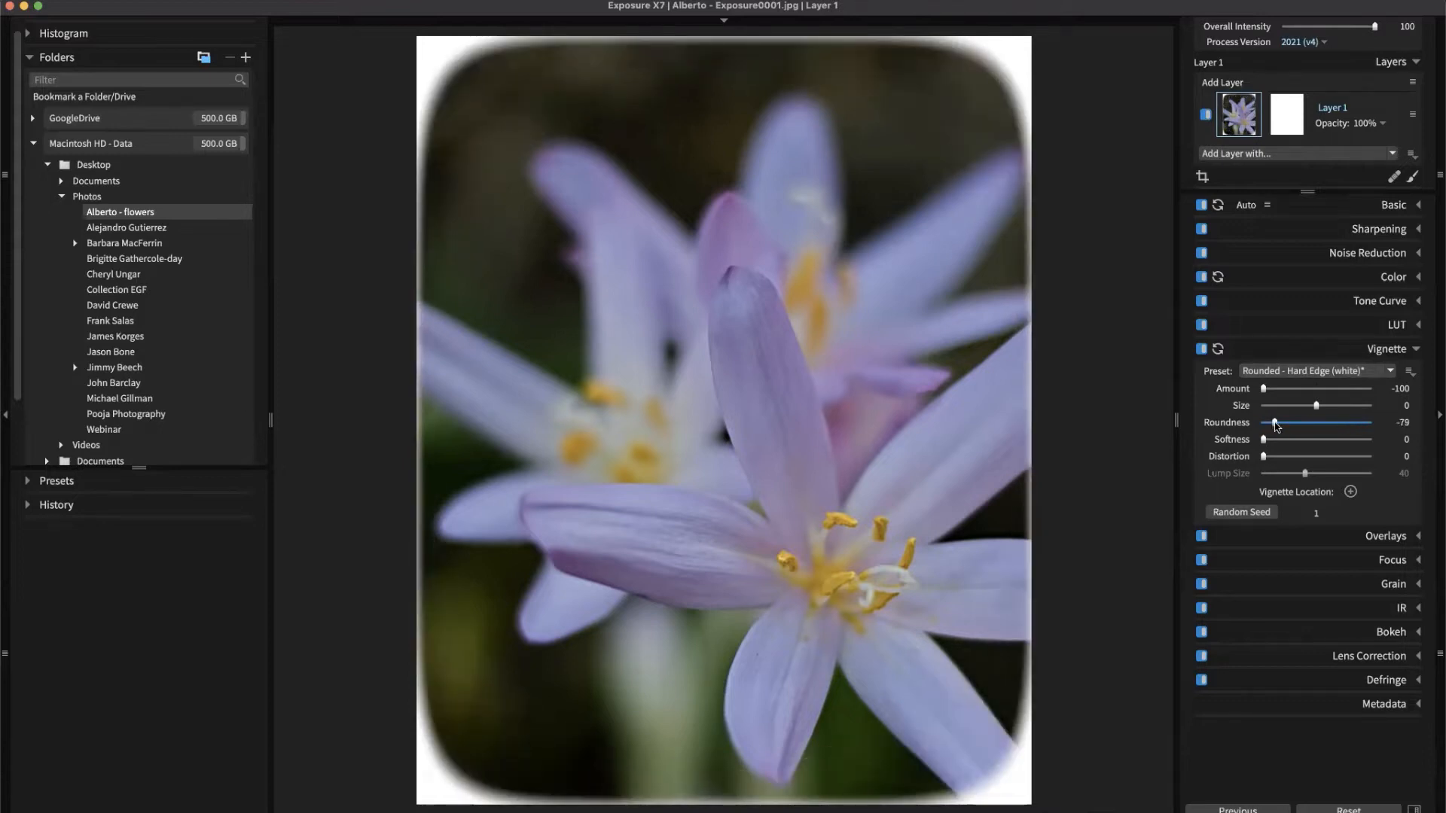
drag(1271, 443, 1291, 444)
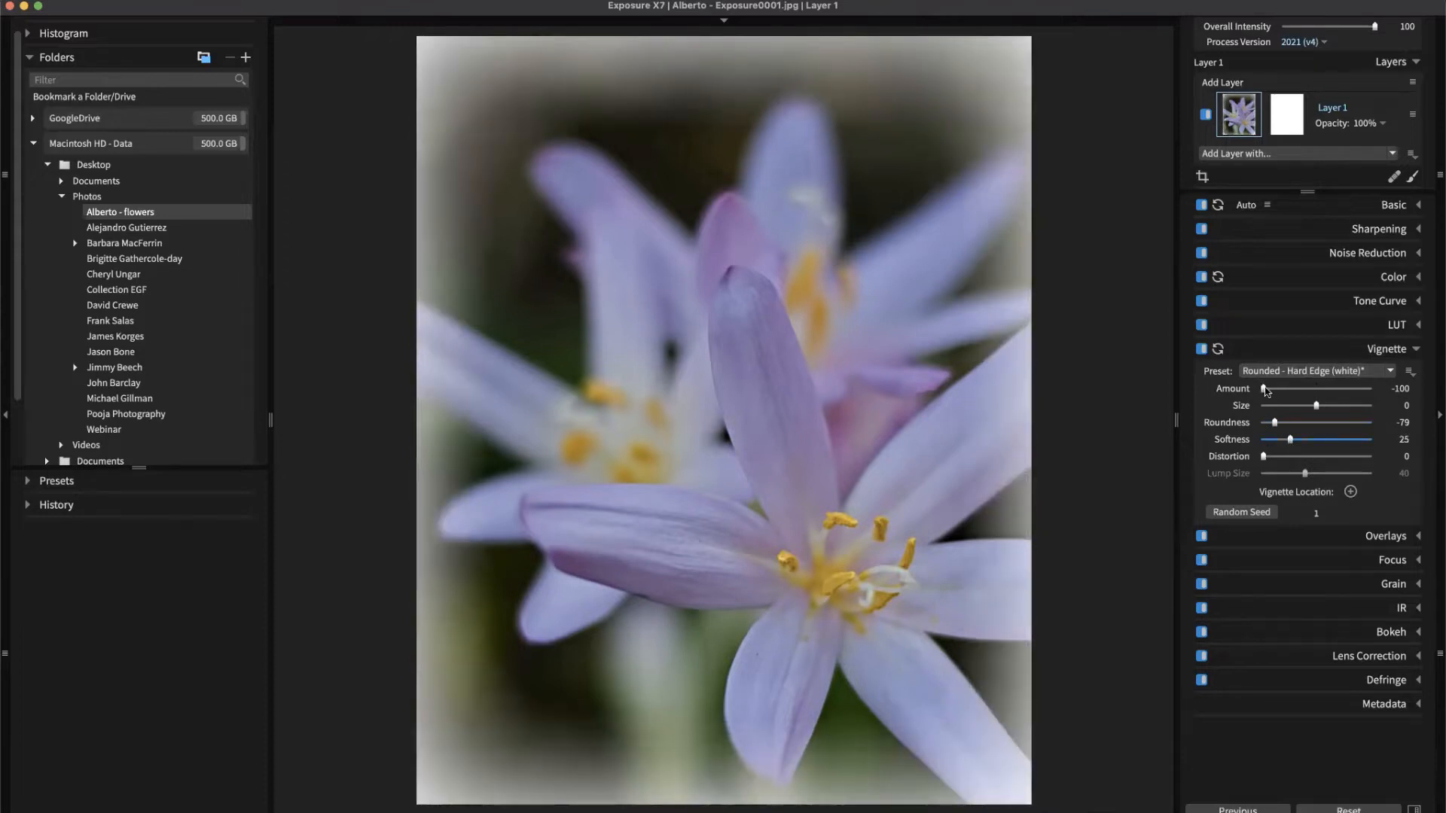
drag(1320, 406, 1329, 406)
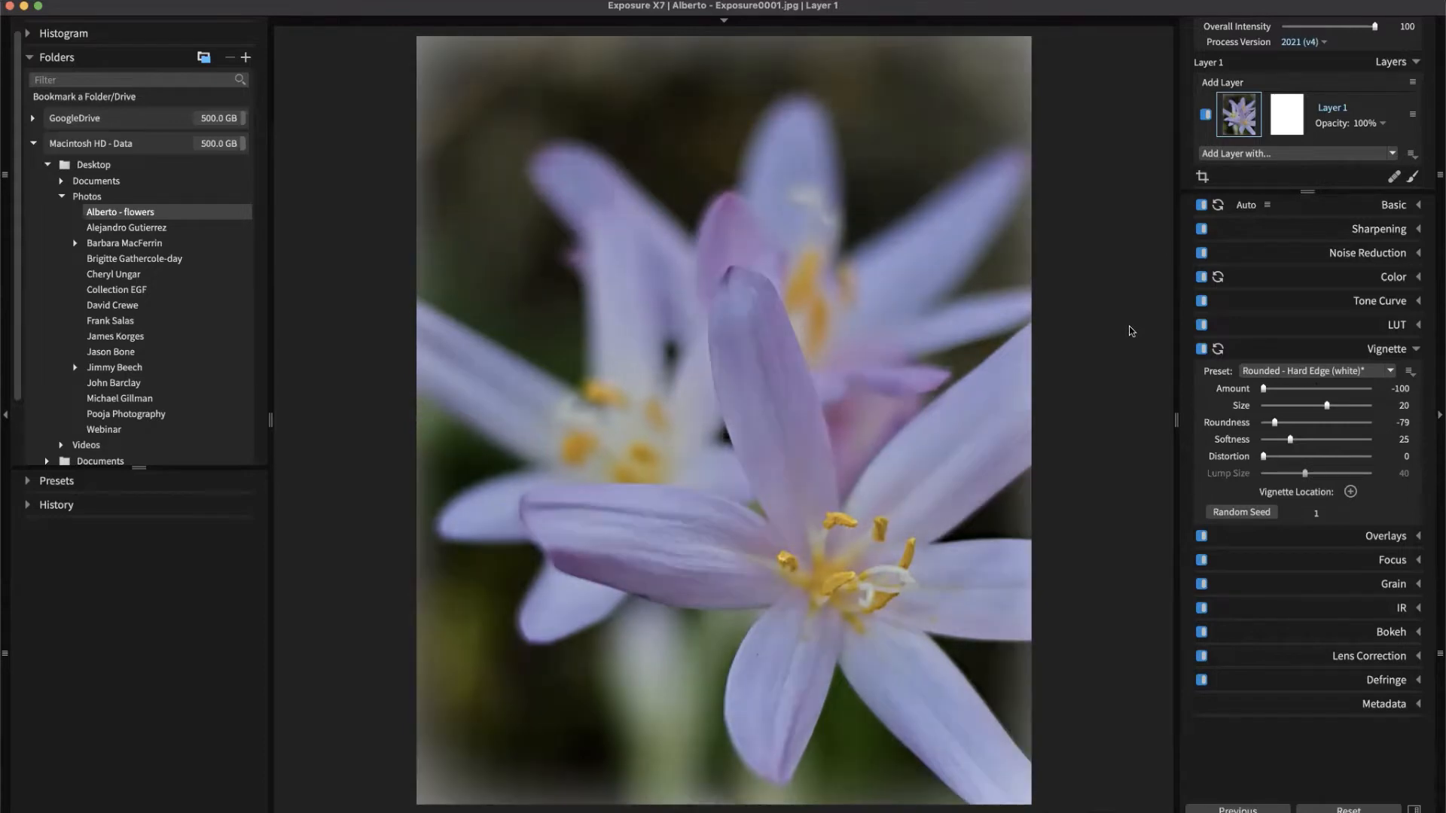
Compare the edited flower photo with its original version several times.
key(backslash)
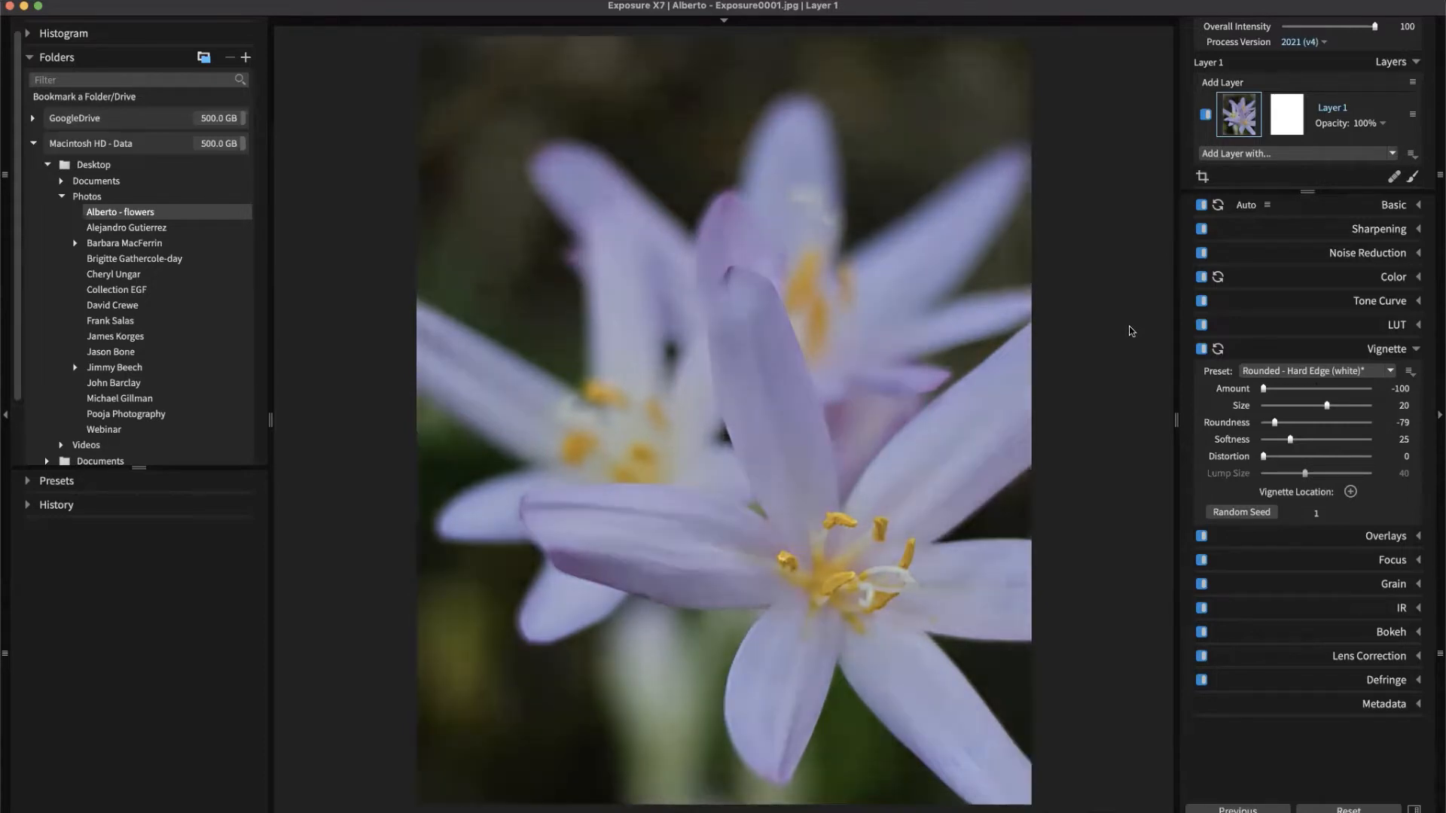
key(backslash)
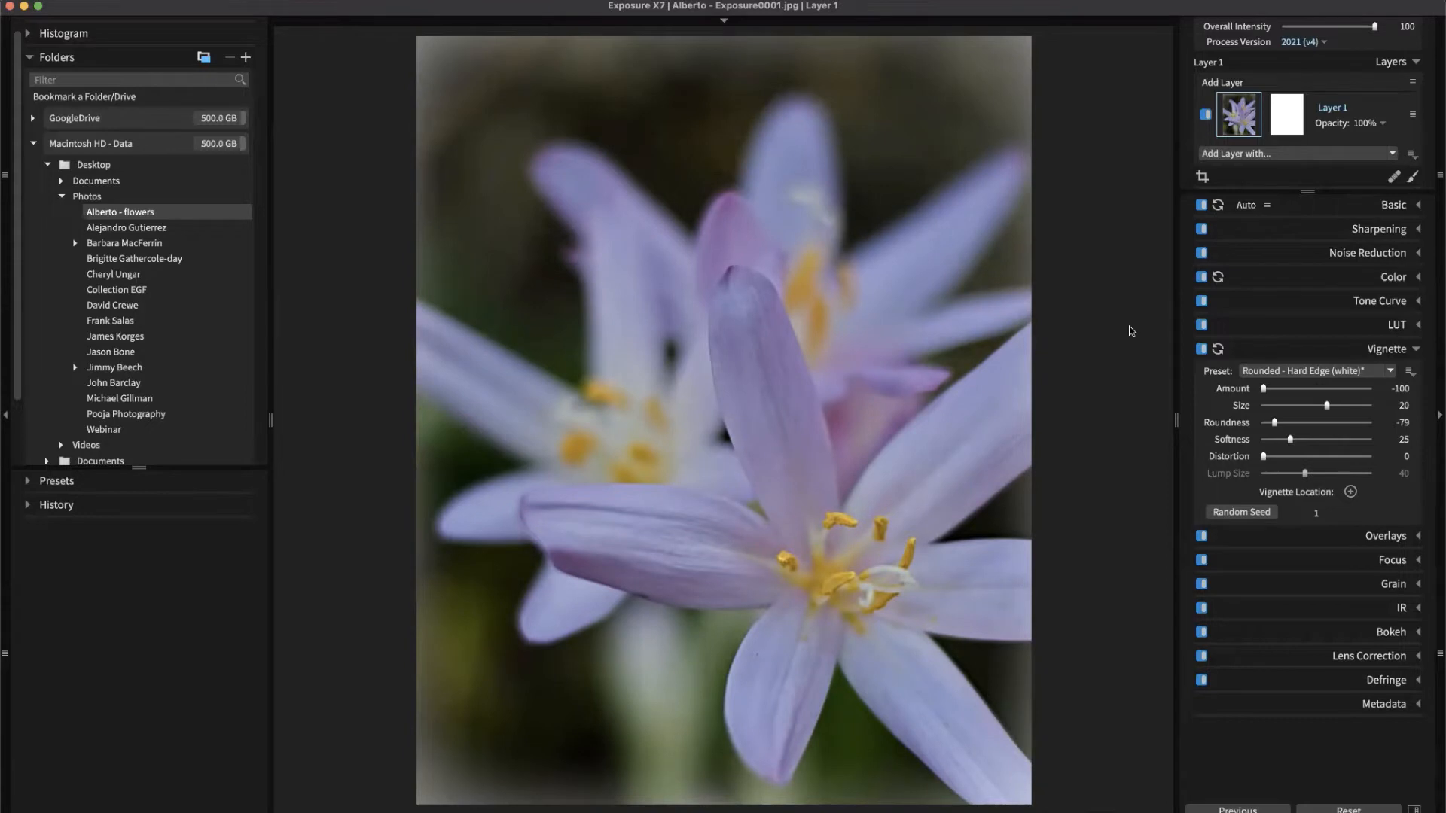
key(backslash)
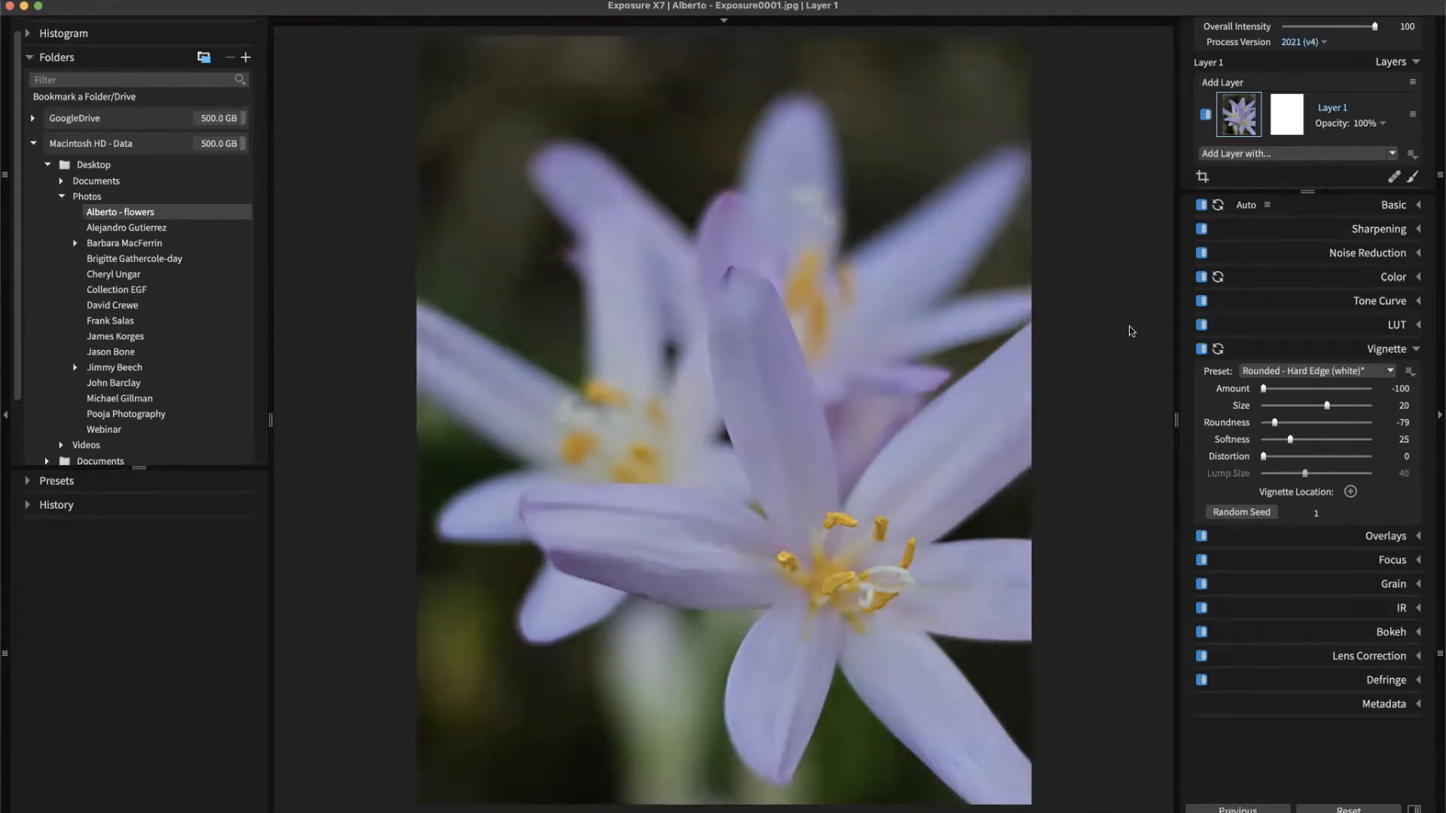
key(backslash)
key(backslash)
key(backslash)
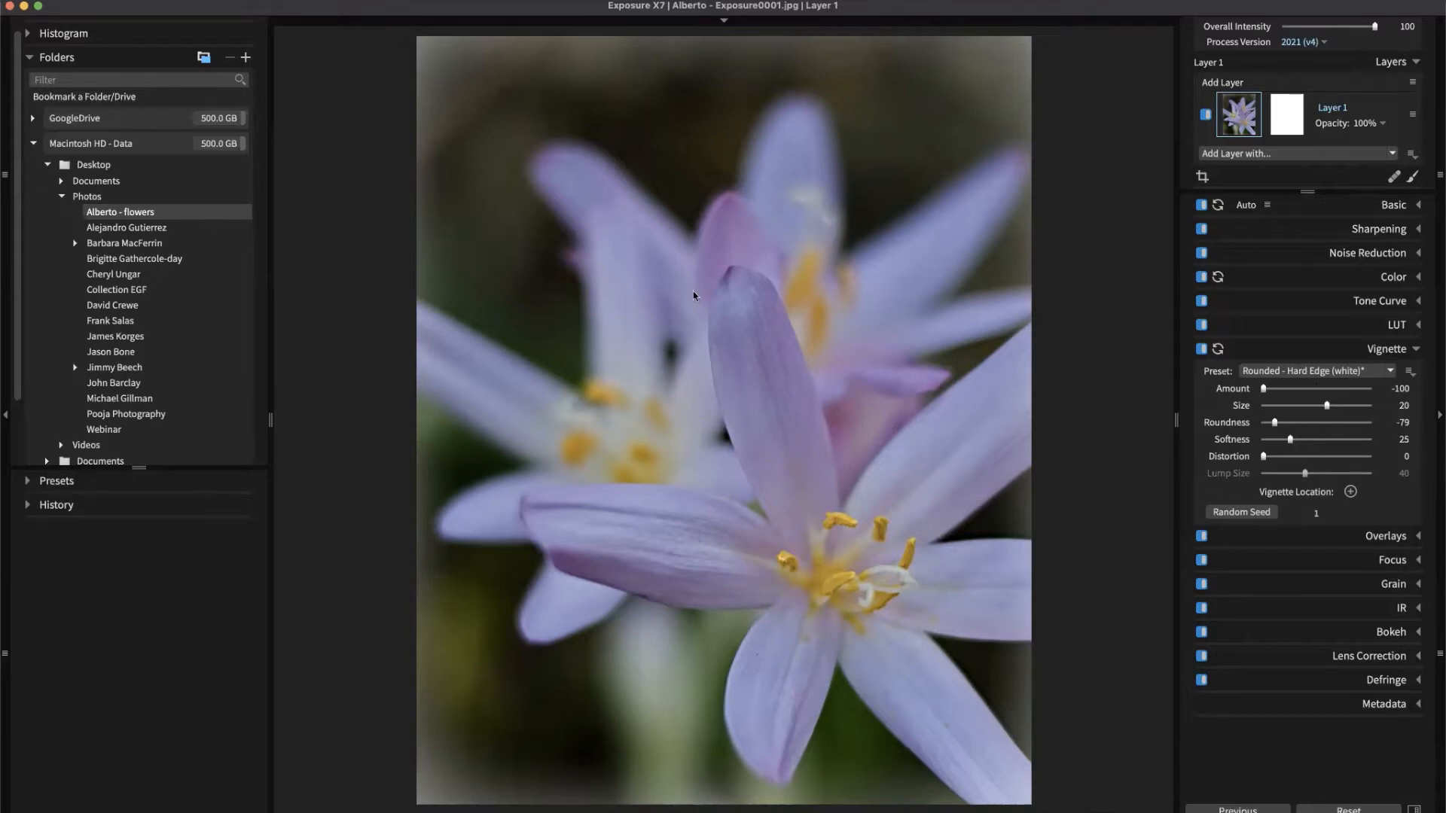
Create an edit copy of the flower photo in Snap Art 4, leave Snap Art, and return to the folder's thumbnail grid.
right_click(609, 167)
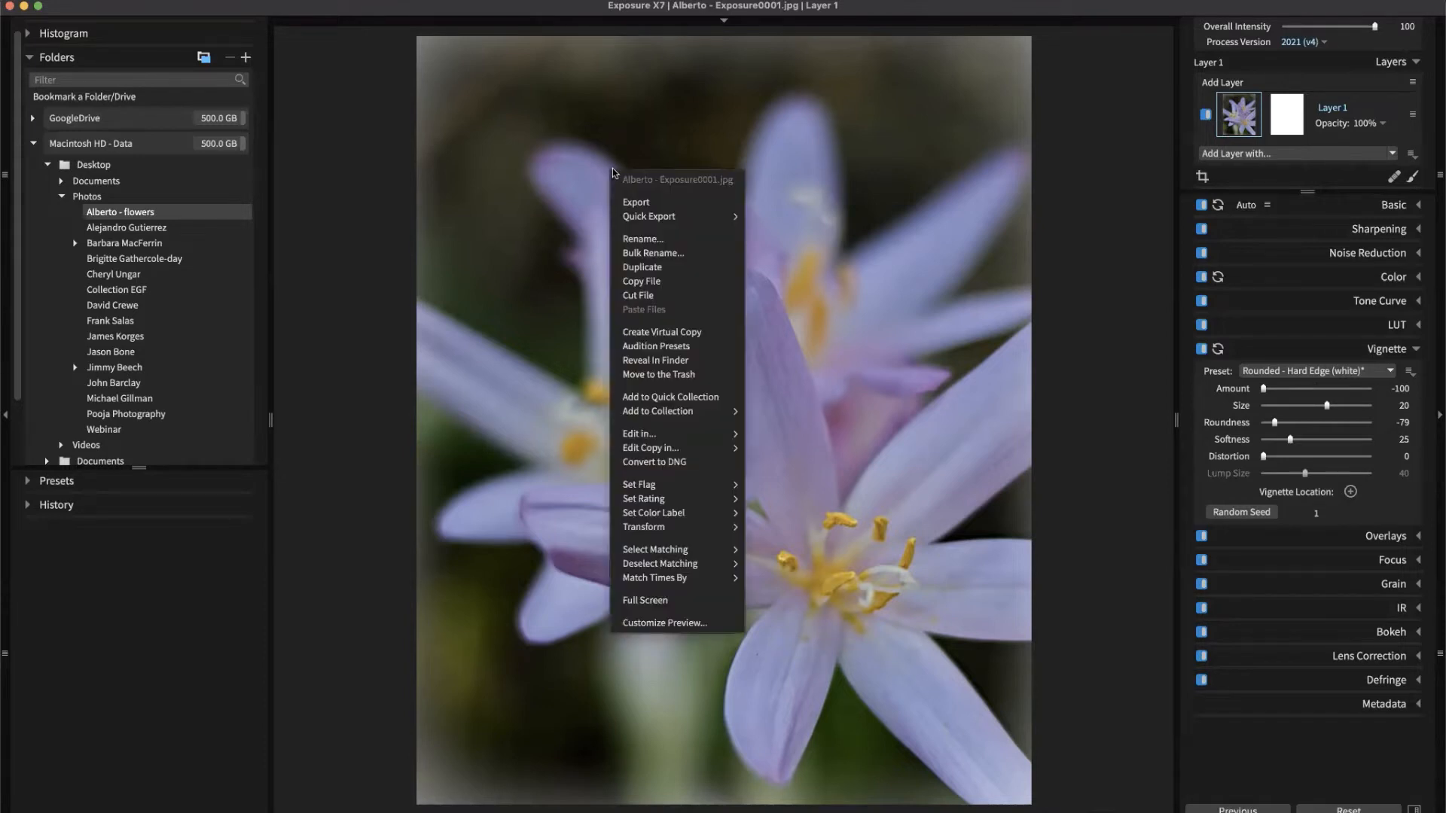
mouse_move(731, 449)
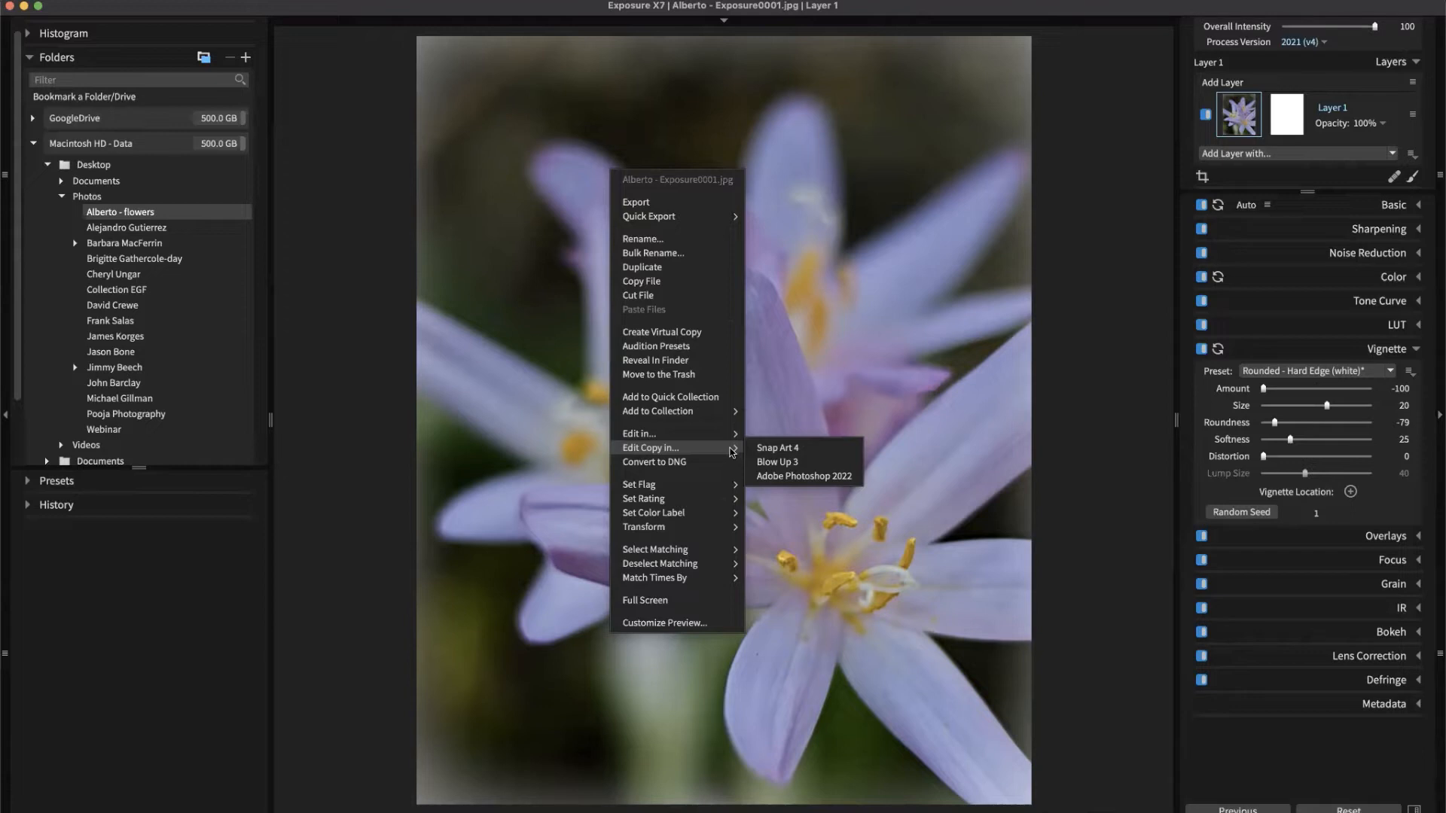
click(797, 450)
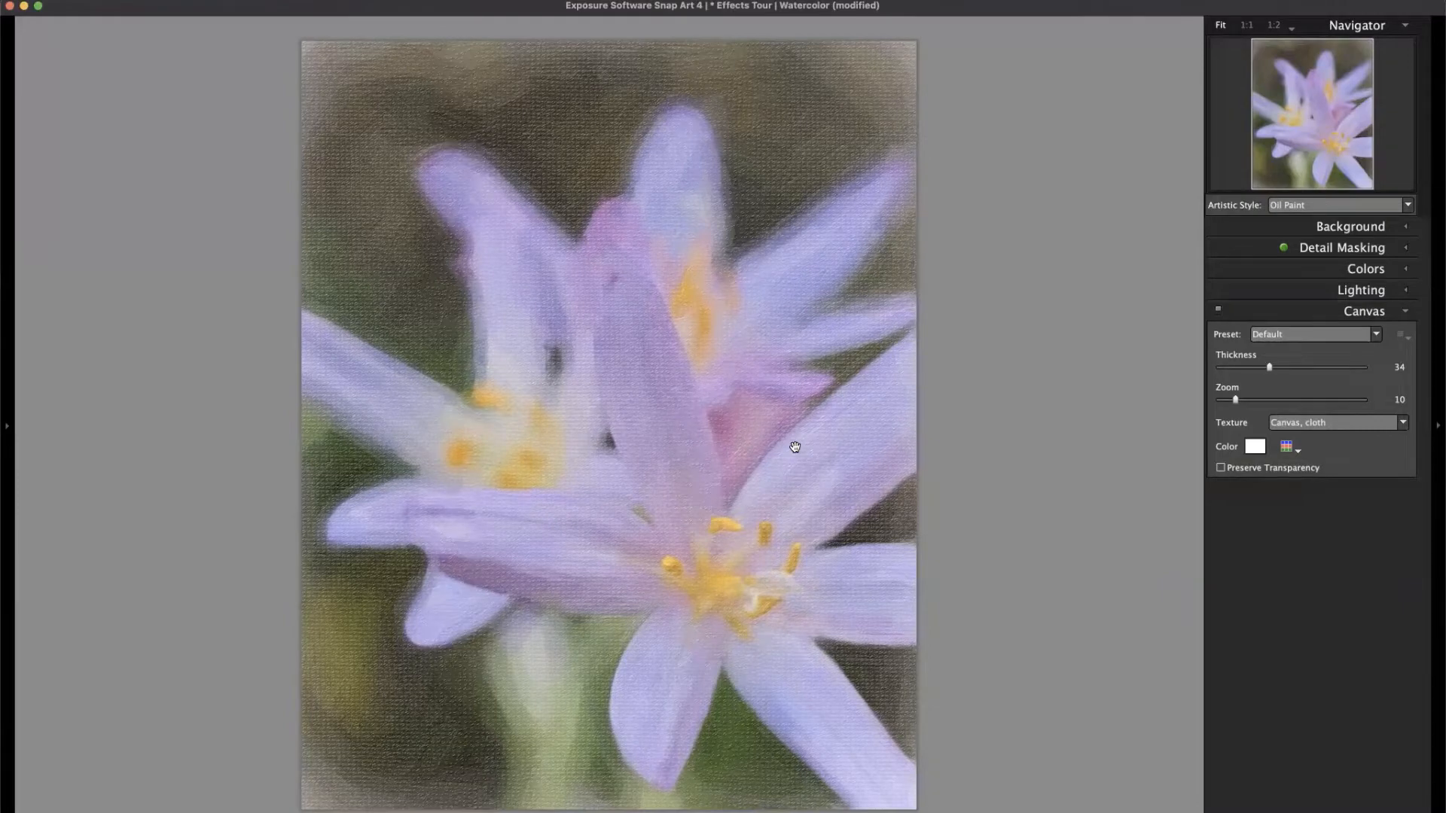
key(Escape)
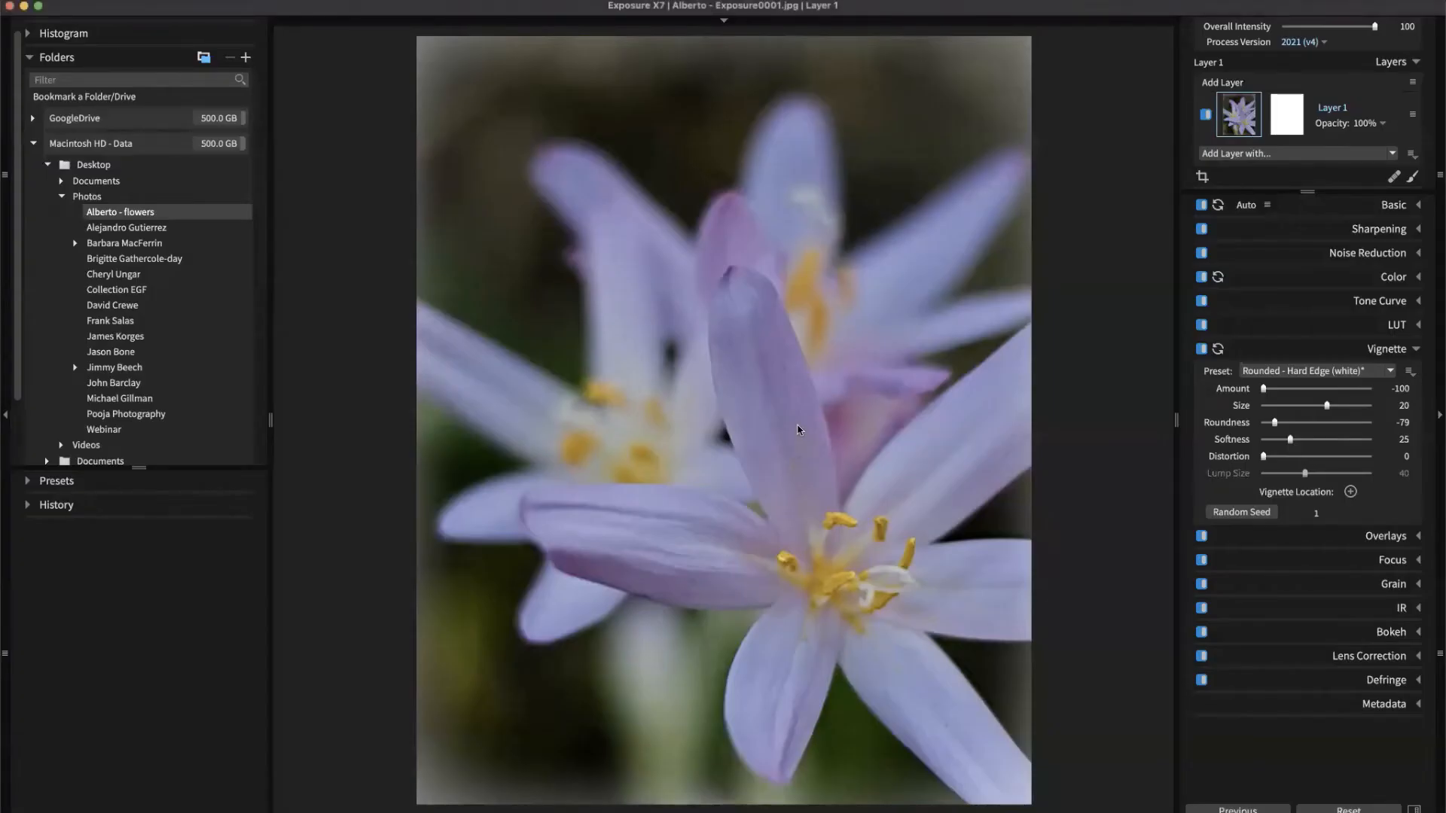
double_click(806, 430)
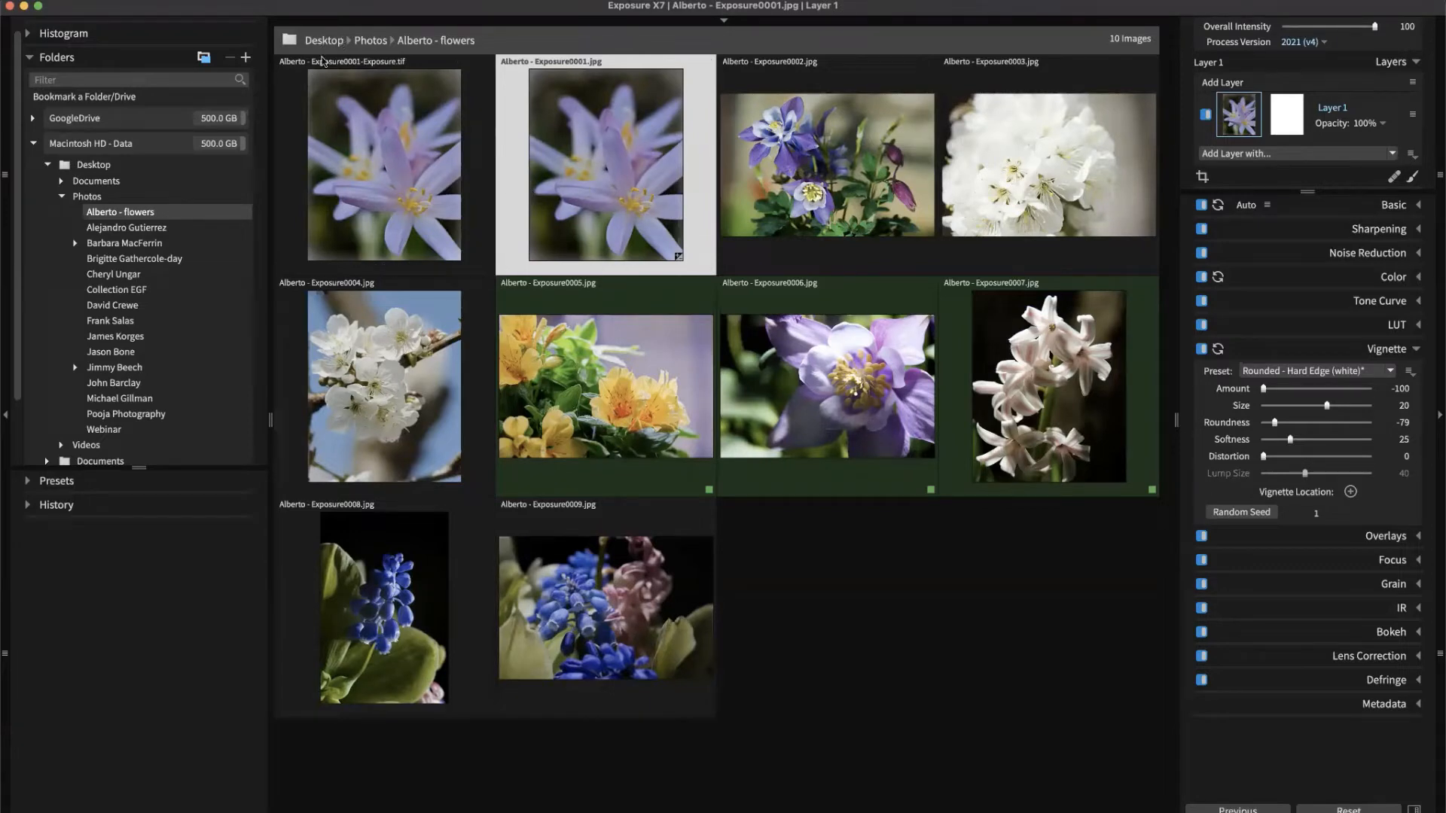
Review the External Editors preferences, checking the file type options offered for copied images.
key(super+comma)
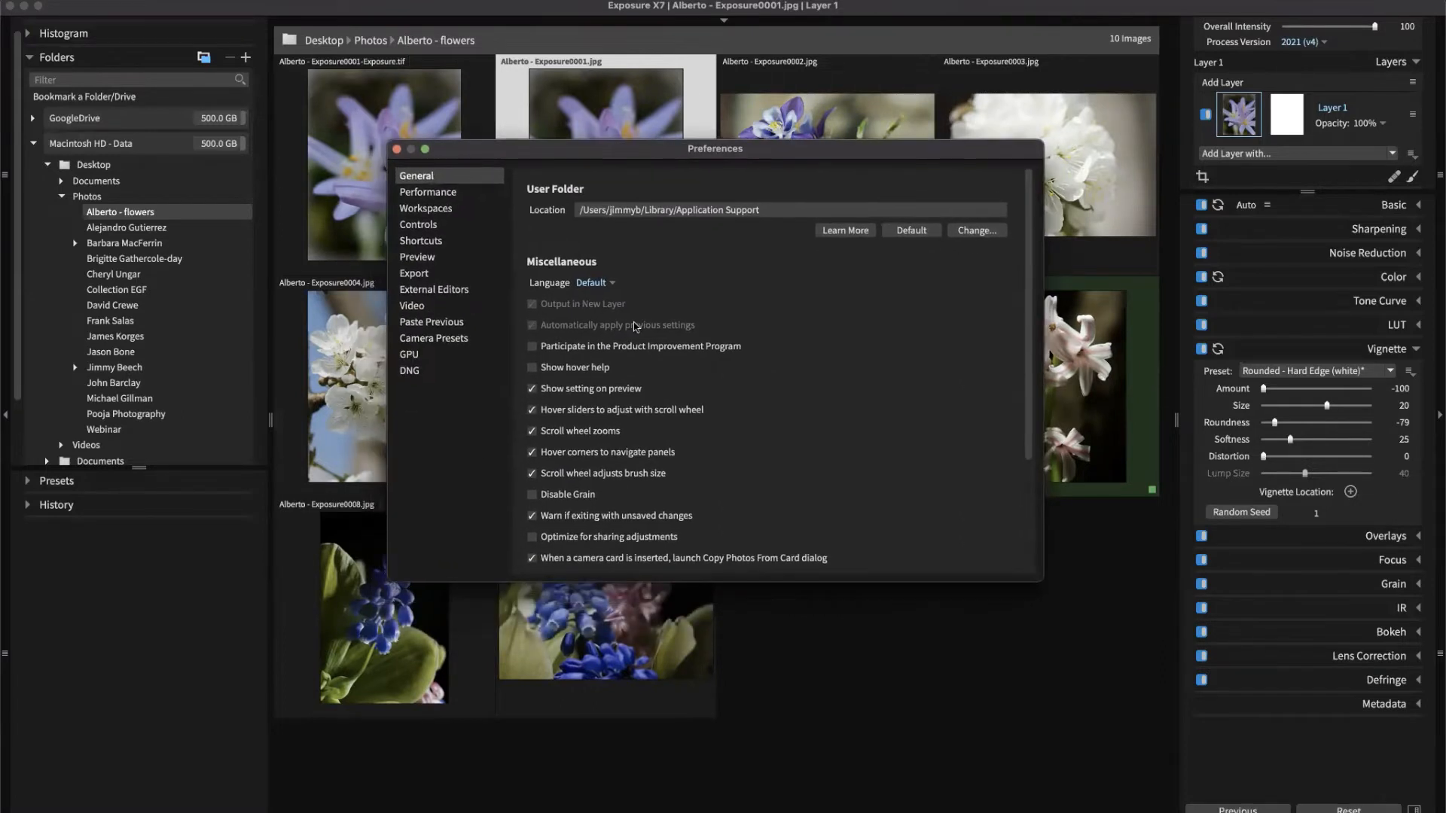
click(466, 295)
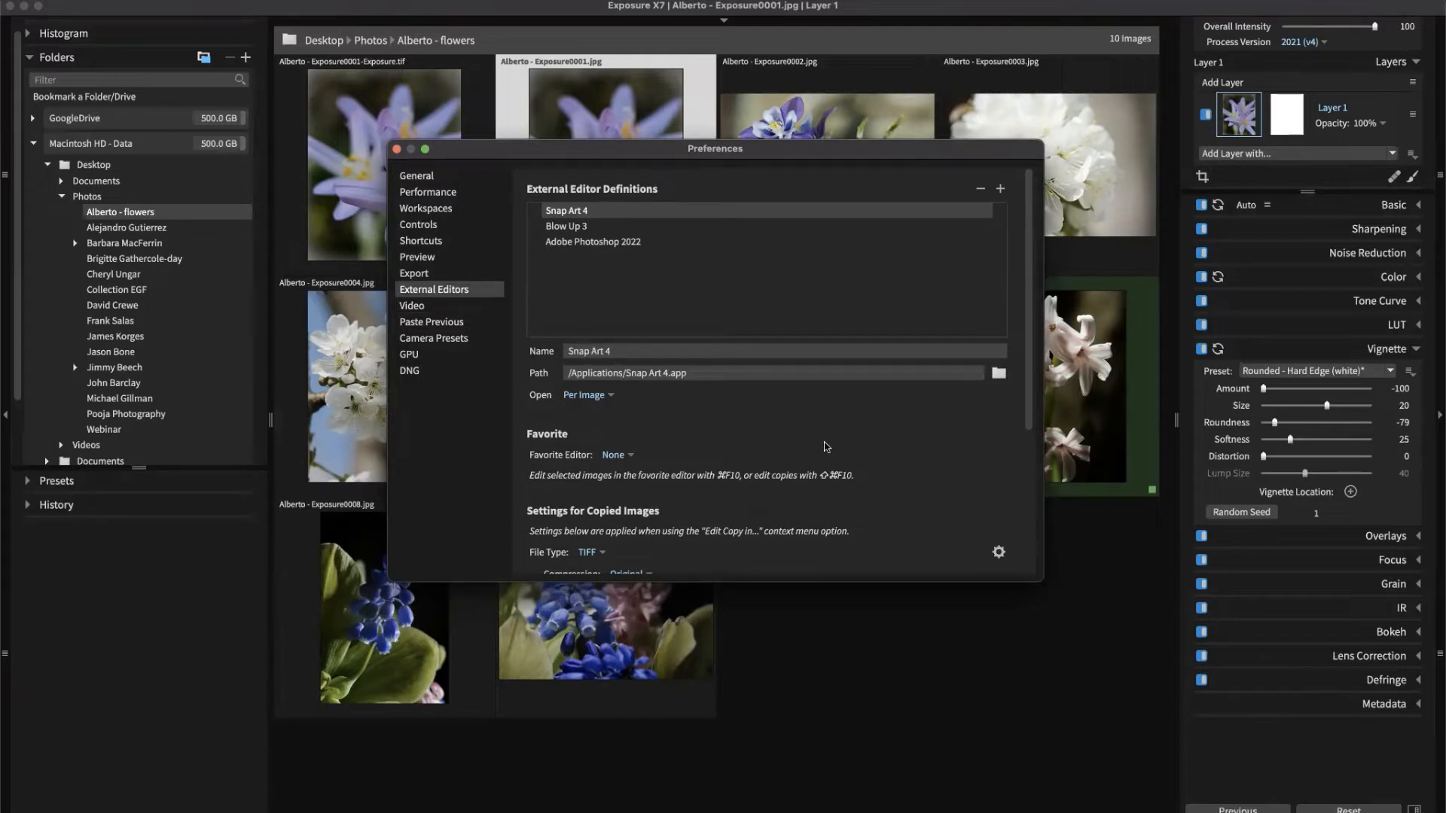
scroll(686, 469, down, 3)
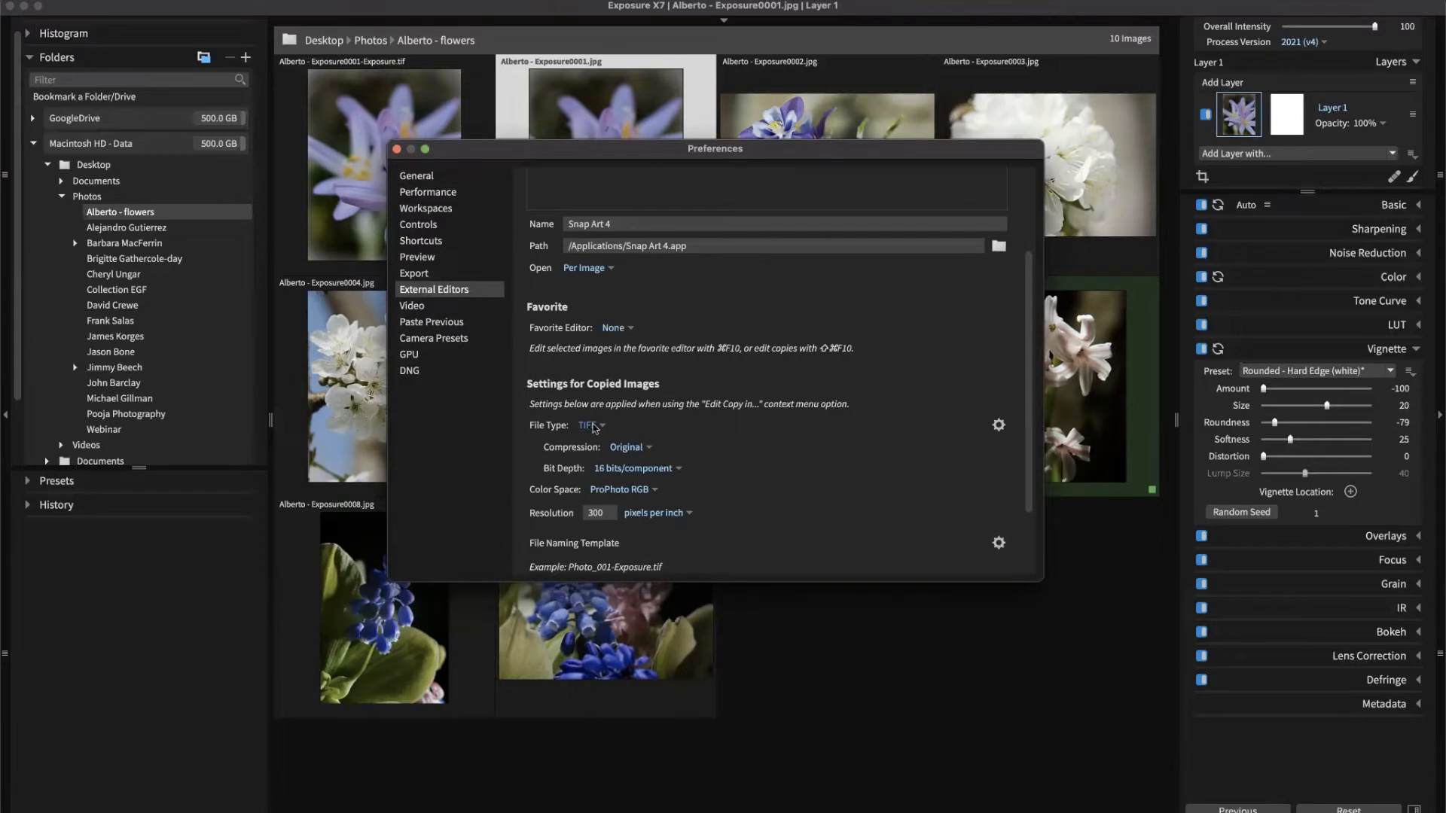
click(592, 426)
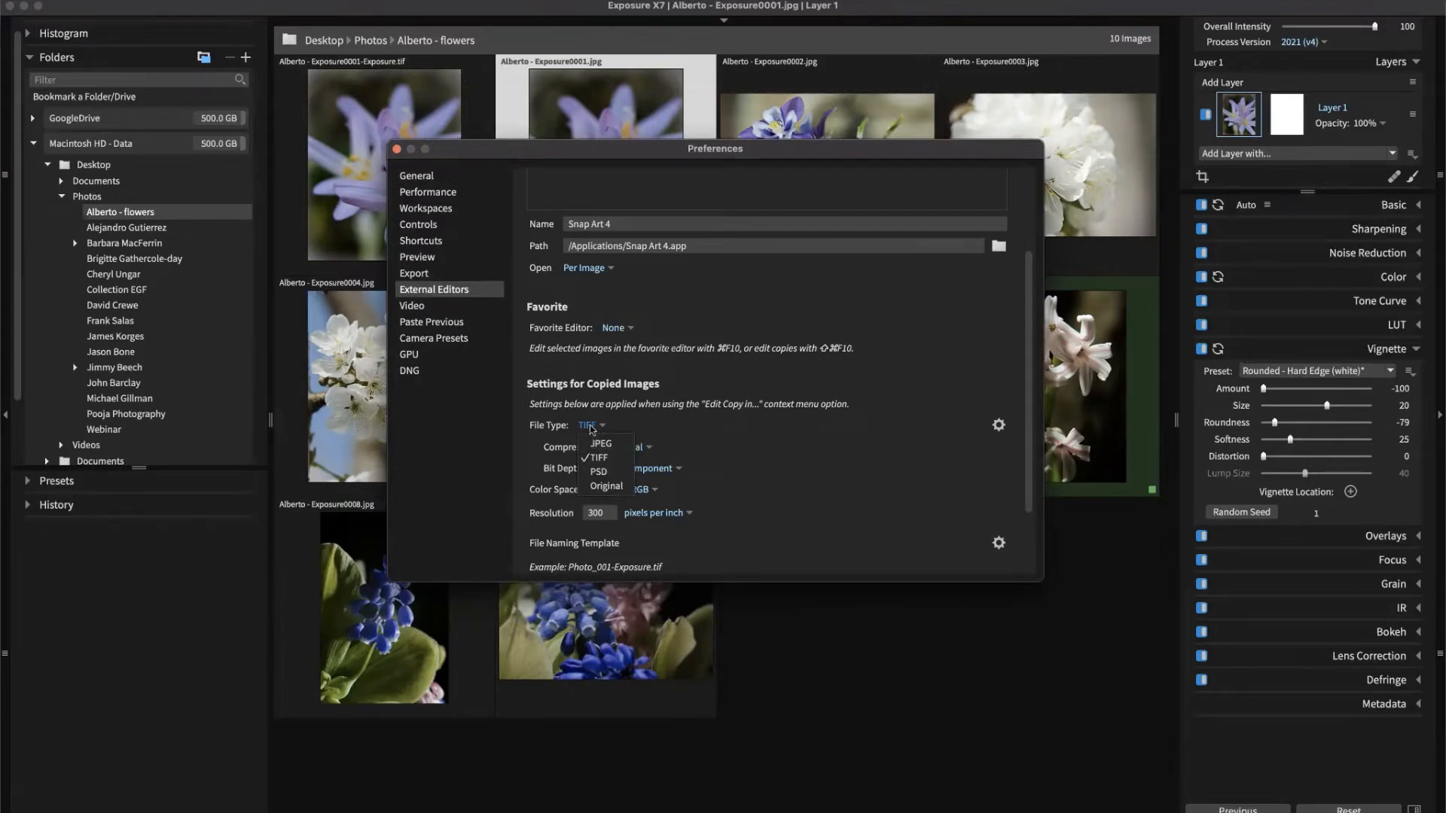
click(640, 427)
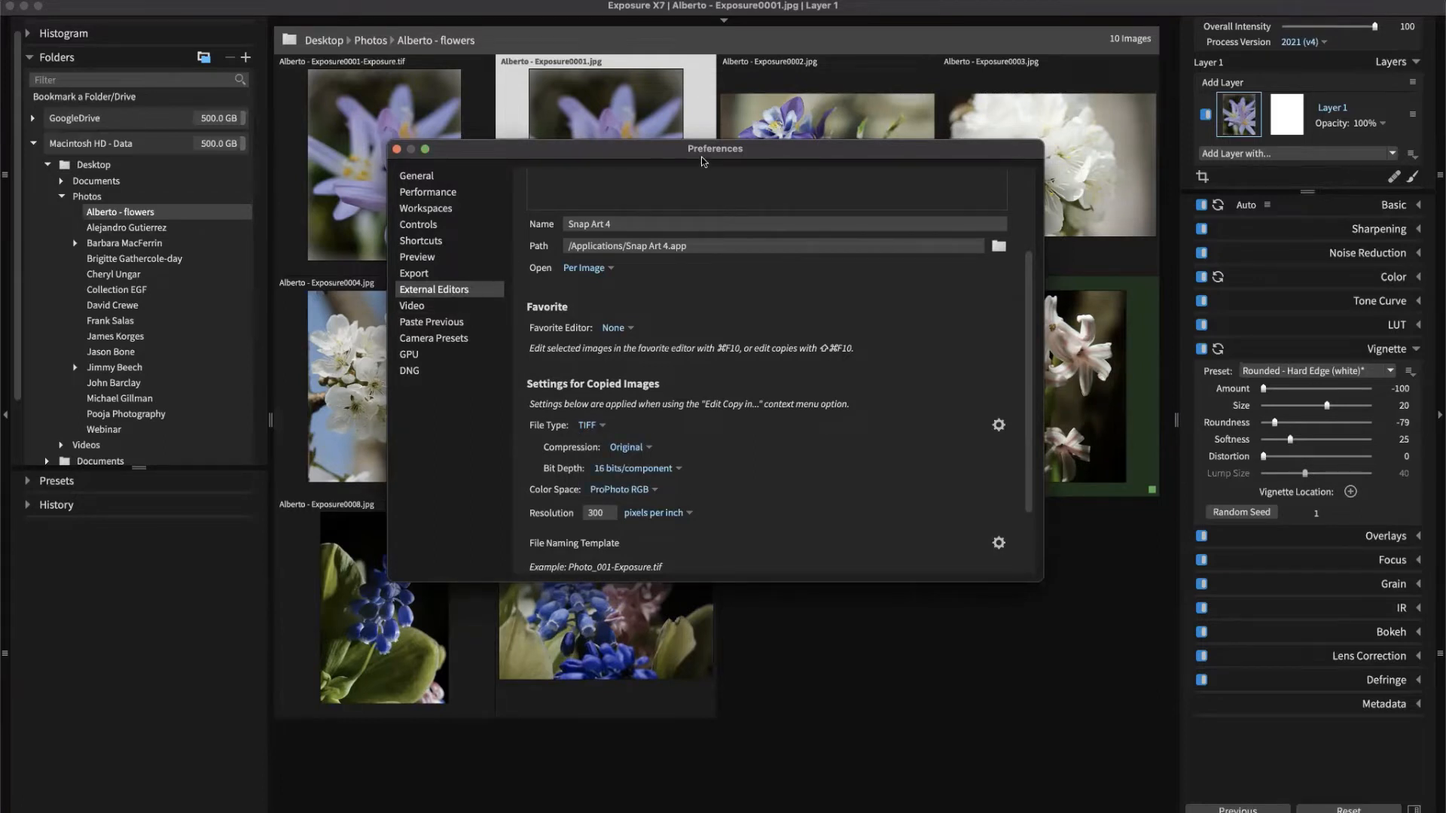
click(398, 149)
Open the TIFF copy of the lilac flower photo directly in Snap Art 4, without making another copy.
click(399, 157)
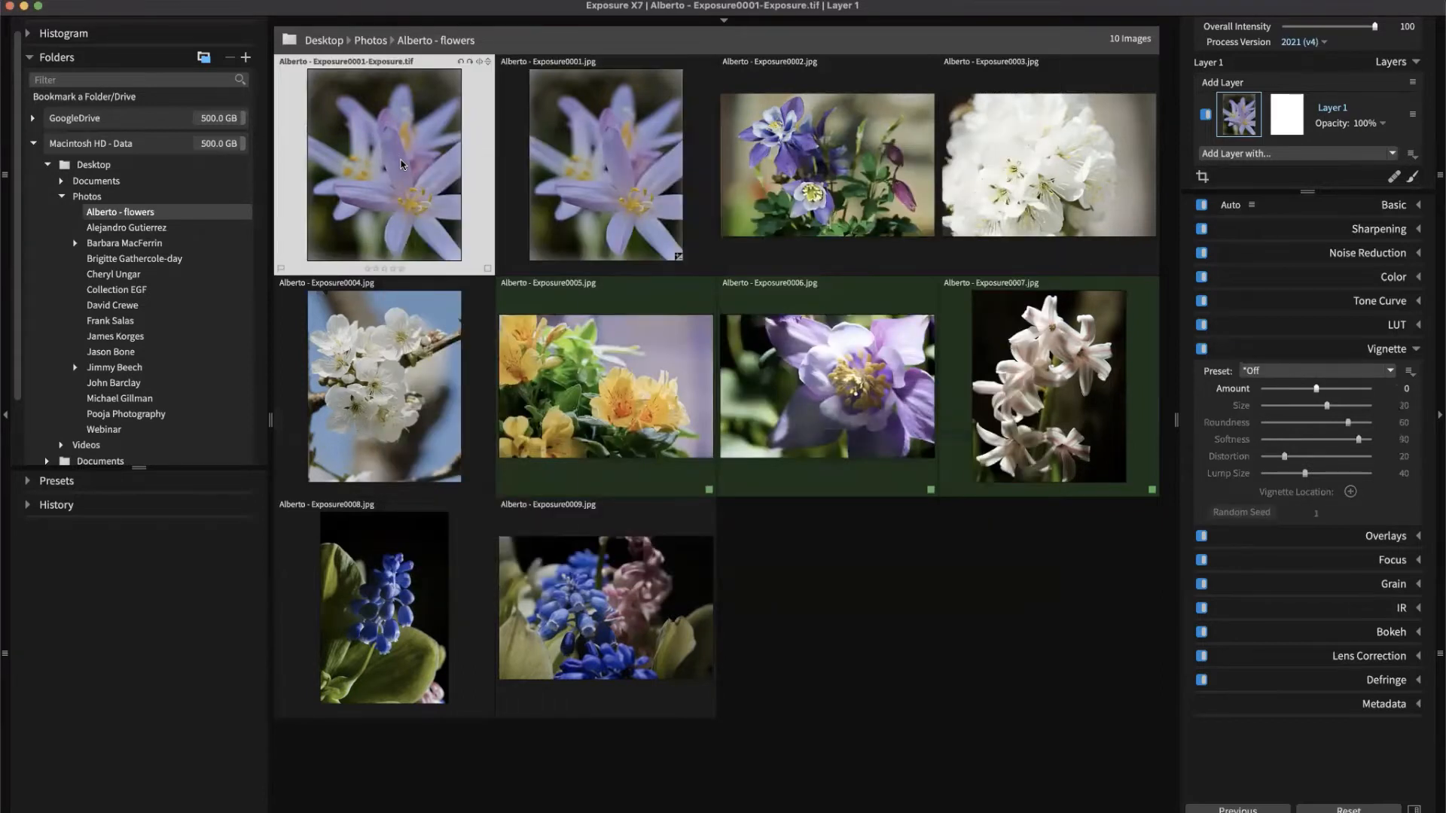
right_click(413, 164)
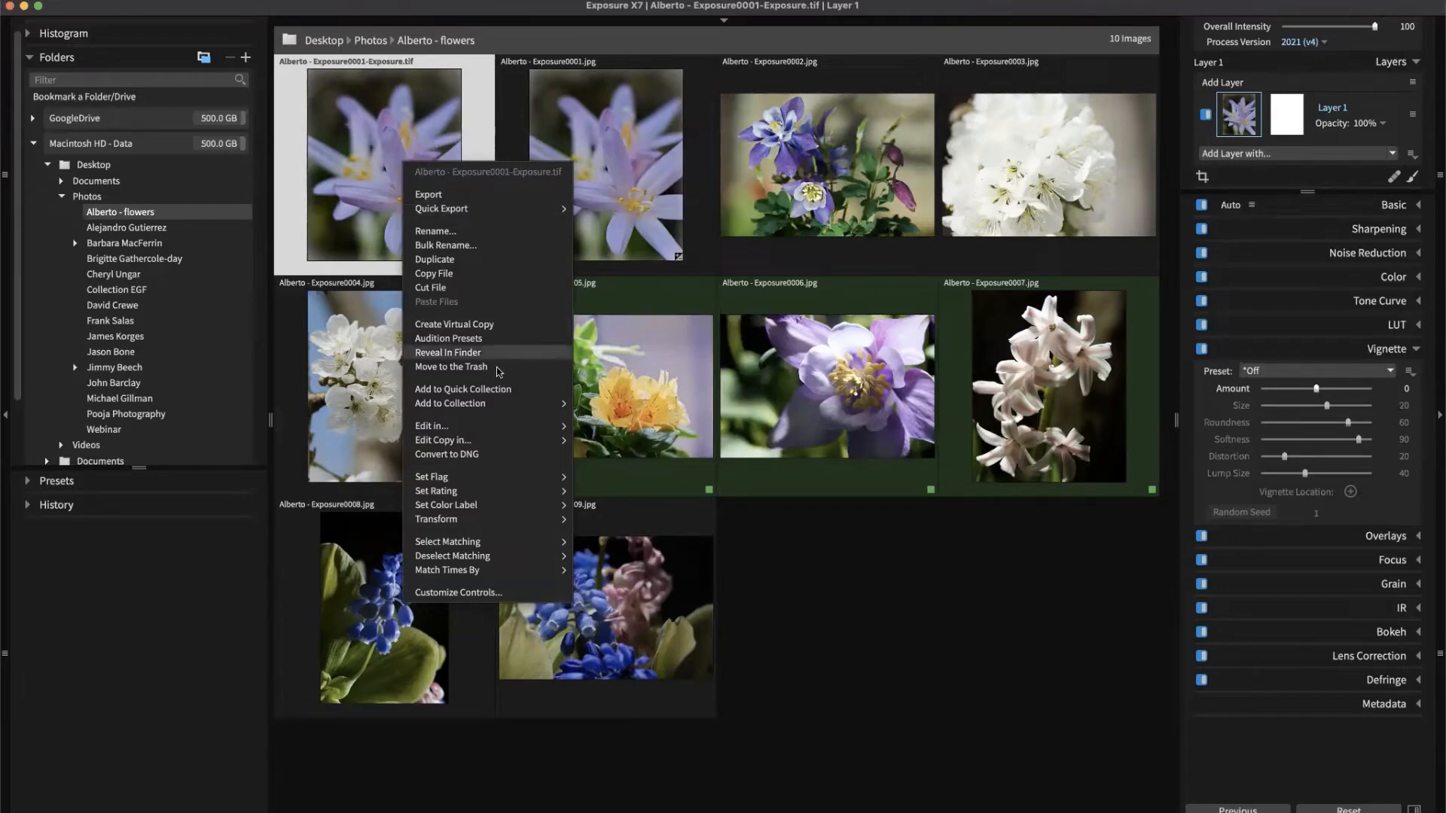
mouse_move(498, 427)
click(623, 429)
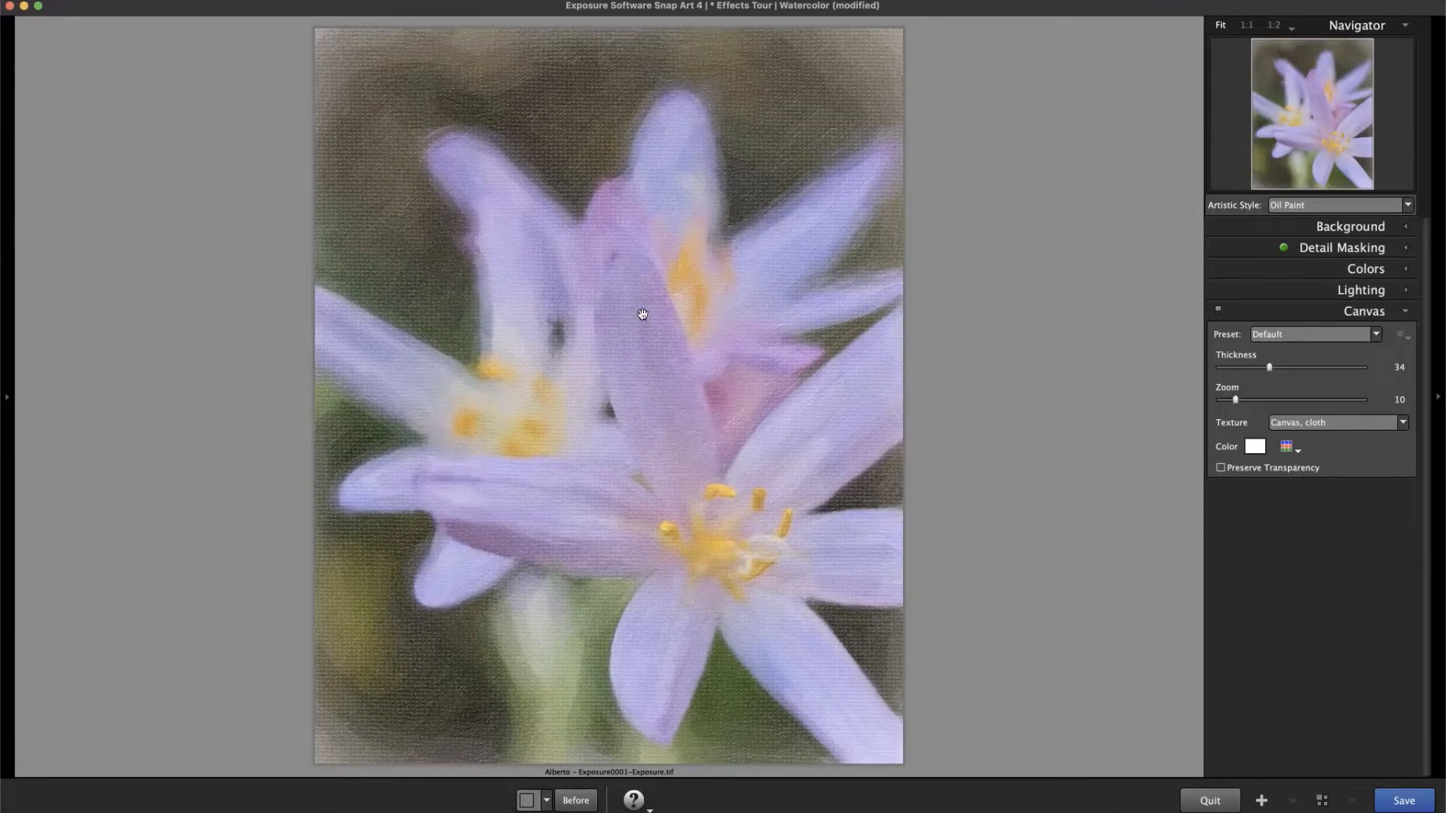
Show the Snap Art presets and enlarge their thumbnails to two wide columns, starting from the Effects Tour category.
click(9, 399)
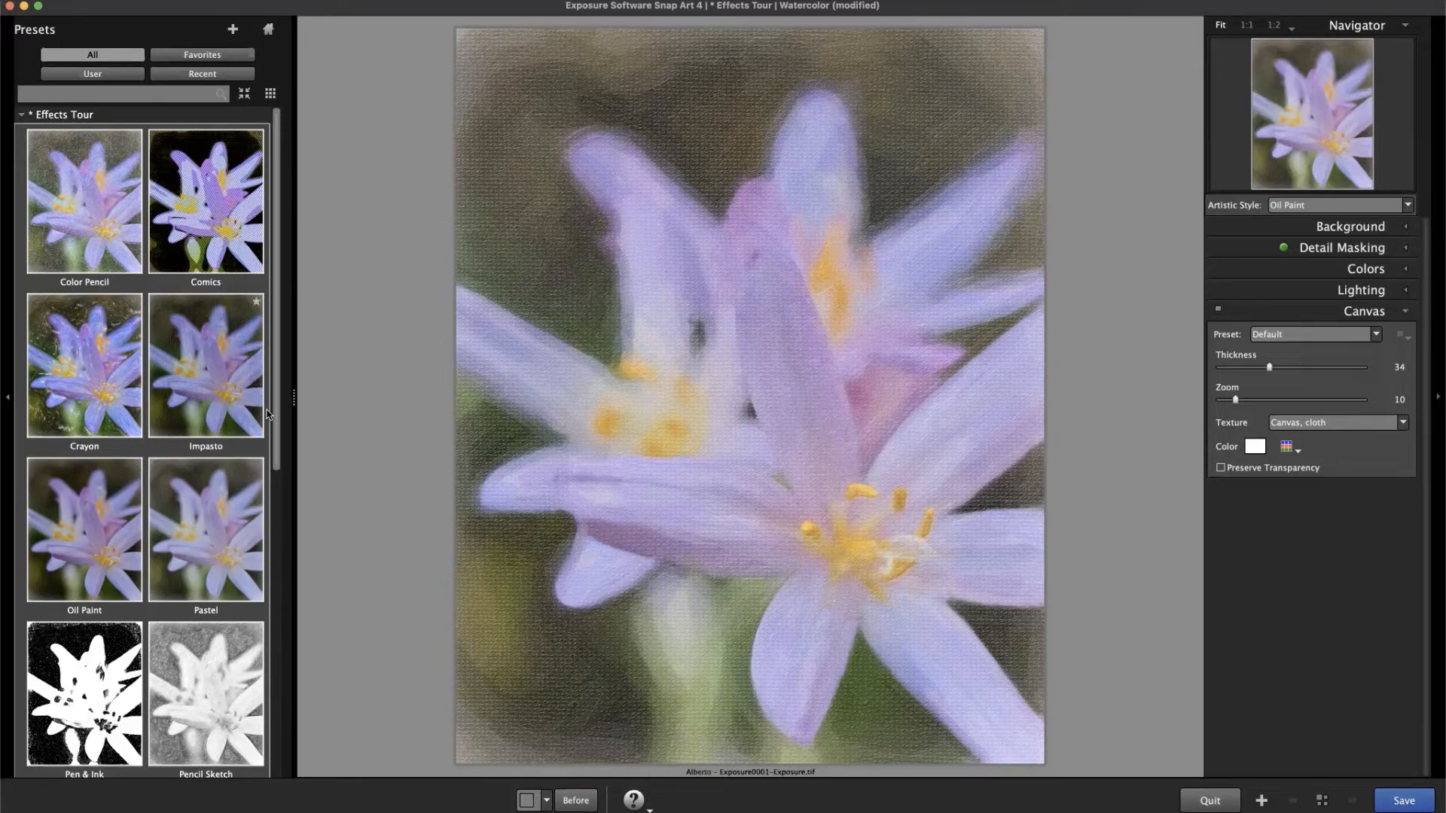
drag(292, 400, 638, 430)
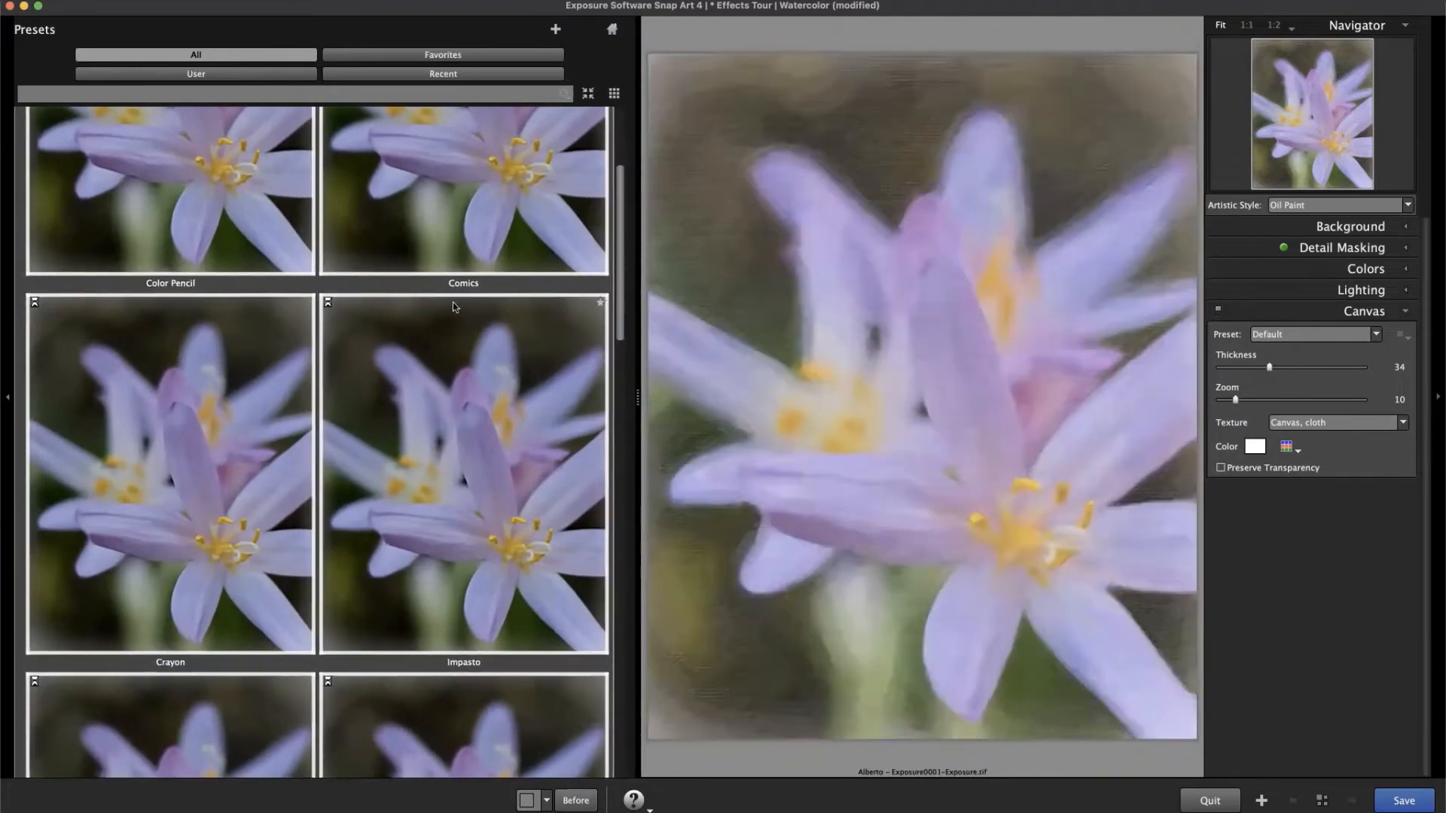
drag(620, 308, 638, 201)
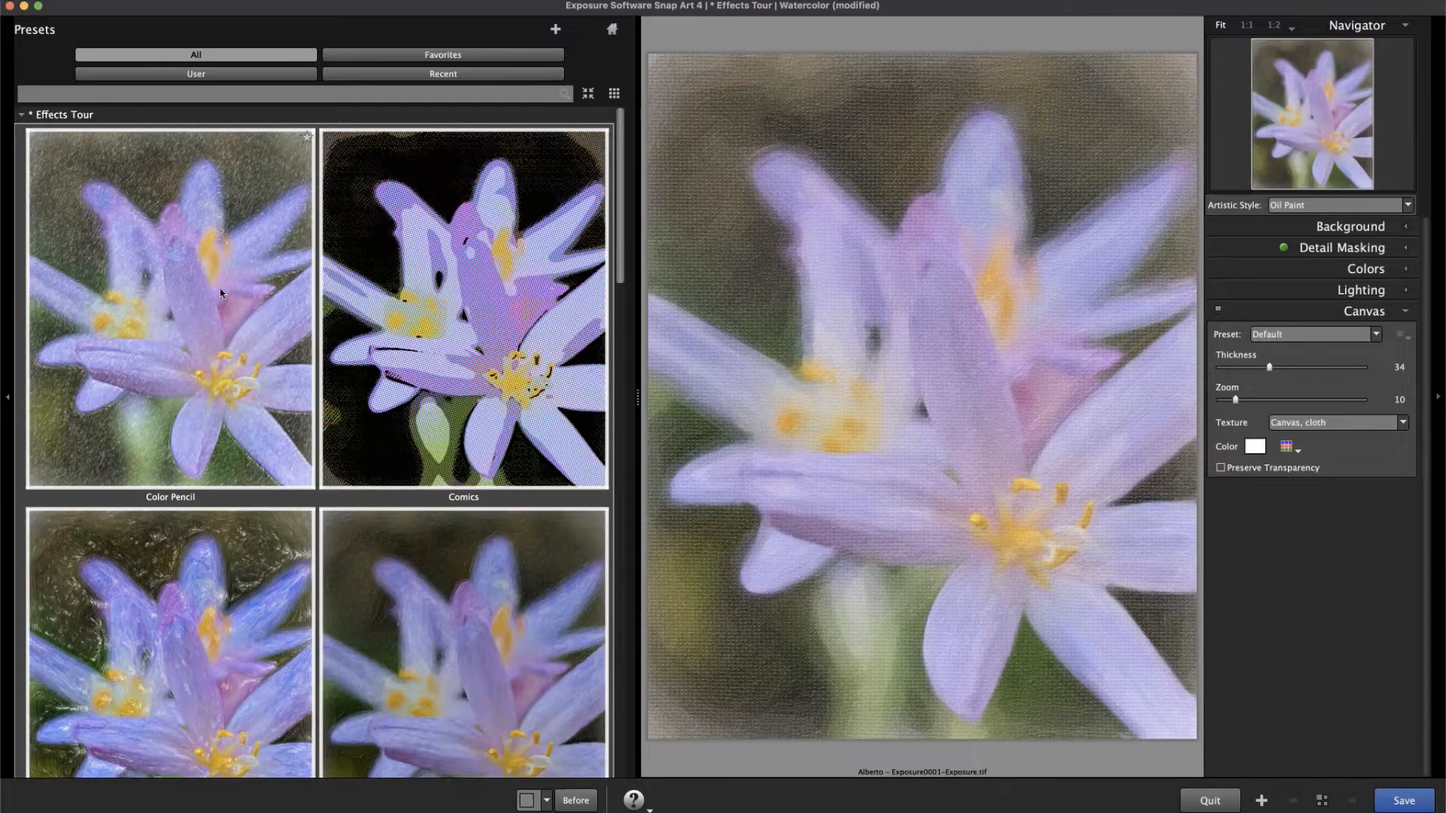
Examine the Effects Tour preset thumbnails, from Color Pencil and Comics through to Stylize and Watercolor.
scroll(193, 275, down, 5)
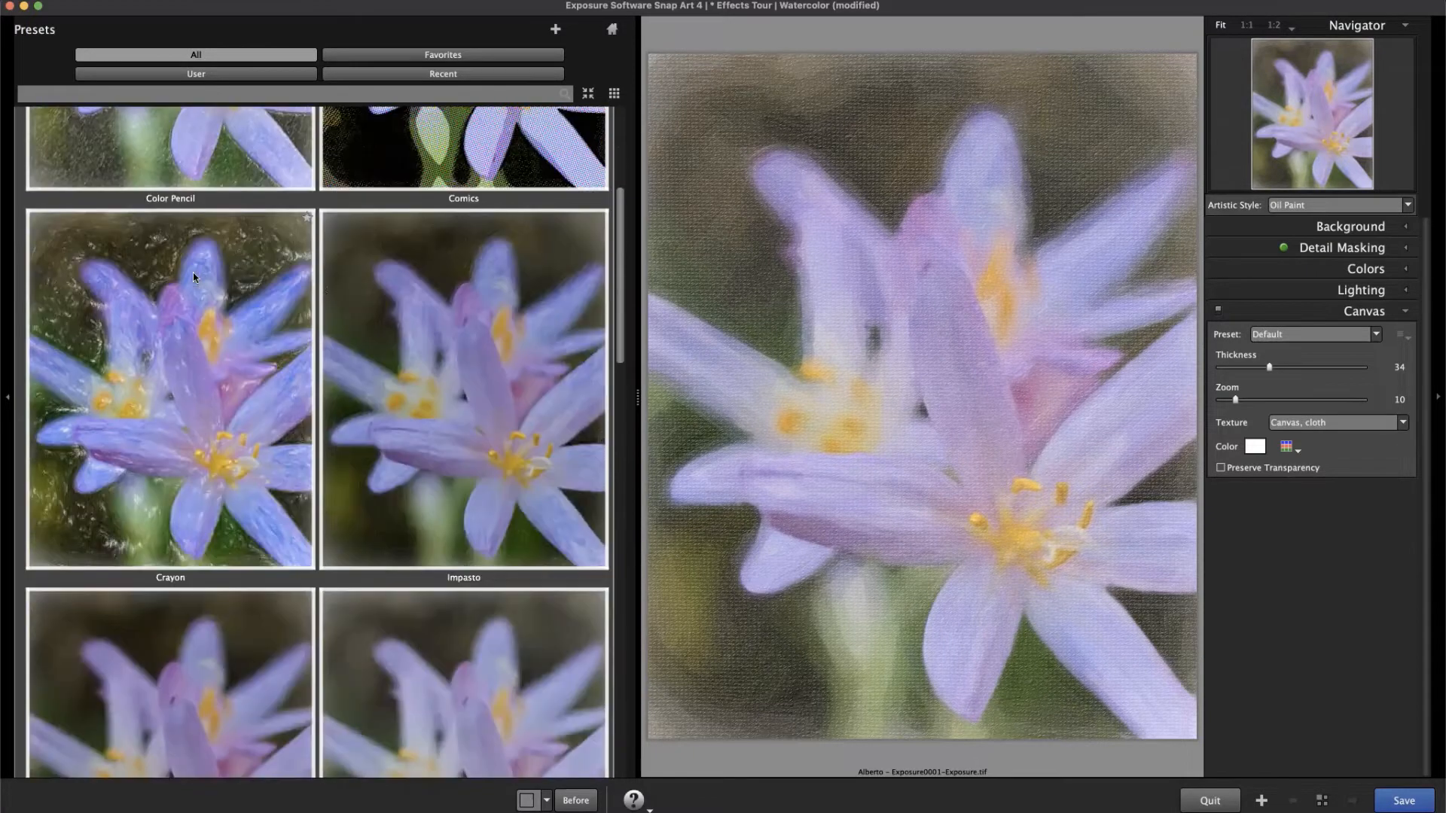
scroll(193, 278, down, 2)
scroll(193, 278, up, 3)
scroll(192, 280, down, 1)
scroll(193, 281, down, 2)
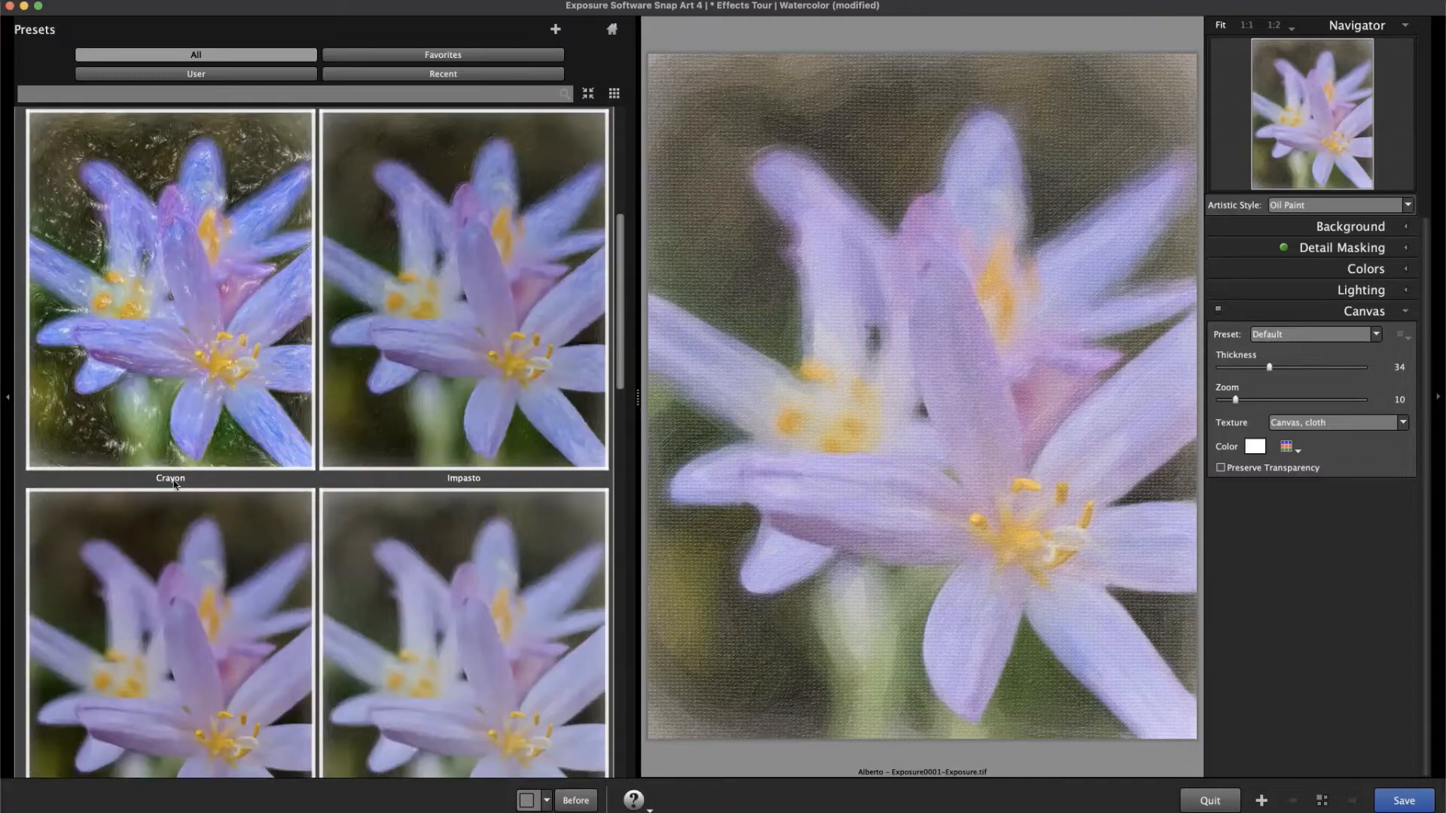
scroll(335, 374, down, 3)
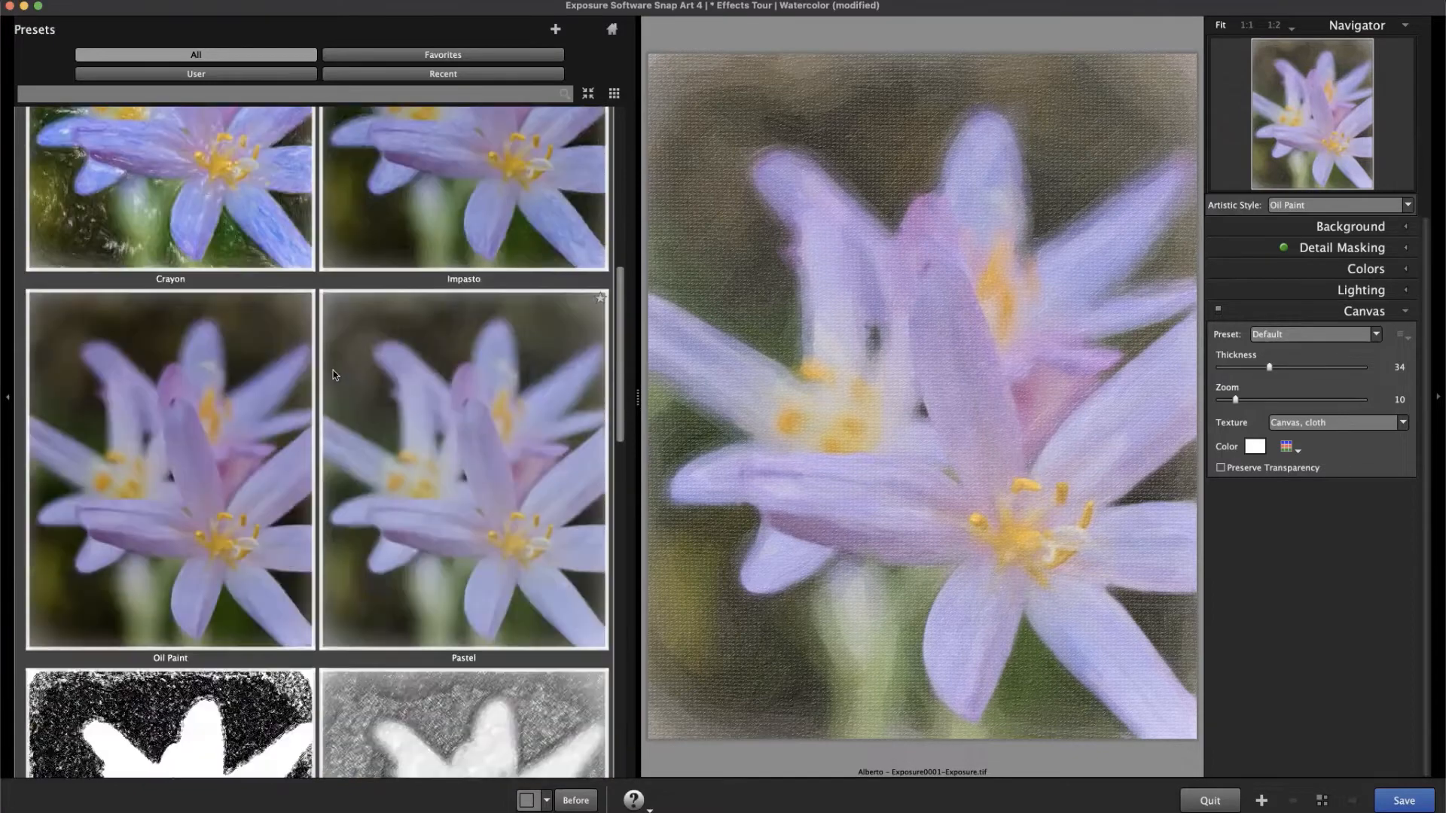
scroll(332, 374, down, 3)
scroll(332, 375, down, 5)
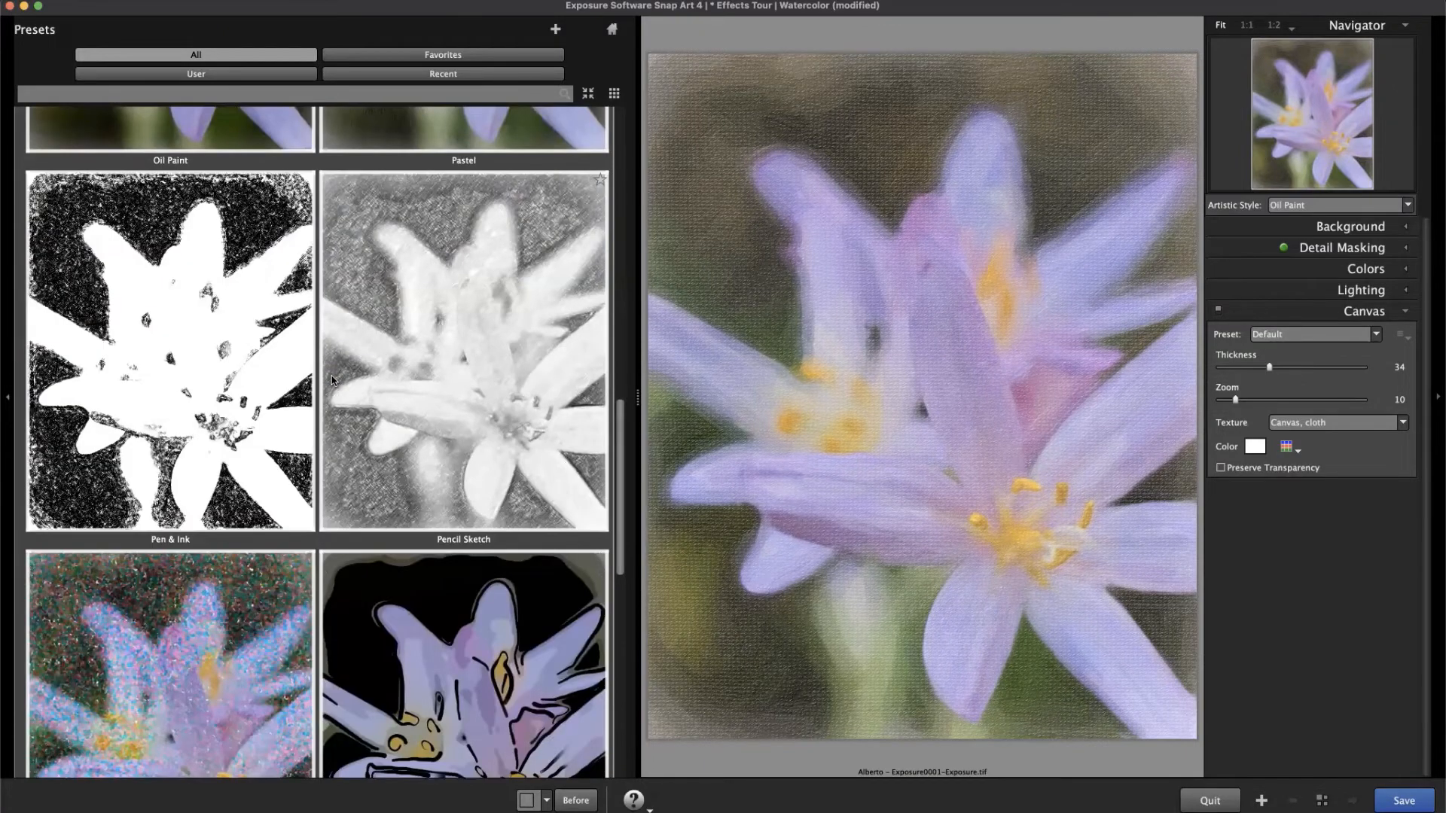
scroll(332, 377, down, 3)
scroll(332, 376, up, 2)
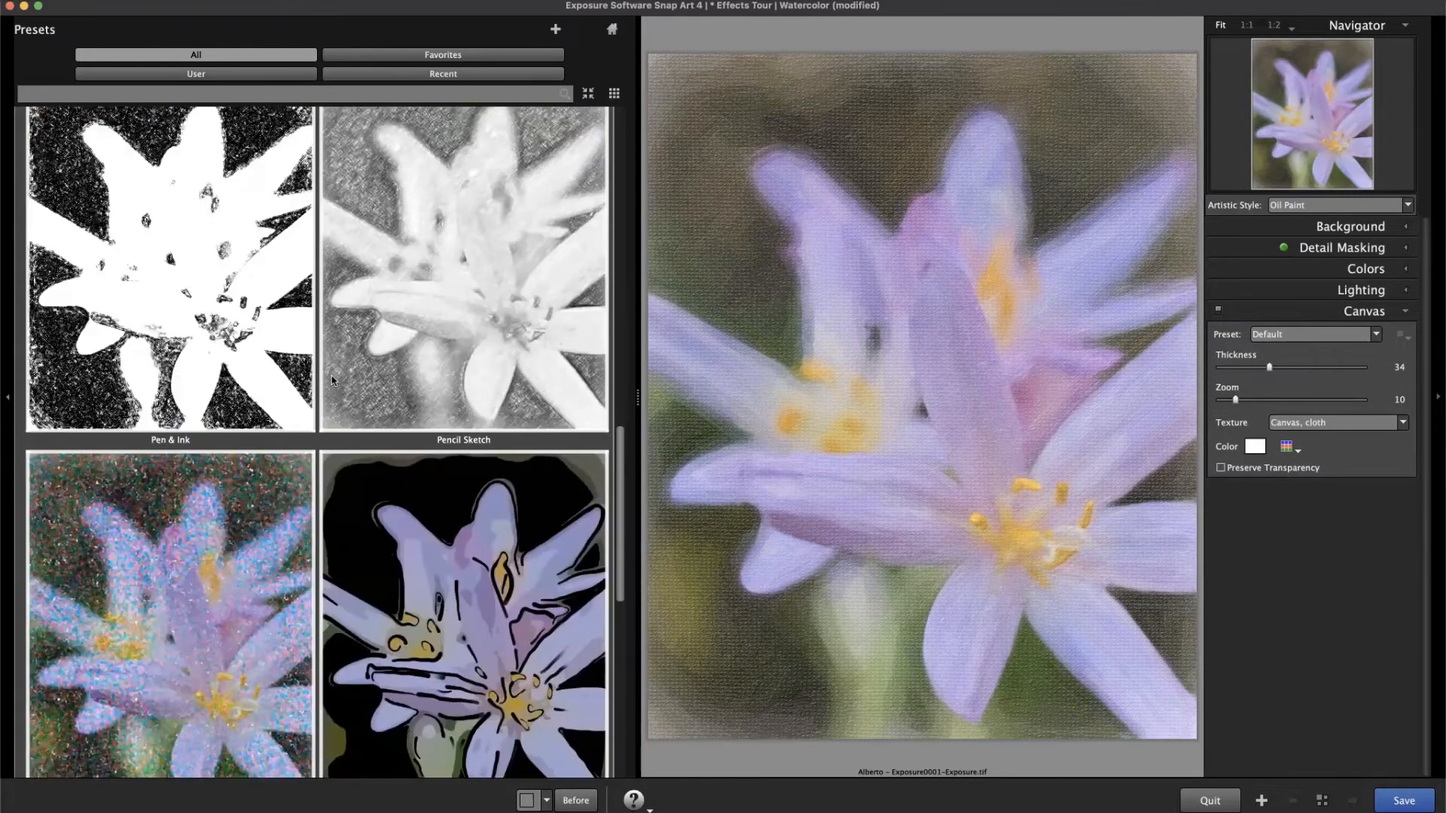
scroll(331, 377, down, 6)
scroll(332, 377, down, 2)
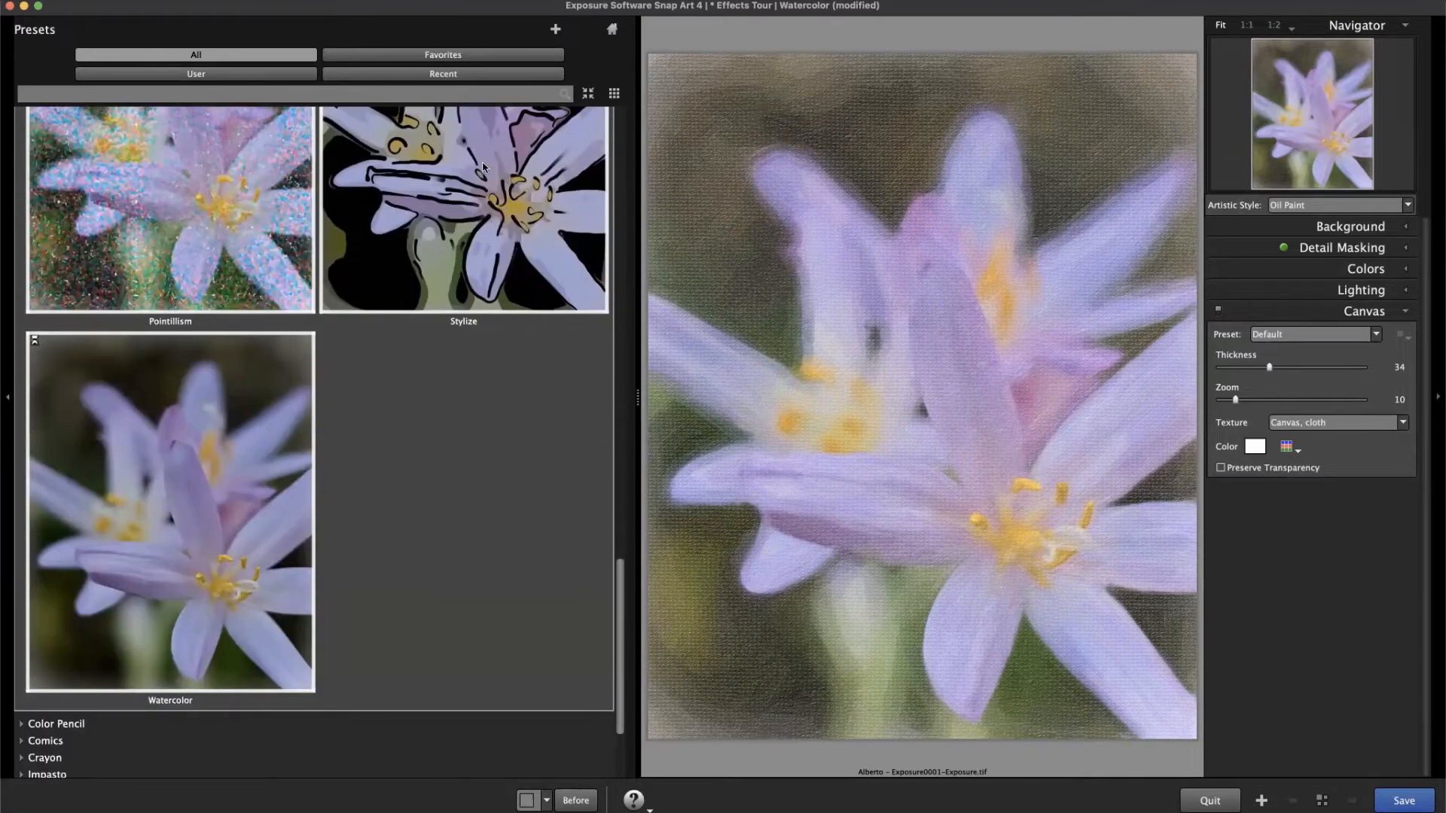
scroll(488, 162, up, 4)
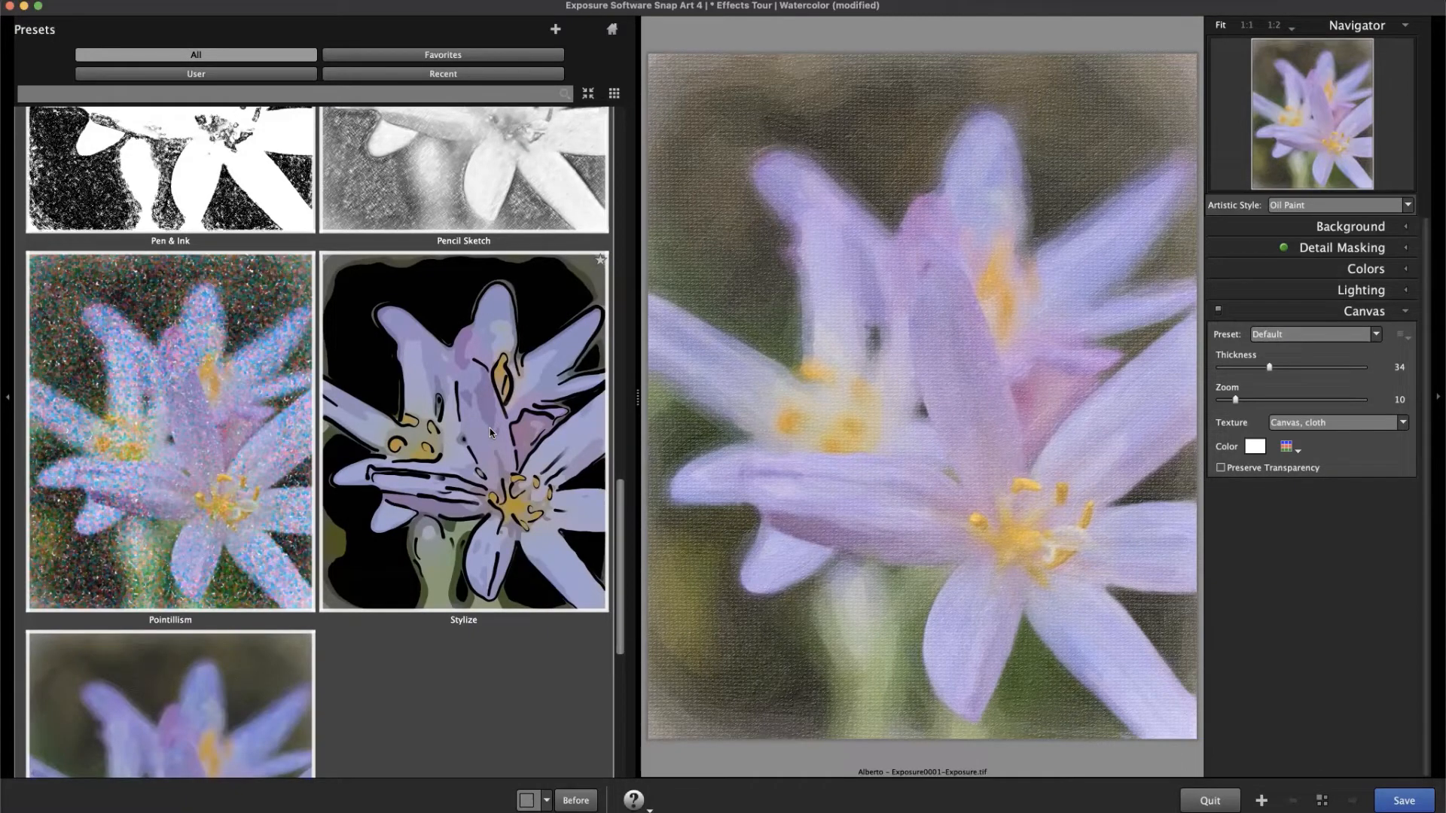
scroll(247, 413, down, 4)
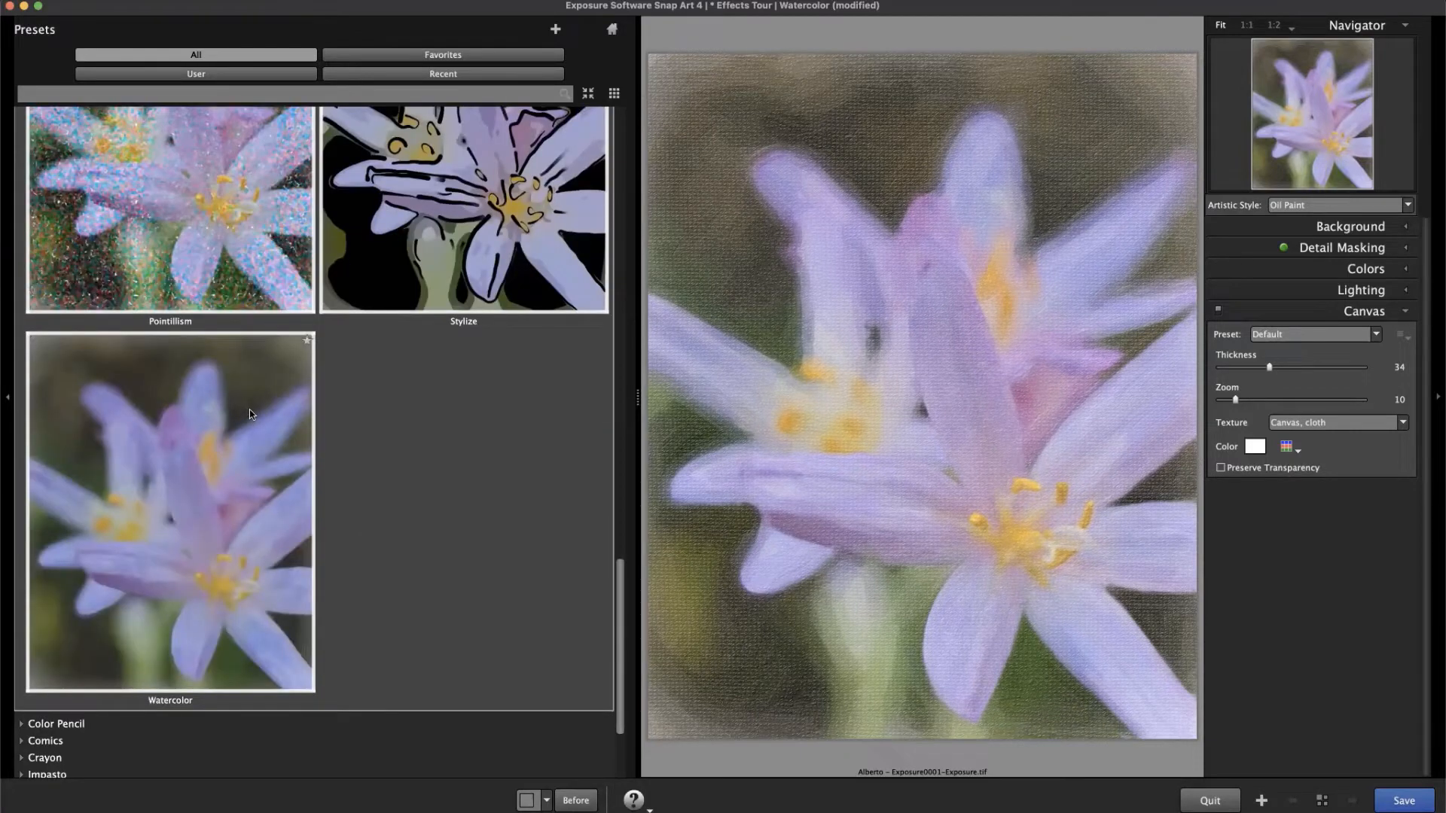
Apply the Watercolor preset from the Effects Tour category to the flower photo.
scroll(264, 400, up, 10)
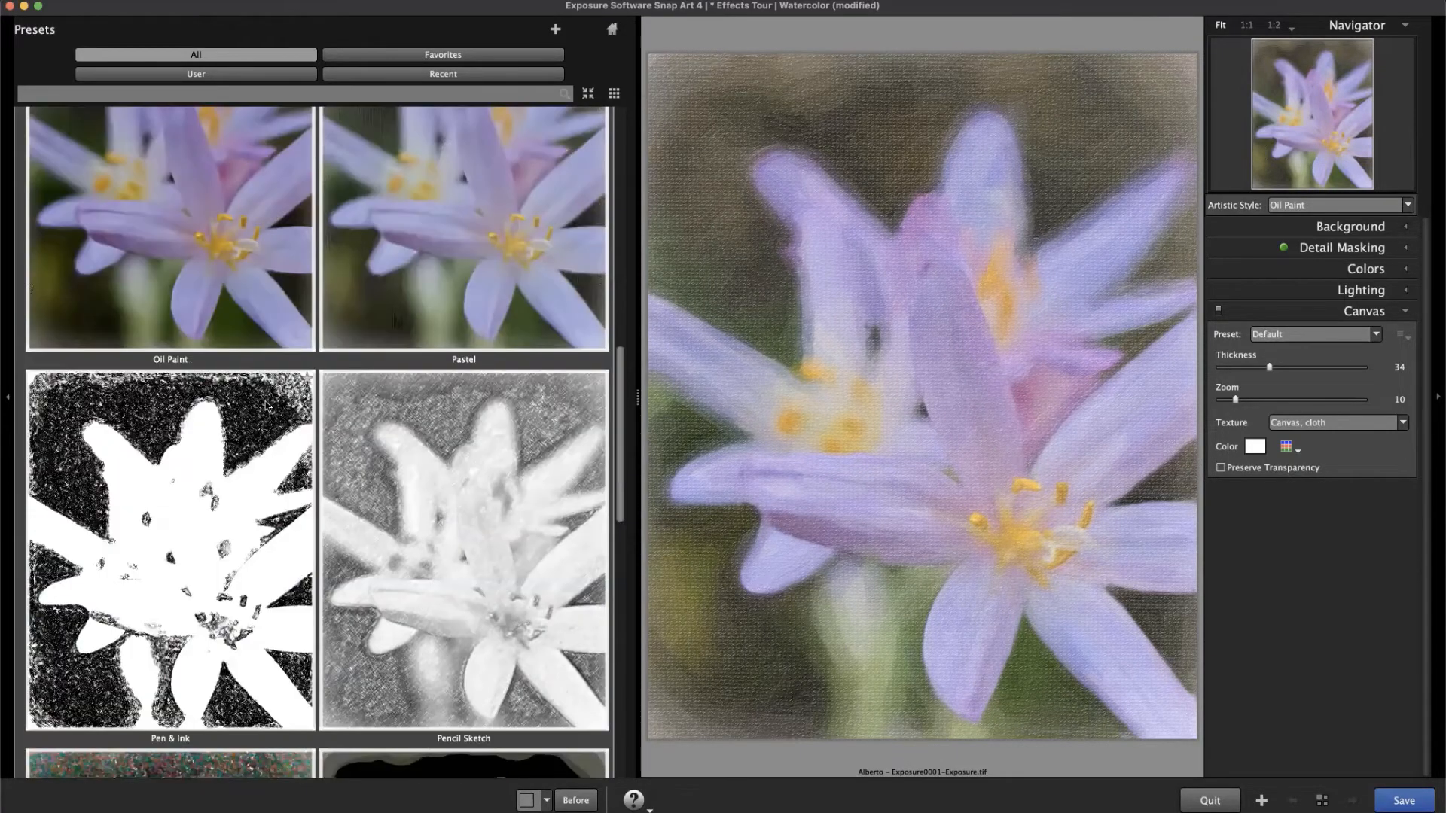
scroll(266, 406, up, 3)
scroll(305, 405, down, 8)
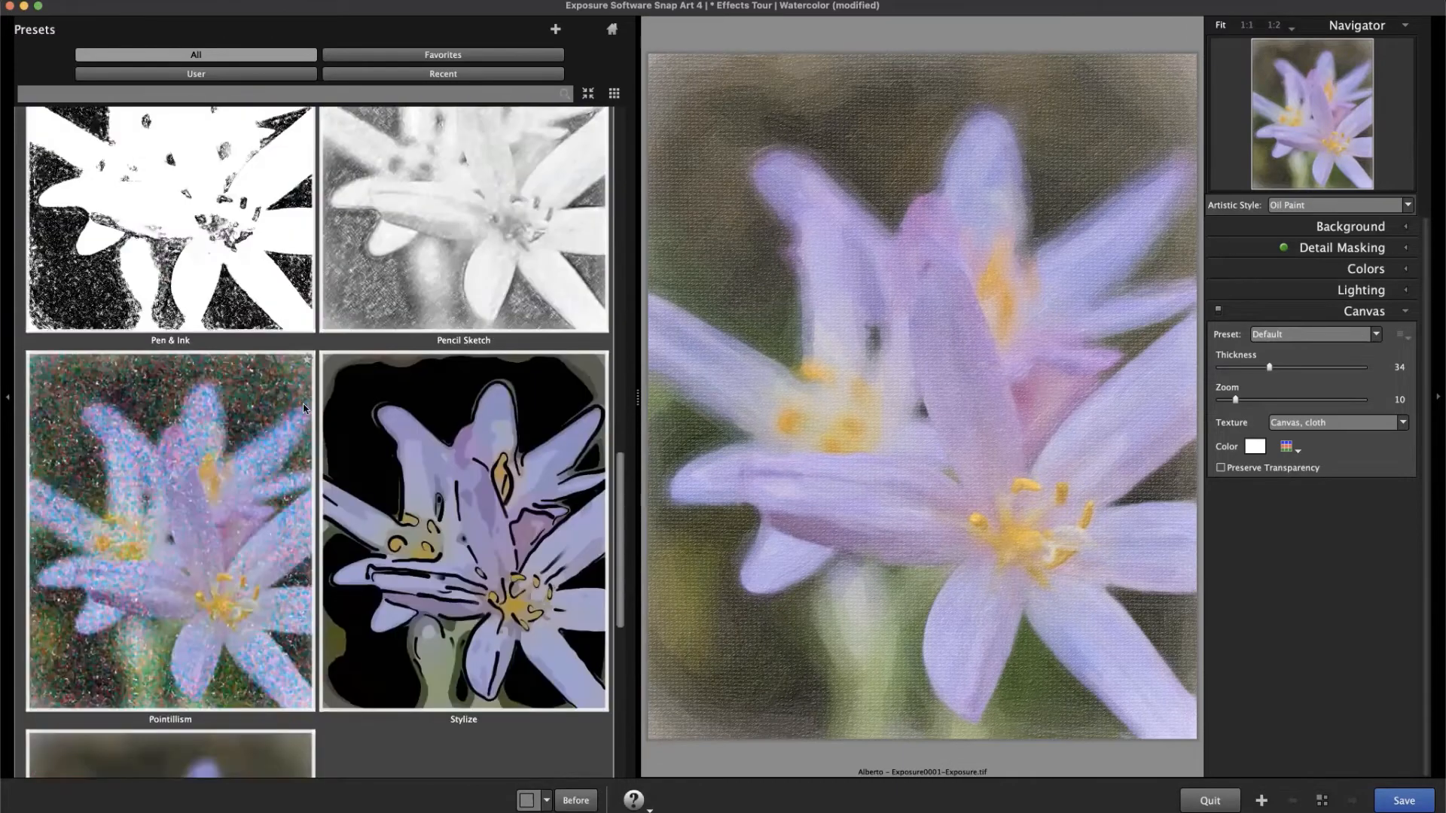
scroll(303, 408, down, 6)
click(223, 364)
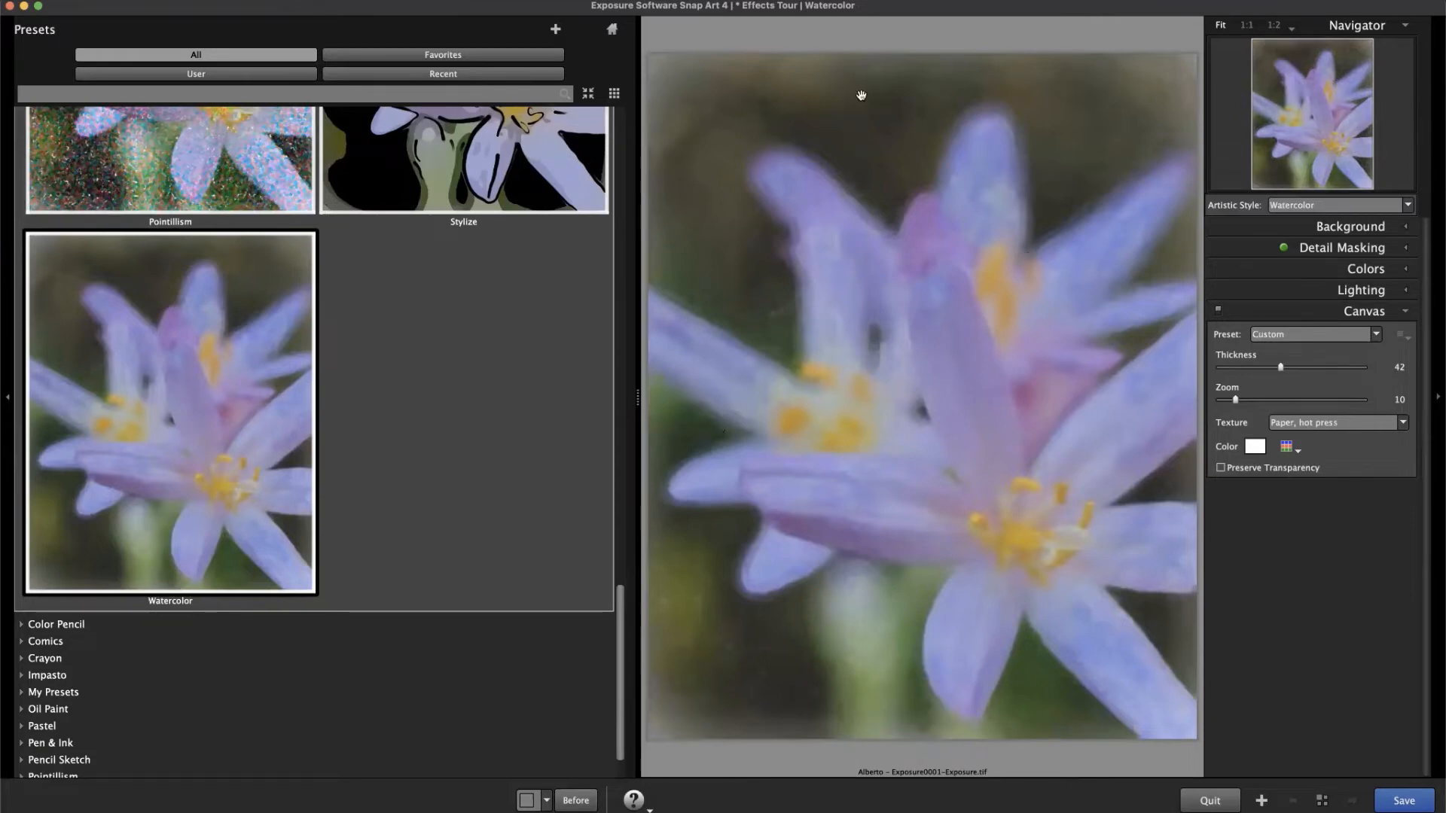
Compare the watercolor rendering with the original photo several times in the preview.
click(1016, 388)
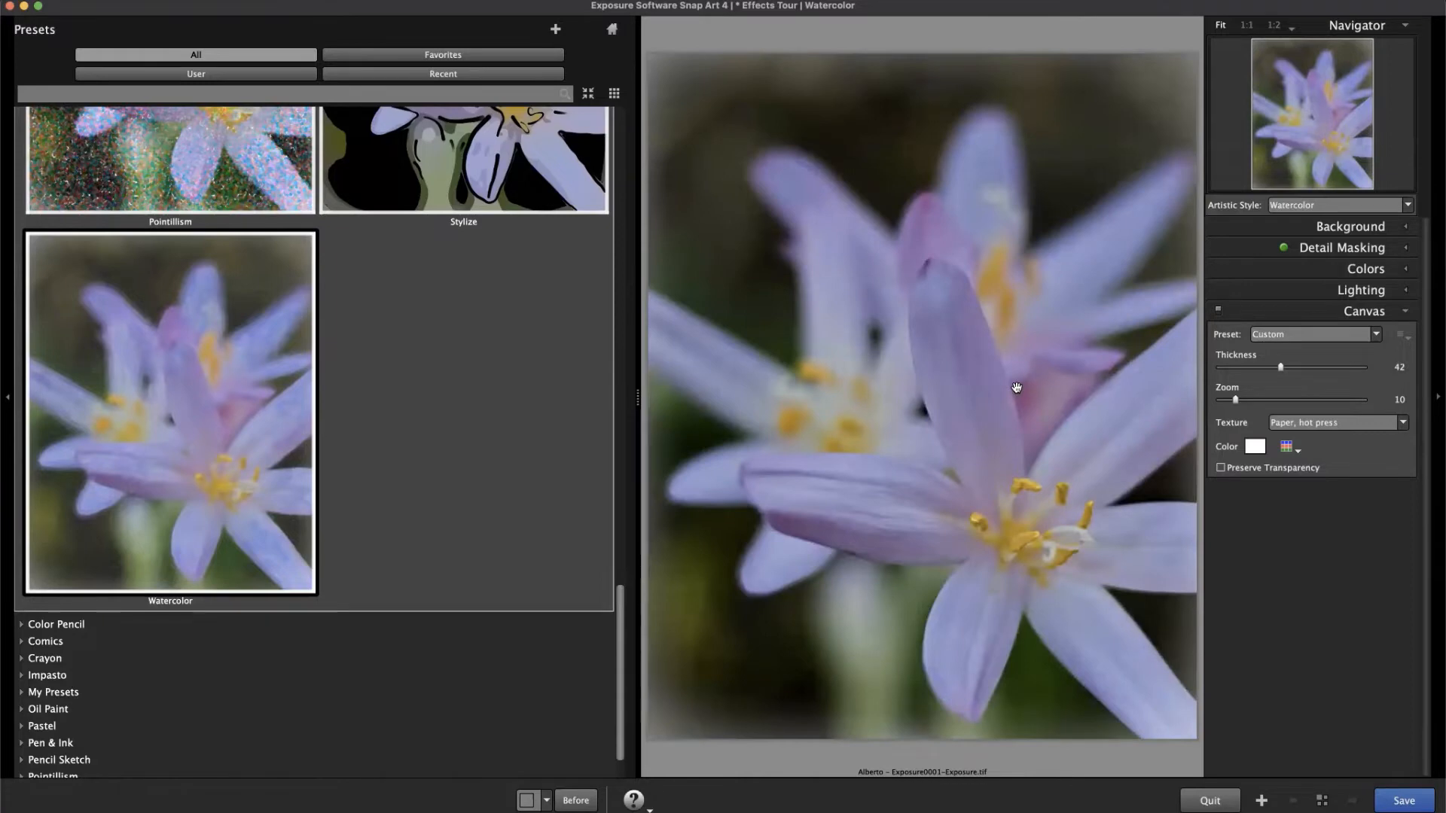
click(1016, 388)
click(1016, 388)
click(1016, 388)
click(1016, 388)
click(1016, 388)
click(1016, 388)
click(947, 351)
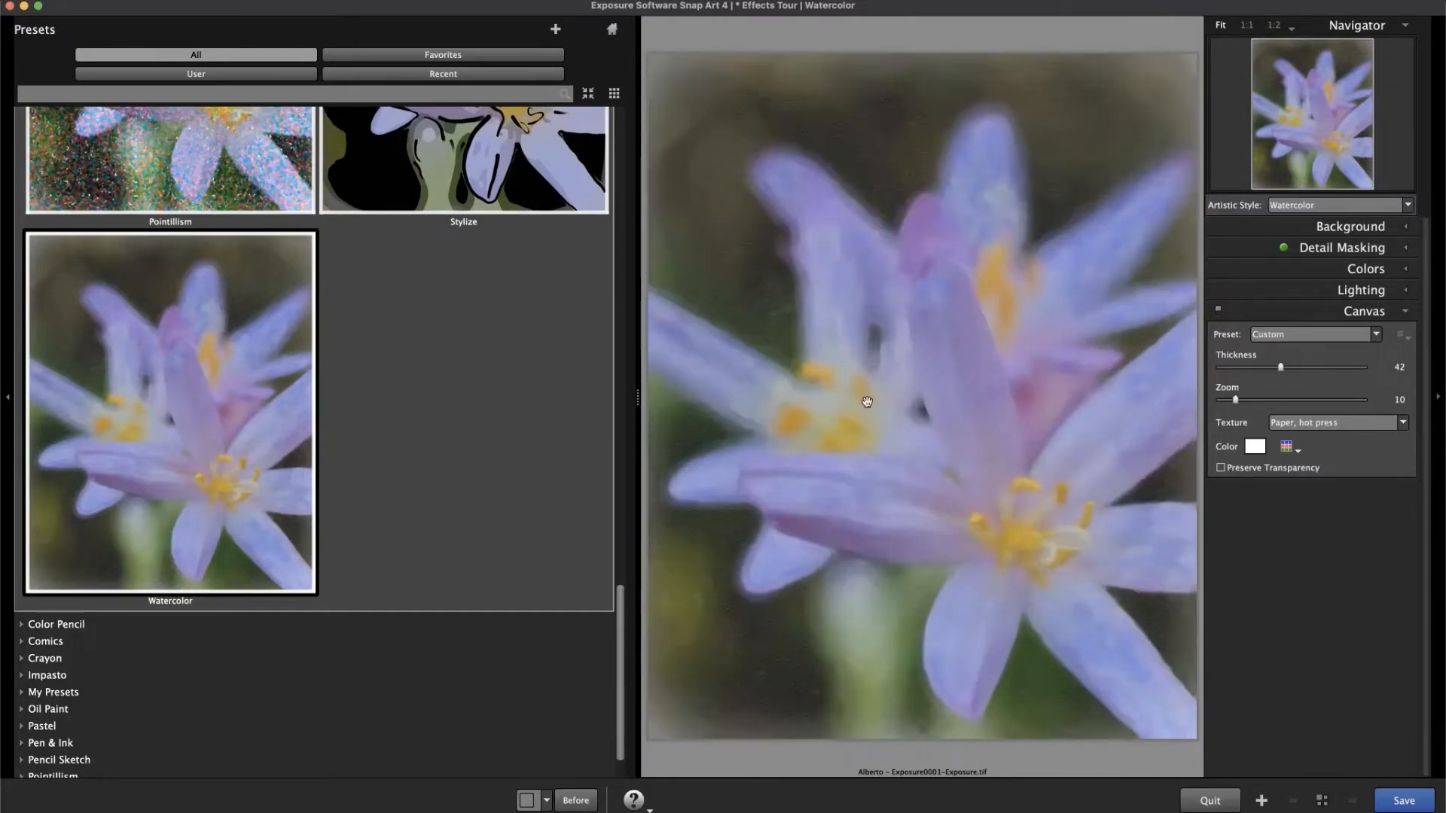
click(878, 332)
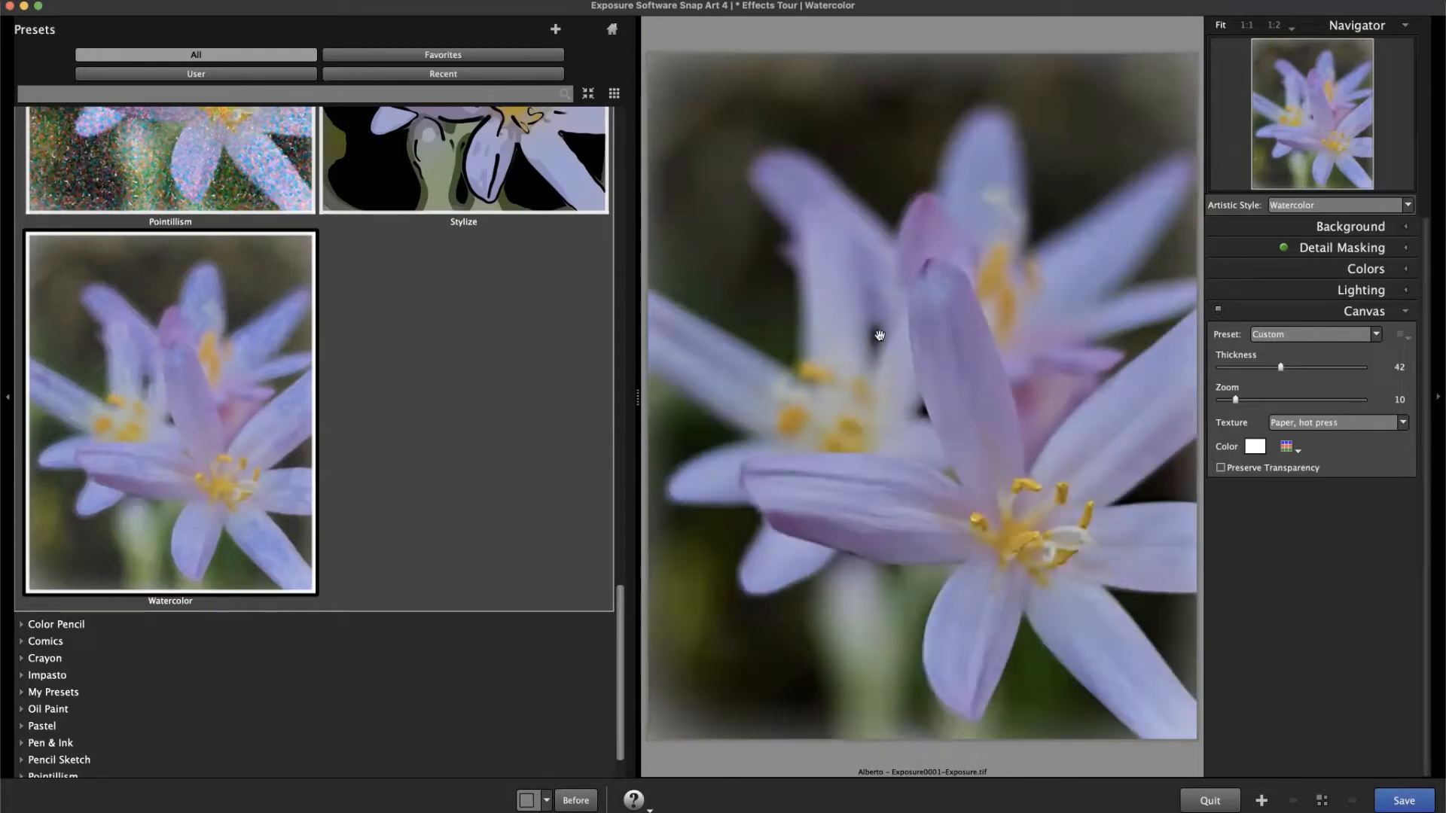
click(870, 373)
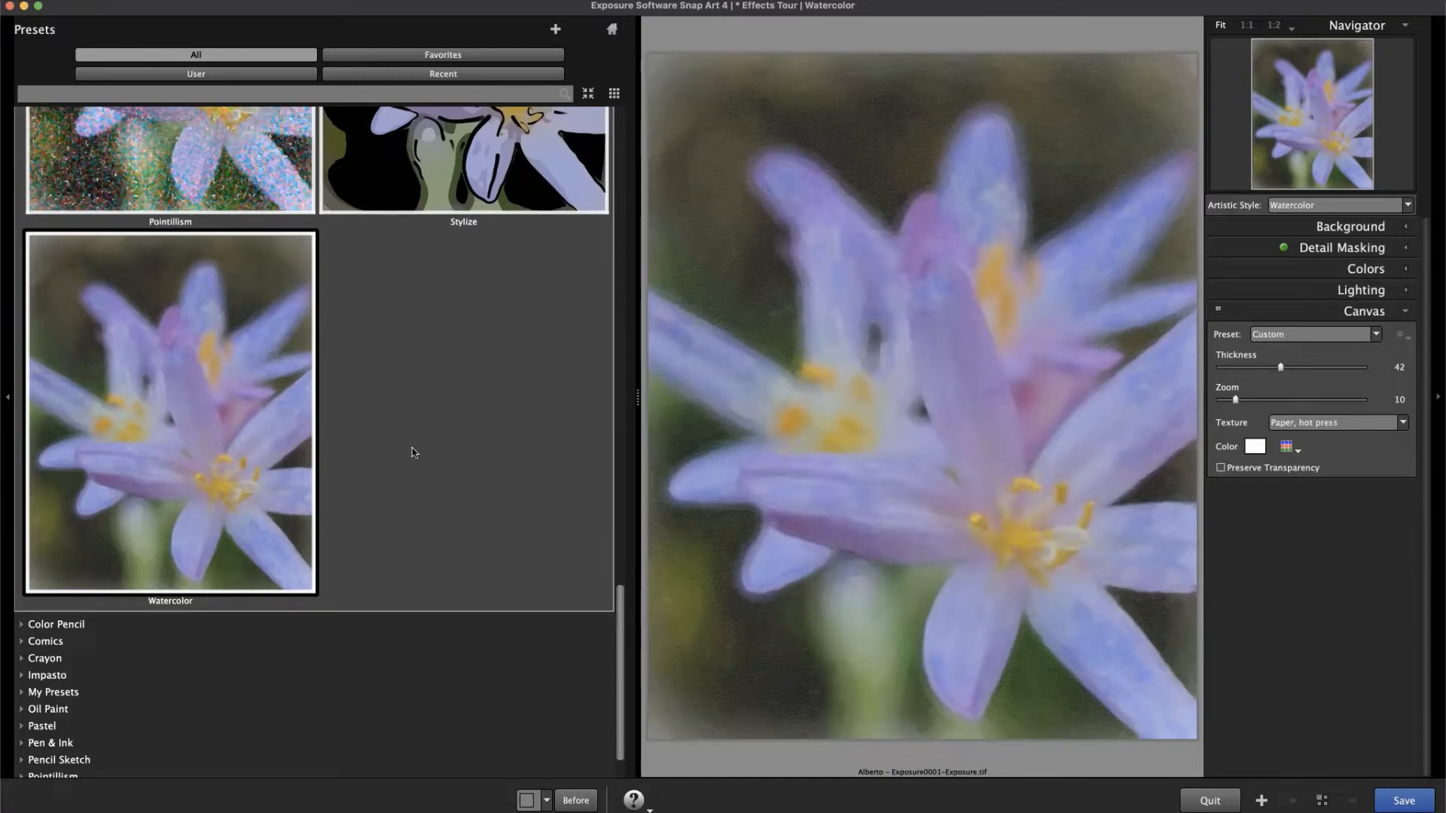
Expand the Watercolor preset category and examine its variants, such as Abstract, Colorful, Detailed, Low Coverage and Vignette.
scroll(410, 452, down, 2)
click(39, 768)
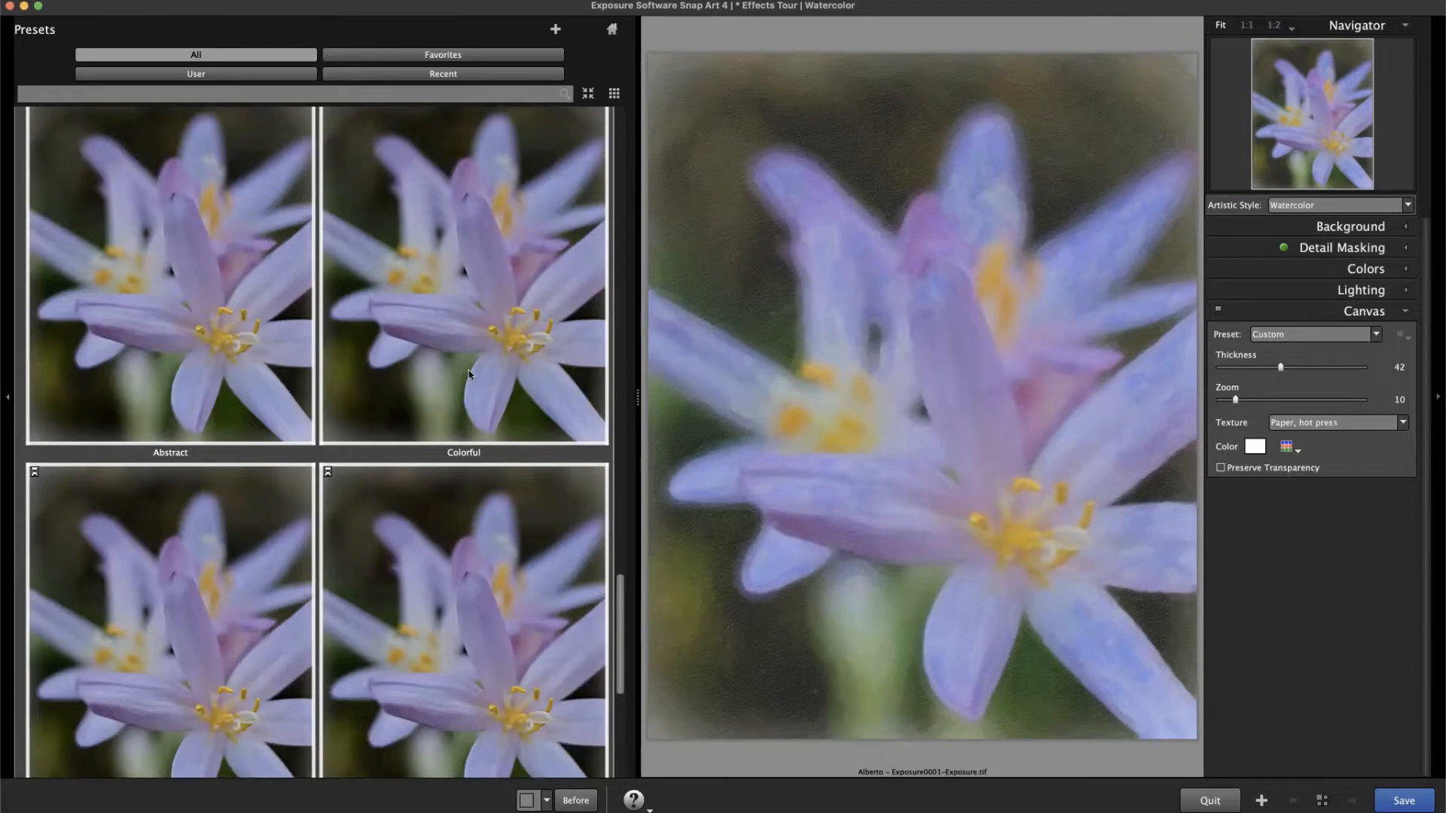
scroll(489, 372, up, 5)
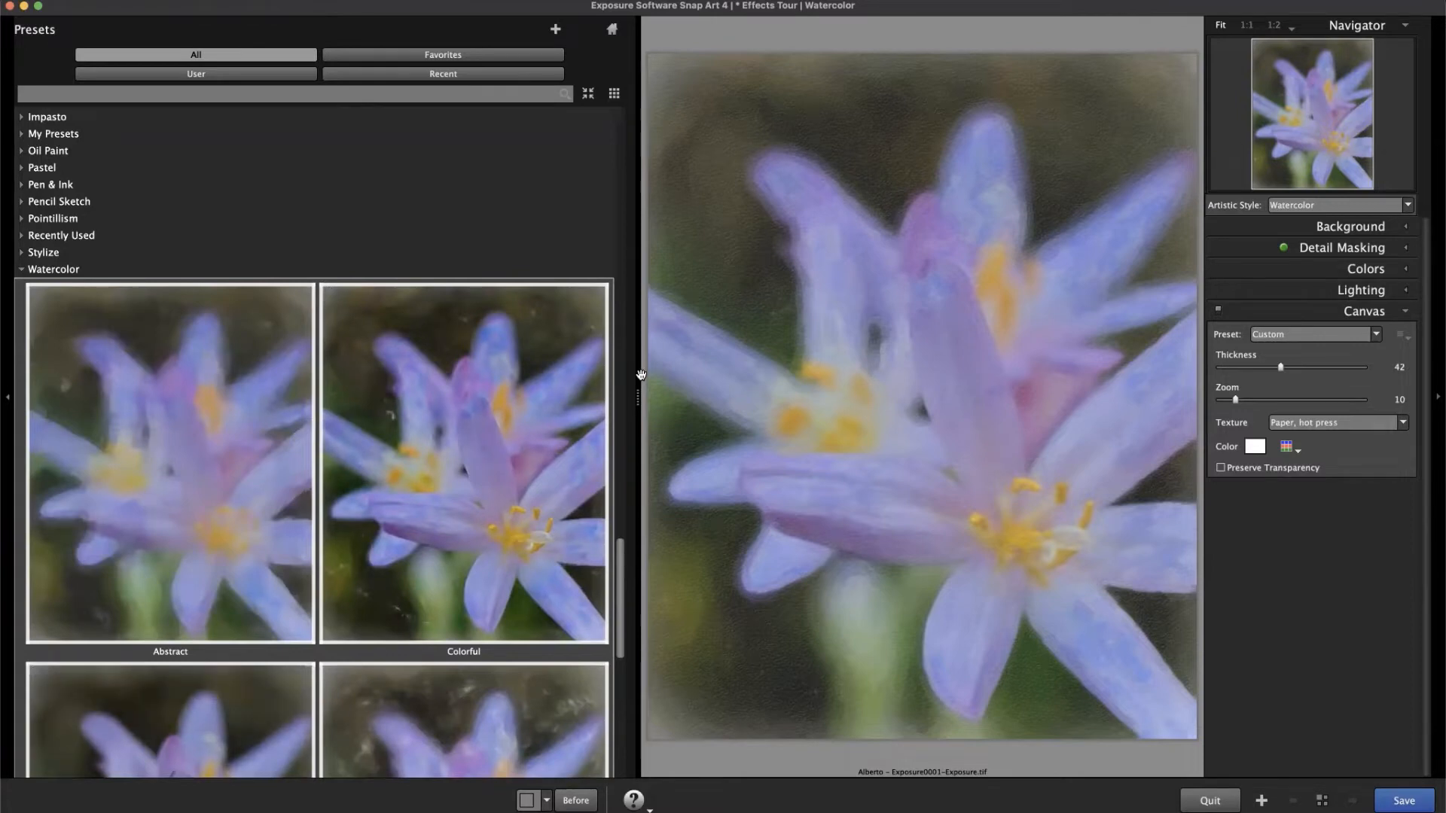
scroll(456, 540, down, 5)
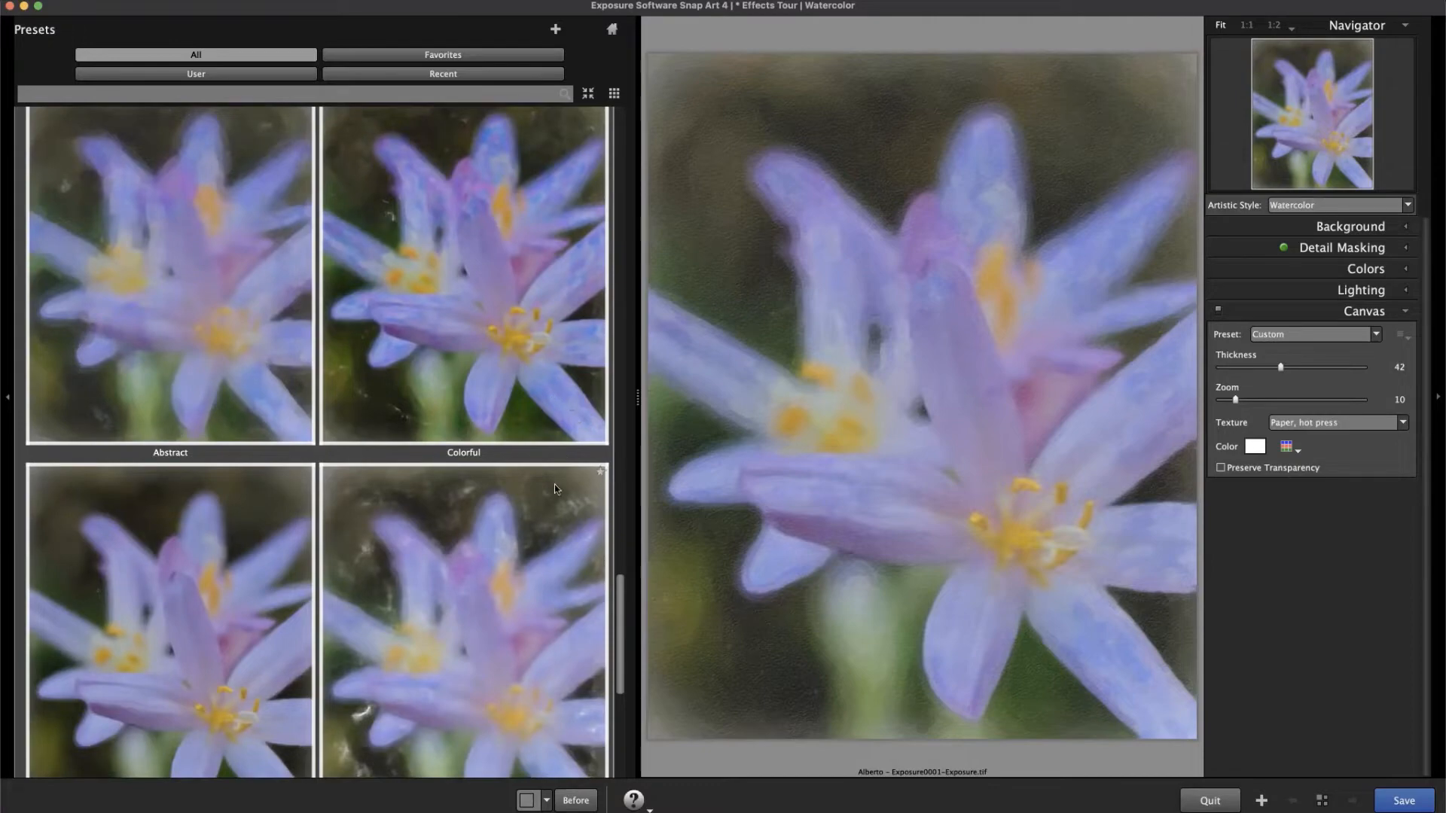
scroll(554, 487, down, 4)
scroll(554, 489, down, 2)
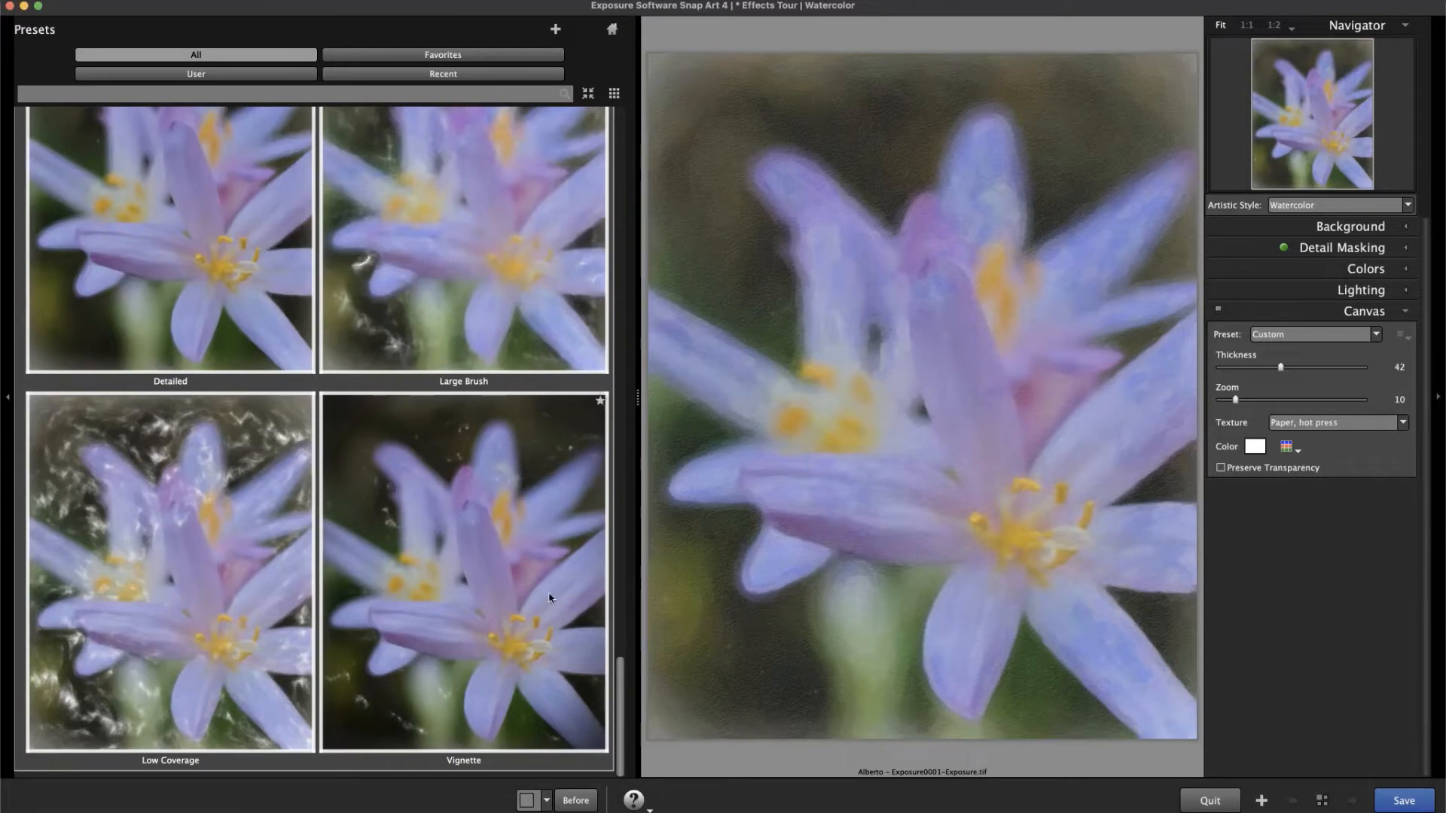
scroll(510, 561, up, 5)
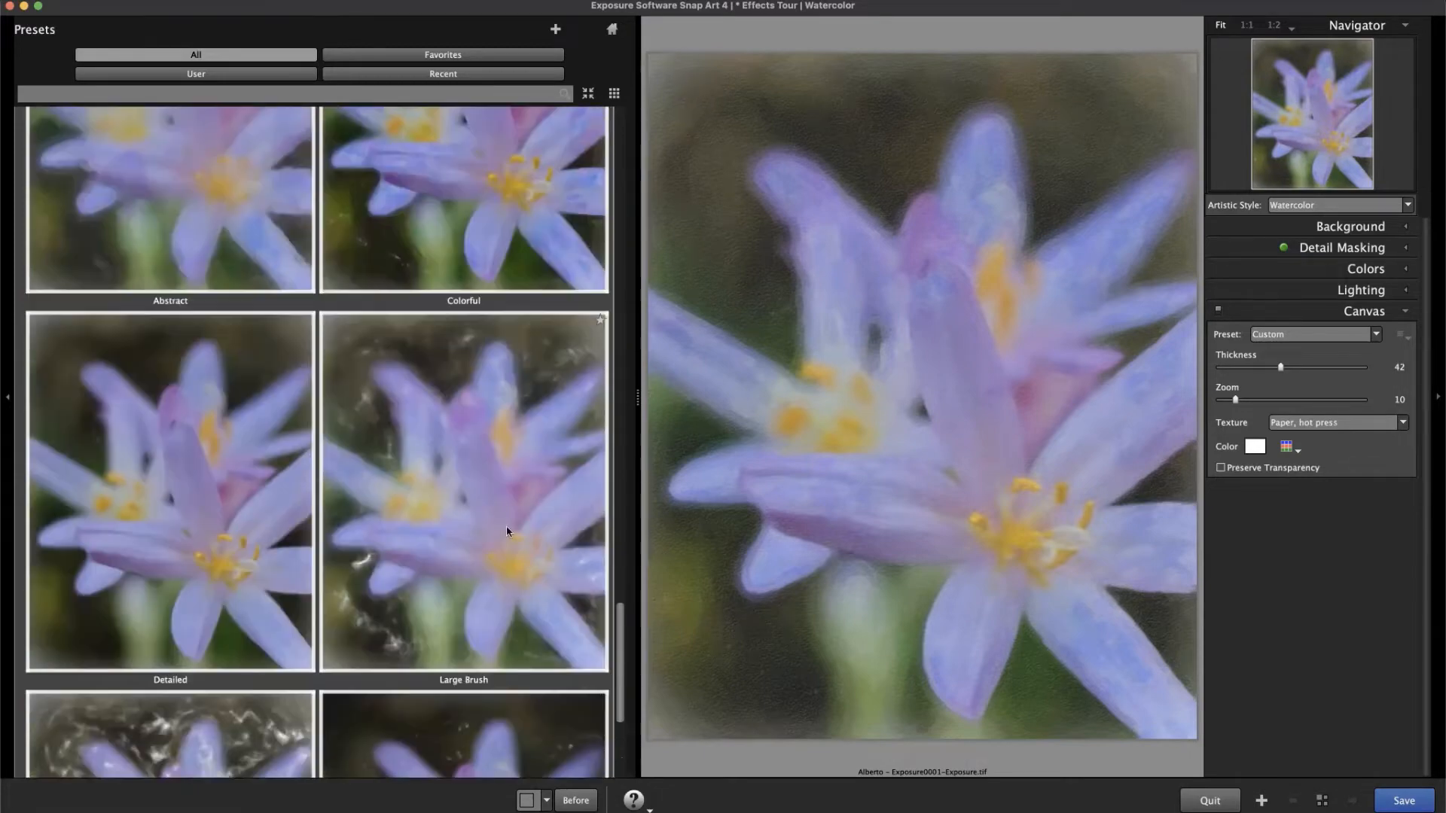
scroll(503, 510, up, 2)
scroll(503, 510, down, 5)
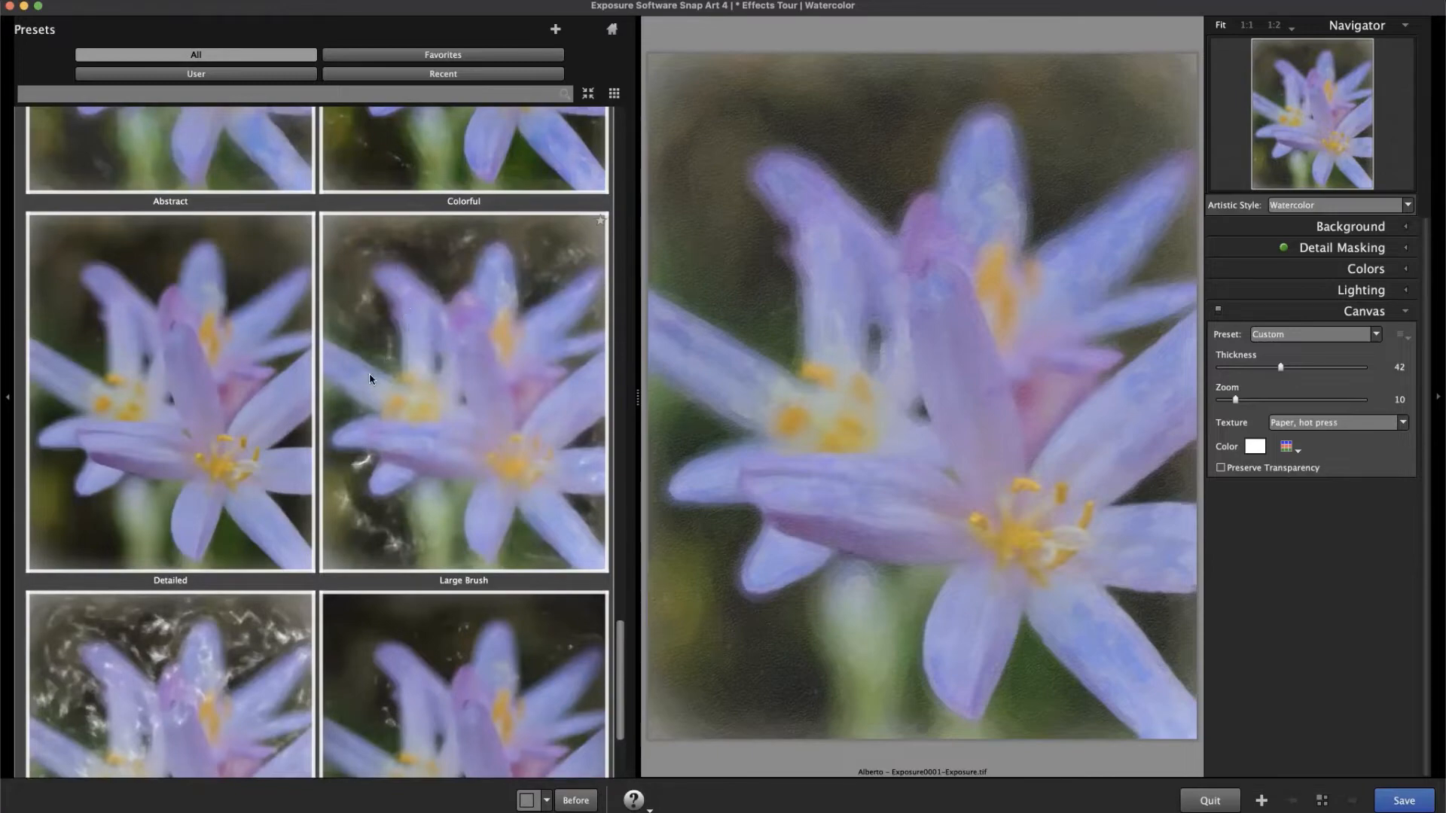
Apply the Large Brush preset from the Watercolor category and hide the presets list to enlarge the preview.
scroll(437, 456, up, 5)
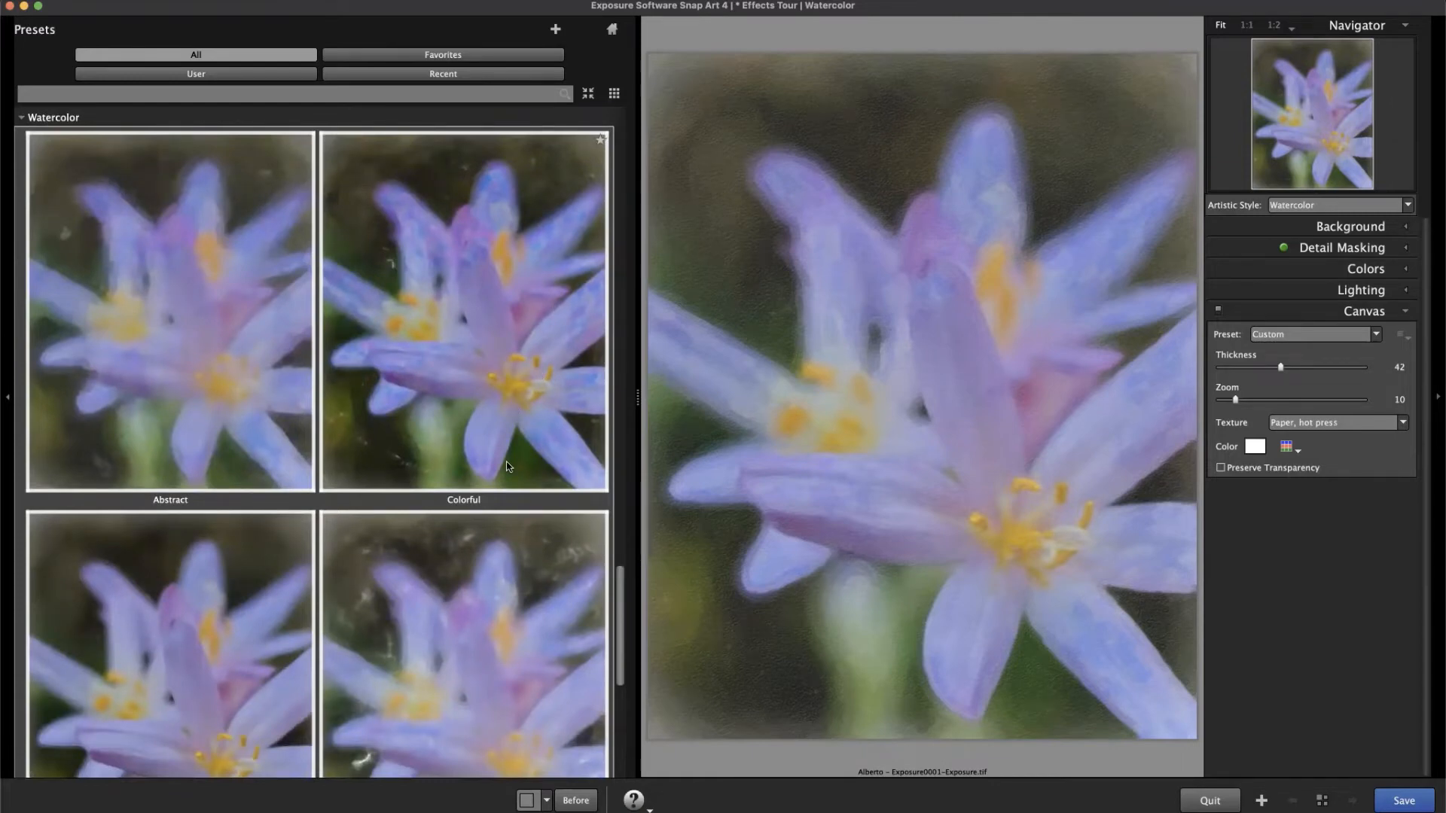
scroll(511, 599, down, 4)
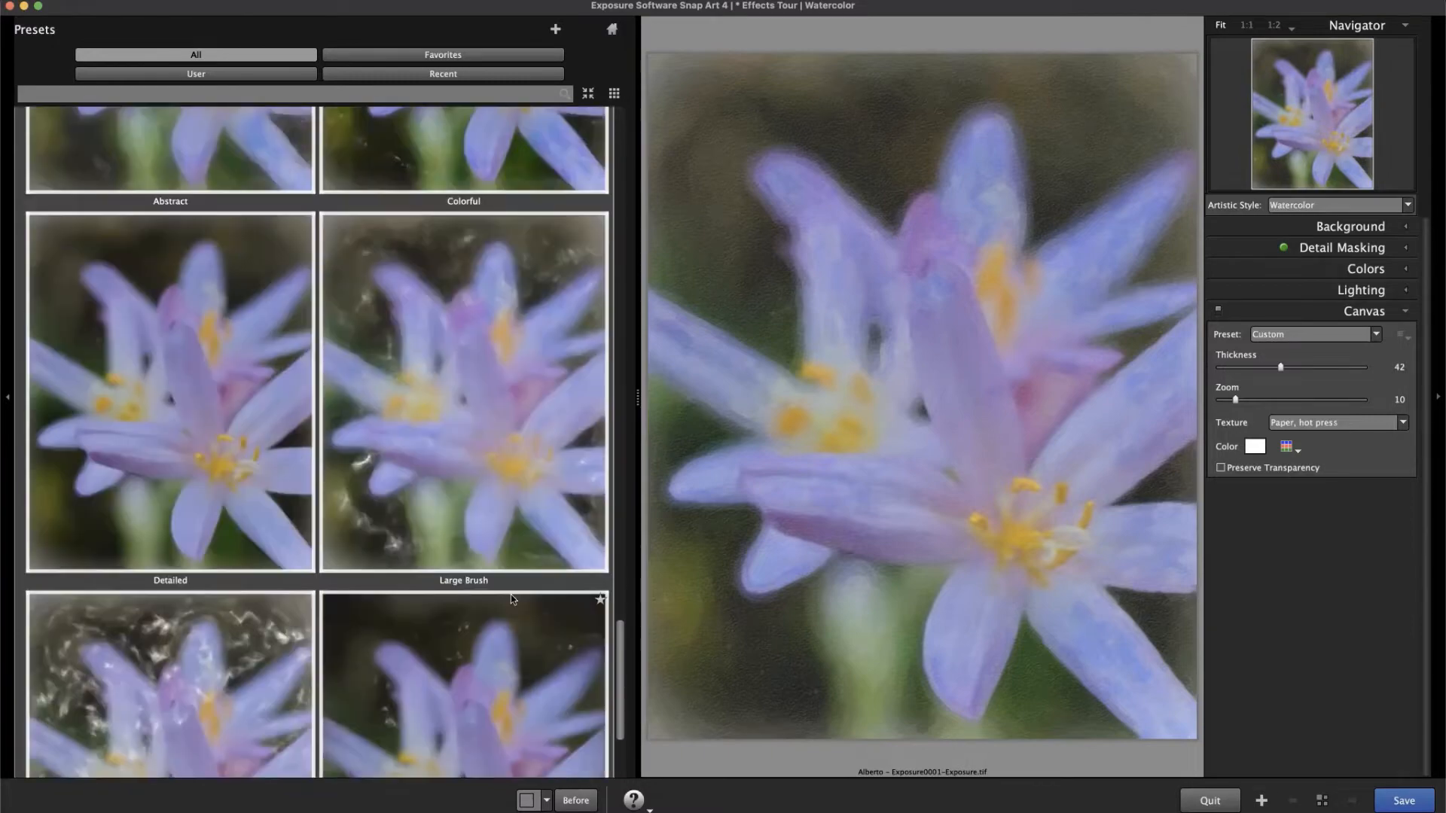
click(512, 510)
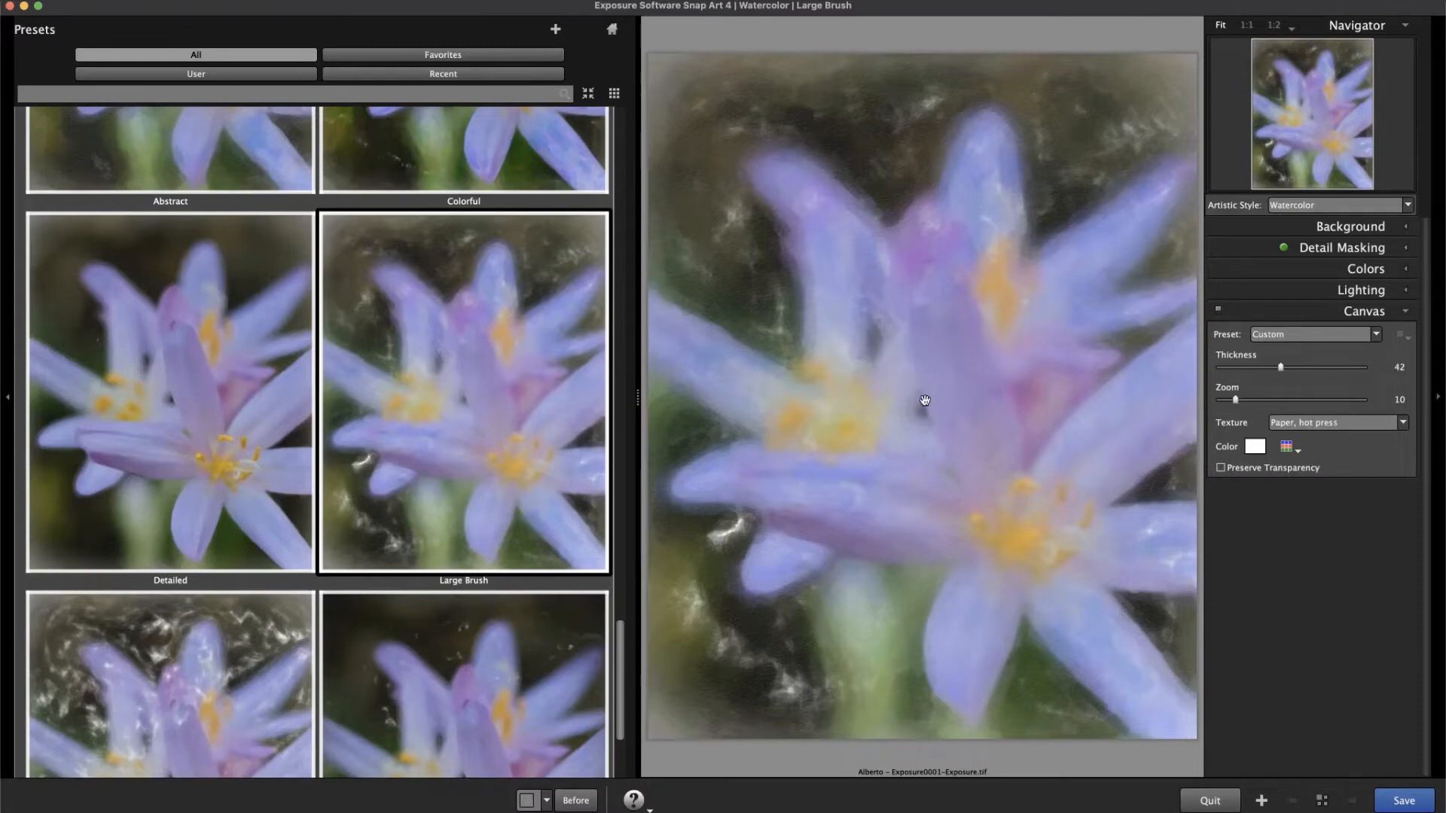
click(7, 401)
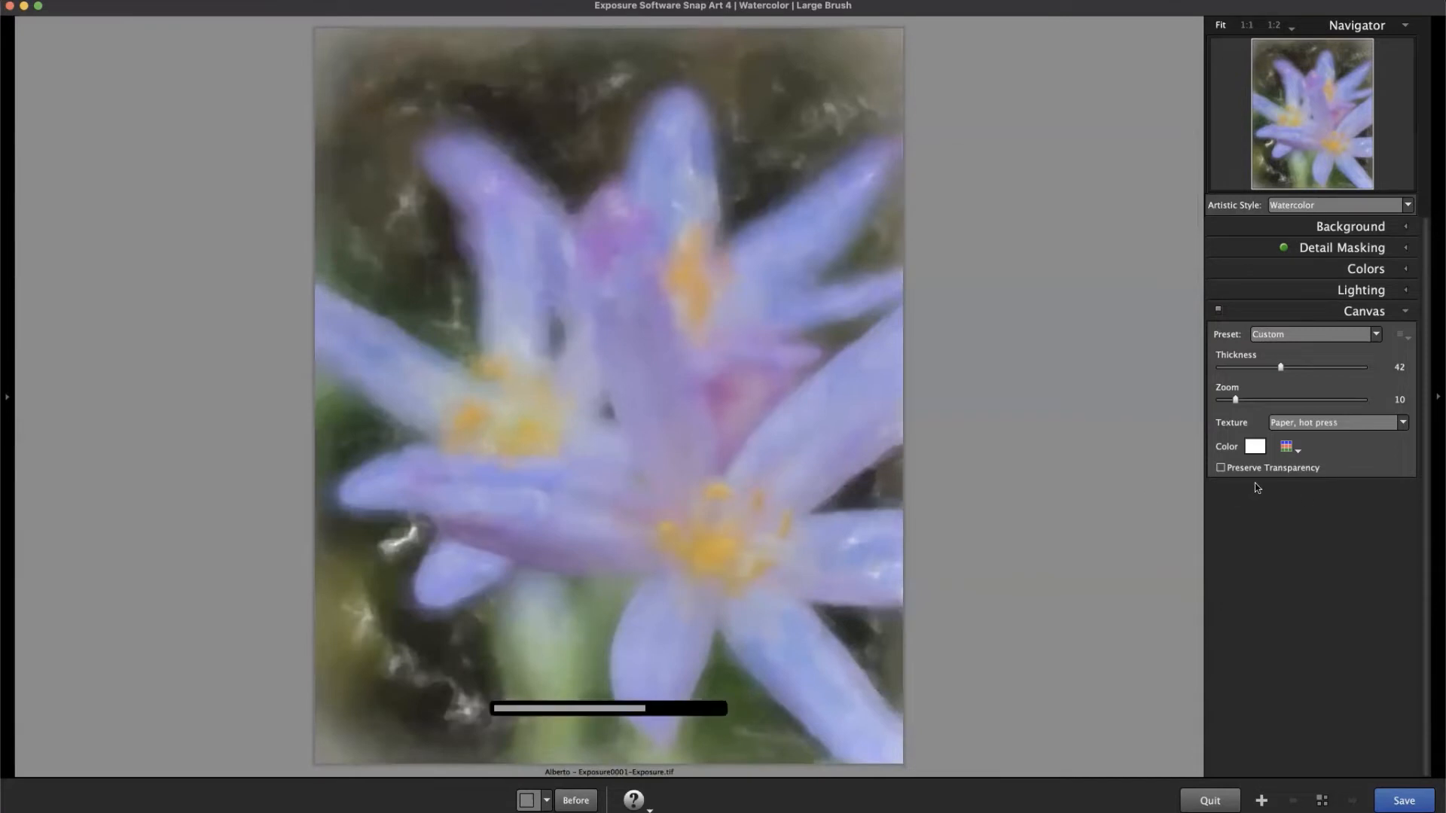
Expand the Background settings and set the Brush Size to 75.
click(1354, 229)
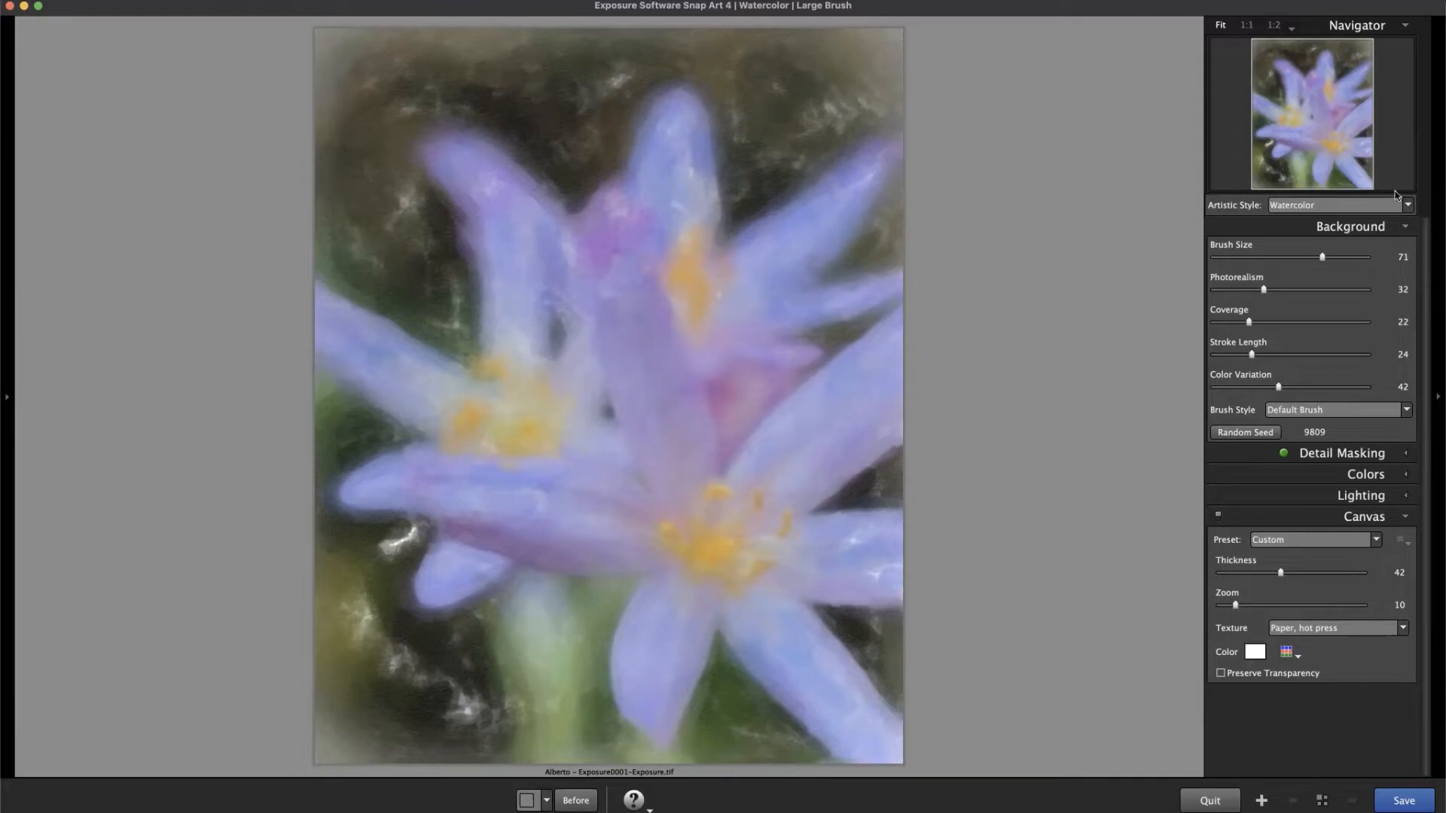
drag(1322, 257, 1334, 260)
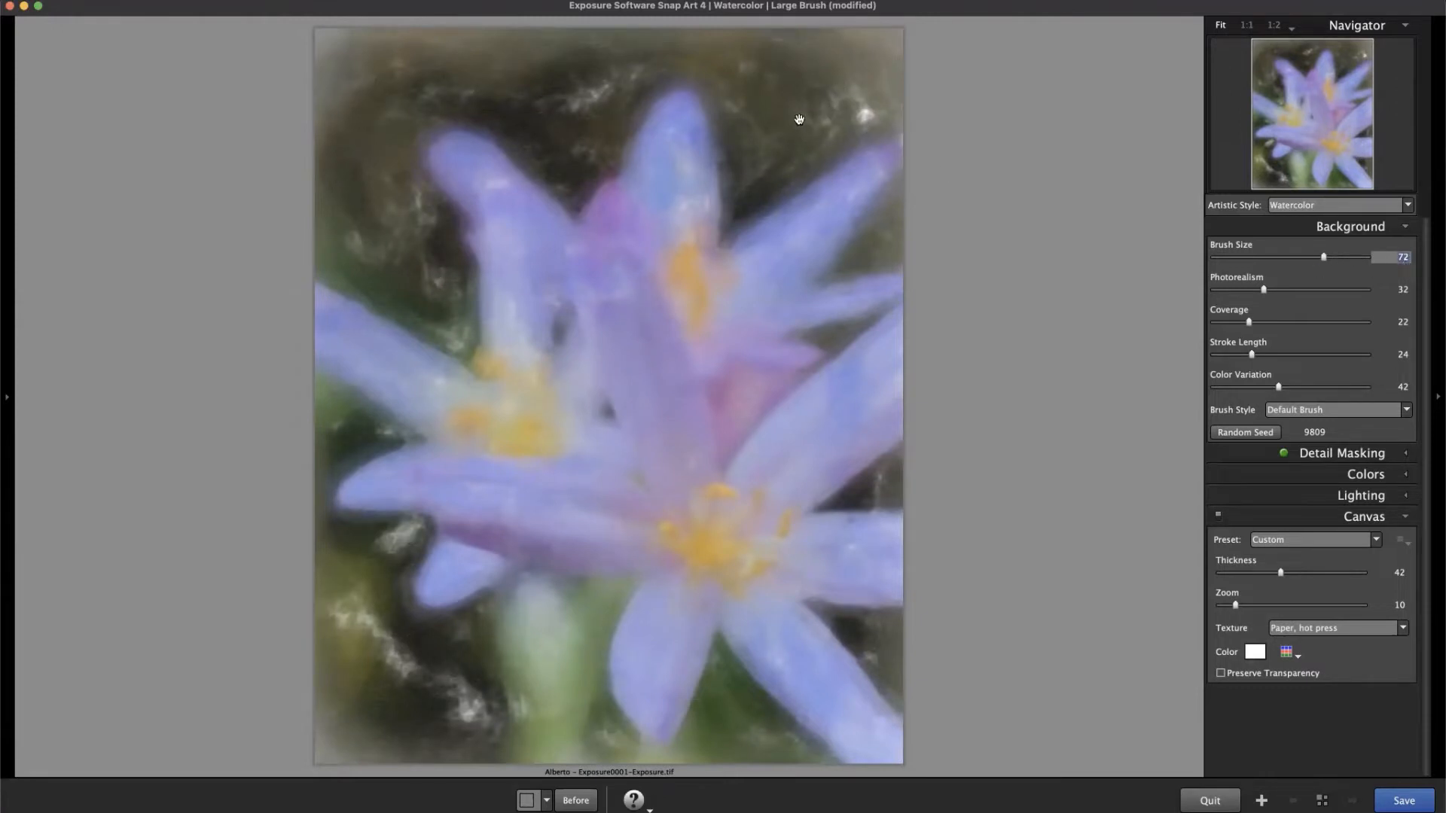
drag(1324, 257, 1331, 261)
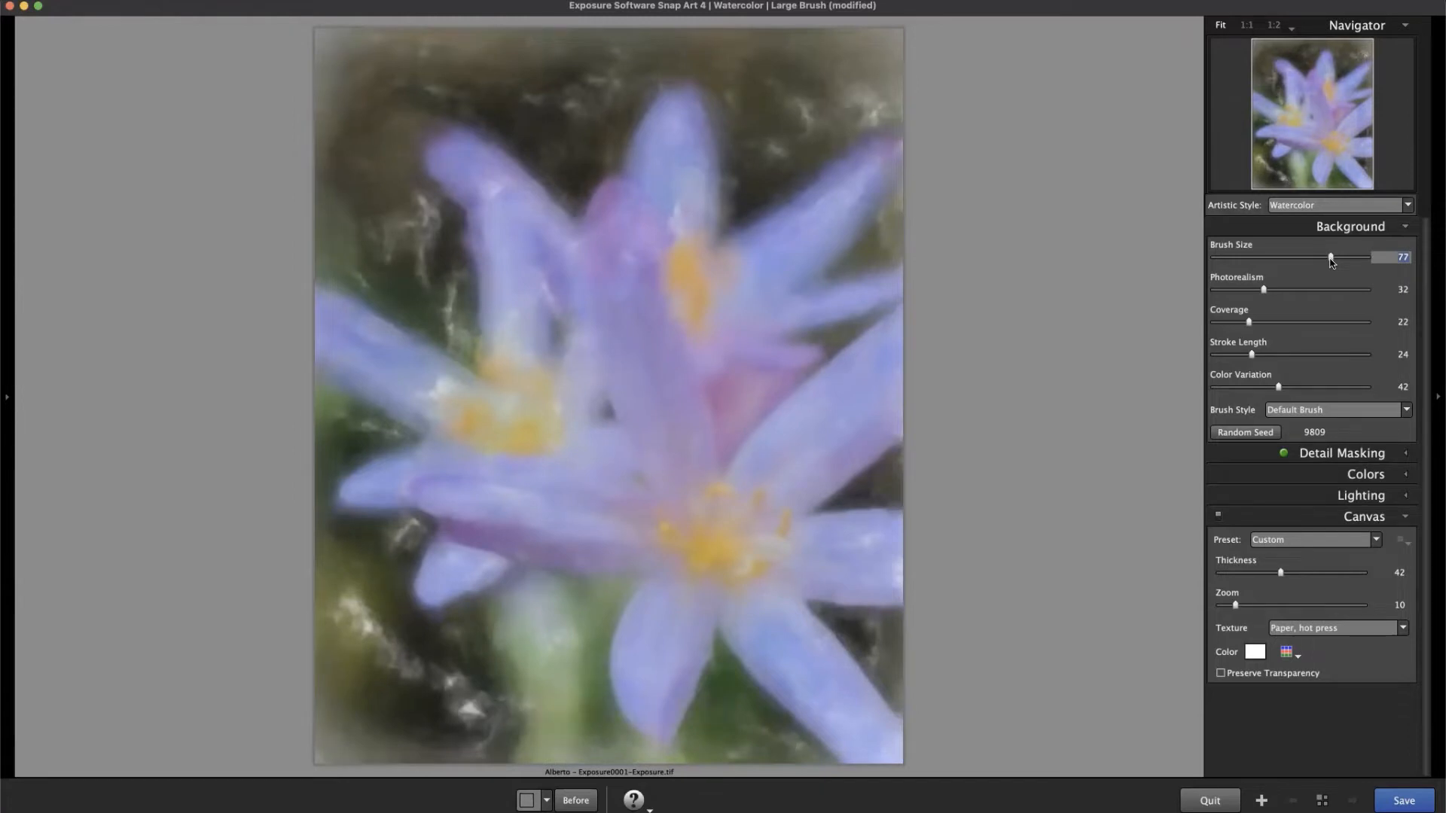
drag(1332, 259, 1315, 261)
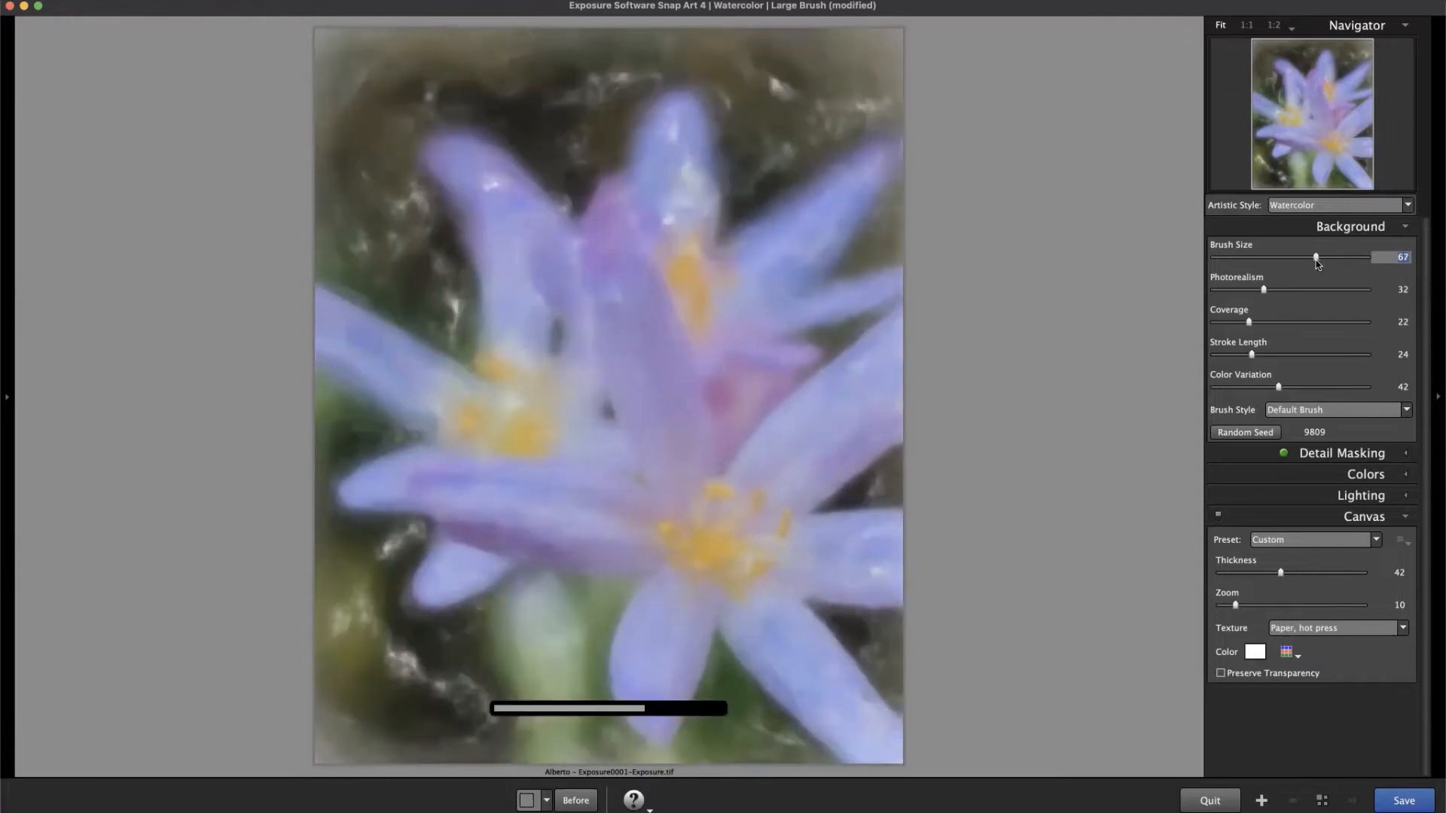
drag(1318, 263, 1329, 266)
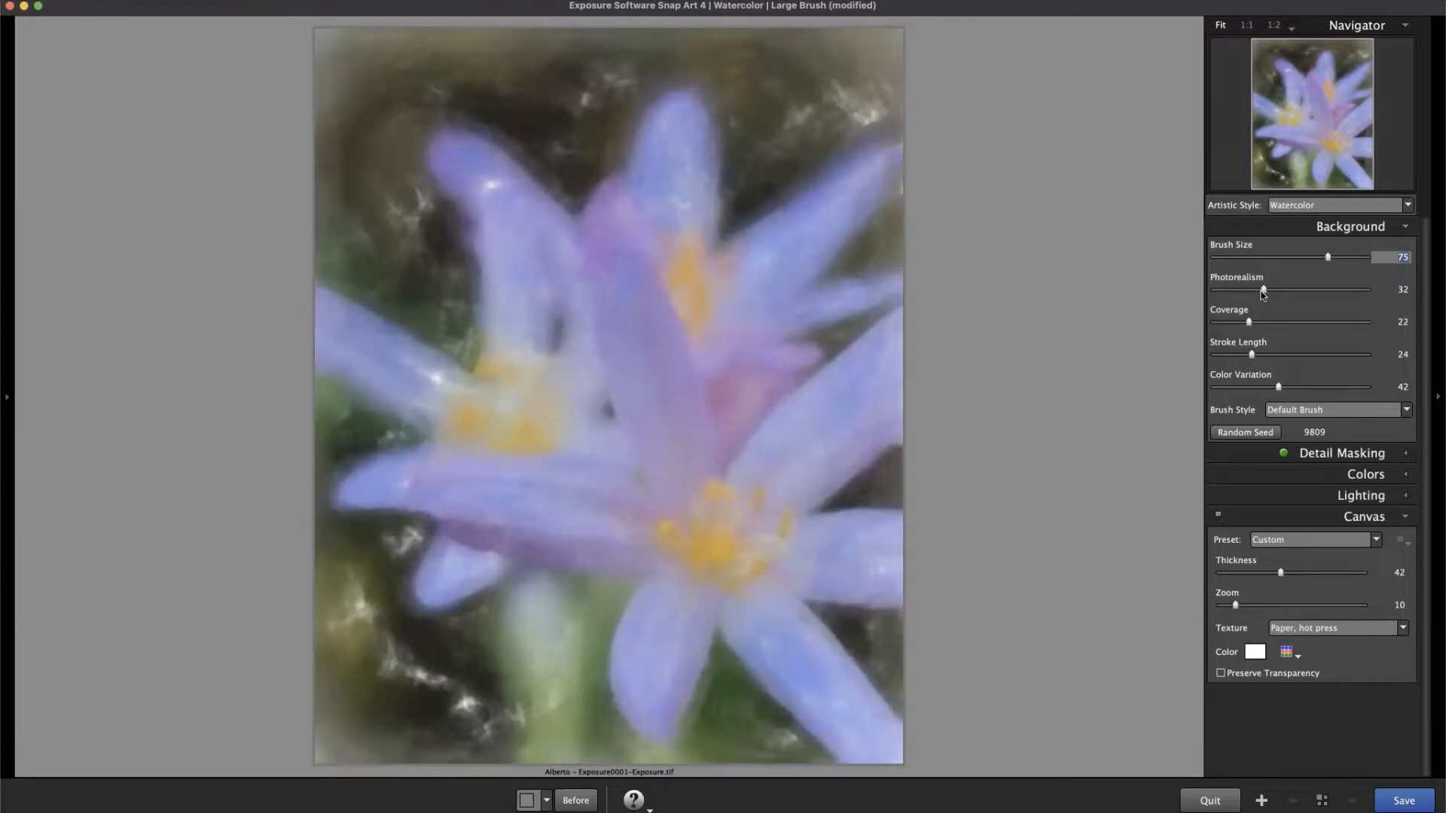
Set the Background Photorealism to 26 and check the effect on the petals.
drag(1263, 290, 1255, 291)
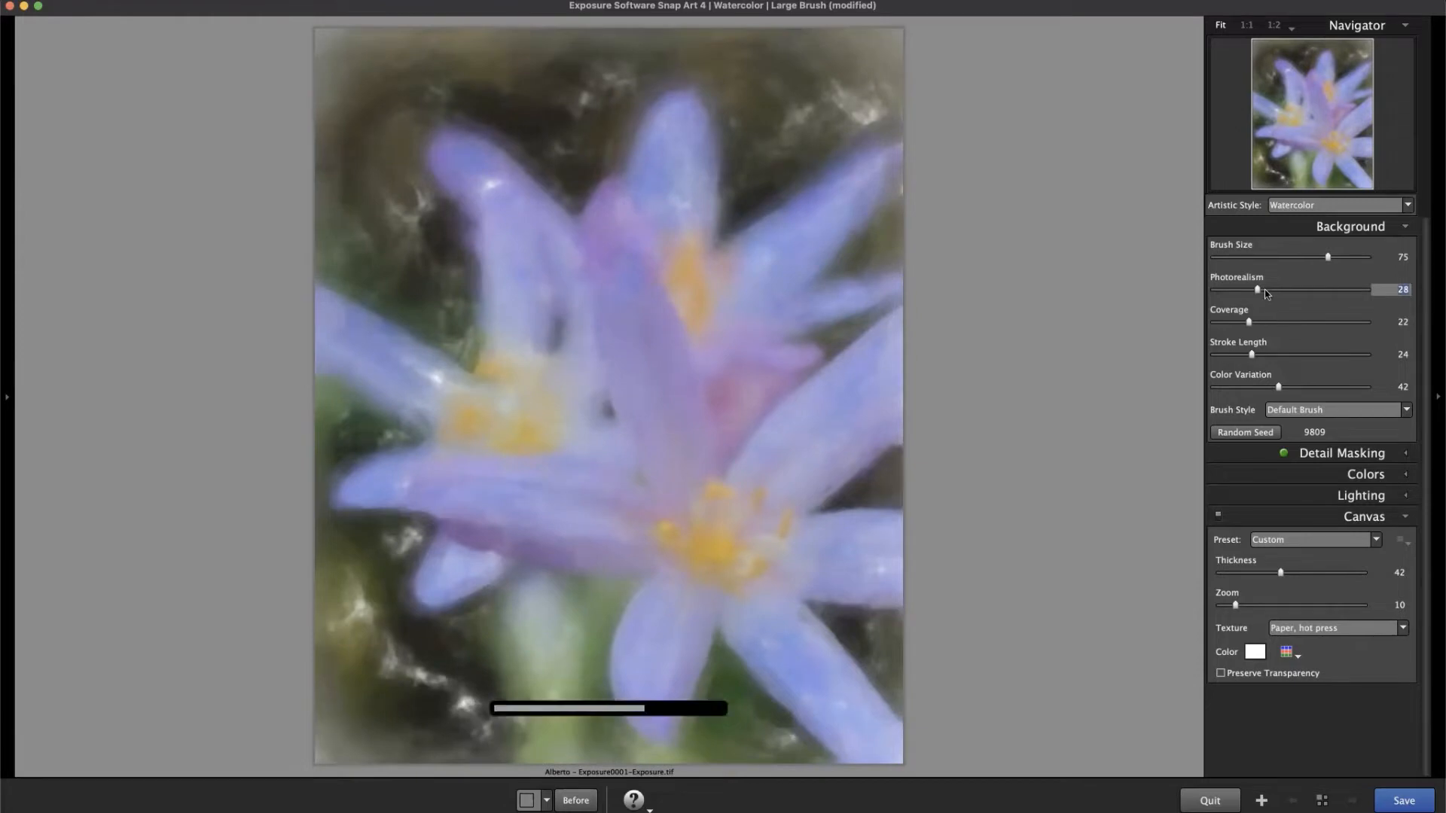
drag(1257, 291, 1255, 291)
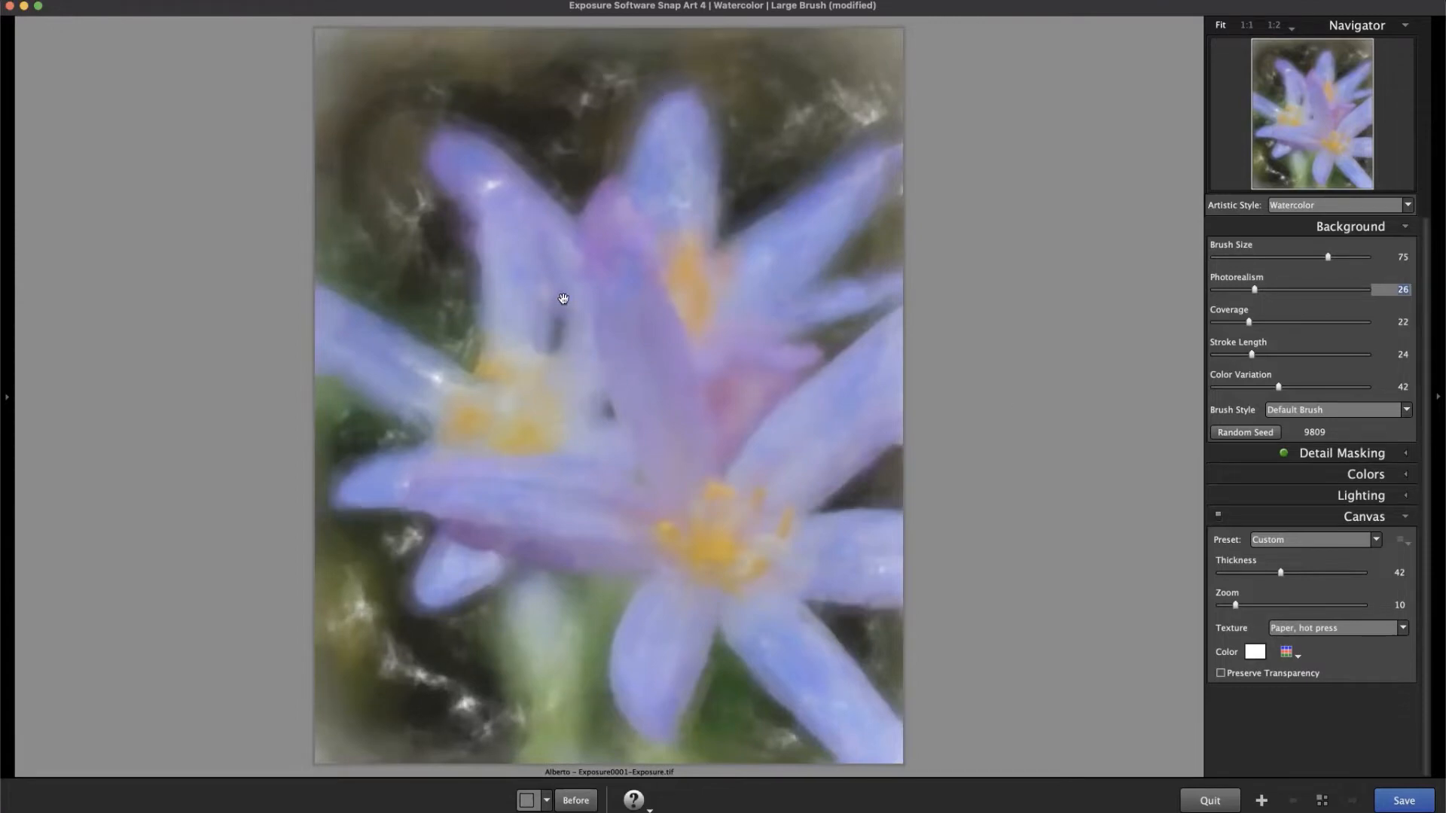
click(531, 266)
click(1030, 10)
Reduce the Background Coverage to 14.
drag(1250, 327, 1242, 323)
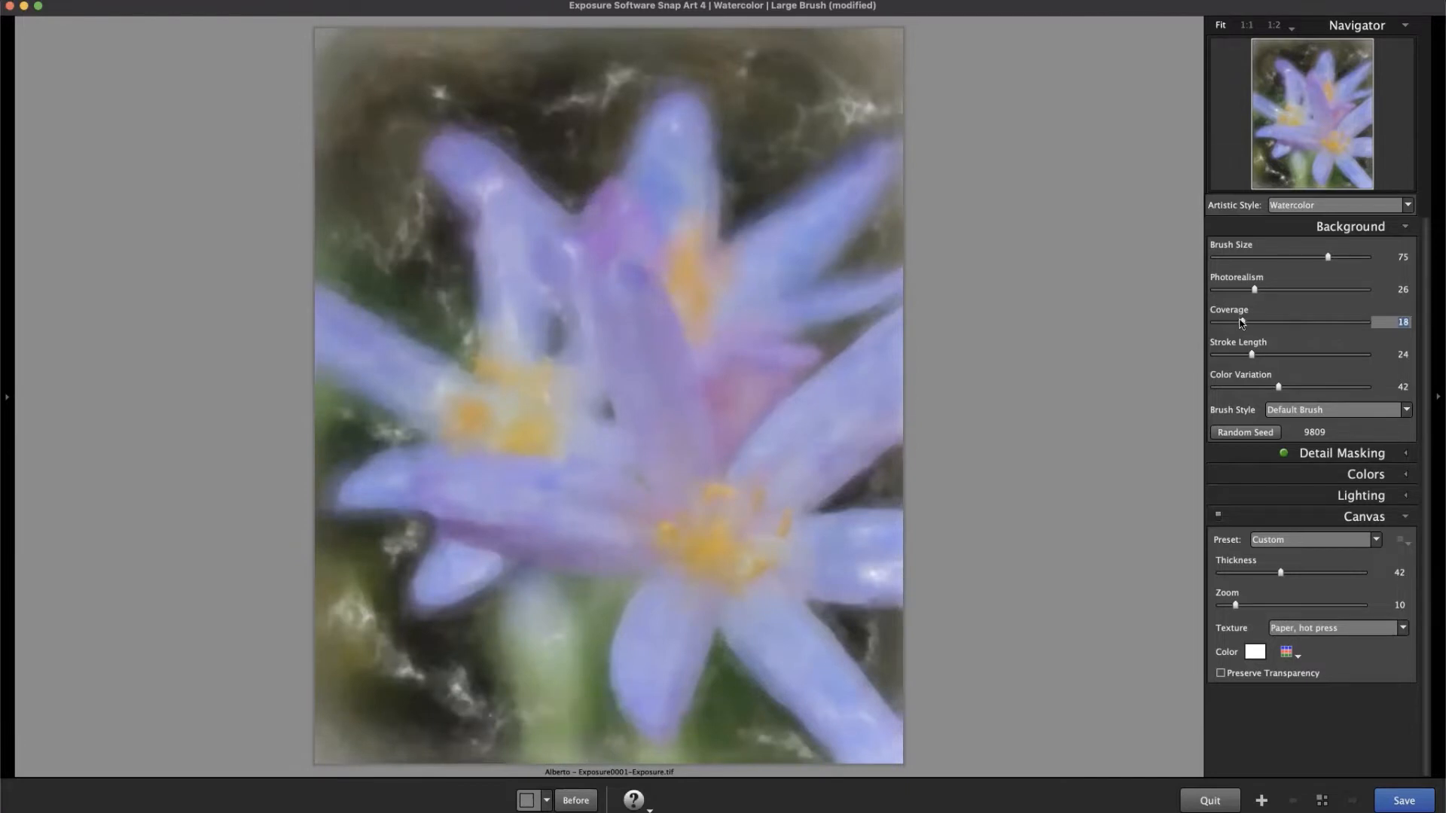
drag(1240, 323, 1239, 324)
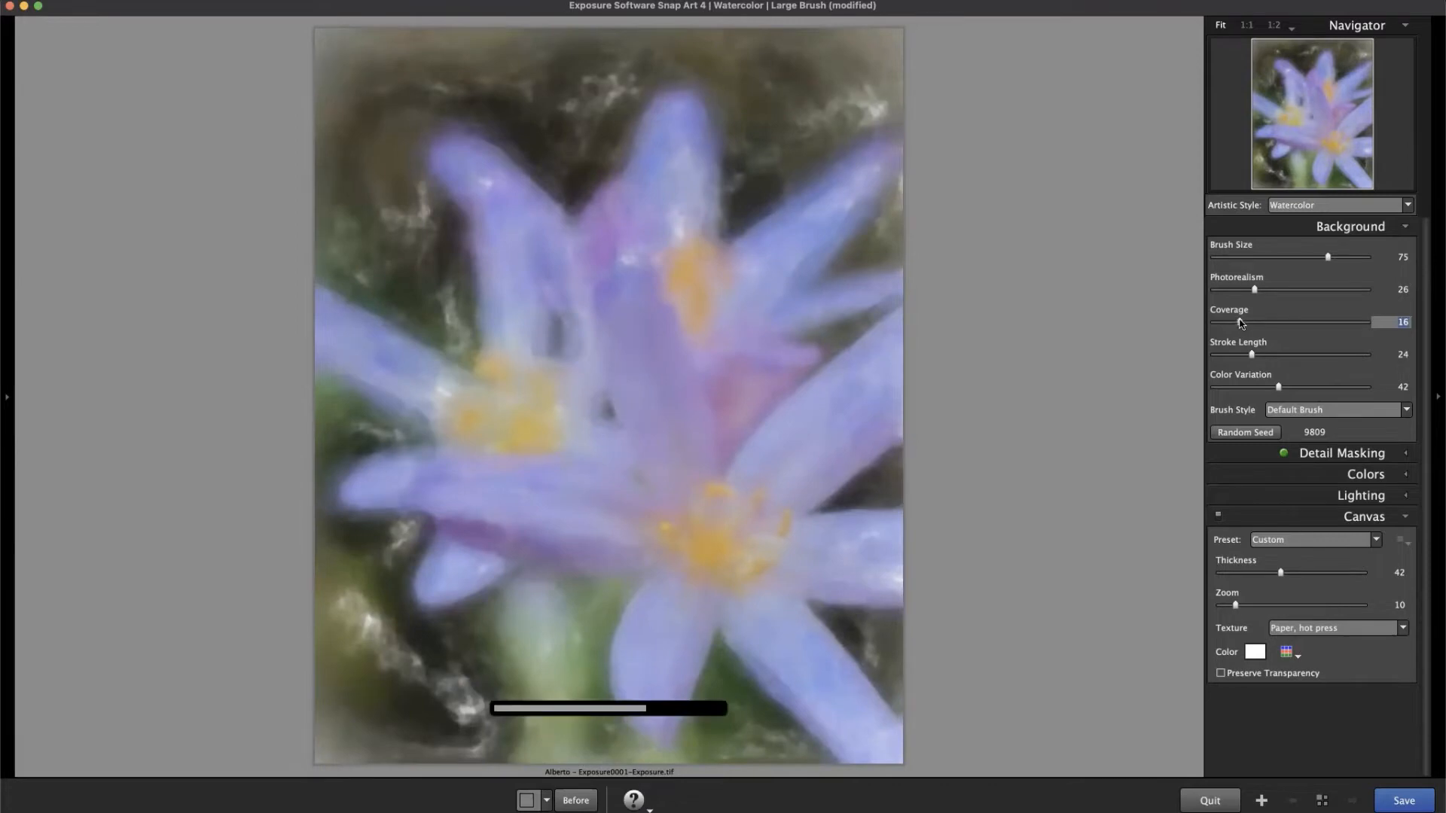
drag(1241, 324, 1236, 323)
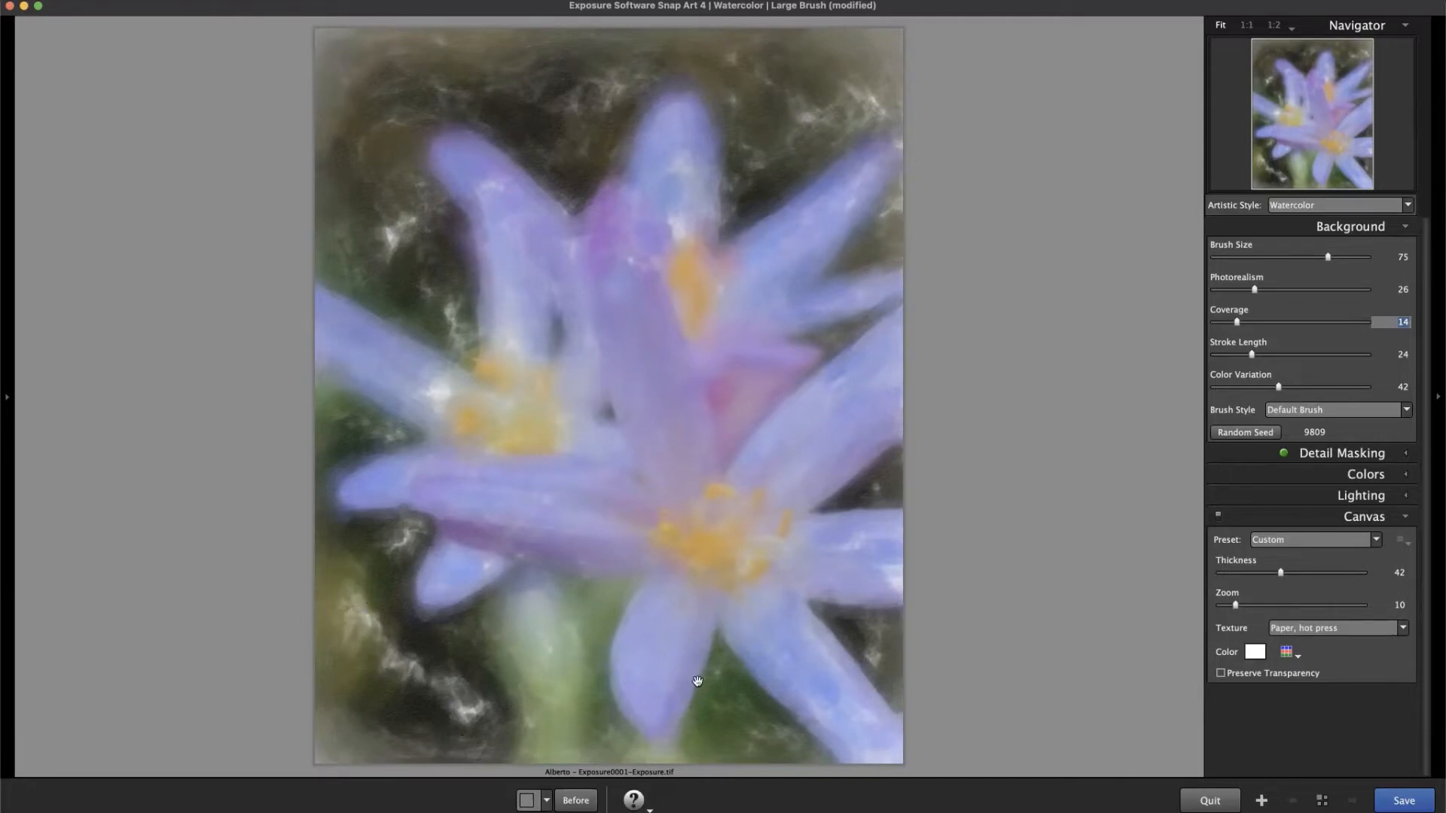
Generate a new random seed for the brush strokes and set the Background Stroke Length to 43.
click(1245, 431)
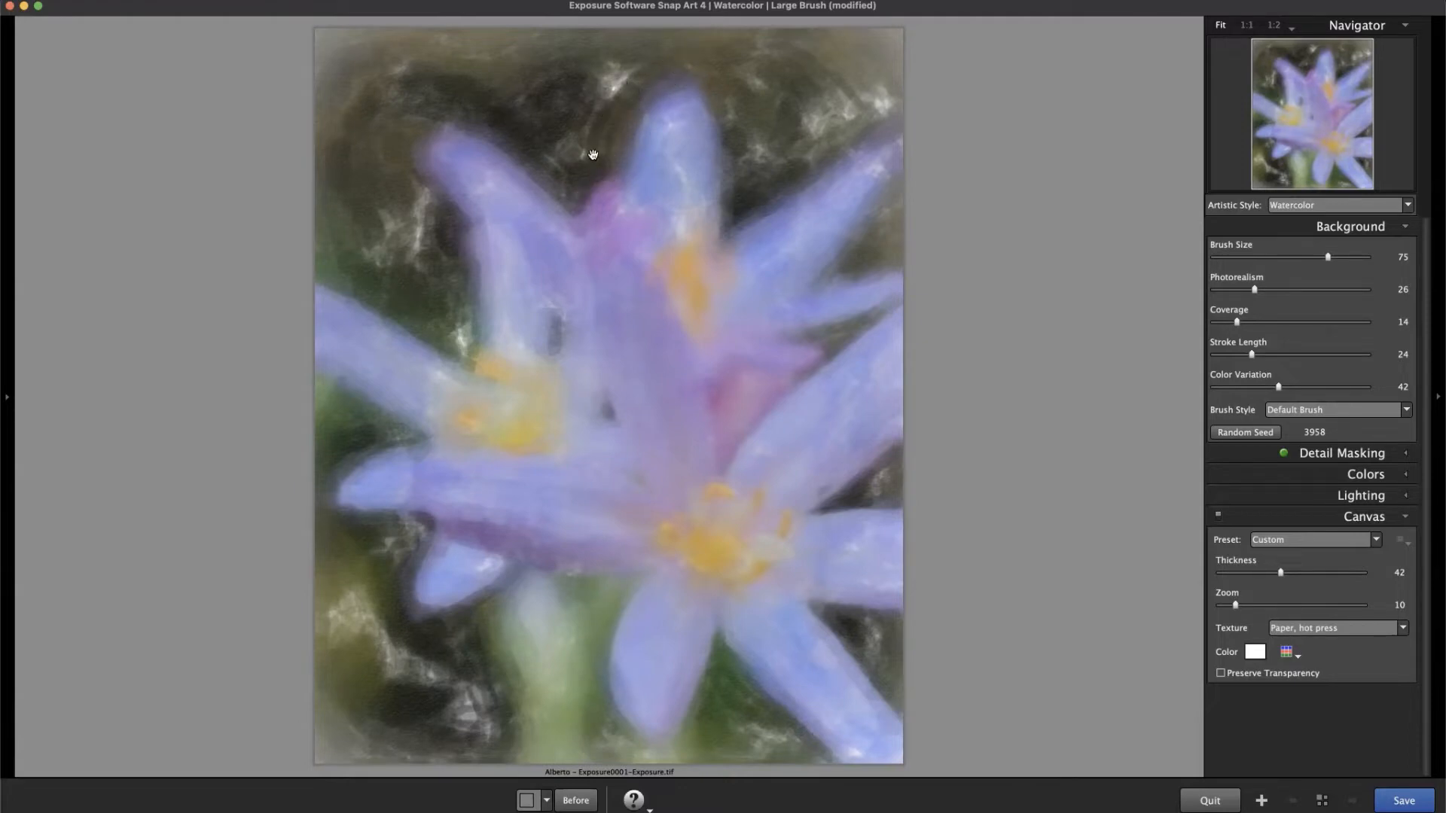
drag(1253, 355, 1330, 355)
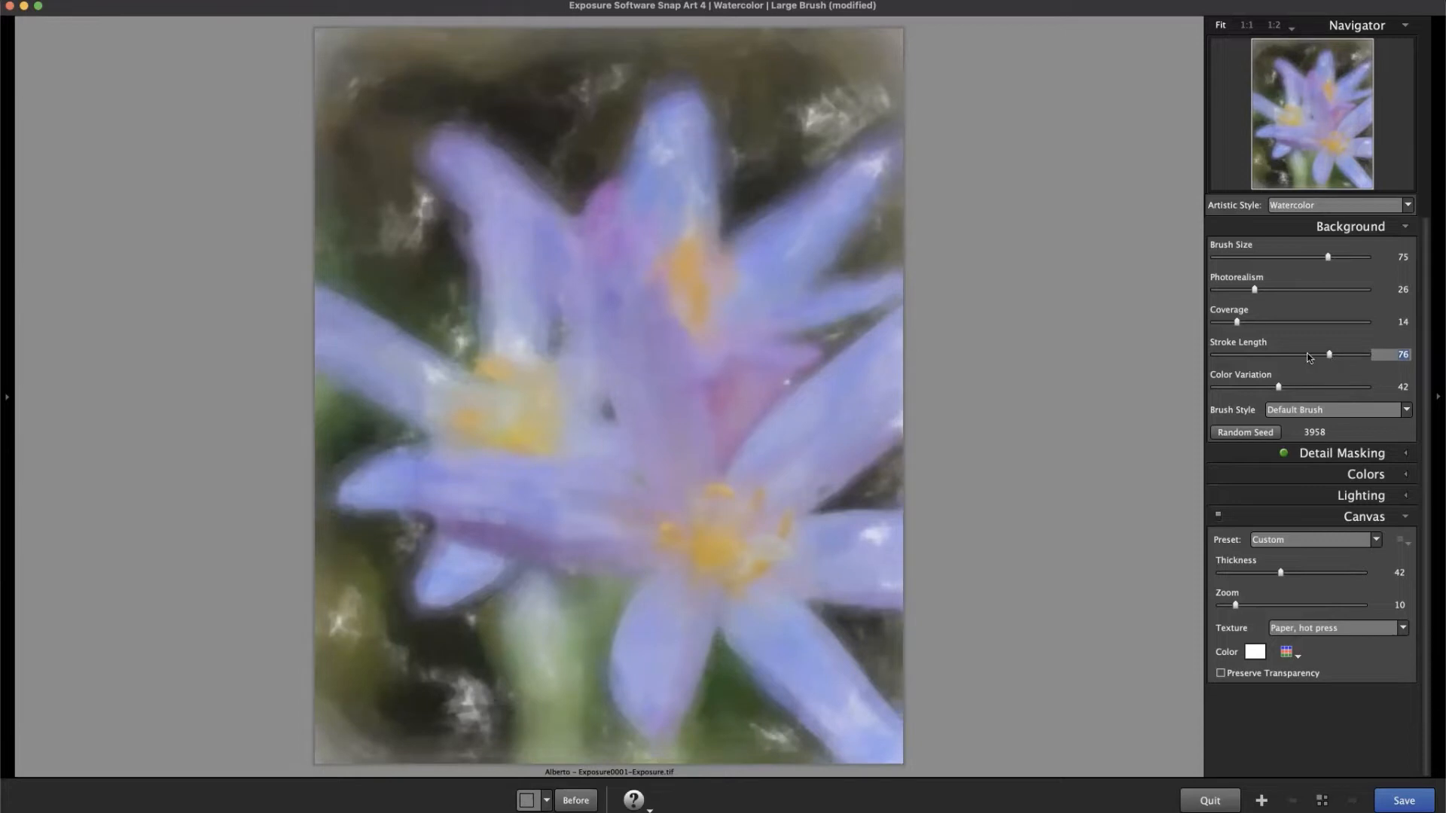
click(1282, 356)
drag(1281, 357, 1279, 357)
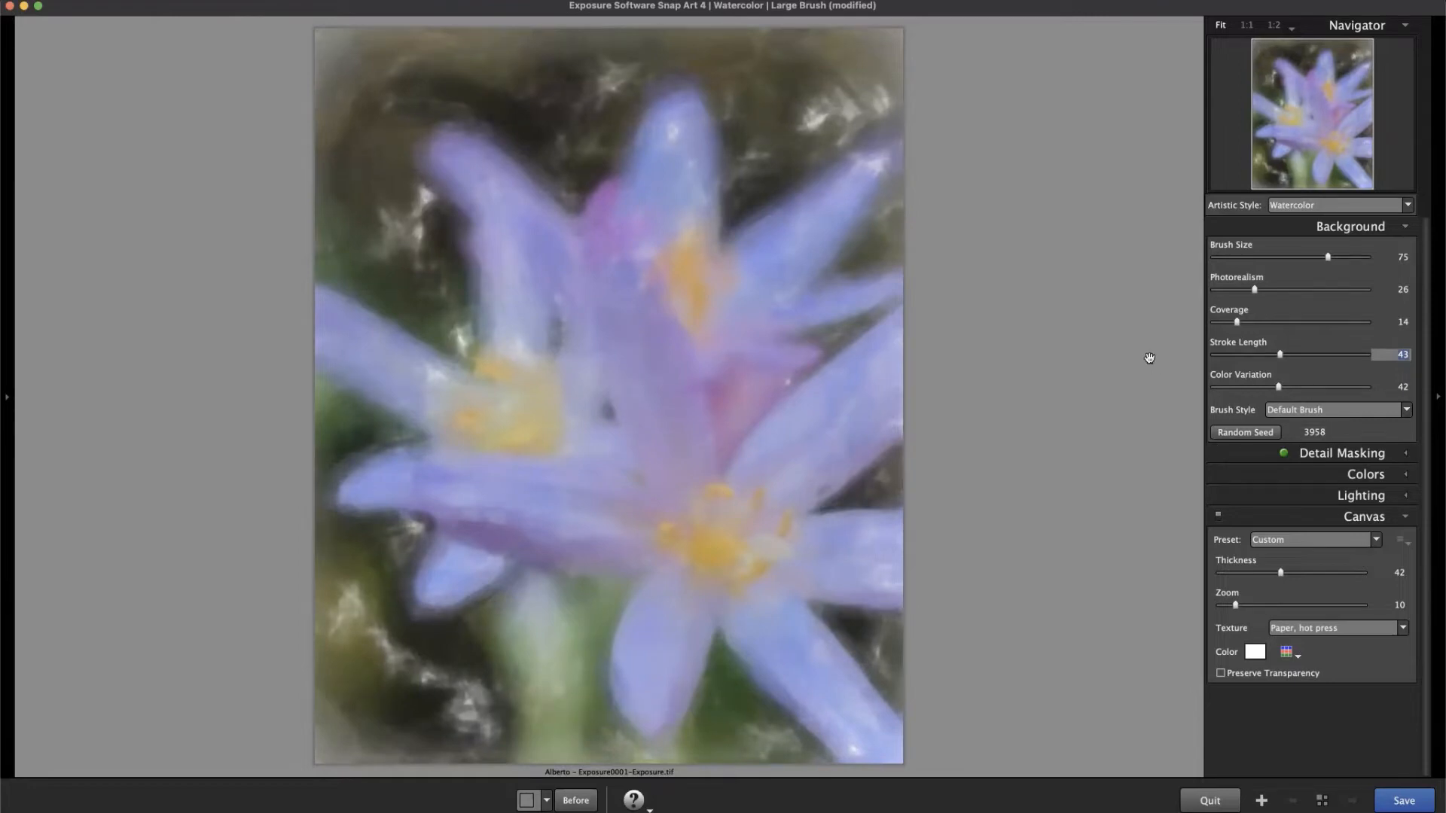
Try a higher Background Color Variation, and settle on a value of 29.
click(1283, 388)
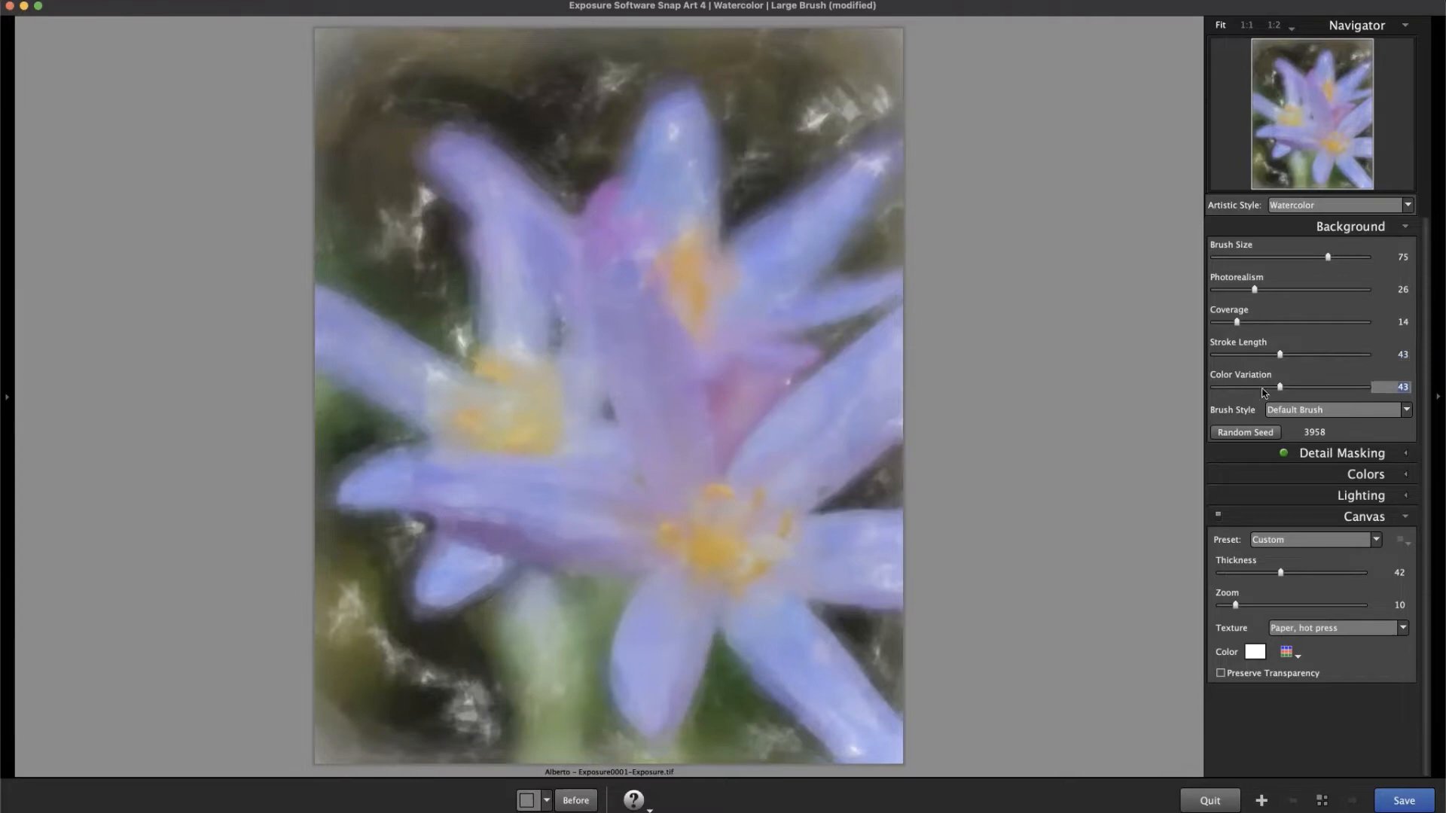
click(1306, 387)
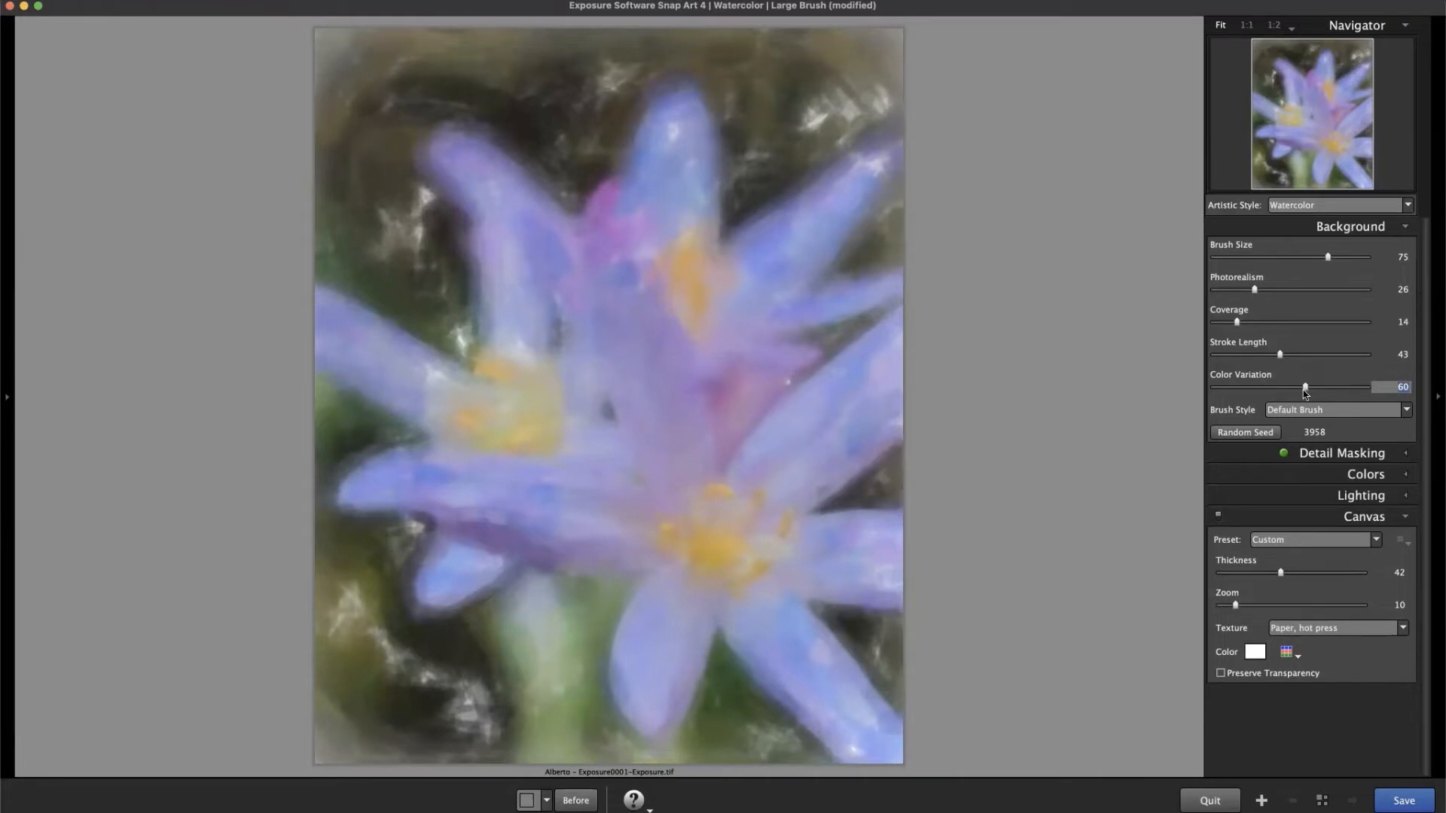
drag(1304, 388, 1269, 390)
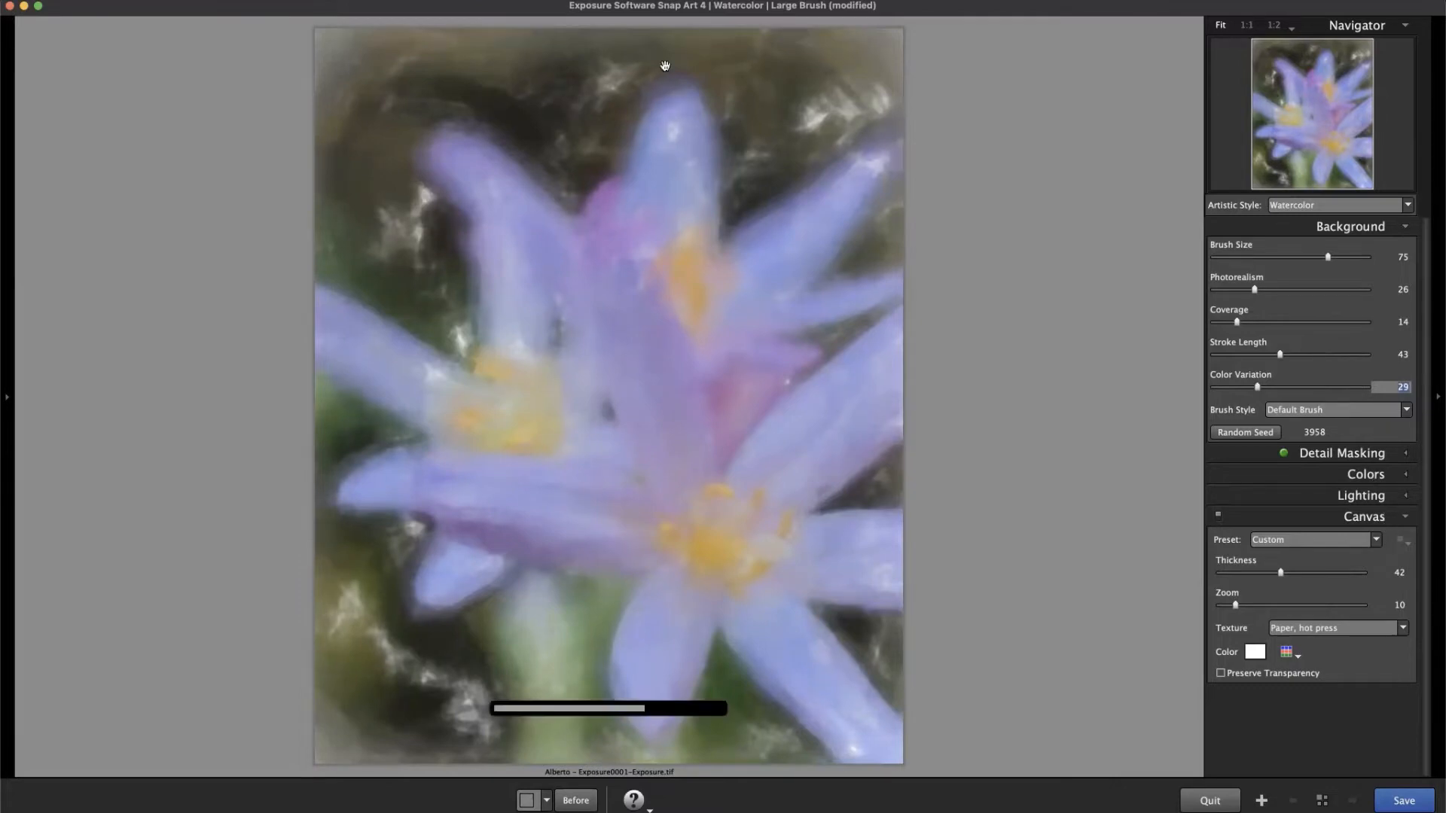
Open the Detail Masking settings, dismiss the masking tool hint and delete the existing mask area at the flower's center.
click(1373, 235)
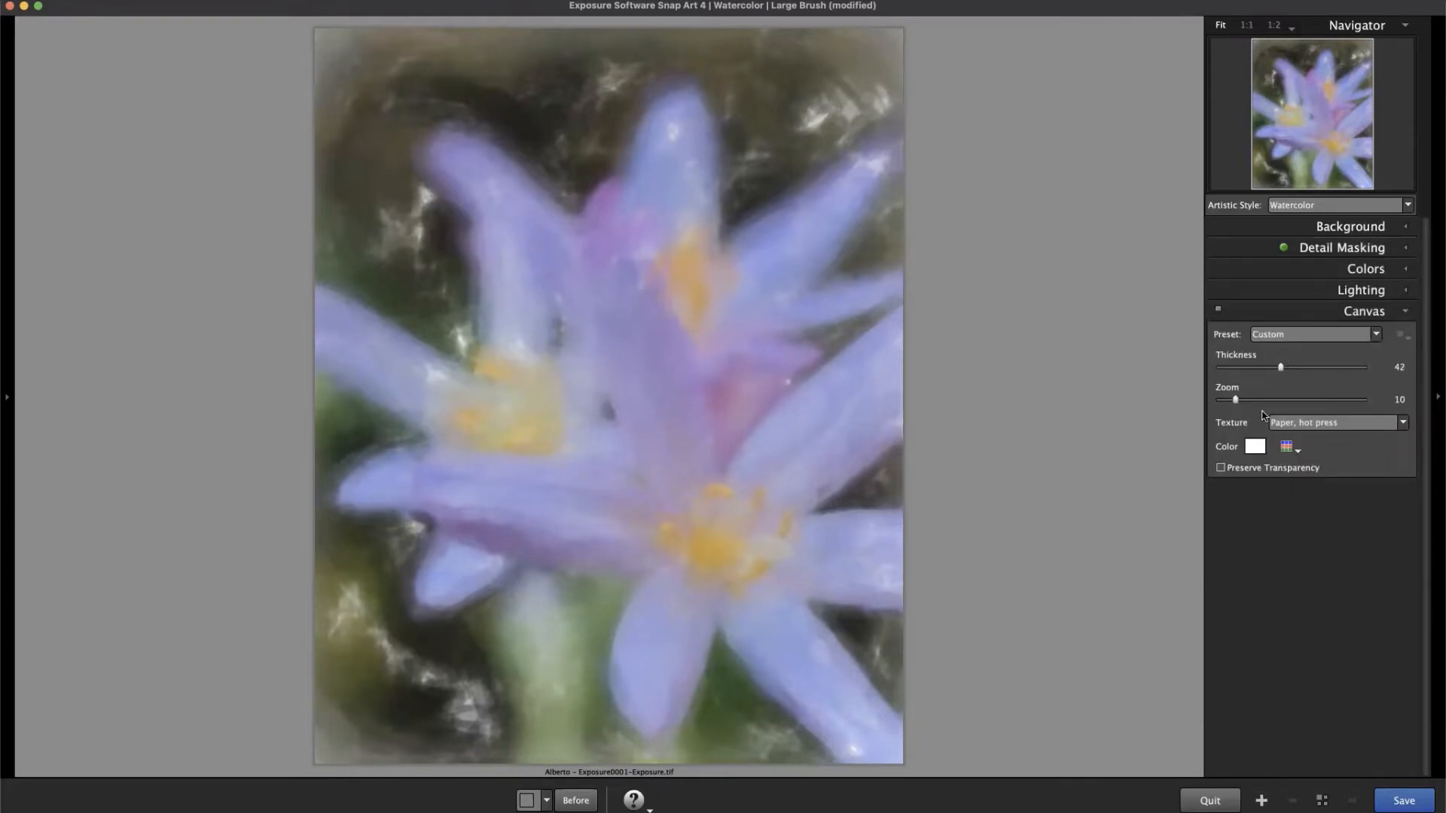
click(1342, 247)
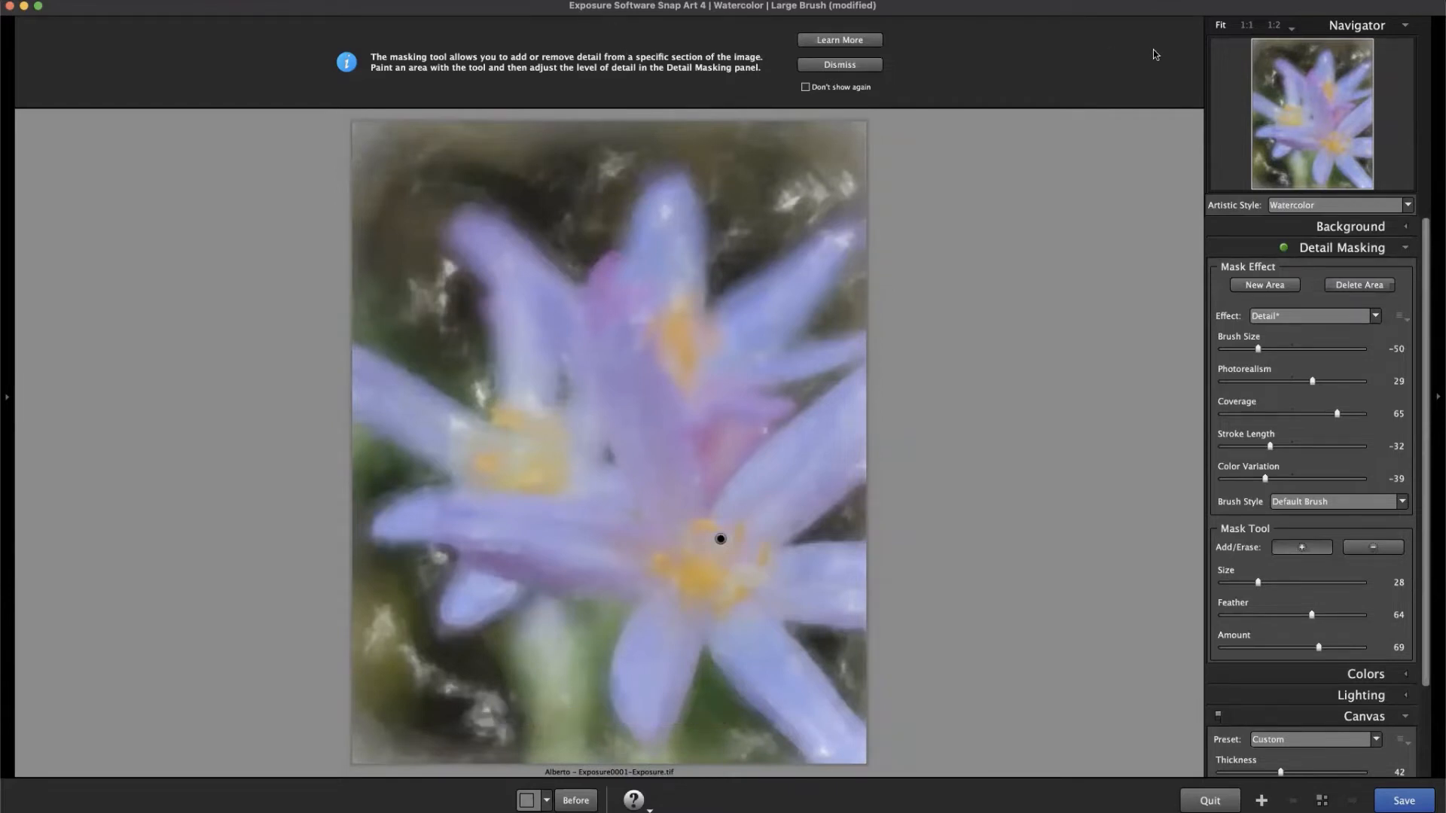
click(840, 64)
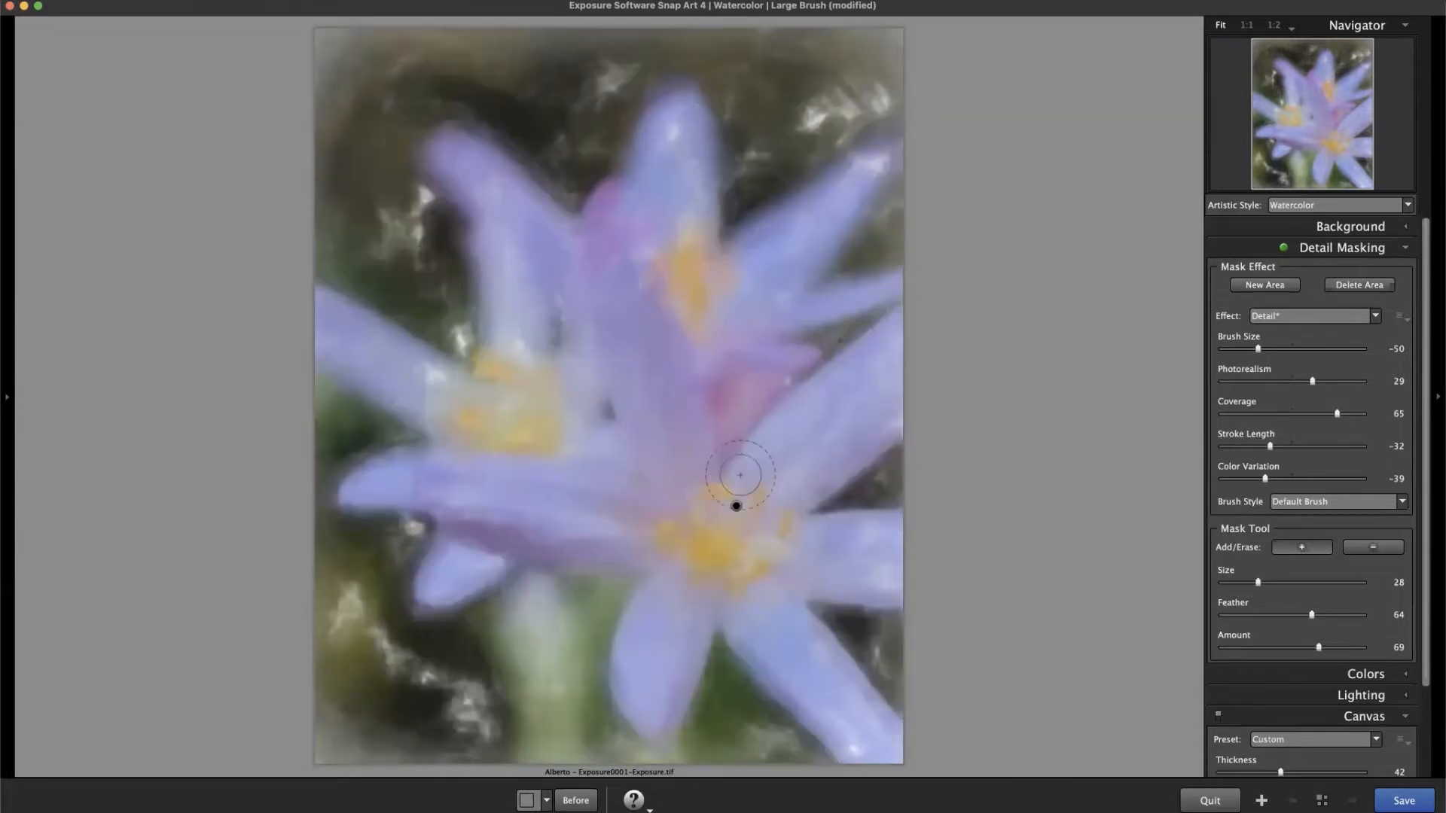
mouse_move(737, 507)
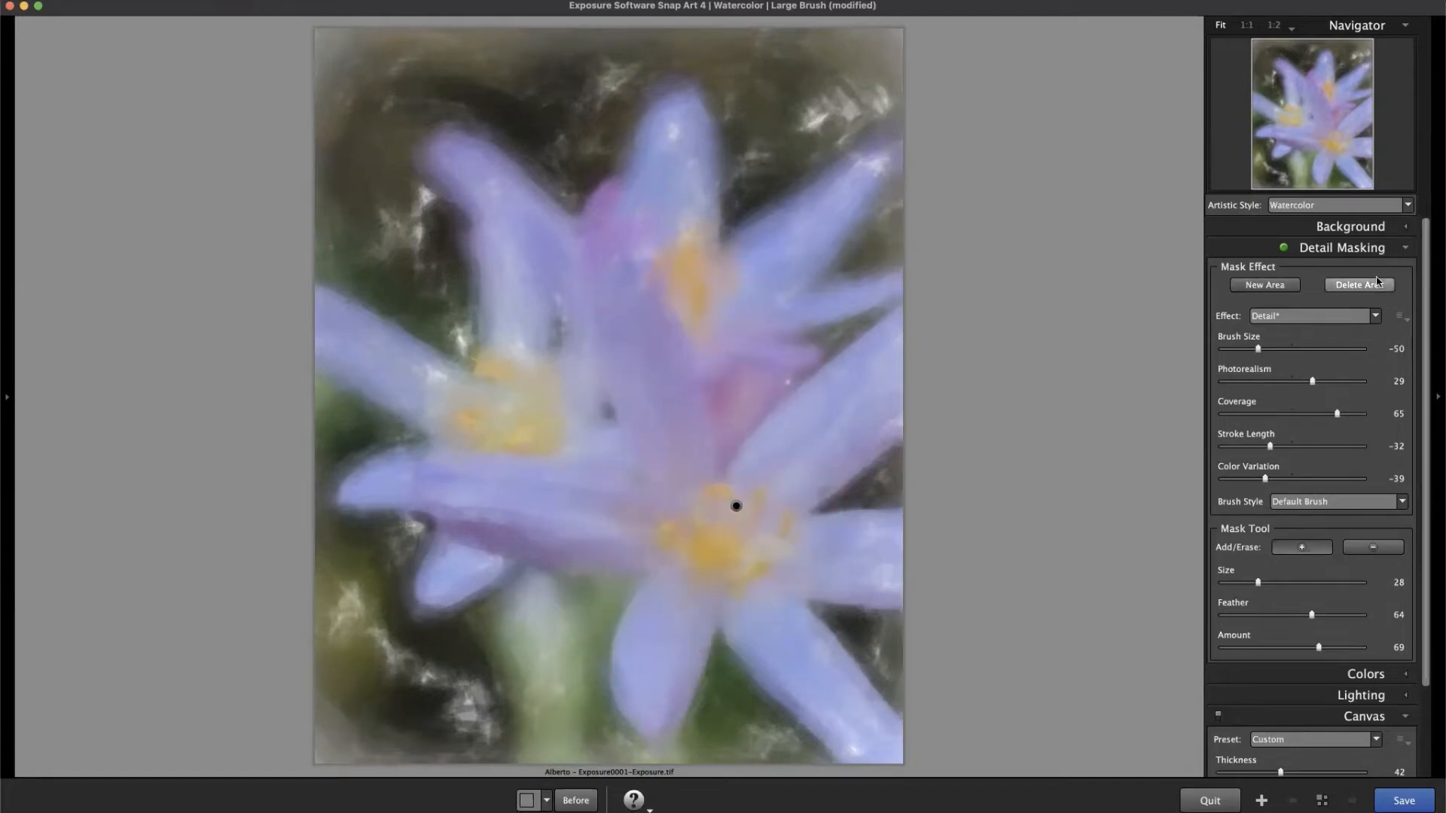
click(1359, 285)
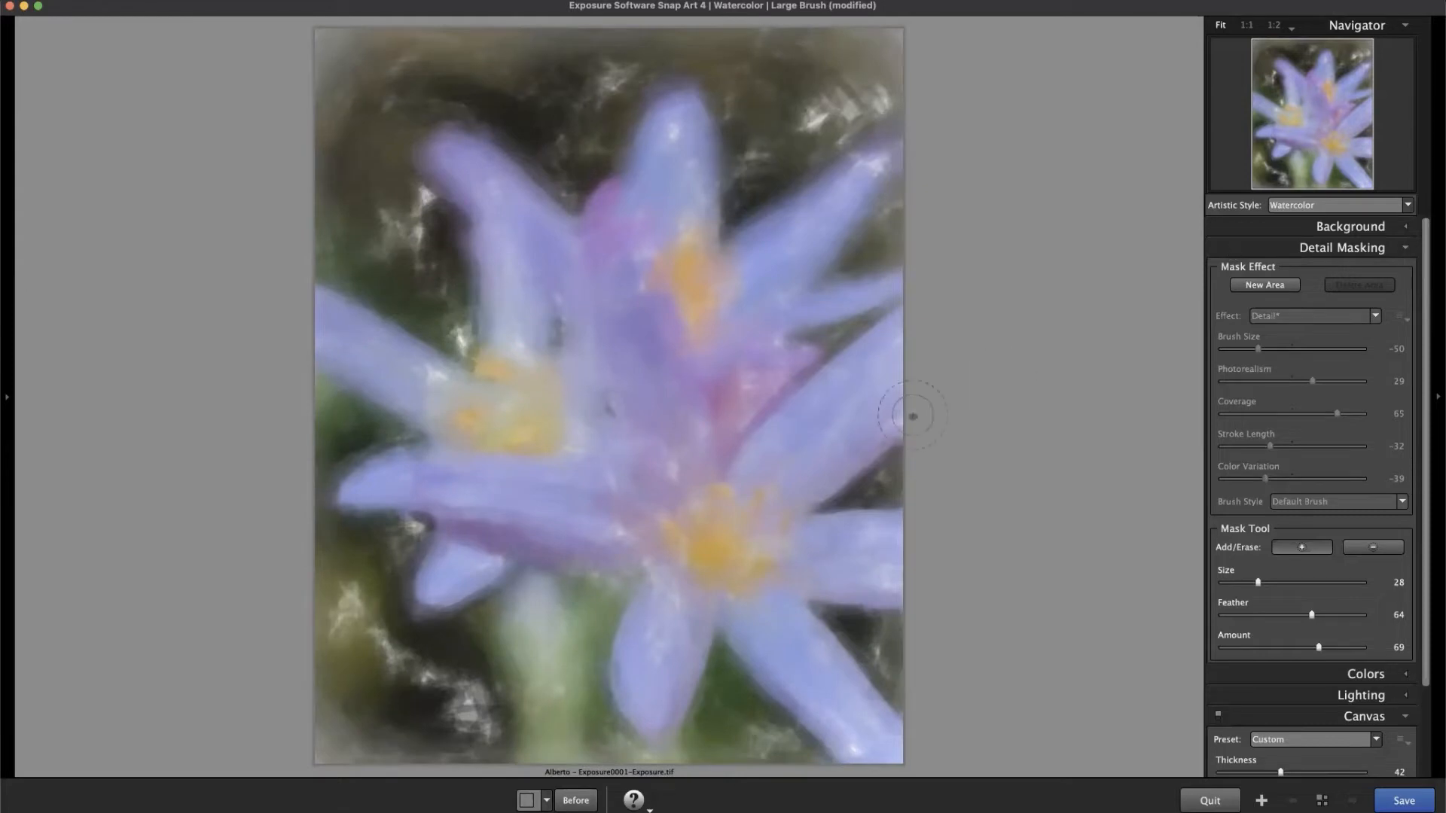
Create a new detail mask area and set its Brush Size to -36.
scroll(734, 549, up, 1)
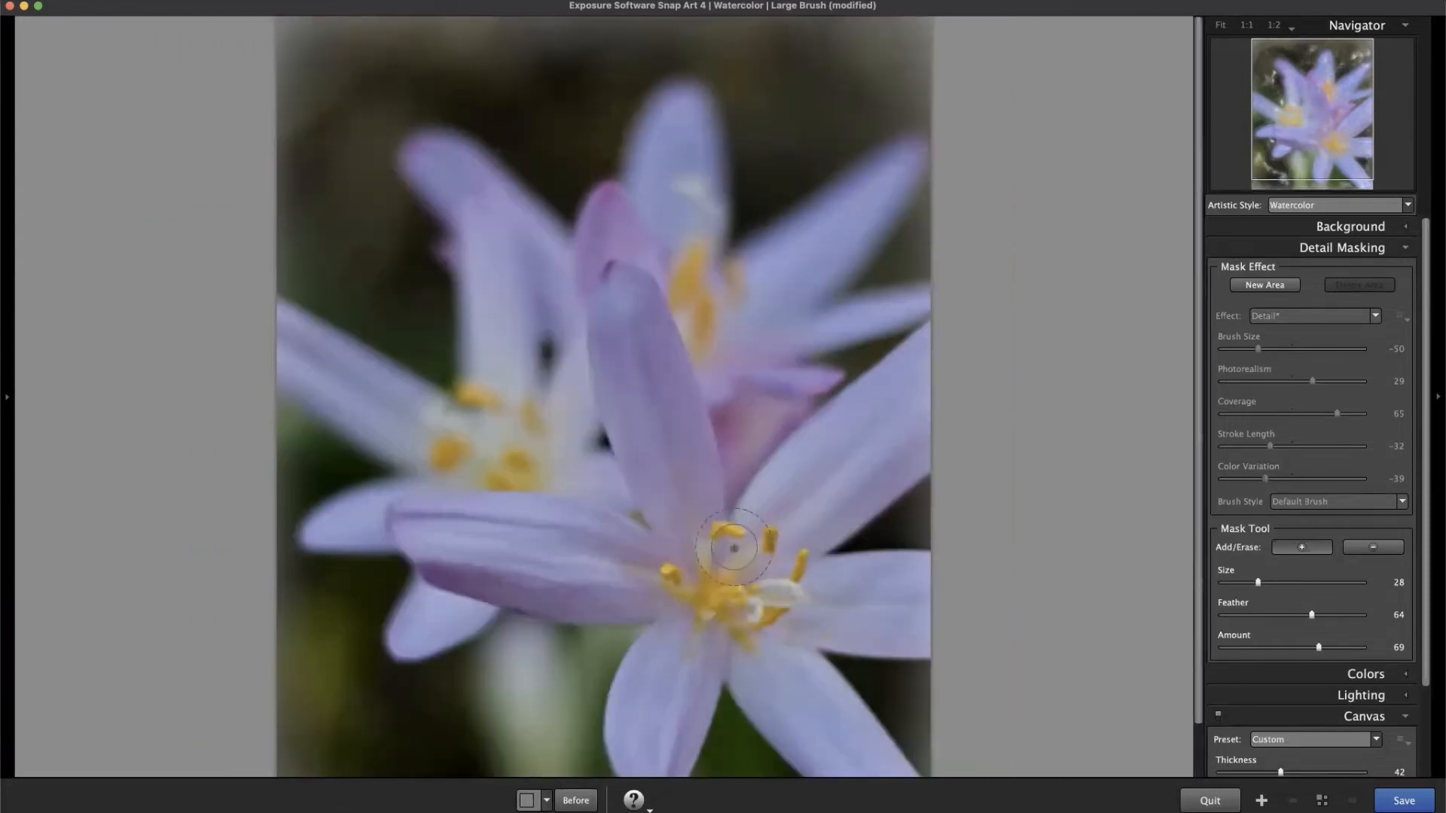
scroll(734, 548, down, 3)
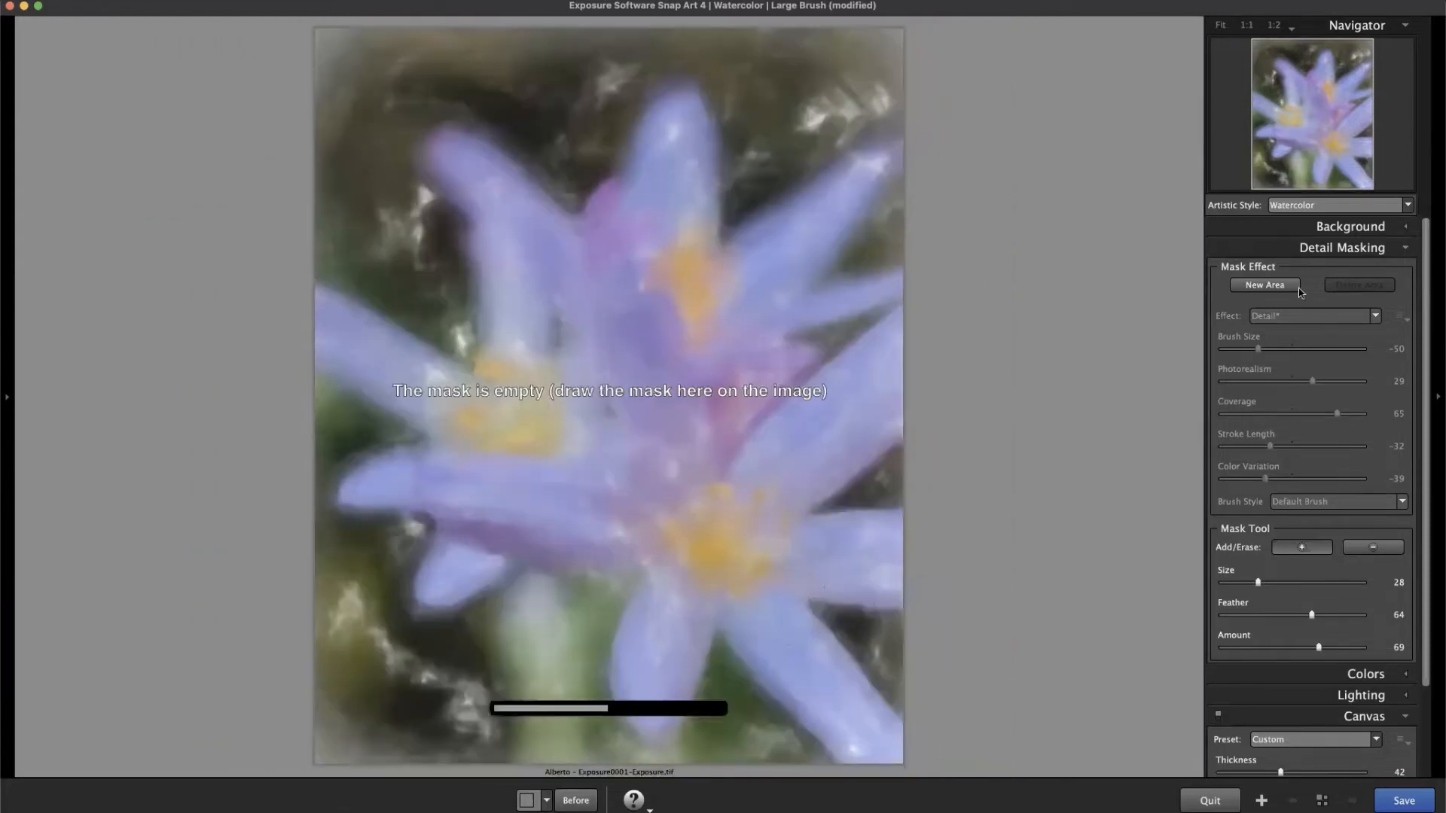
click(1265, 285)
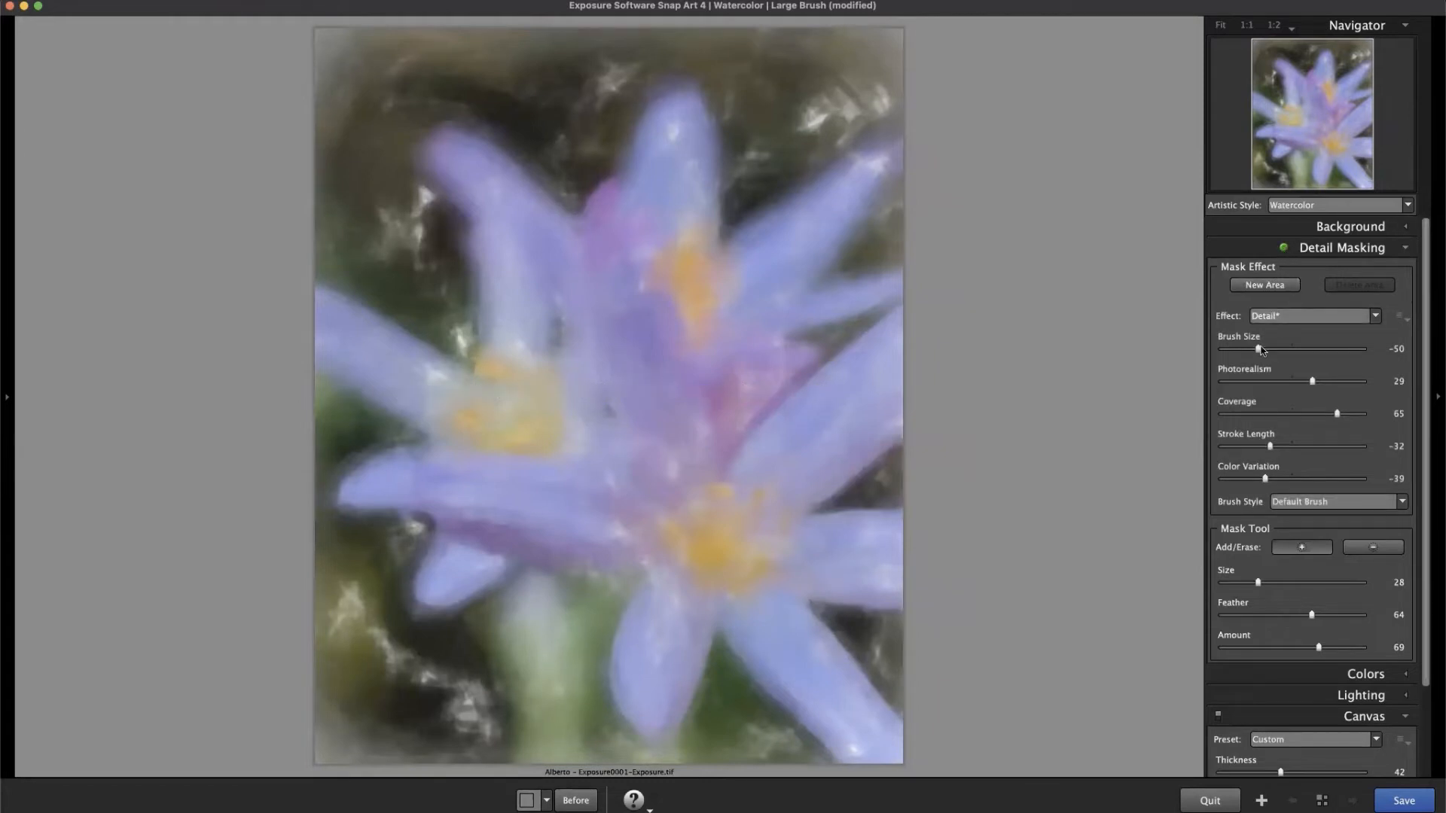
drag(1258, 348, 1275, 351)
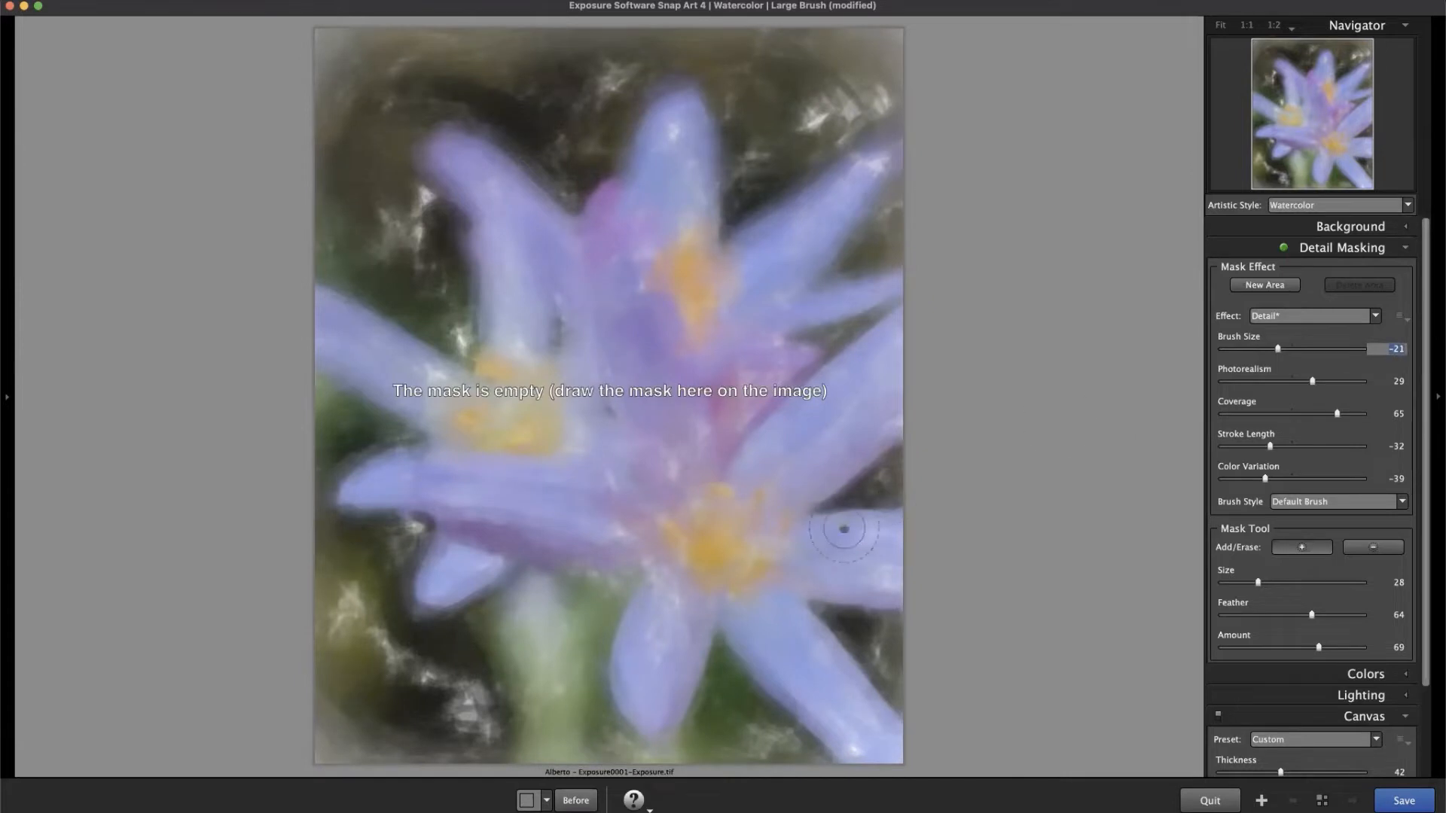
drag(1277, 347, 1268, 349)
click(874, 410)
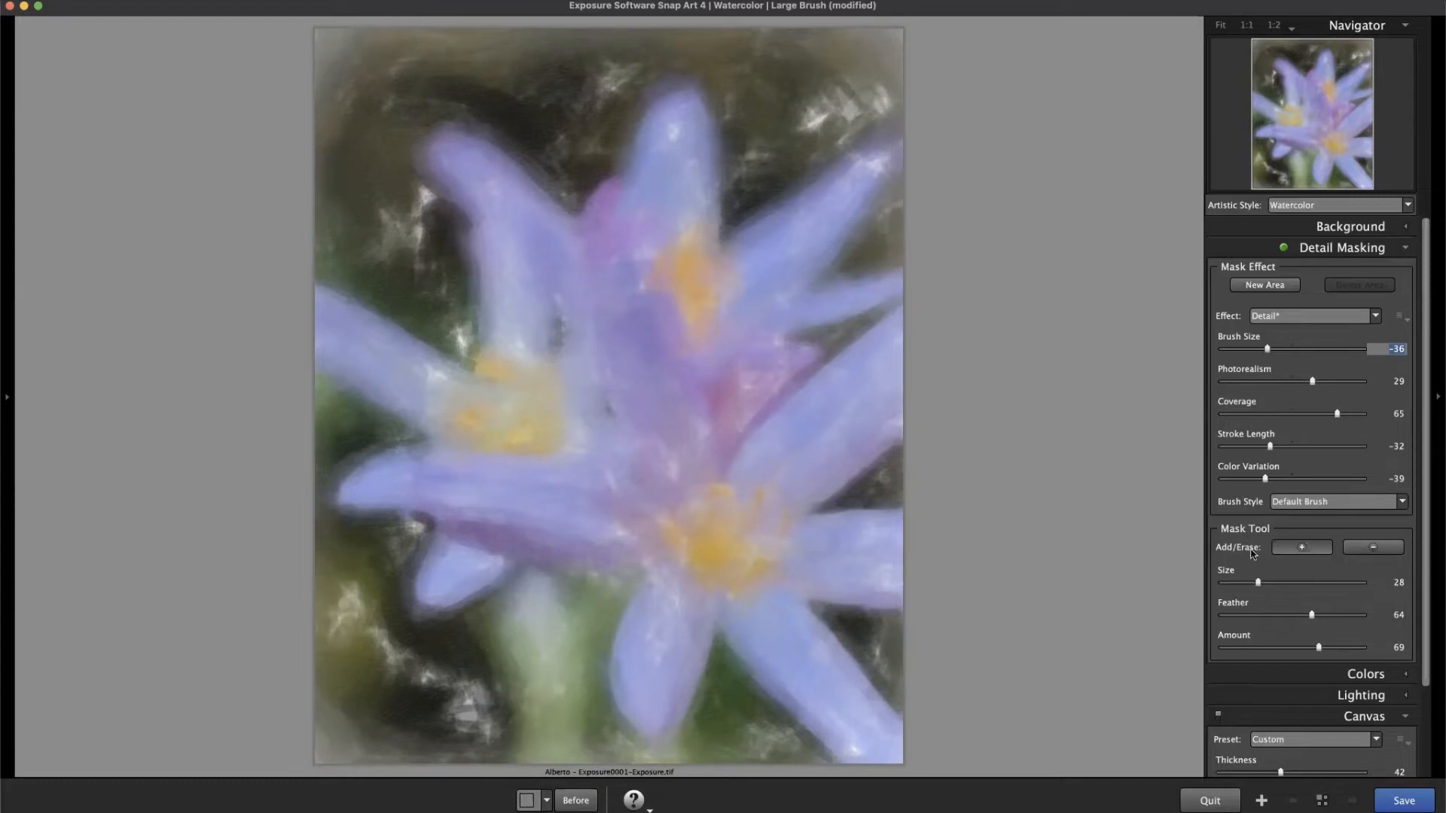
Set the mask tool's Size to 39 and Feather to 50, and paint the mask over the foreground flower.
mouse_move(1270, 588)
drag(1269, 585, 1292, 617)
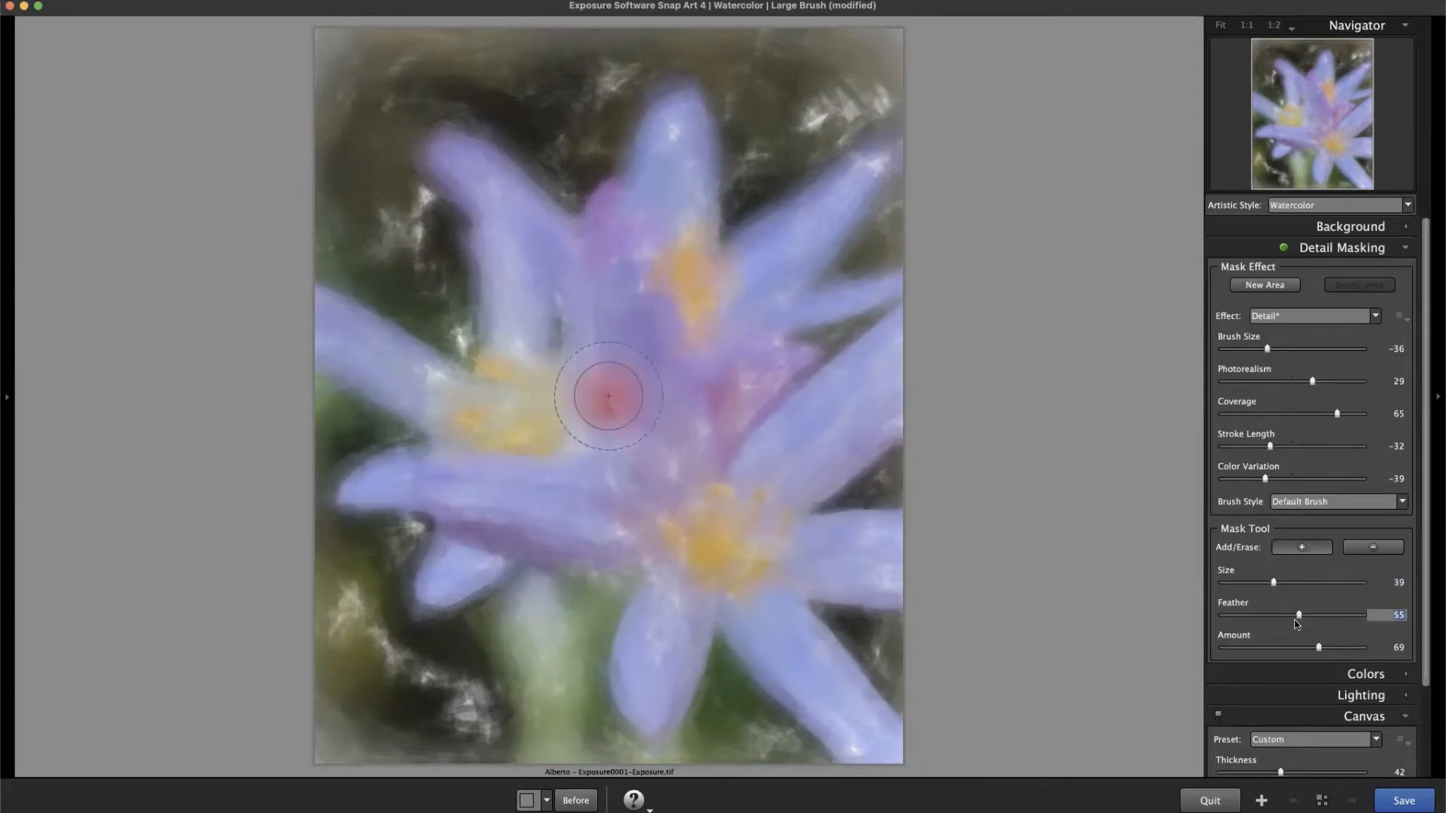
mouse_move(694, 507)
mouse_down()
mouse_move(708, 549)
mouse_move(908, 339)
mouse_move(882, 401)
mouse_move(717, 529)
mouse_move(794, 428)
mouse_move(894, 364)
mouse_up()
mouse_move(843, 428)
mouse_down()
mouse_move(839, 595)
mouse_move(758, 586)
mouse_move(829, 580)
mouse_move(781, 547)
mouse_move(795, 536)
mouse_move(757, 545)
mouse_move(823, 690)
mouse_move(855, 689)
mouse_move(813, 647)
mouse_move(812, 669)
mouse_move(728, 548)
mouse_move(664, 698)
mouse_move(675, 608)
mouse_move(641, 629)
mouse_move(697, 494)
mouse_move(470, 496)
mouse_move(413, 462)
mouse_move(531, 496)
mouse_move(413, 487)
mouse_move(666, 544)
mouse_move(642, 505)
mouse_move(670, 492)
mouse_move(578, 488)
mouse_move(678, 457)
mouse_move(600, 224)
mouse_move(605, 296)
mouse_move(684, 419)
mouse_move(696, 476)
mouse_move(627, 335)
mouse_move(688, 409)
mouse_move(706, 474)
mouse_move(688, 499)
mouse_up()
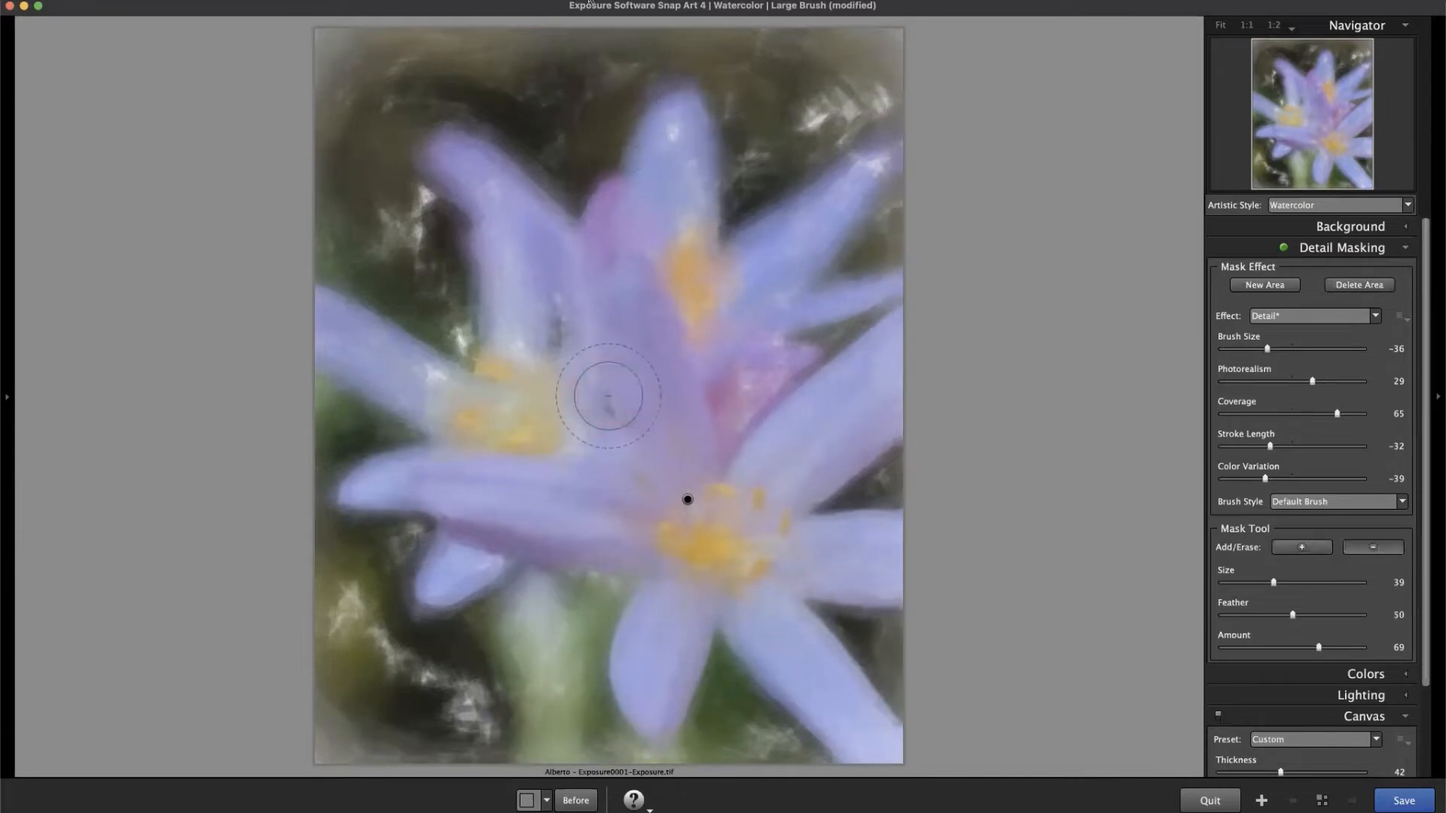
mouse_move(669, 192)
mouse_down()
mouse_move(546, 247)
mouse_move(607, 207)
mouse_move(688, 238)
mouse_move(604, 137)
mouse_move(632, 107)
mouse_up()
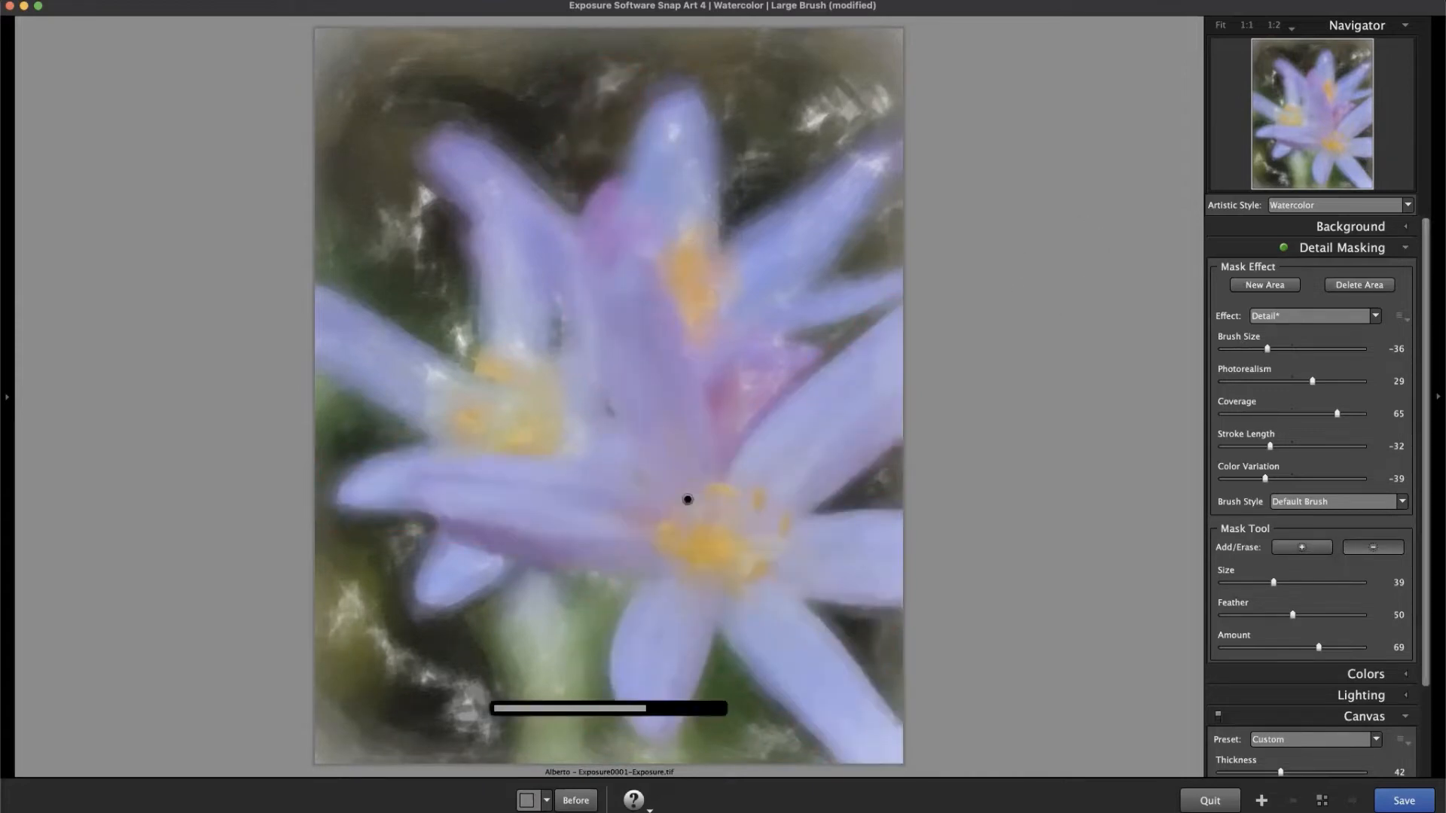
Try a Brush Size of 100 for both the Background and the masked foreground flower.
click(690, 501)
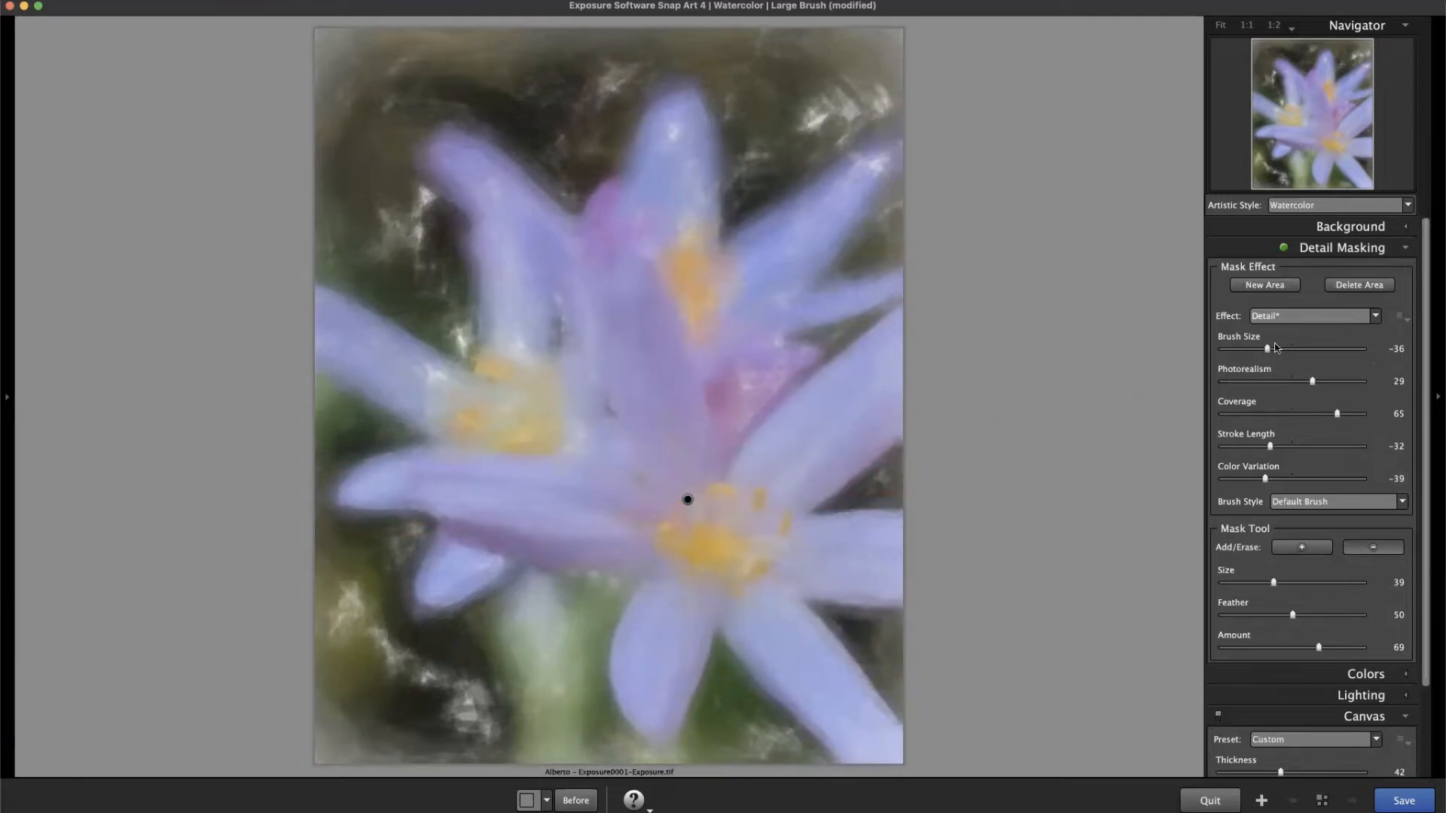
click(1390, 348)
click(1360, 230)
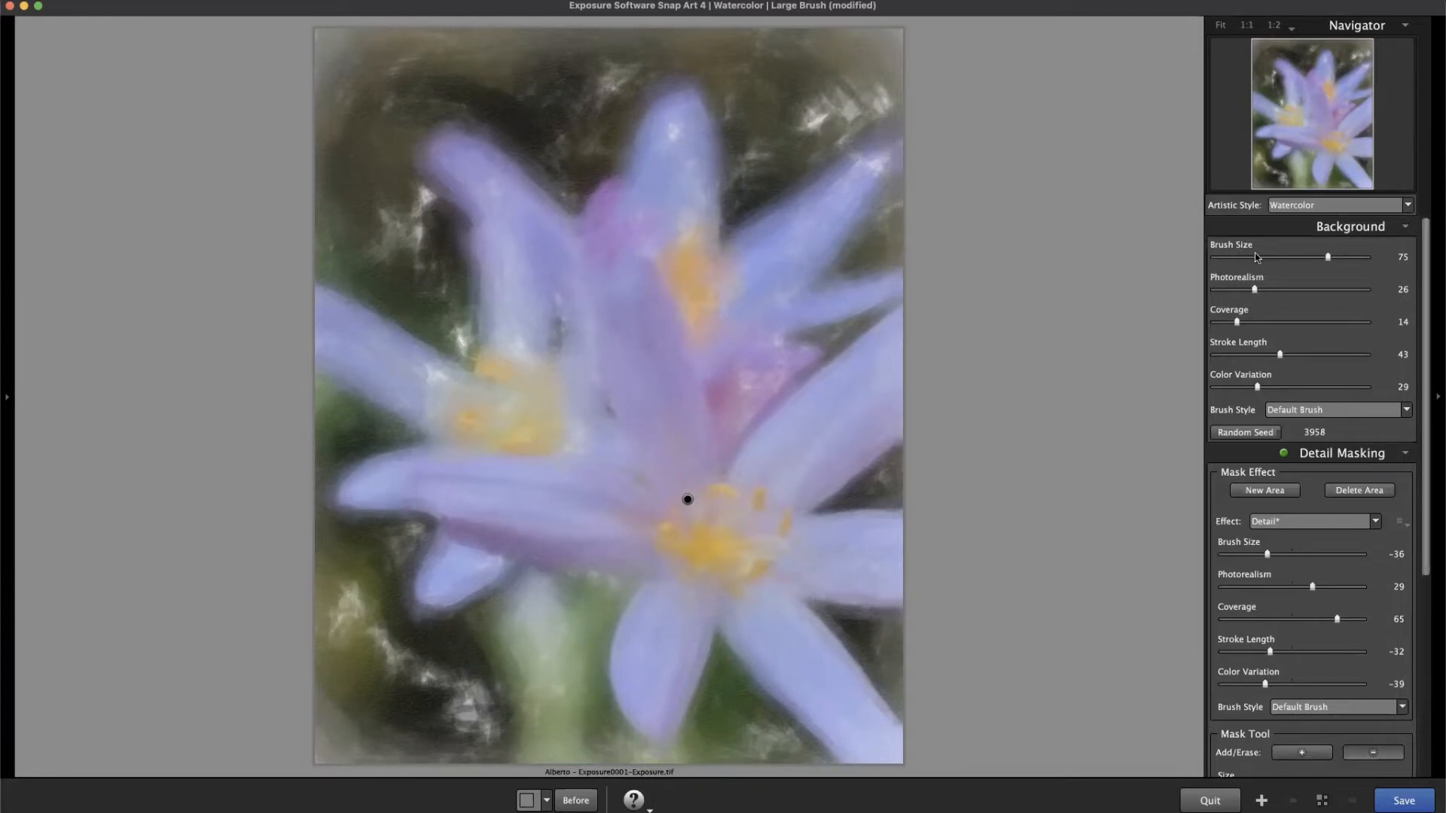
click(1402, 256)
drag(1335, 256, 1414, 255)
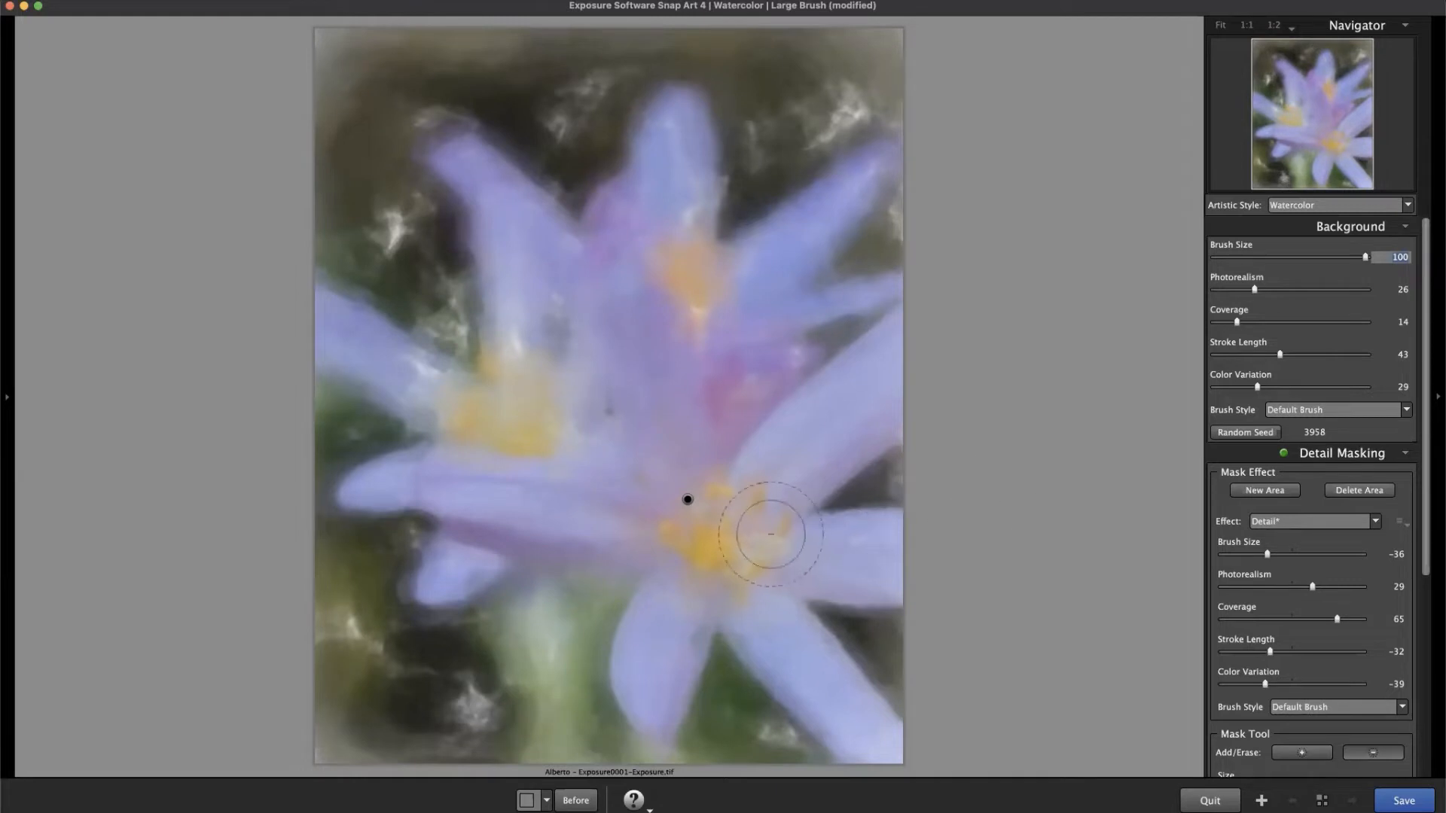
drag(1267, 555, 1396, 554)
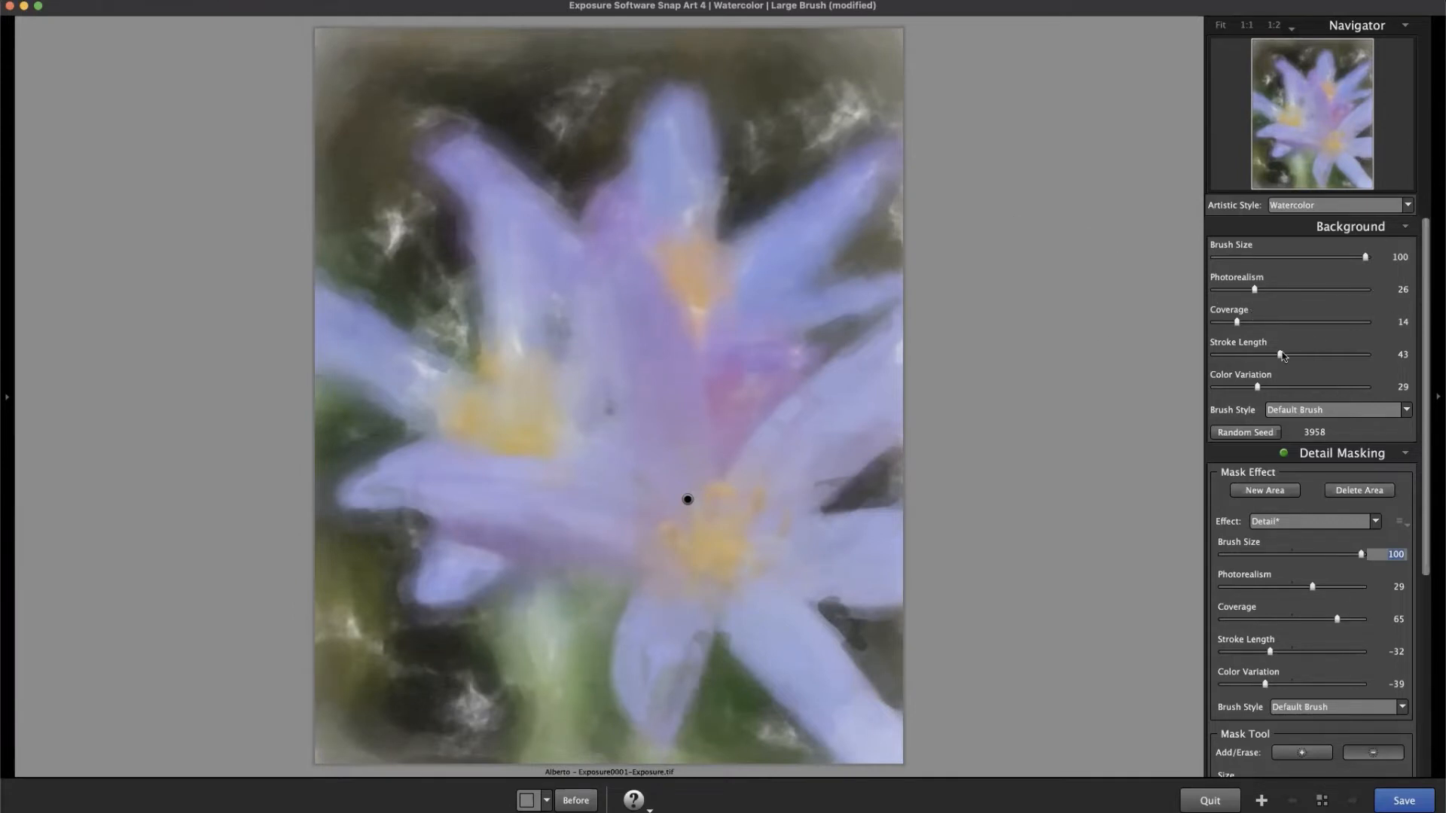
Set the Background Brush Size to 74 and the flower mask's Brush Size to -2, trying -100 and 22 on the mask first.
click(1329, 259)
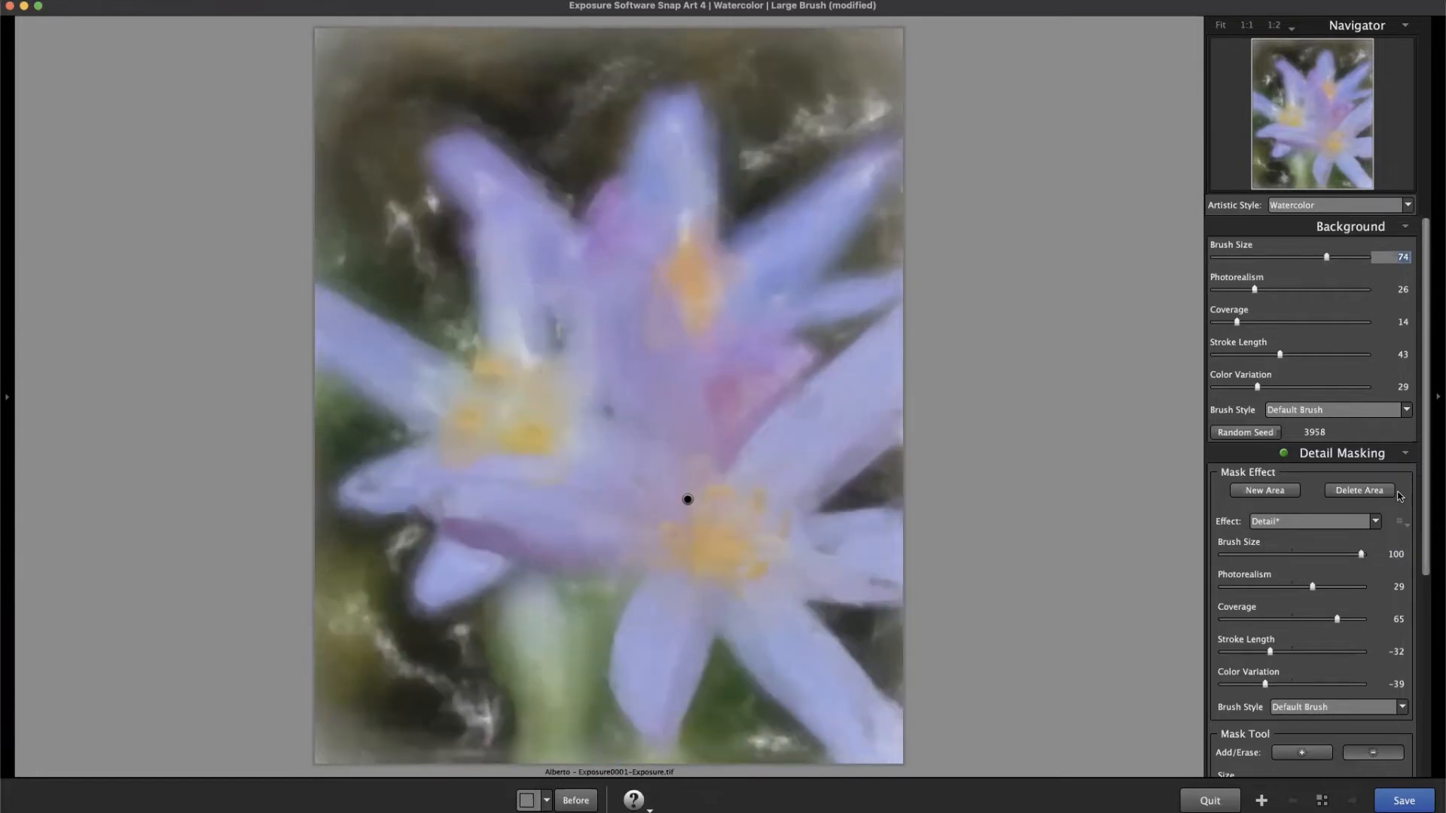
click(1381, 553)
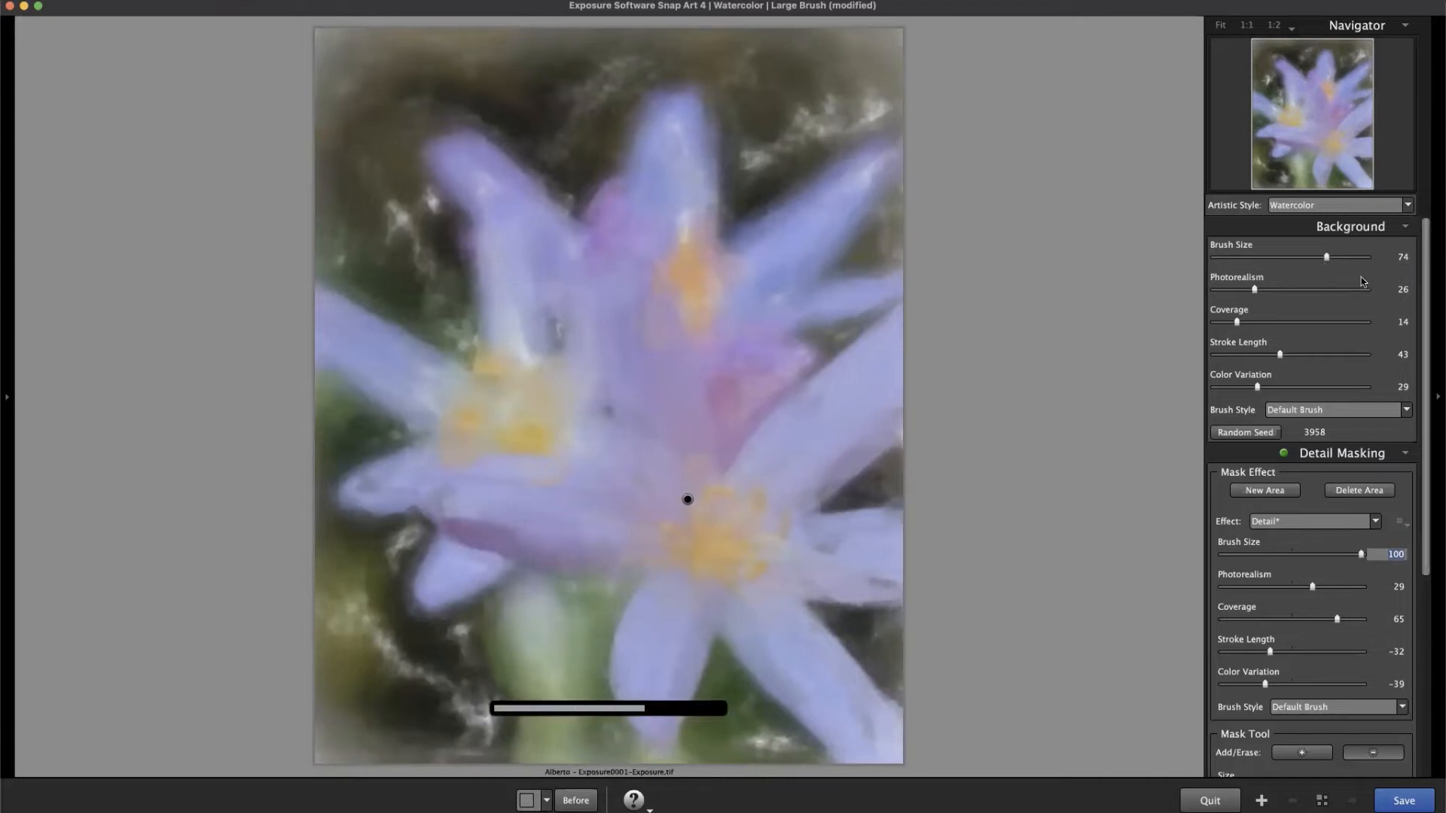
drag(1361, 561, 1224, 557)
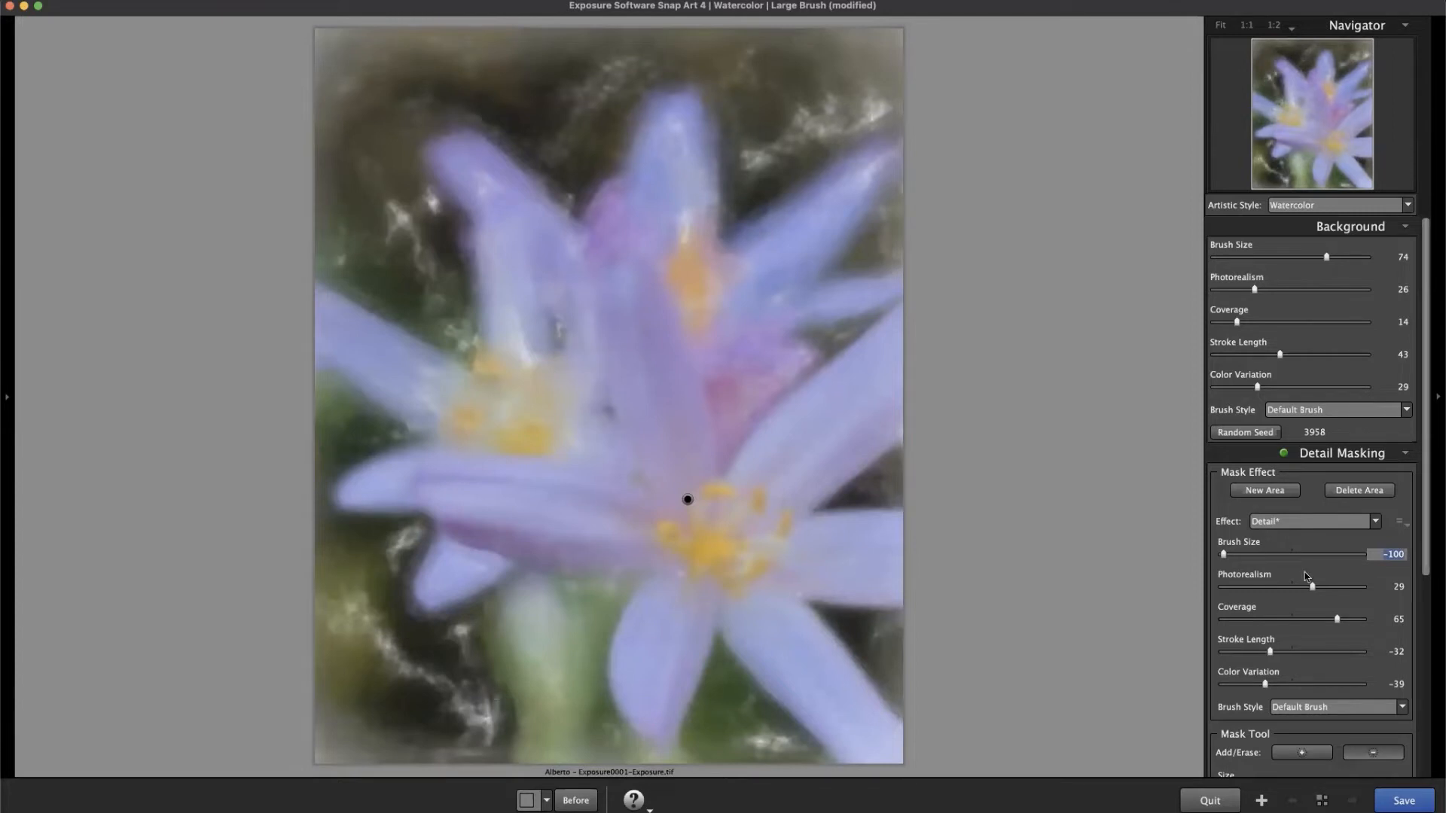
text(22)
key(Return)
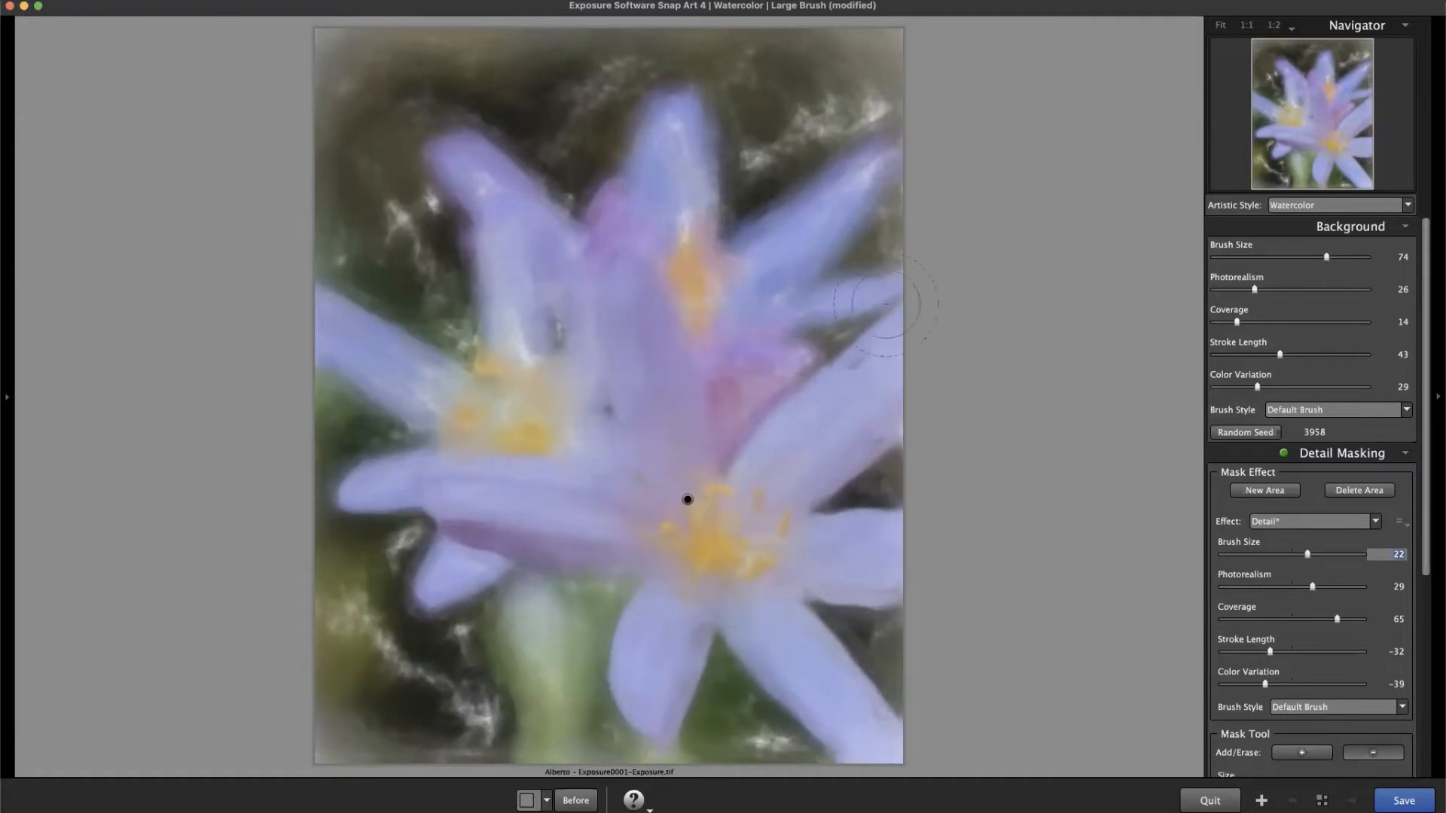
drag(1308, 554, 1293, 555)
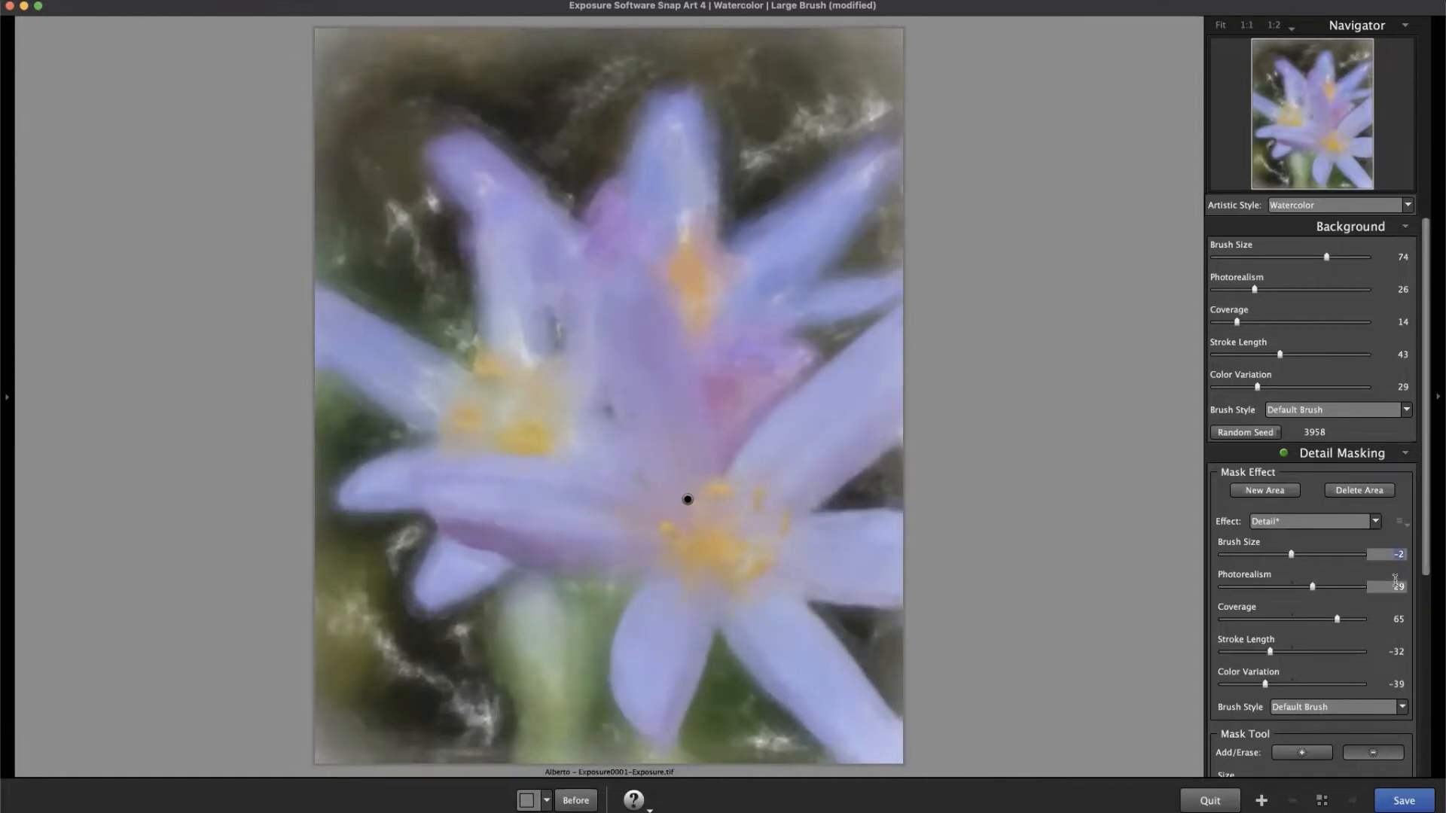
Raise the flower mask's Photorealism to 48.
mouse_move(1313, 588)
mouse_down()
mouse_move(1290, 591)
mouse_move(1315, 592)
mouse_up()
mouse_move(687, 500)
click(1326, 588)
Set the flower mask's Color Variation to -58 and its Stroke Length to 25.
scroll(1432, 553, down, 3)
mouse_move(1265, 572)
mouse_down()
mouse_move(1331, 567)
mouse_move(1263, 561)
mouse_up()
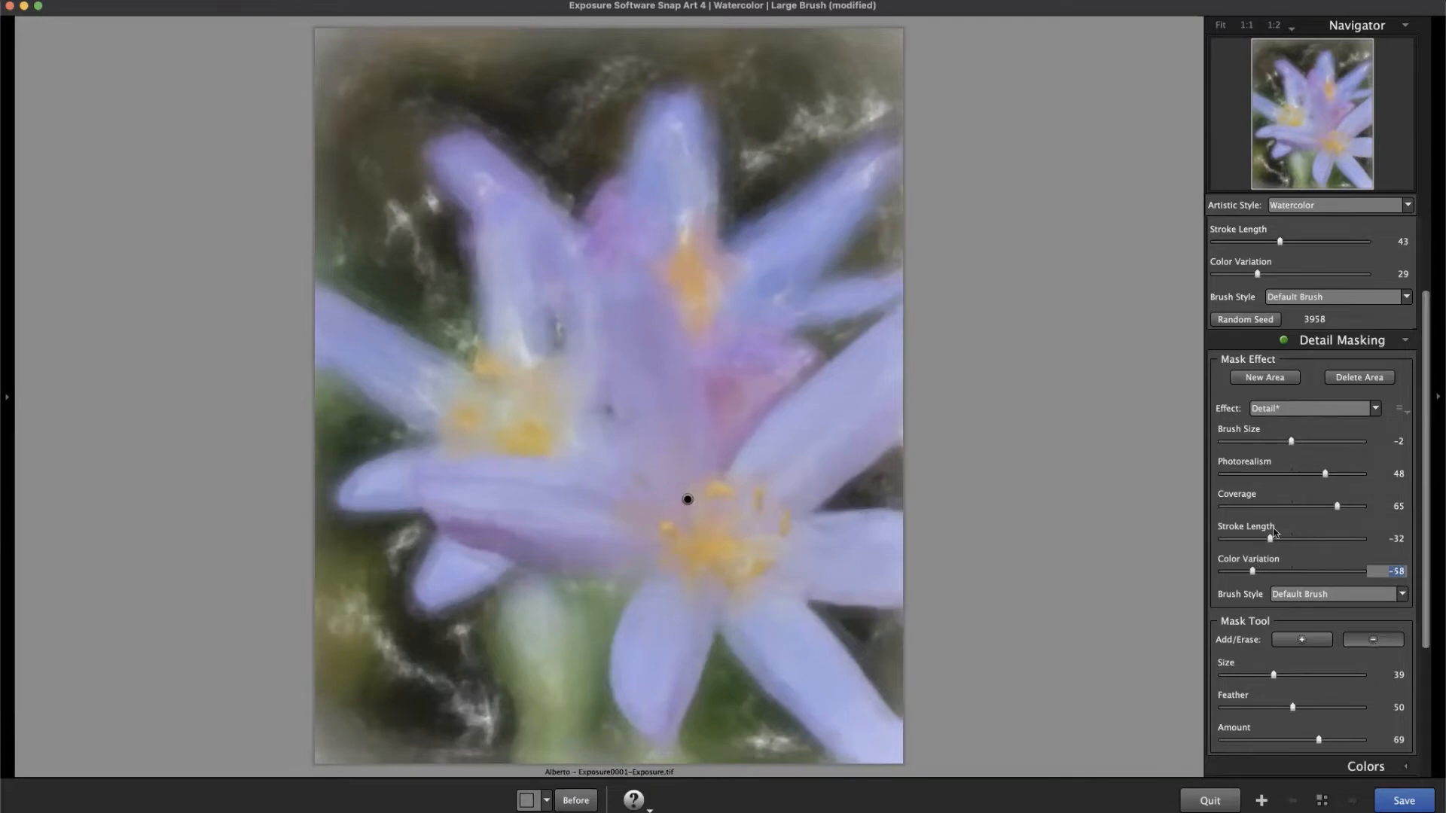
drag(1273, 540, 1309, 541)
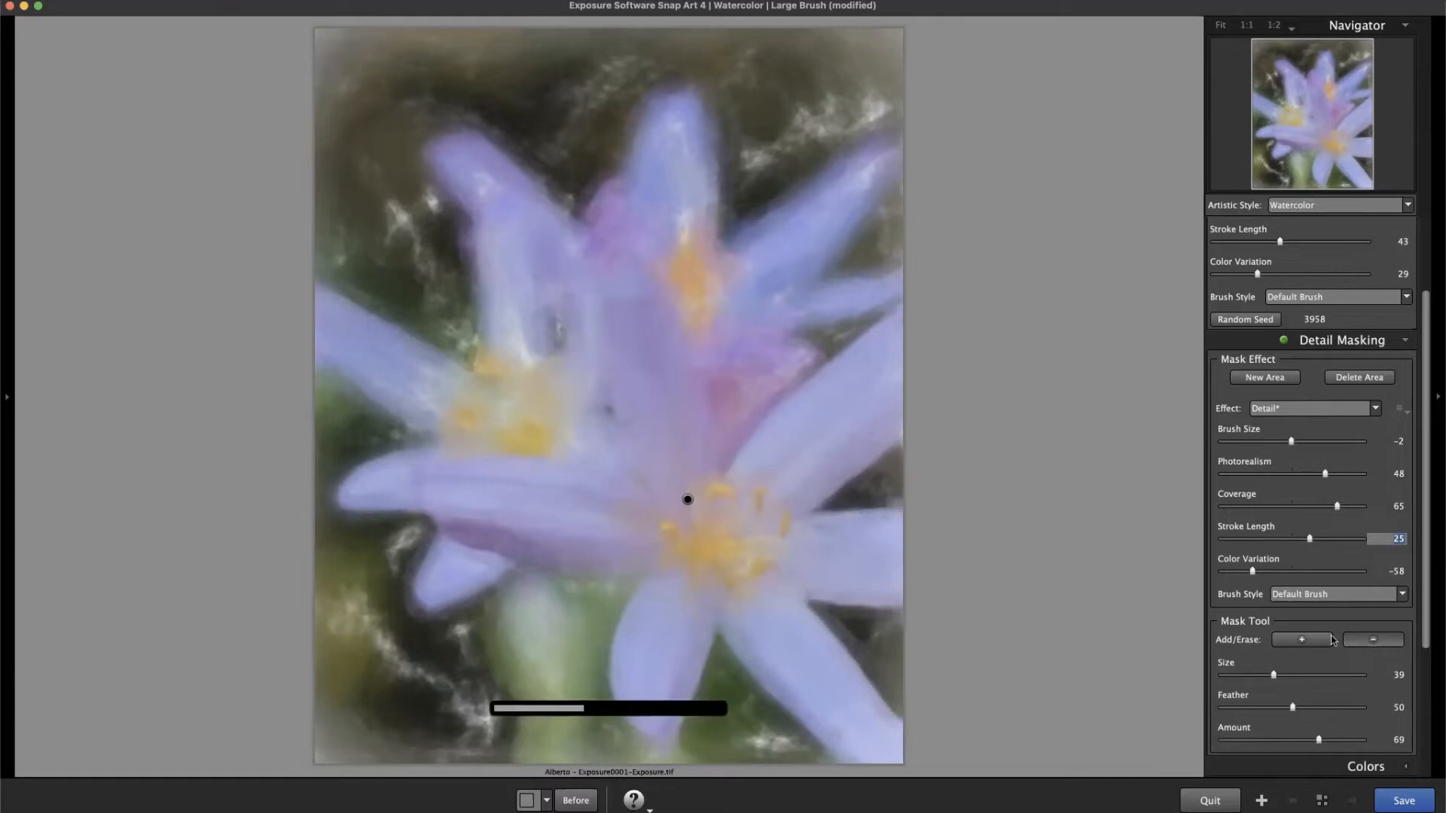
Add another detail mask area and review its Effect presets without changing the selection.
mouse_move(1433, 571)
mouse_down()
mouse_move(1435, 702)
mouse_move(1434, 528)
mouse_up()
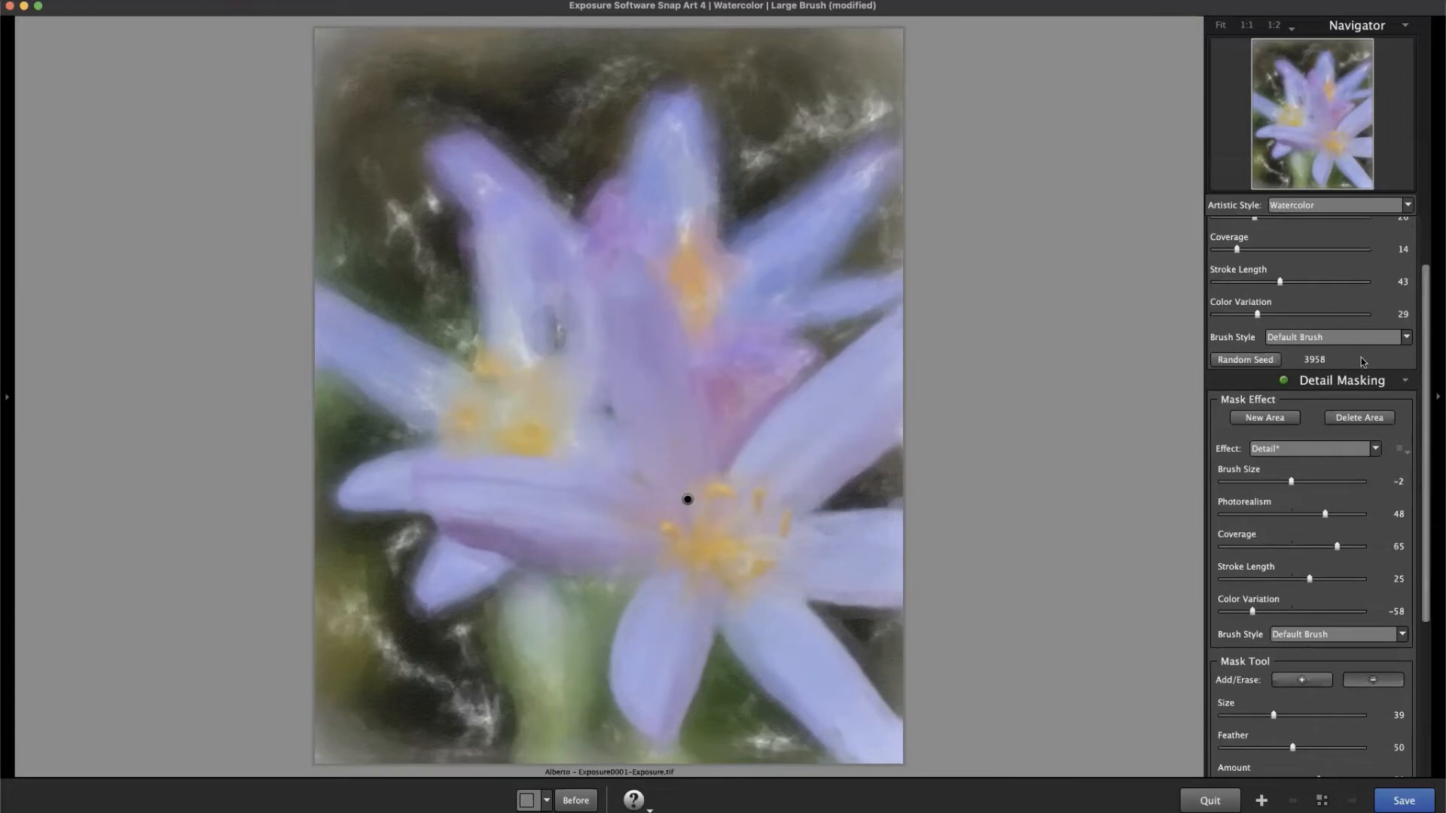
click(1284, 424)
click(1305, 449)
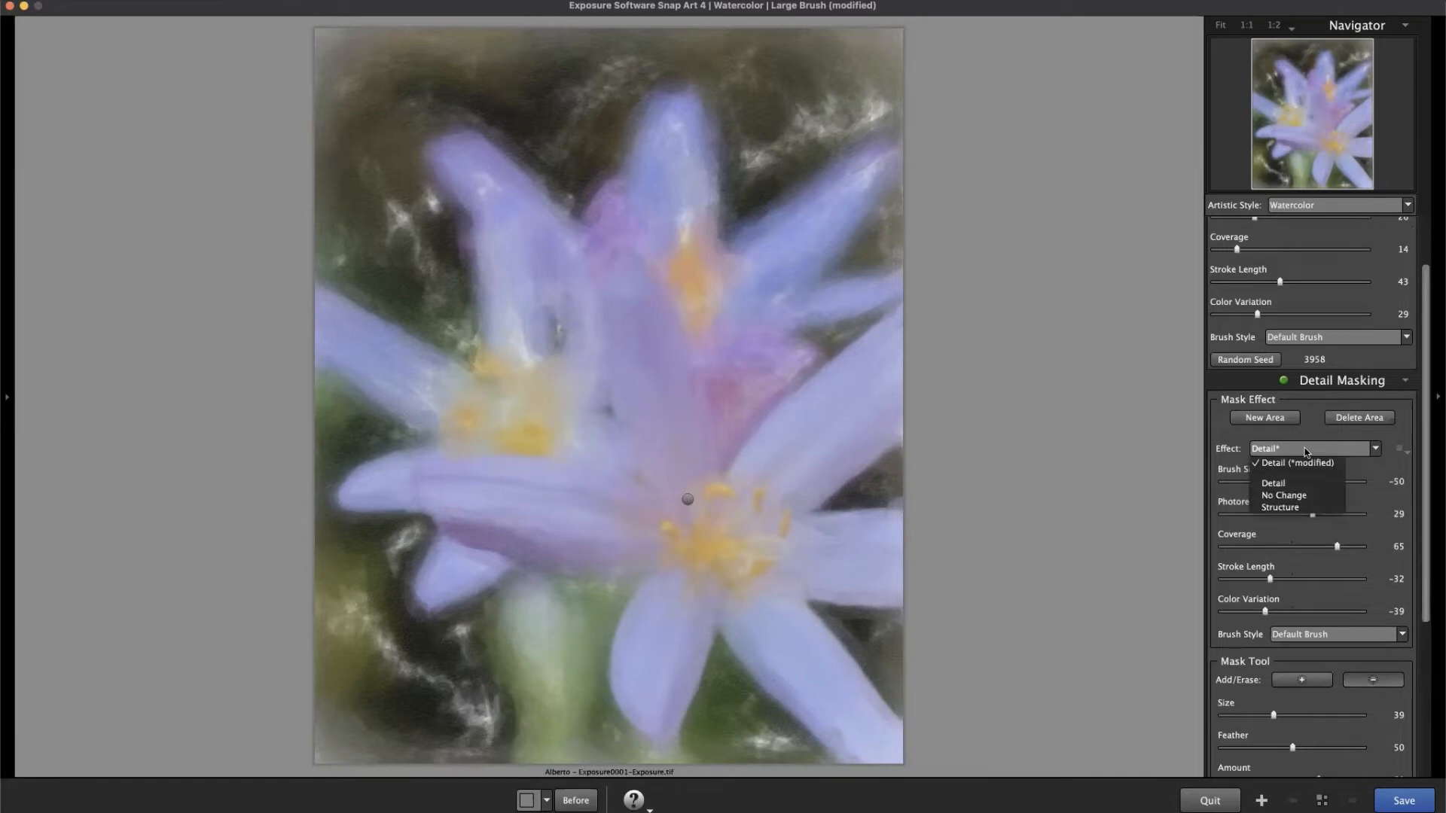
click(1292, 453)
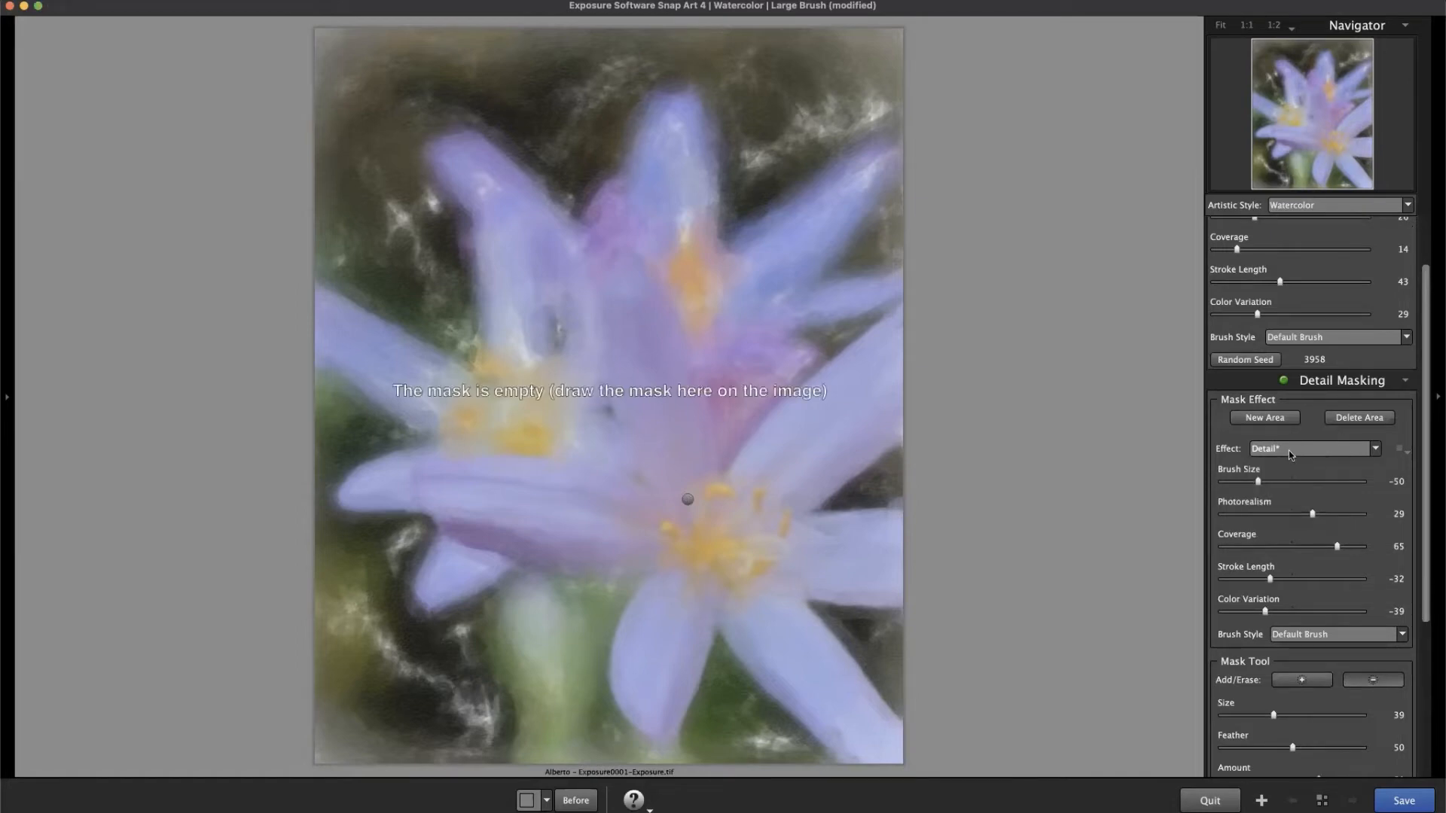
click(1284, 449)
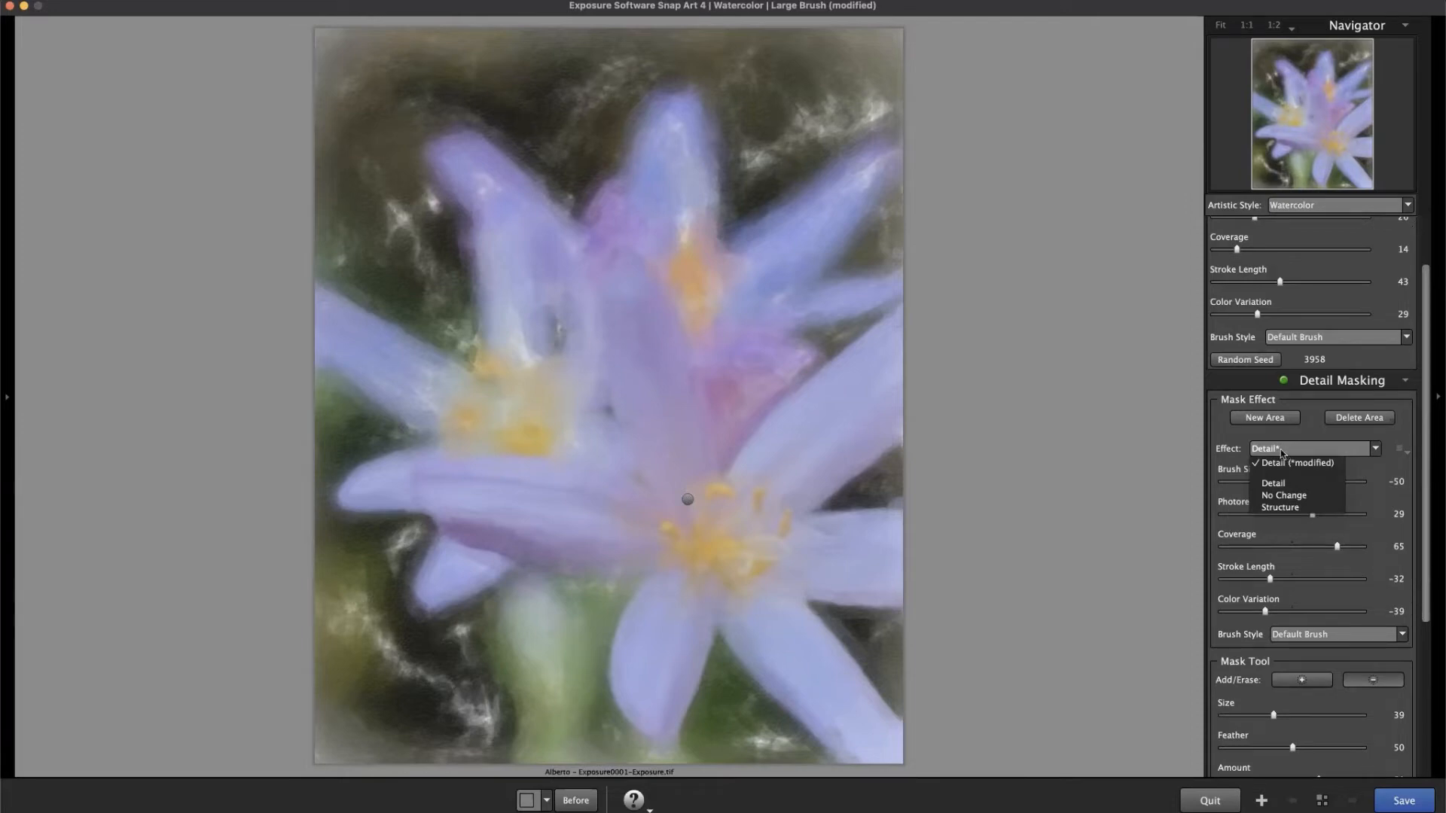
click(1282, 453)
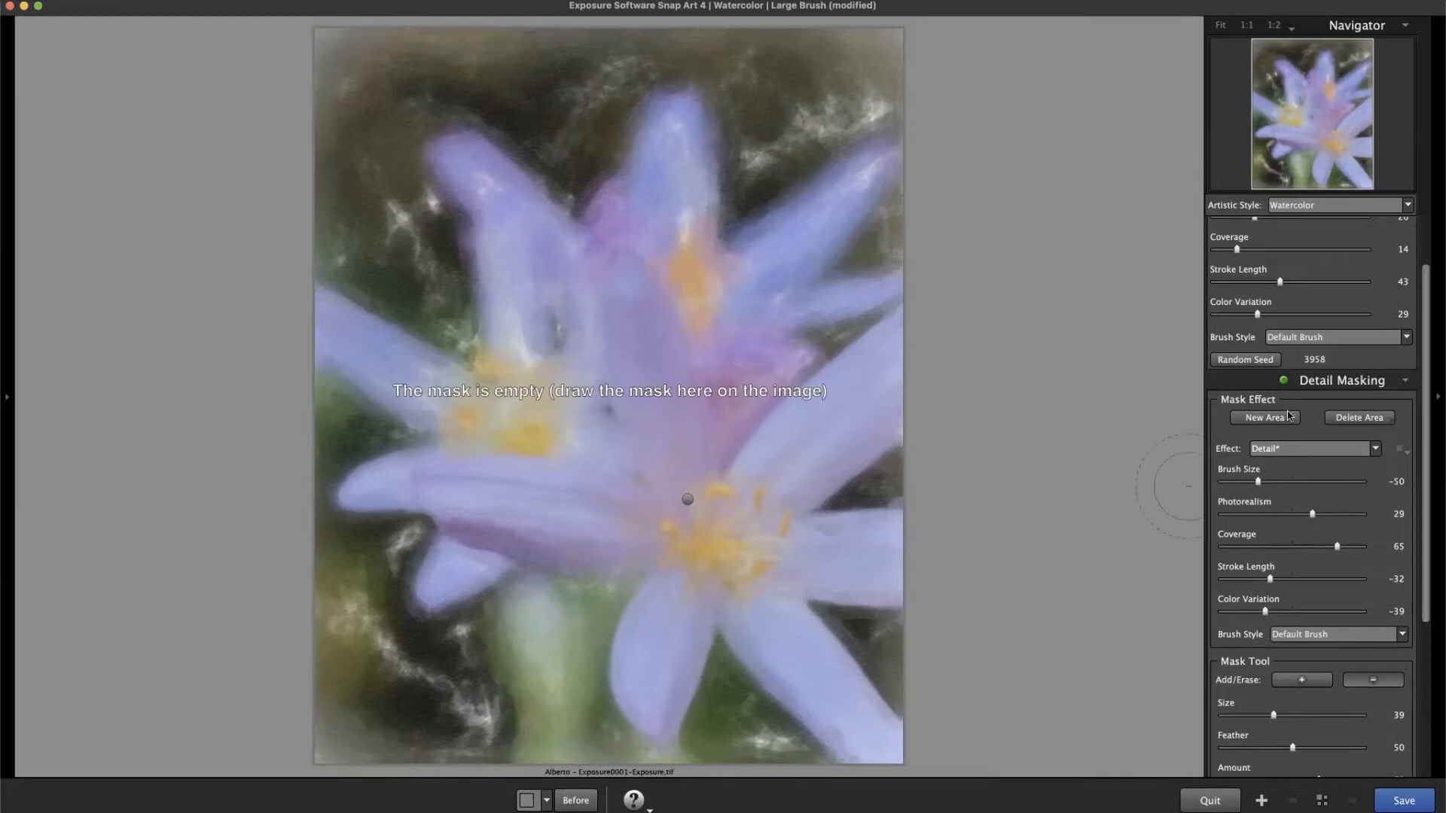
Set the new mask area's Brush Size to -72, Photorealism to 66, Coverage to 79, Stroke Length to -64 and Color Variation to -86.
click(1284, 420)
click(1254, 482)
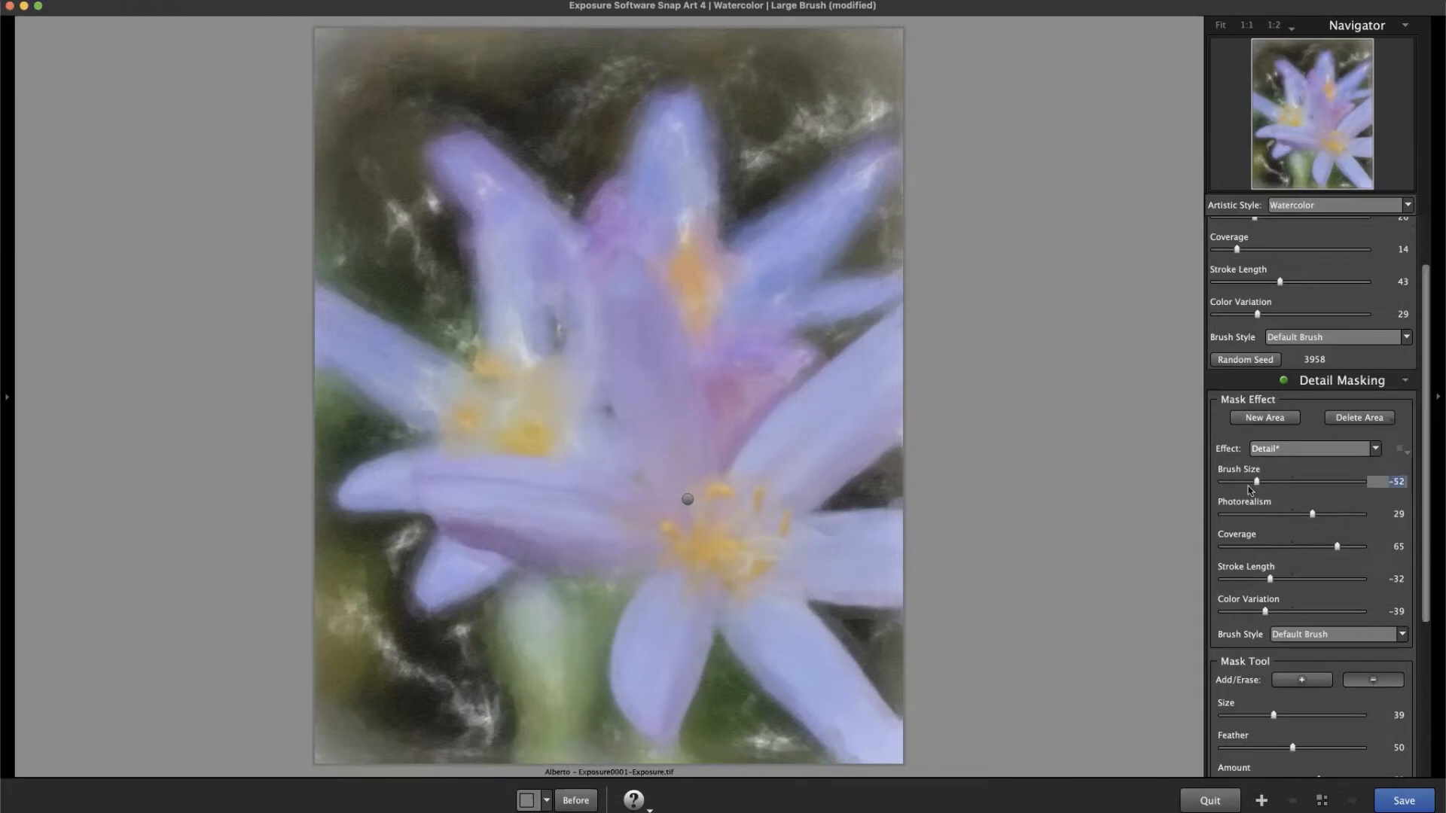
click(1336, 515)
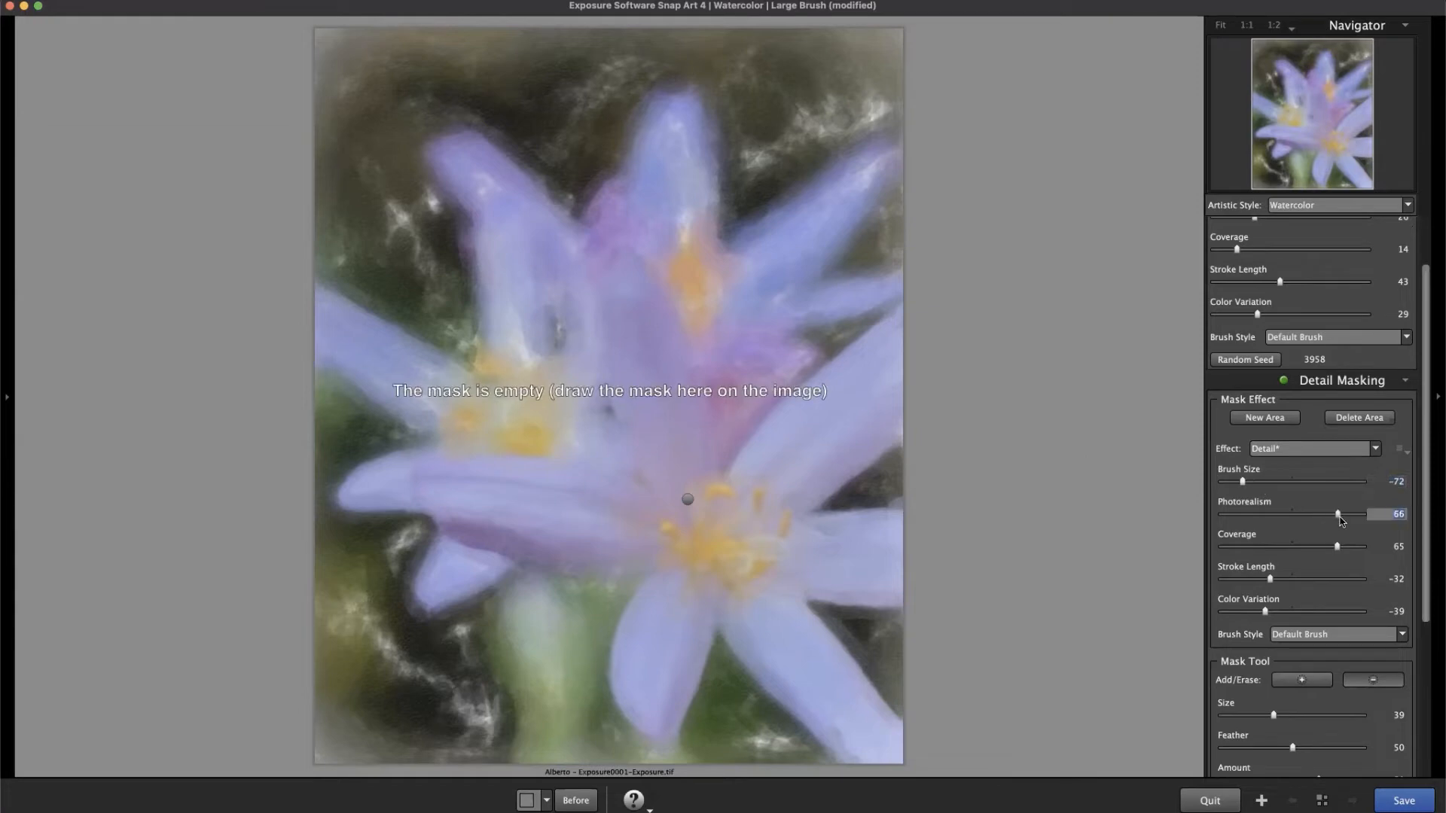
click(1346, 547)
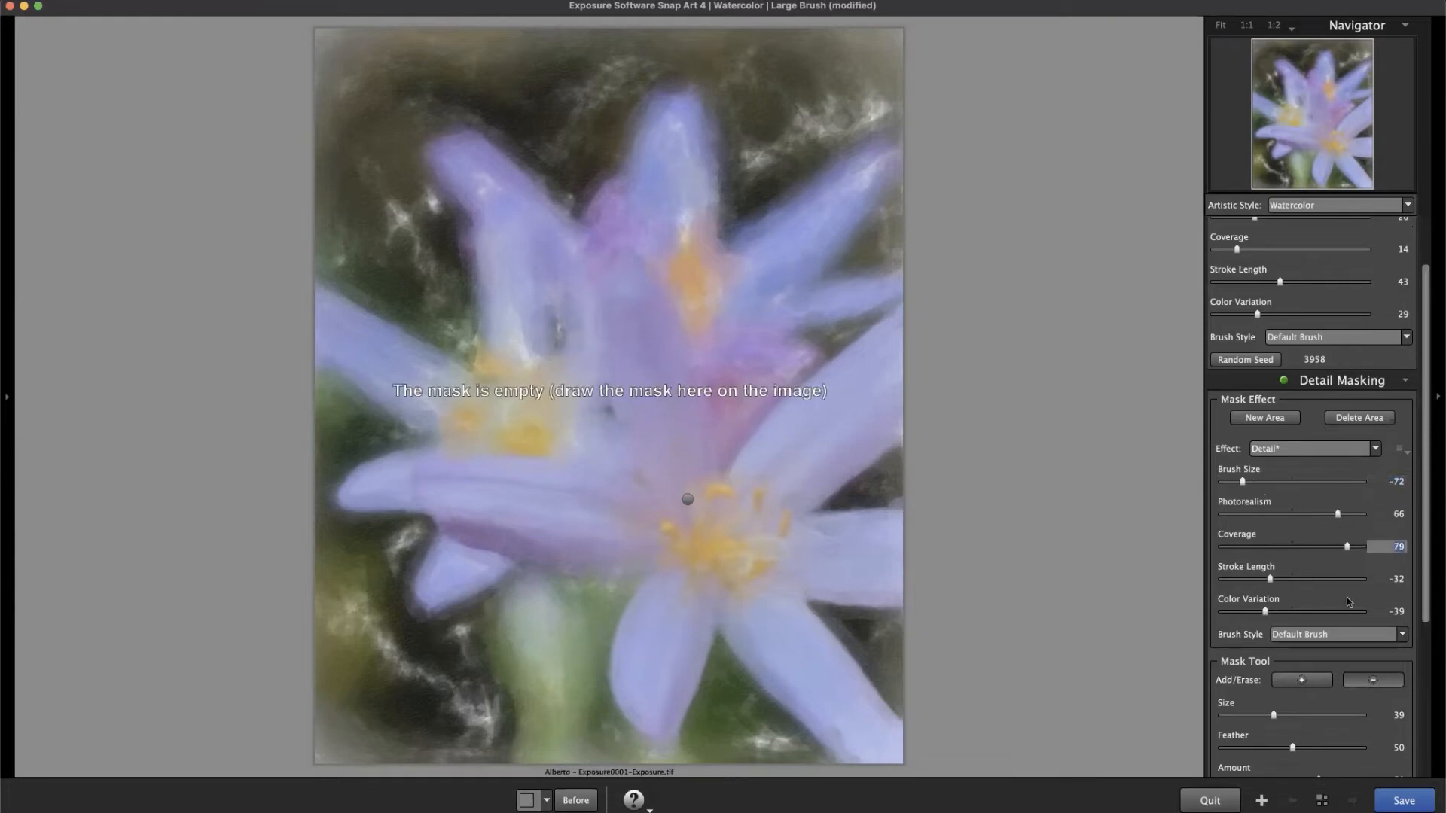
click(1248, 582)
click(1233, 611)
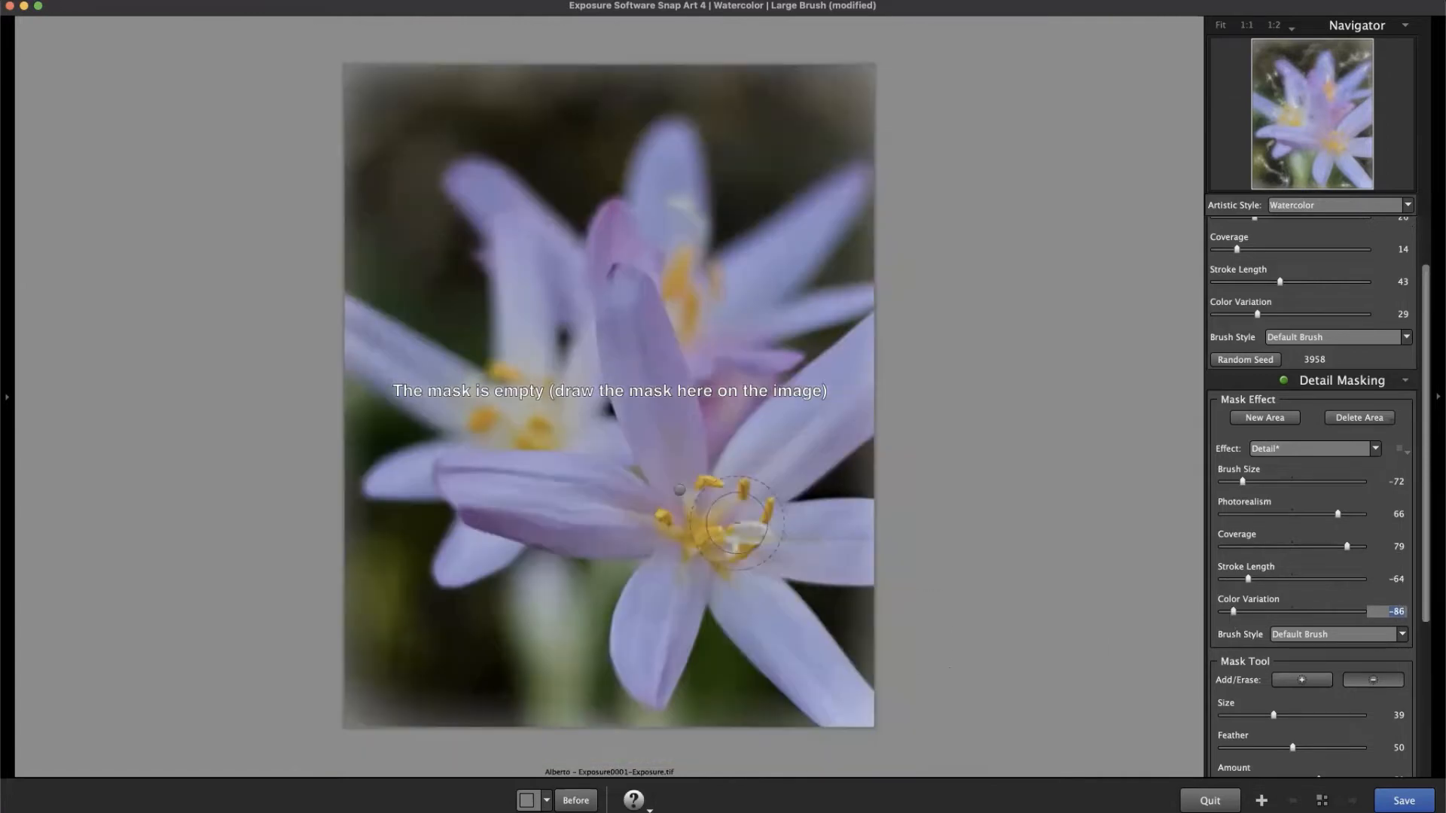
Paint the new detail mask over the front flower's yellow stamens and trim around them with the mask eraser.
scroll(737, 525, up, 5)
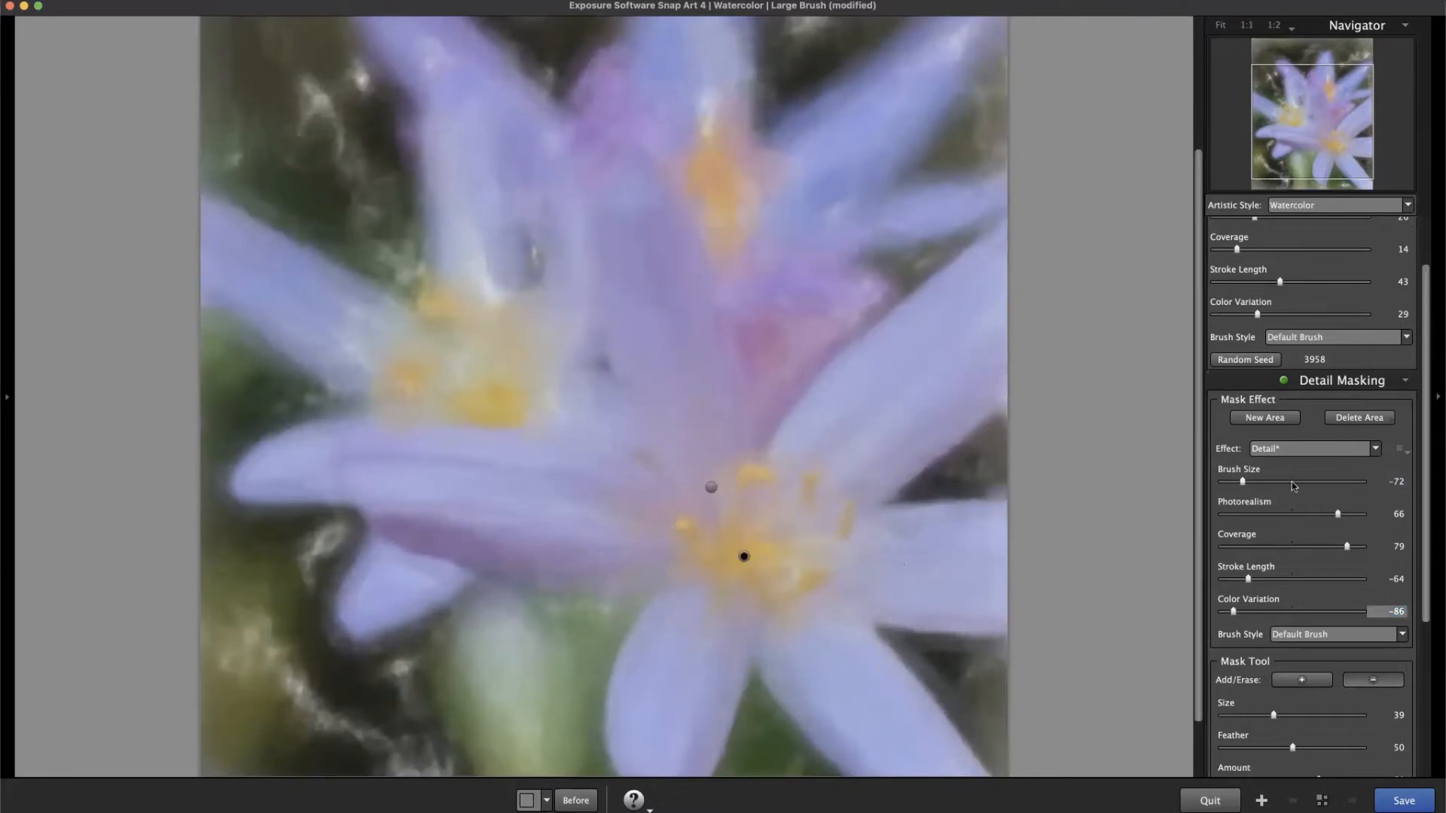
click(1365, 683)
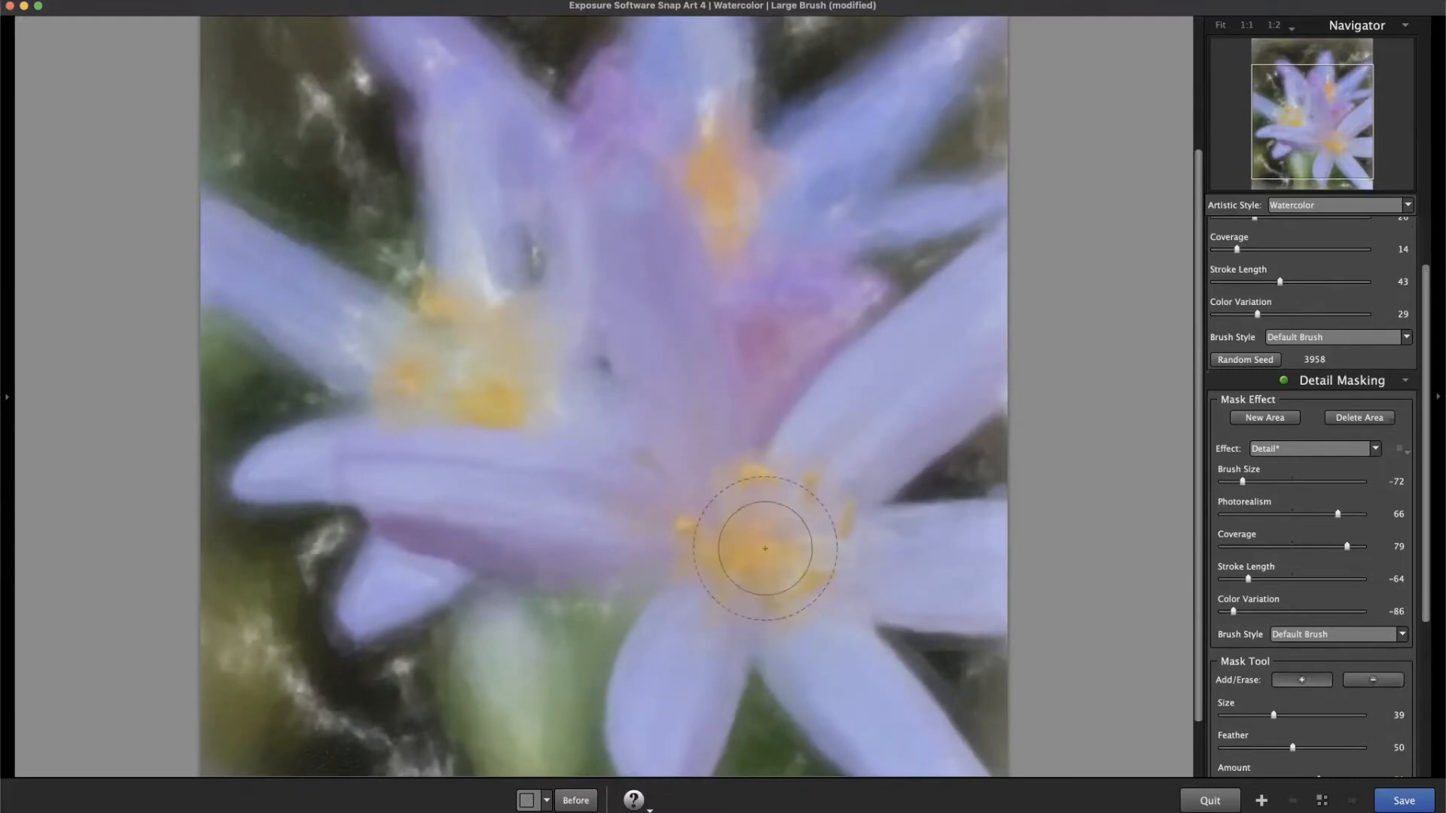
mouse_move(765, 548)
mouse_down()
mouse_move(778, 507)
mouse_move(757, 496)
mouse_move(710, 525)
mouse_move(703, 590)
mouse_move(809, 604)
mouse_move(840, 544)
mouse_move(830, 514)
mouse_move(798, 495)
mouse_move(696, 488)
mouse_move(681, 440)
mouse_up()
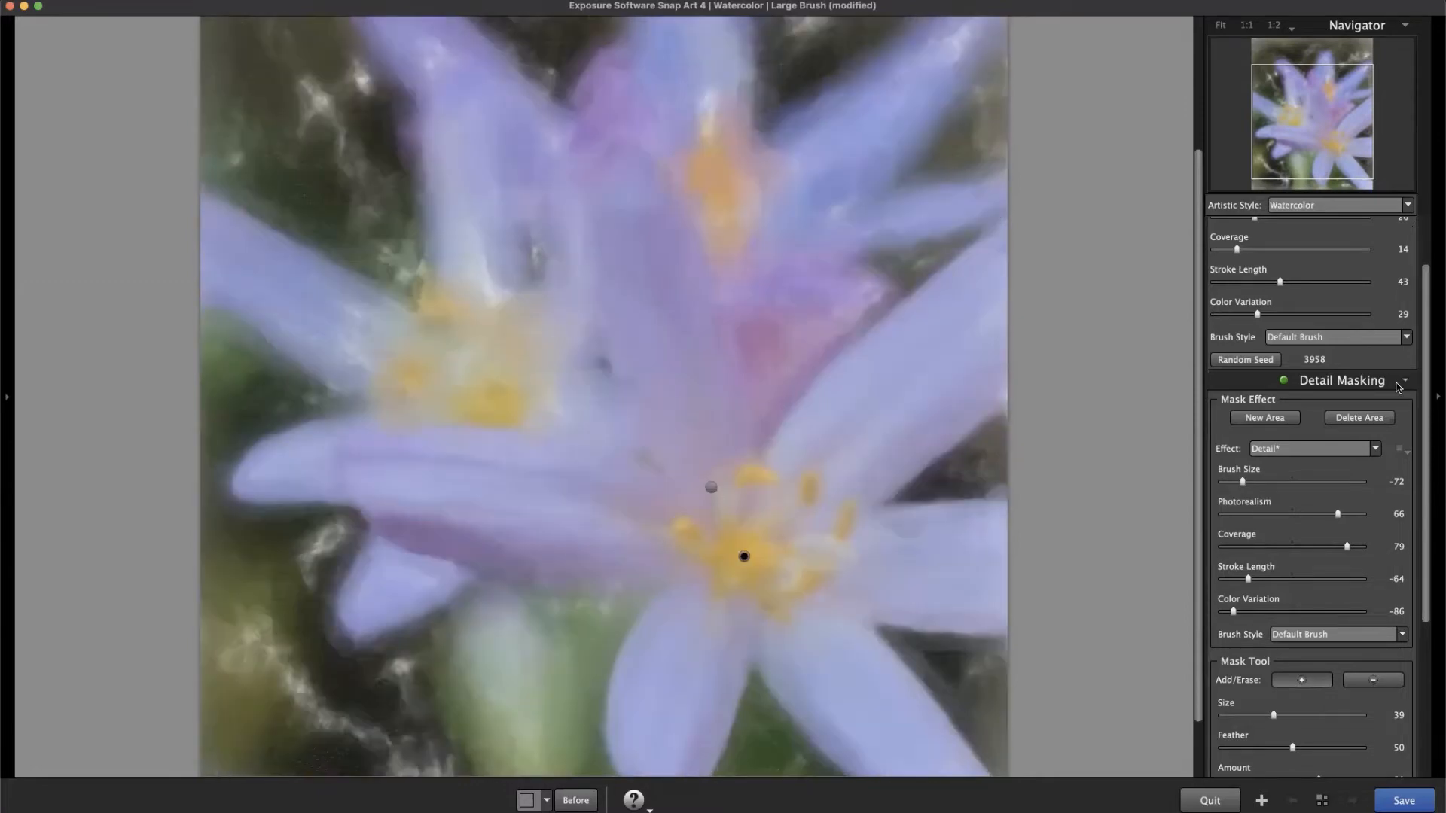
Select the larger flower mask and set its Photorealism to 71 and its Brush Size to -11.
key(space)
mouse_move(713, 489)
click(712, 489)
drag(1333, 516, 1345, 517)
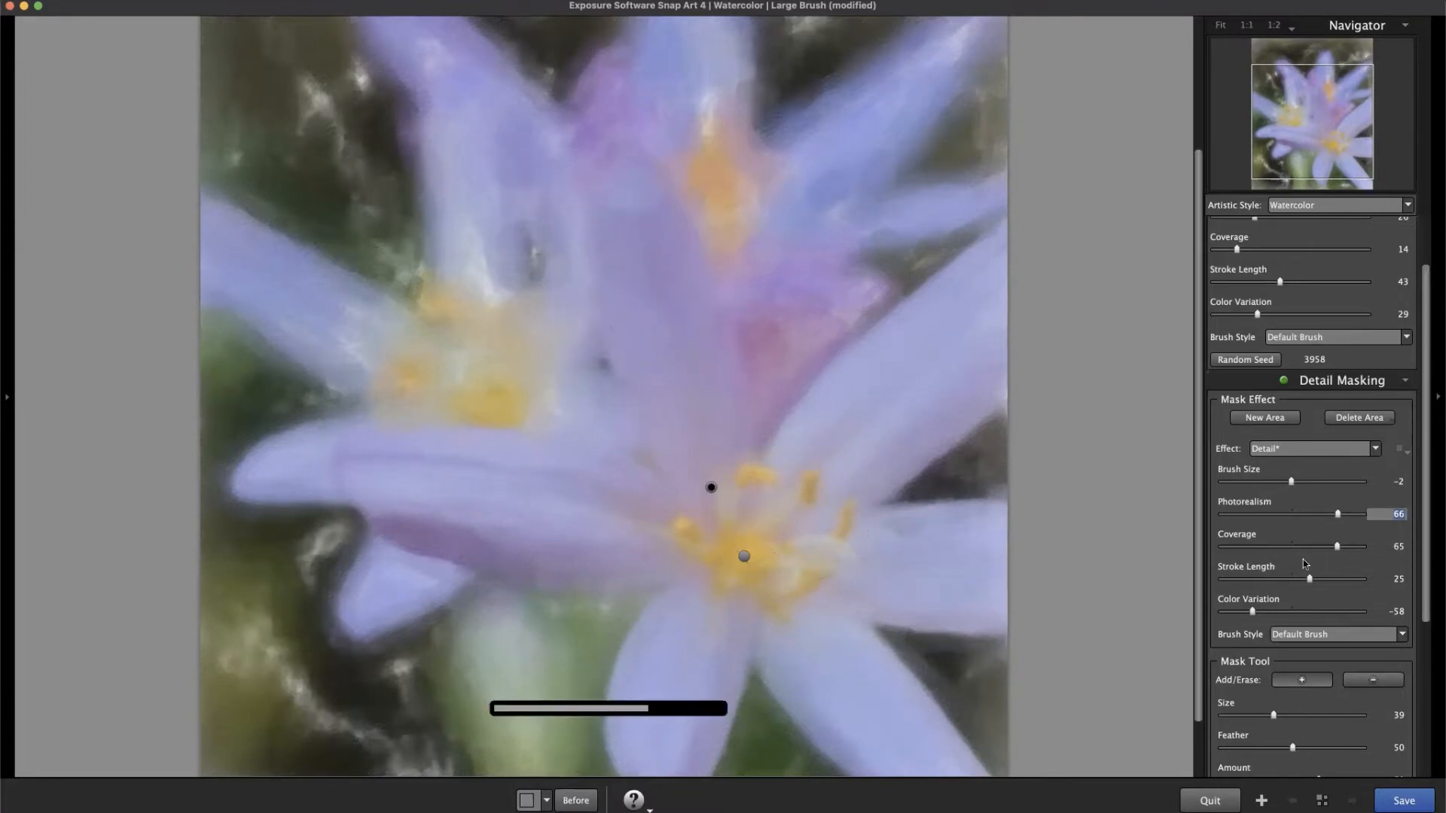
drag(1340, 514, 1343, 514)
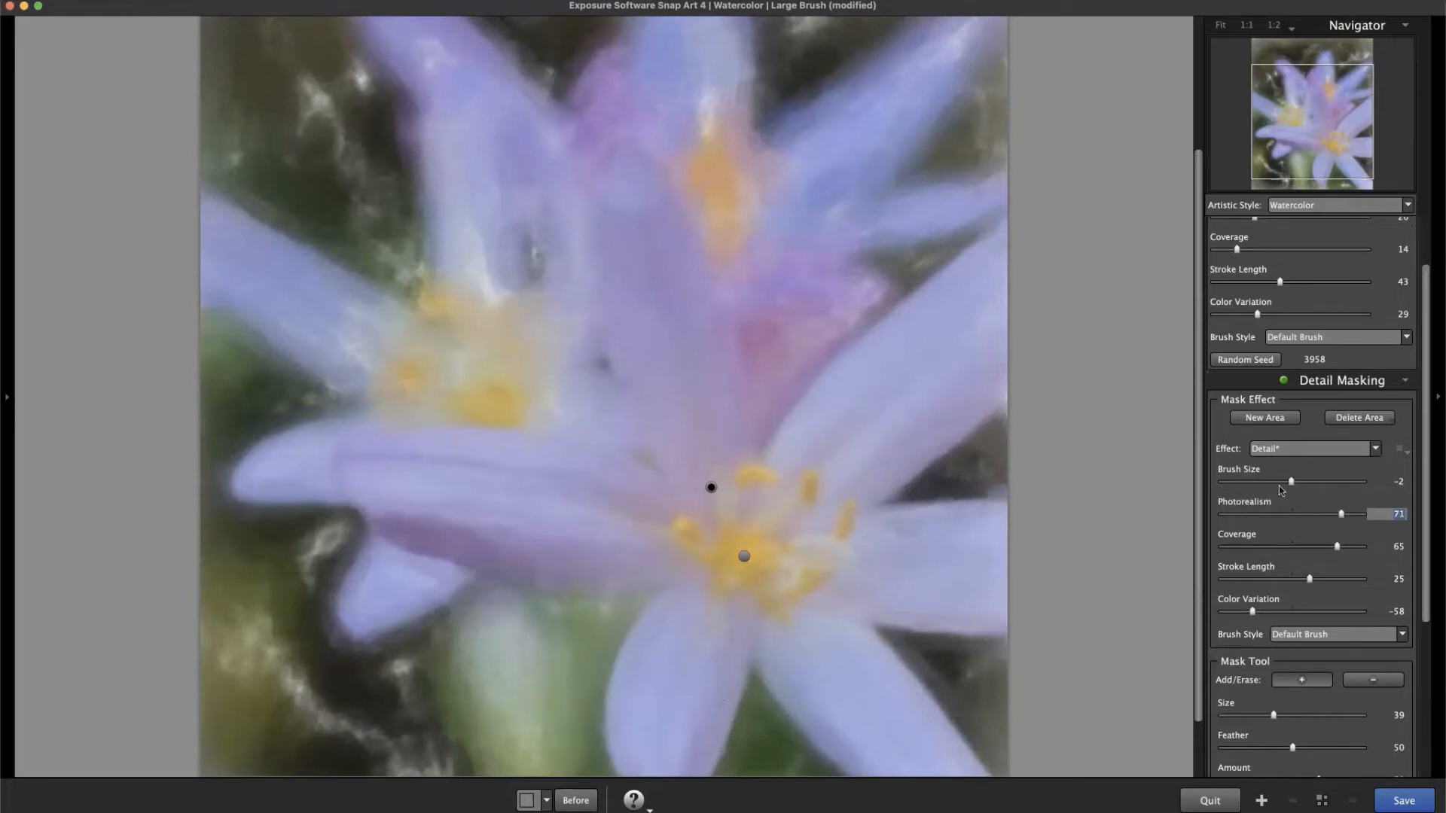
click(1286, 483)
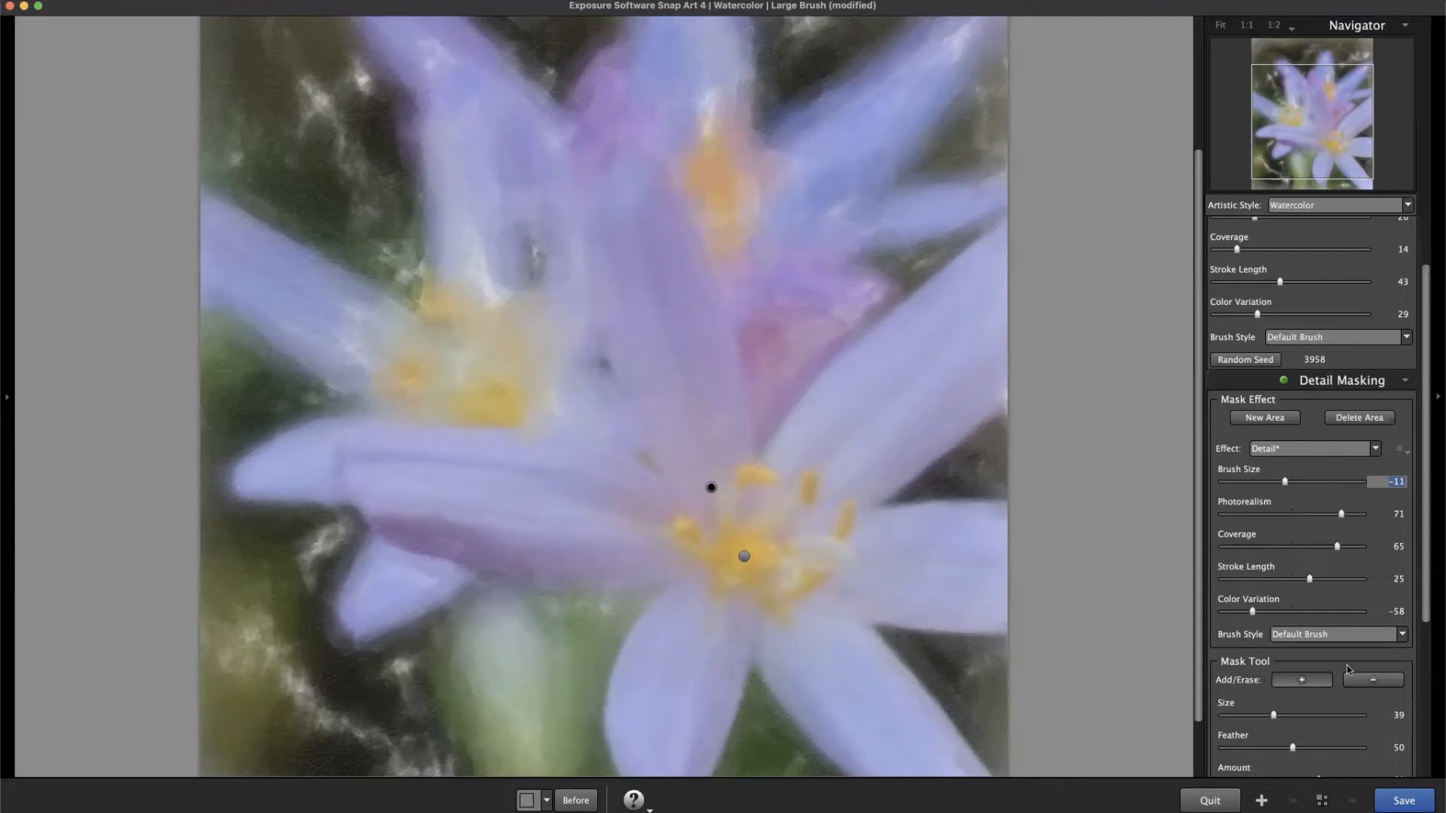
Erase the flower mask from the background between the petals on the flower's left side.
click(1375, 682)
mouse_move(708, 488)
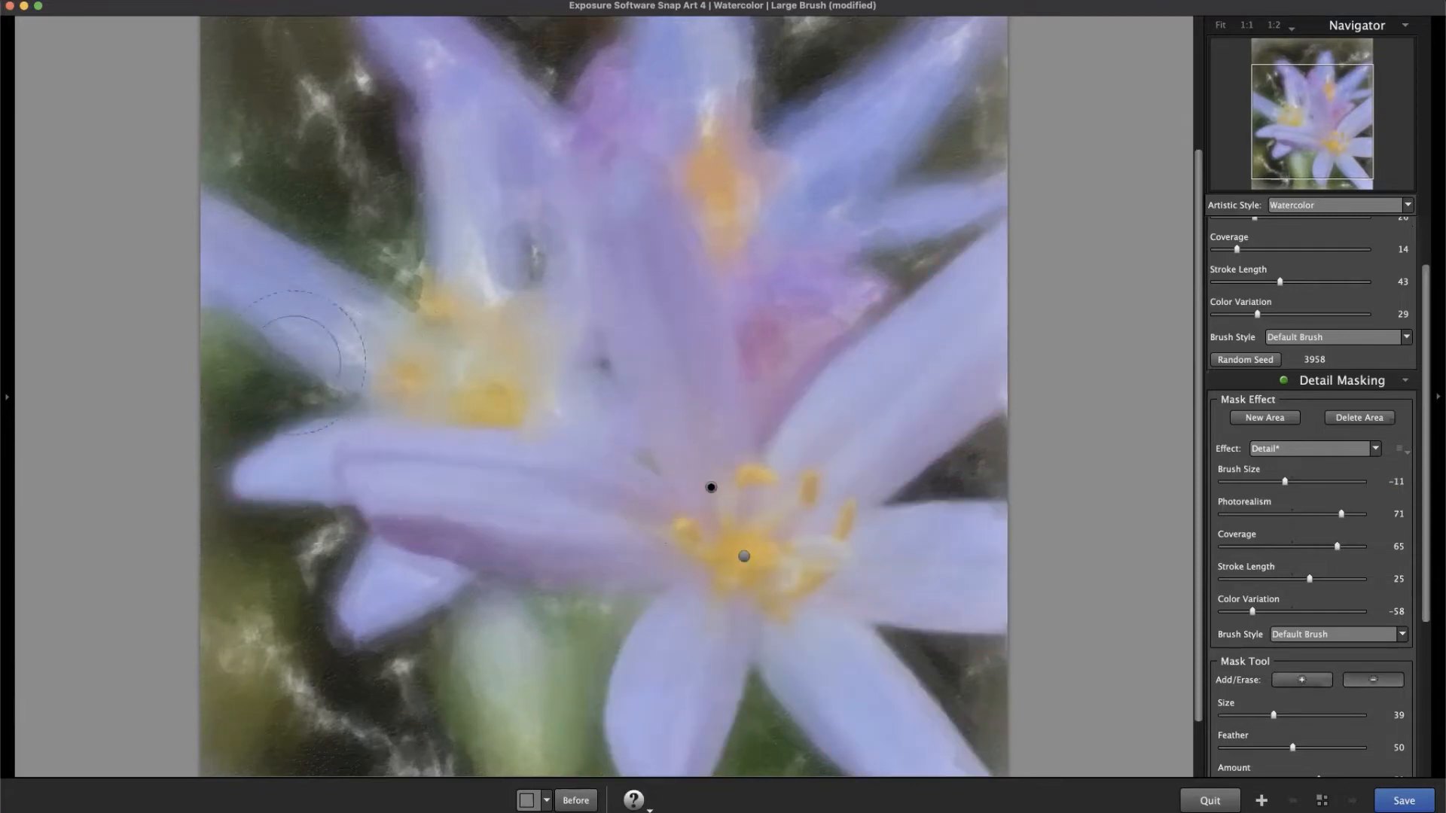
mouse_move(308, 331)
mouse_down()
mouse_move(281, 461)
mouse_move(302, 552)
mouse_move(273, 494)
mouse_move(305, 414)
mouse_move(279, 444)
mouse_move(271, 494)
mouse_up()
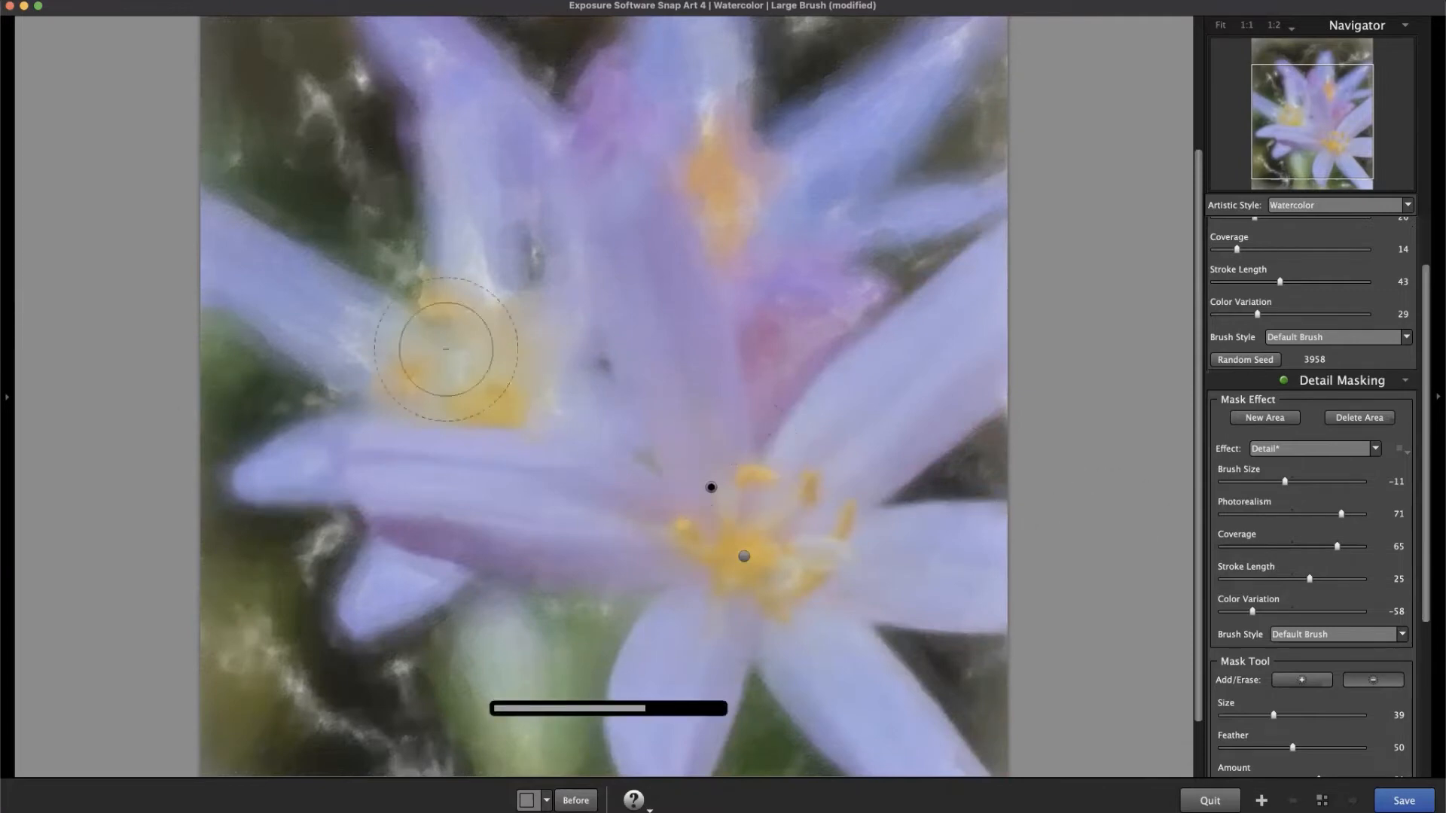
Collapse the Detail Masking and Background settings.
click(1387, 384)
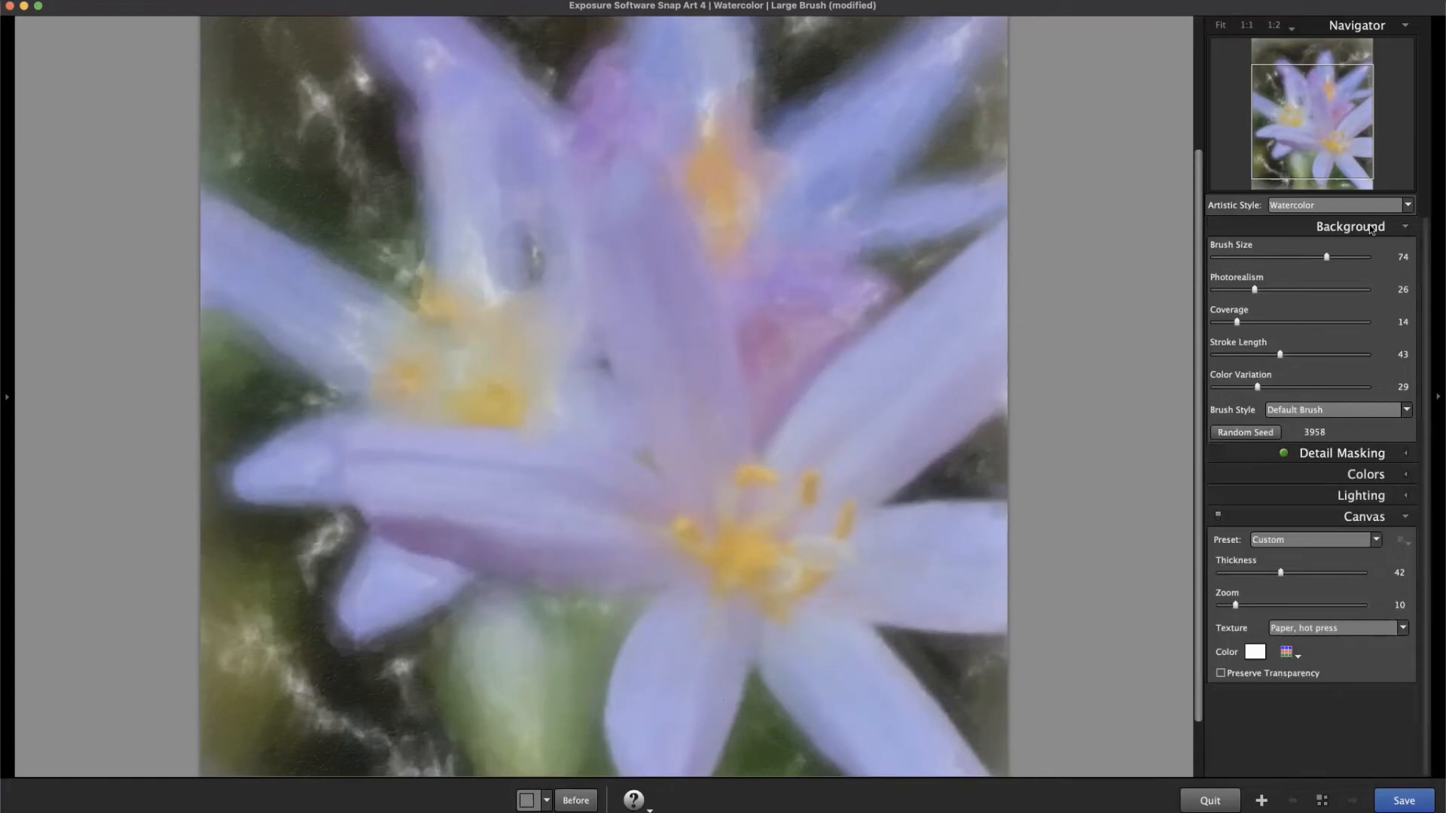
click(1372, 227)
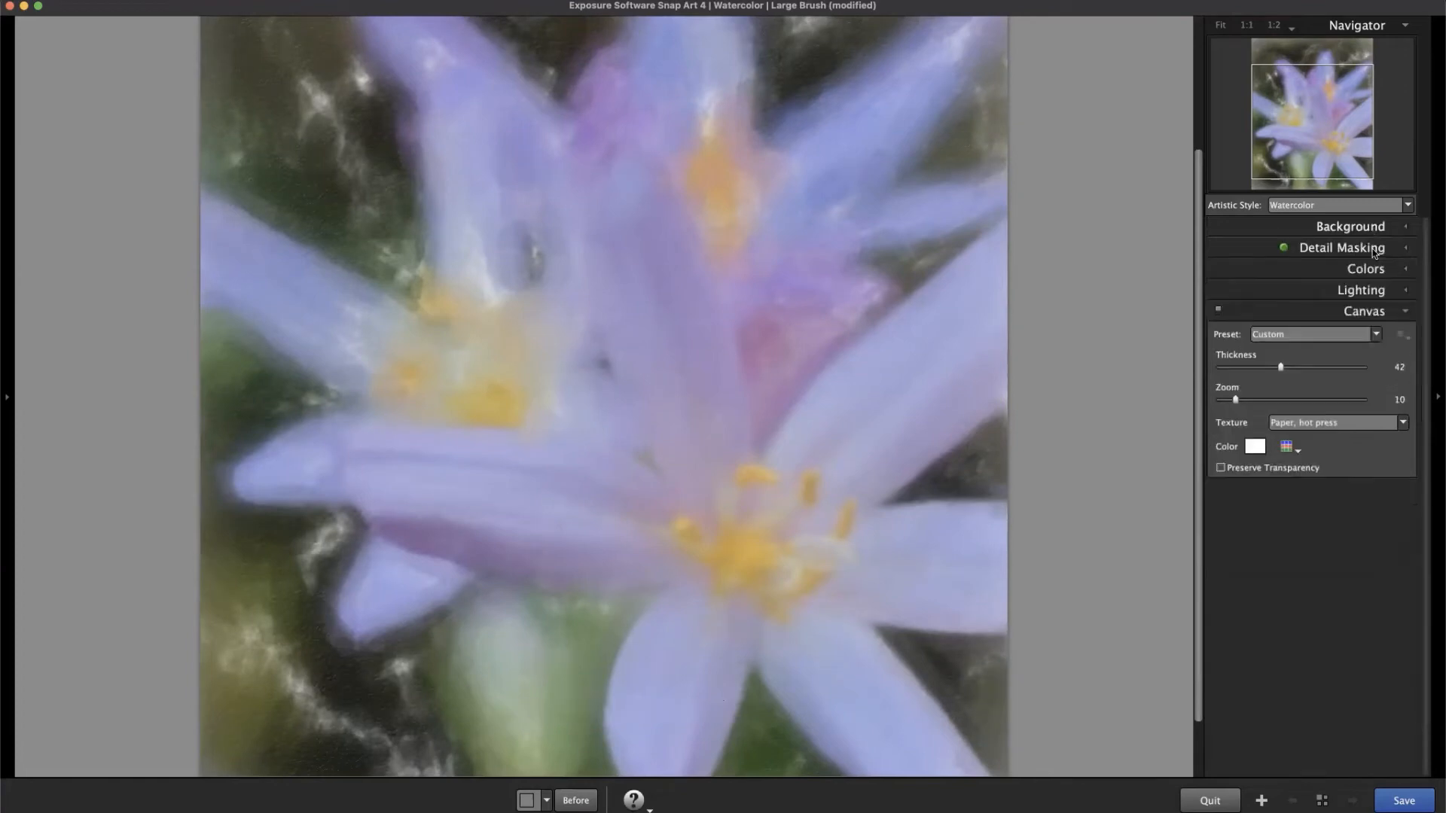
click(876, 519)
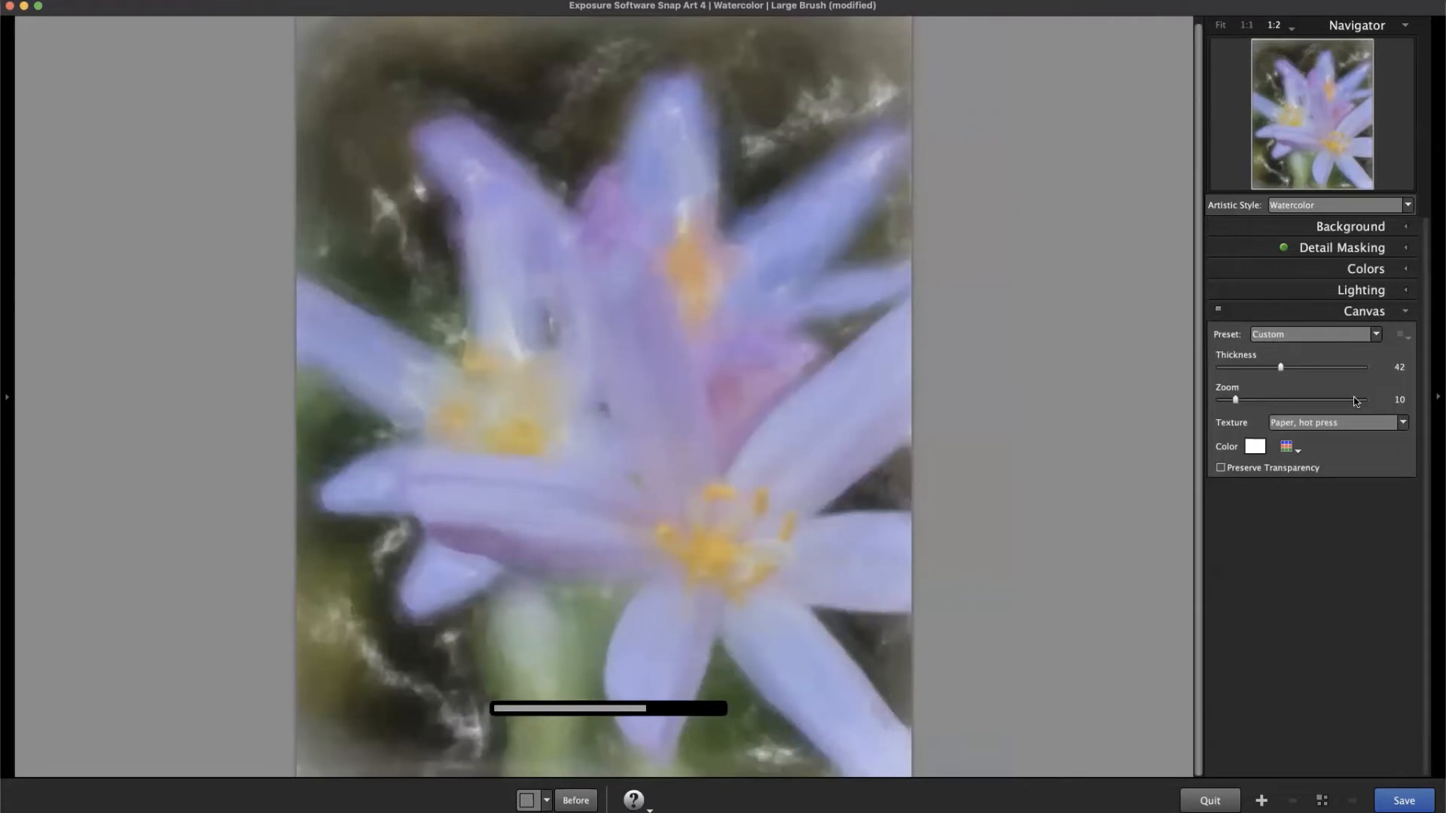
Preview the Colors presets without applying one, and set the color Temperature to 5.
click(1371, 269)
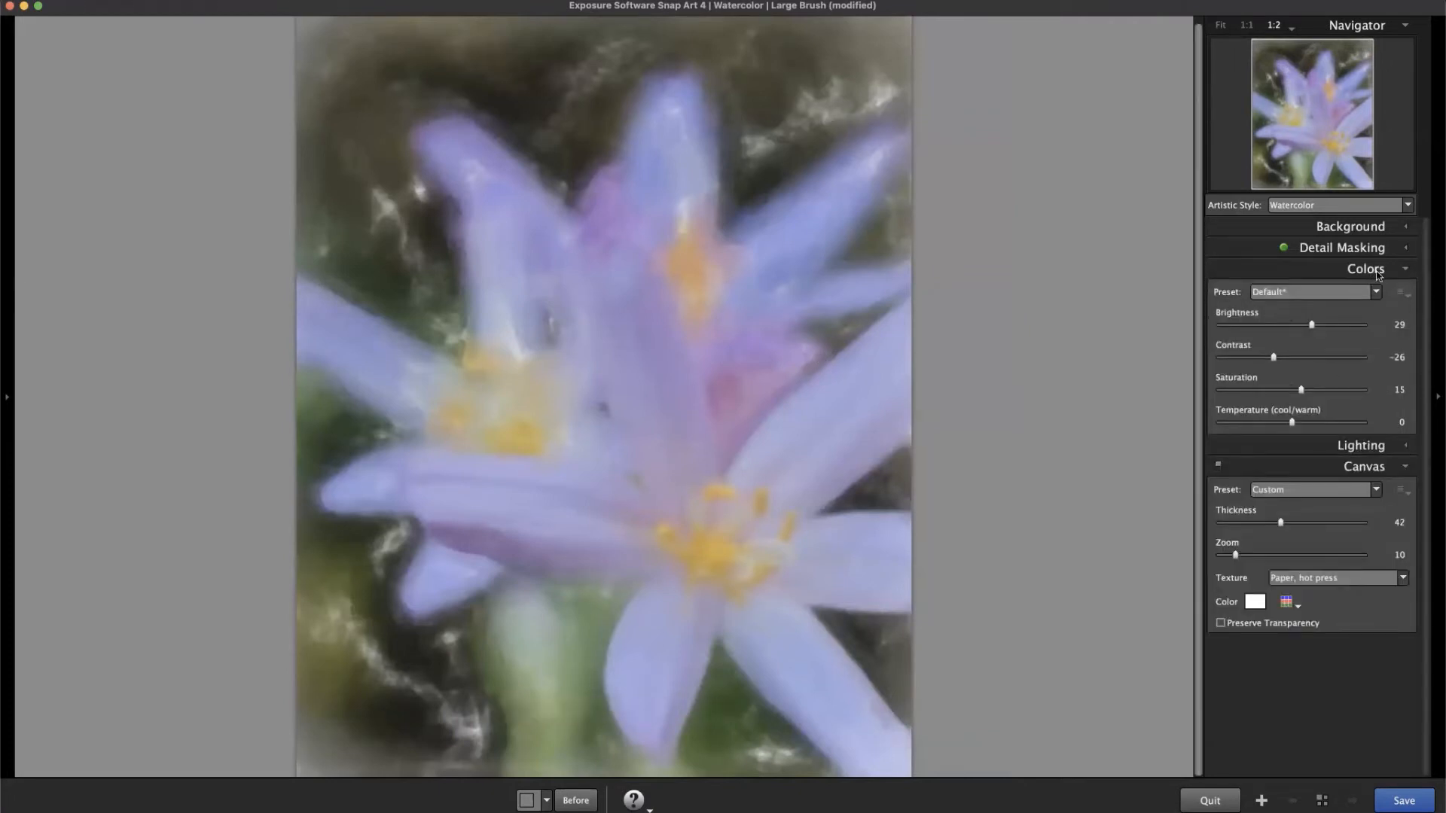
click(1347, 291)
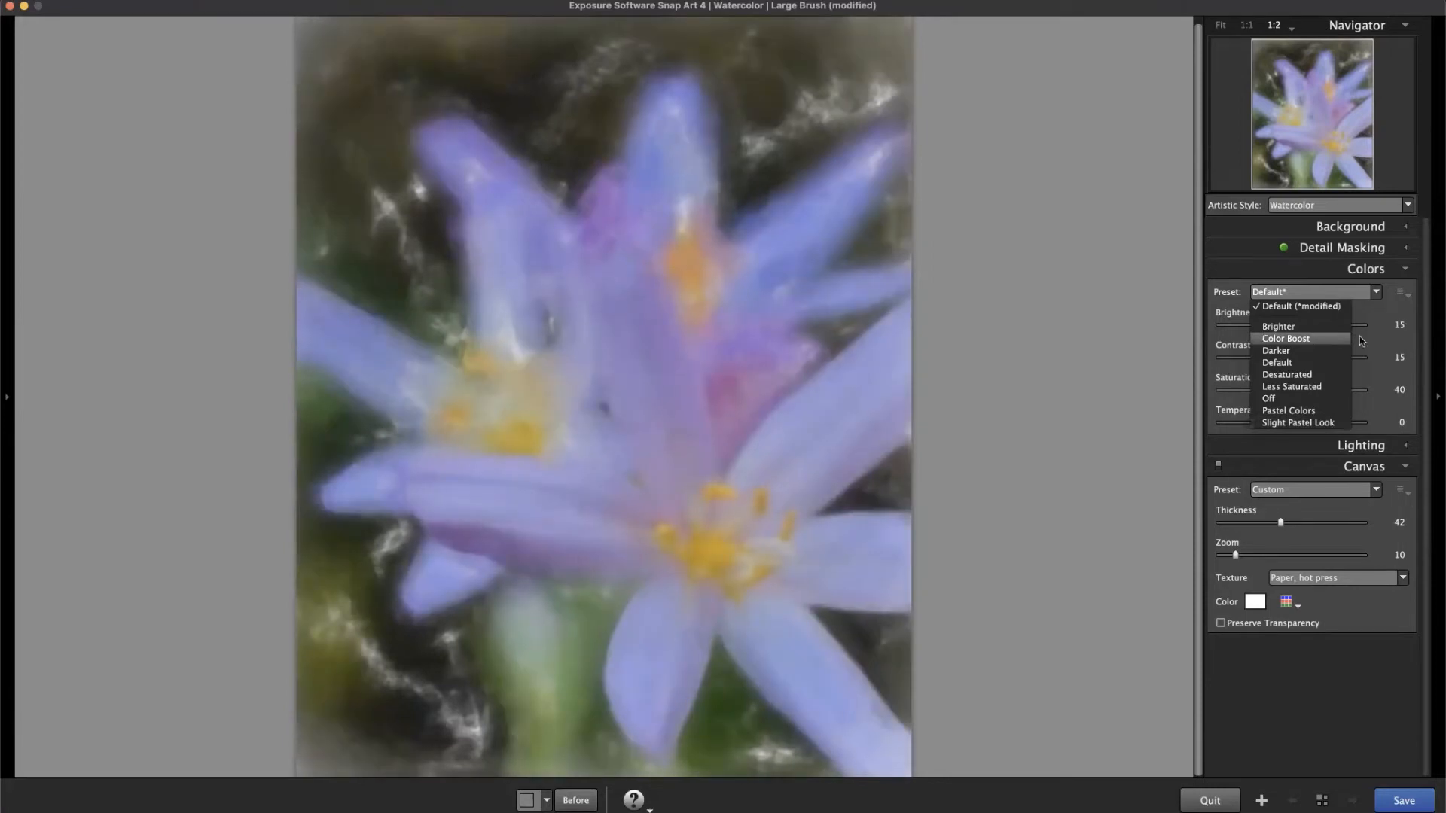
click(1381, 313)
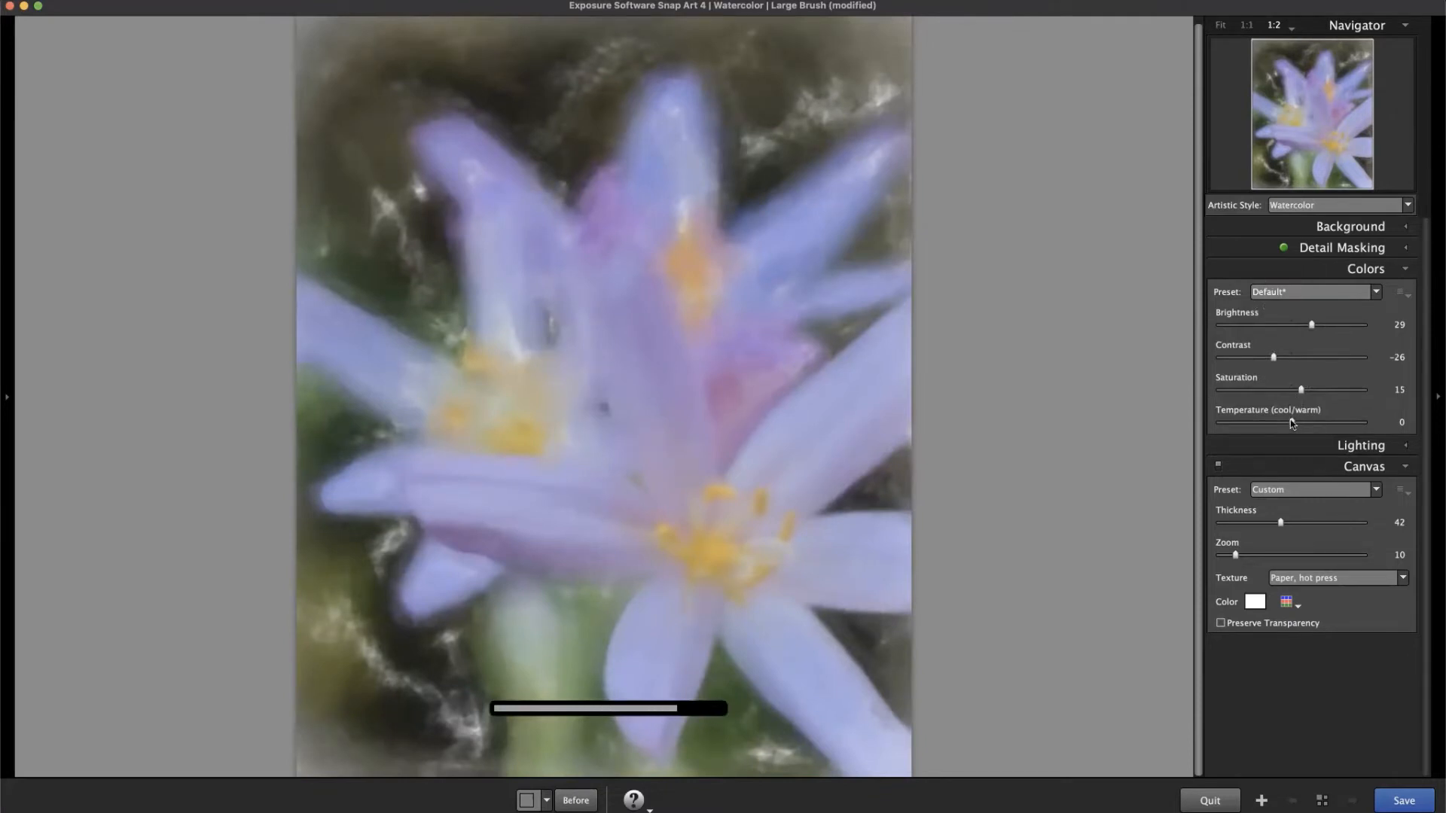
mouse_move(1294, 423)
mouse_down()
mouse_move(1267, 426)
mouse_move(1319, 427)
mouse_move(1286, 420)
mouse_move(1298, 425)
mouse_up()
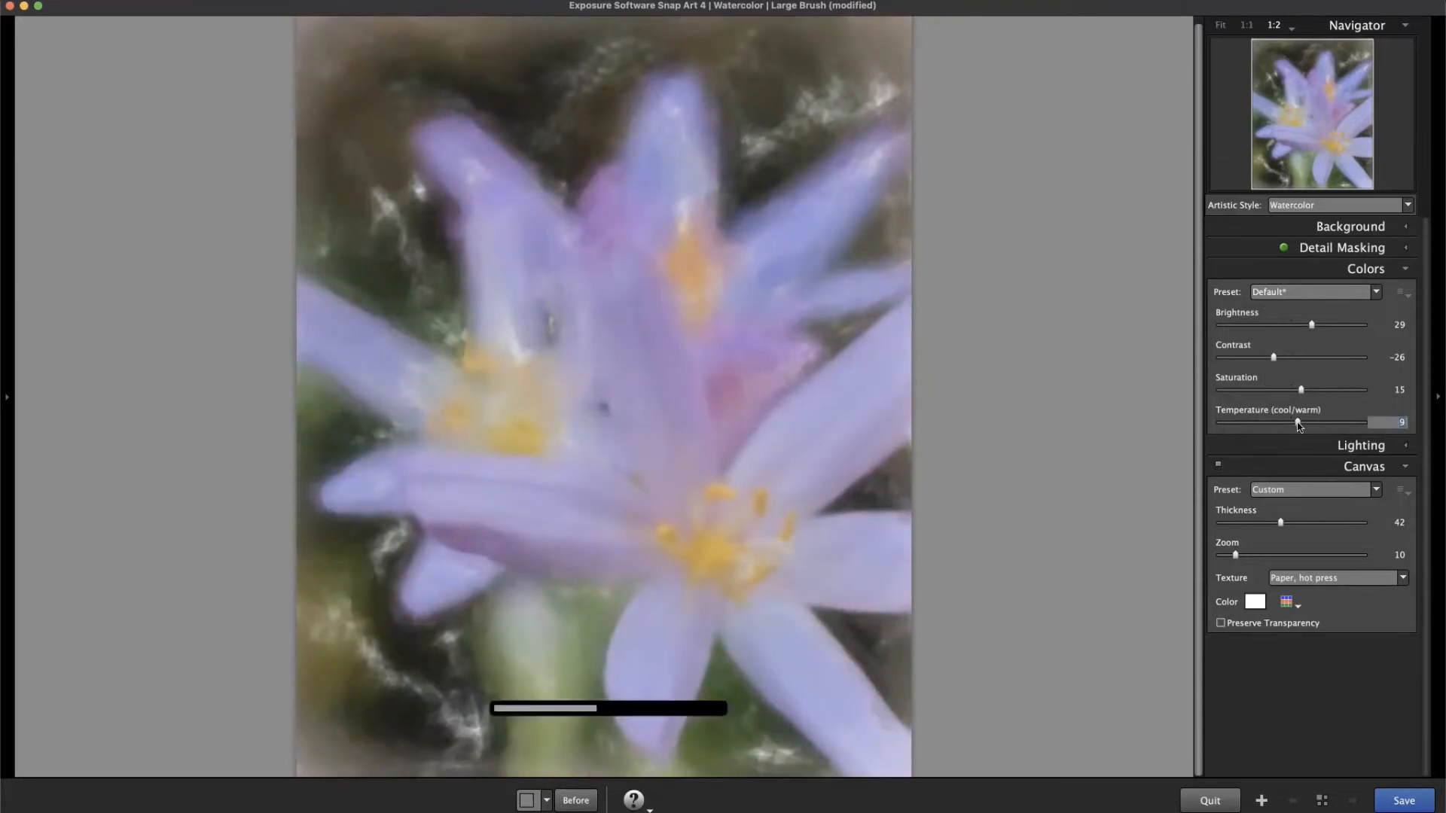
drag(1298, 426, 1296, 426)
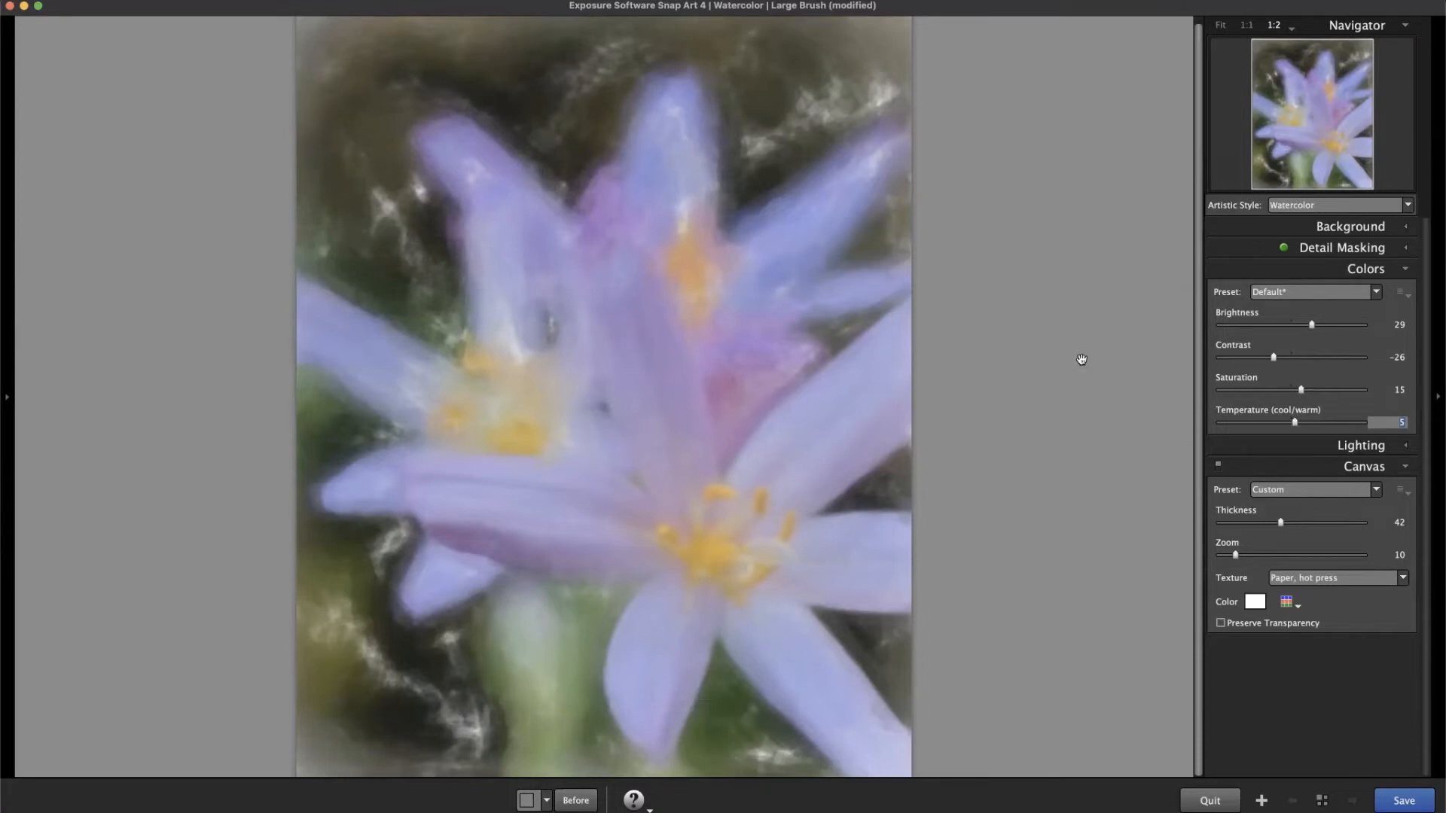
Compare the watercolor rendering with the original photo several times.
click(1081, 383)
click(1041, 462)
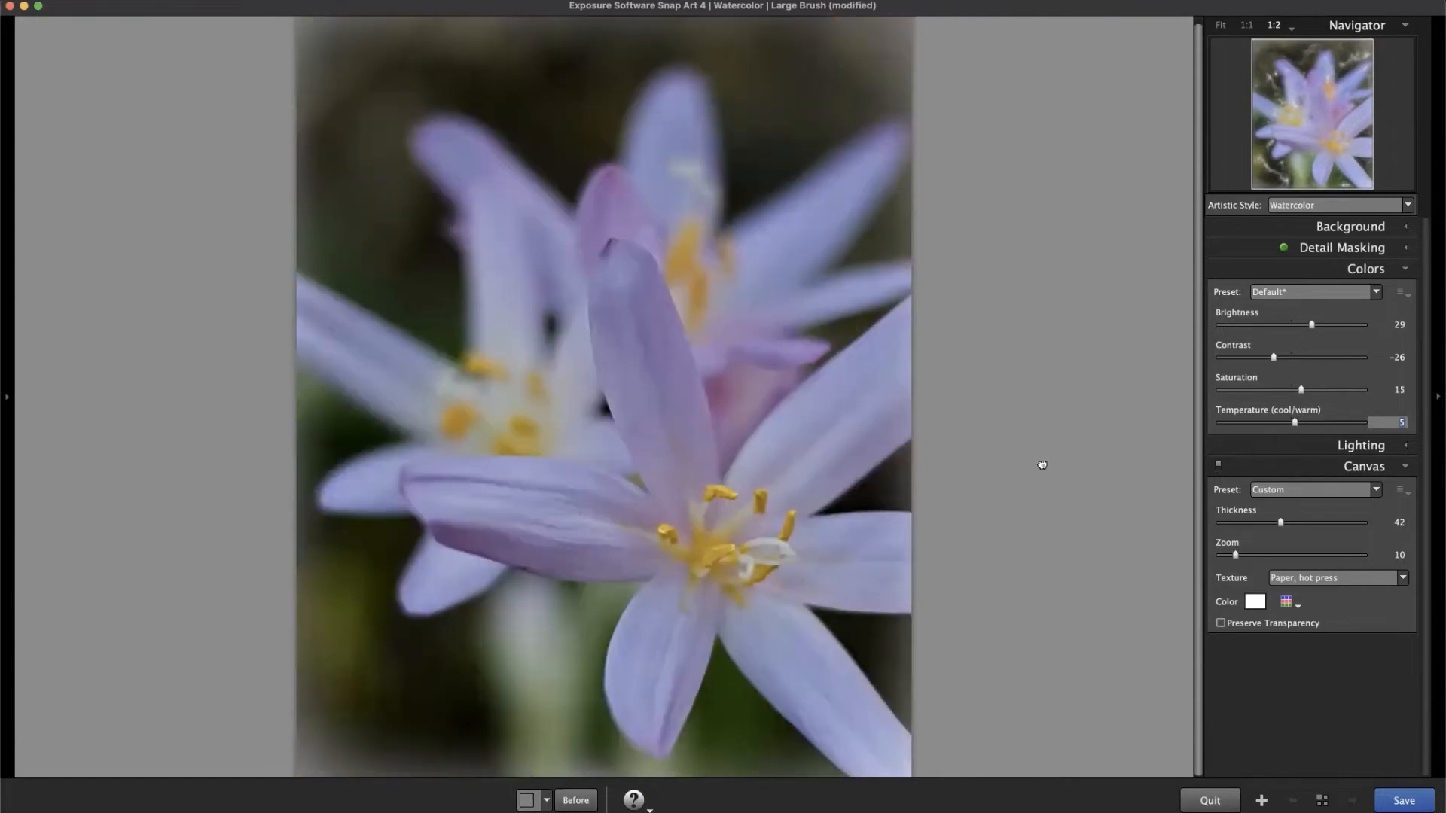
click(1041, 464)
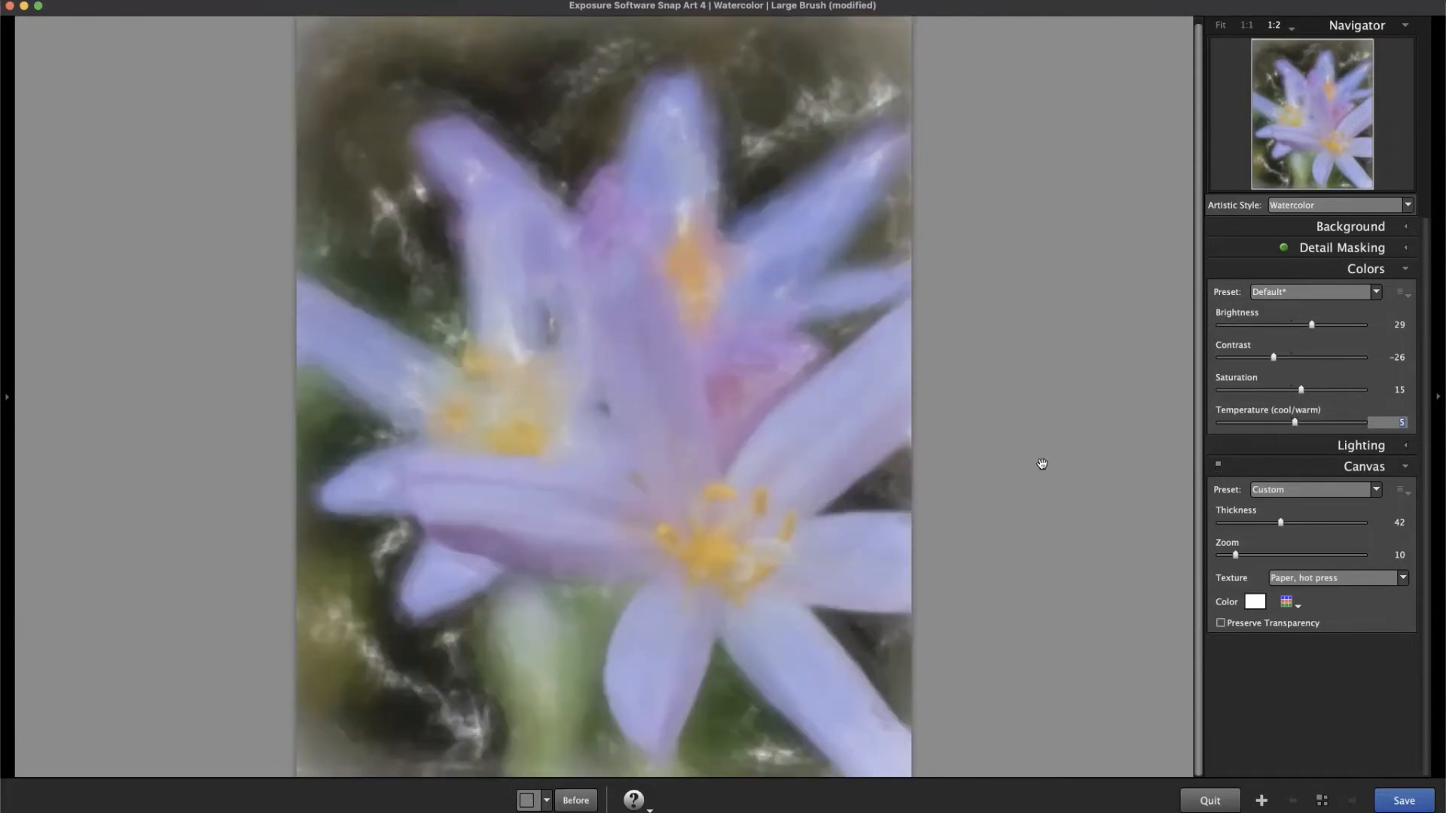
click(1042, 464)
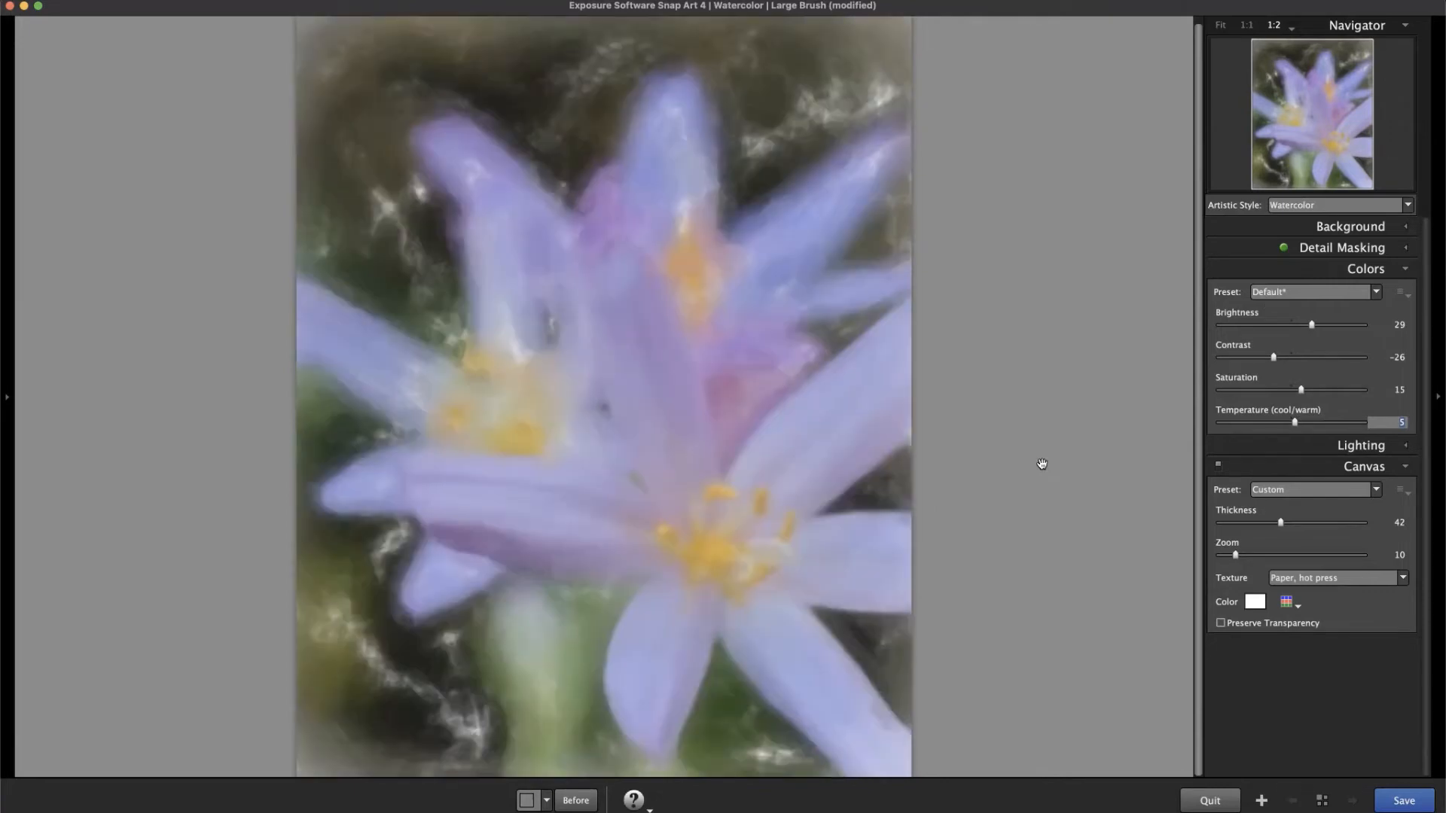
click(1043, 464)
click(1042, 464)
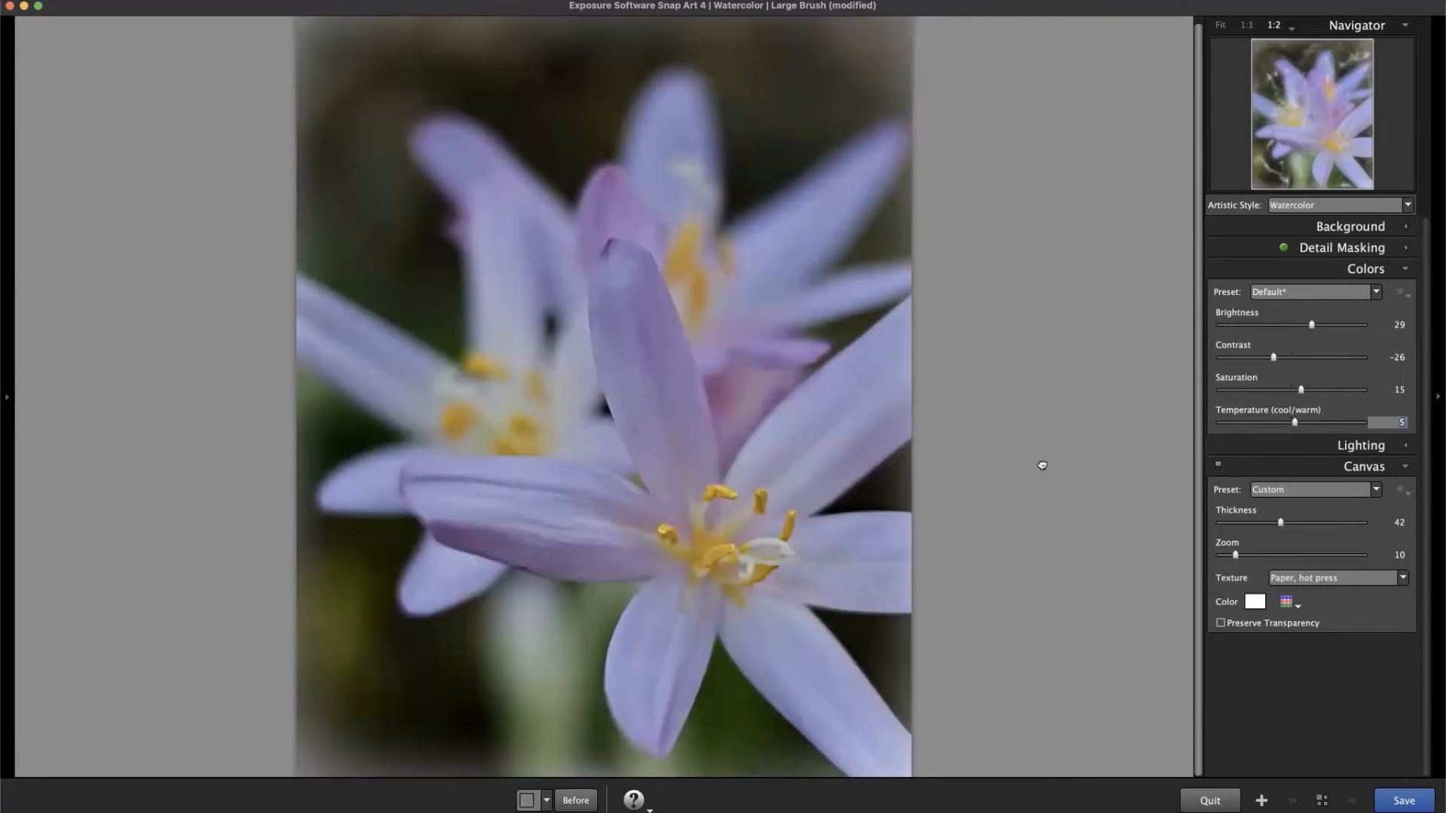
click(1043, 464)
click(1043, 464)
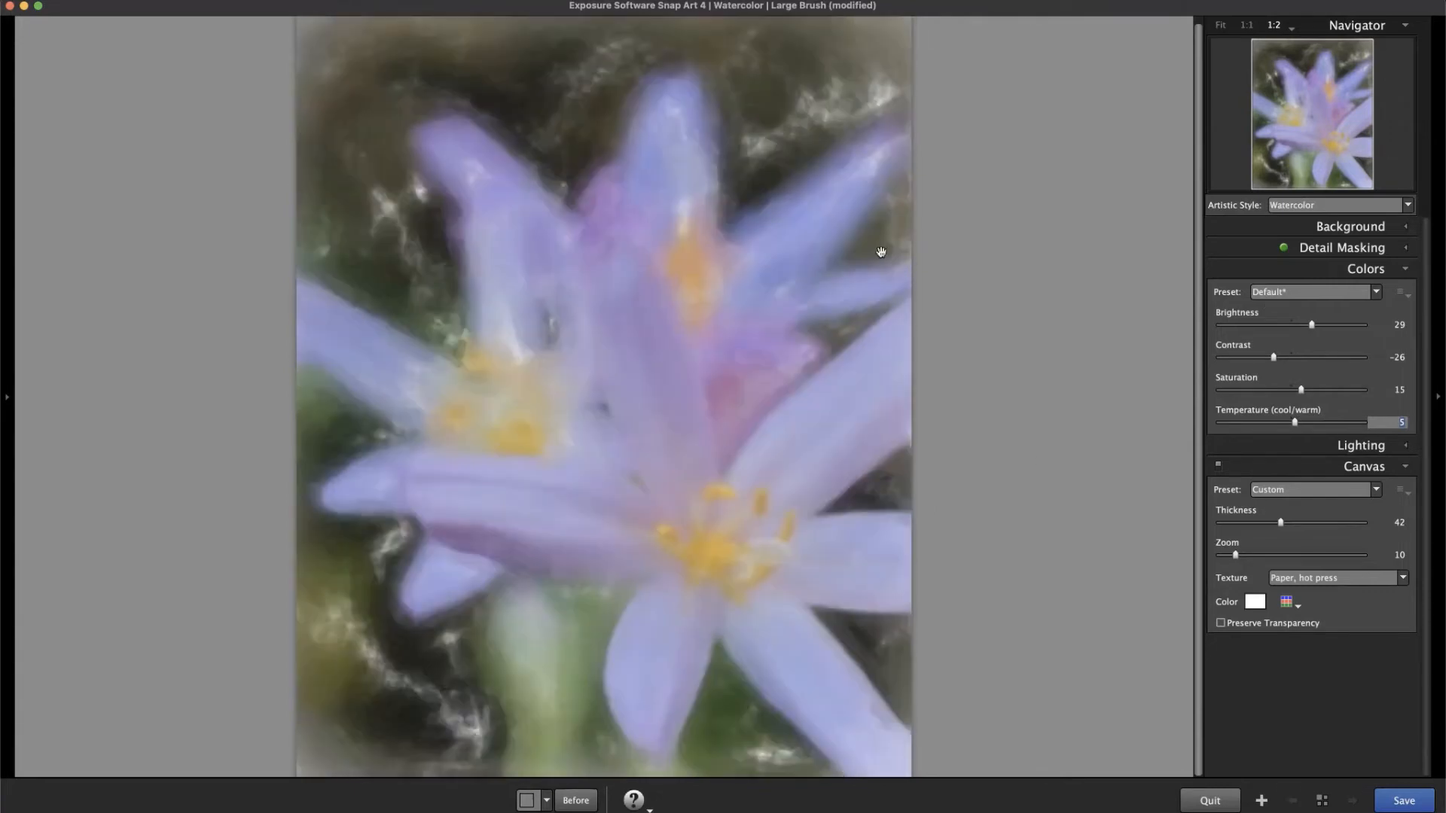
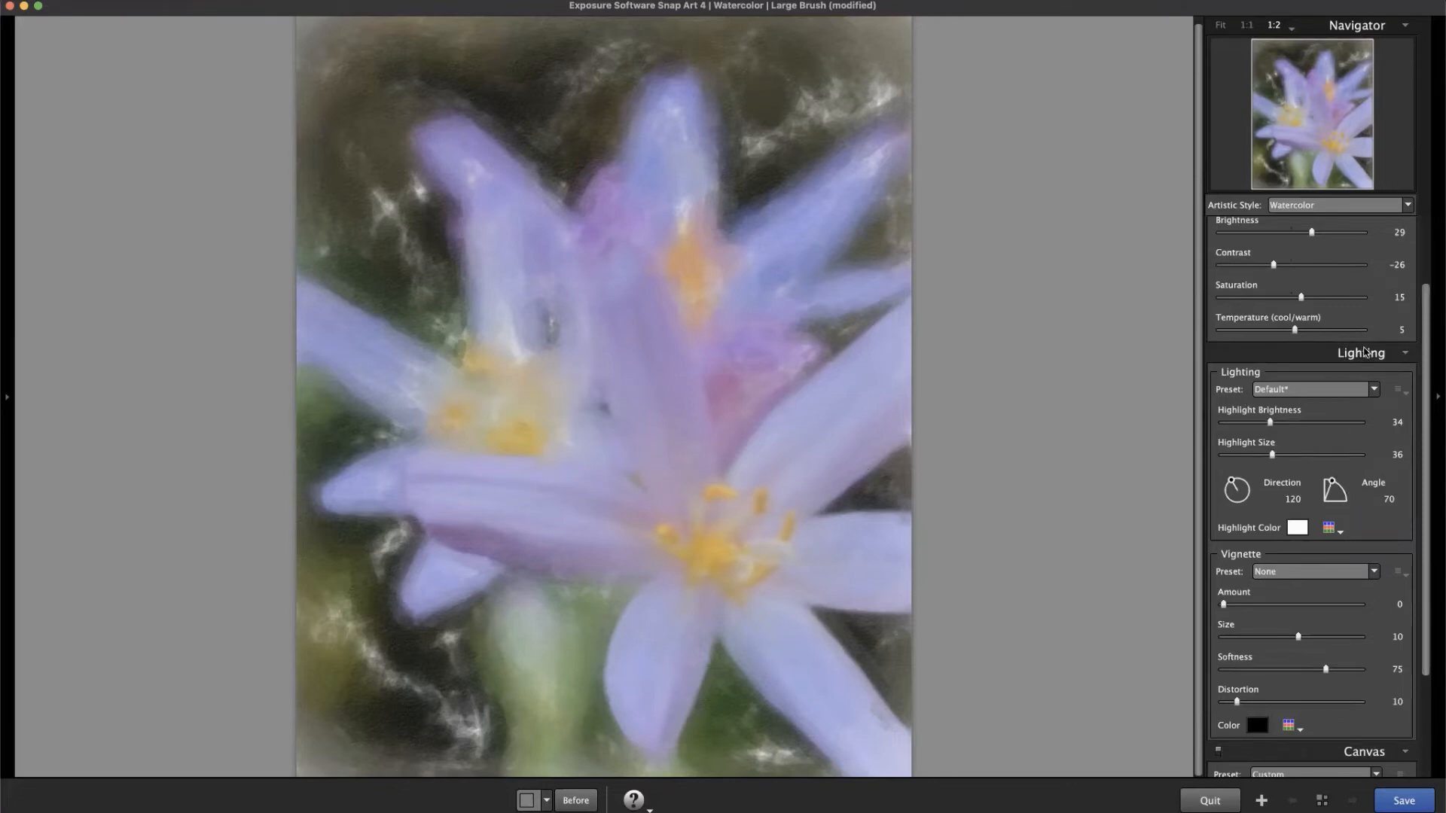
Collapse the Lighting settings and examine the petals close up with the canvas texture kept at Paper, hot press.
click(1363, 351)
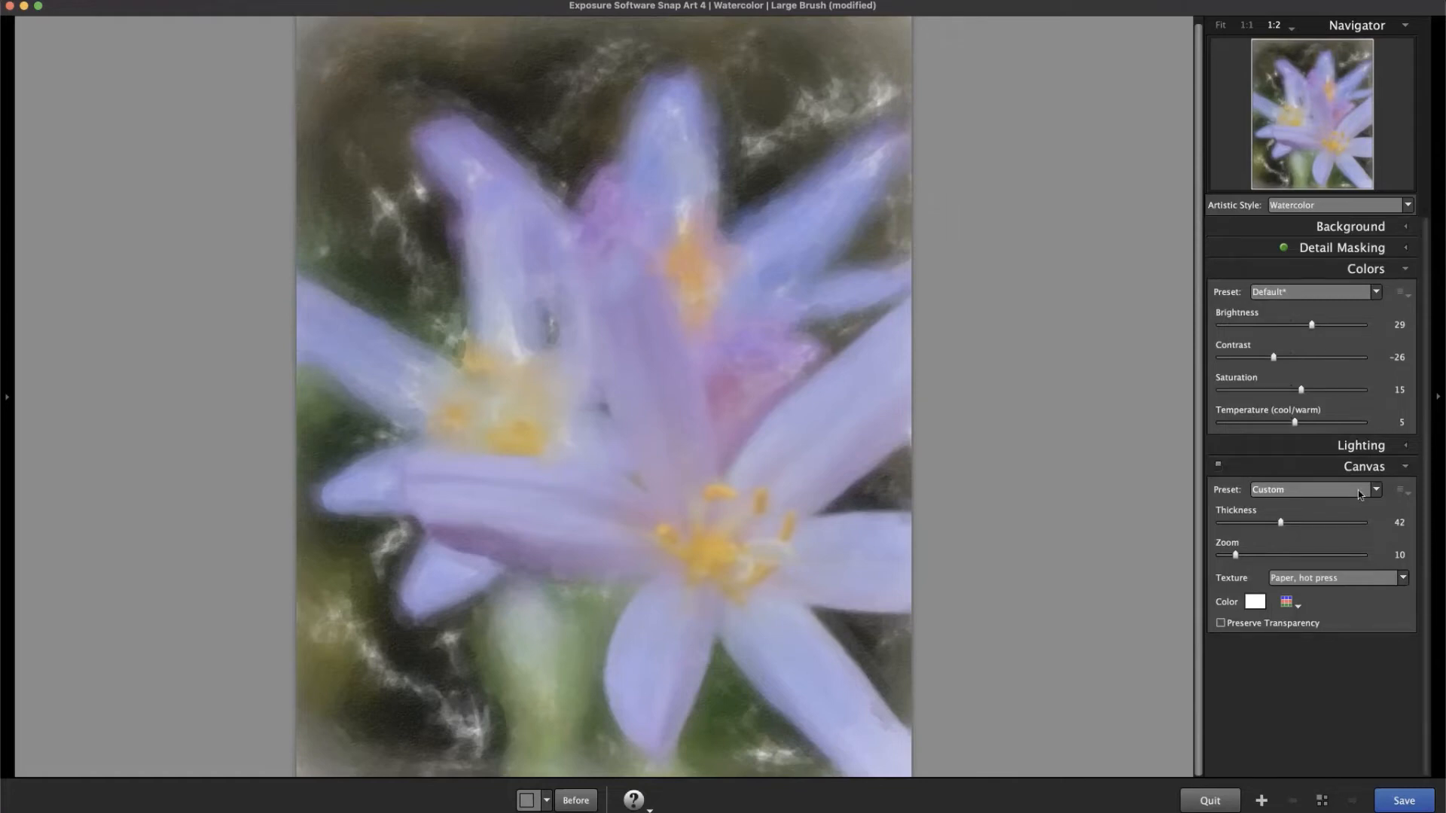
click(708, 546)
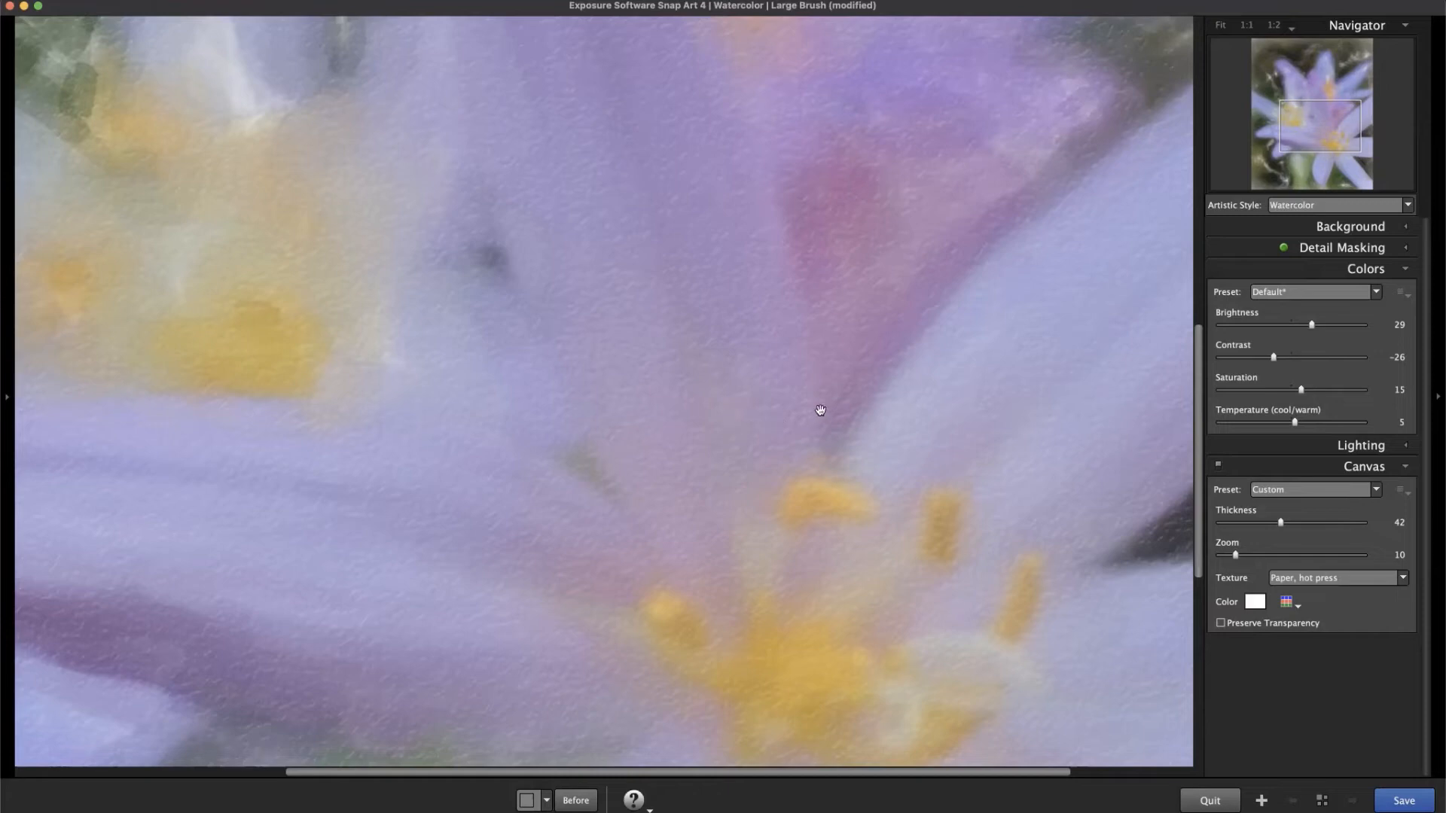
drag(675, 332, 816, 549)
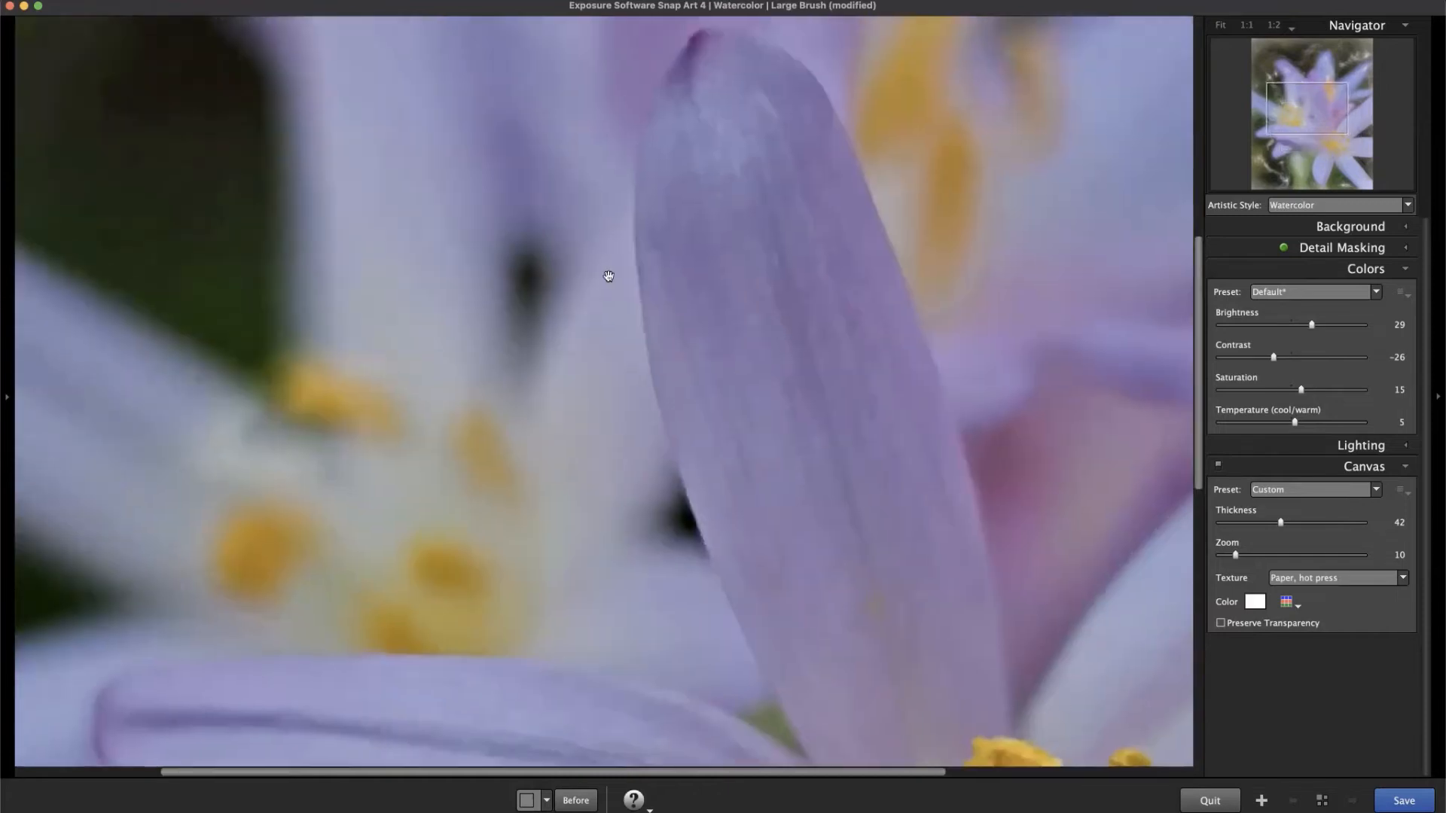
click(1340, 587)
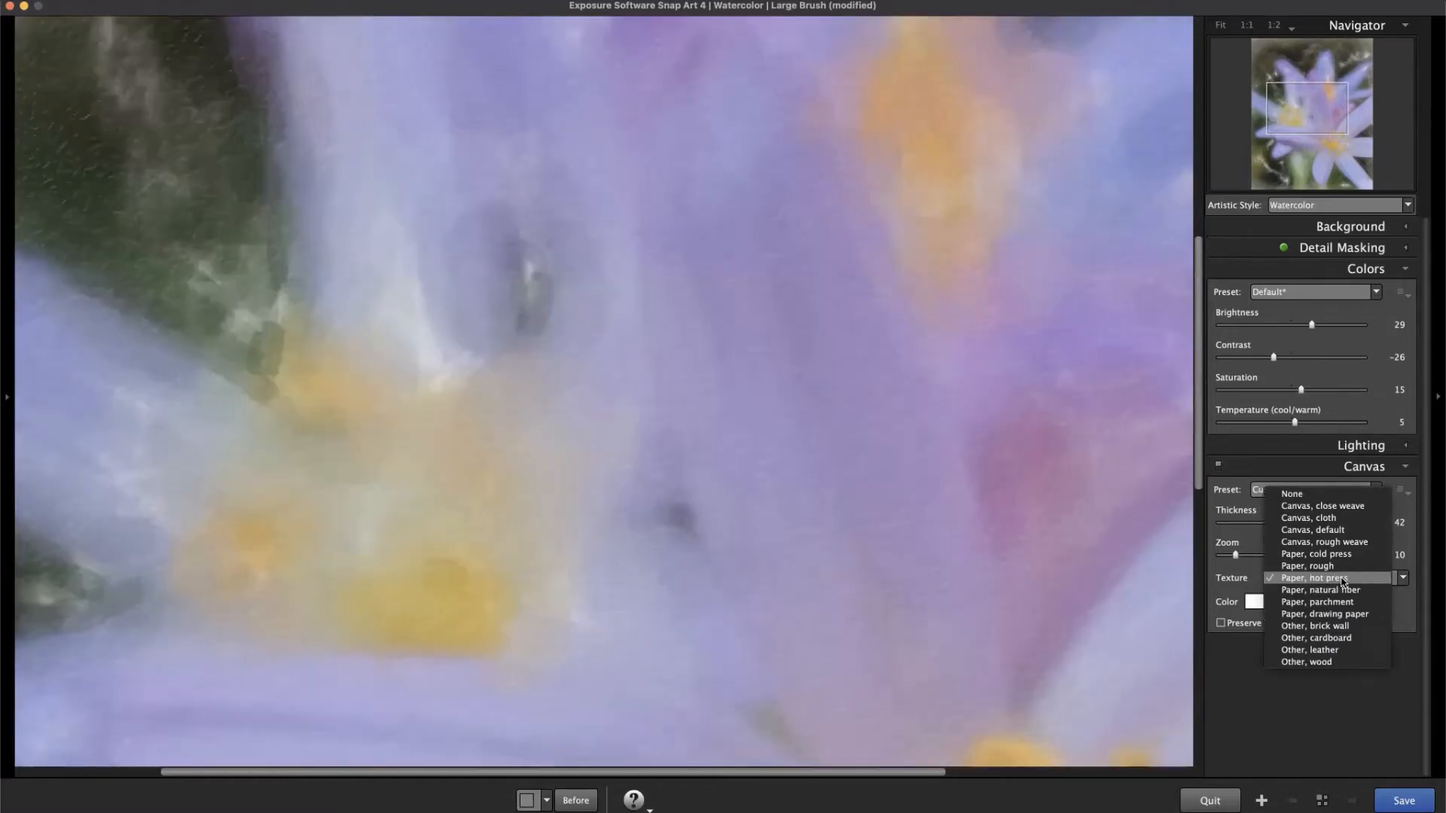
click(1343, 581)
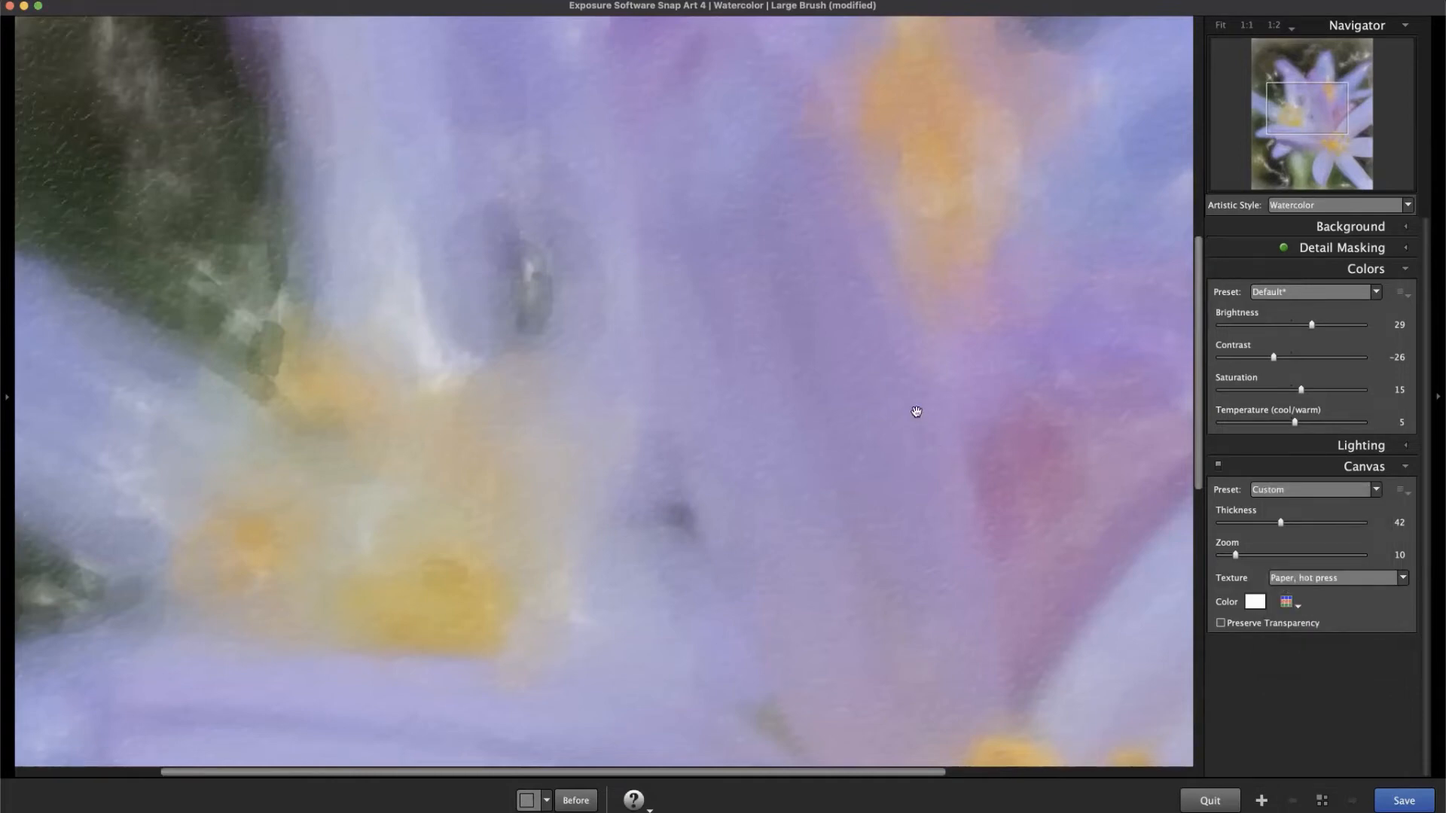
Try the Canvas, close weave texture and set the canvas Texture to Canvas, default.
click(1385, 580)
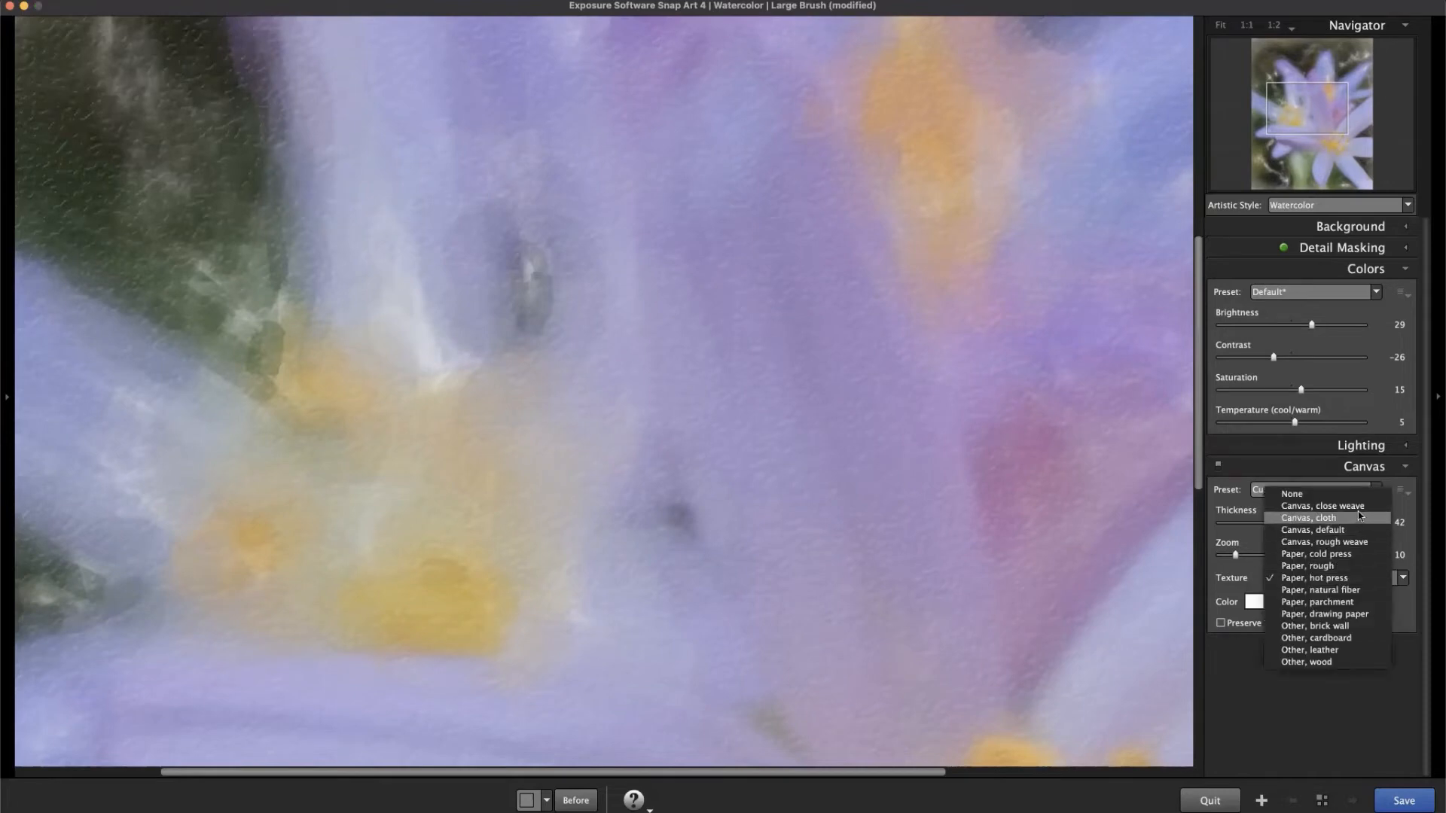
click(1356, 506)
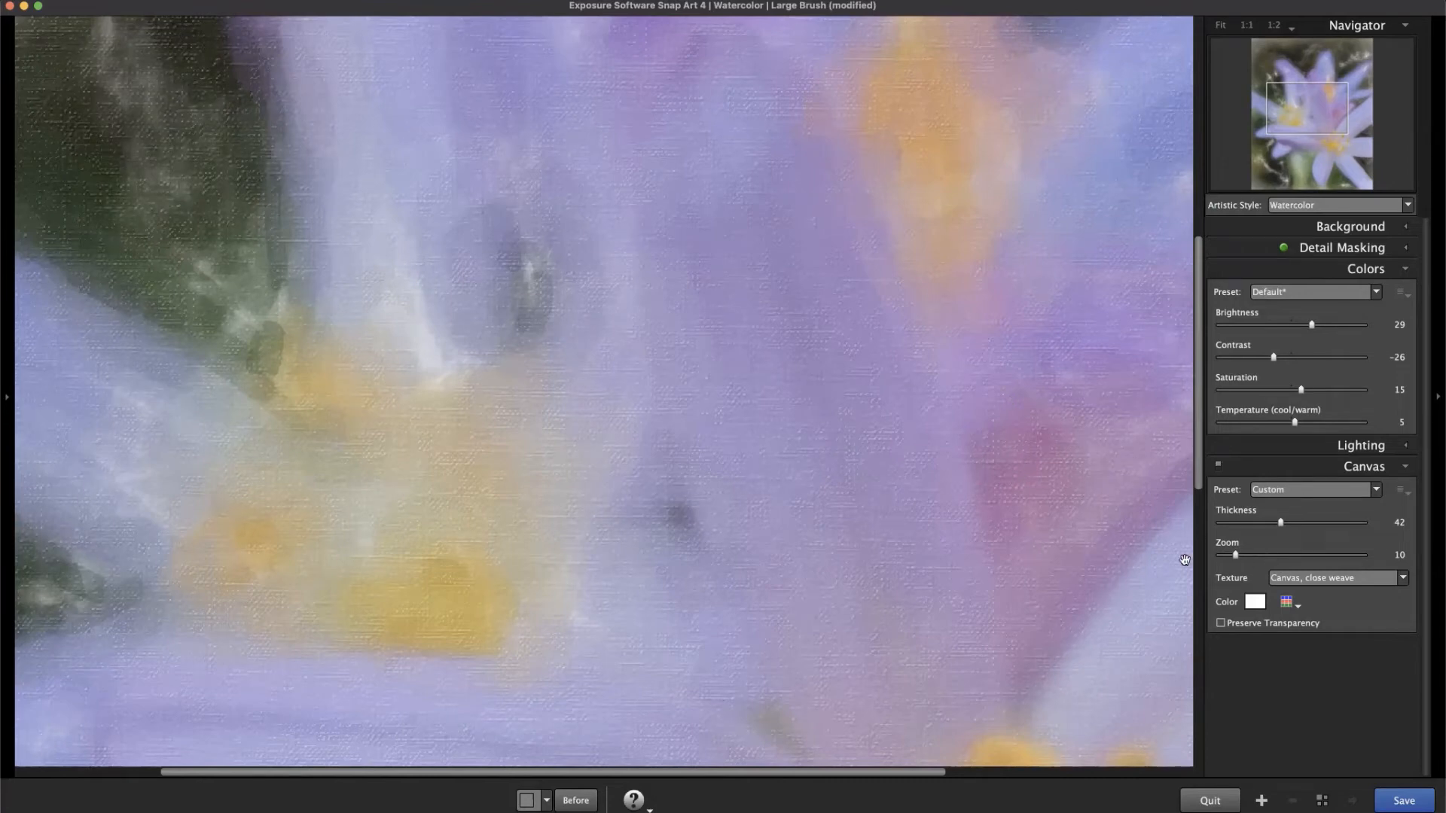
click(1336, 578)
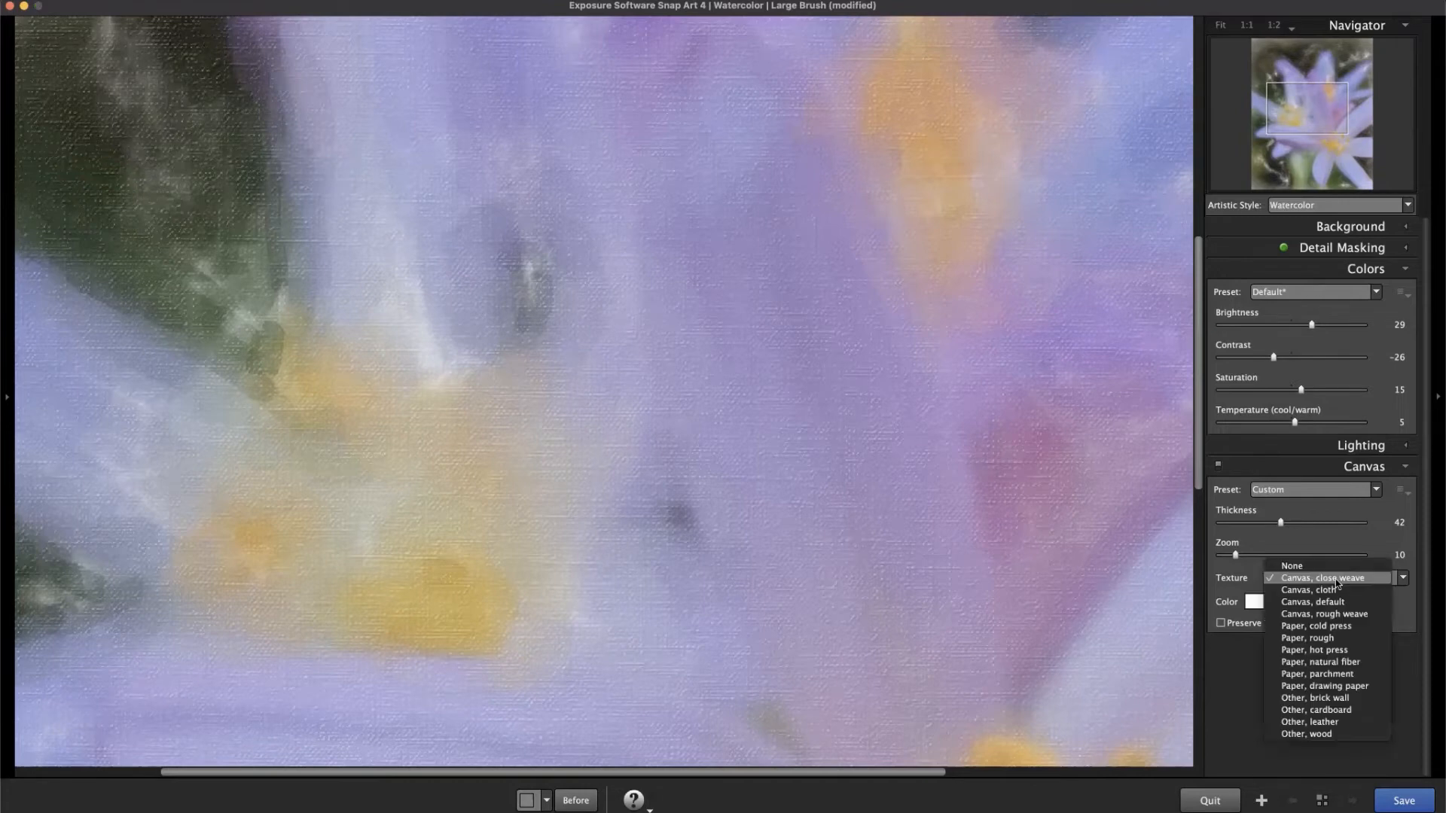
click(1352, 603)
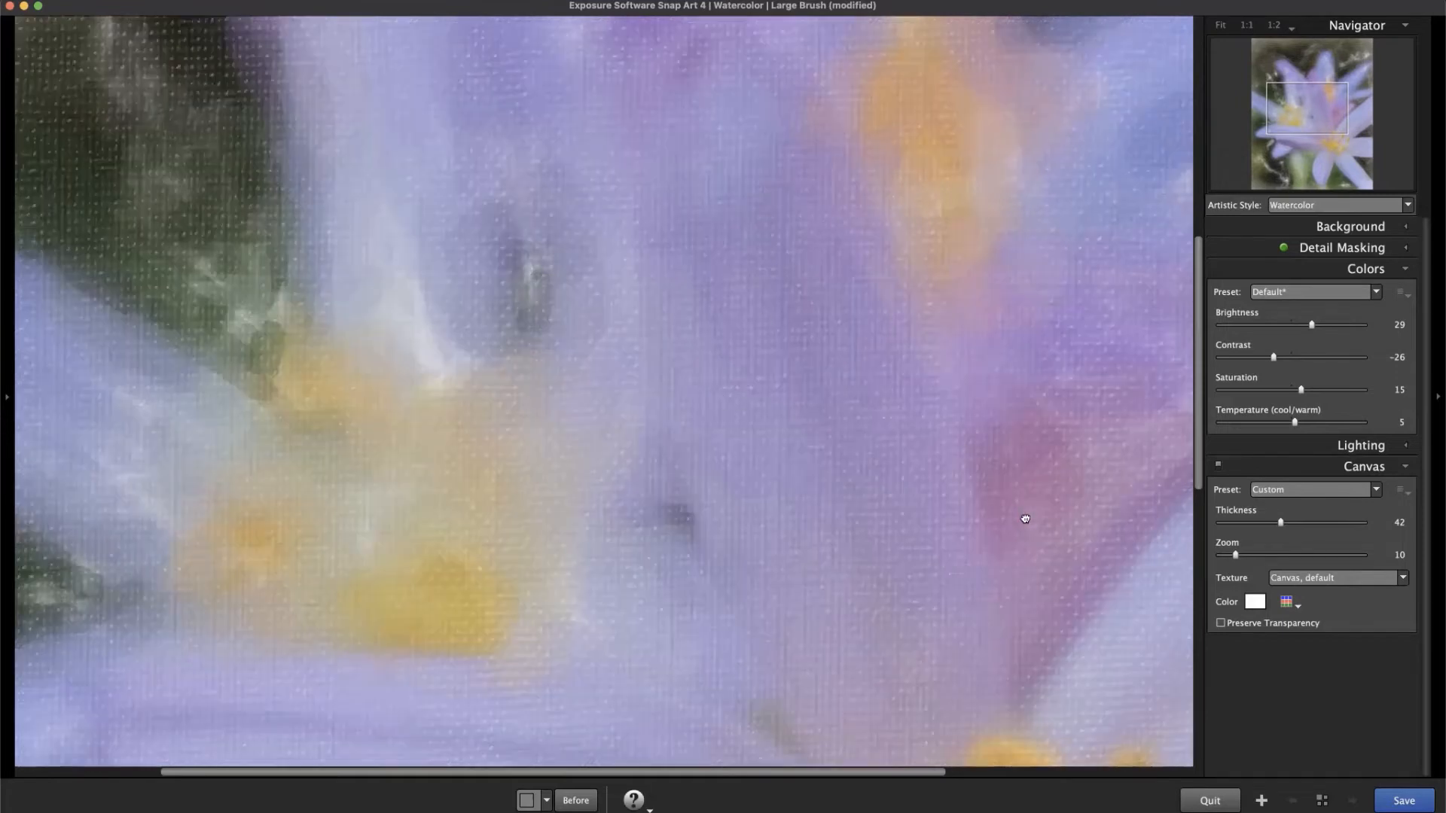
Apply the Hot Press Paper preset to the canvas in place of the woven canvas texture.
drag(1024, 518, 1019, 514)
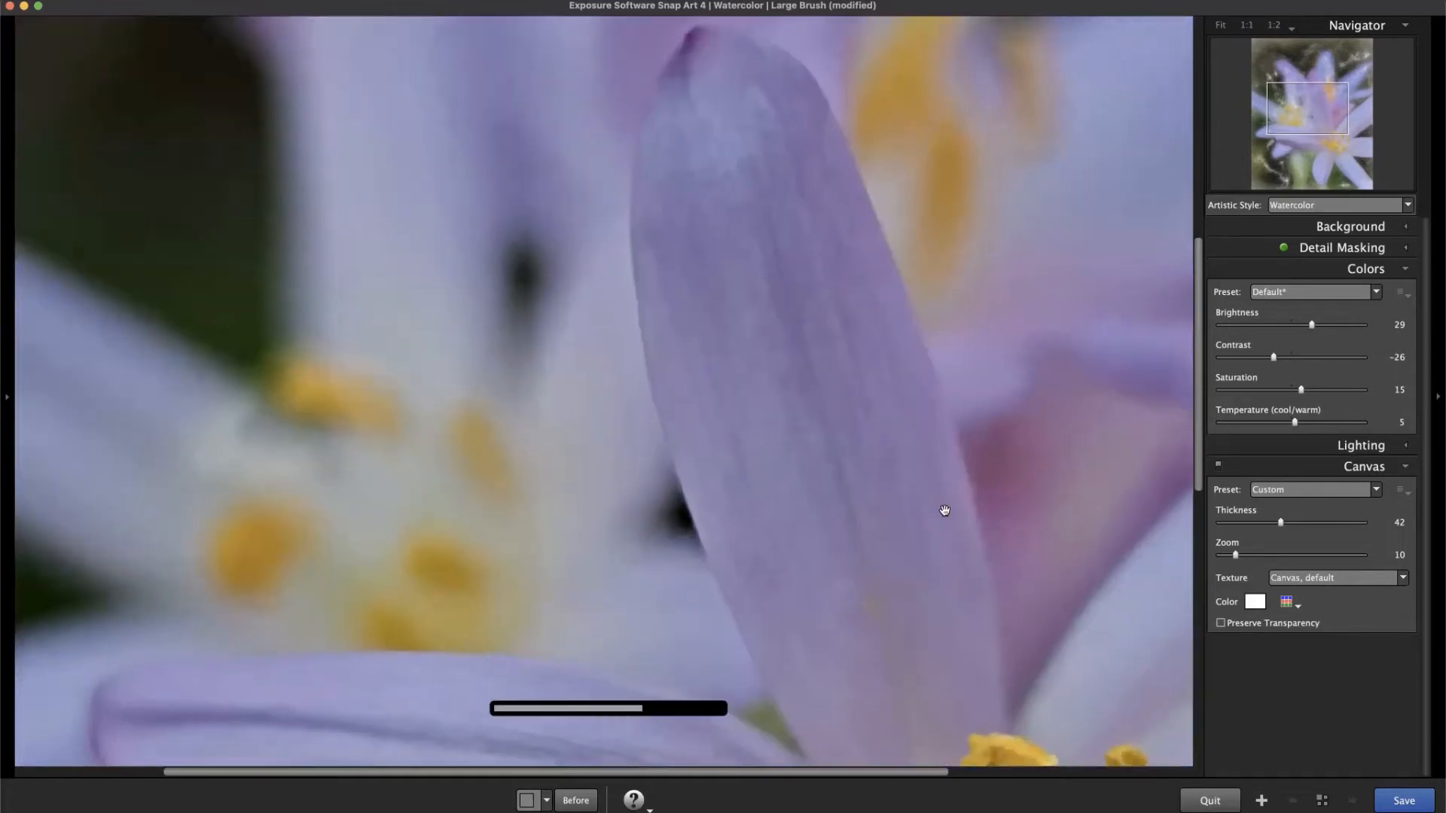
drag(1003, 661, 874, 487)
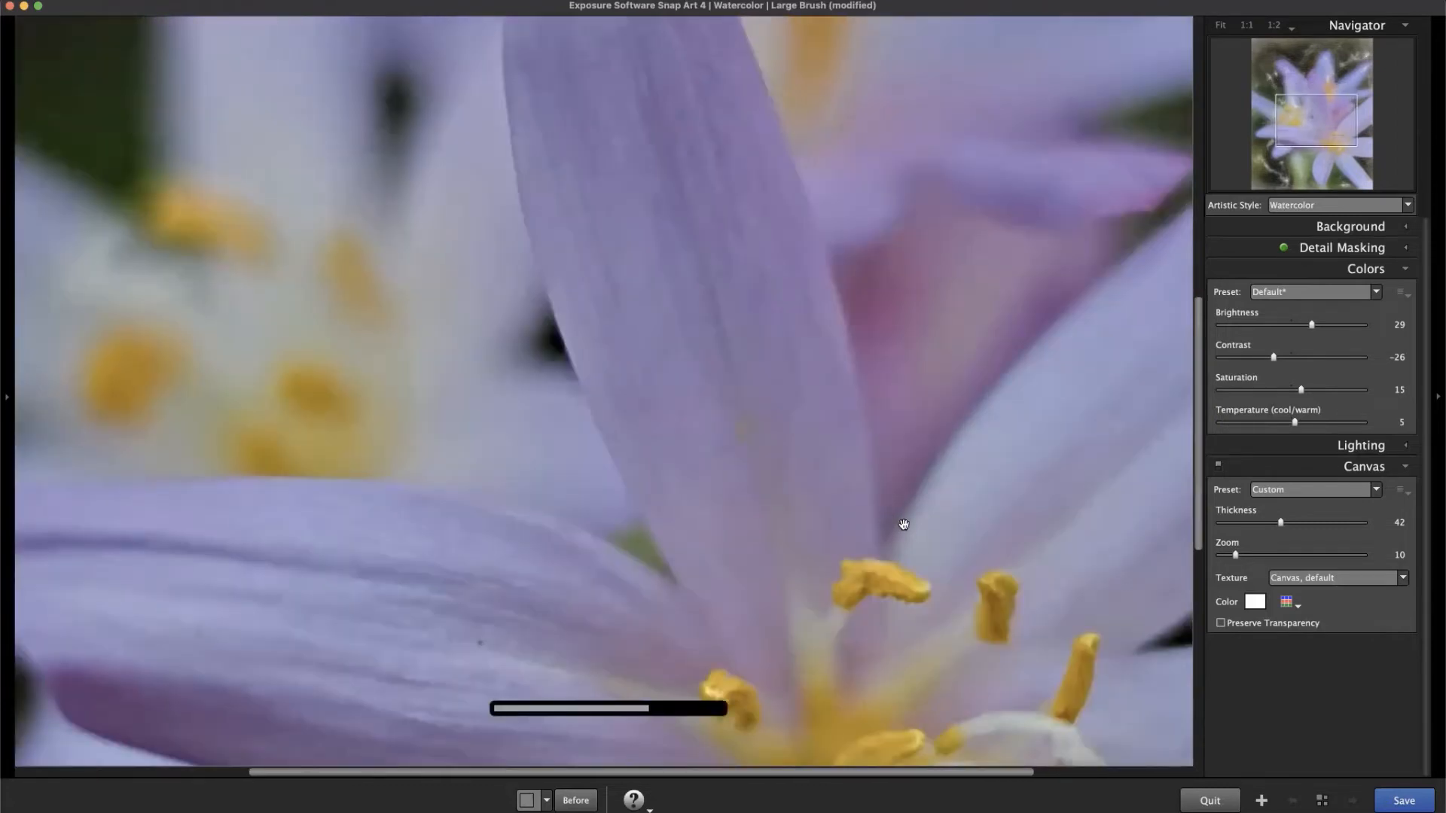
scroll(904, 525, down, 5)
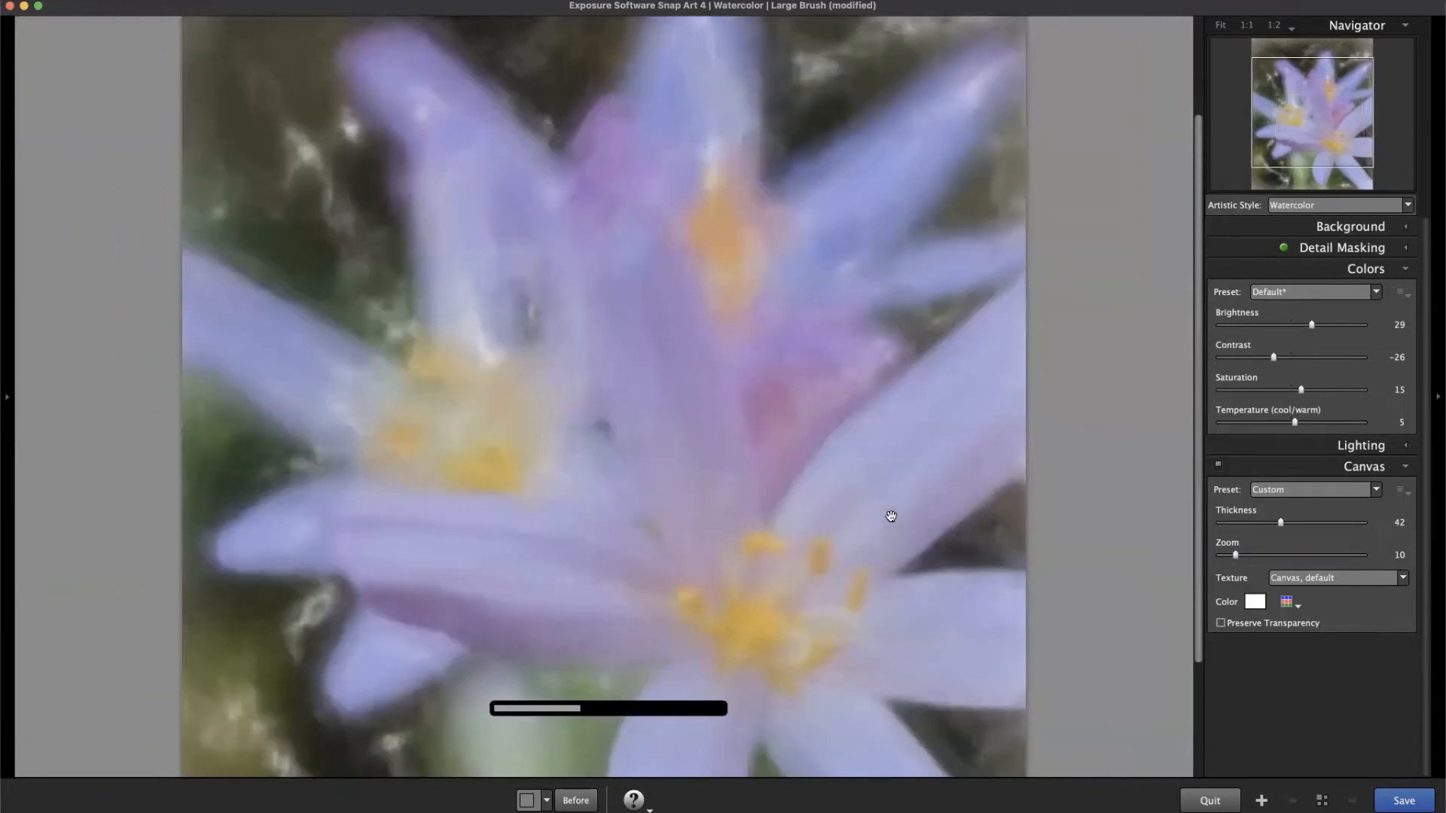
scroll(787, 490, up, 4)
scroll(794, 495, up, 1)
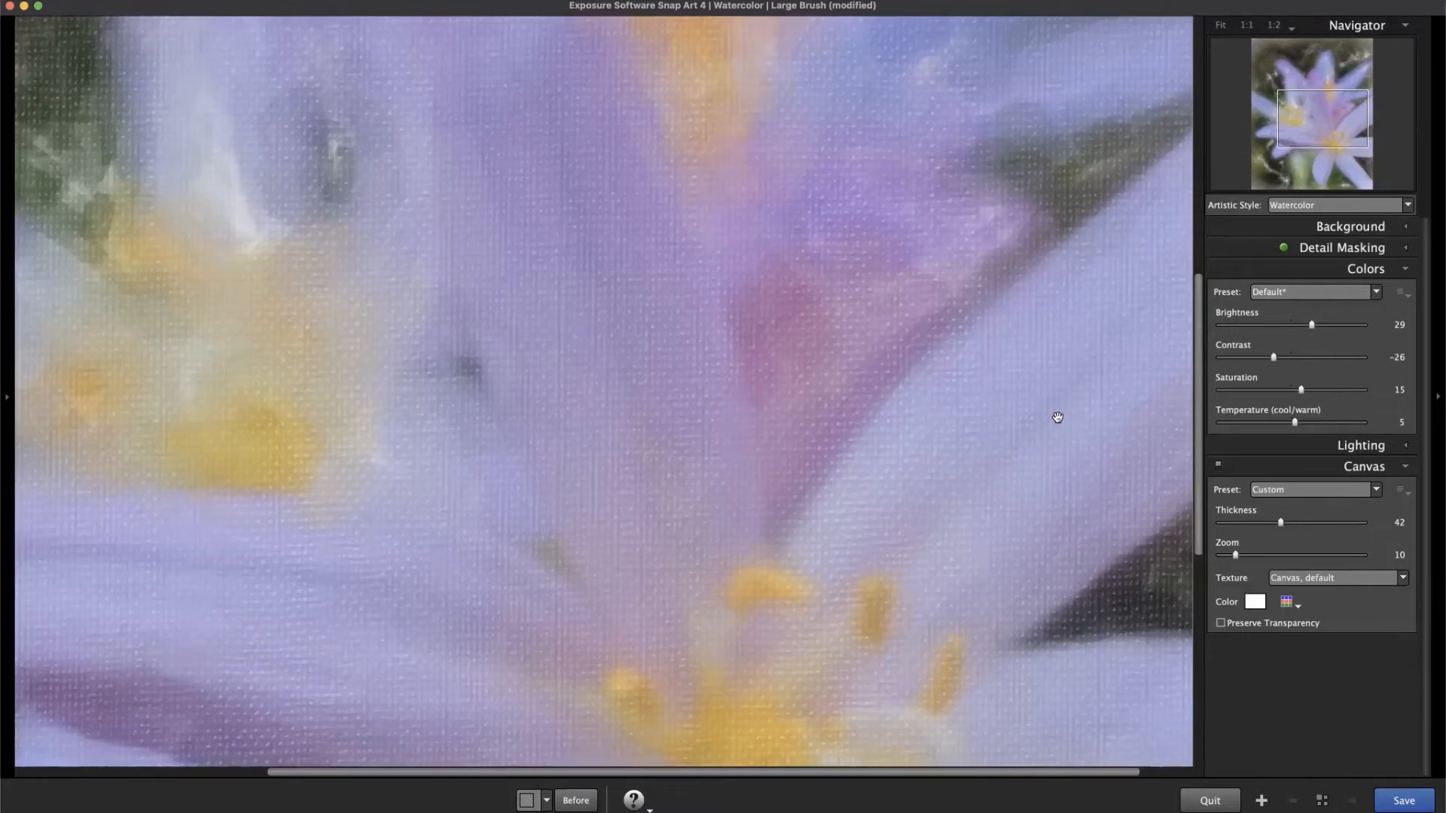
click(1323, 486)
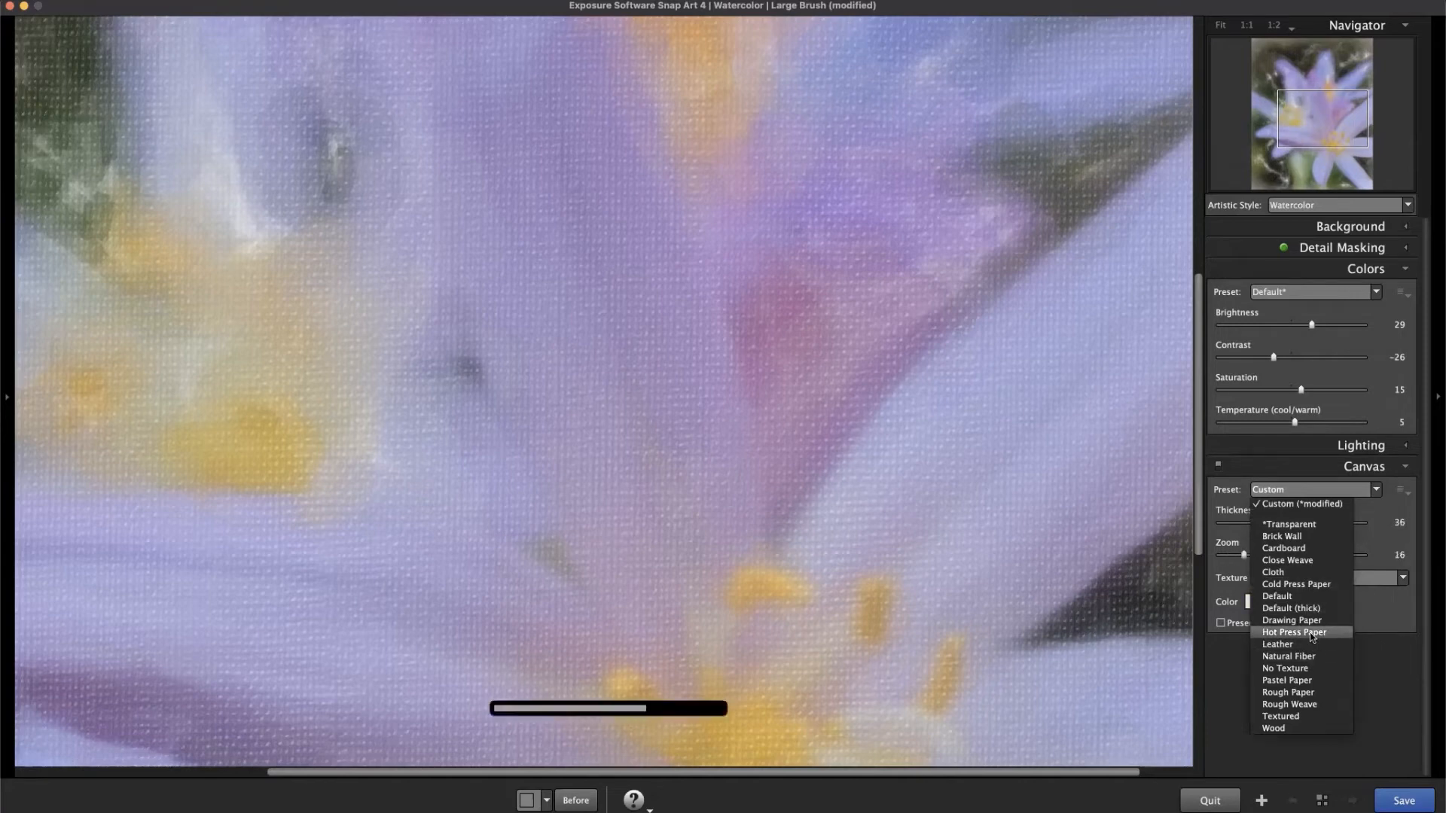
click(1311, 634)
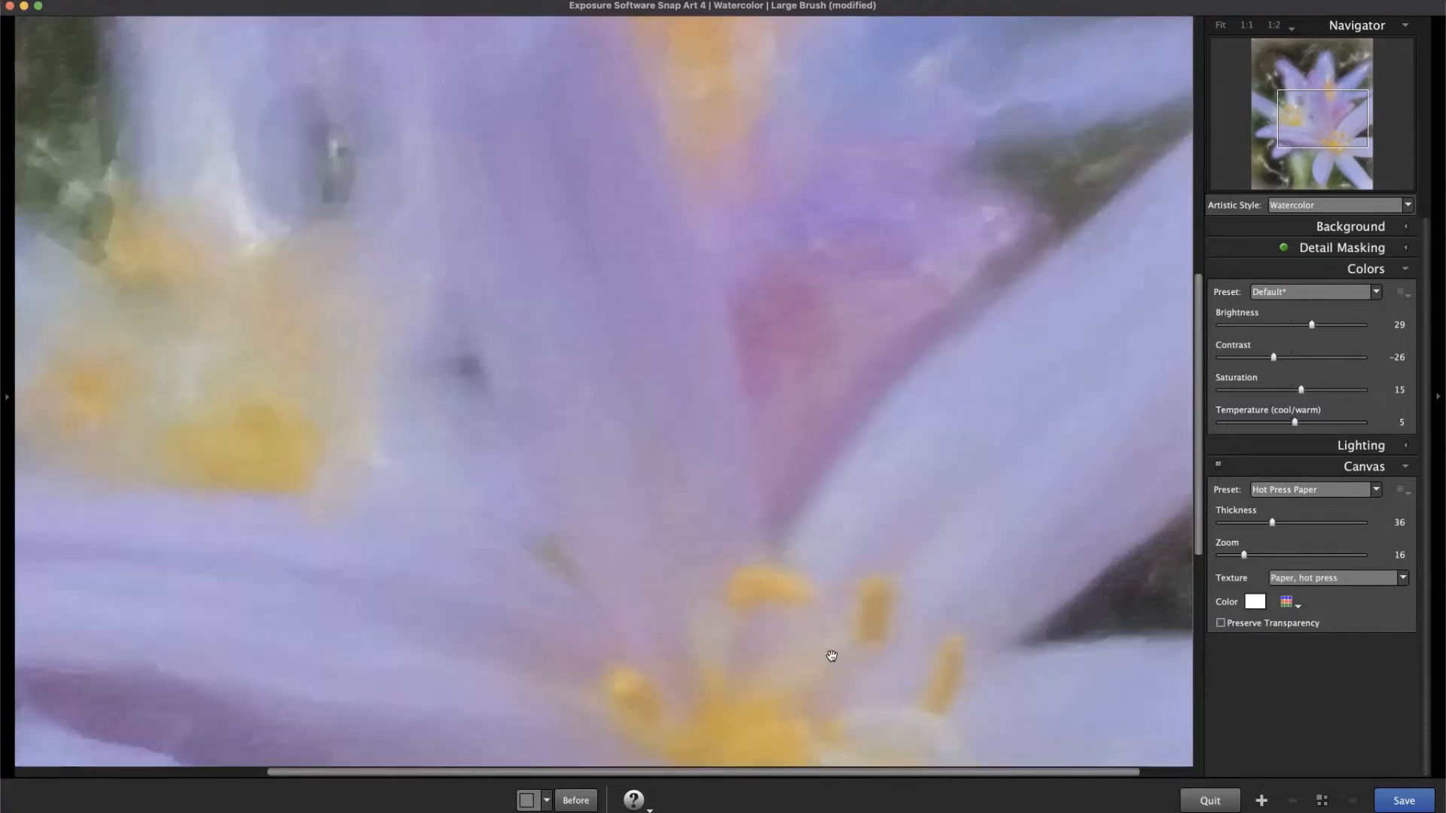
Save the watercolor to the same folder as the original image with the suffix -snapart- and close Snap Art.
scroll(831, 656, down, 5)
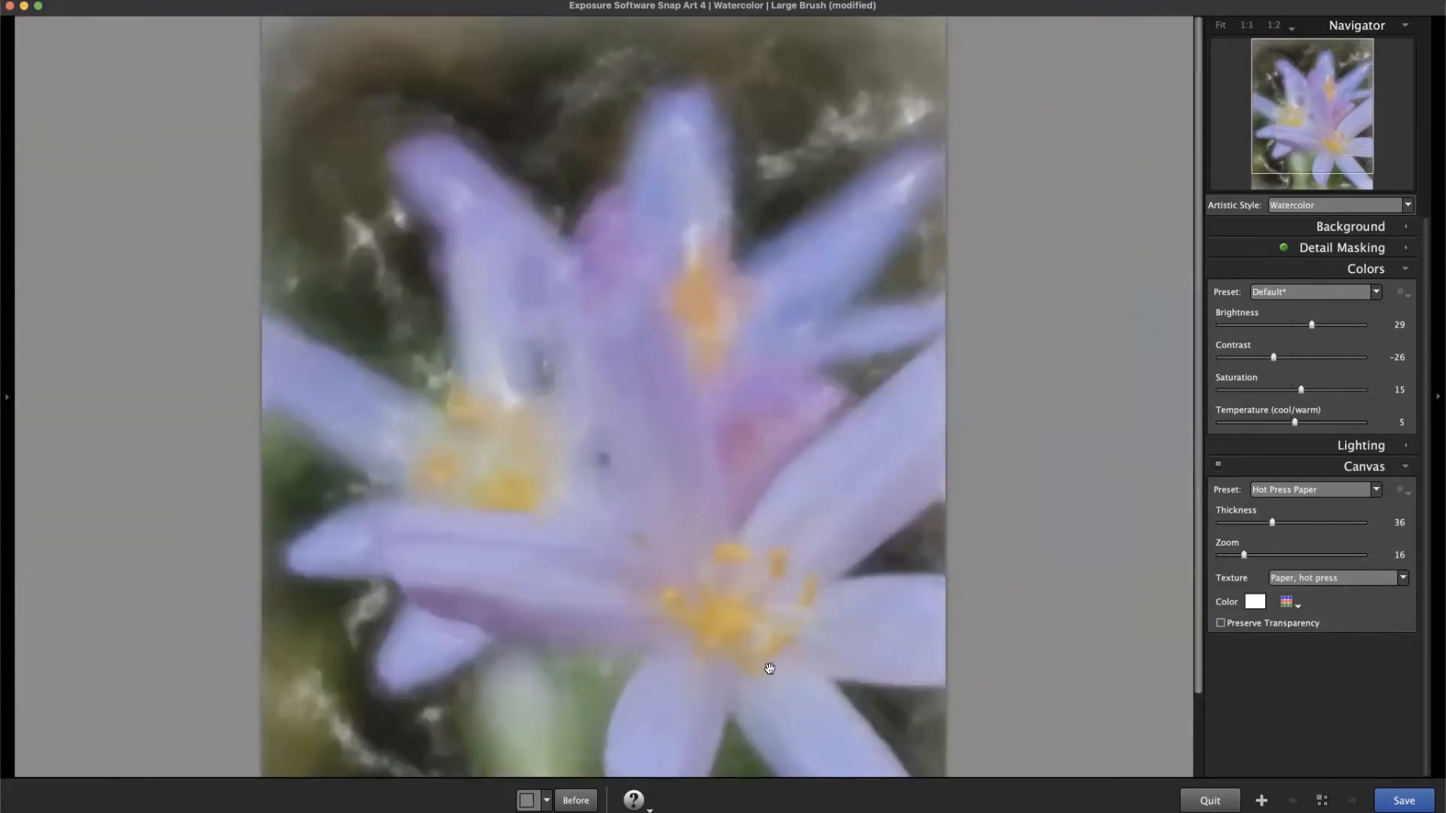
drag(735, 601, 750, 392)
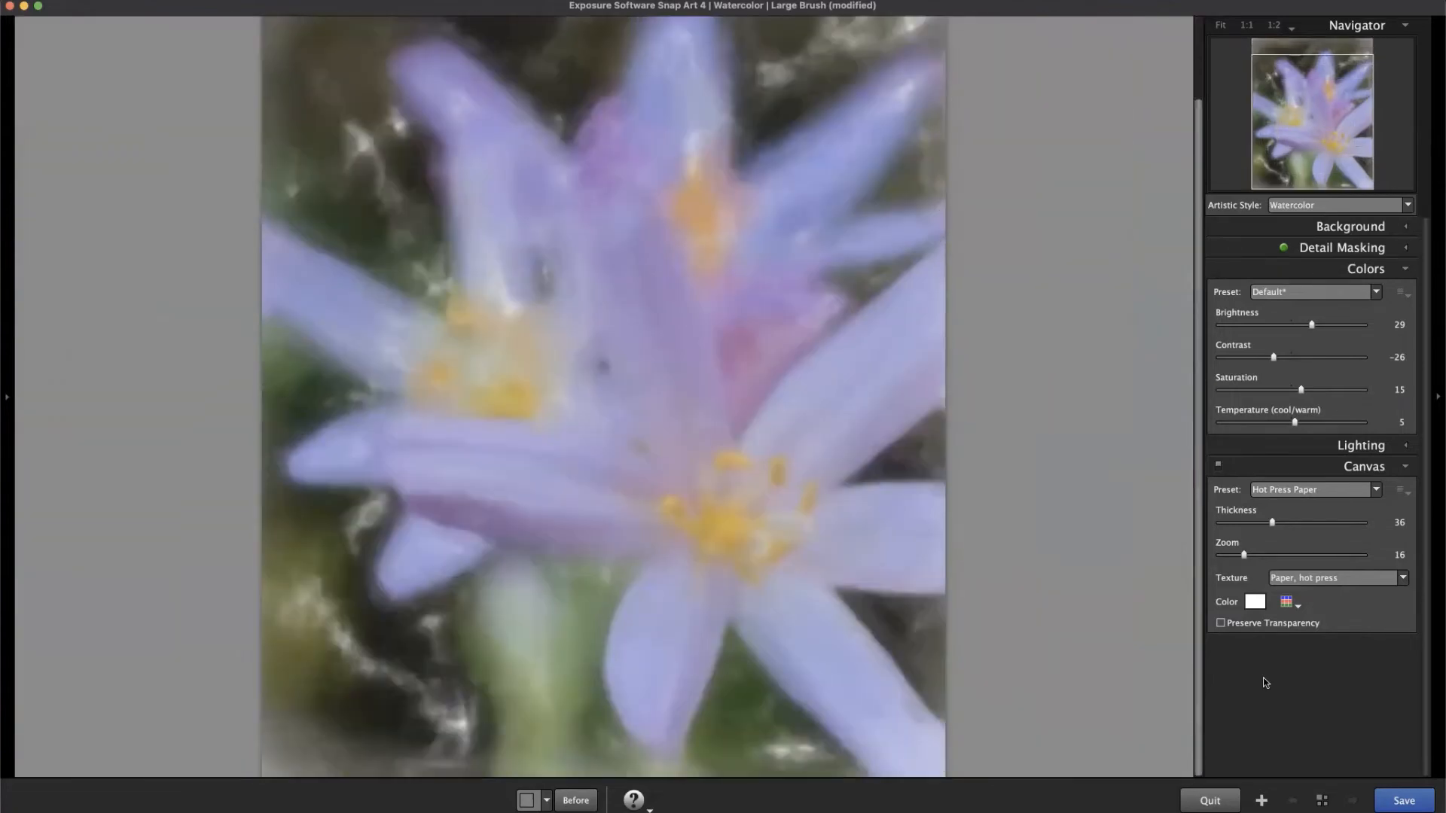
click(1404, 800)
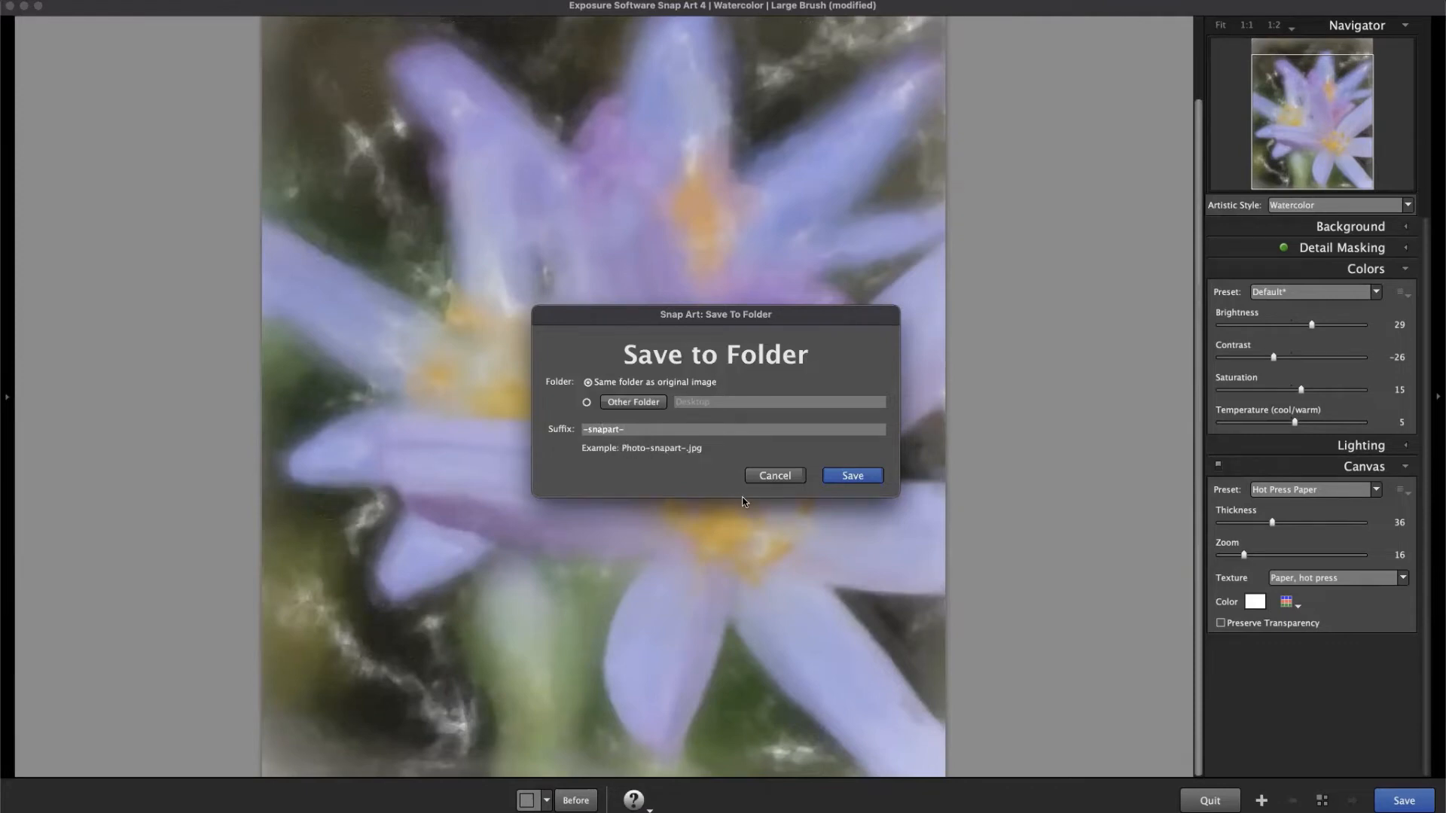
click(845, 478)
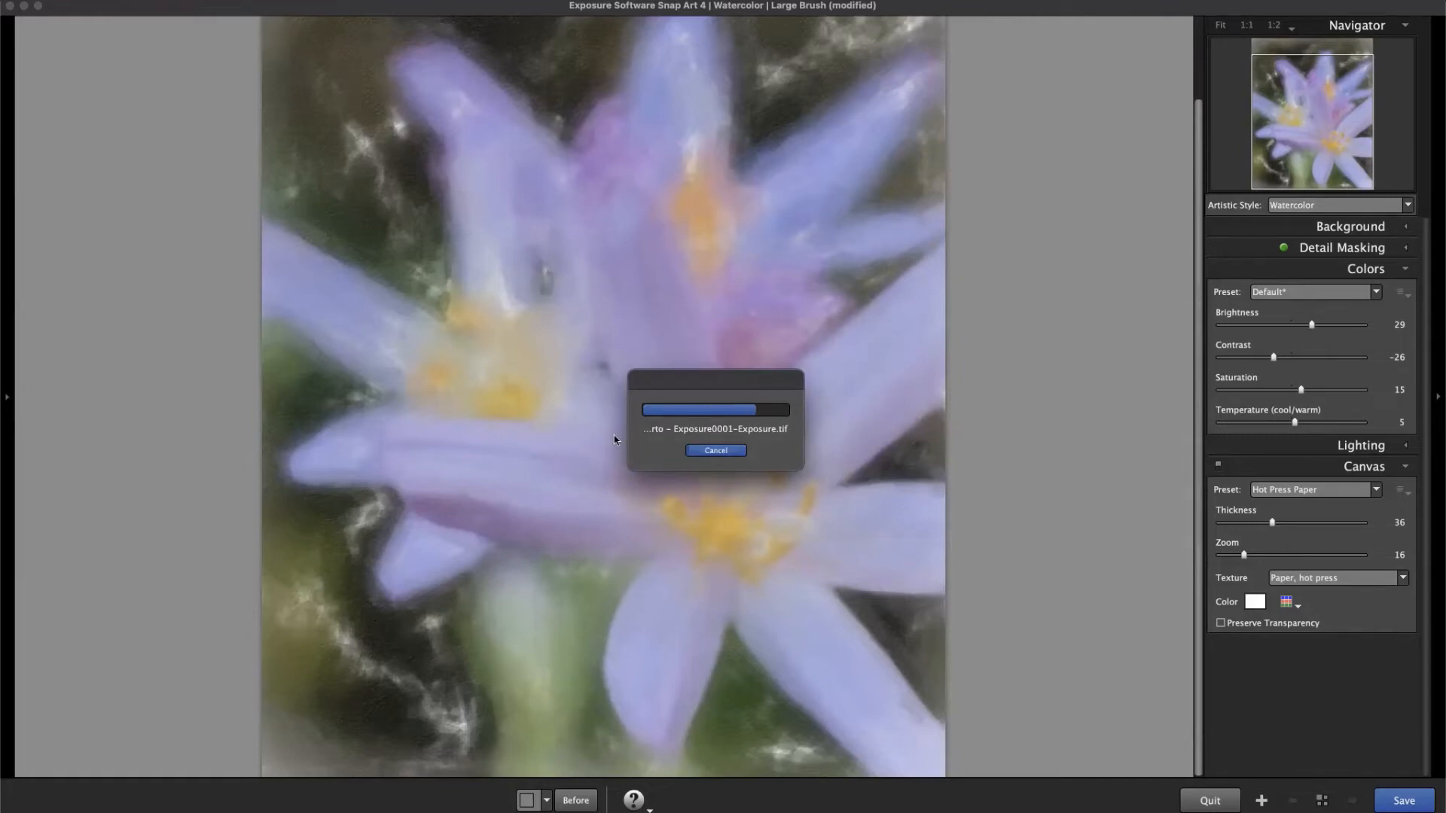
click(9, 6)
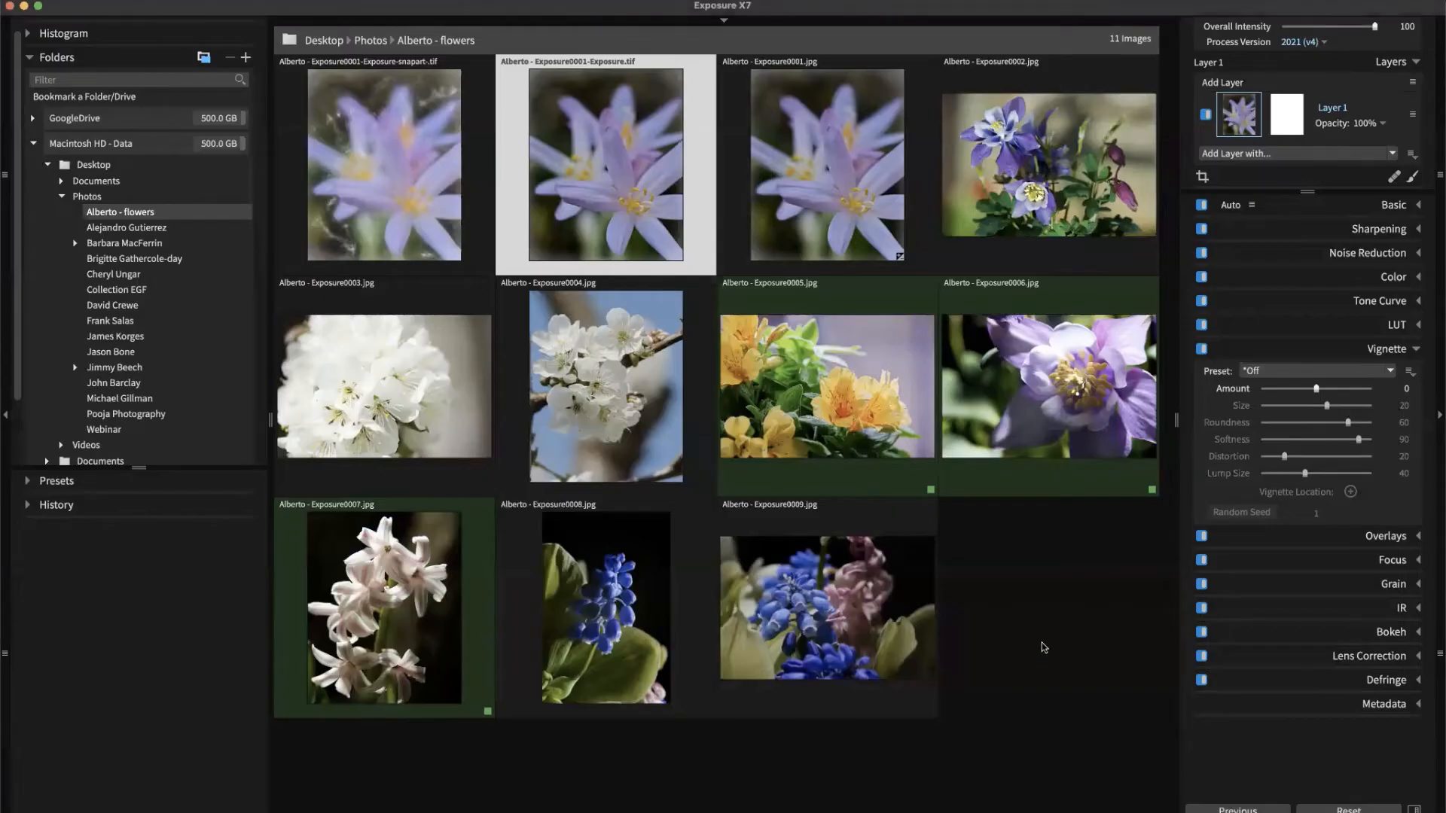
In Exposure X7, open the saved snapart TIFF in the large view and show the Draw Mask options for Layer 1.
click(390, 202)
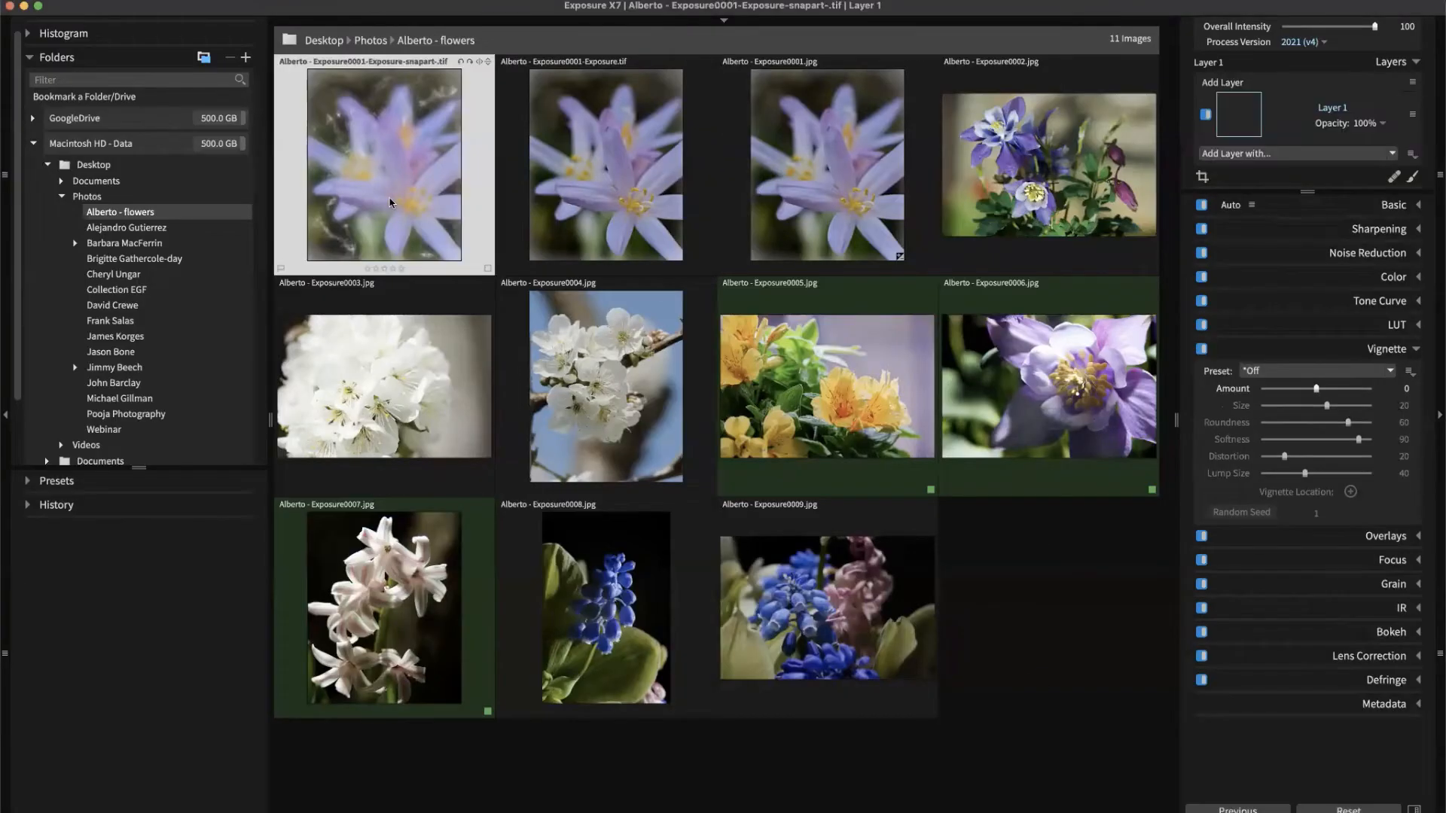
double_click(390, 202)
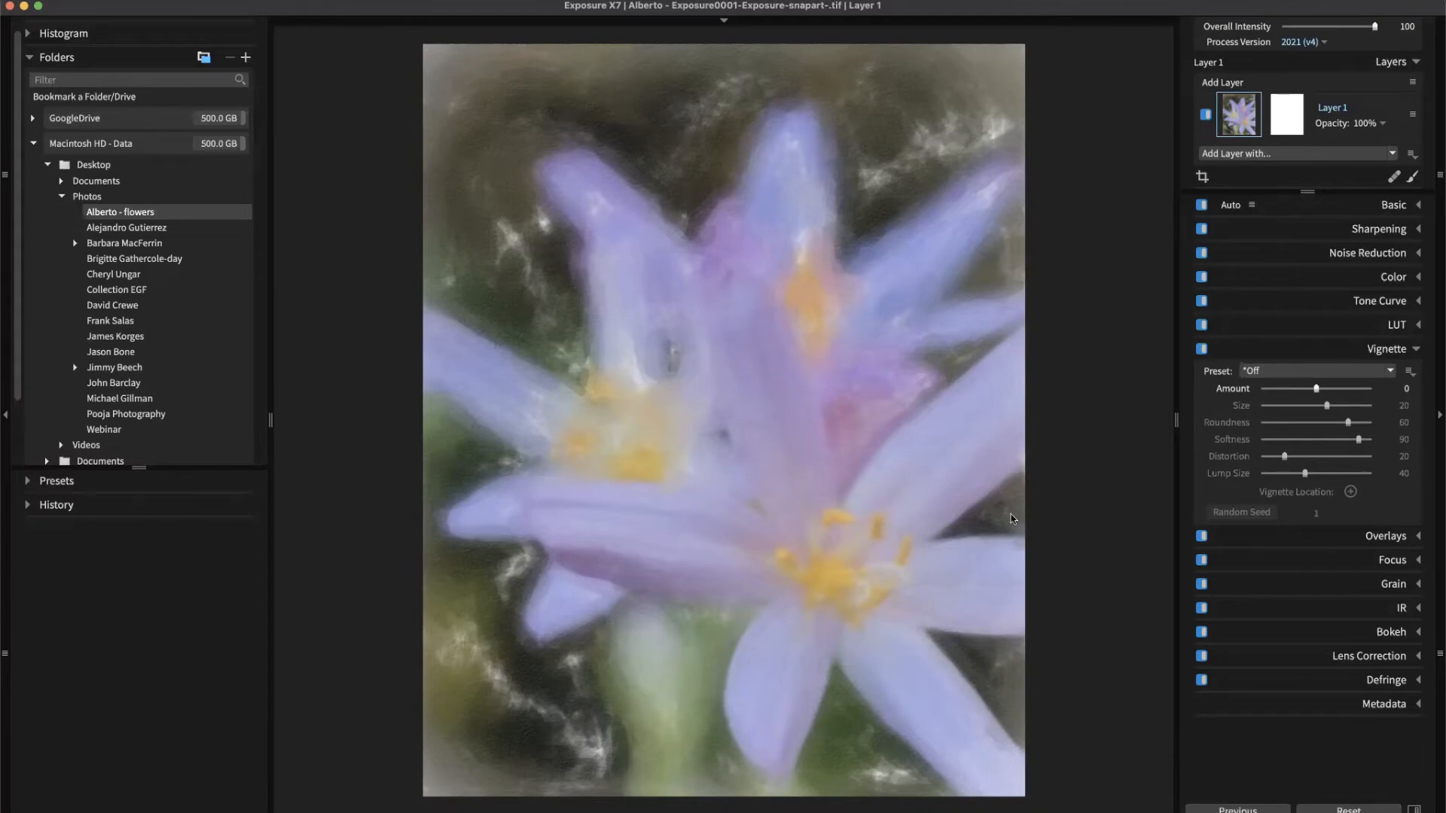
click(1300, 127)
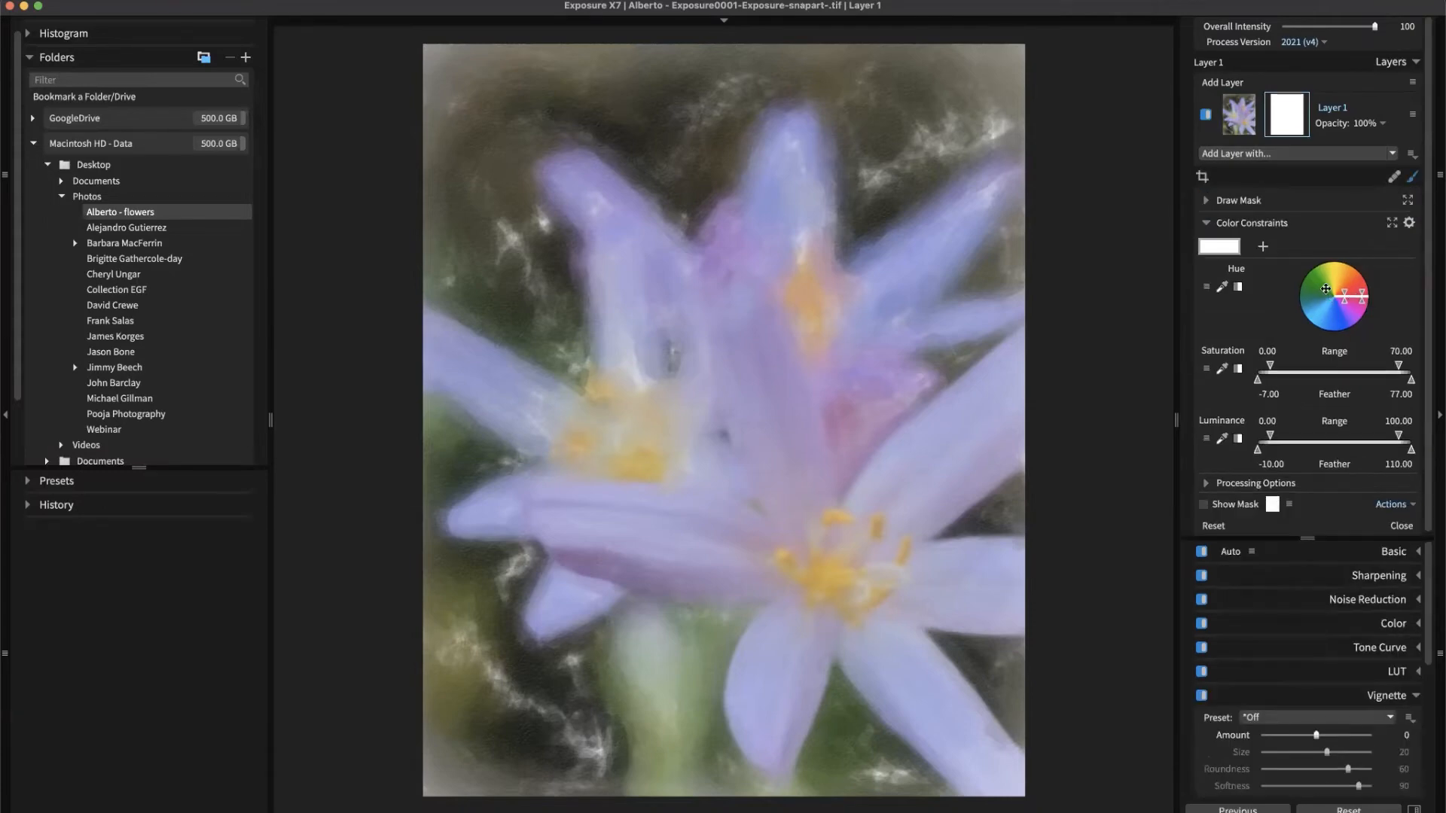
click(1207, 223)
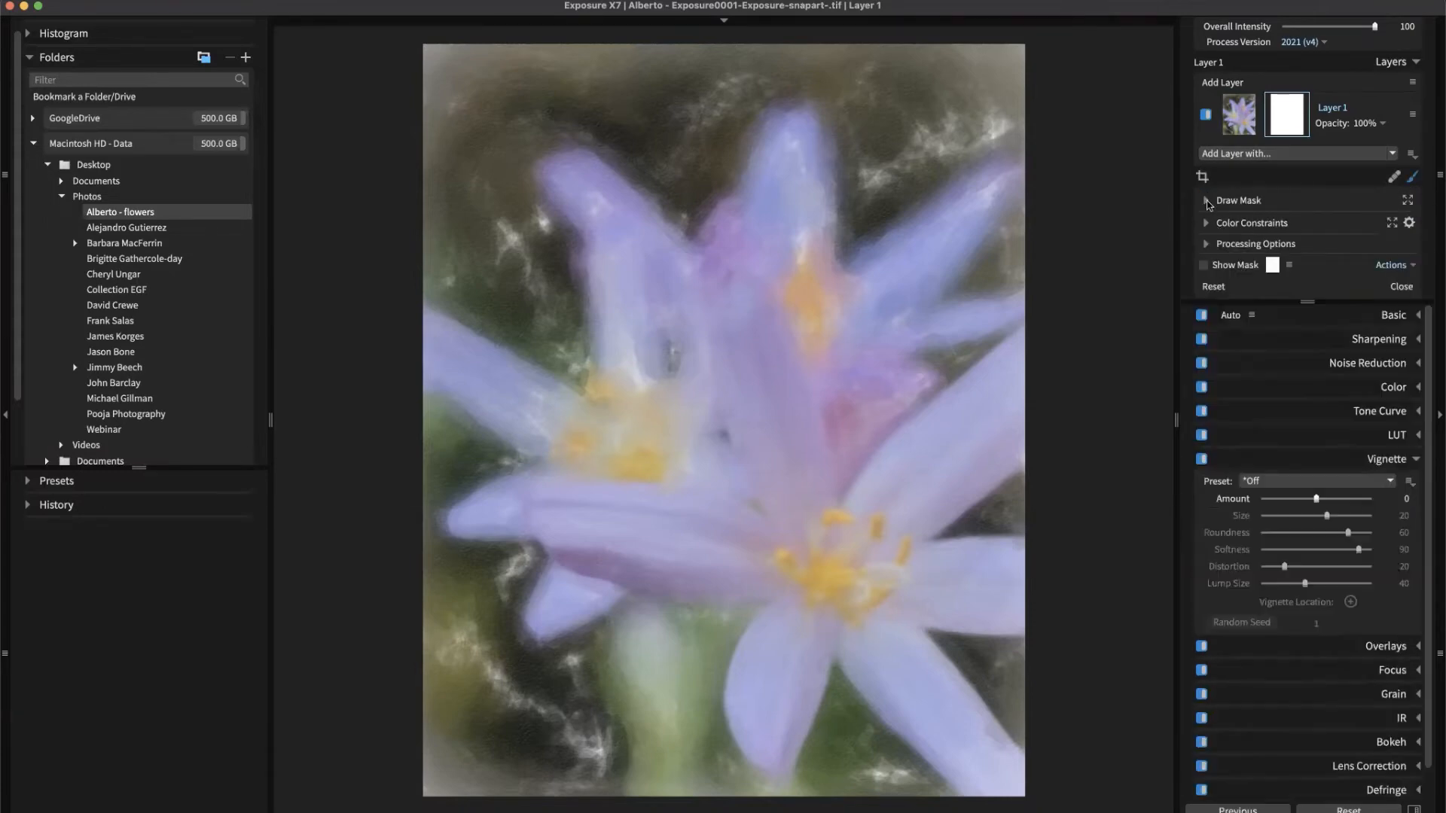
click(1207, 201)
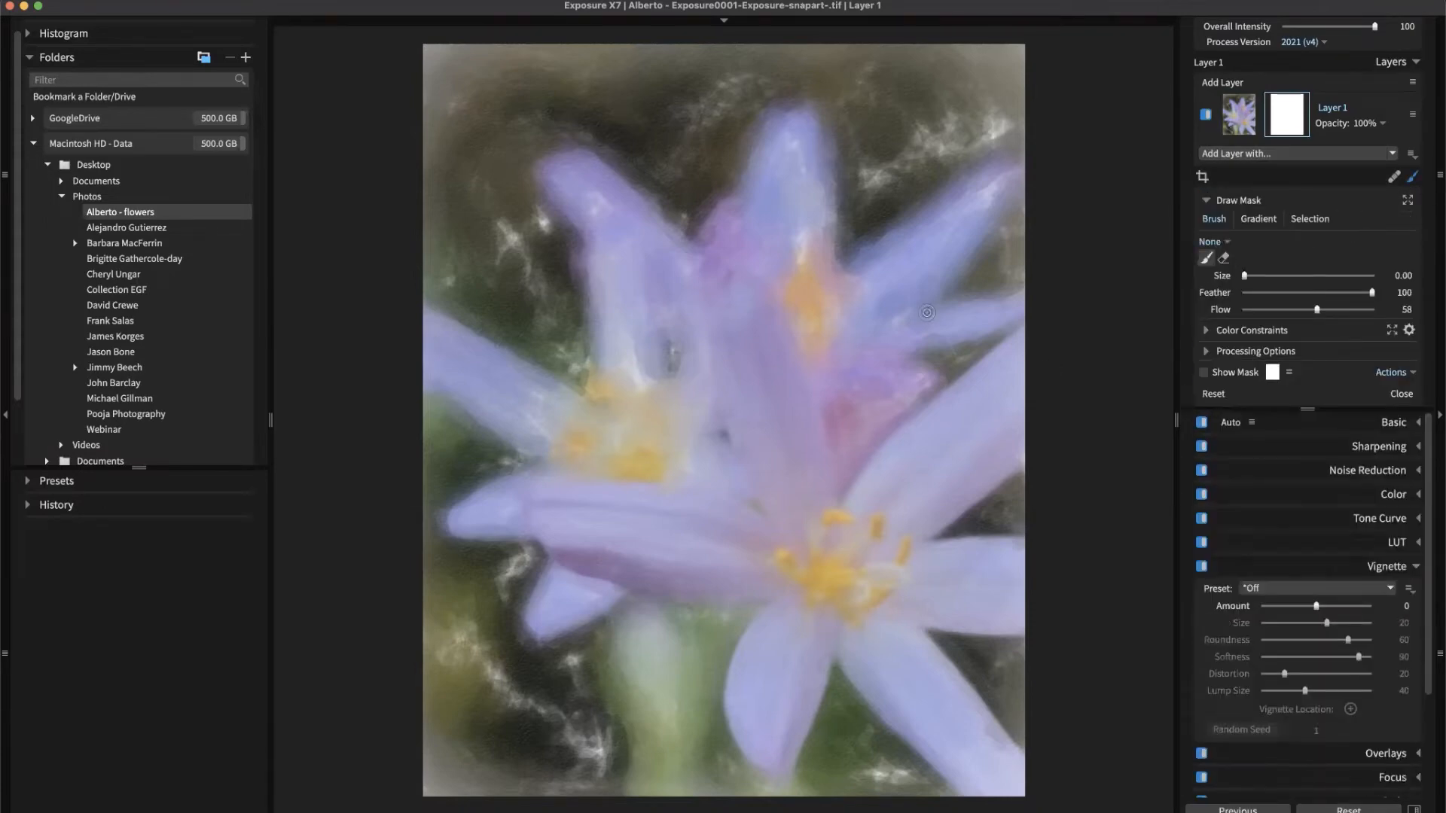
Set the mask brush size to 27.
key(bracketright)
key(bracketright)
key(bracketright)
key(bracketright)
key(bracketright)
key(bracketright)
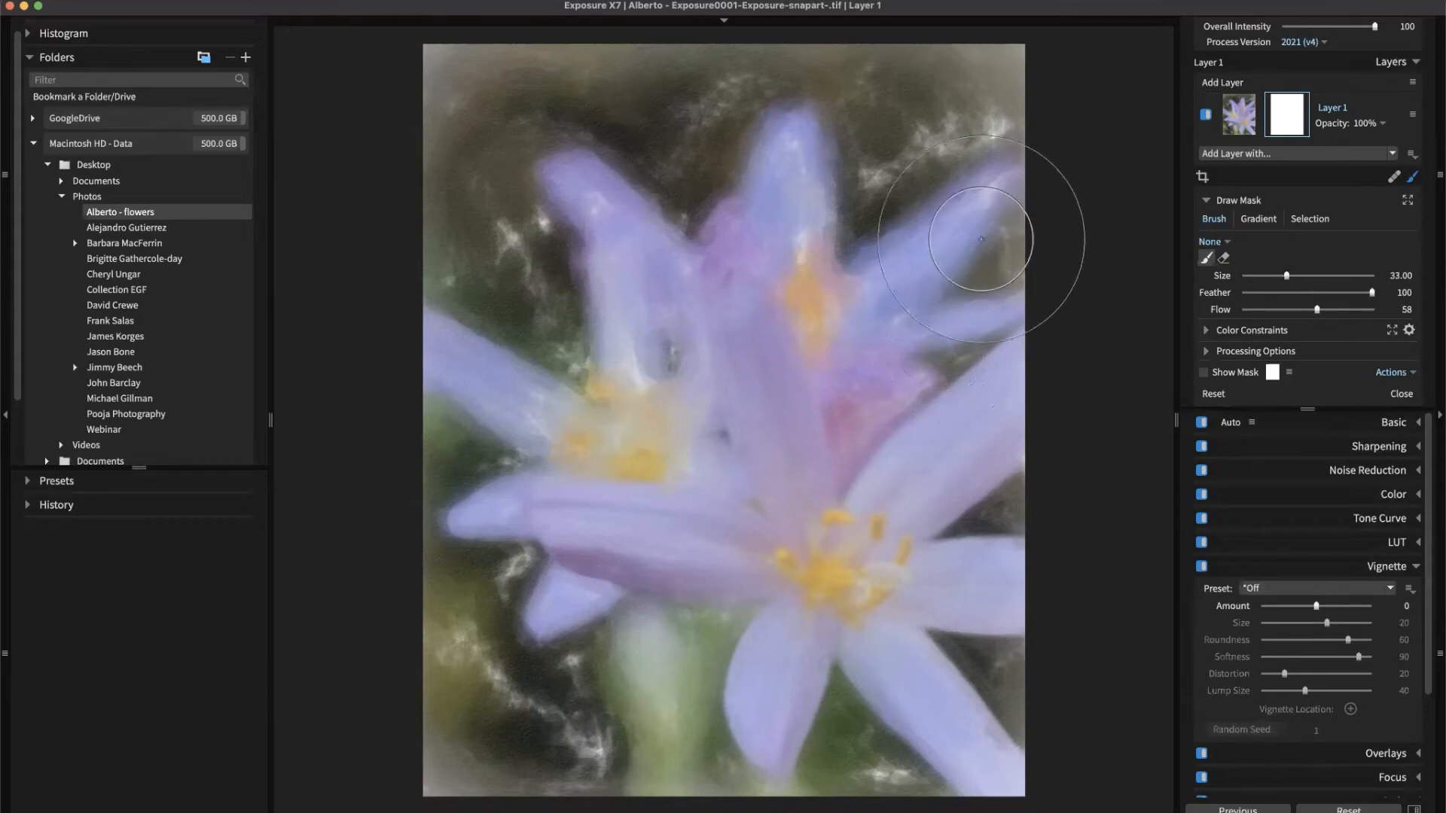
key(bracketleft)
key(bracketleft)
key(bracketleft)
key(e)
Try to mask the front flower with a Lasso selection, and reset the mask.
click(1310, 218)
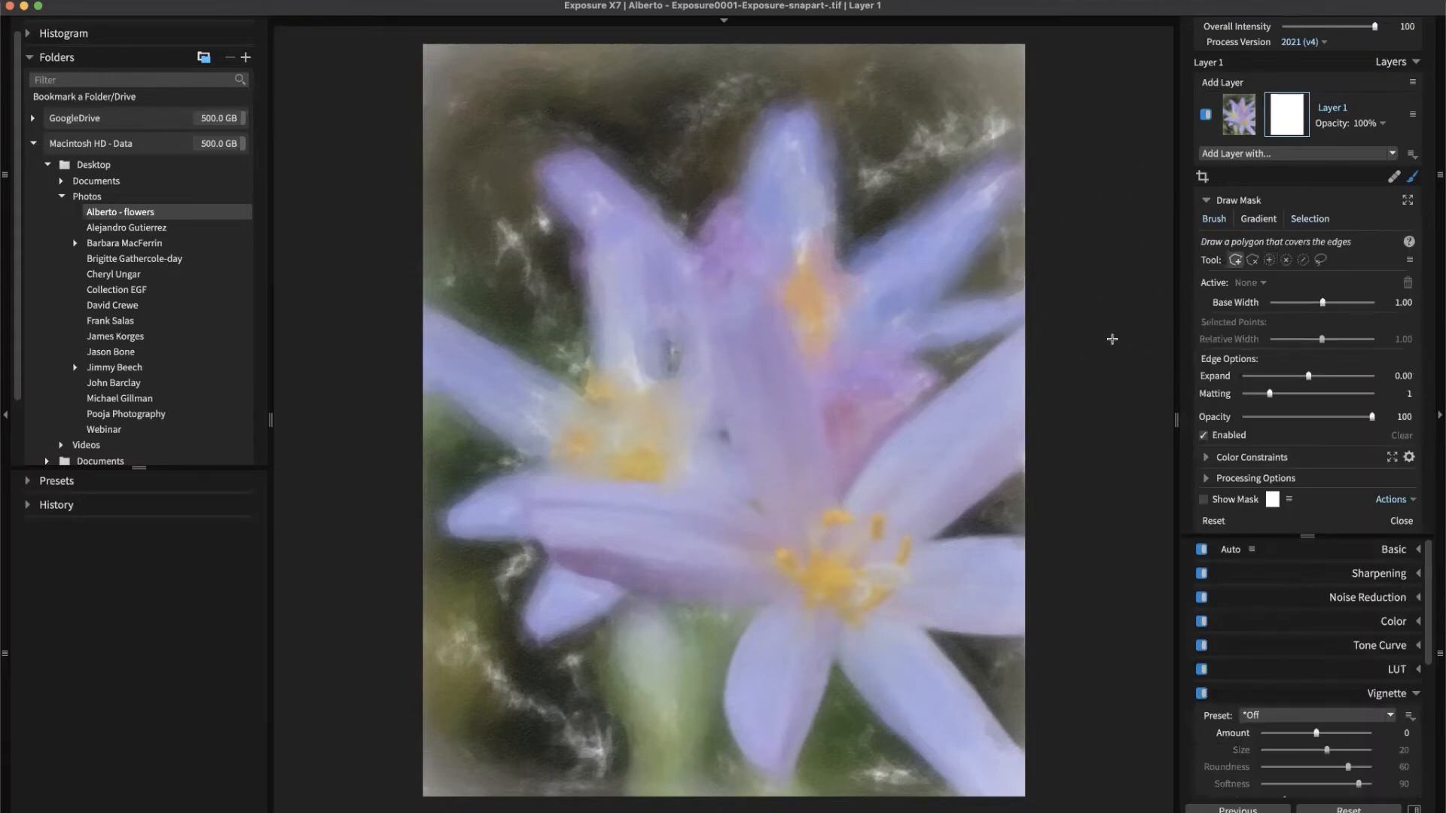
click(1322, 260)
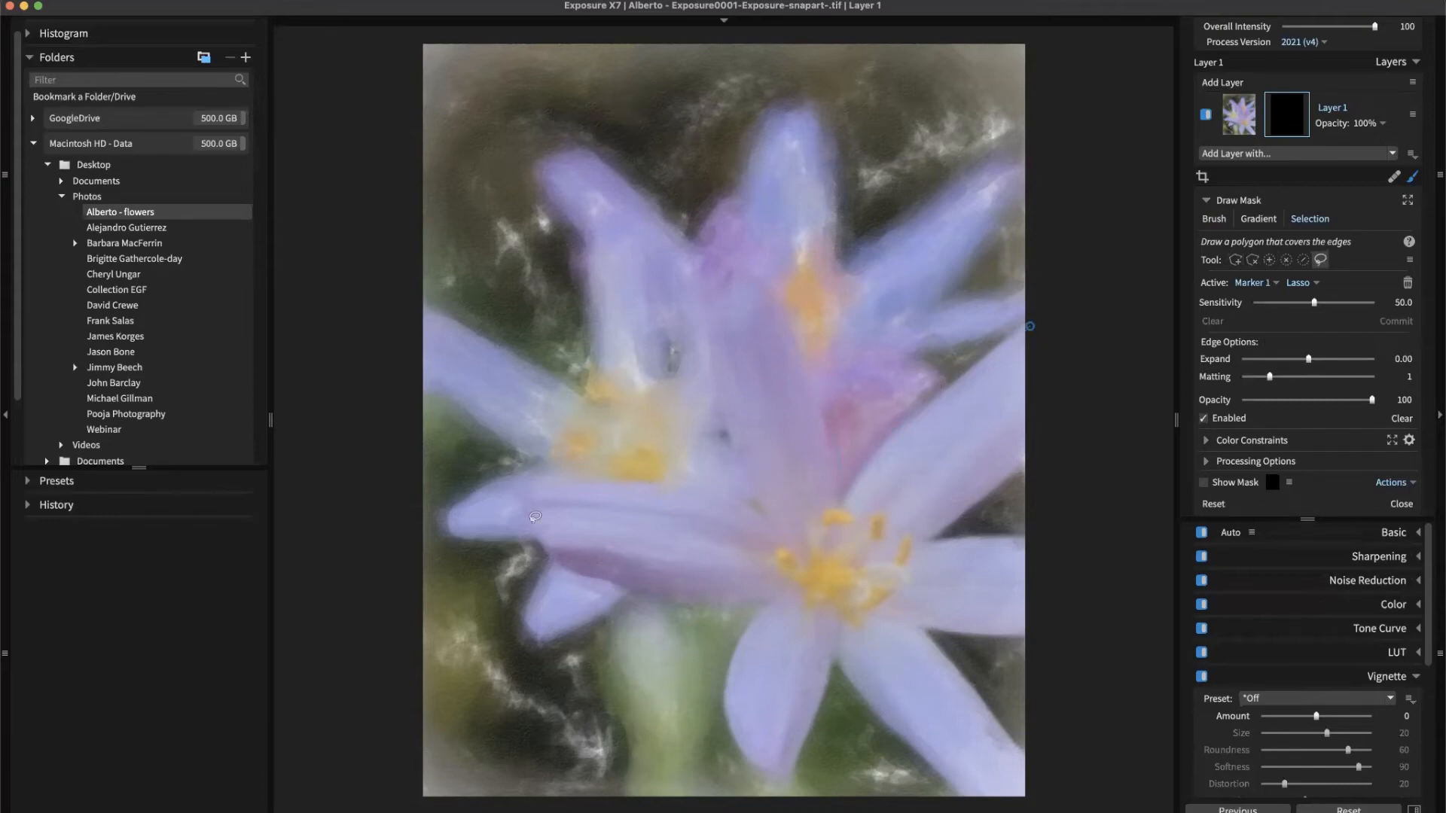
mouse_move(714, 661)
mouse_down()
mouse_move(723, 731)
mouse_move(845, 662)
mouse_move(934, 773)
mouse_move(1059, 758)
mouse_move(1010, 703)
mouse_move(1013, 624)
mouse_move(1046, 513)
mouse_move(1002, 460)
mouse_move(1065, 429)
mouse_up()
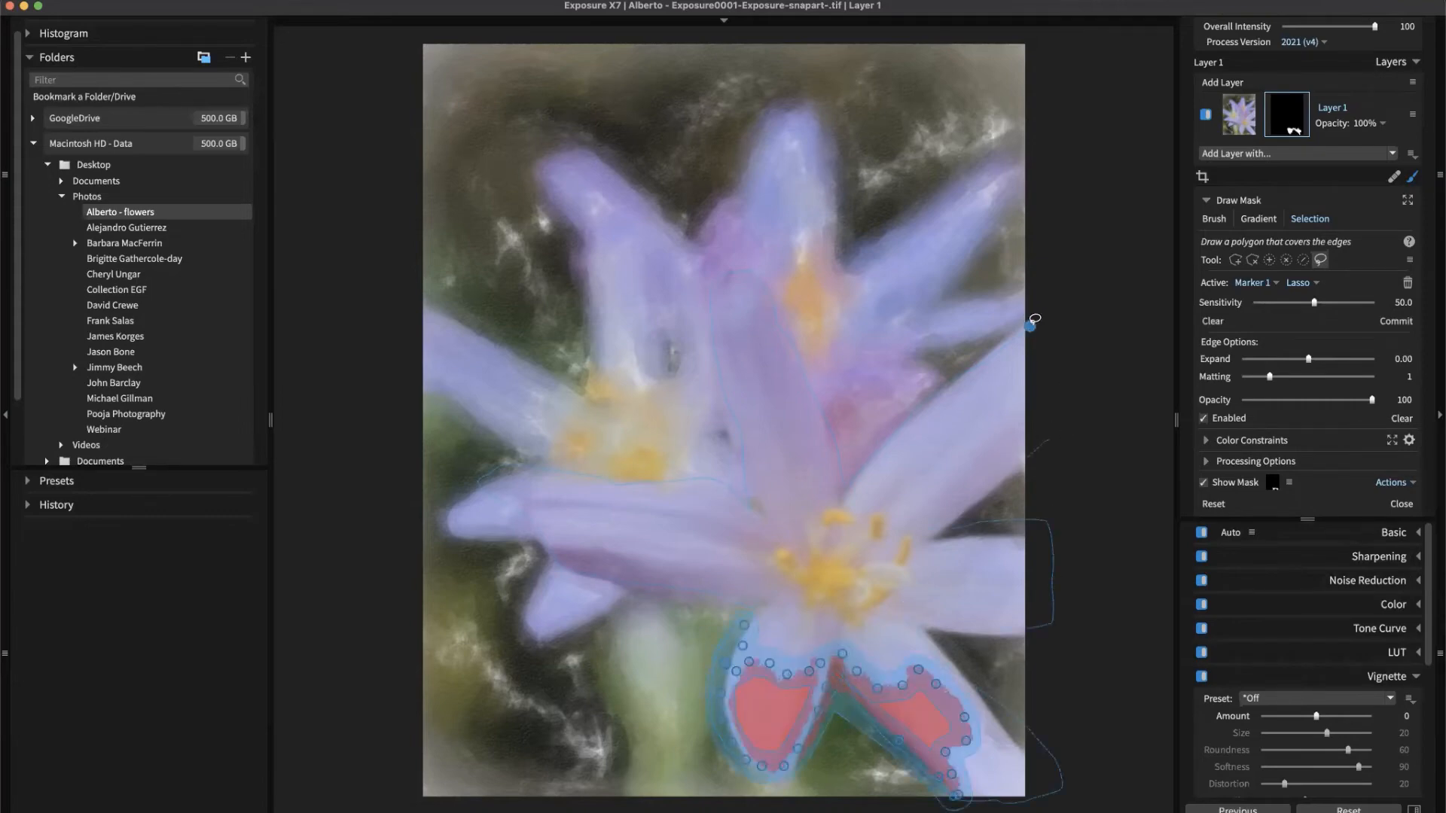
click(1033, 324)
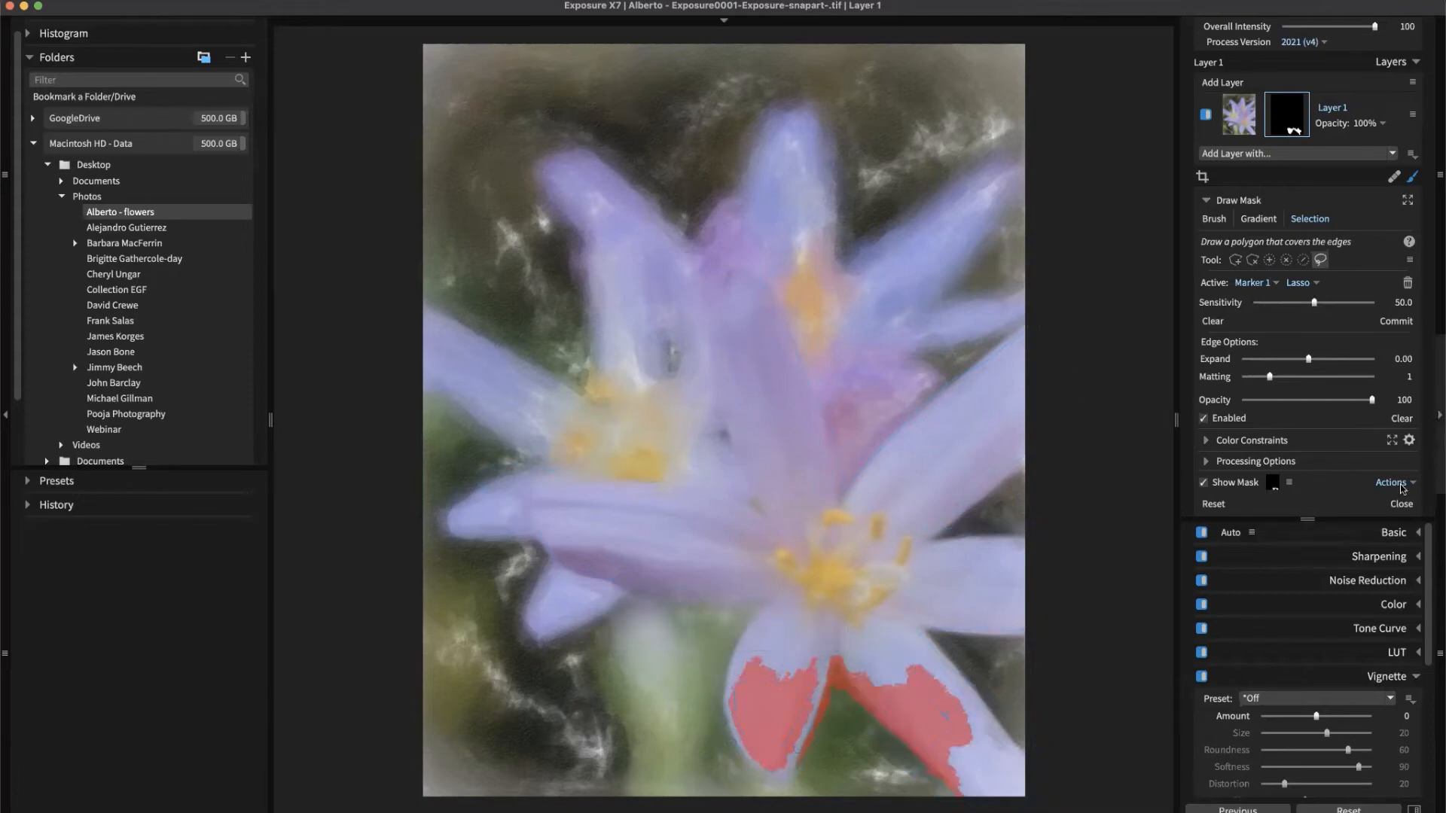
click(1214, 504)
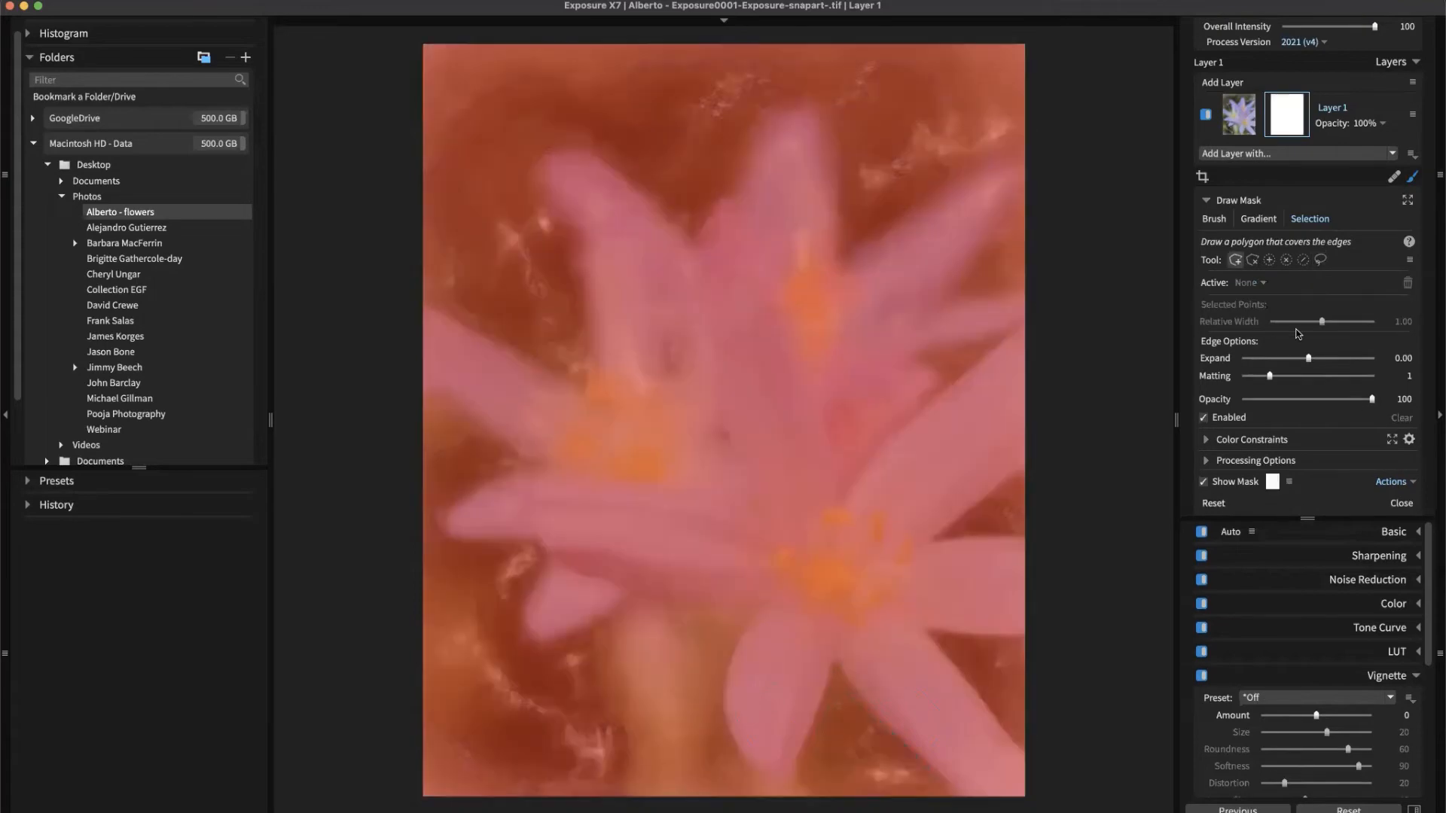
Brush the Layer 1 mask over the front flower's petals and center, invert the mask, and close the mask options.
click(1213, 218)
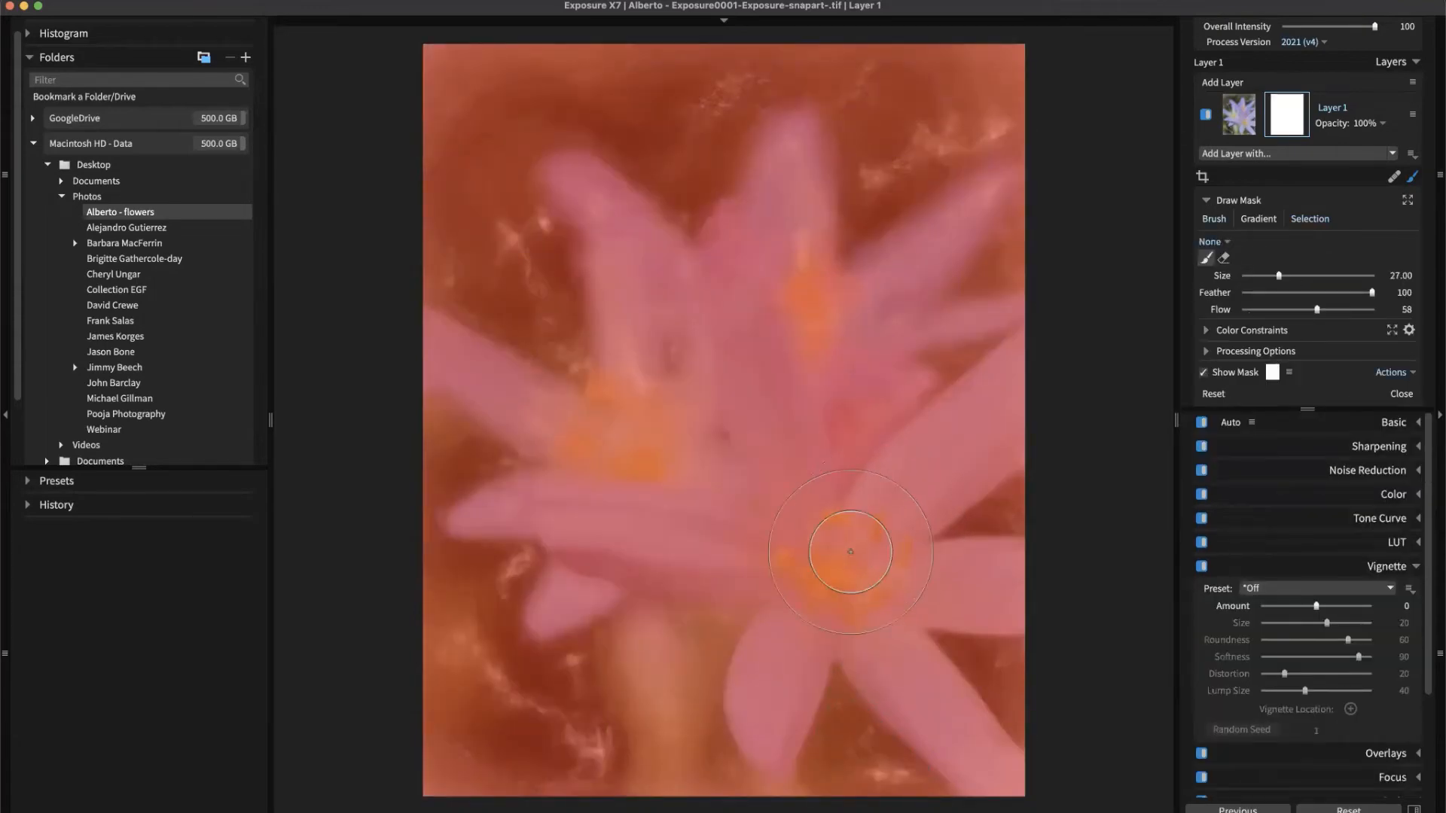
mouse_move(852, 518)
mouse_down()
mouse_move(817, 555)
mouse_move(856, 544)
mouse_move(1008, 394)
mouse_move(894, 476)
mouse_move(893, 497)
mouse_move(1009, 388)
mouse_move(818, 549)
mouse_move(751, 271)
mouse_move(763, 374)
mouse_move(825, 565)
mouse_move(599, 524)
mouse_move(666, 551)
mouse_move(783, 568)
mouse_move(586, 519)
mouse_move(834, 567)
mouse_move(751, 715)
mouse_move(808, 595)
mouse_move(861, 593)
mouse_move(987, 781)
mouse_move(870, 648)
mouse_move(896, 675)
mouse_move(871, 582)
mouse_move(1070, 588)
mouse_up()
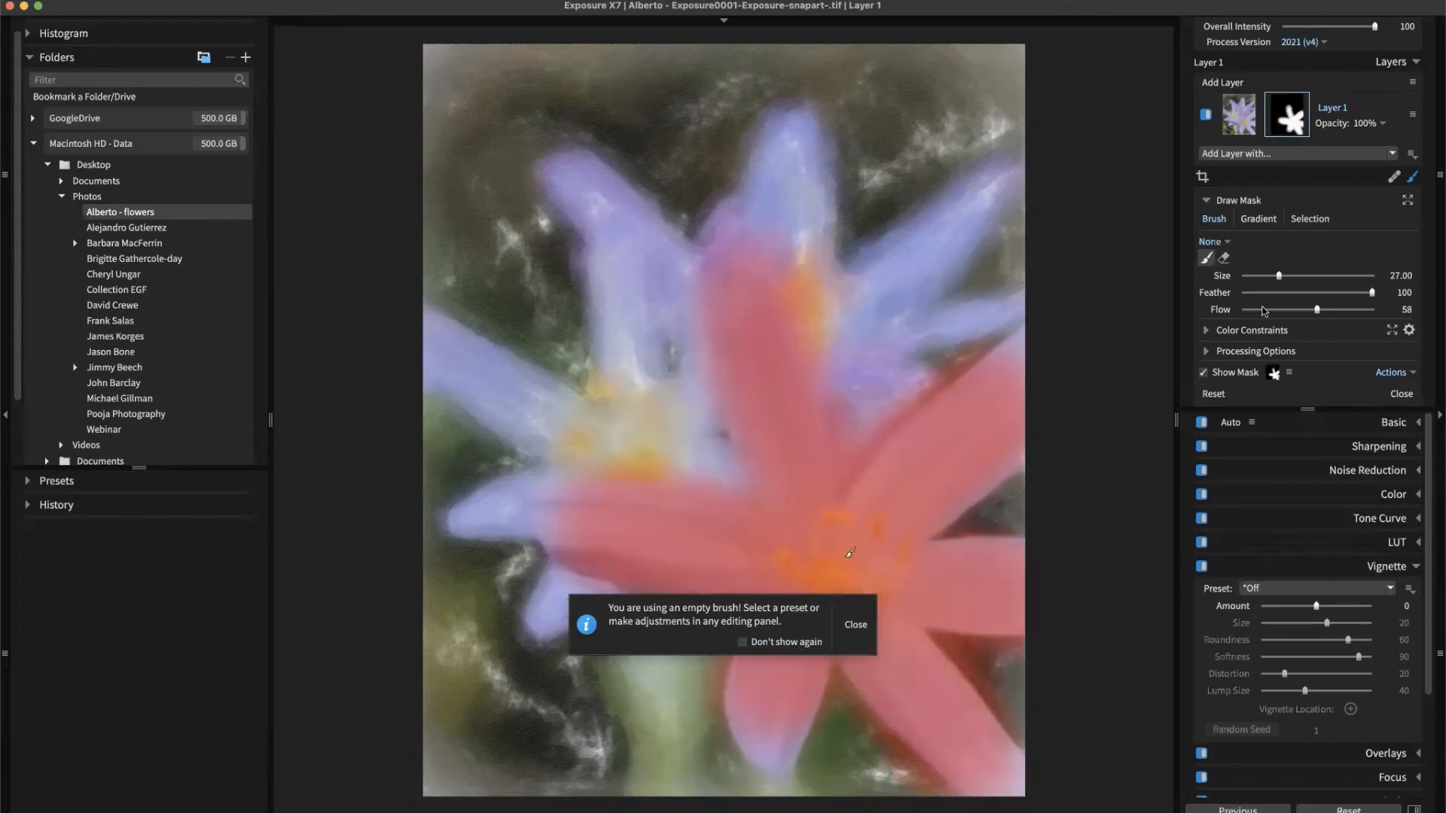
click(1393, 373)
click(1394, 409)
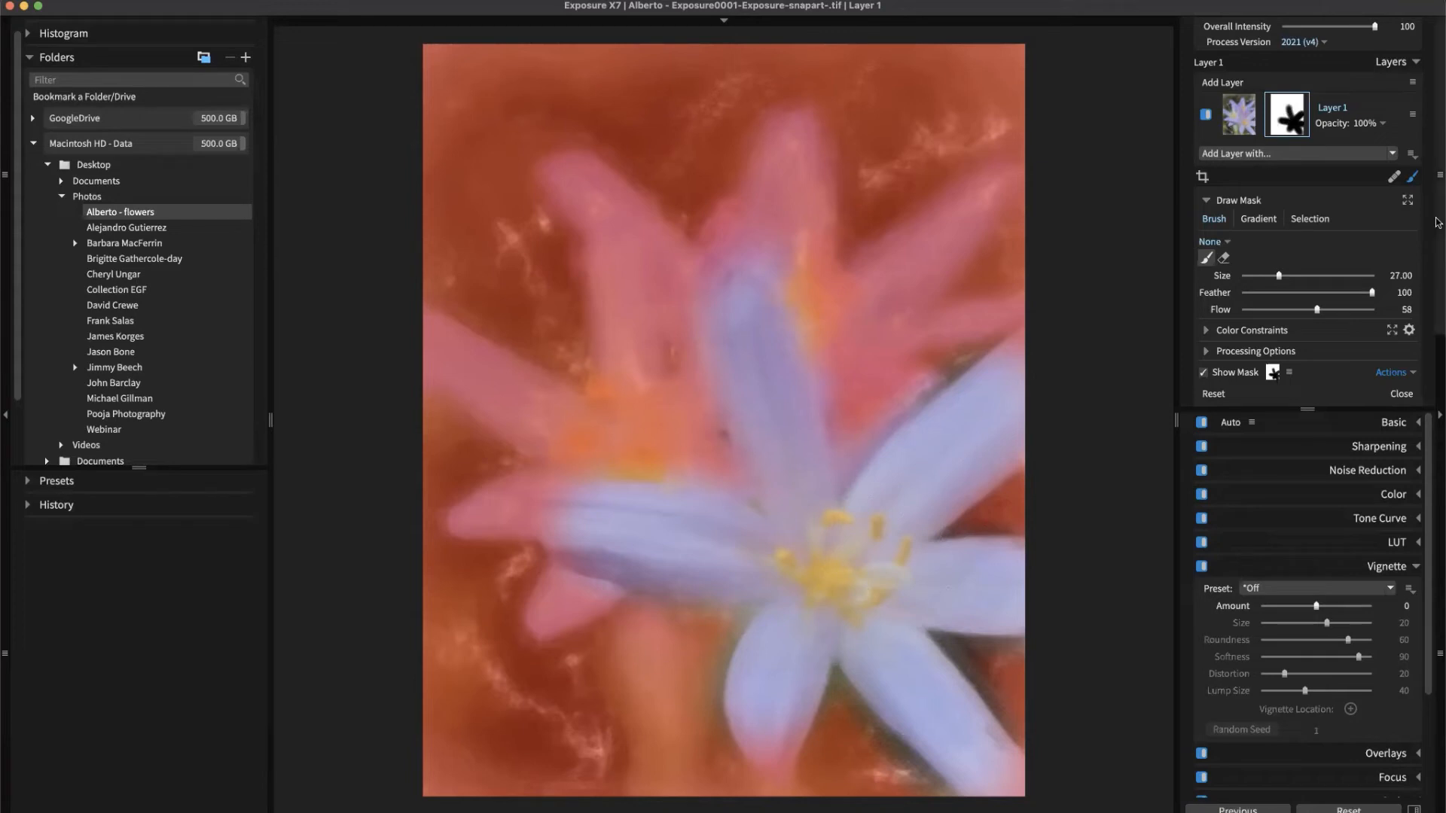
mouse_move(1438, 223)
click(1412, 180)
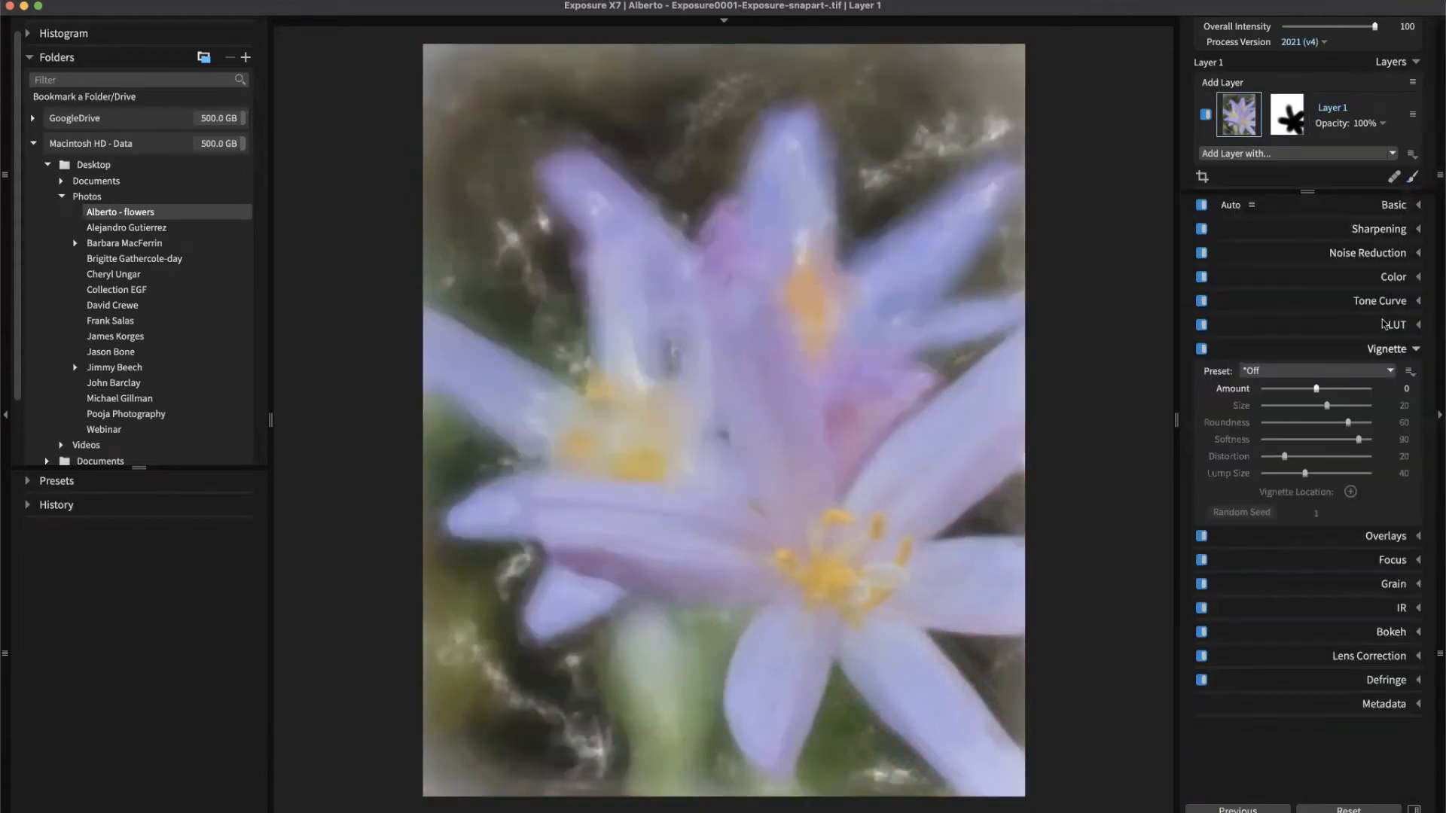
Try a Basic Saturation of -90 on the area around the front flower, and reset it.
click(1386, 349)
click(1391, 206)
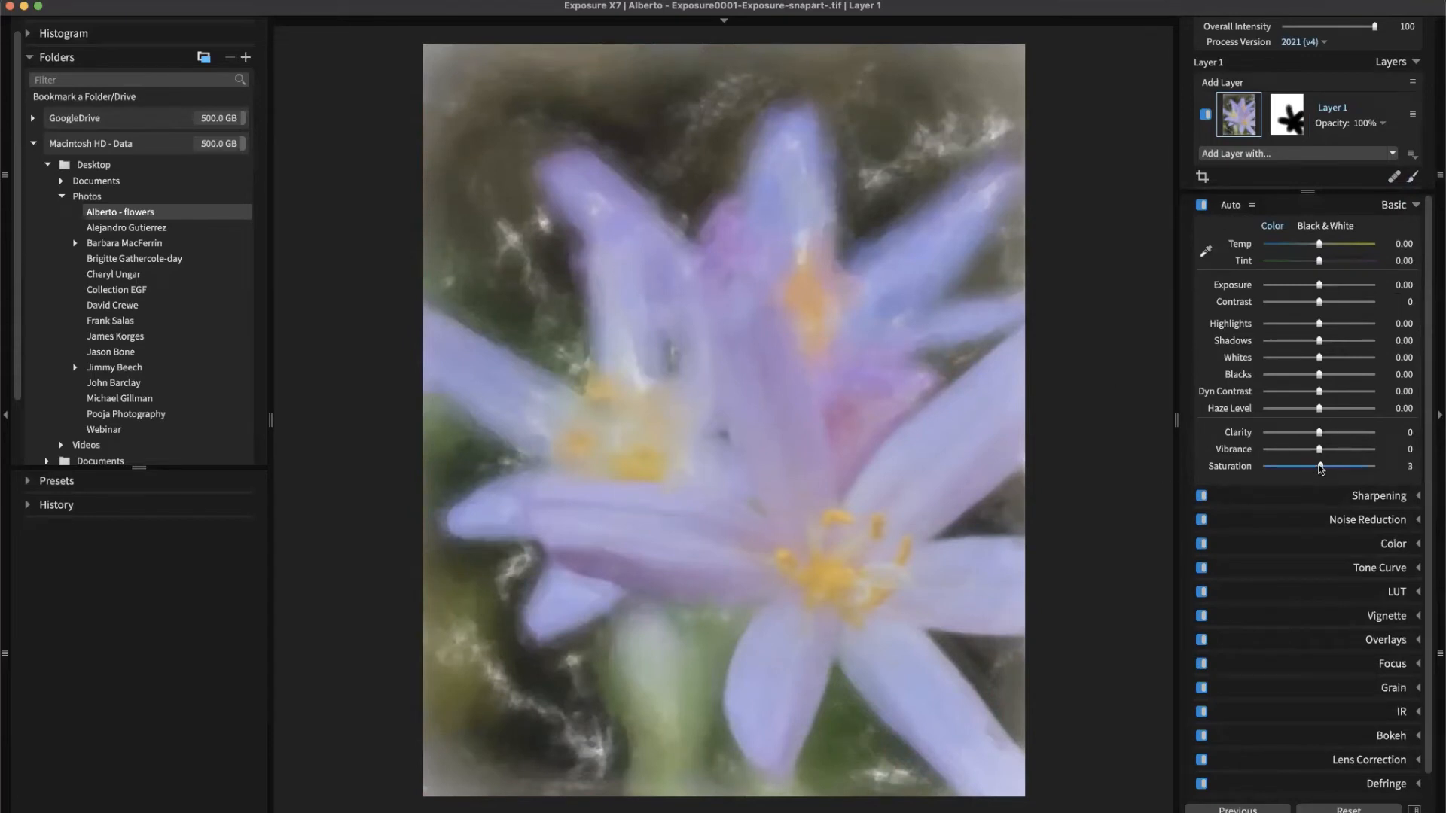
drag(1319, 467, 1270, 476)
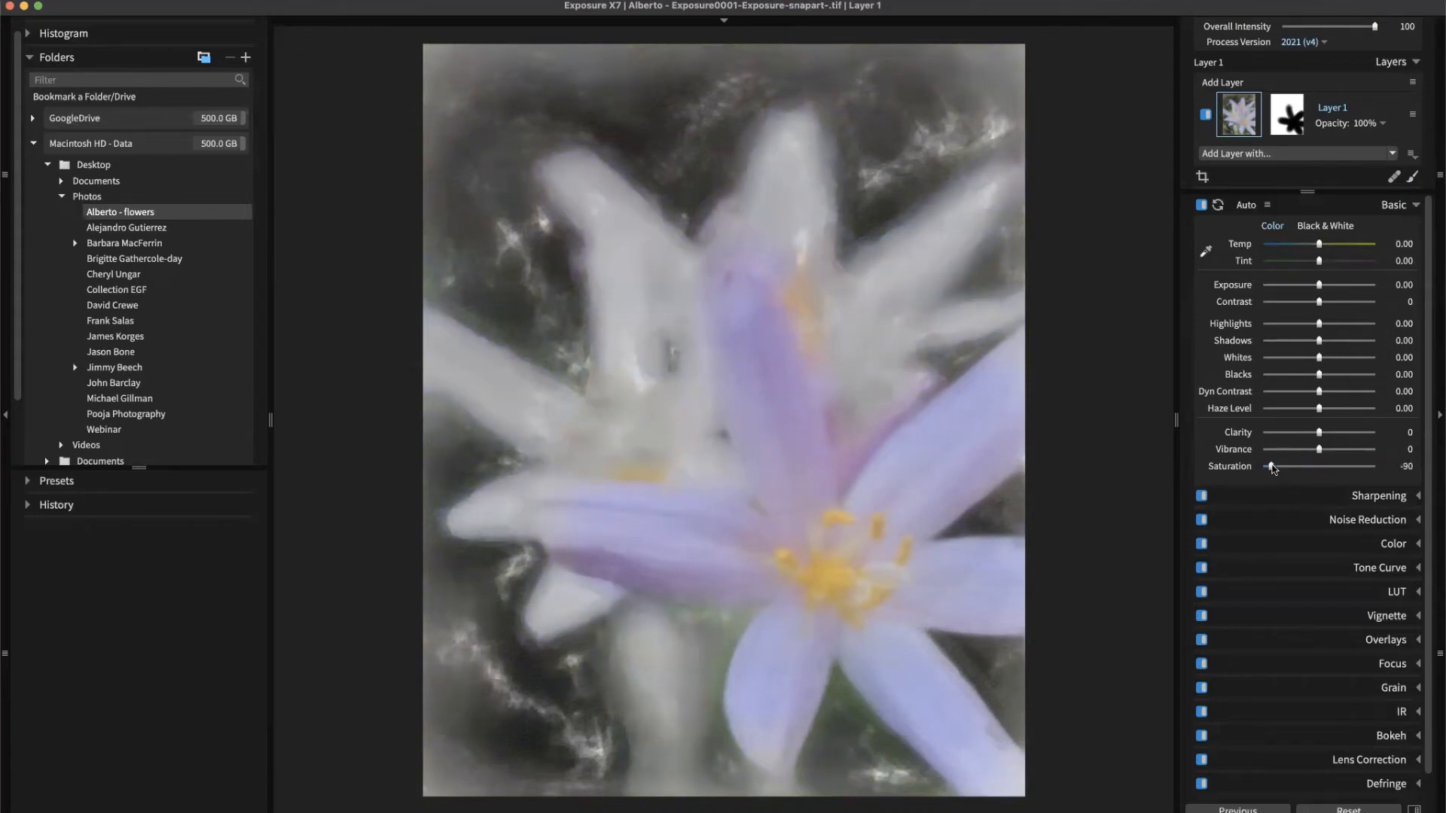
double_click(1273, 467)
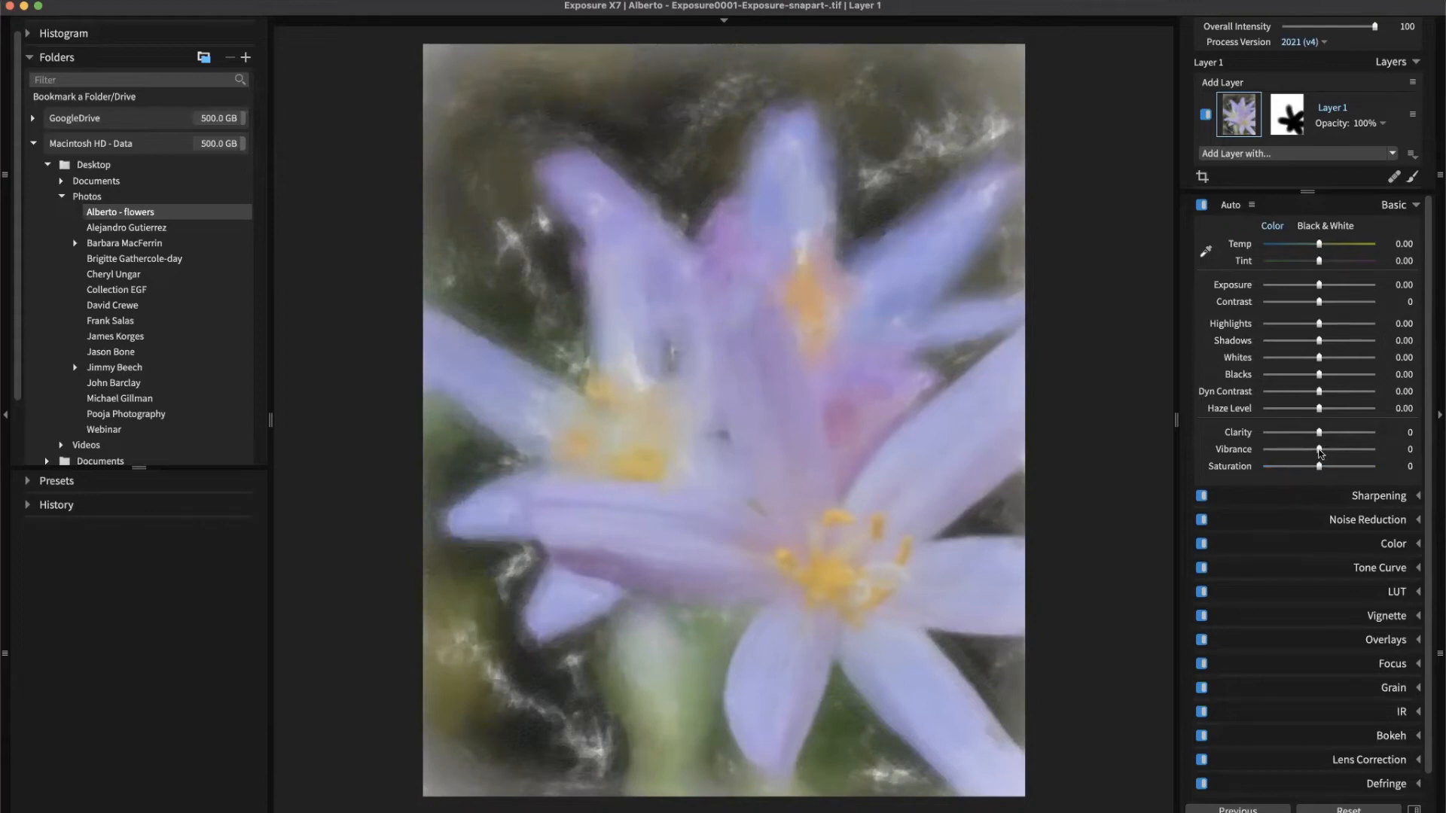
Try Basic Vibrance values of -35 and -47 on the masked area, resetting the adjustment each time.
drag(1321, 453, 1302, 452)
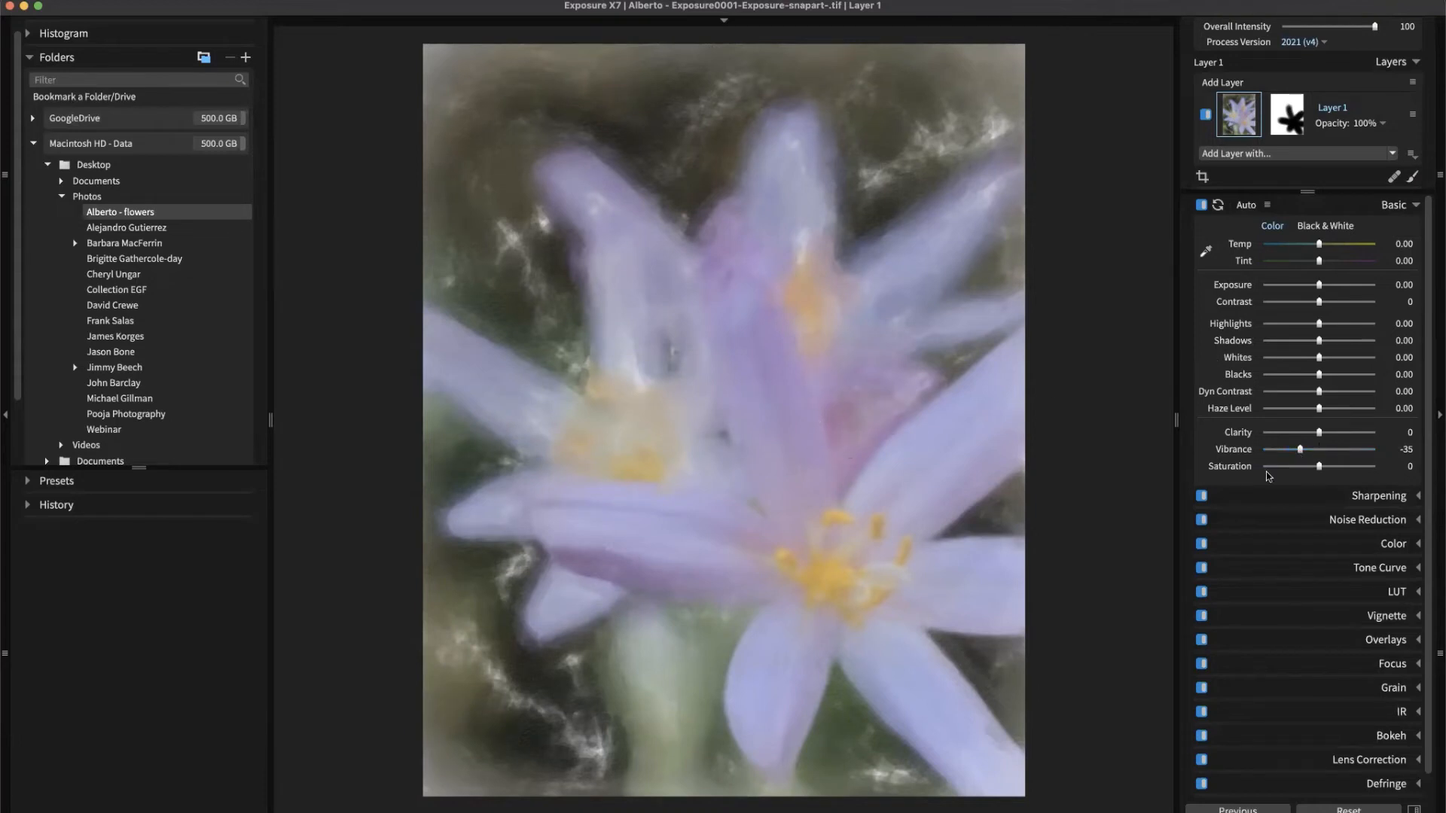
double_click(1300, 451)
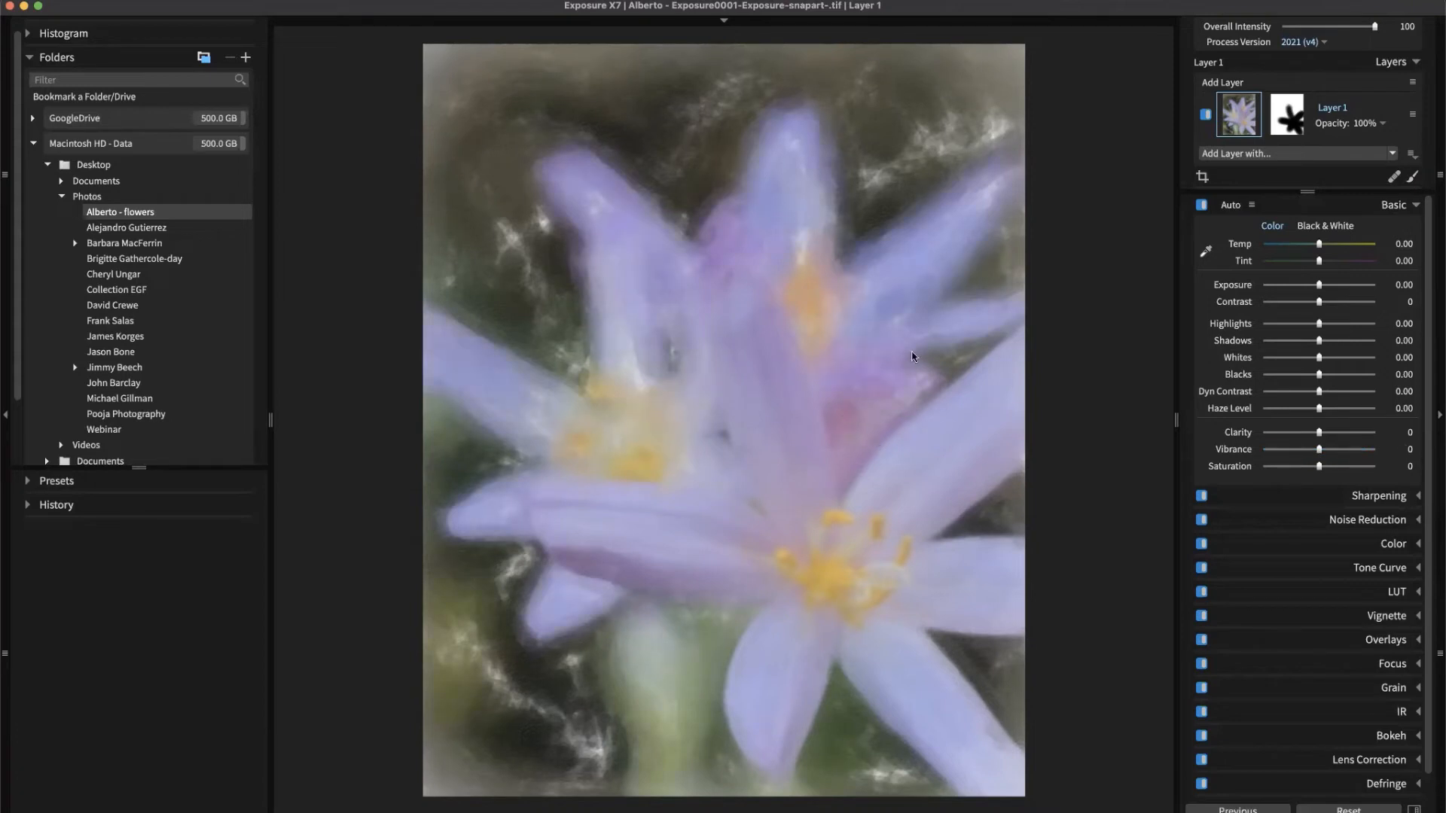
drag(1317, 449, 1294, 449)
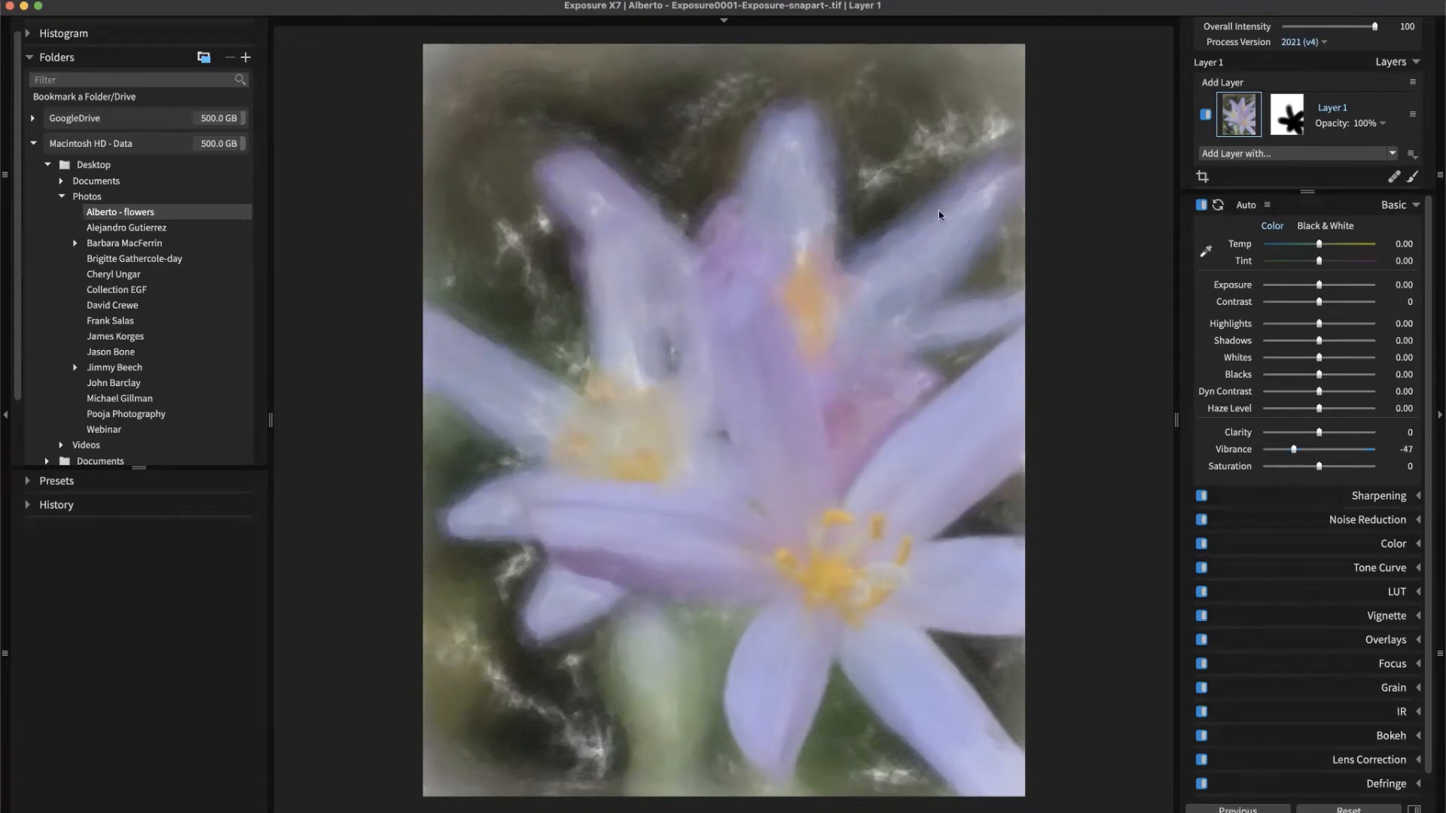
double_click(1300, 451)
In the detailed Color adjustments, set the Saturation of the Midtones to -20 and of the Highlights to -14.
click(1393, 543)
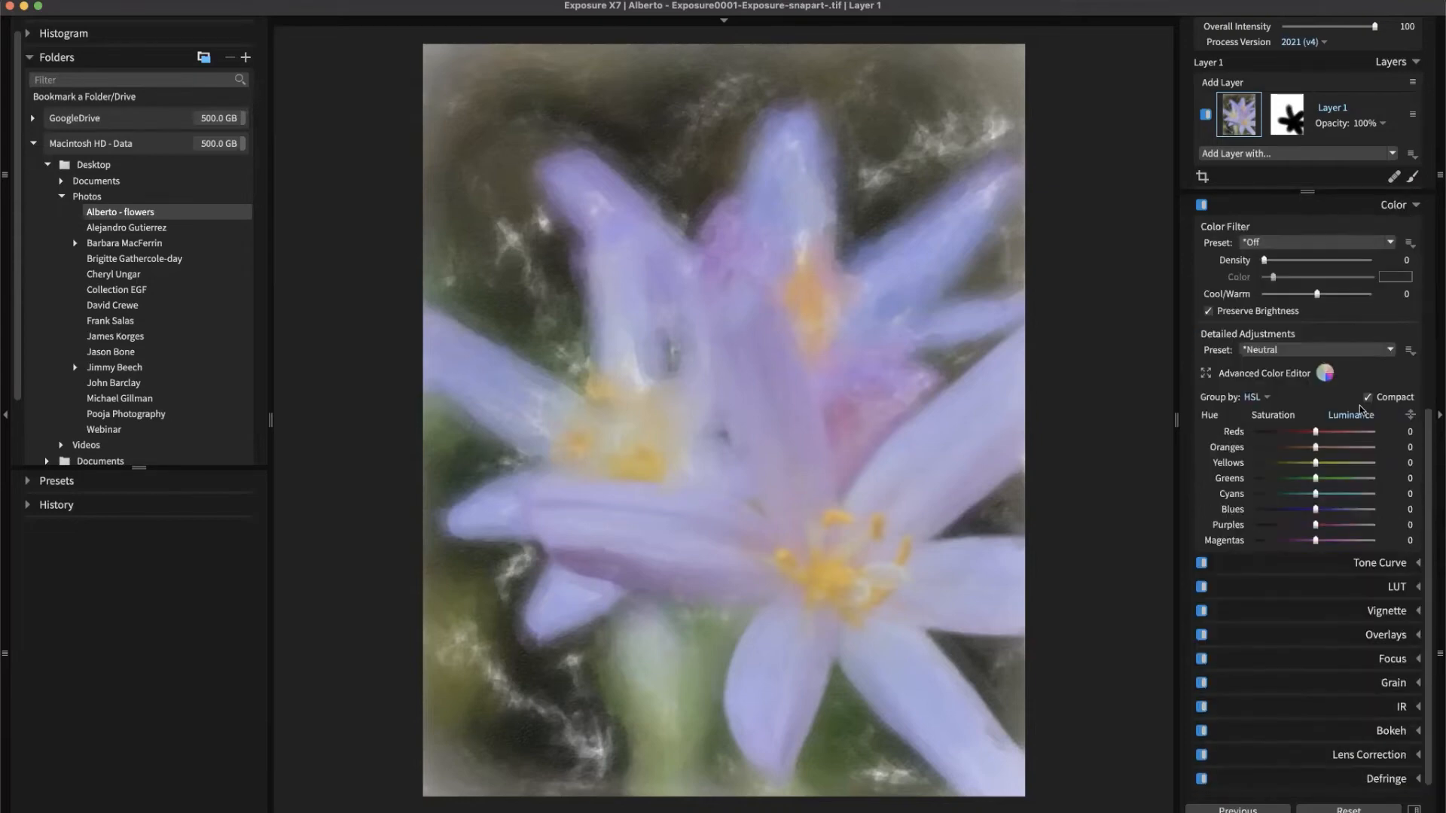
click(1284, 401)
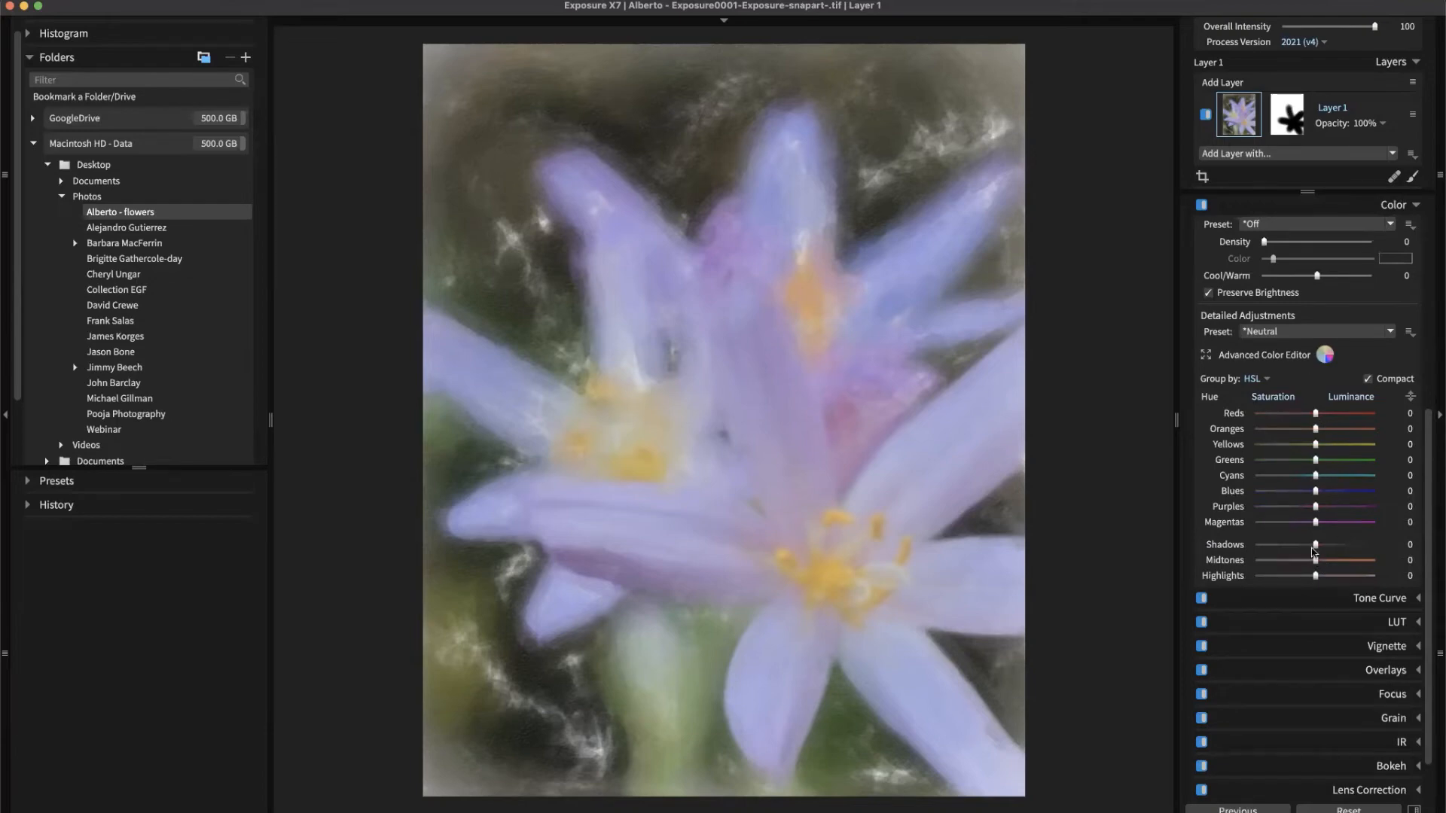
drag(1317, 545, 1295, 548)
mouse_move(1295, 546)
mouse_down()
mouse_move(1319, 548)
mouse_move(1300, 551)
mouse_up()
double_click(1301, 548)
mouse_move(1314, 560)
mouse_down()
mouse_move(1272, 556)
mouse_move(1311, 561)
mouse_up()
mouse_move(1315, 576)
mouse_down()
mouse_move(1239, 578)
mouse_move(1314, 576)
mouse_move(1278, 563)
mouse_move(1306, 561)
mouse_move(1320, 577)
mouse_up()
drag(1305, 561, 1307, 560)
Display the Layer 1 mask, clean up its edges with a size 6 brush, erase it from the lower petal's tip, and close the mask options.
click(1290, 120)
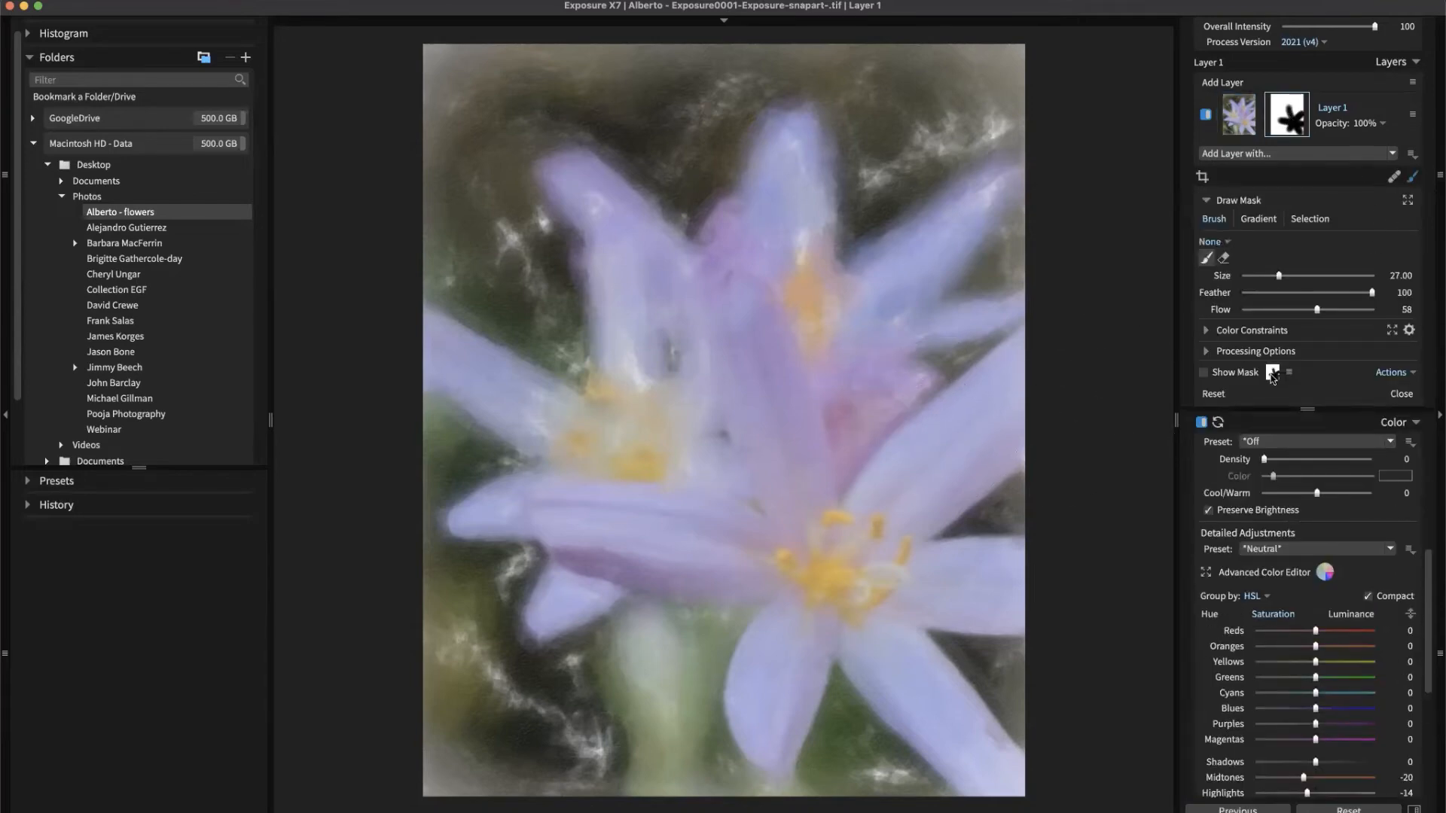
click(1204, 372)
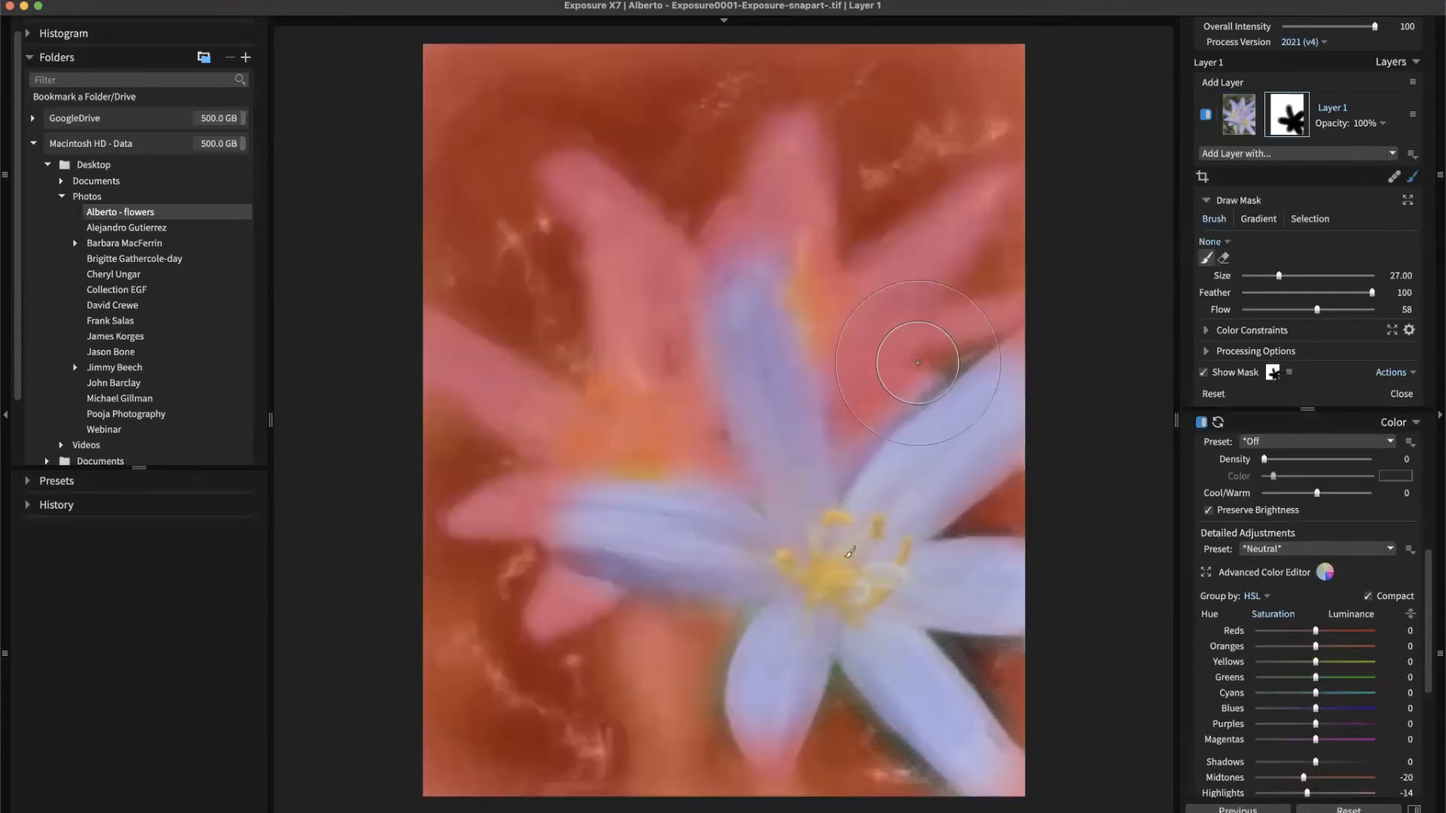
key(bracketleft)
key(bracketleft)
key(bracketleft)
key(bracketleft)
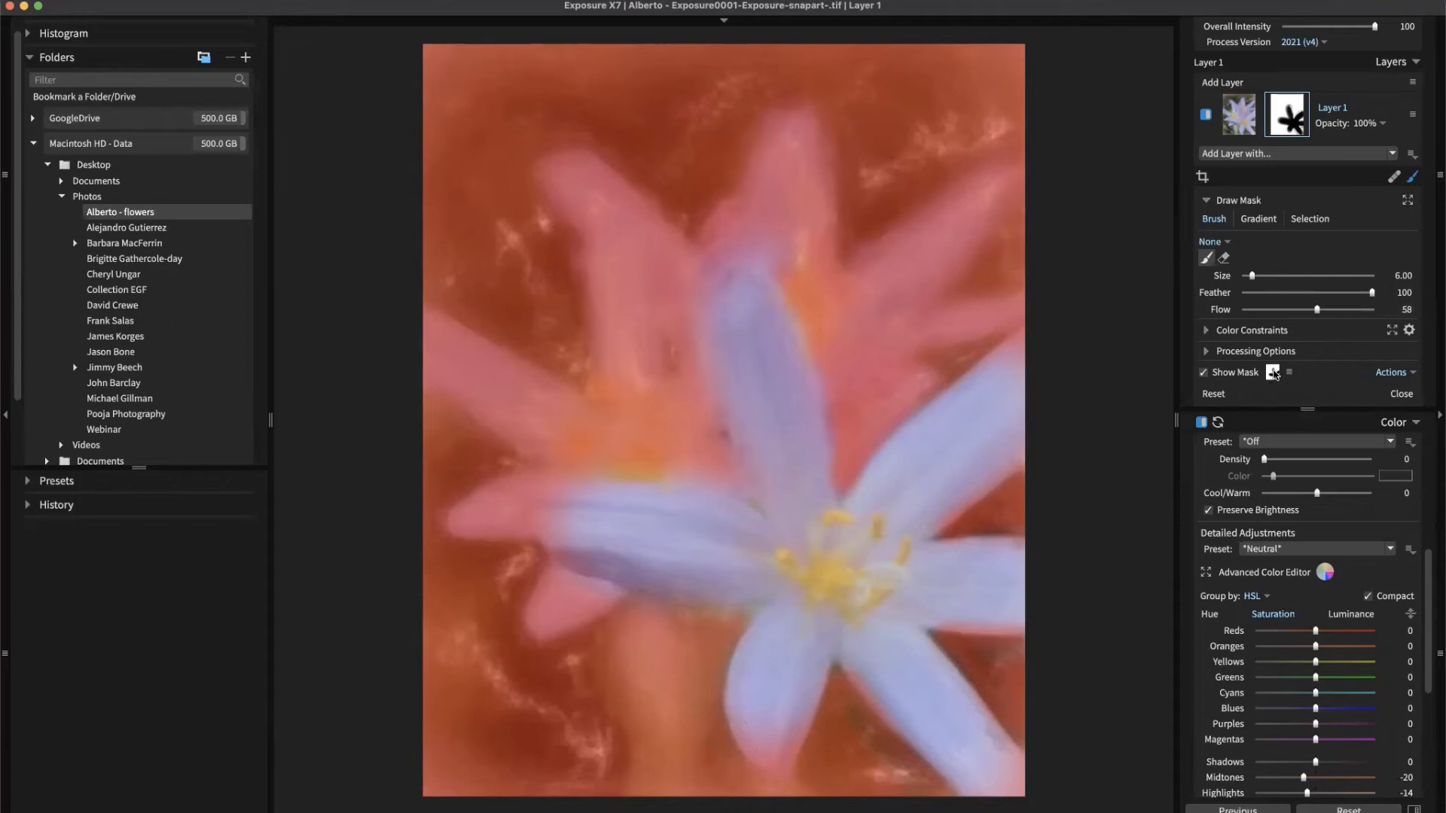
key(alt)
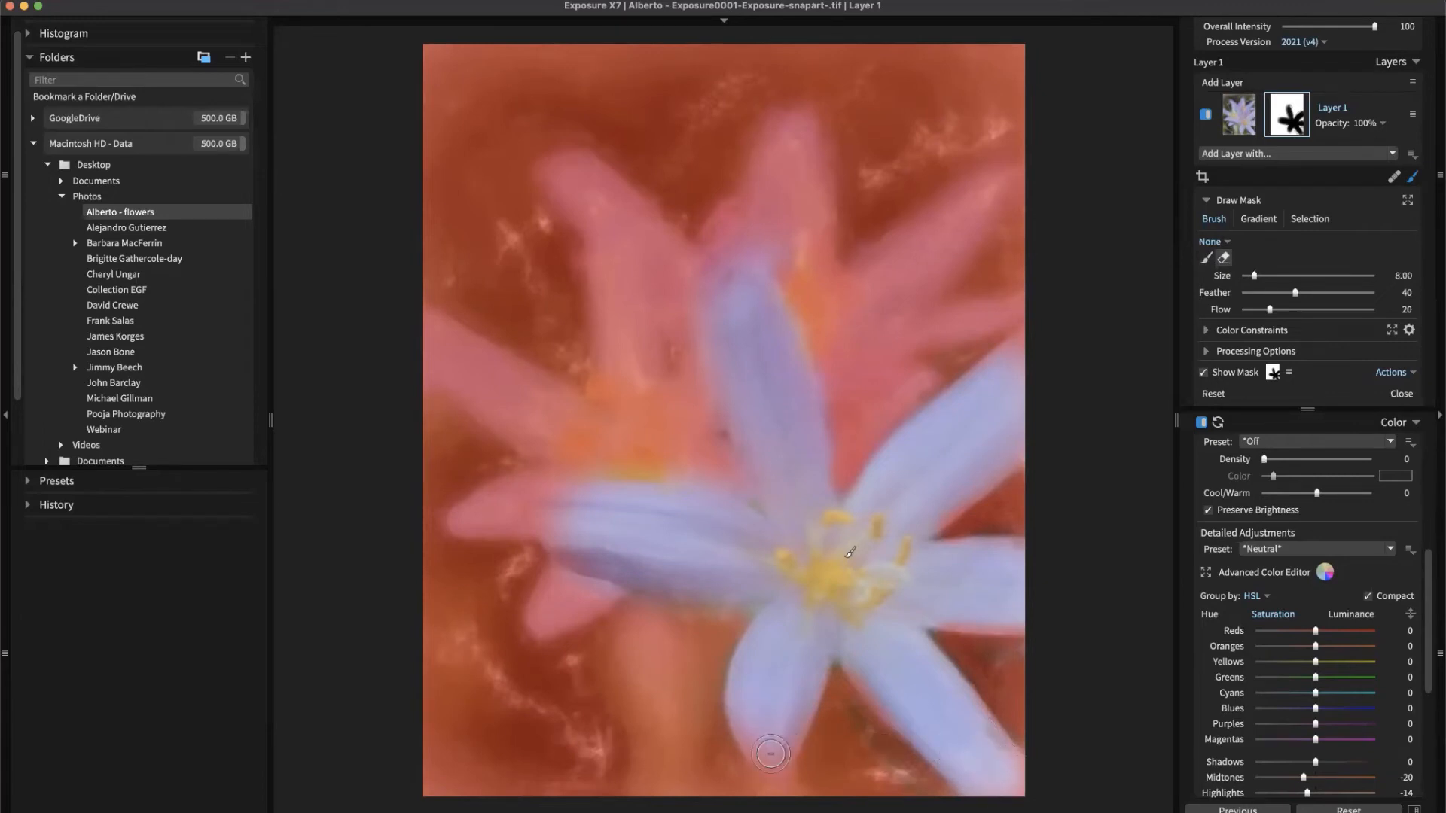
mouse_move(770, 754)
mouse_down()
mouse_move(763, 746)
mouse_move(784, 747)
mouse_up()
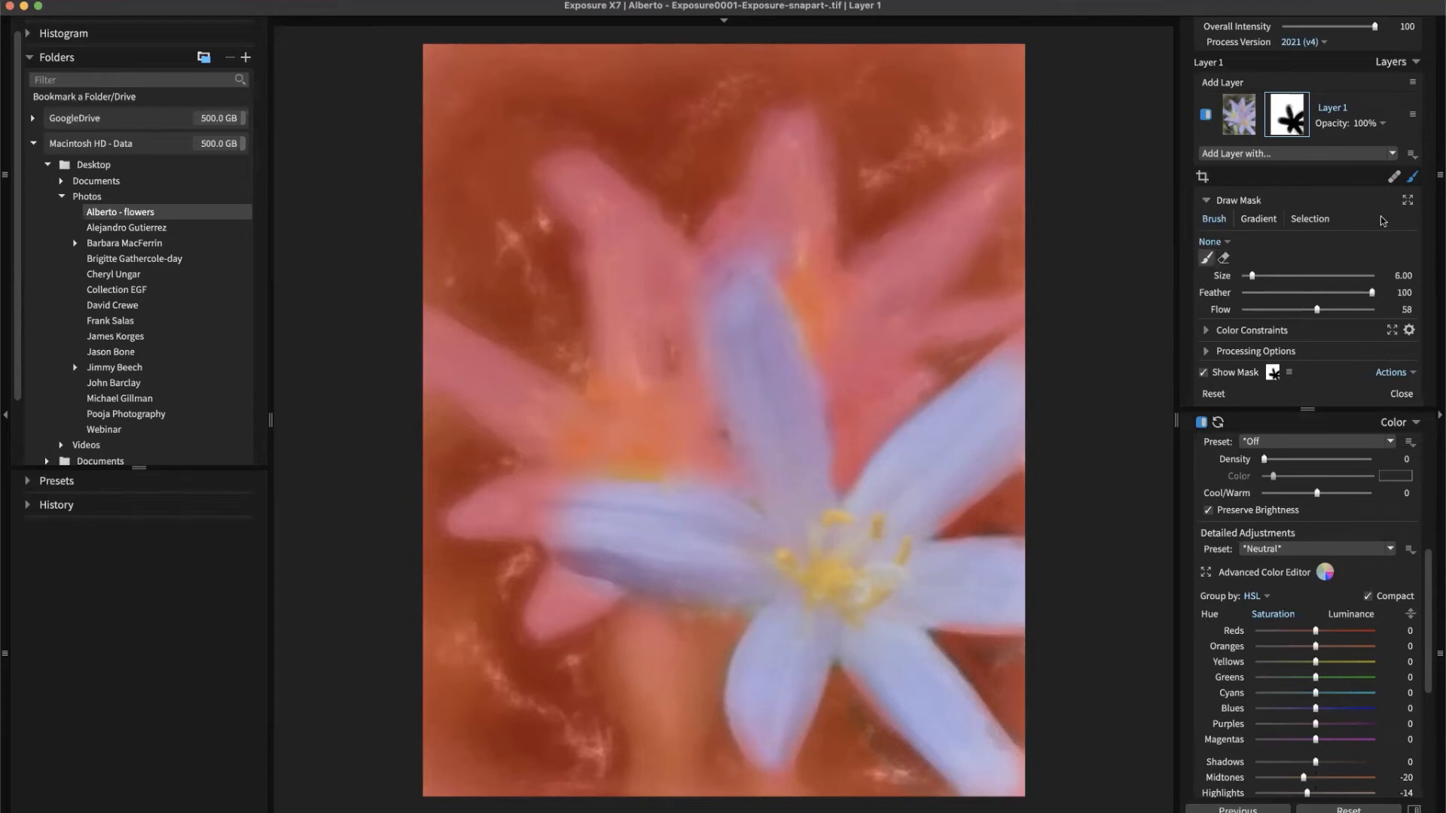
click(1203, 373)
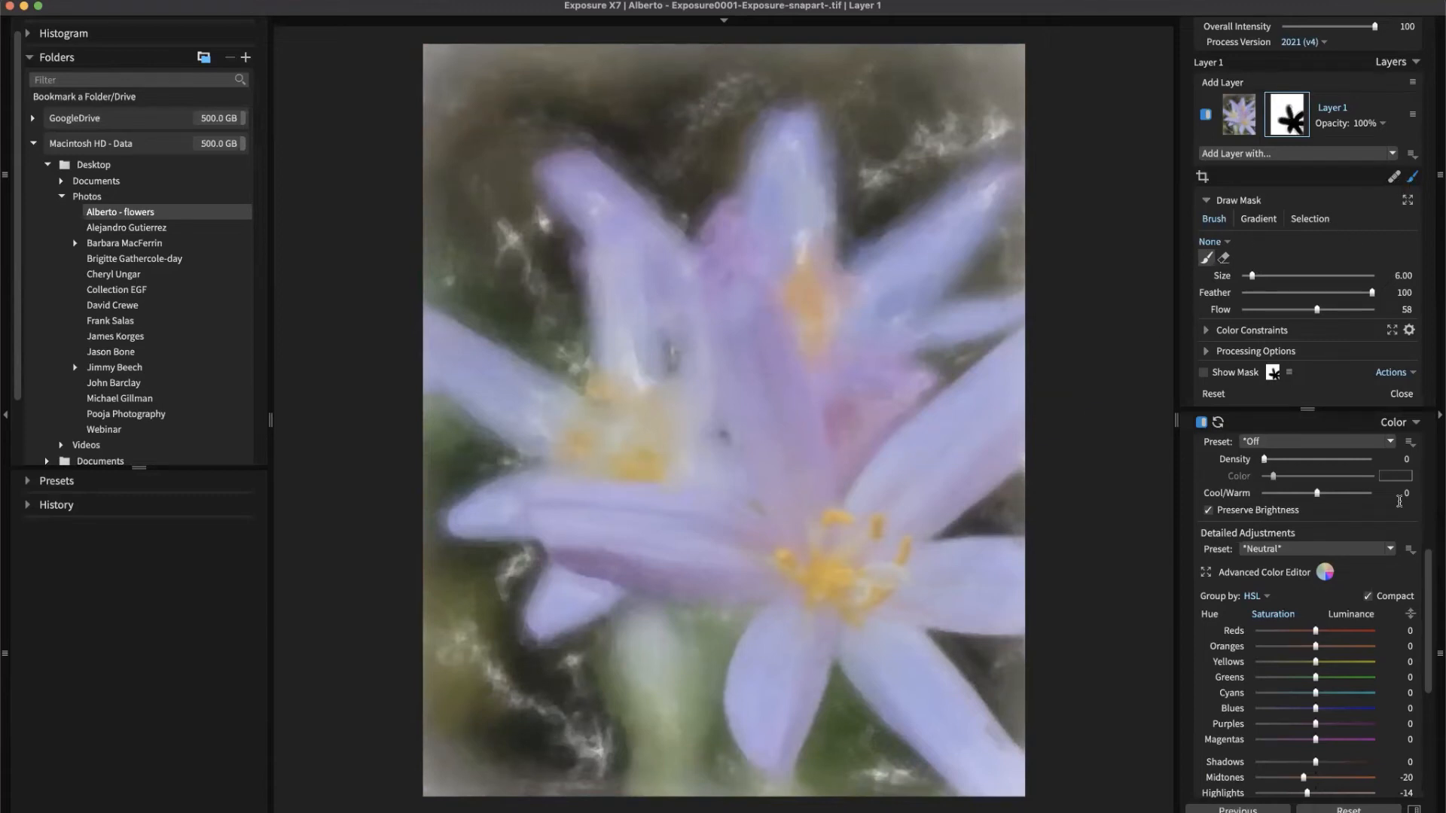
click(1401, 394)
click(1416, 206)
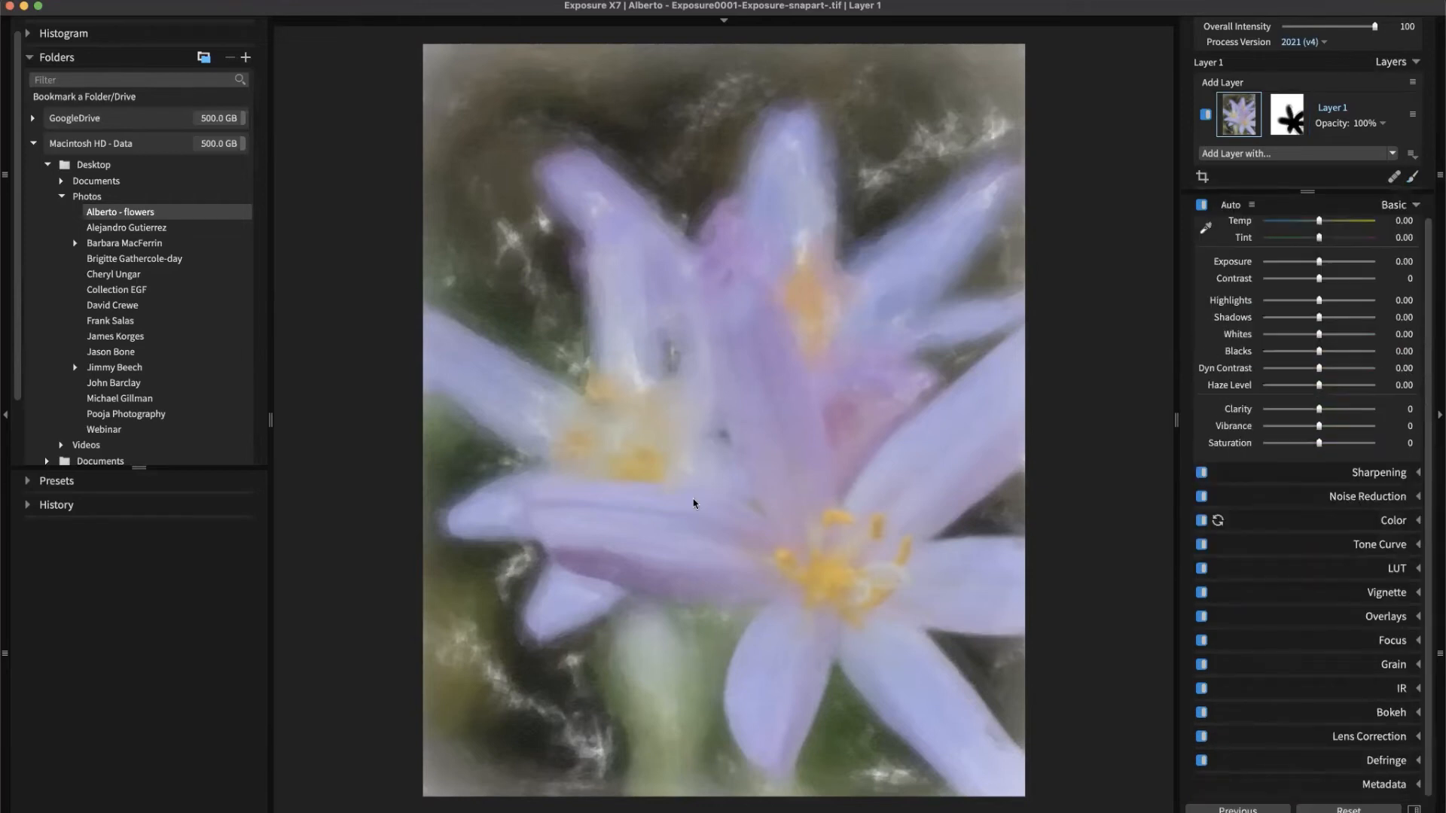
right_click(1255, 123)
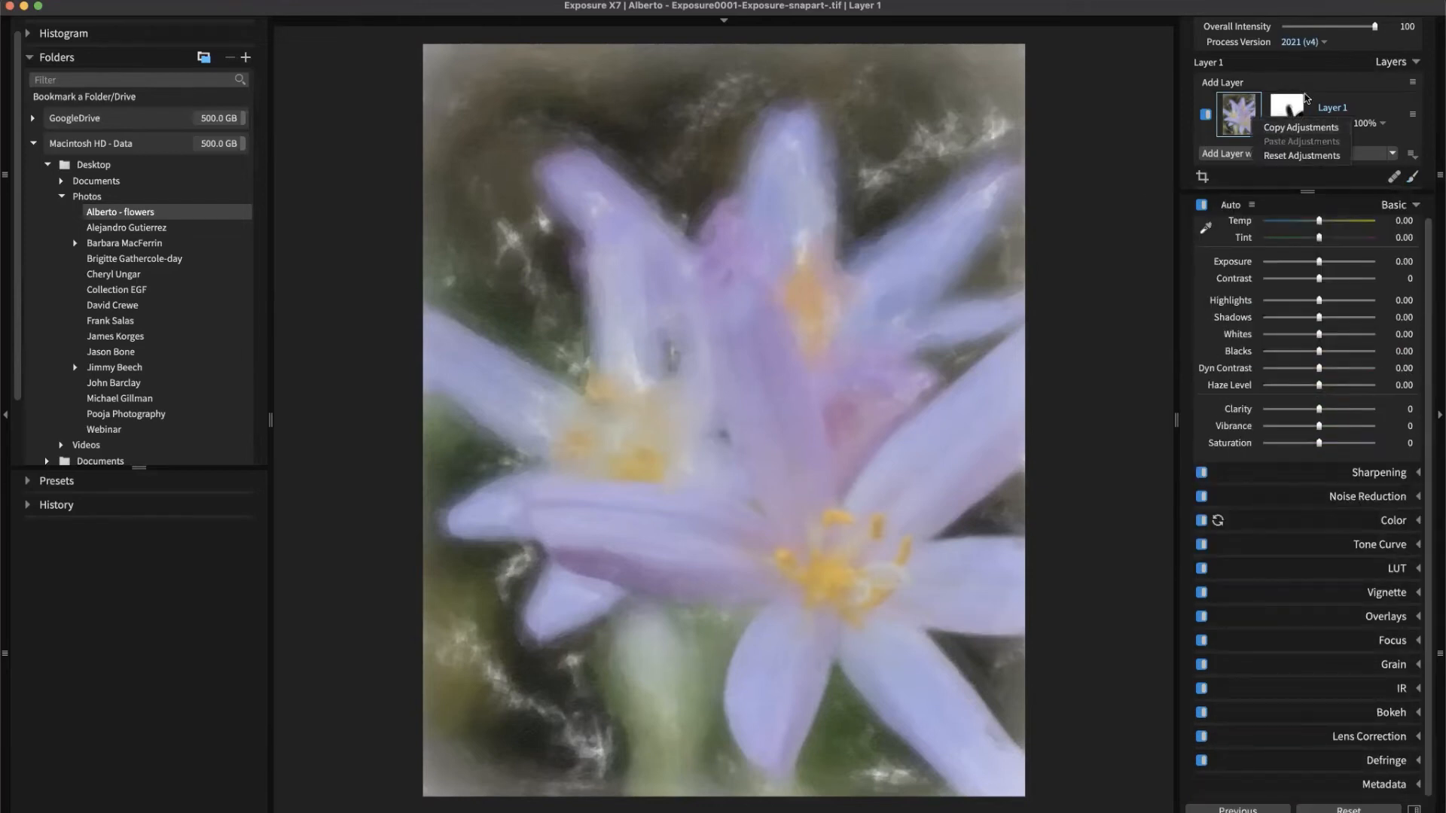
click(1363, 107)
right_click(1364, 109)
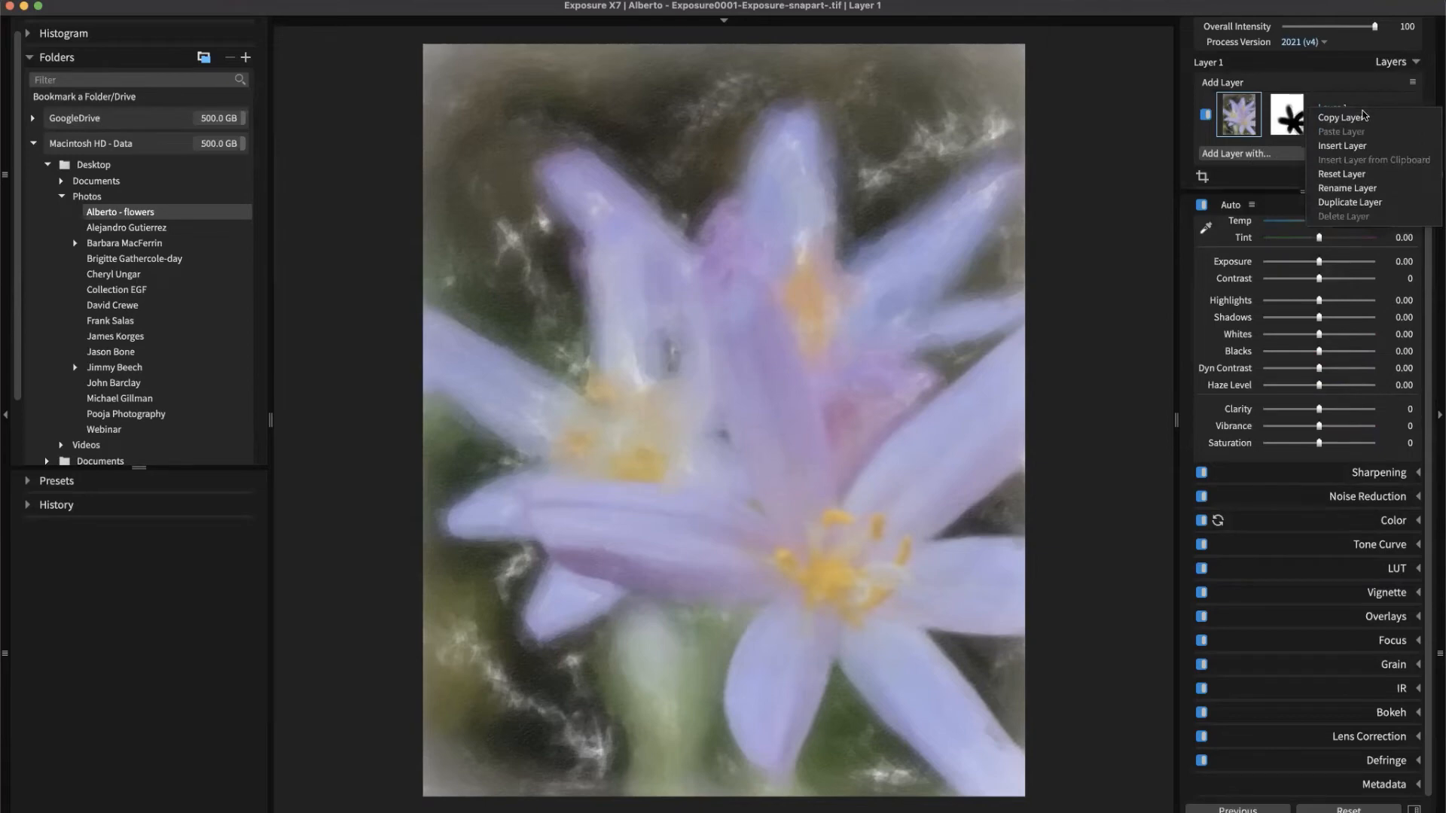
click(1247, 86)
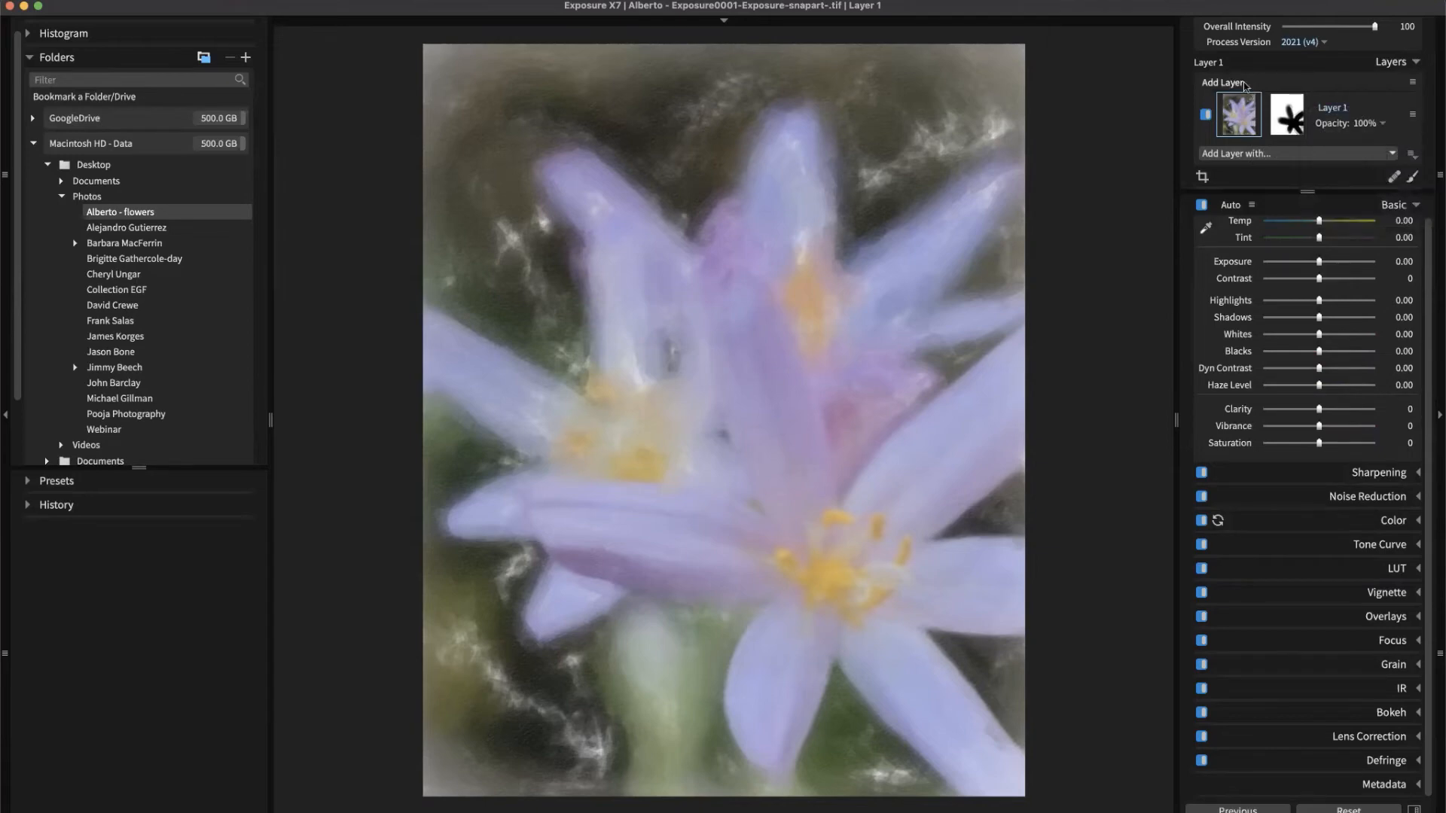
Add Layer 2 and give it an inverted copy of the Layer 1 mask, covering the front flower.
click(1245, 86)
right_click(1293, 156)
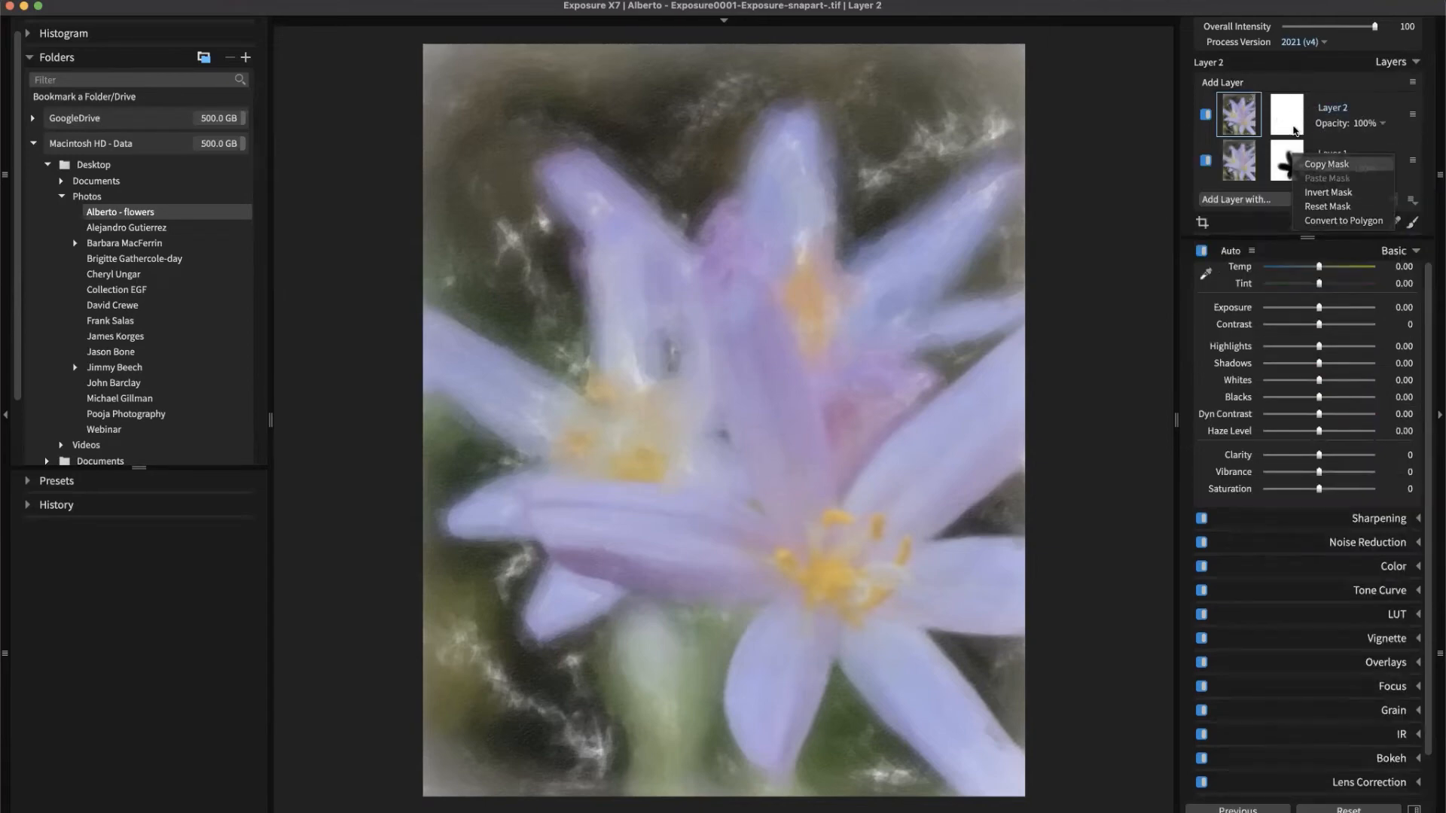
right_click(1281, 111)
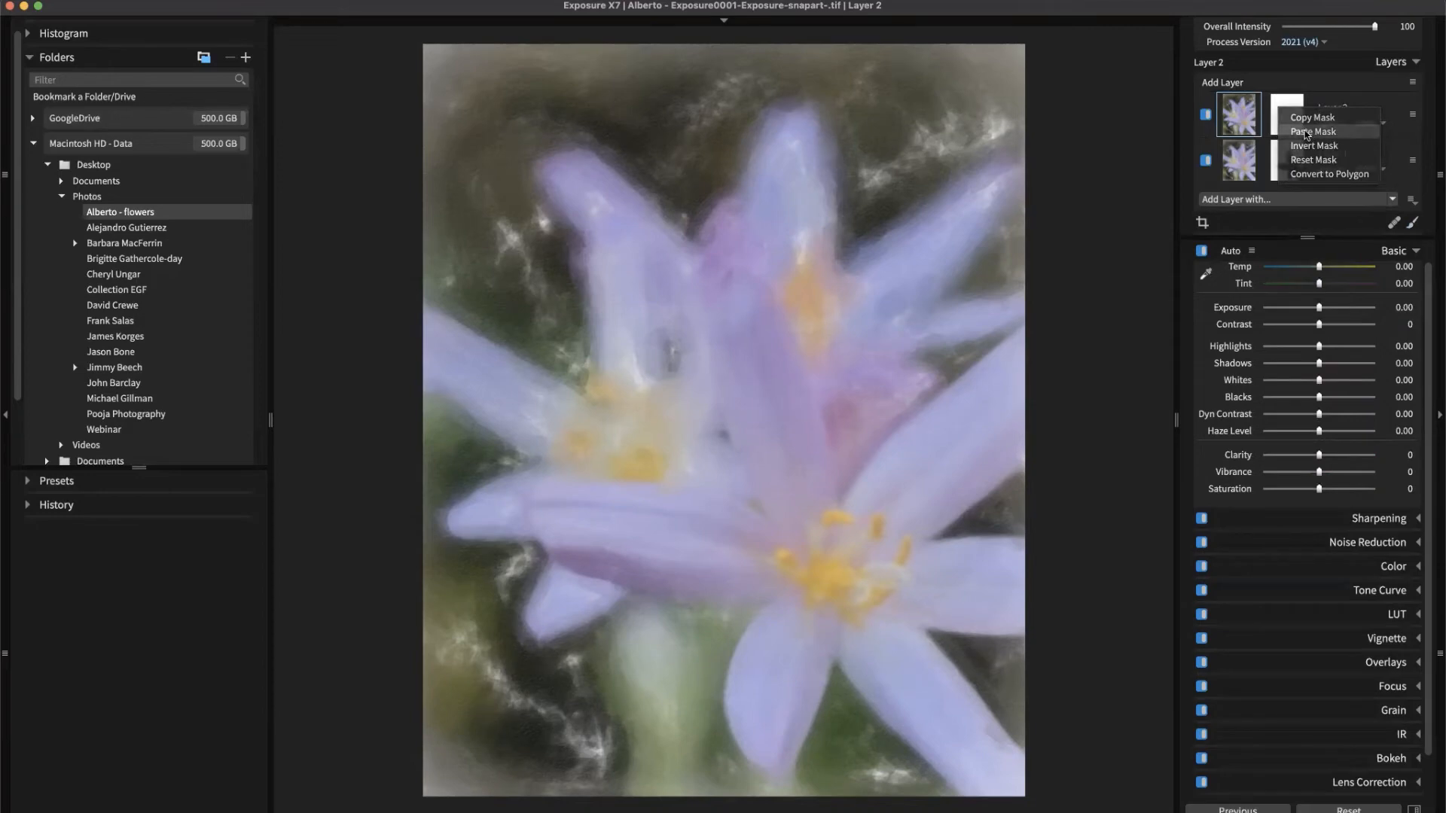
click(1311, 132)
right_click(1298, 126)
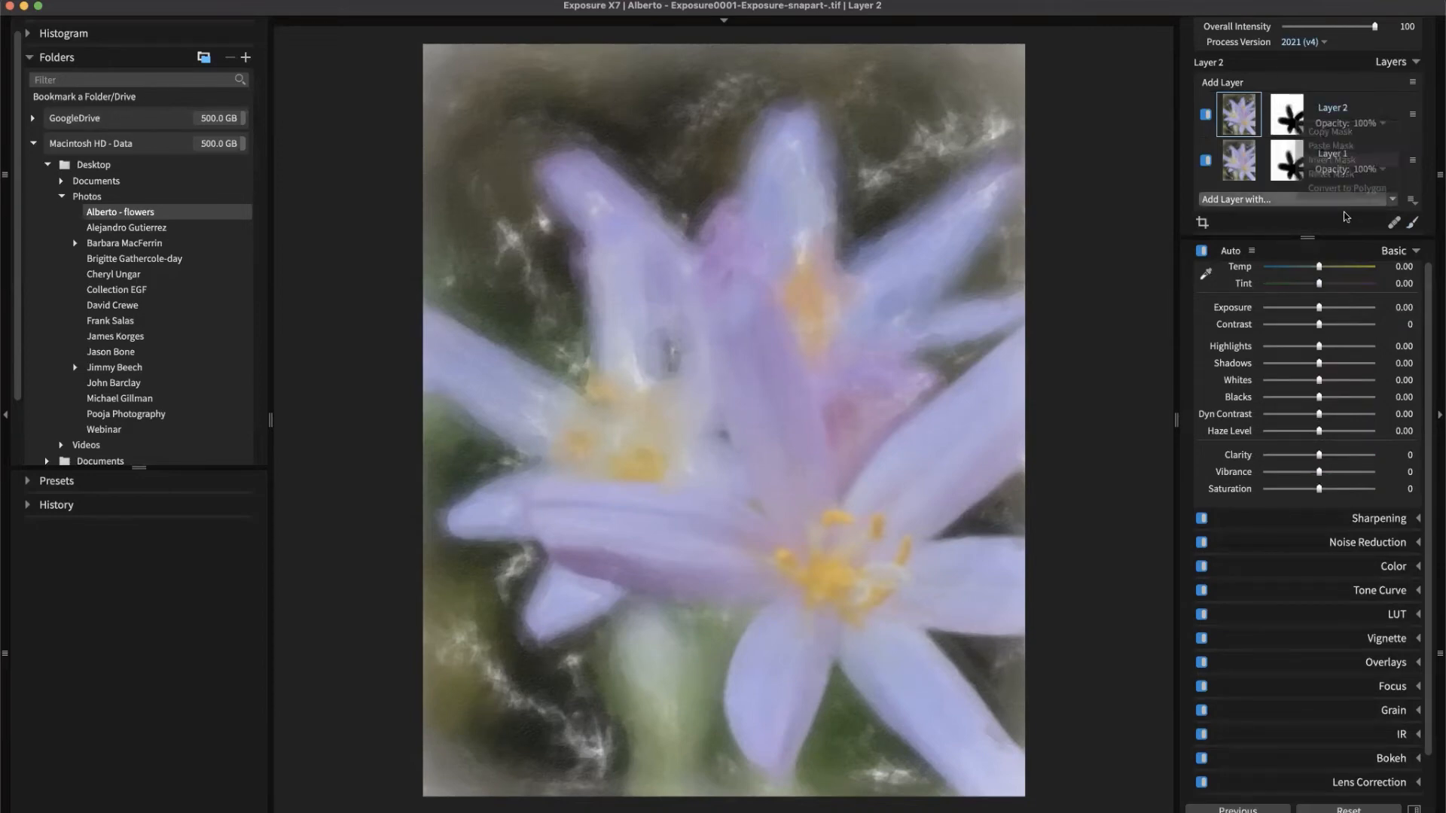
click(1326, 160)
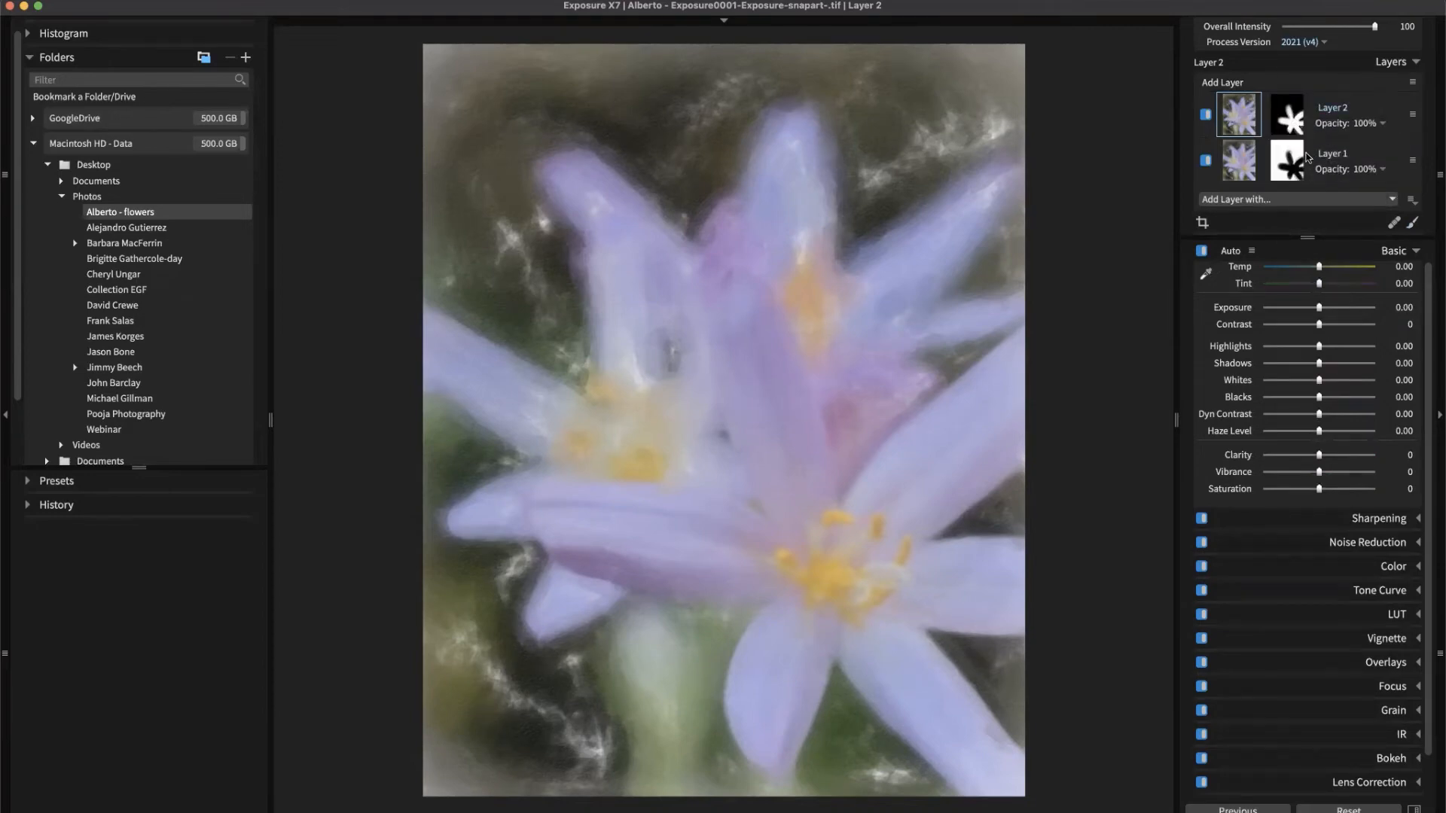
On Layer 2, set the Basic Vibrance to 35 and the Clarity to 32 for the front flower.
click(1297, 170)
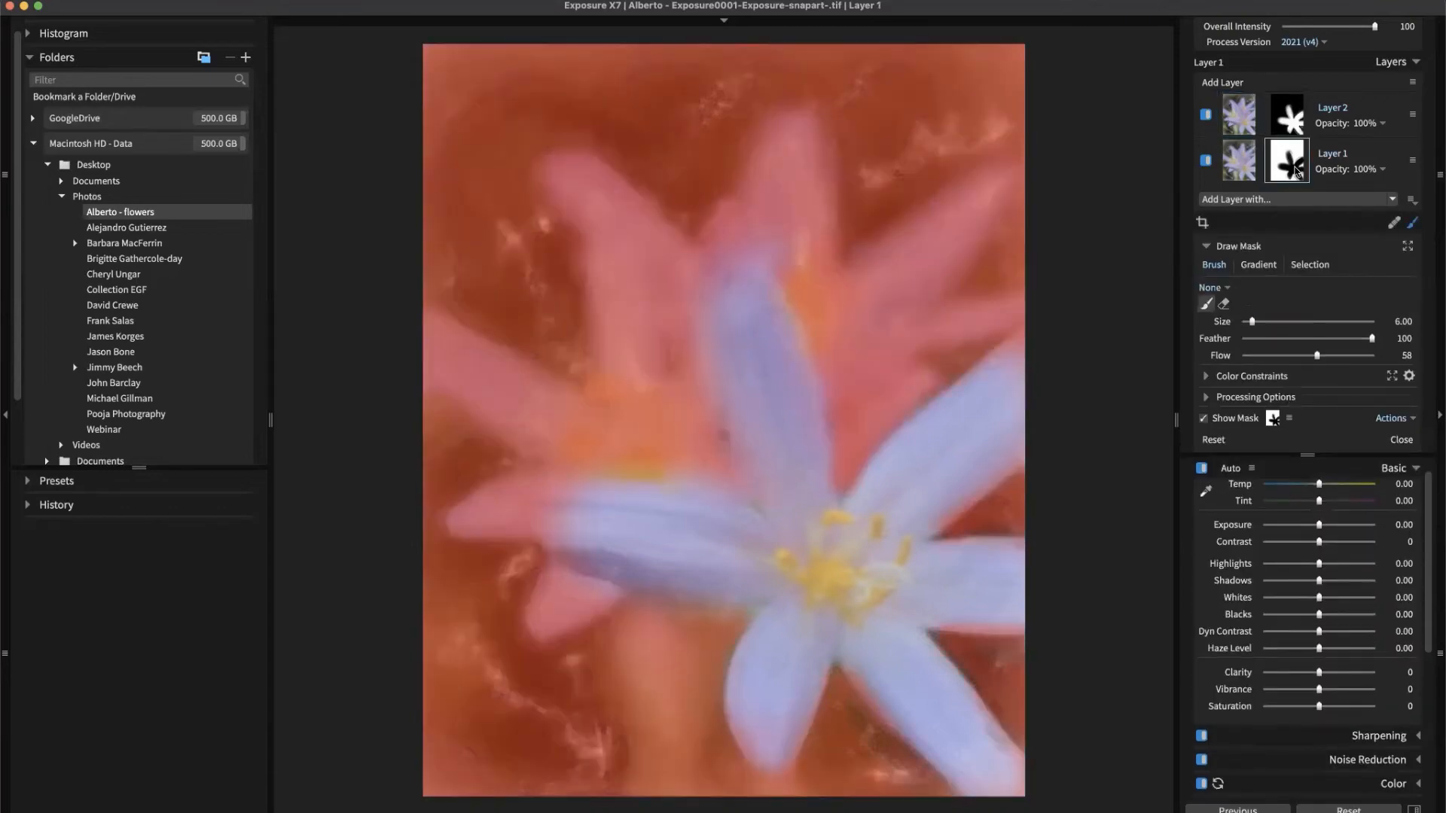
click(1285, 125)
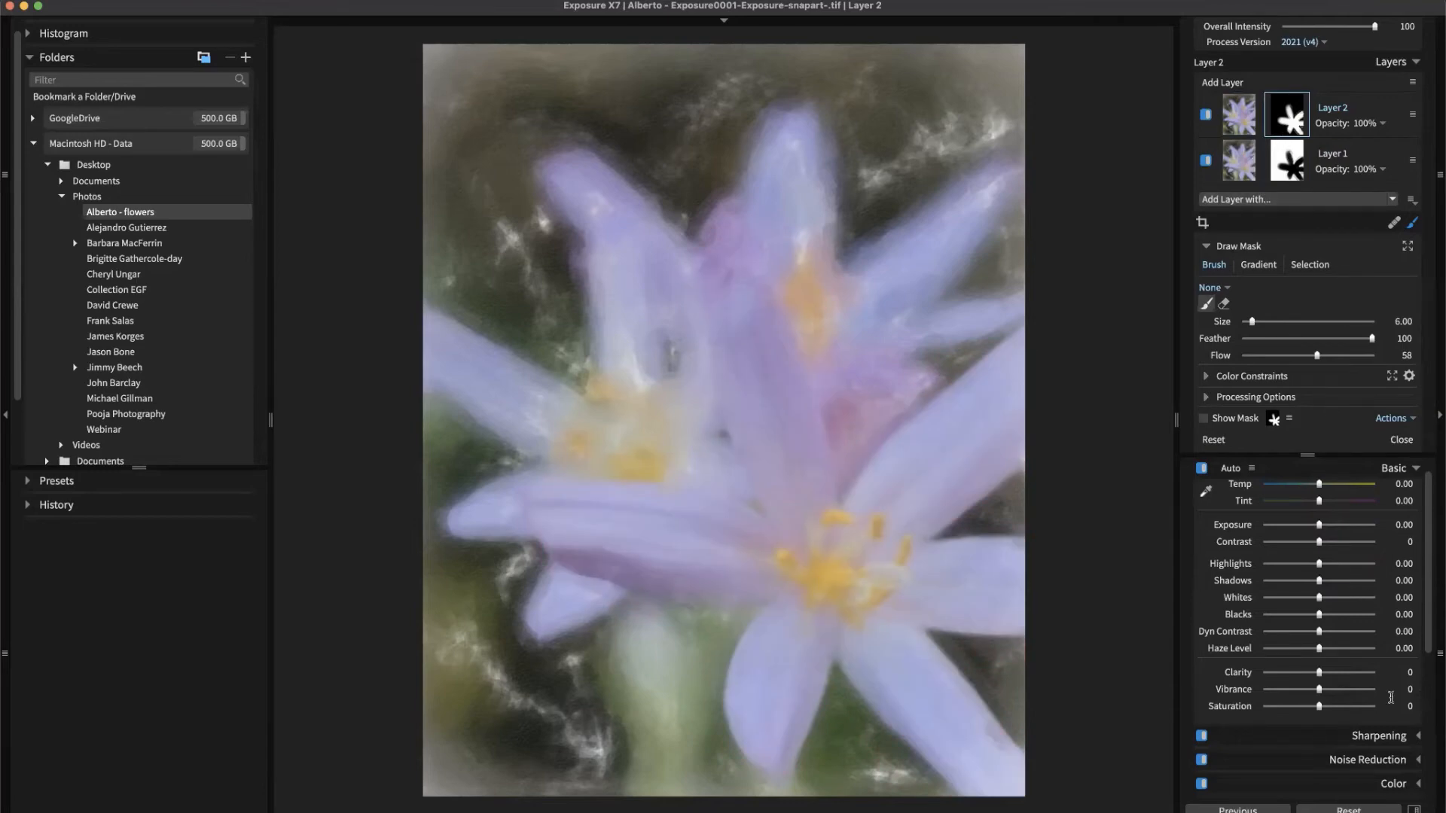
drag(1320, 698, 1328, 698)
click(1338, 689)
click(1328, 672)
mouse_move(1330, 673)
mouse_down()
mouse_move(1347, 674)
mouse_move(1334, 673)
mouse_up()
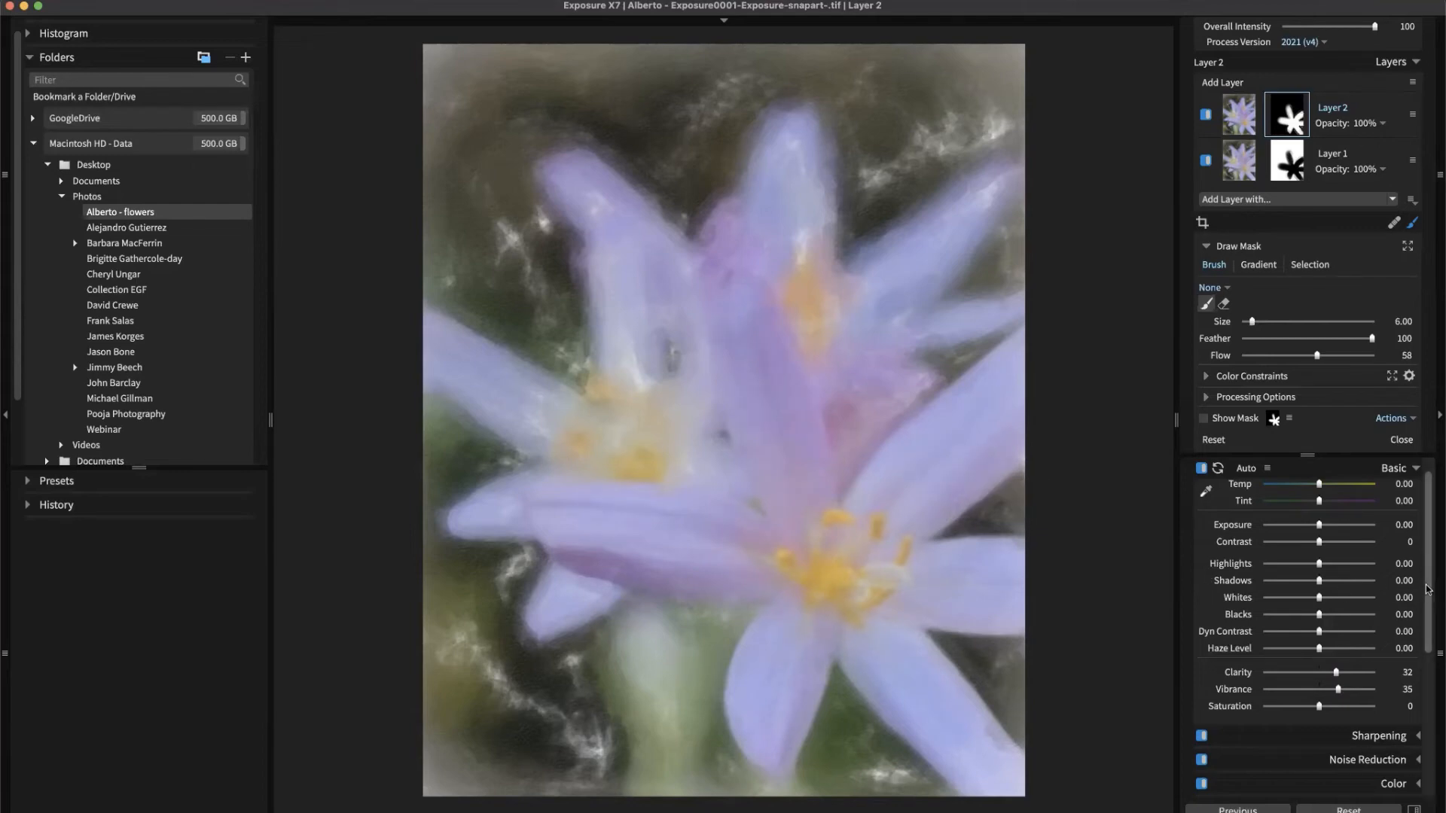
Try Sharpening Amounts of 29 and 150 on Layer 2's front flower, and return the amount to zero.
scroll(1430, 625, down, 3)
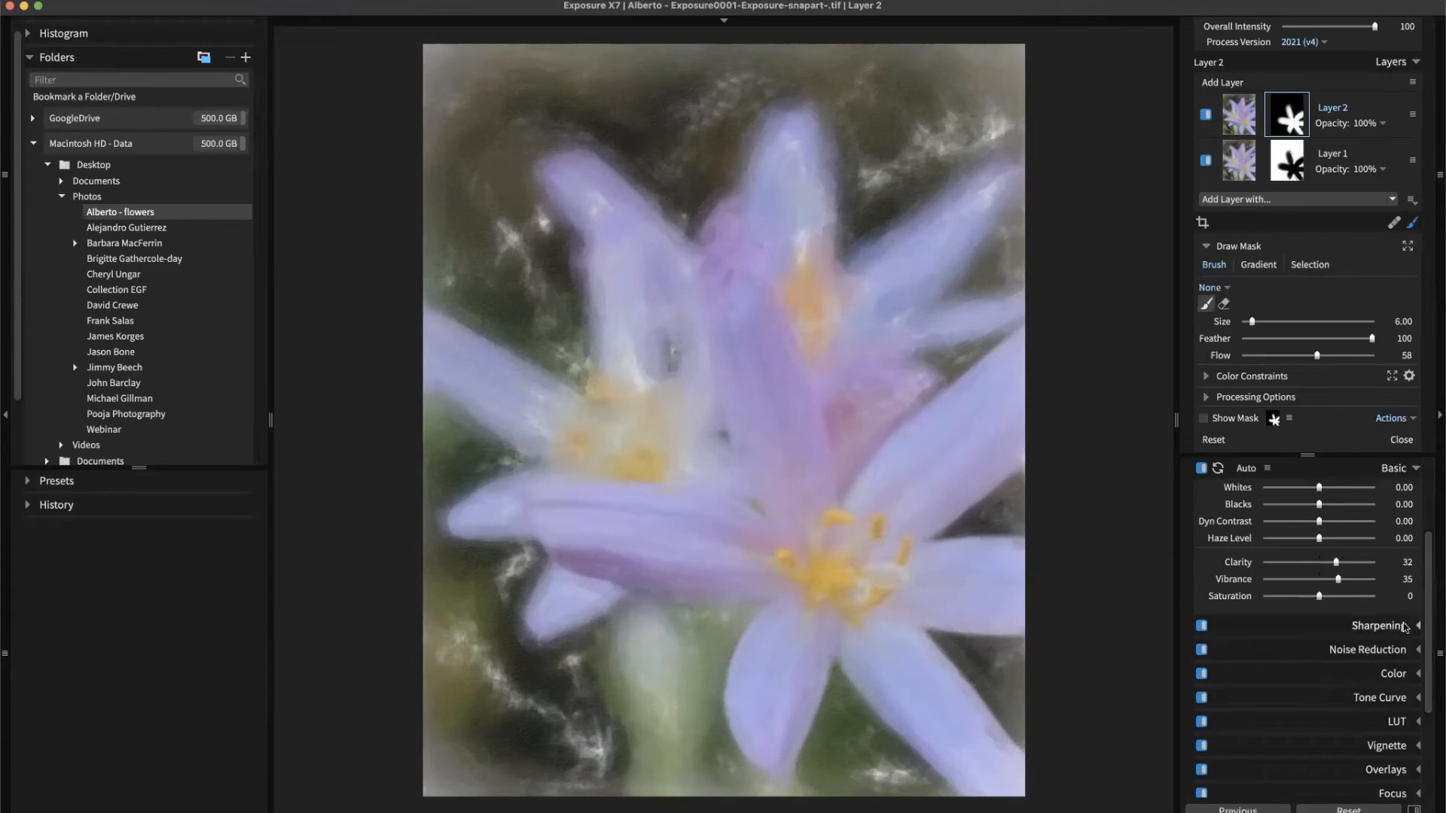
click(1421, 628)
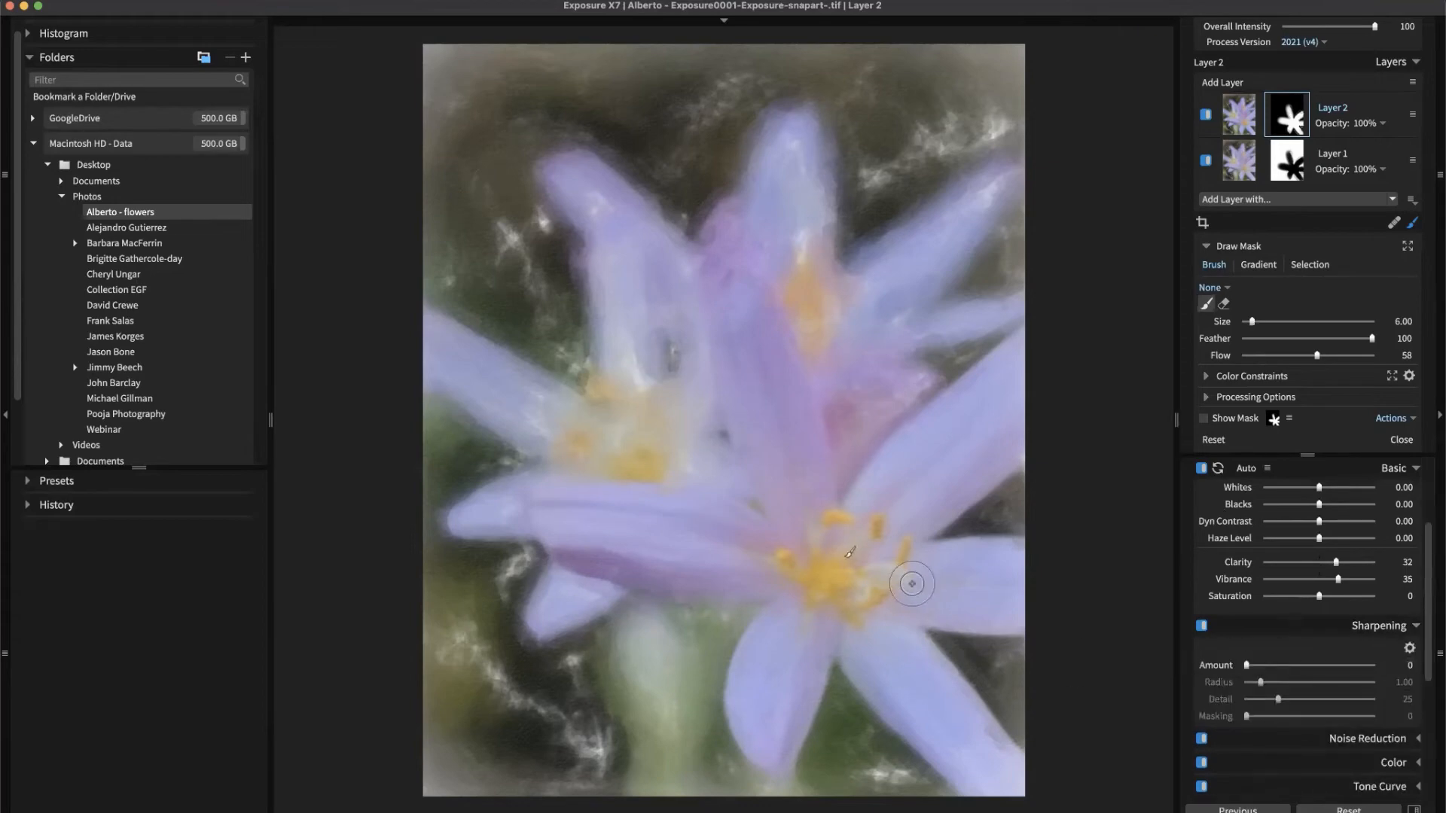
key(super+equal)
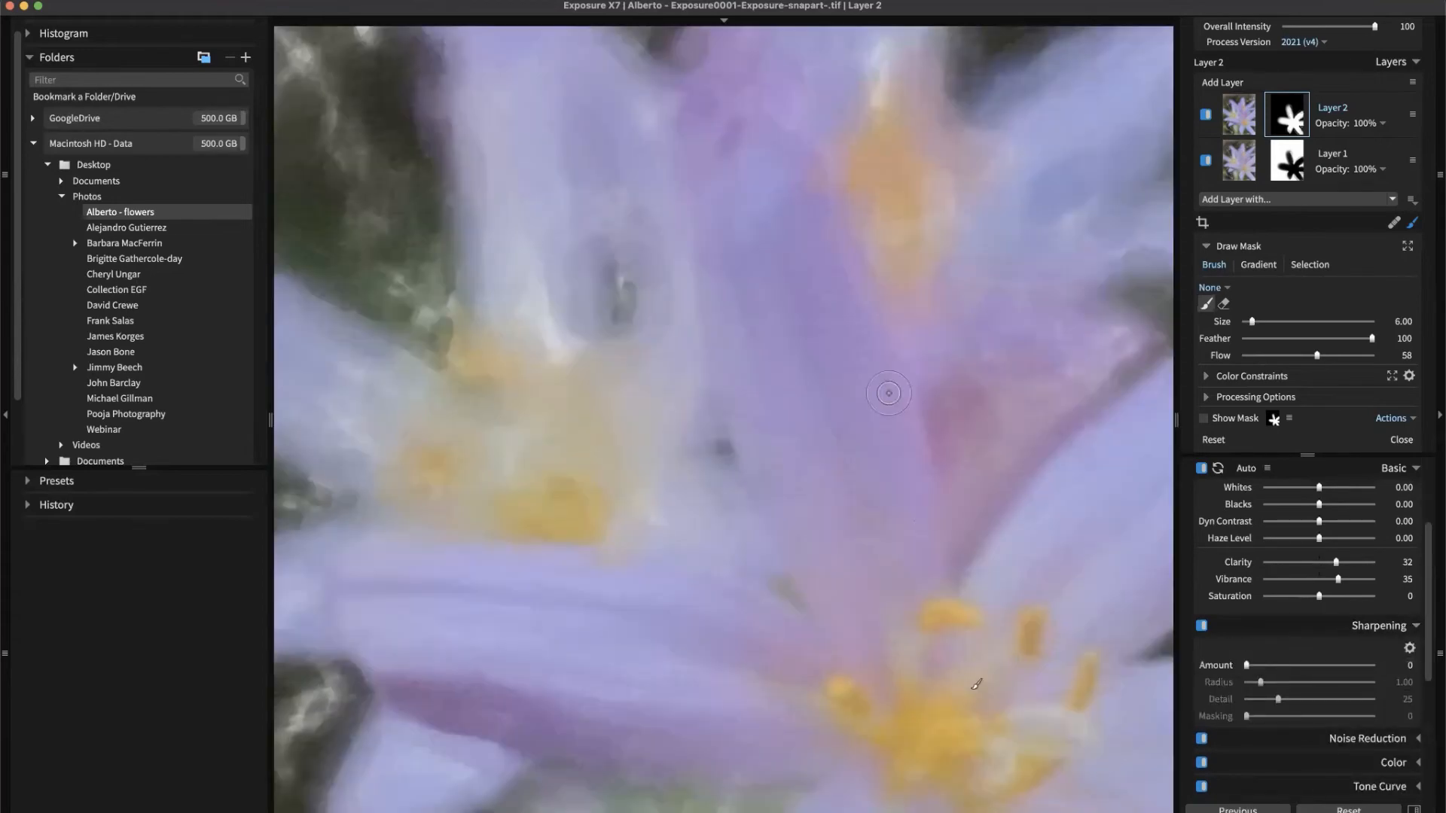
drag(1027, 584, 799, 311)
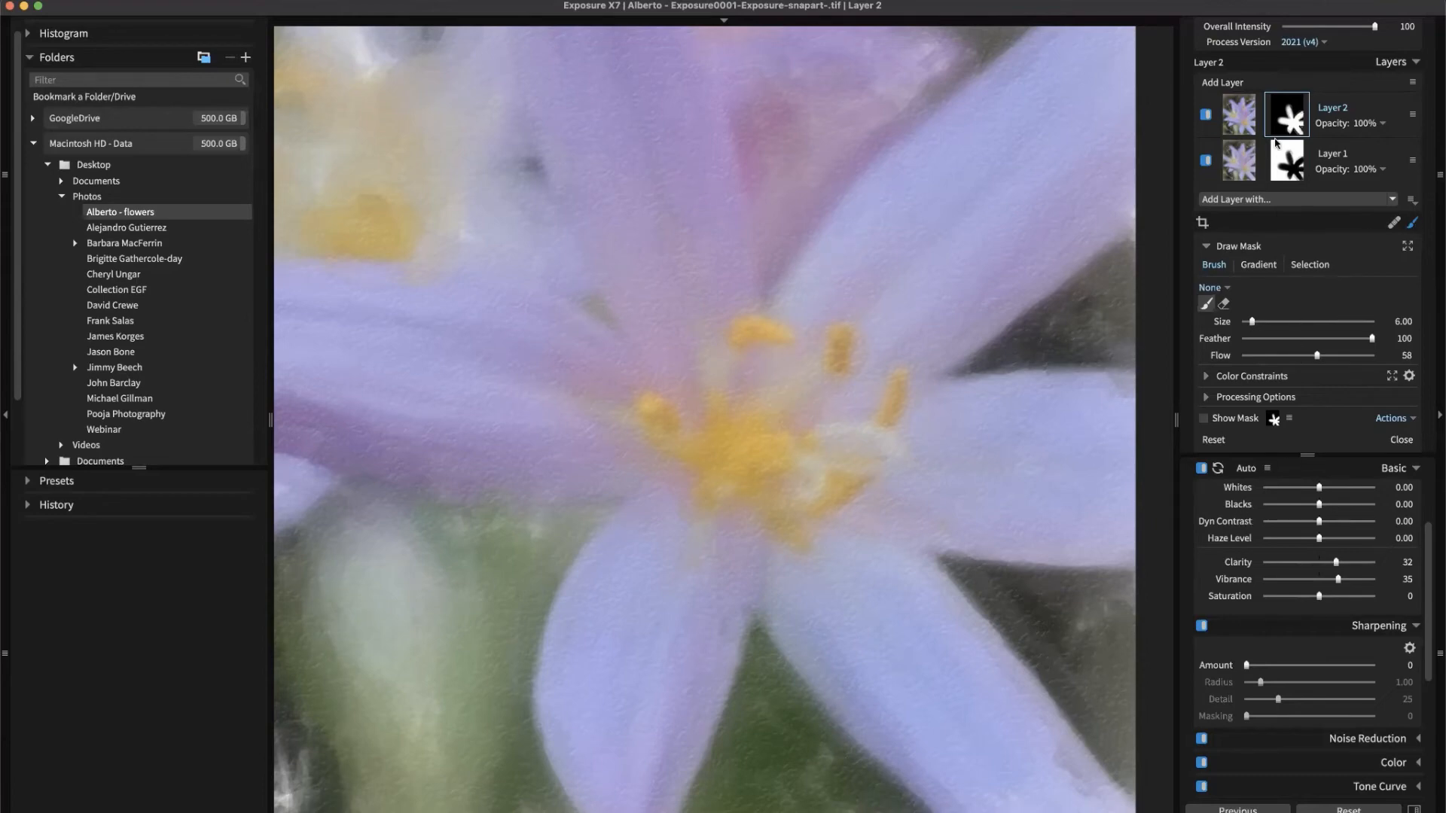
click(1241, 121)
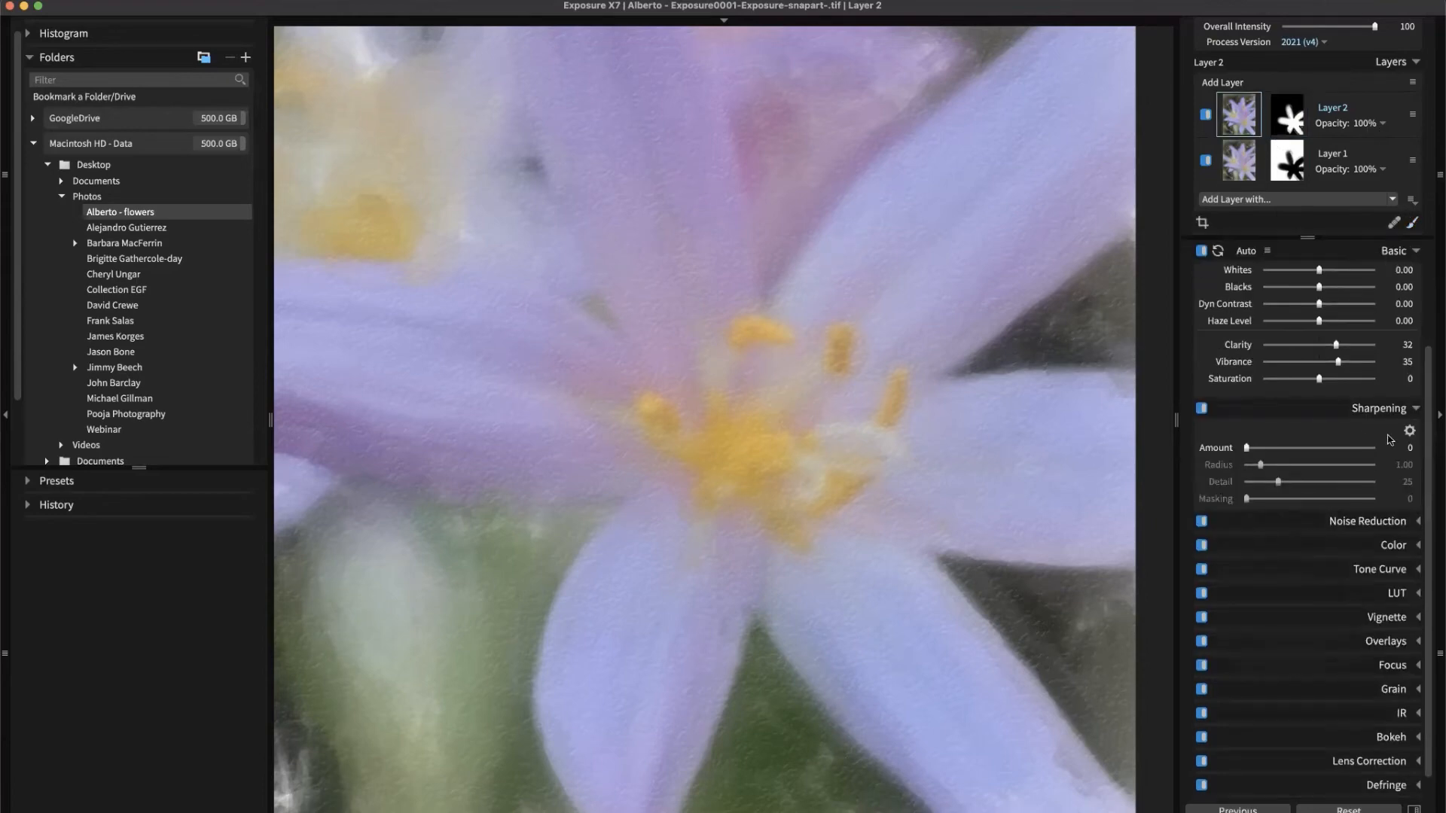
drag(1253, 451, 1270, 452)
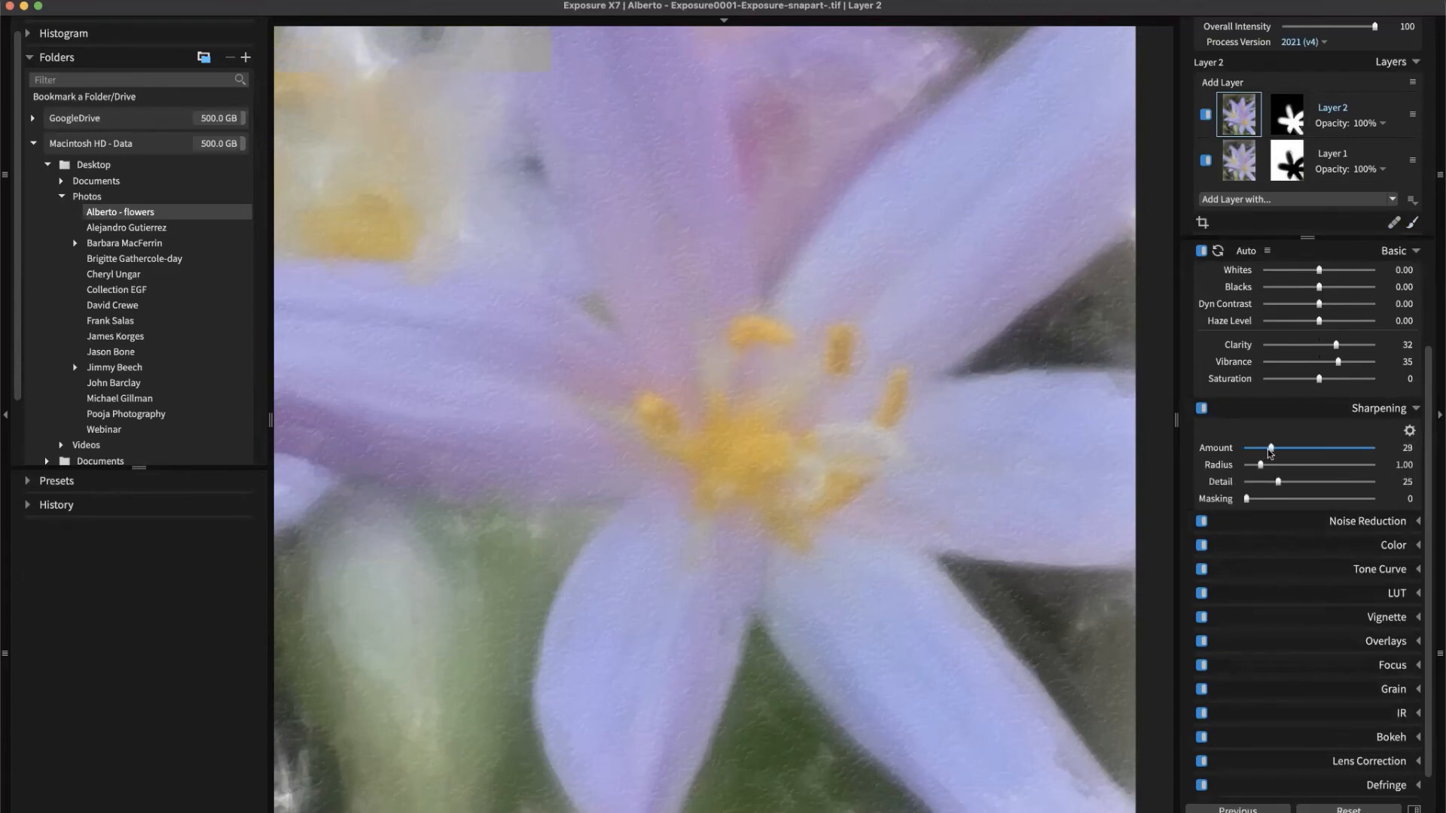
drag(1270, 451, 1382, 450)
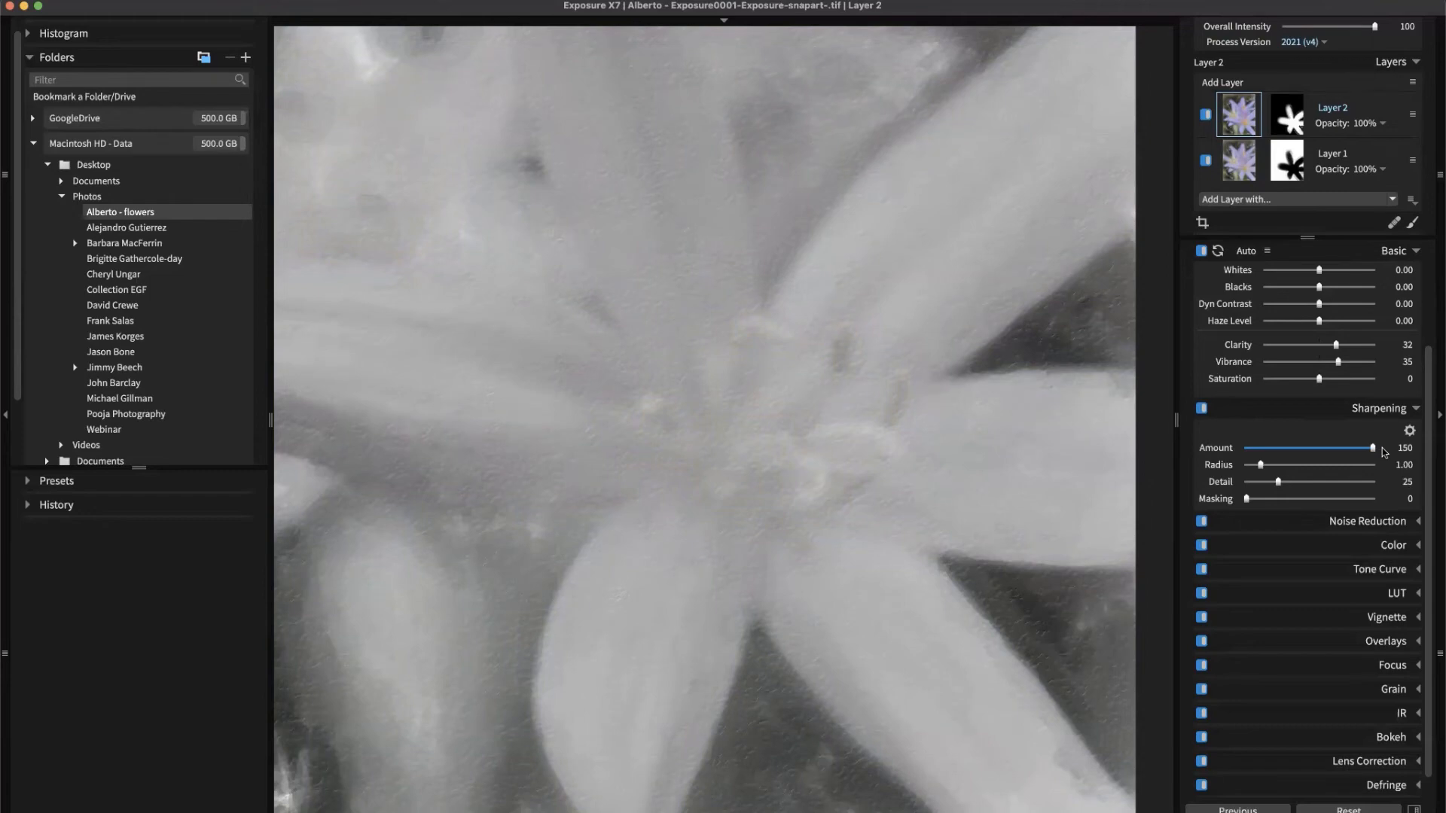
drag(1381, 447, 1243, 455)
click(1378, 410)
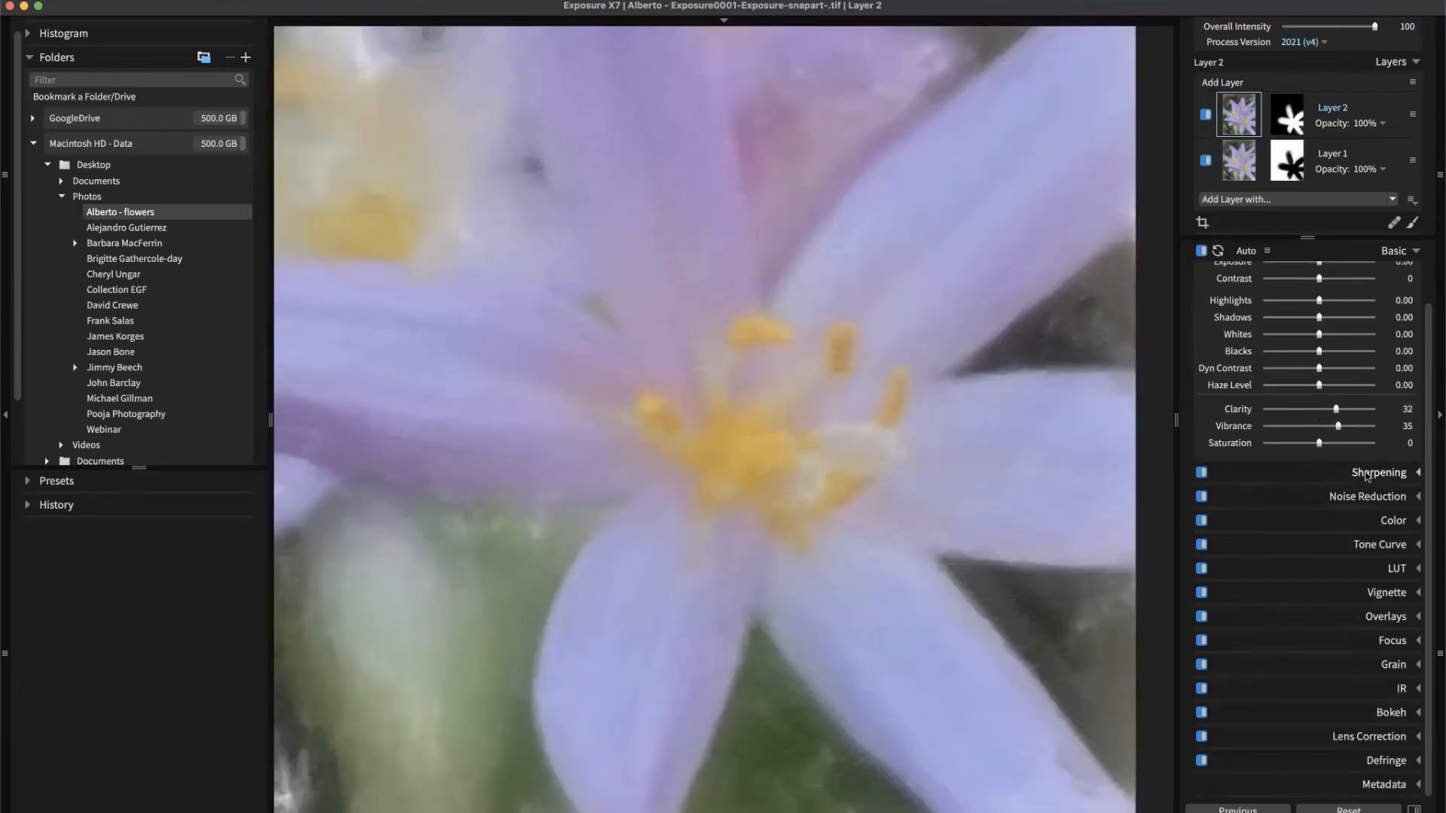
Sharpen Layer 2 with the Focus settings: Amount 100, Radius 84.53 and Threshold 16.88.
click(1375, 639)
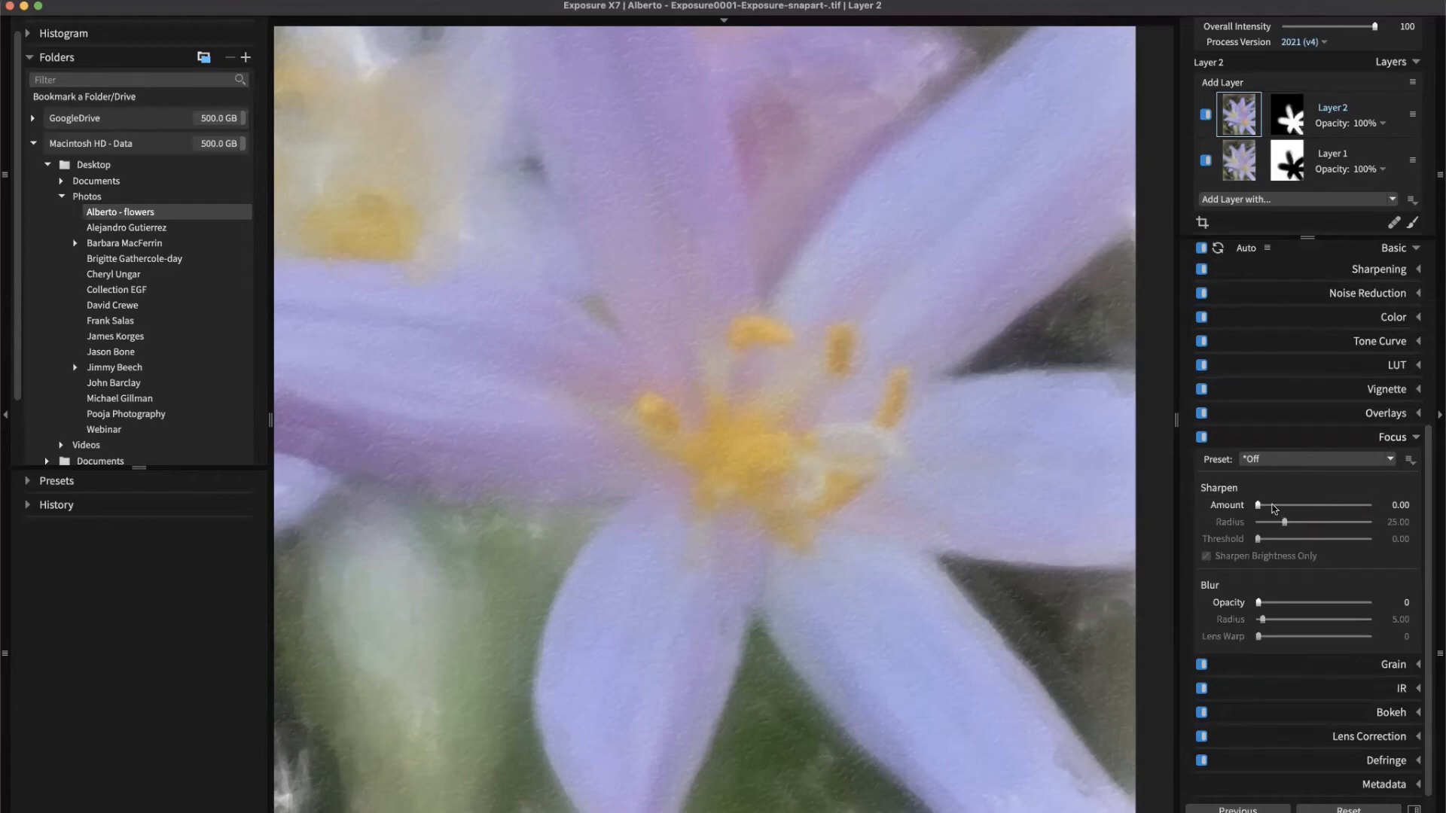
drag(1258, 506, 1375, 507)
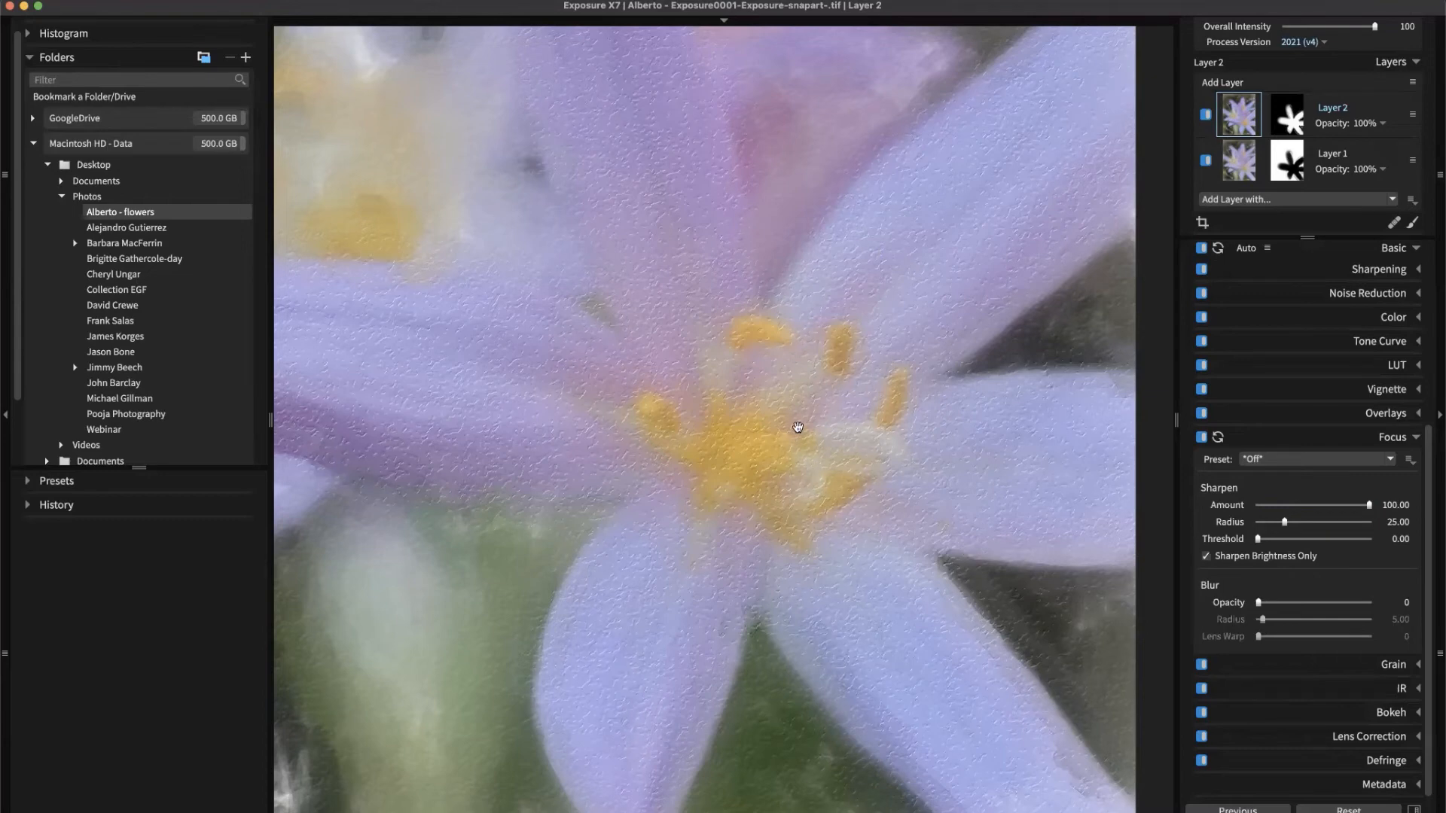
drag(1290, 519, 1353, 527)
mouse_move(1258, 539)
mouse_down()
mouse_move(1302, 540)
mouse_move(1256, 537)
mouse_up()
mouse_move(1256, 539)
mouse_down()
mouse_move(1345, 540)
mouse_move(1270, 539)
mouse_up()
drag(1270, 539, 1275, 541)
Examine the sharpened texture of the front flower's petals up close and in the whole image.
click(806, 558)
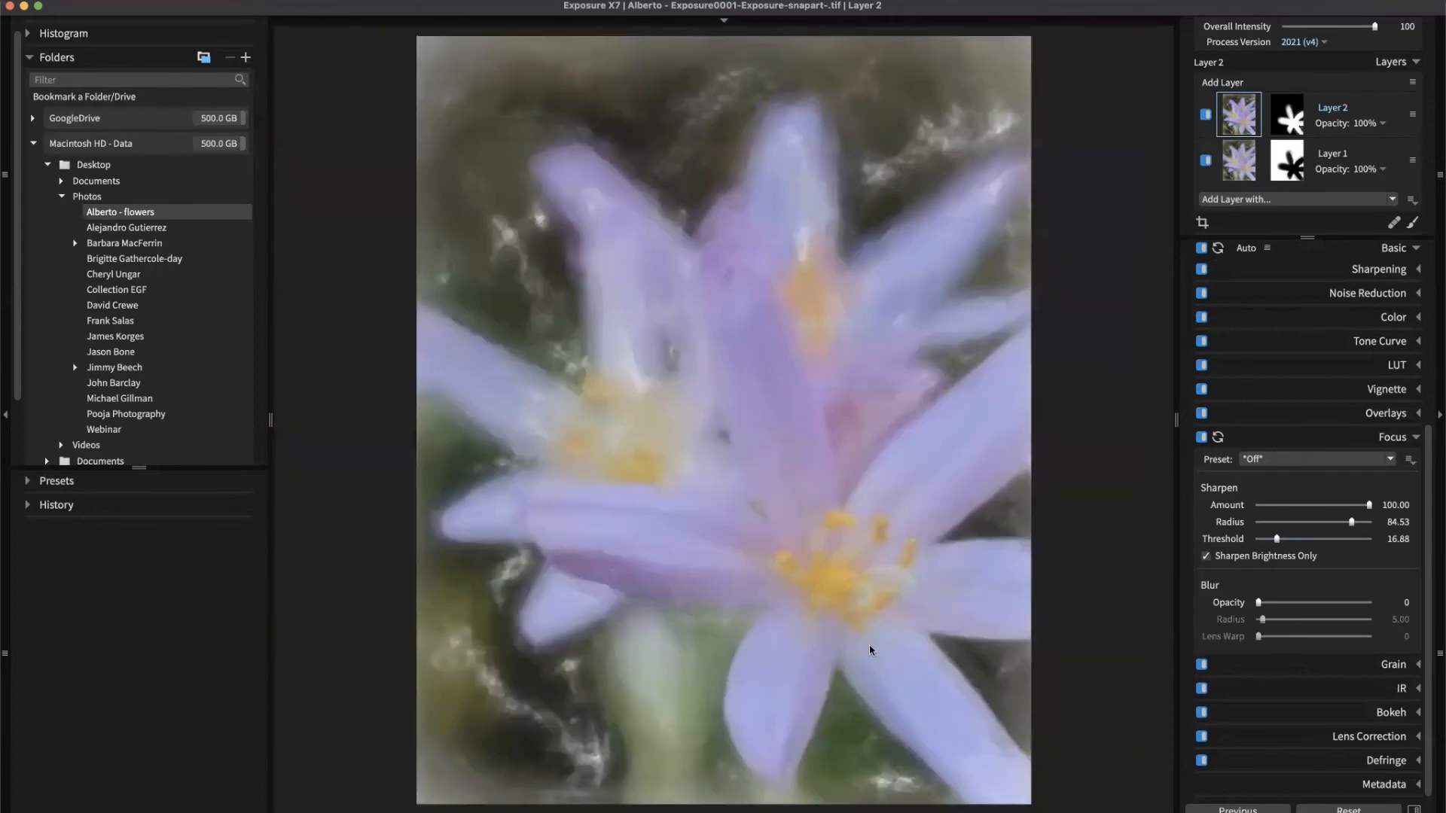
click(897, 488)
drag(997, 427, 704, 539)
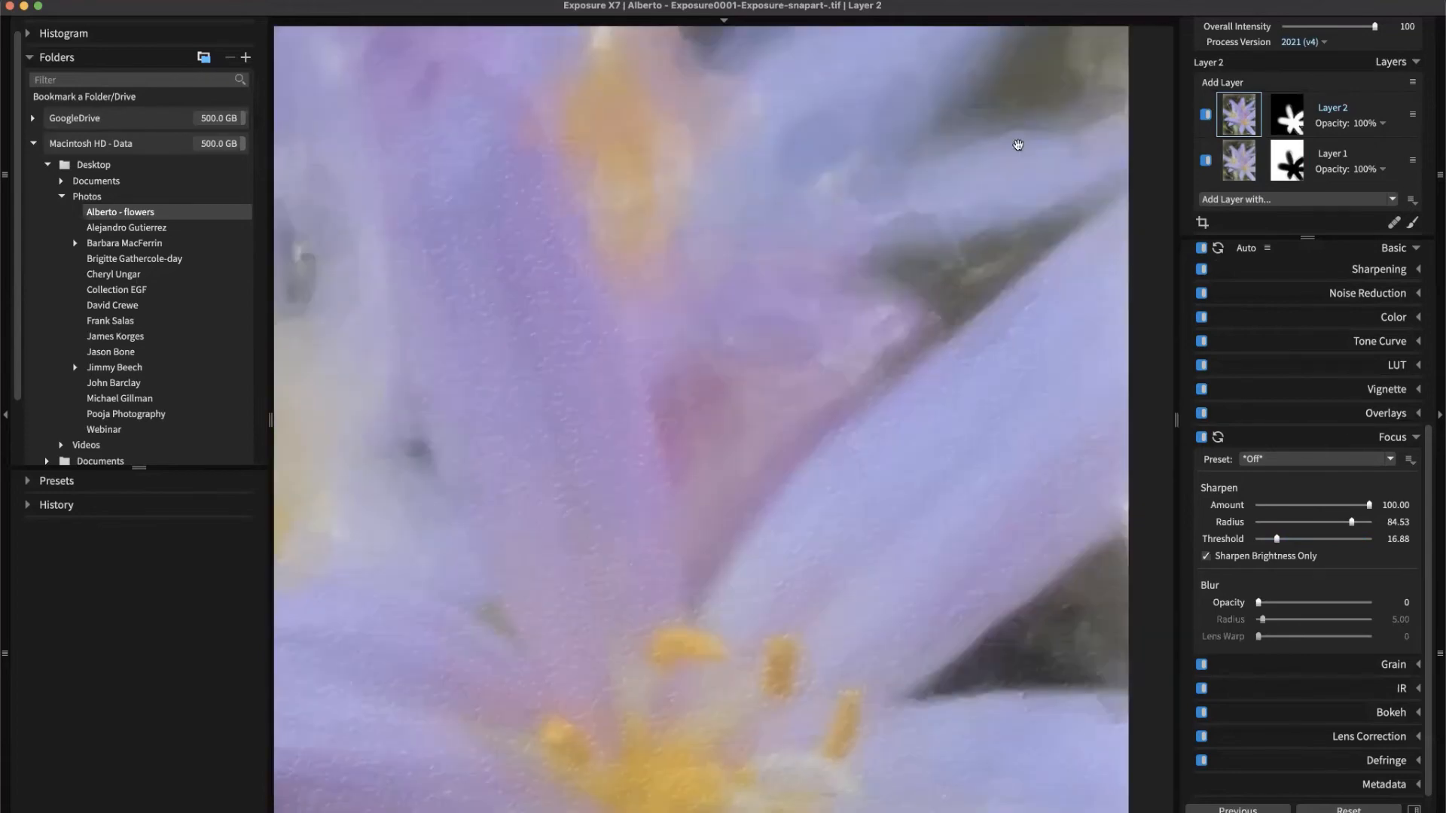
click(678, 605)
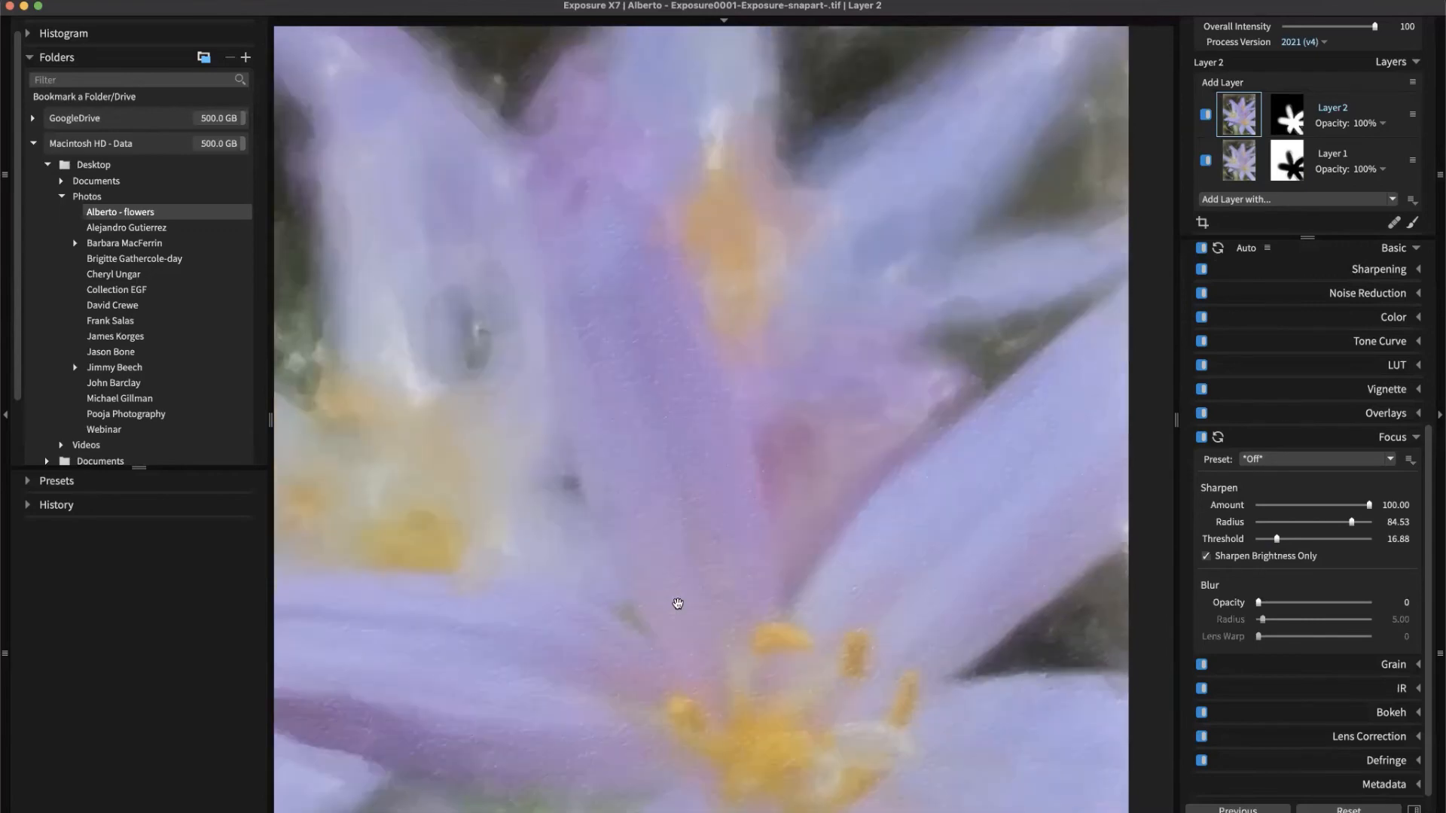
scroll(791, 501, down, 5)
scroll(803, 452, up, 6)
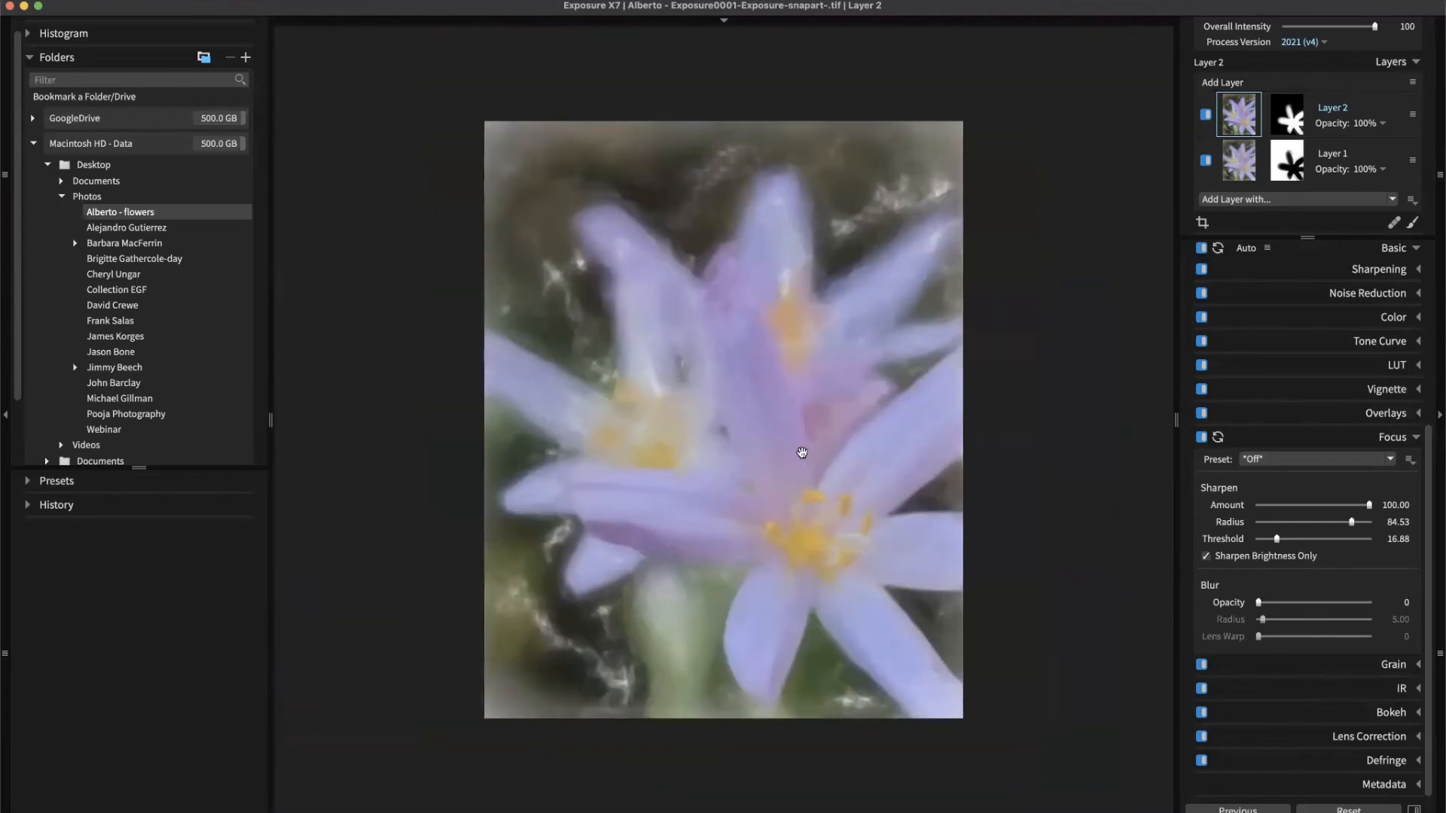
scroll(785, 488, down, 3)
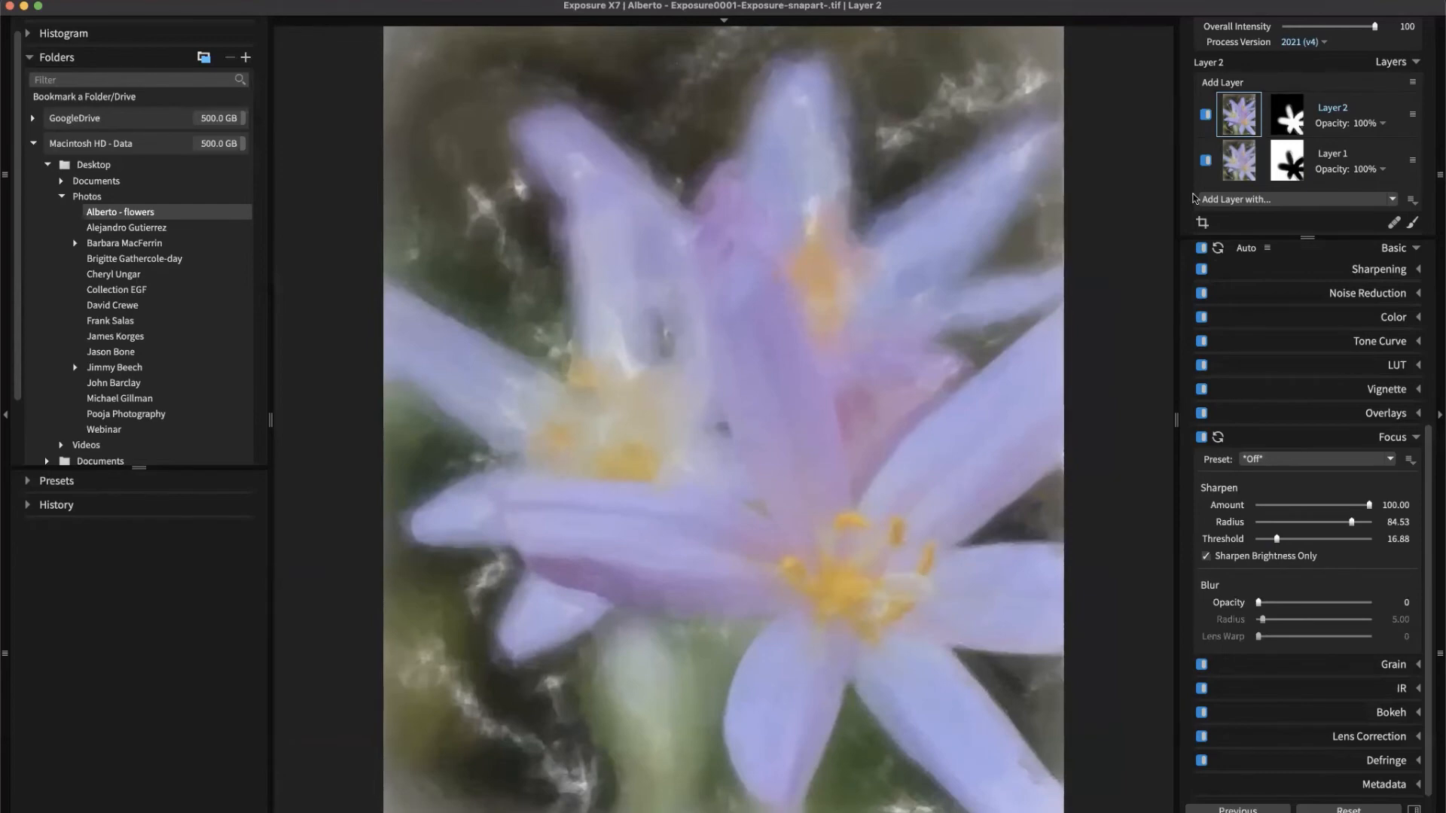
On Layer 1, set the Basic Vibrance to -21 and the Exposure to -0.26 for the area around the front flower.
click(1238, 177)
click(1400, 439)
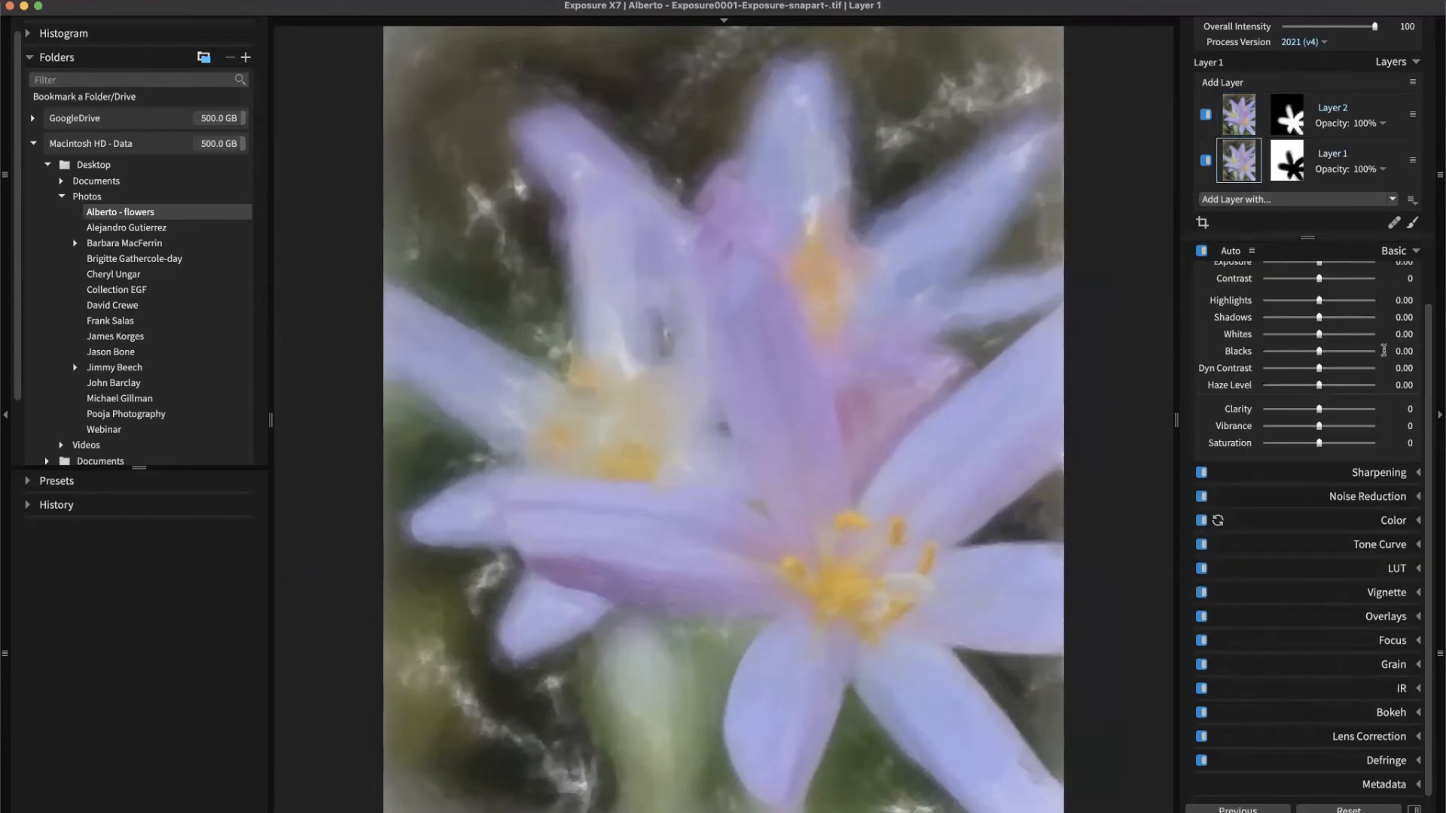
scroll(1388, 461, up, 3)
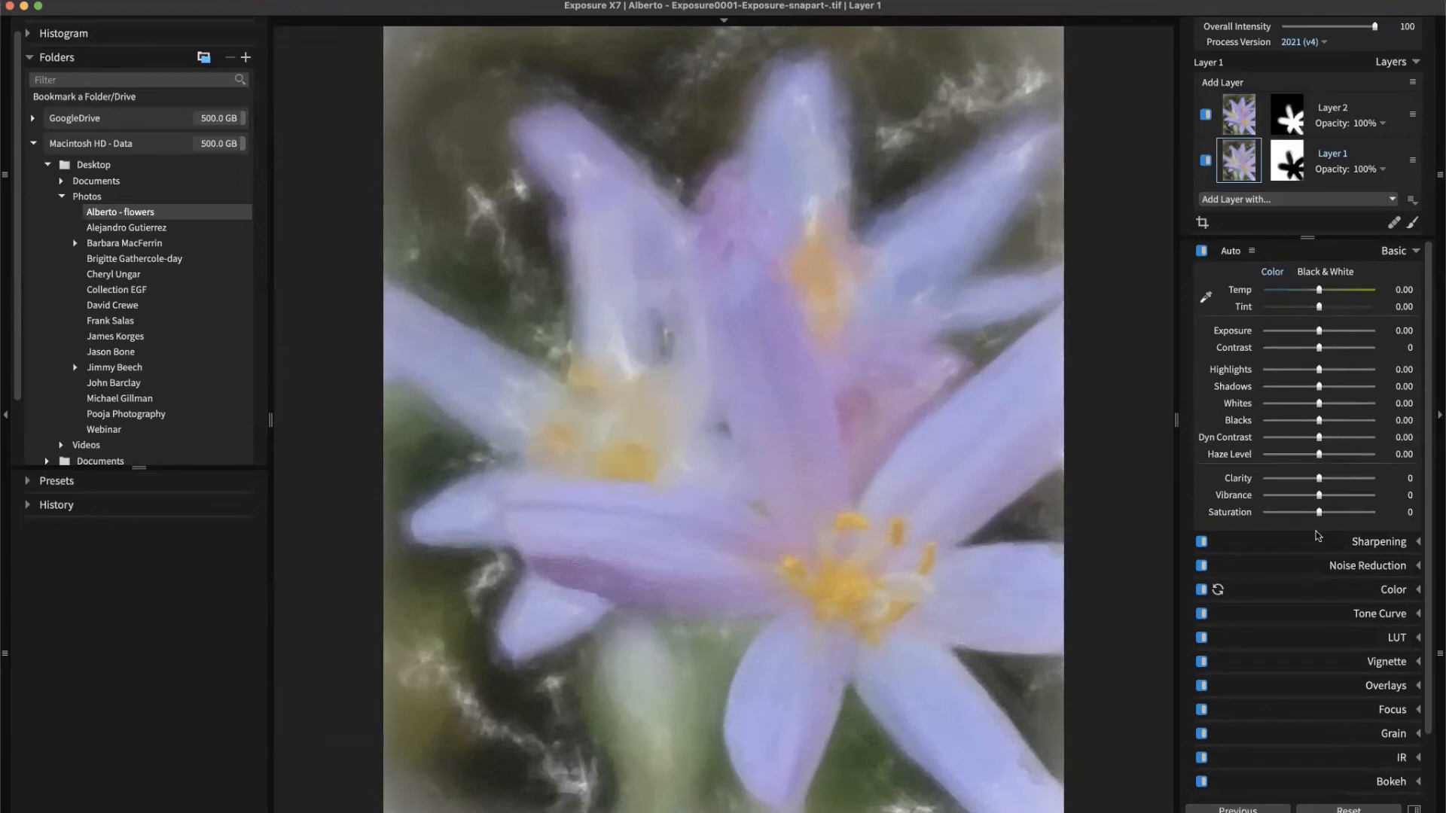
drag(1319, 495, 1307, 500)
drag(1320, 332, 1317, 336)
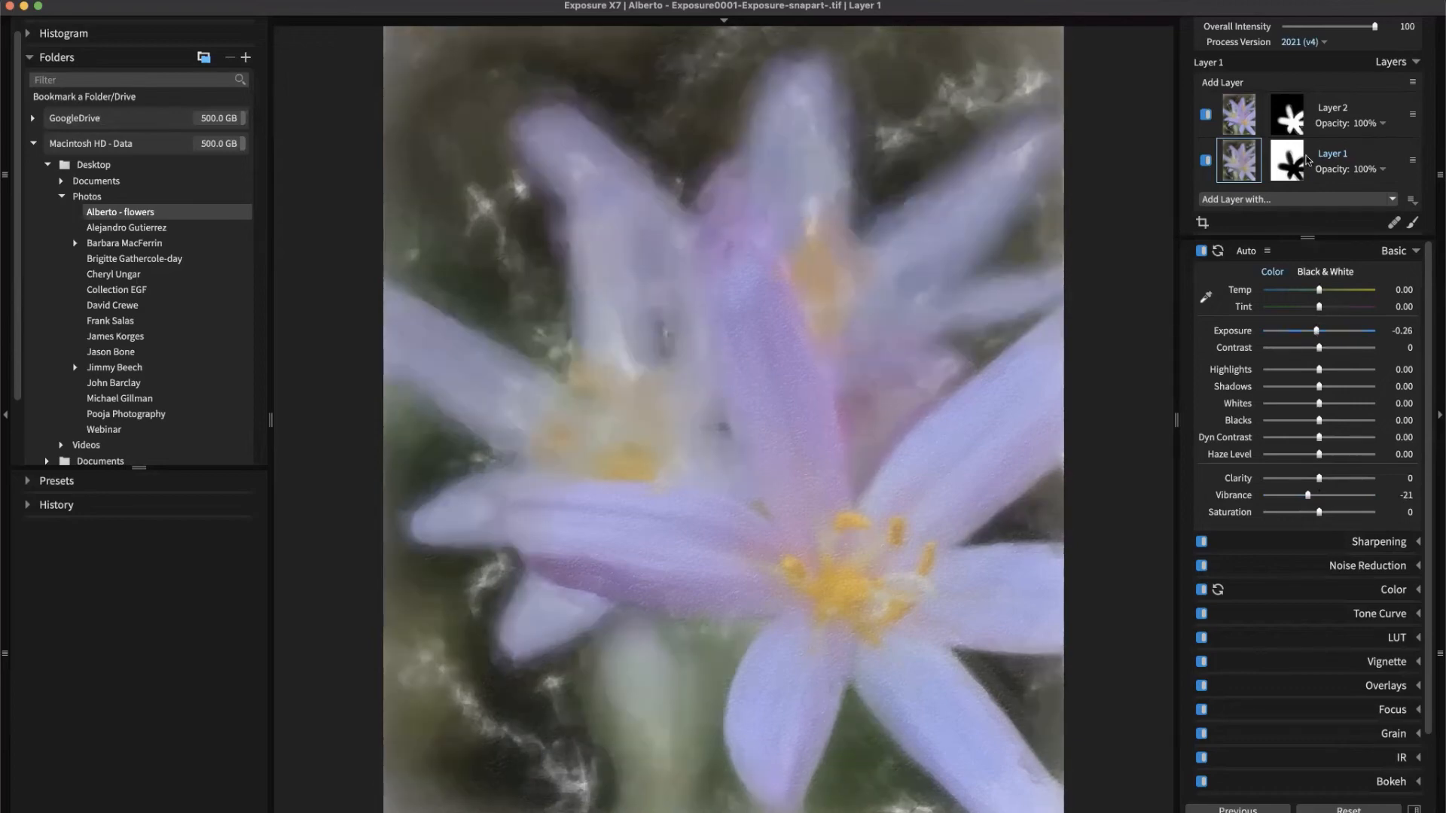
On Layer 2, set the Basic Exposure to 0.13 and the Saturation to 10 for the front flower.
click(1240, 115)
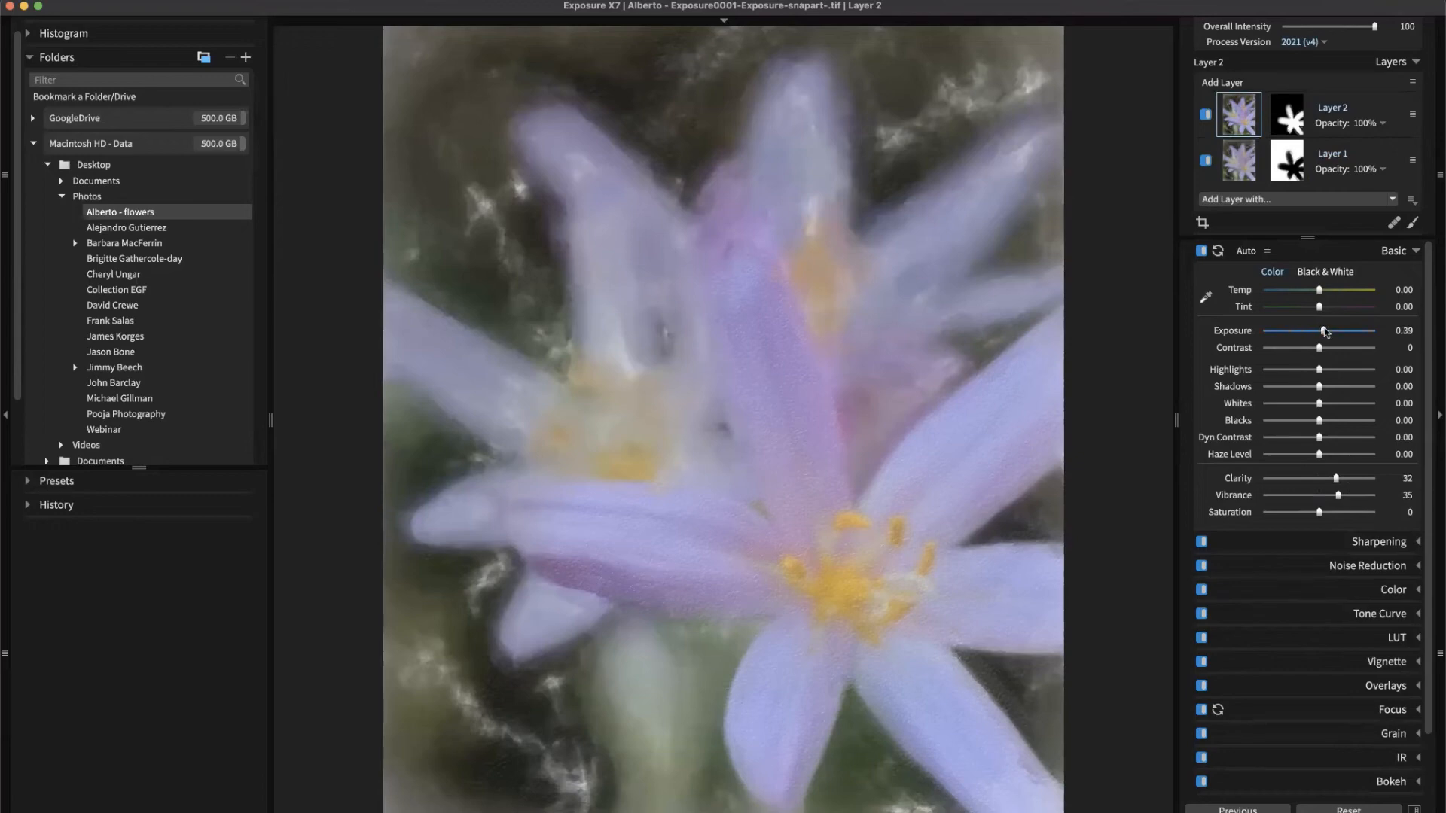
drag(1324, 332, 1320, 334)
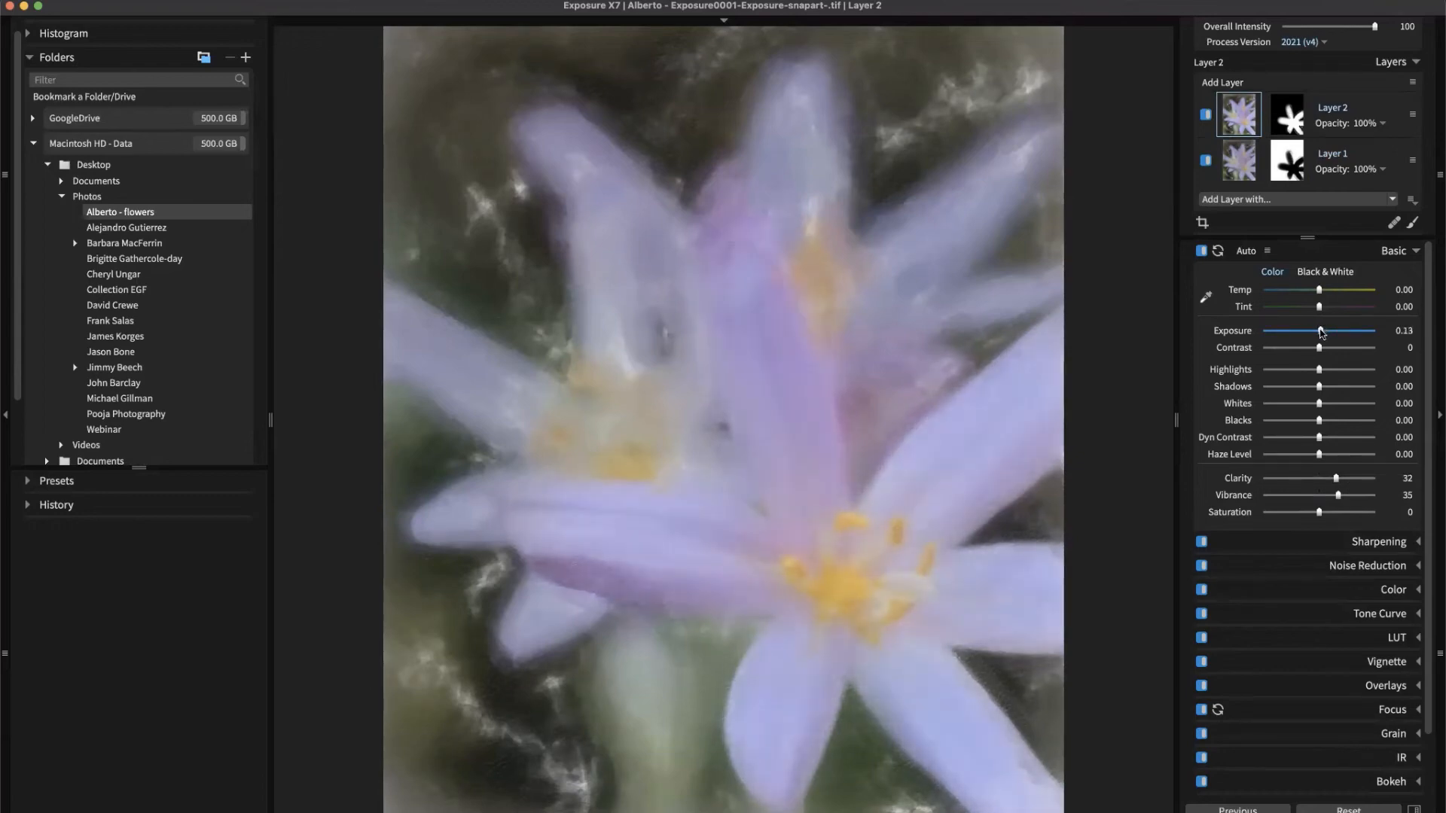
click(1324, 513)
Open the orange flower photo April-blossom-horizontal.jpg from its photographer's folder and apply the automatic Basic adjustments.
double_click(927, 435)
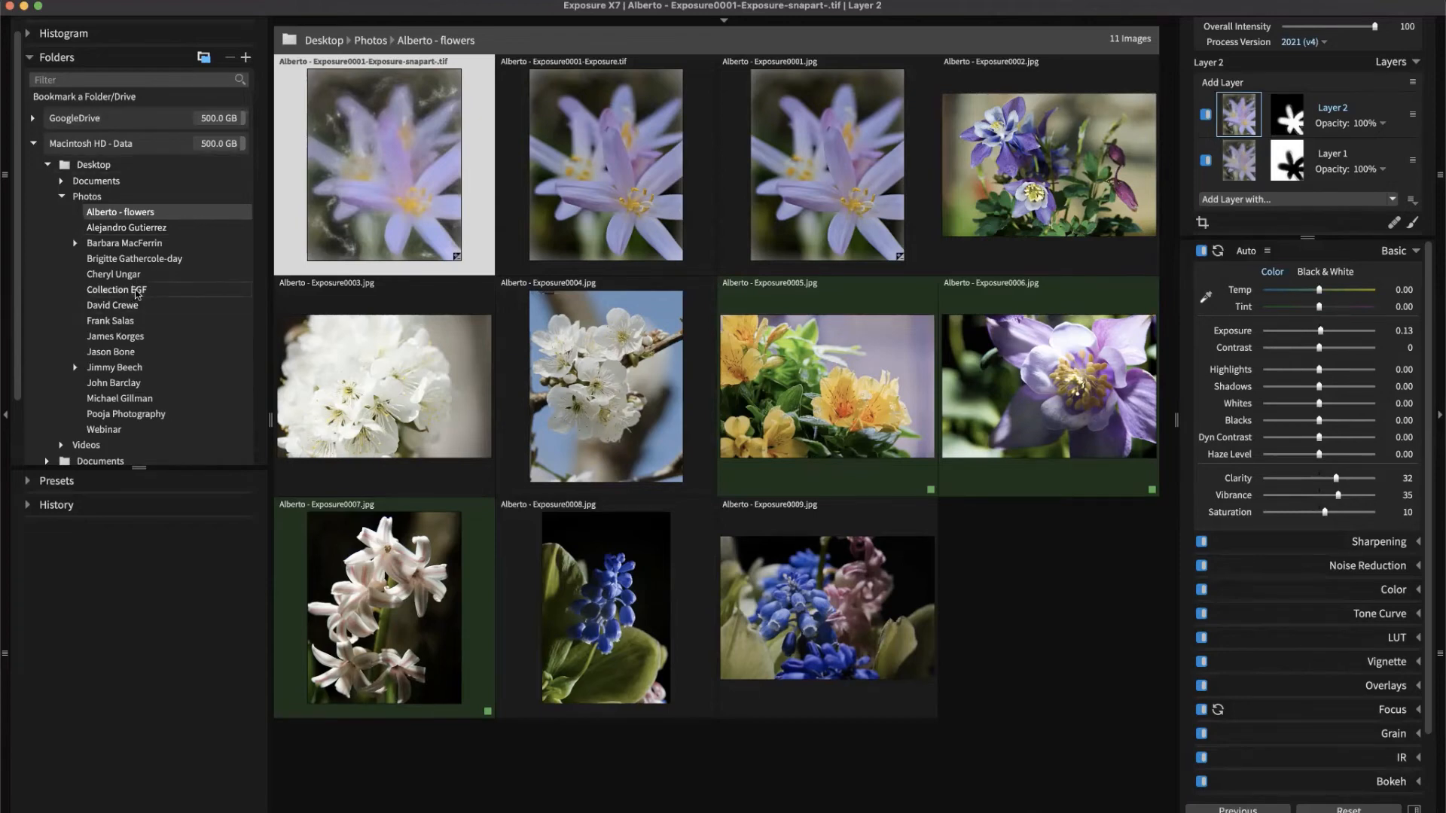
click(120, 336)
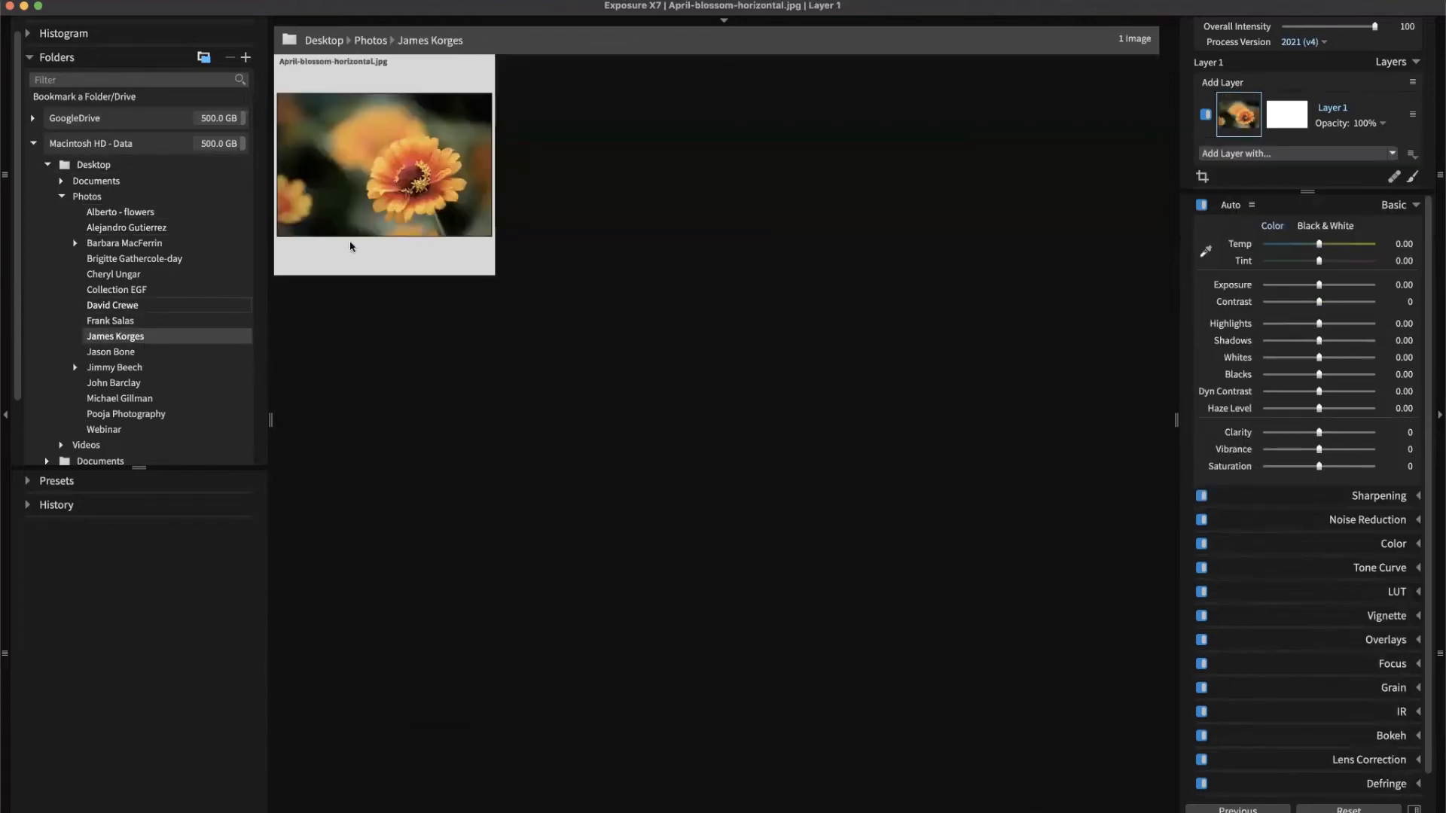
double_click(421, 224)
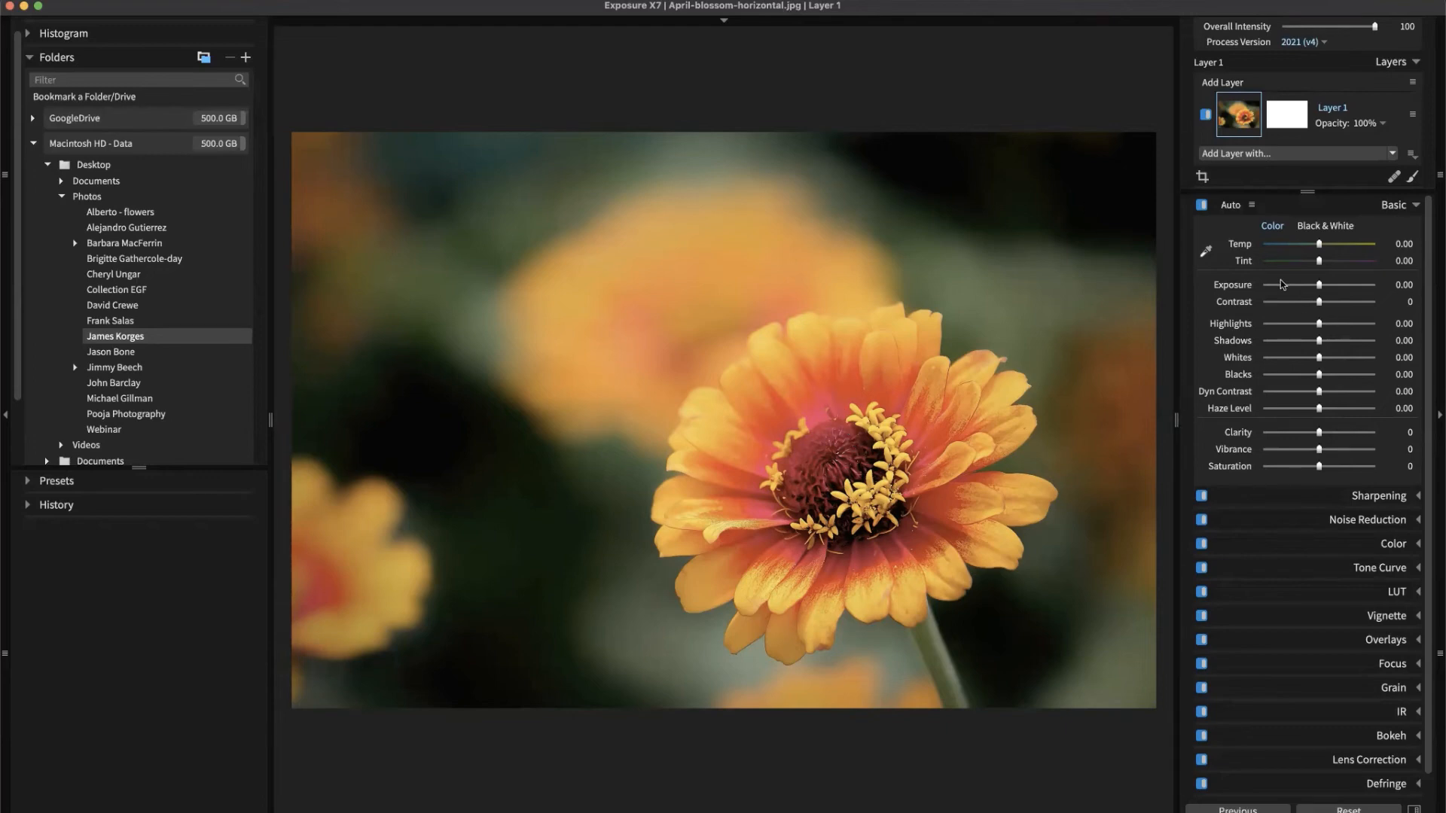
click(1208, 252)
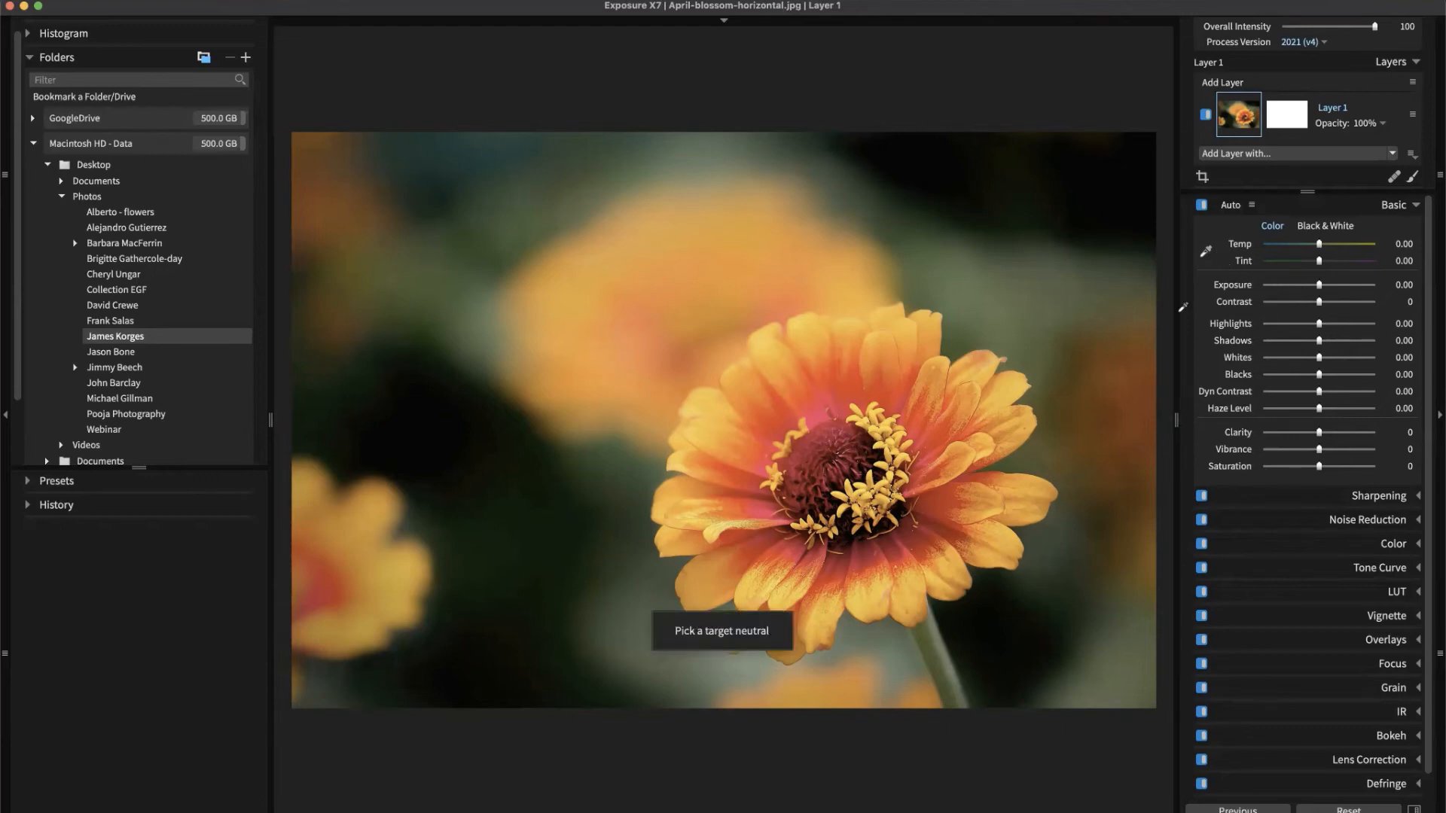
click(1233, 208)
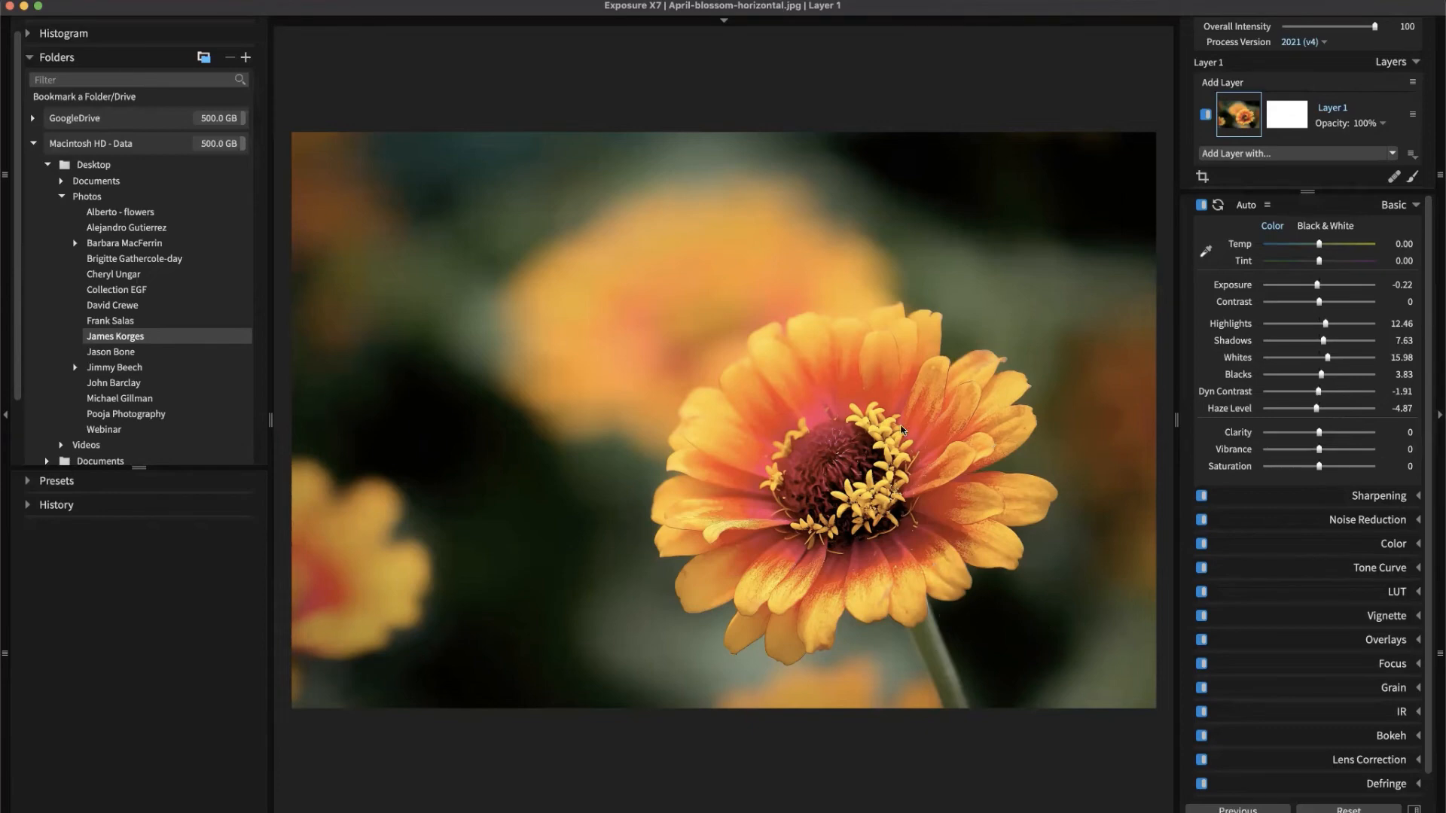
Sharpen the orange flower photo with Amount 31, Radius 2.76, Detail 27 and Masking 24.
click(1235, 494)
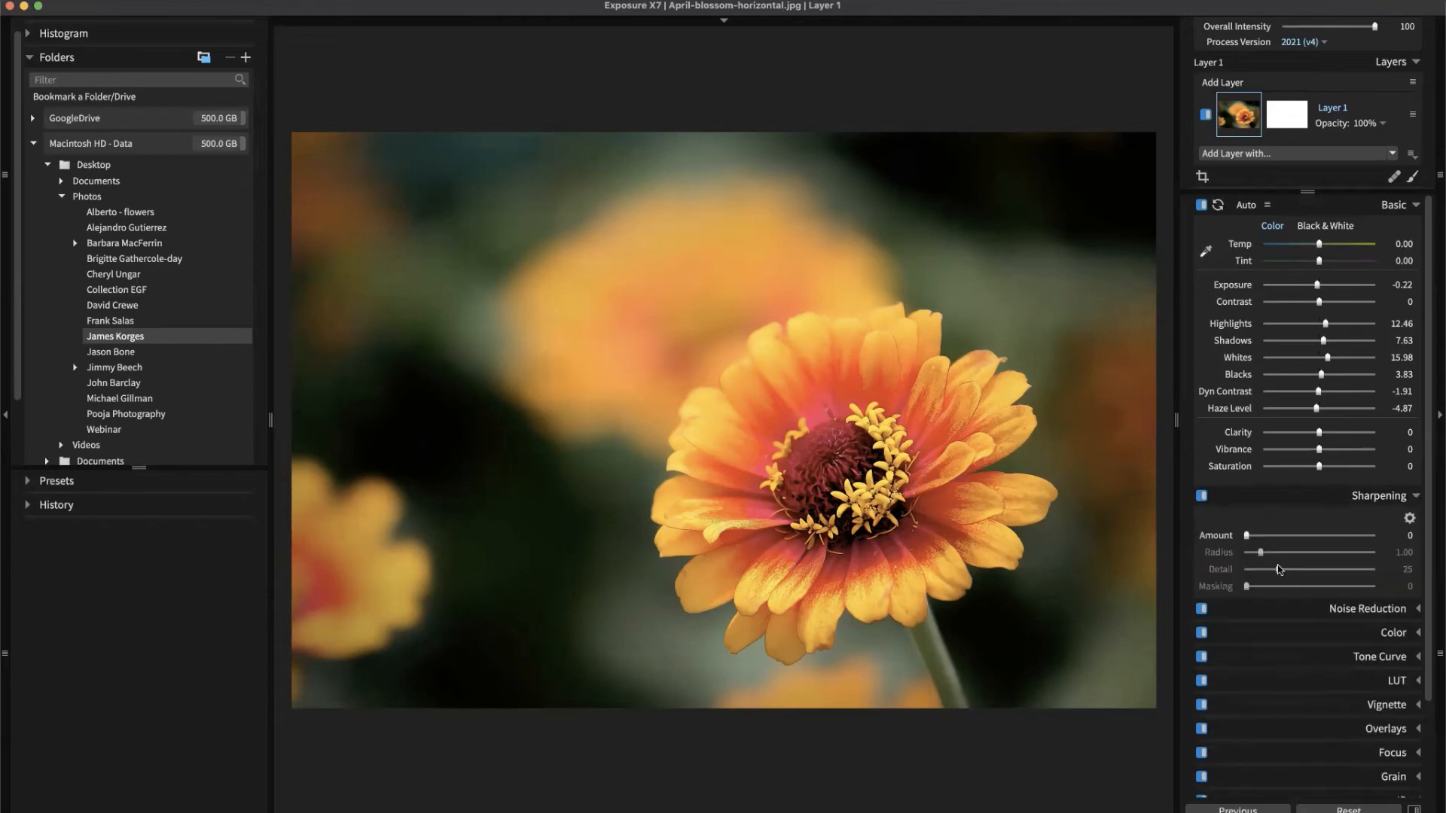
drag(1271, 539, 1272, 541)
mouse_move(1281, 572)
mouse_down()
mouse_move(1250, 589)
mouse_move(1277, 589)
mouse_up()
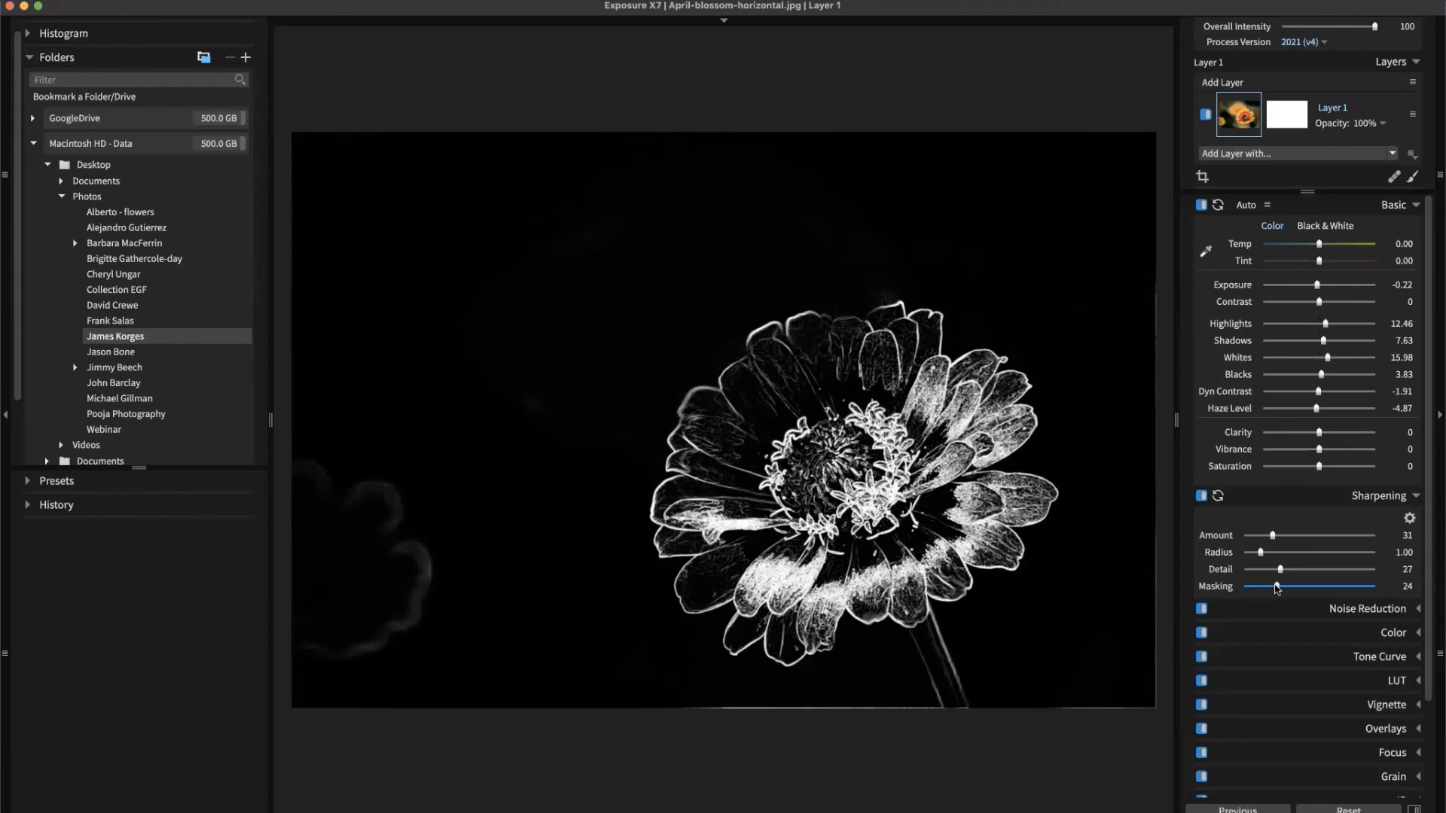
drag(1277, 589, 1276, 588)
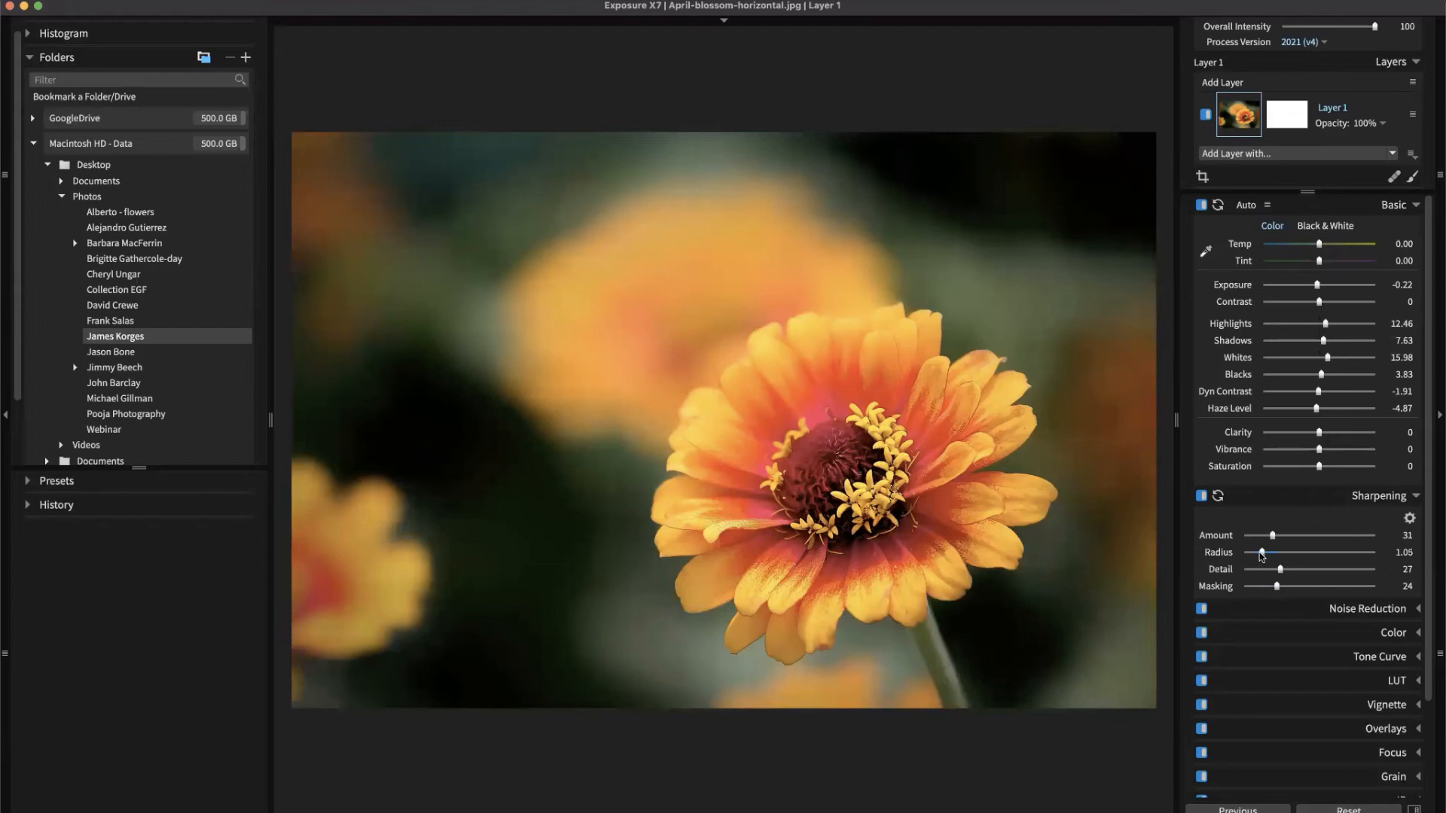
drag(1262, 556, 1310, 553)
right_click(821, 392)
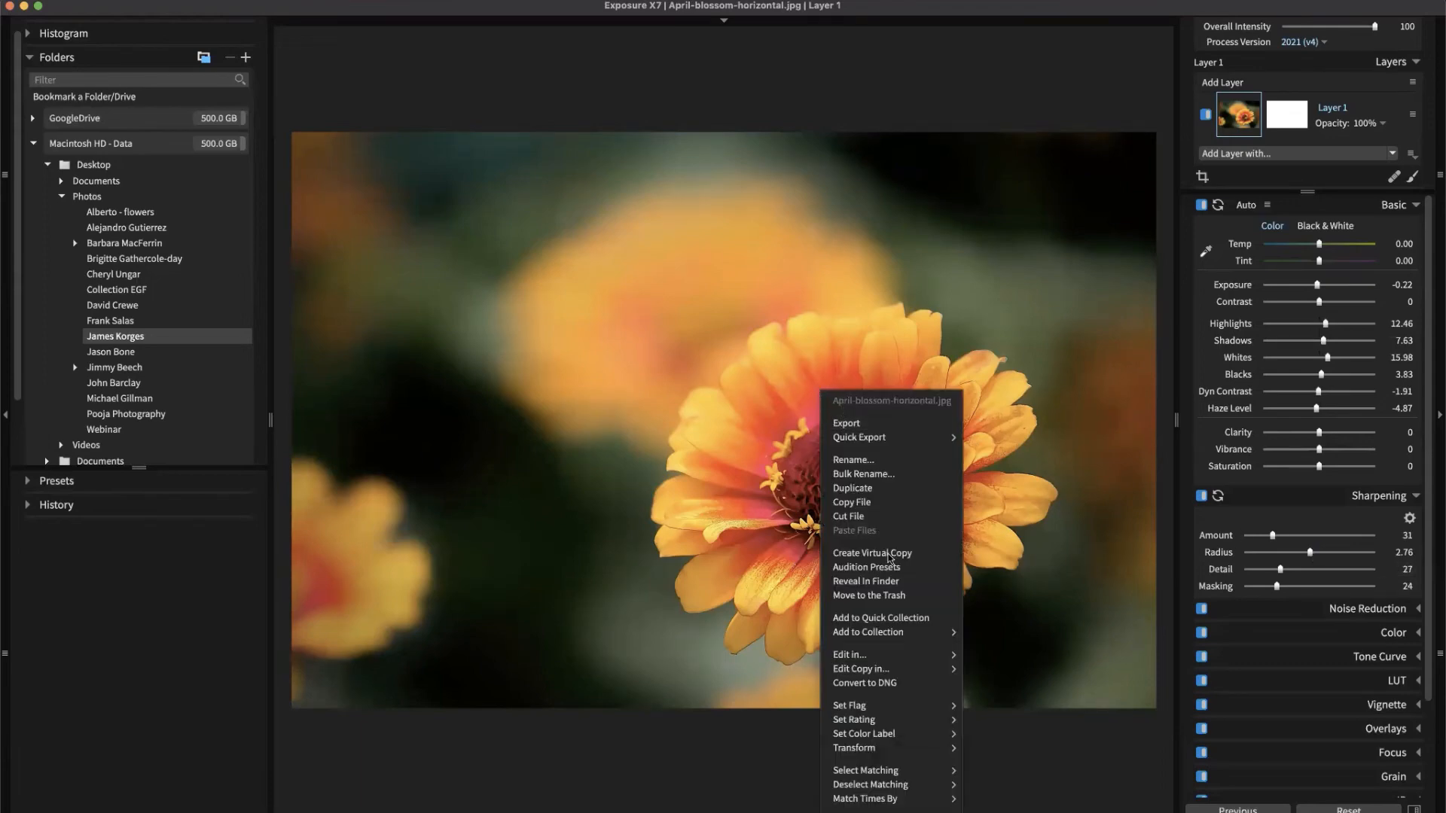
mouse_move(947, 674)
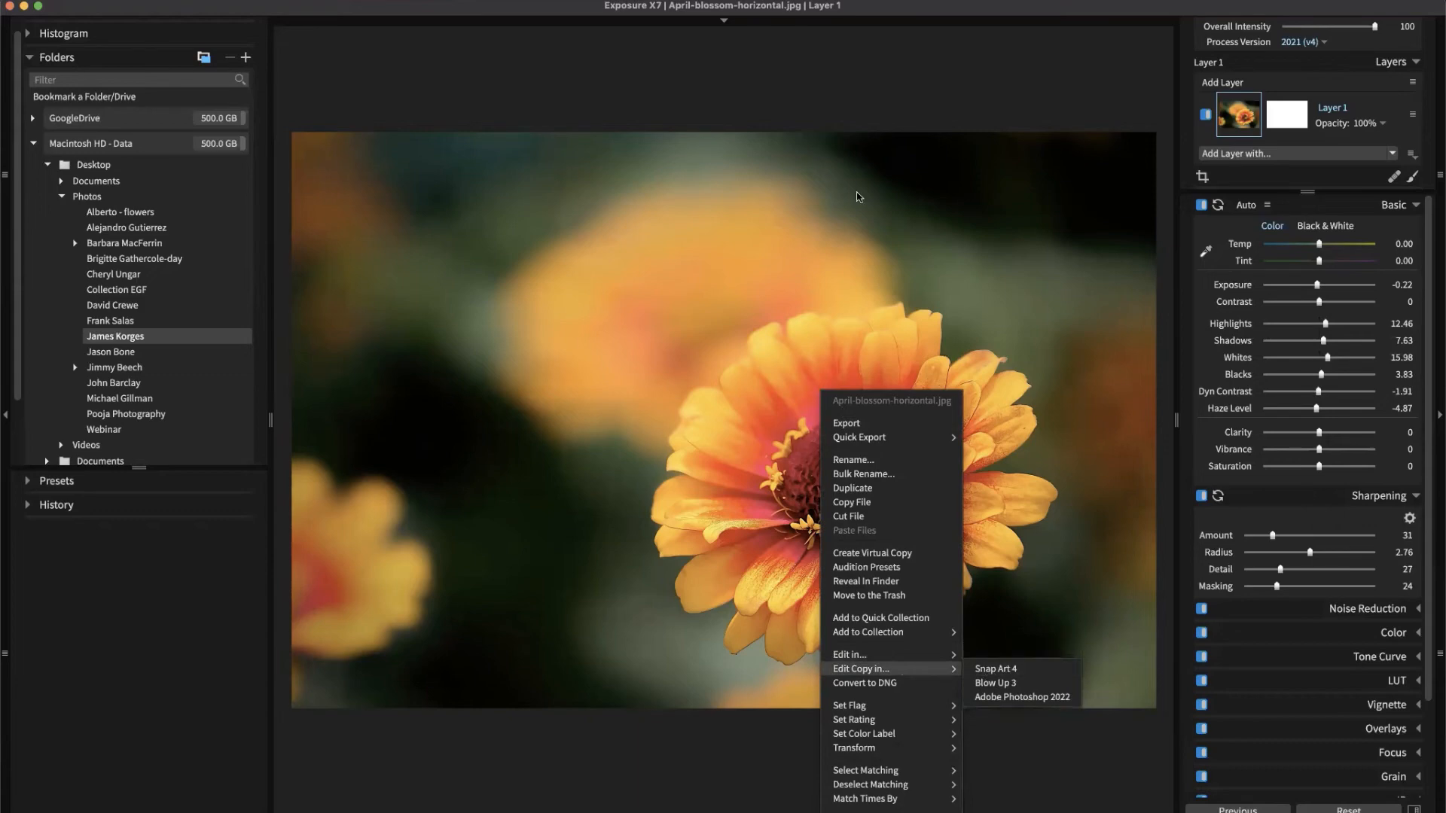
click(850, 81)
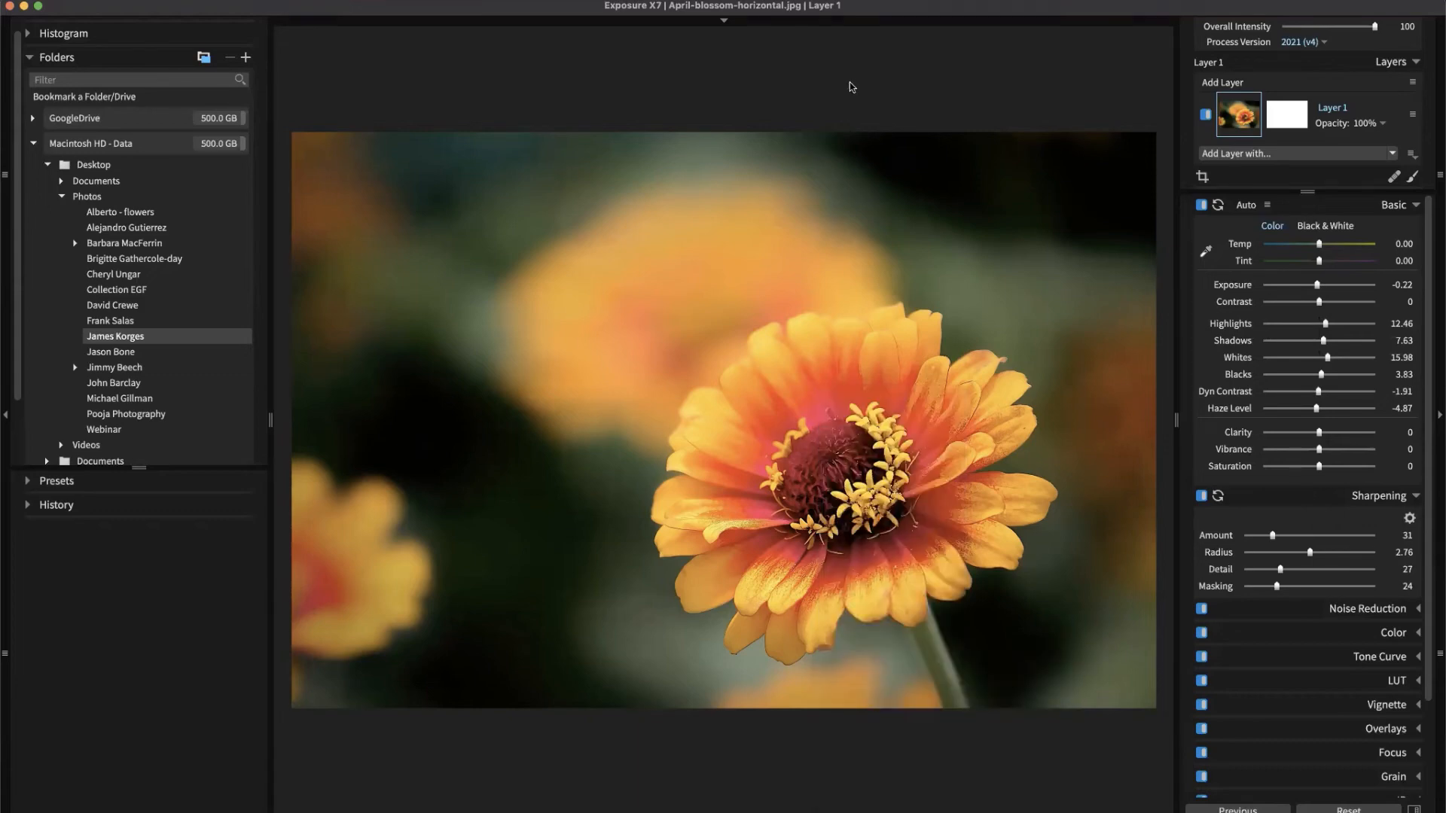
In the external editor preferences, set the file type for copied images to JPEG with a quality of 80.
key(super+comma)
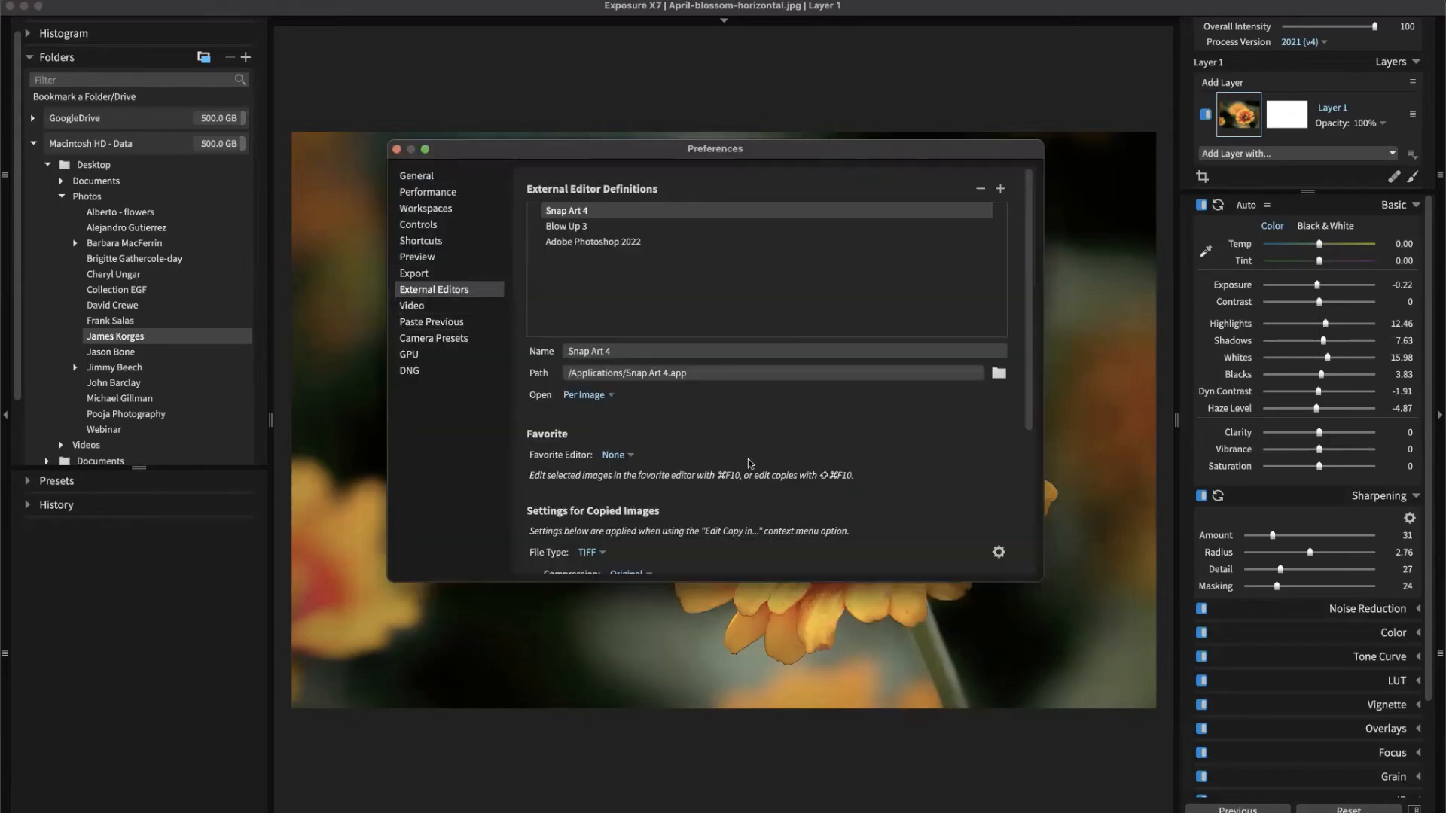
scroll(751, 463, down, 4)
click(600, 427)
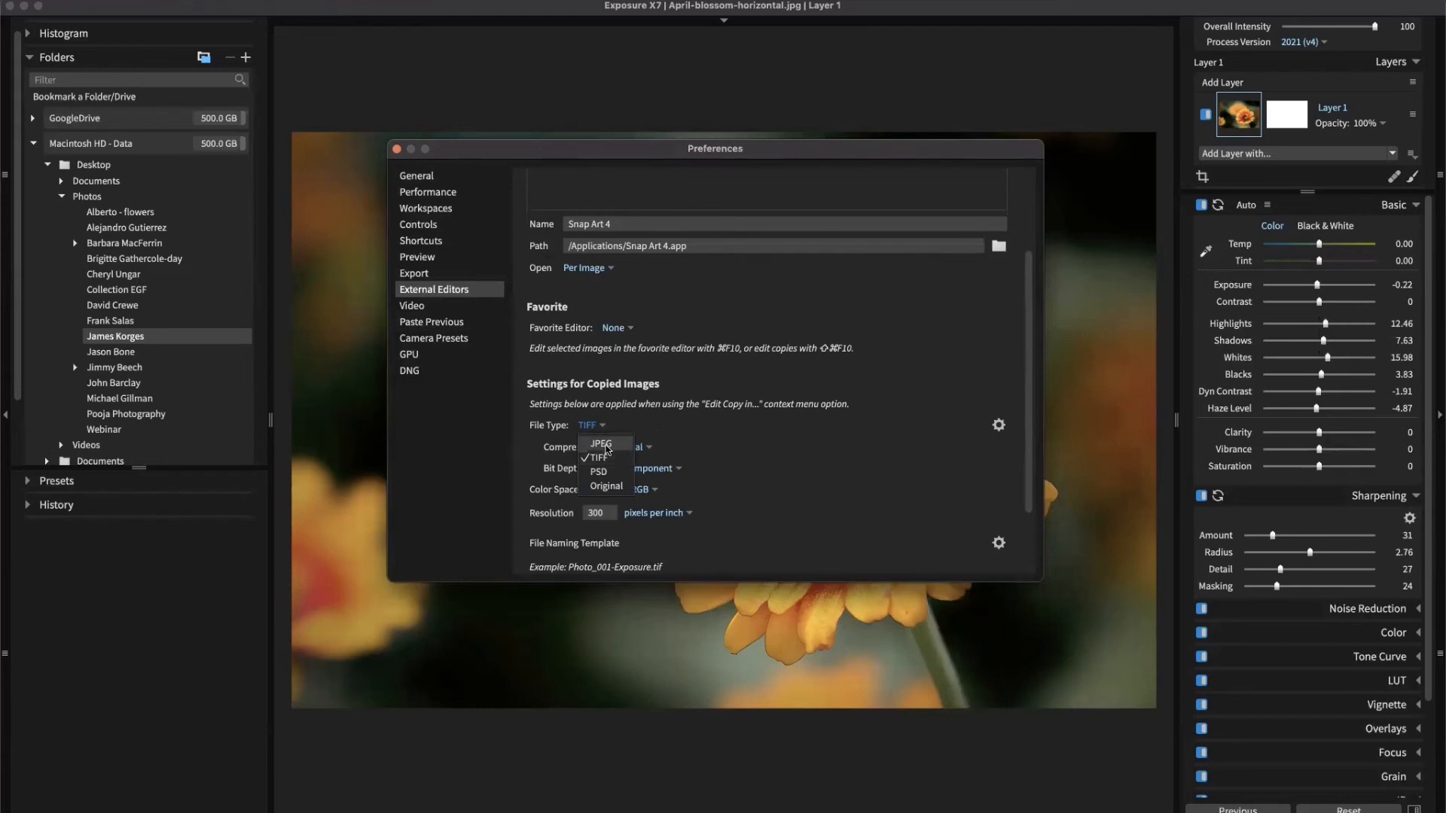
click(598, 445)
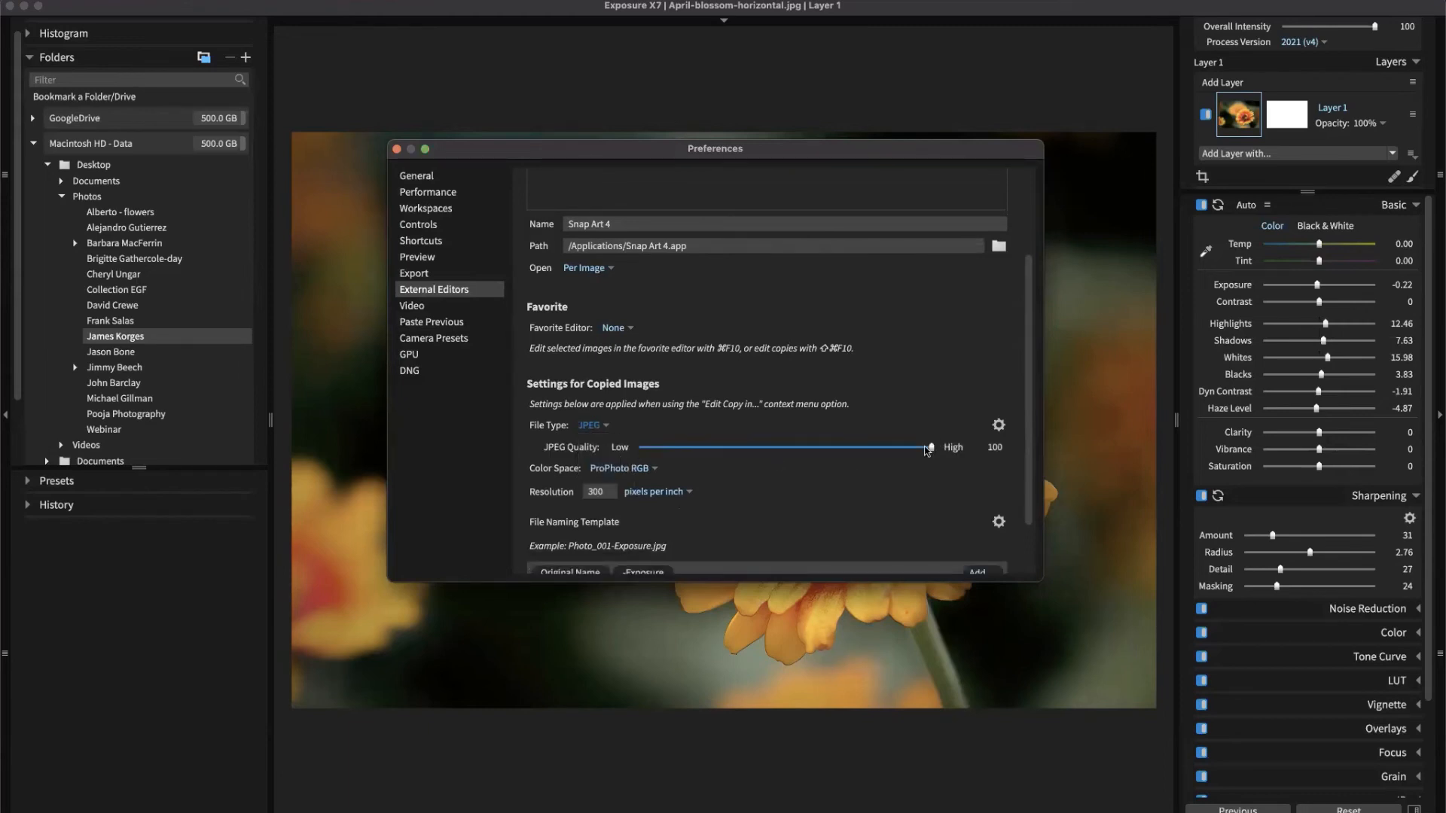
drag(932, 448, 878, 456)
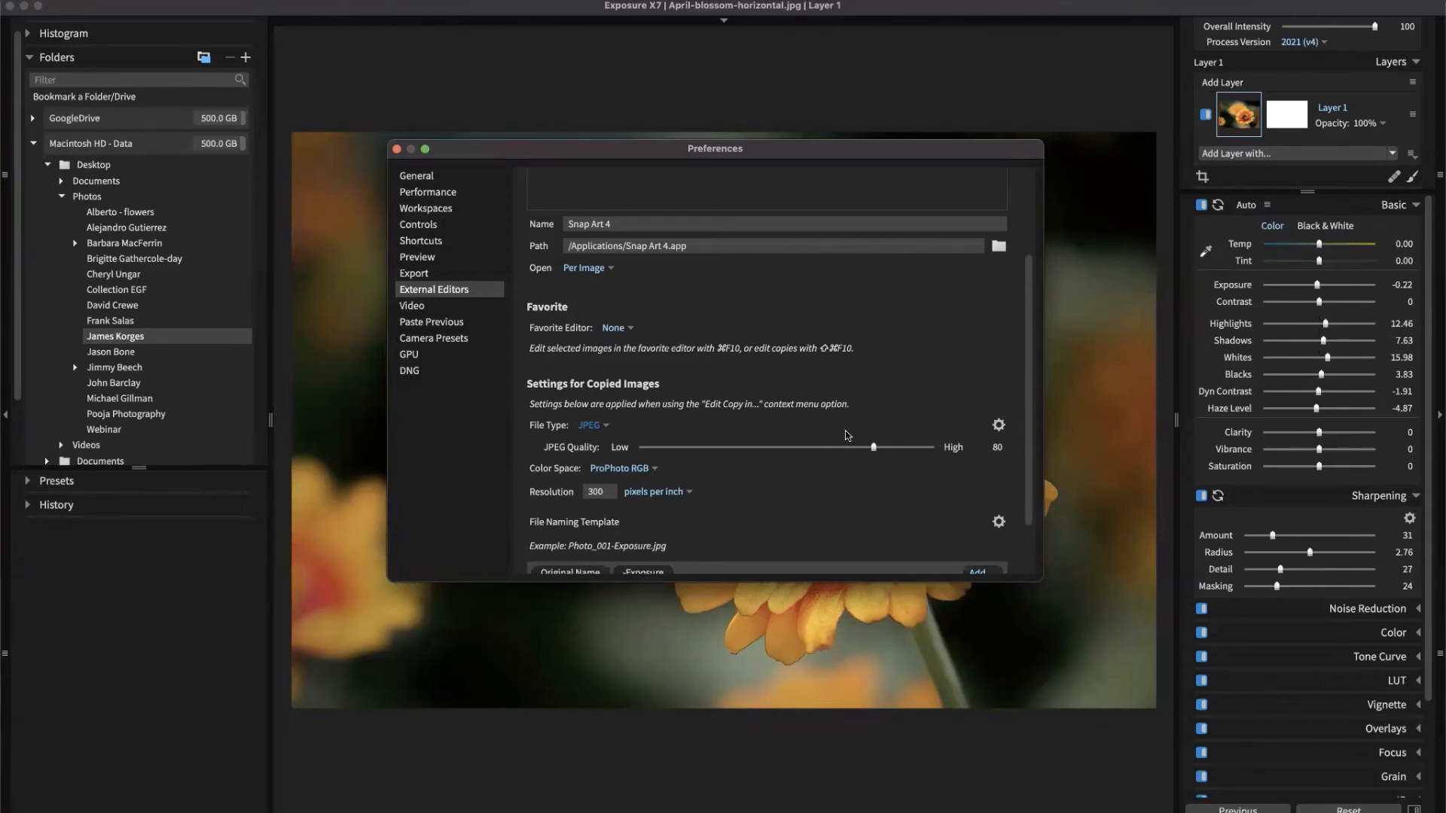
click(397, 149)
Send a copy of the orange flower photo to Snap Art 4 for editing.
right_click(715, 447)
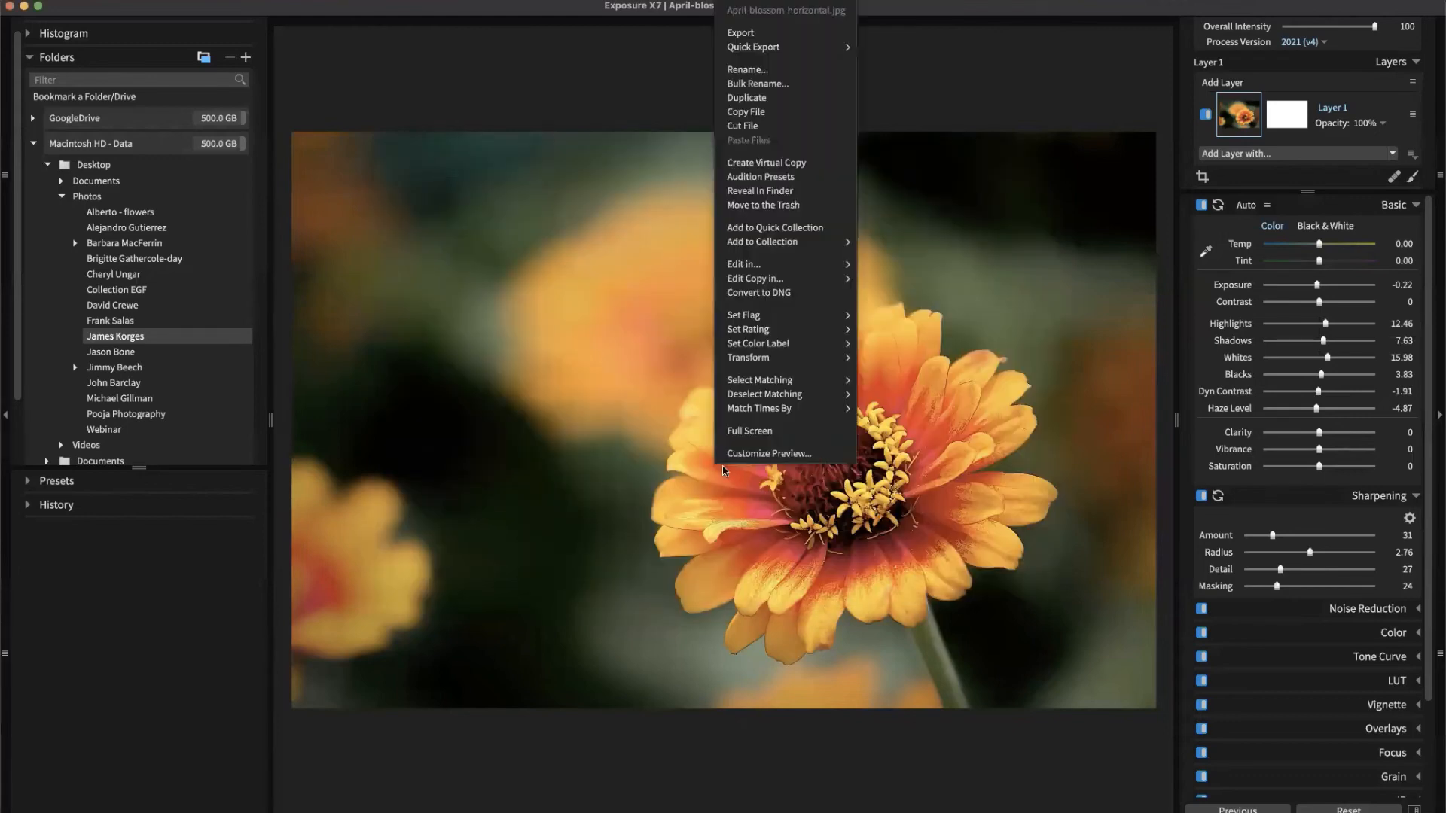
mouse_move(832, 278)
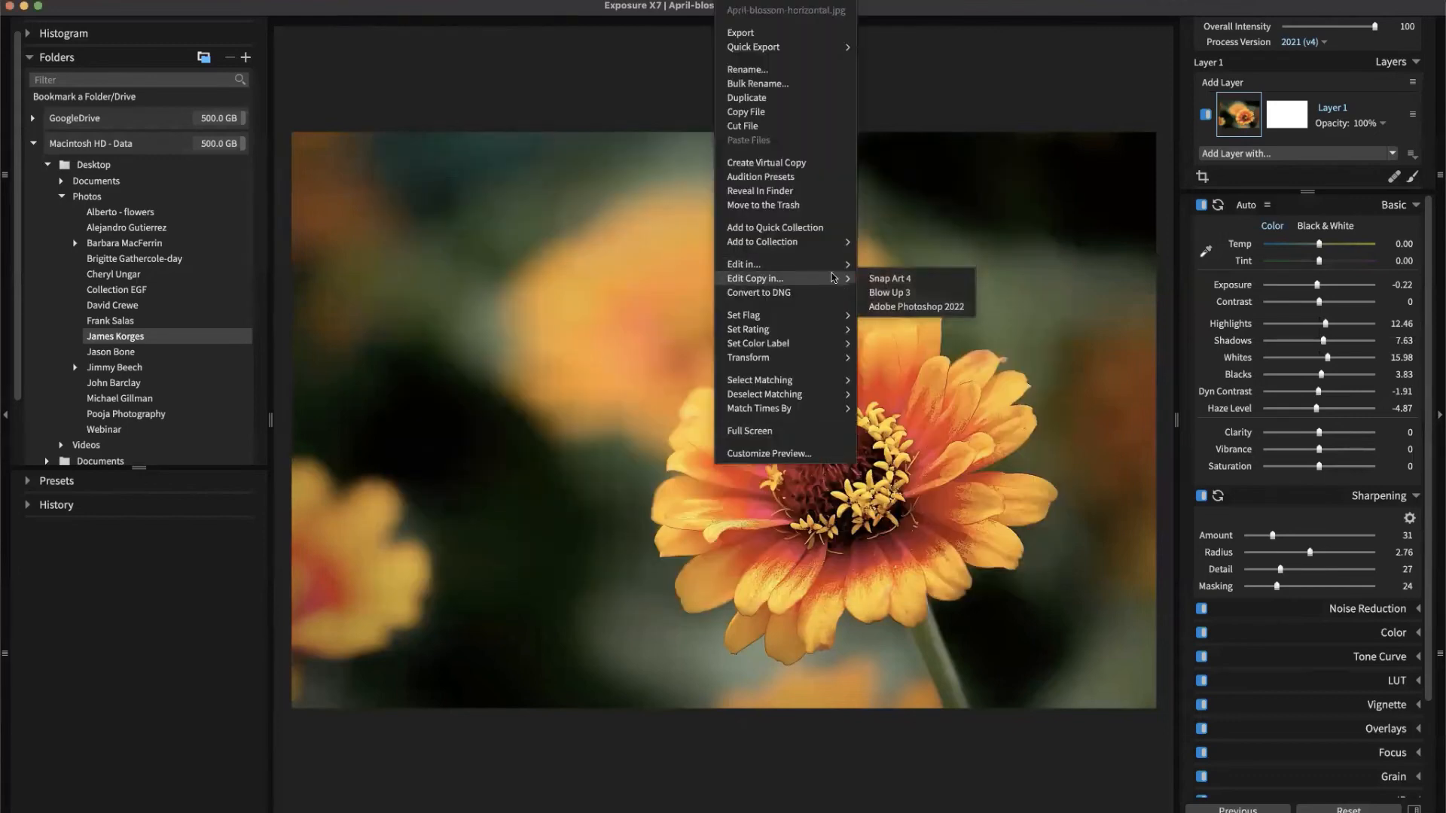
click(891, 279)
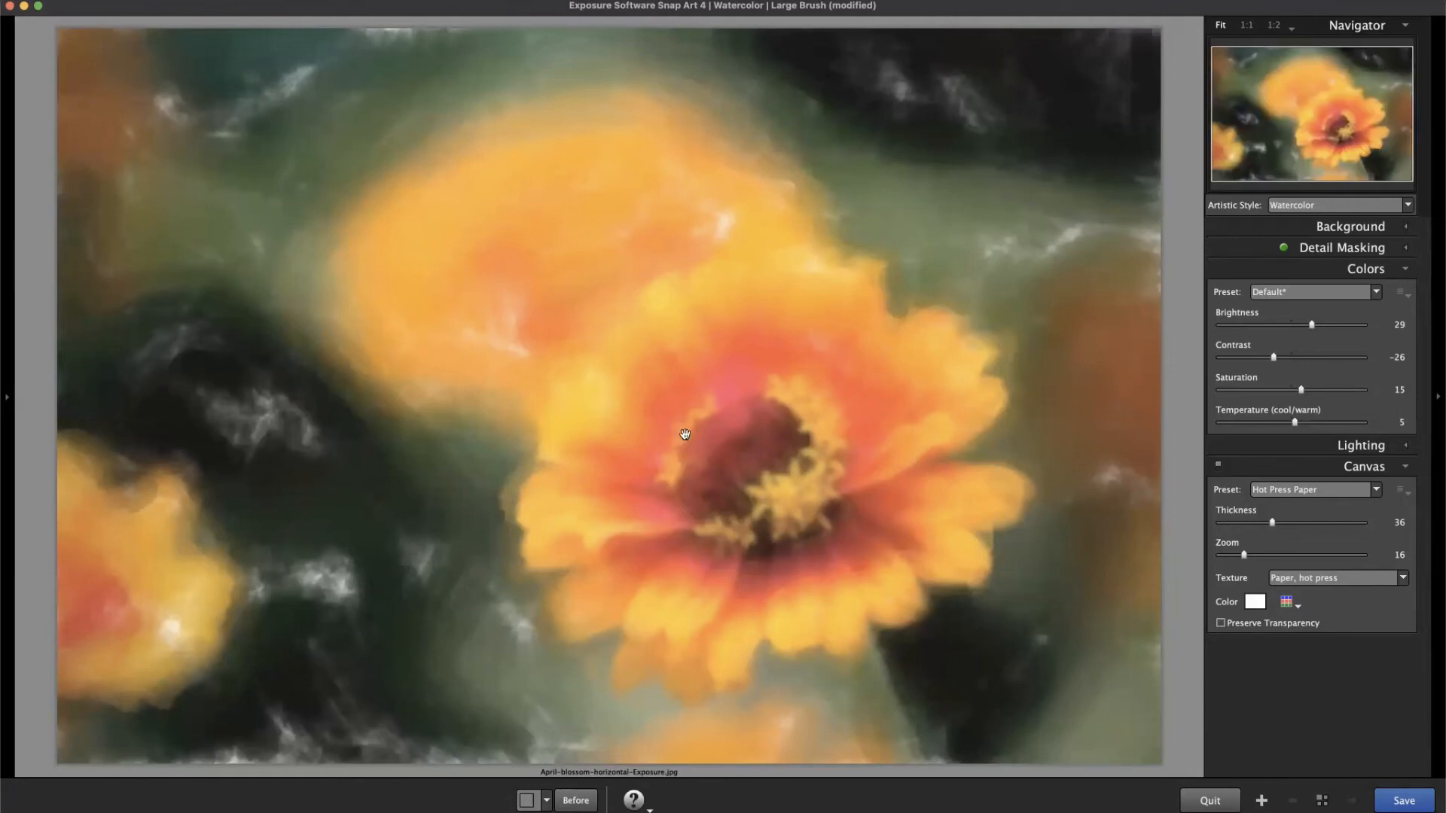
Examine the Effects Tour and Impasto preset previews for the orange flower photo.
click(12, 405)
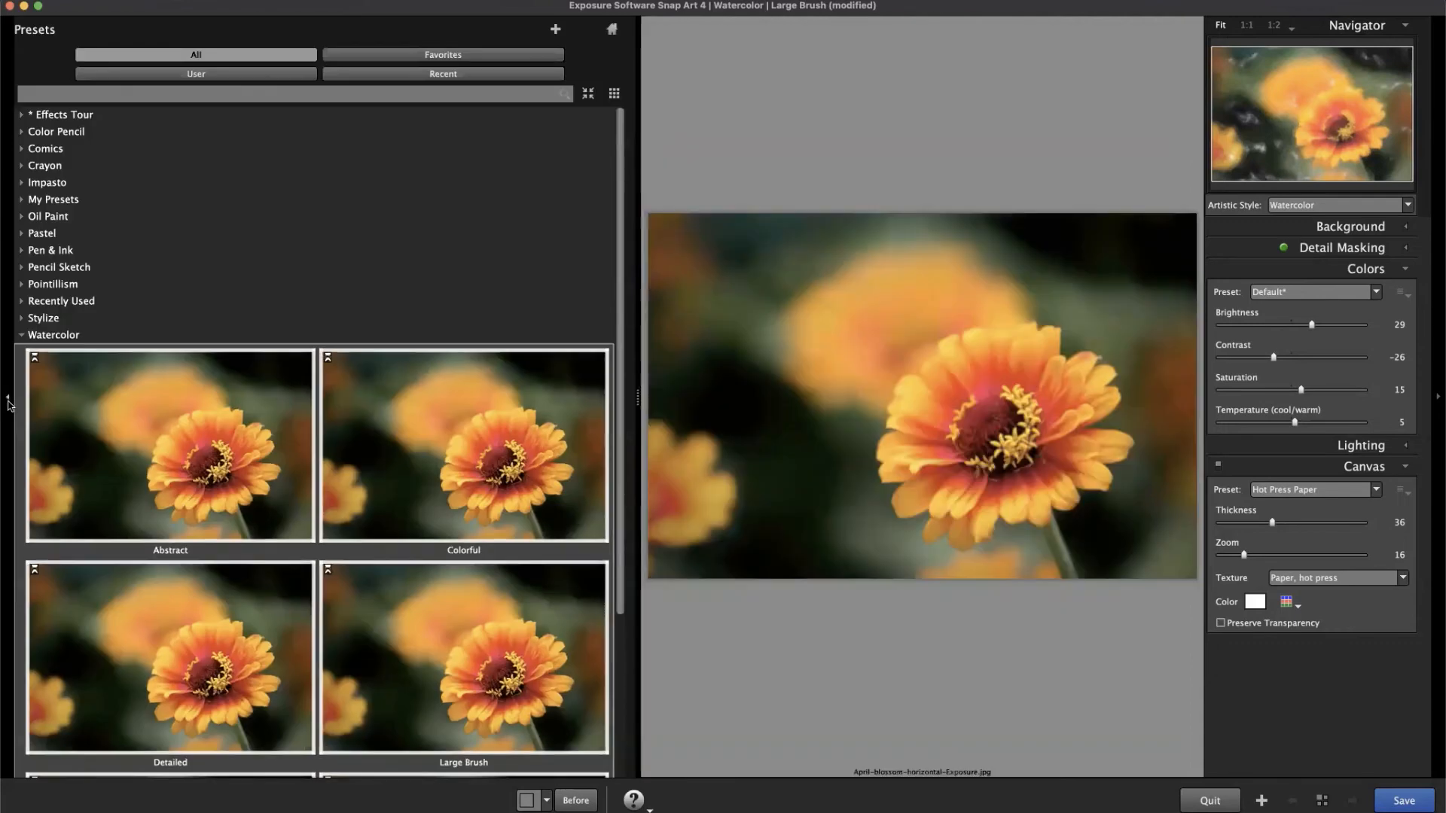
click(60, 334)
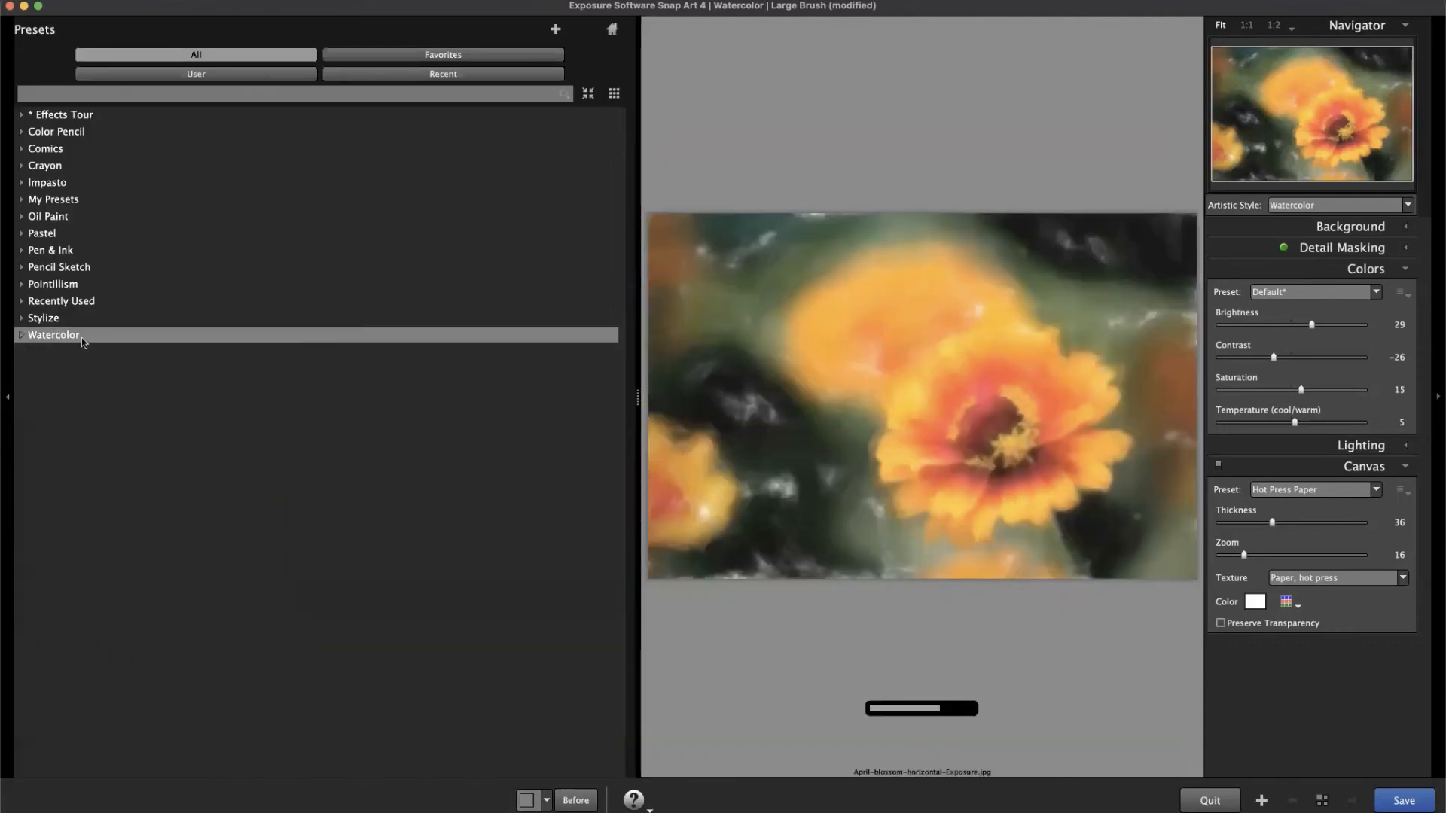
click(186, 119)
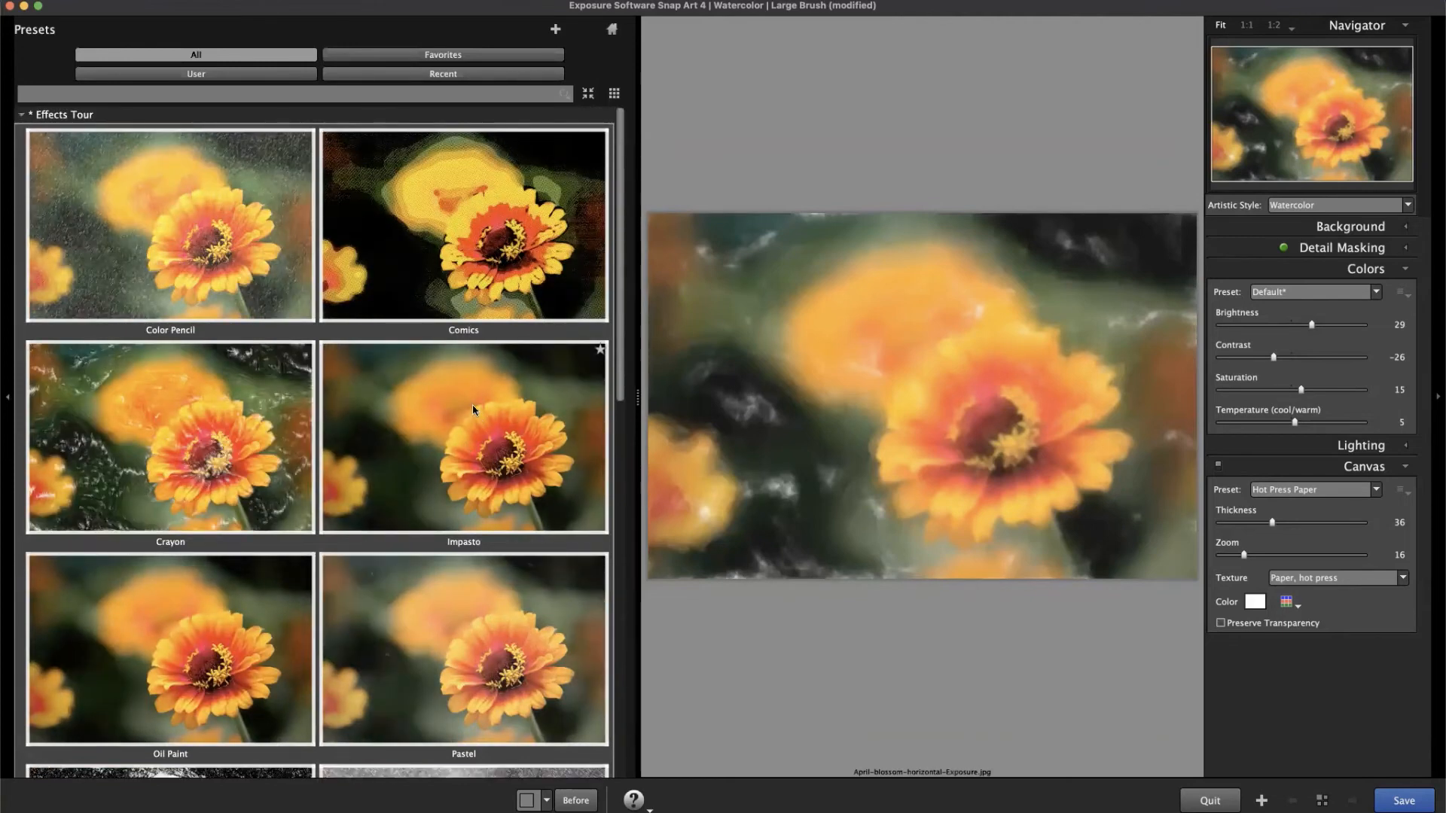
scroll(472, 404, down, 4)
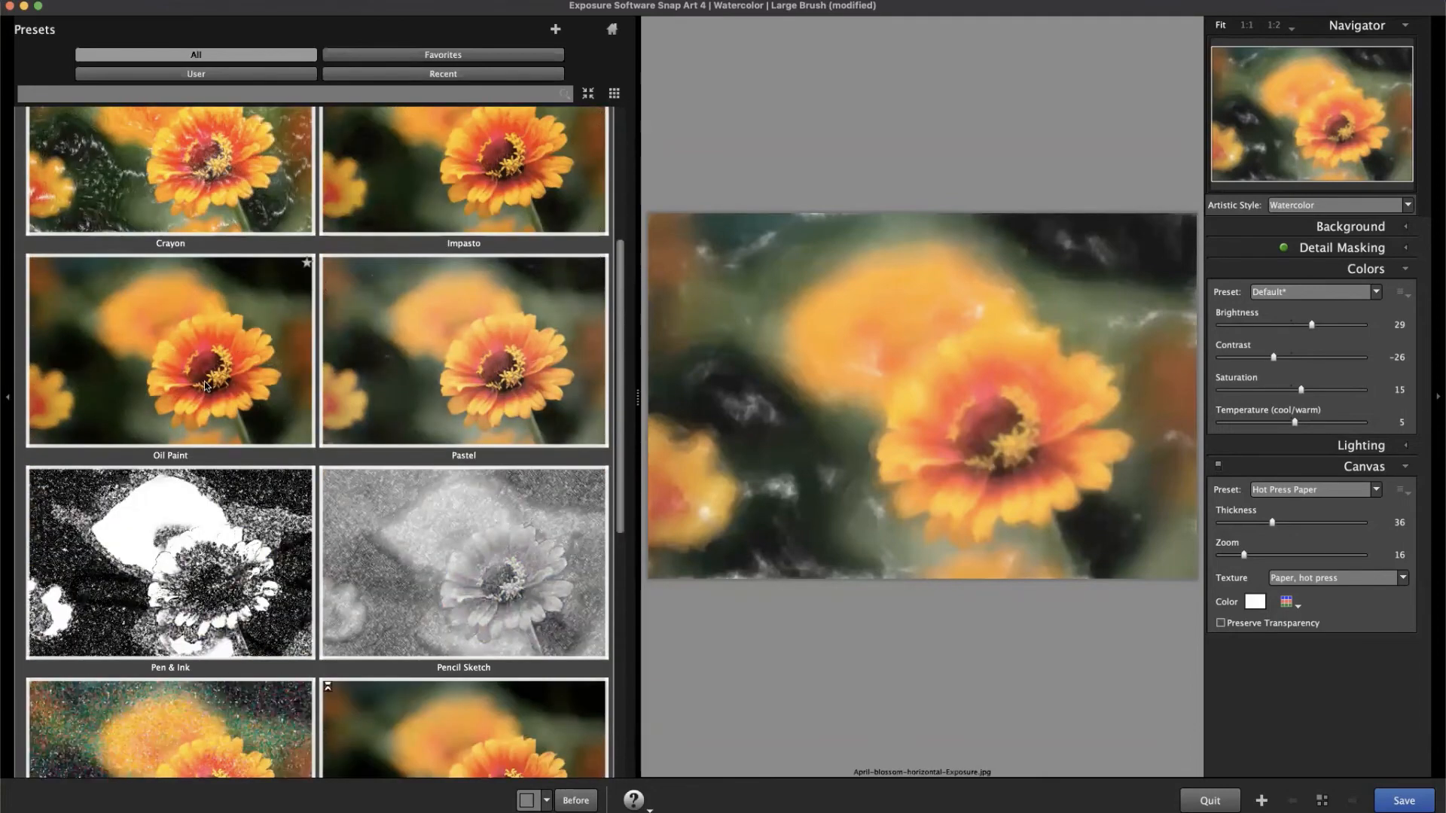
scroll(211, 361, down, 1)
scroll(216, 347, down, 3)
scroll(222, 364, up, 5)
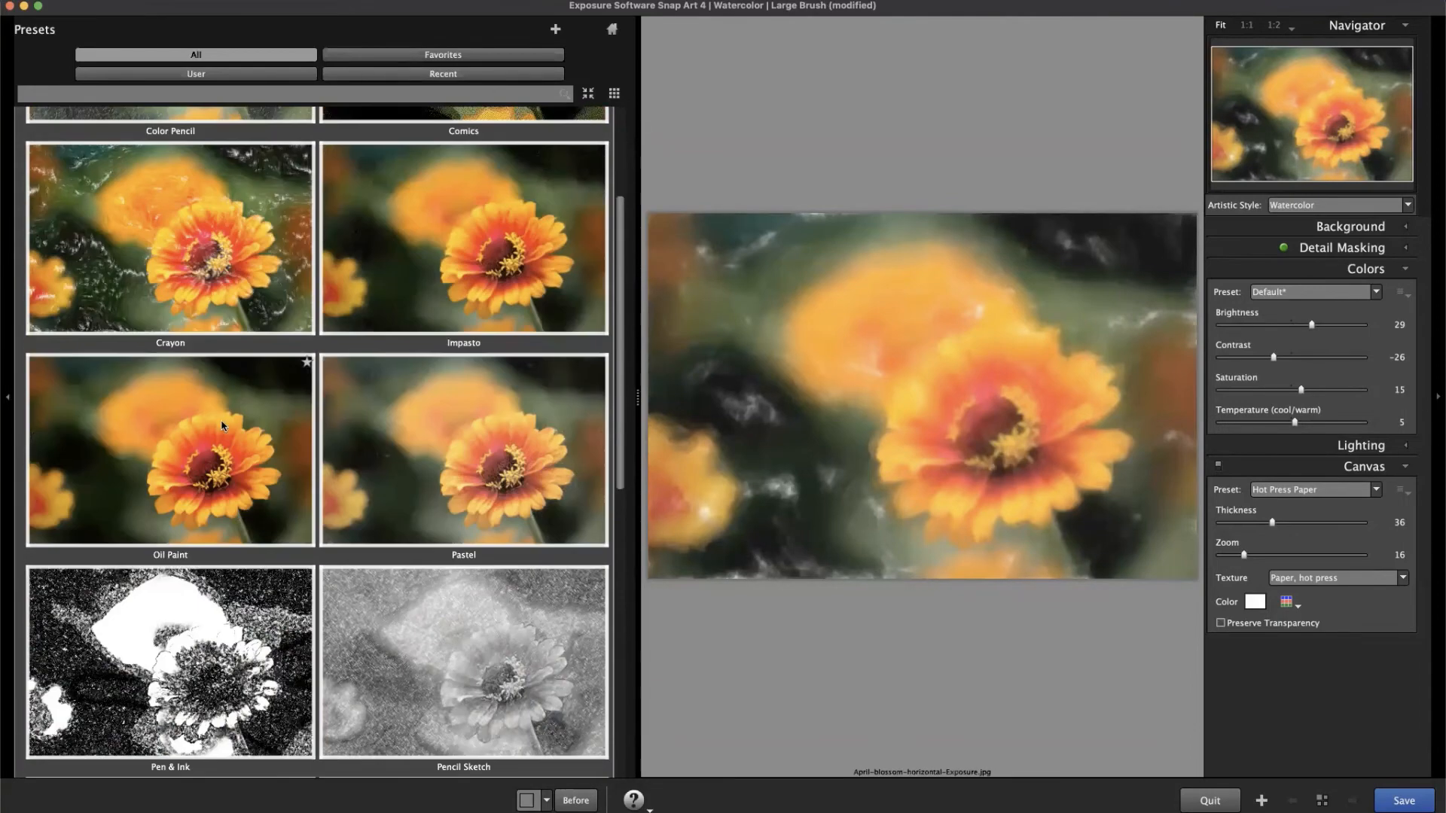
scroll(282, 441, up, 3)
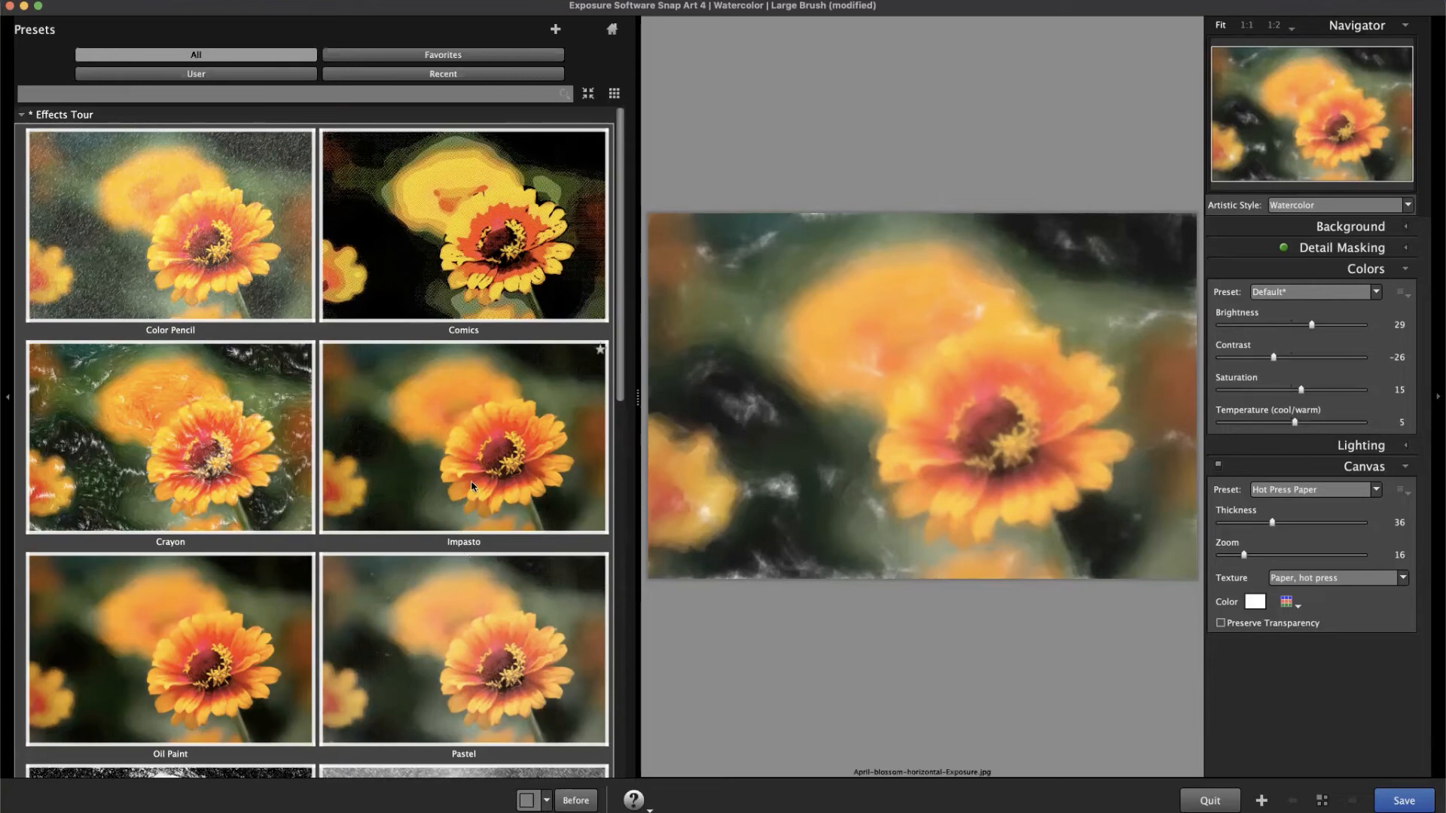
scroll(473, 486, down, 10)
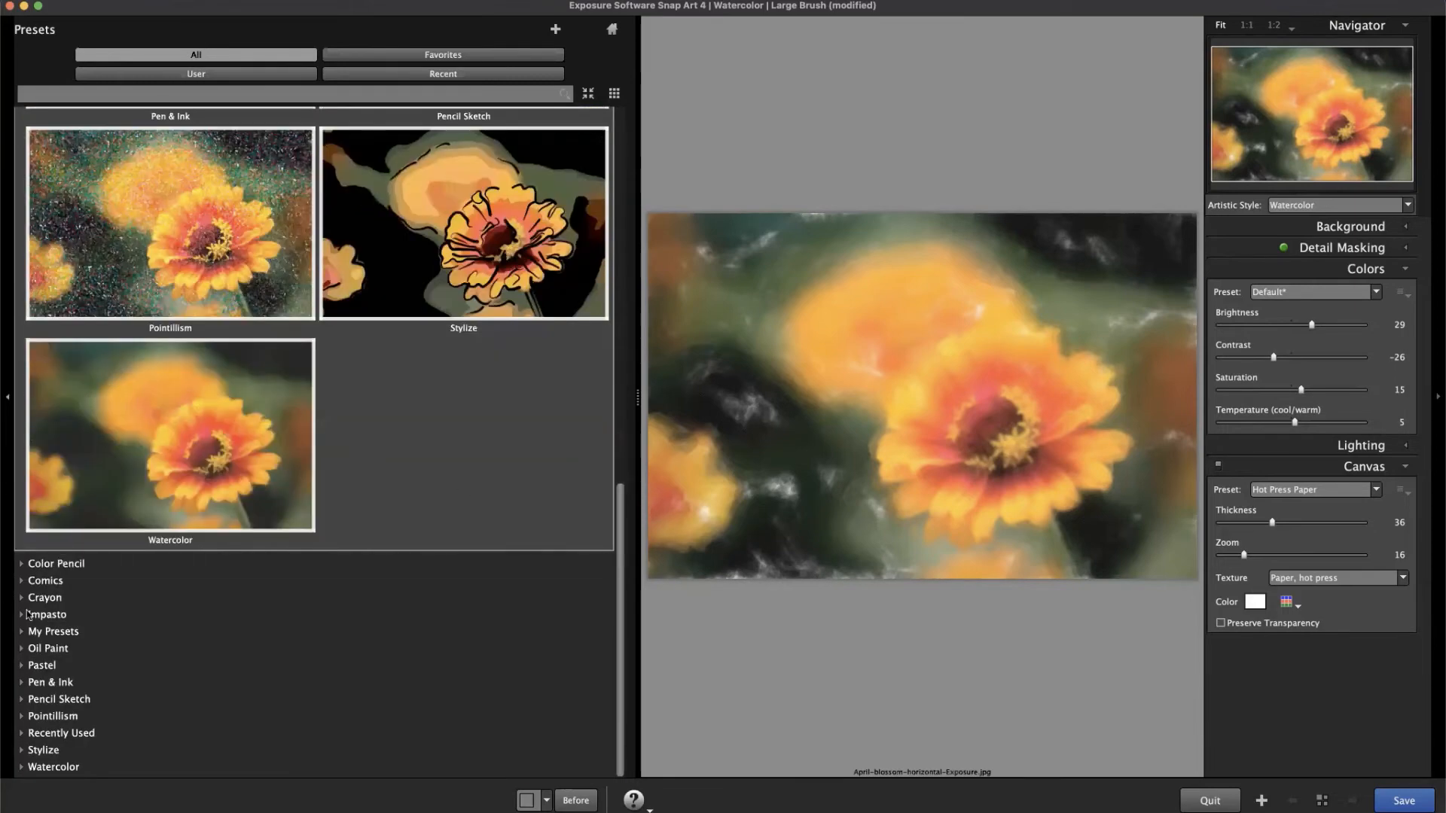
click(27, 614)
scroll(339, 482, down, 10)
scroll(385, 479, up, 2)
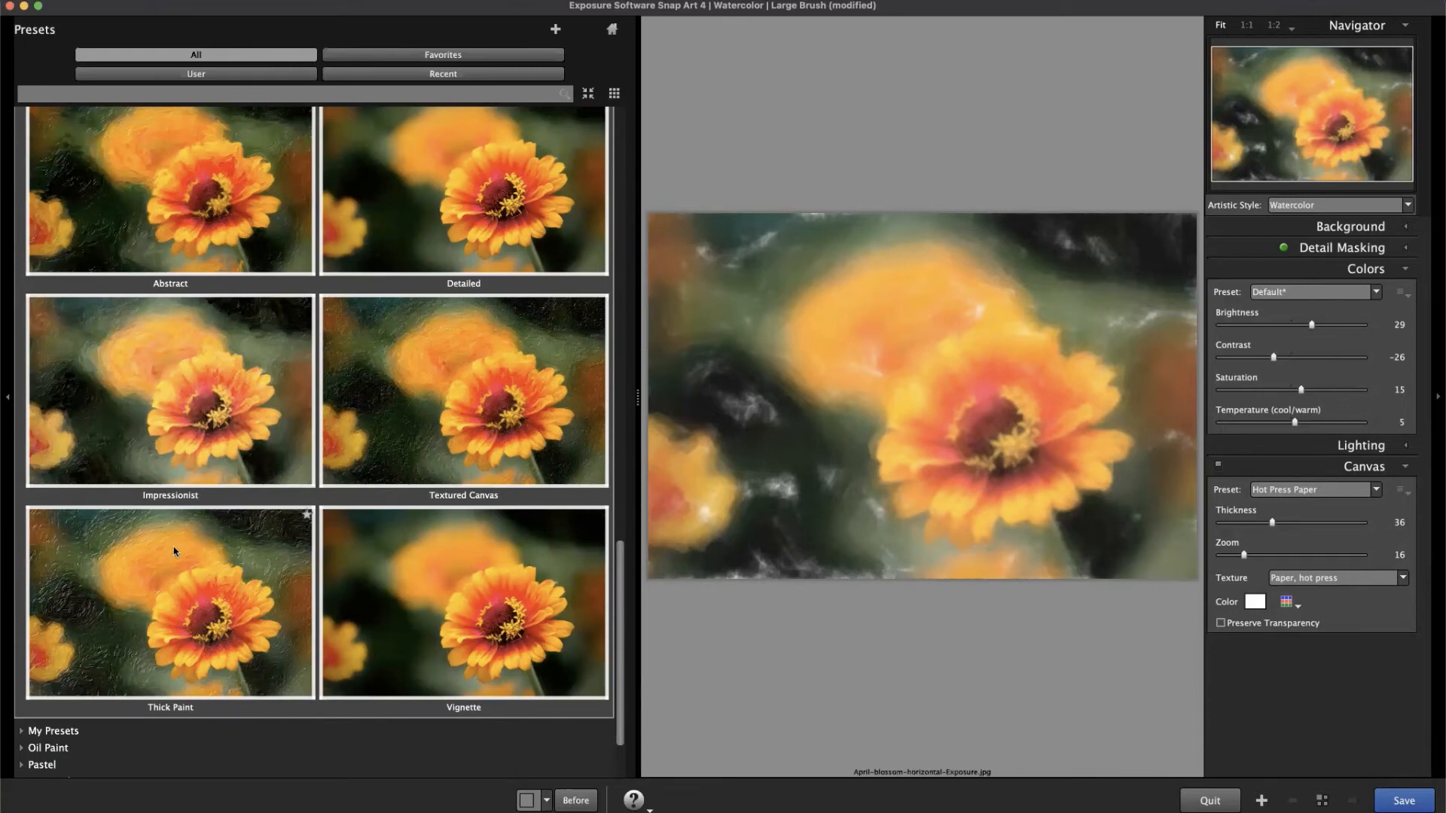
Apply the Abstract preset from the Oil Paint category and show the result in the enlarged image view.
click(60, 750)
scroll(215, 561, down, 10)
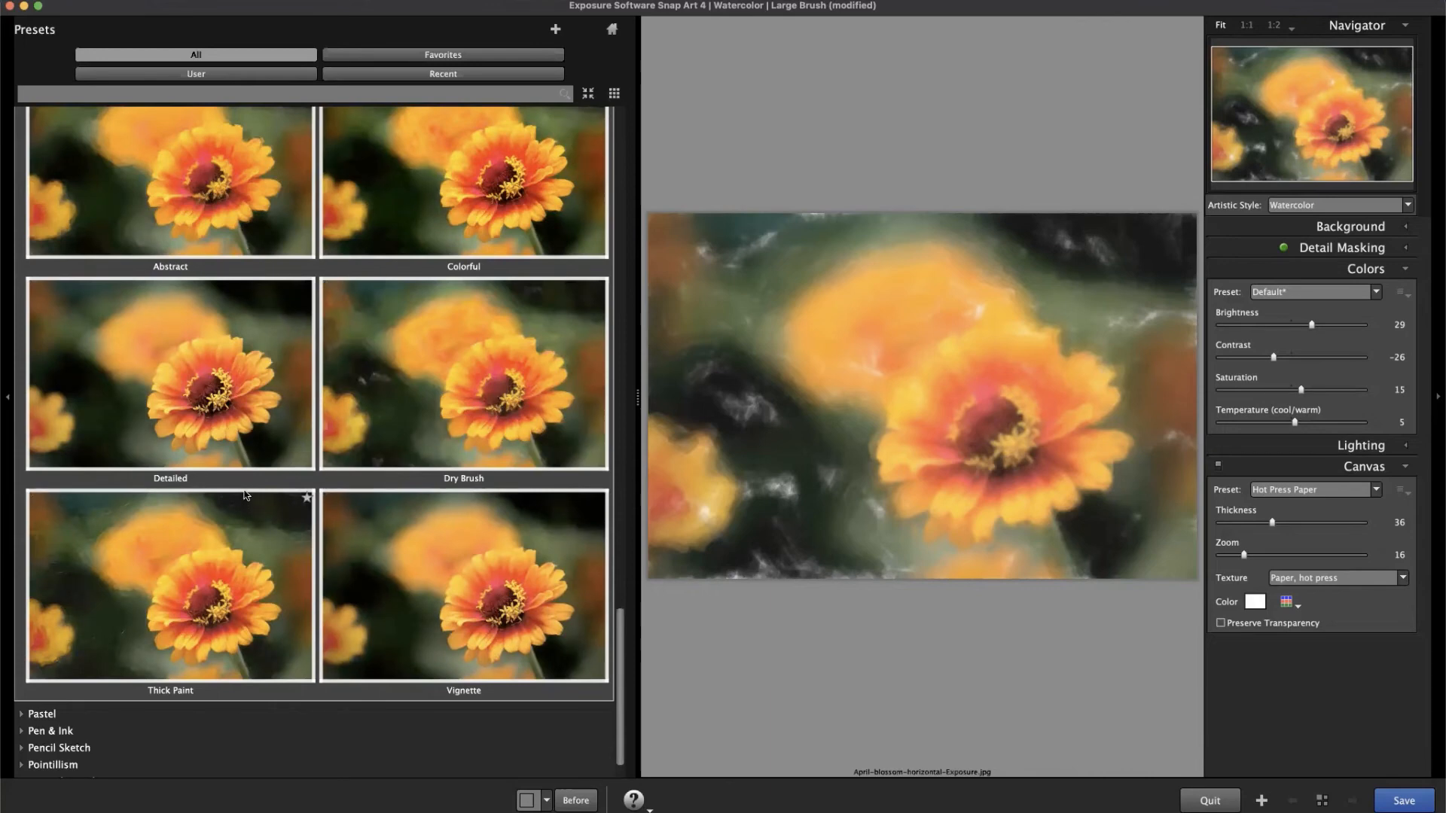
scroll(325, 461, up, 2)
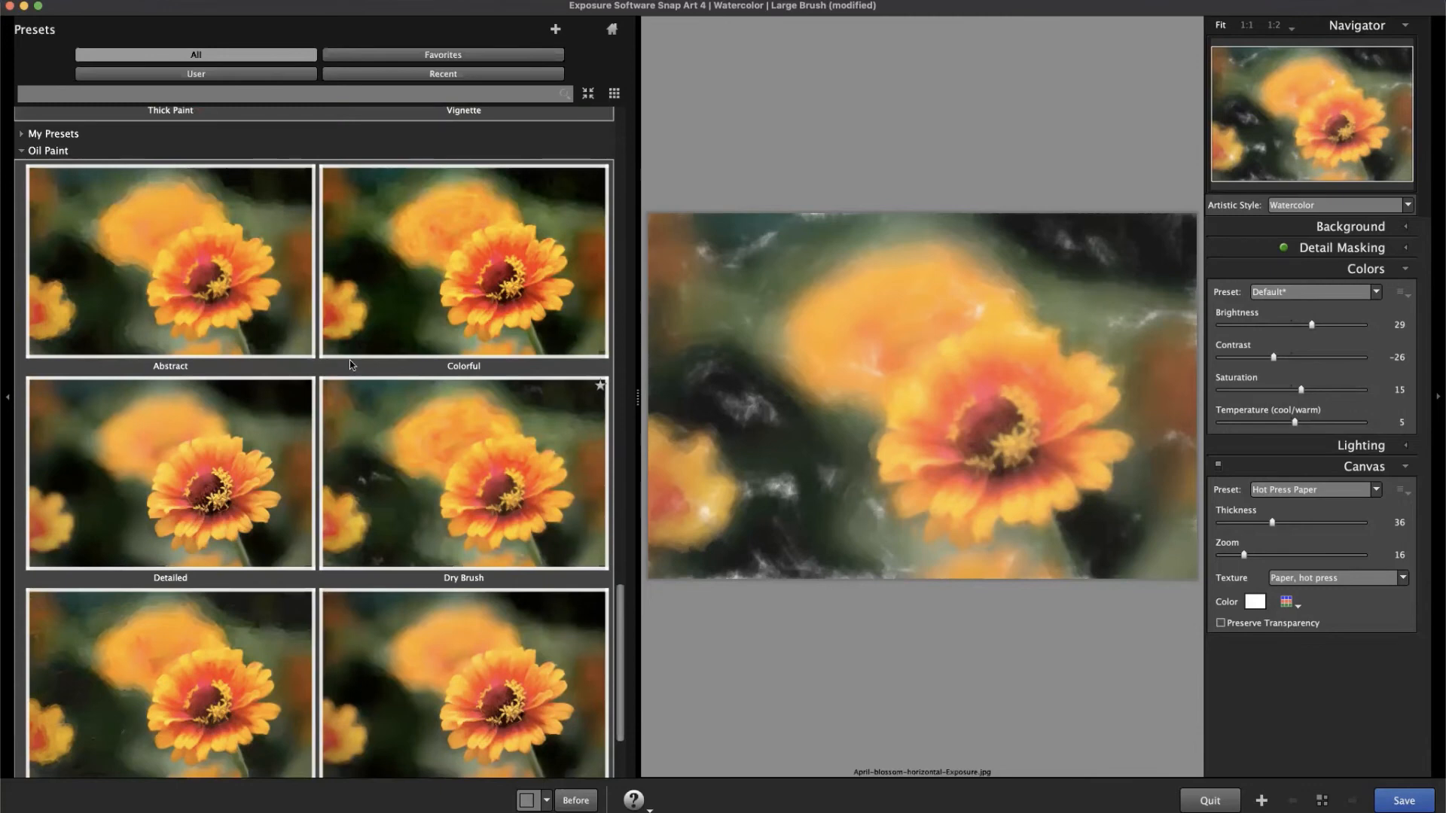
click(212, 262)
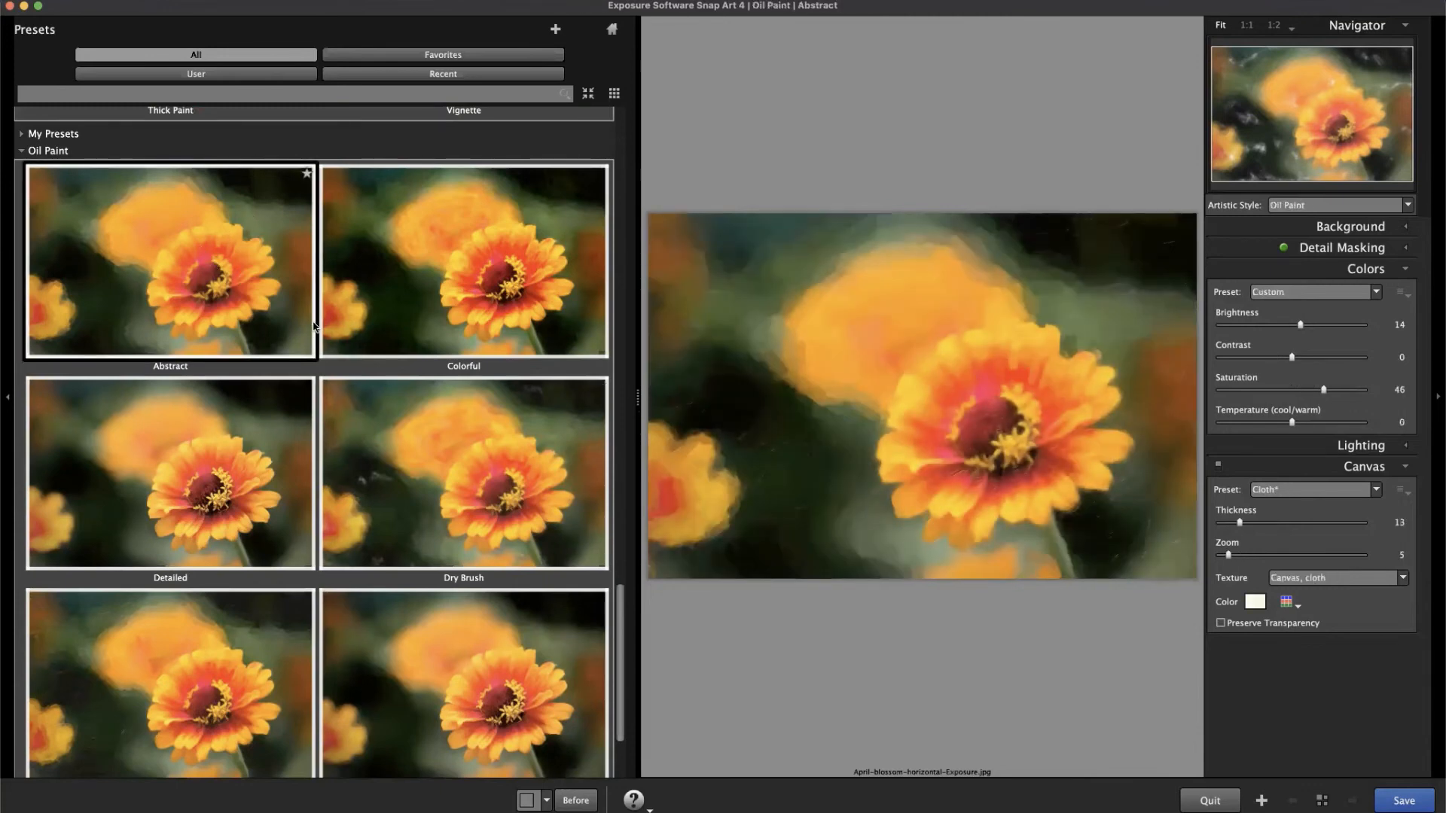
click(8, 397)
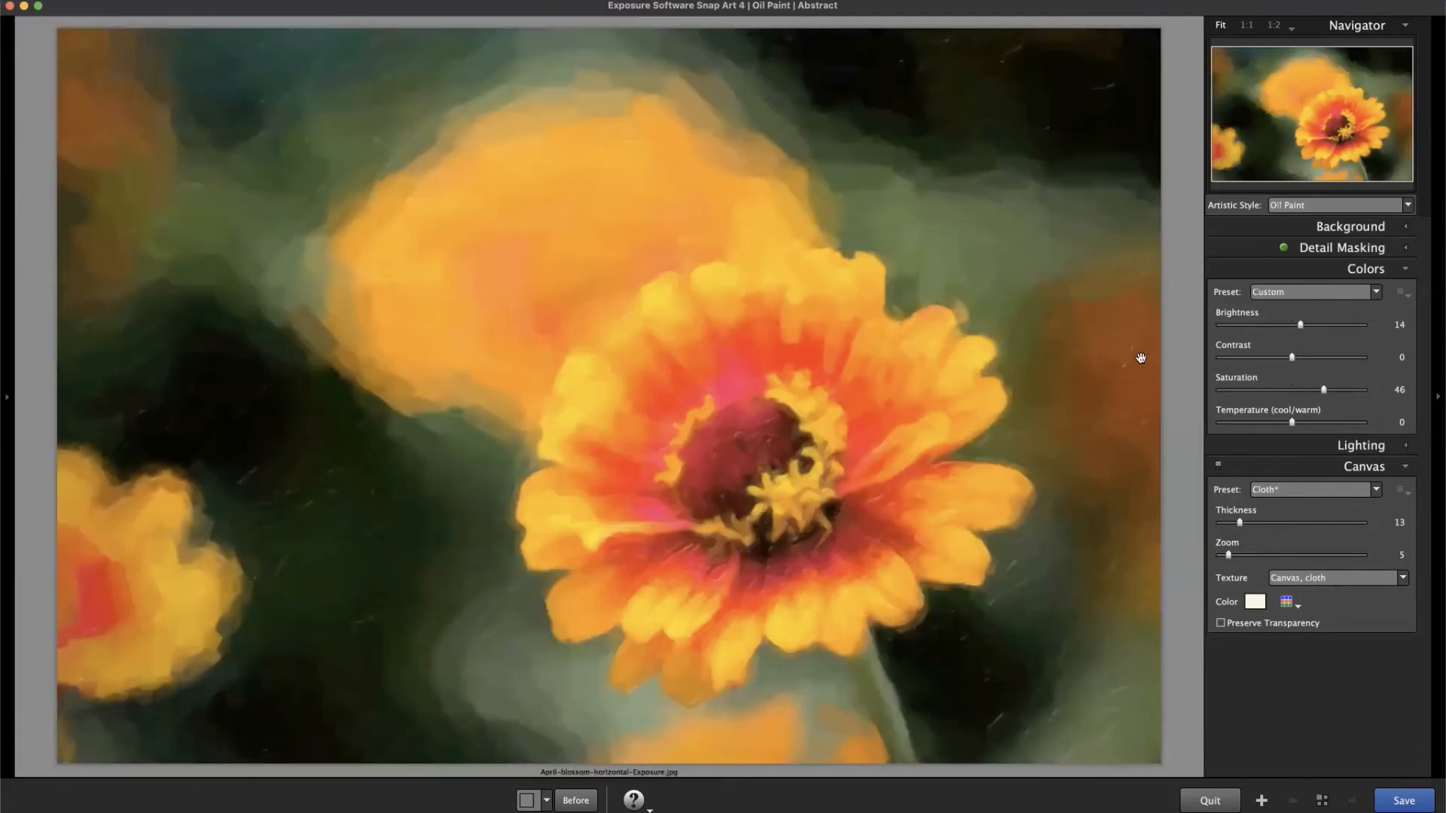
Delete the existing detail masking area over the flower and collapse the Detail Masking and Colors settings.
click(1365, 253)
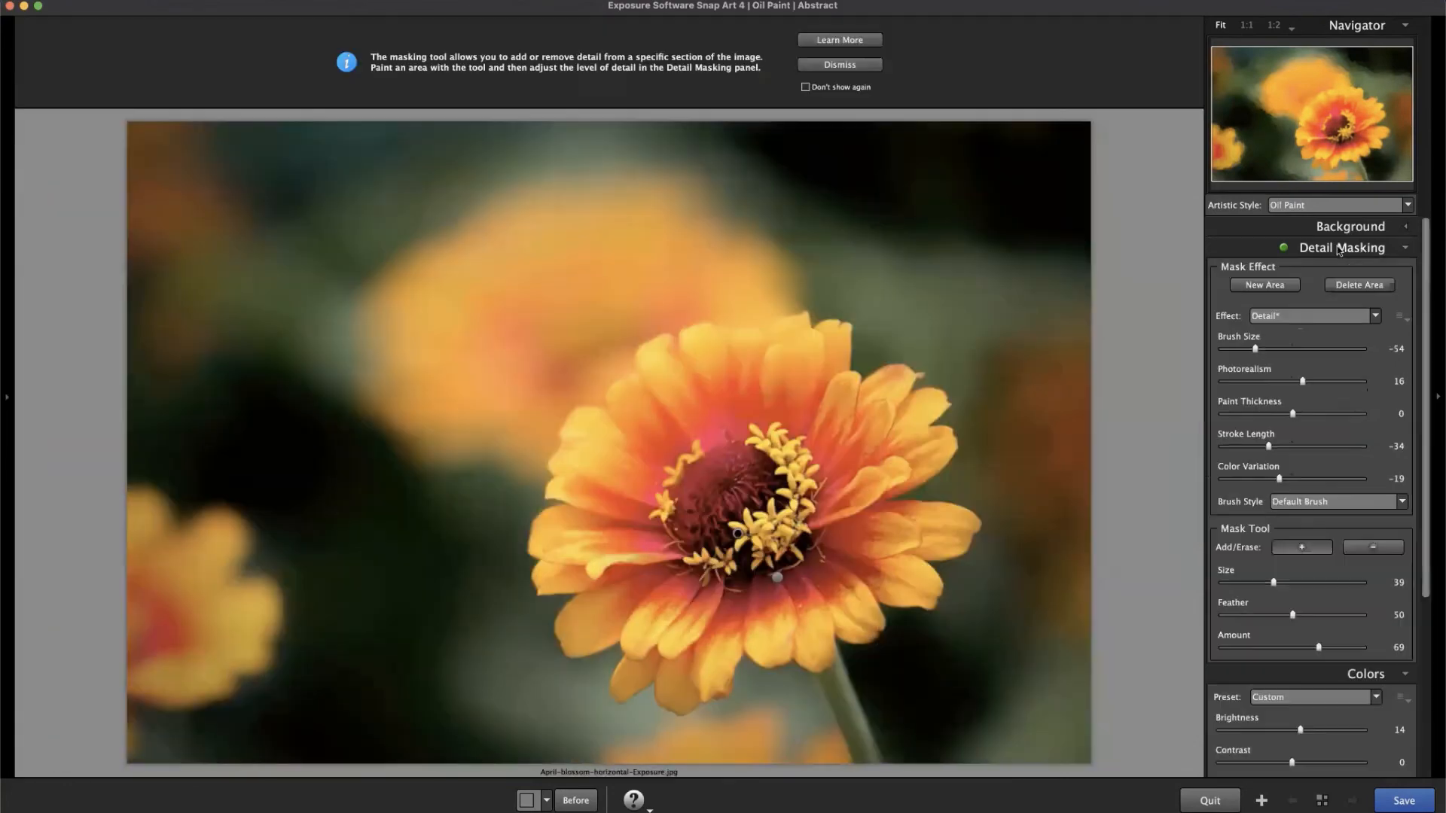
click(1359, 285)
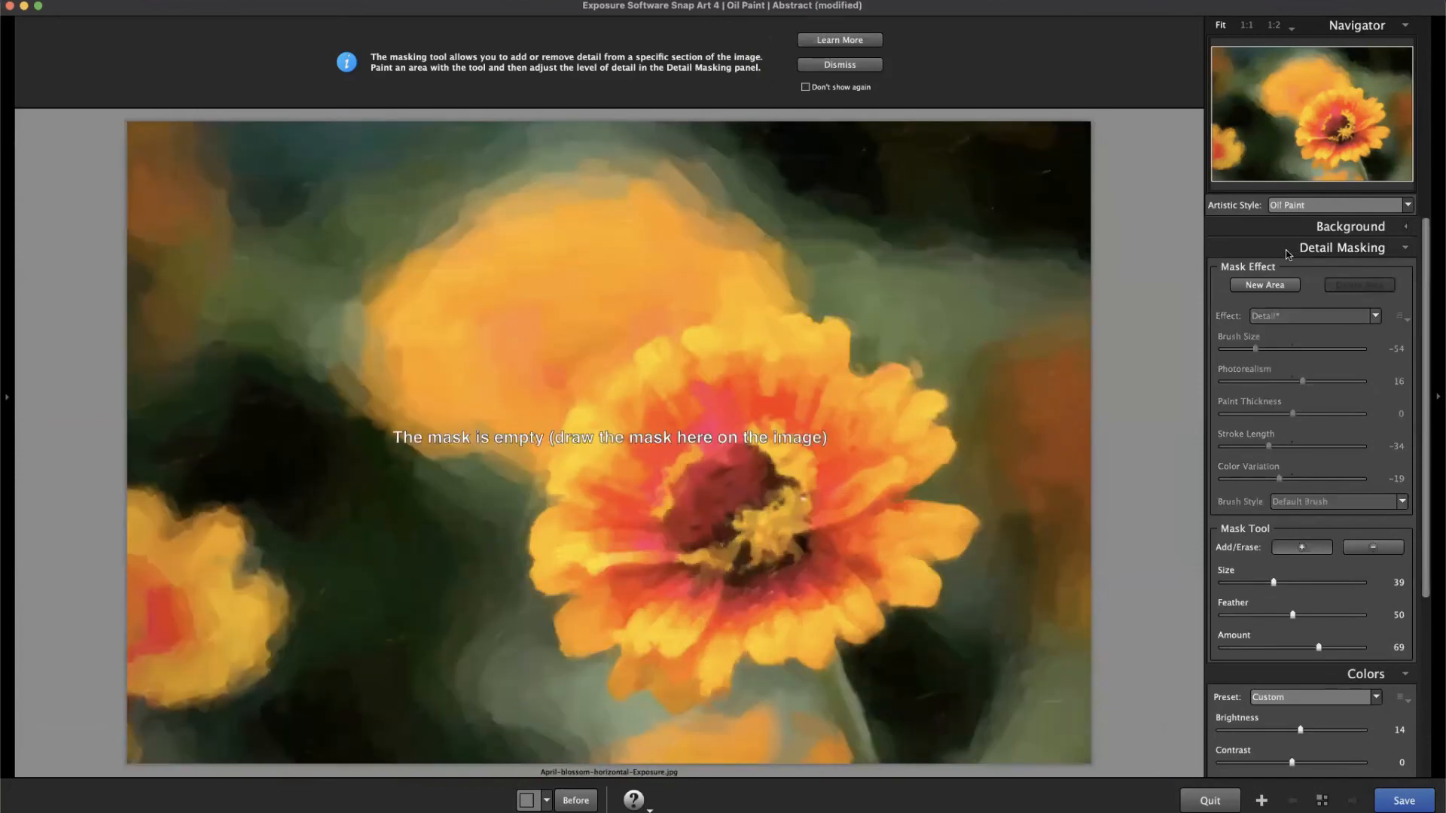
click(1355, 254)
click(1369, 271)
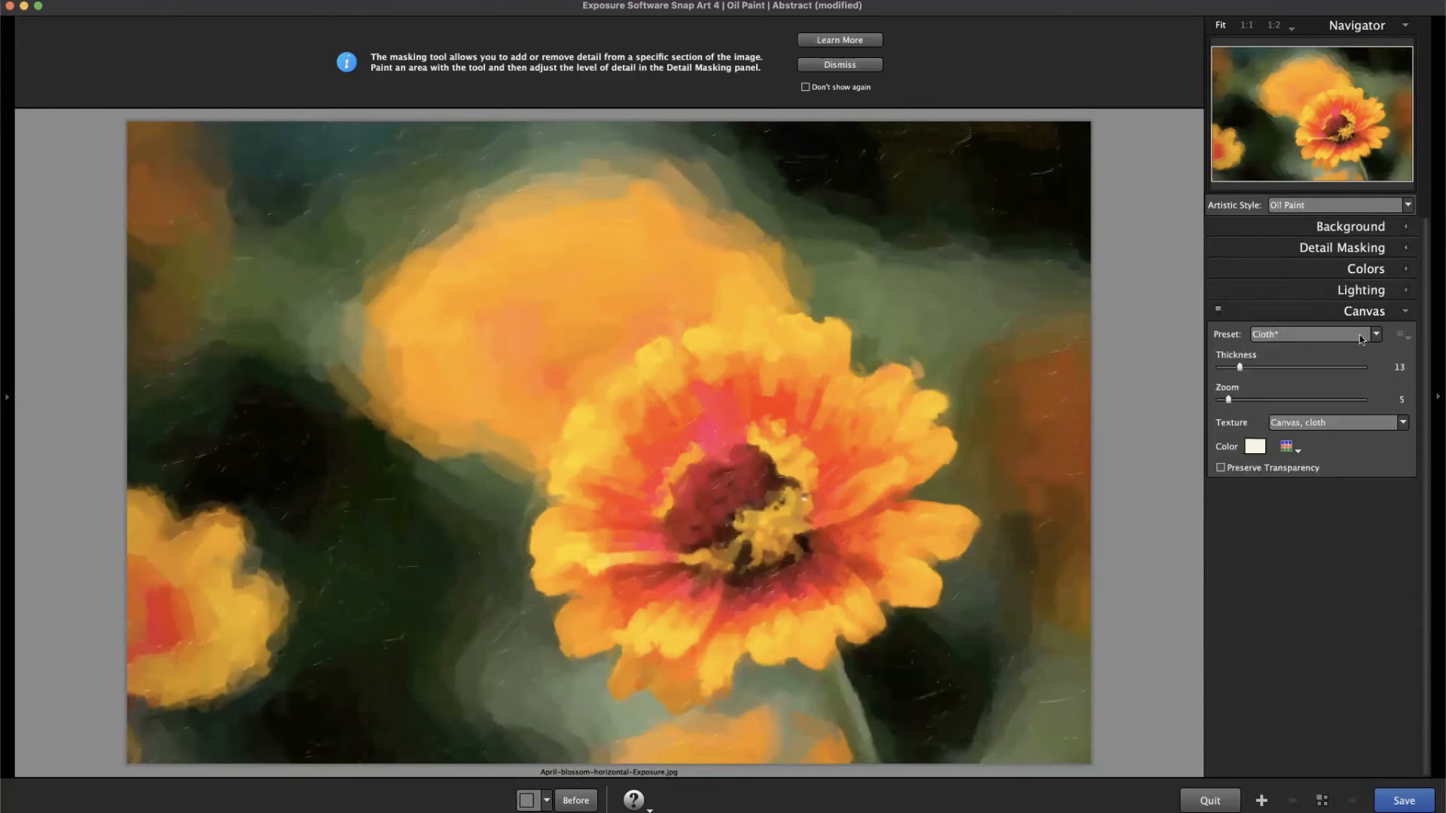
Dismiss the masking tool notice and apply the Default (thick) preset to the canvas.
click(1365, 309)
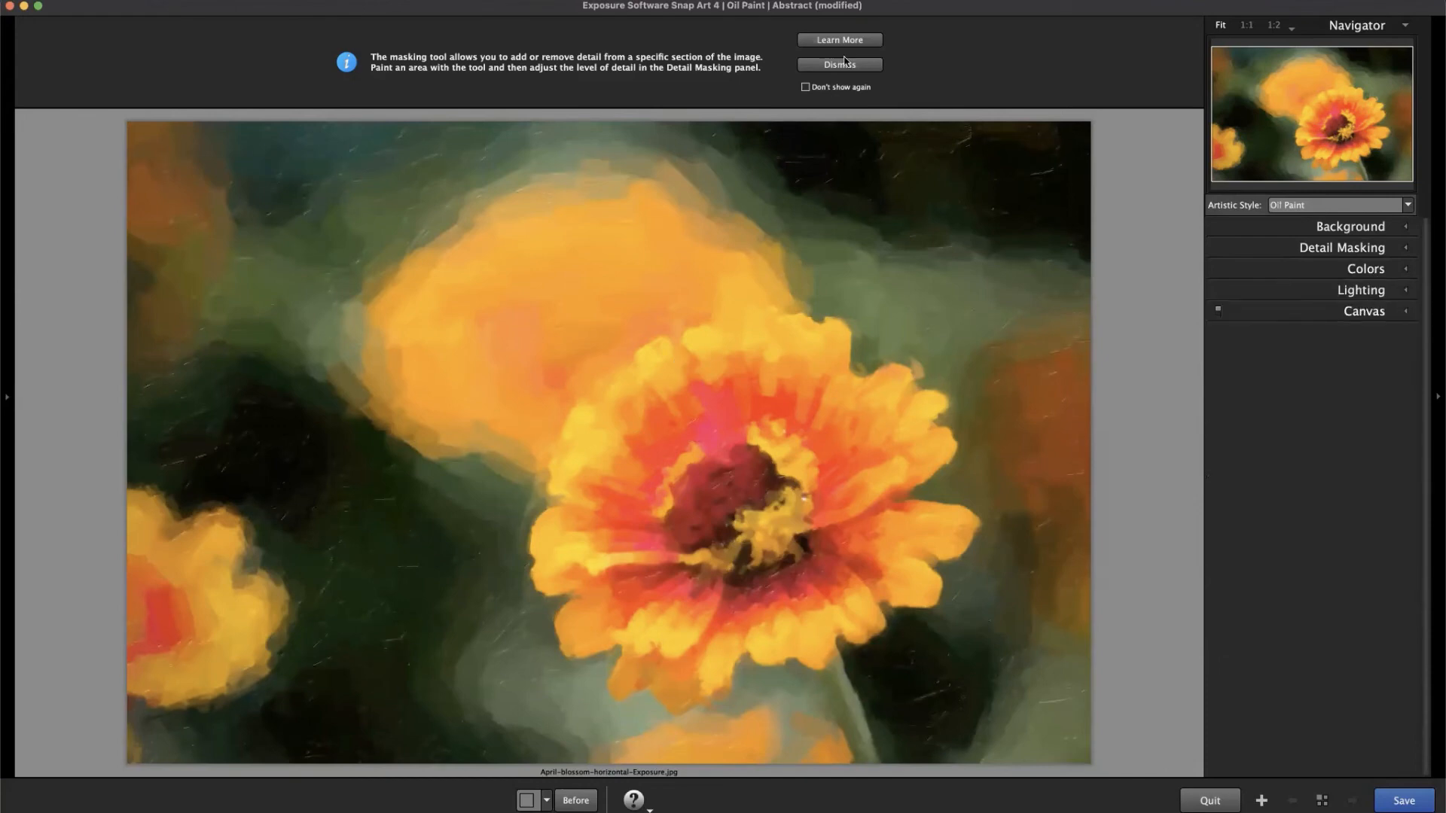
click(840, 65)
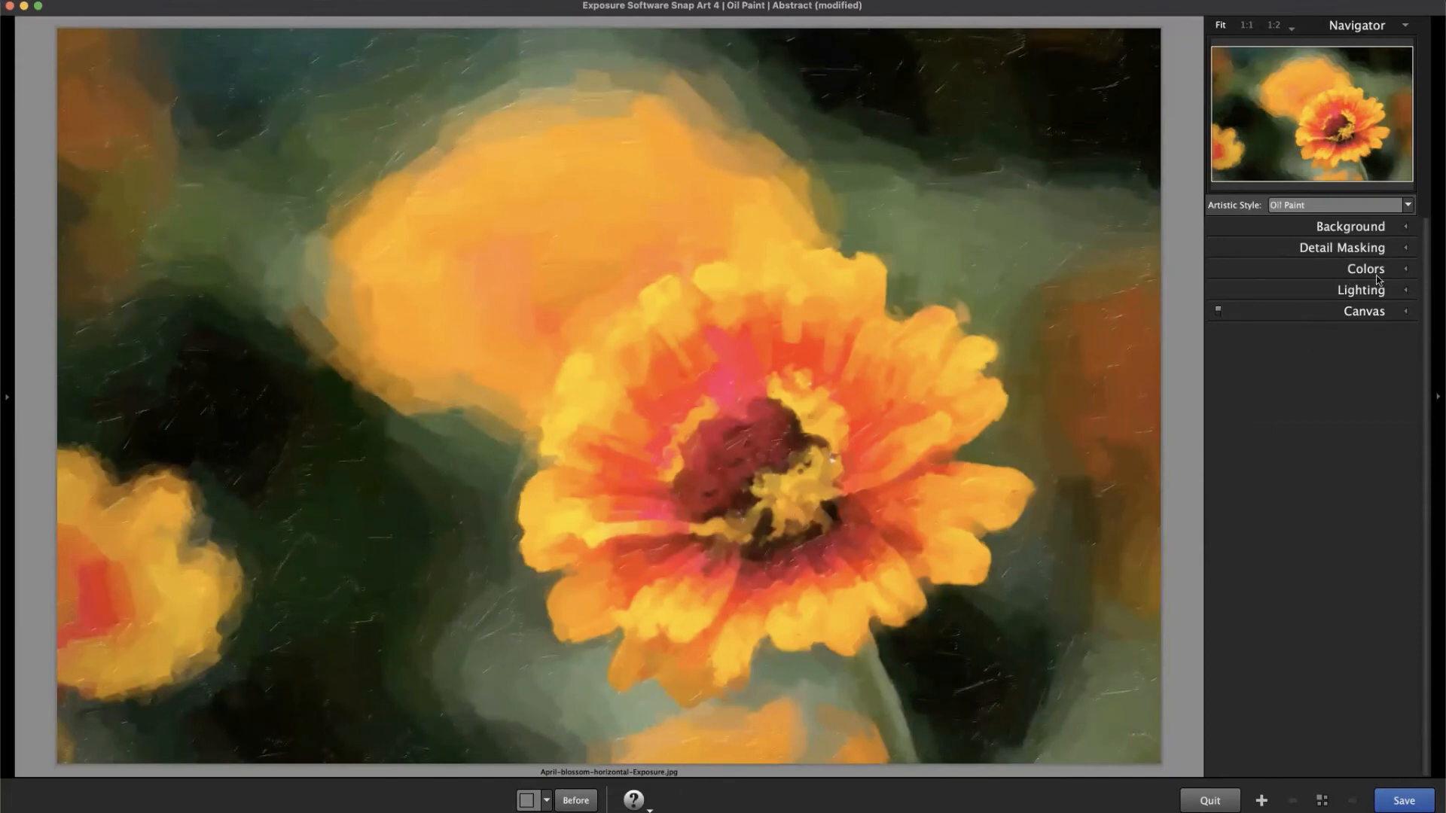
click(1364, 316)
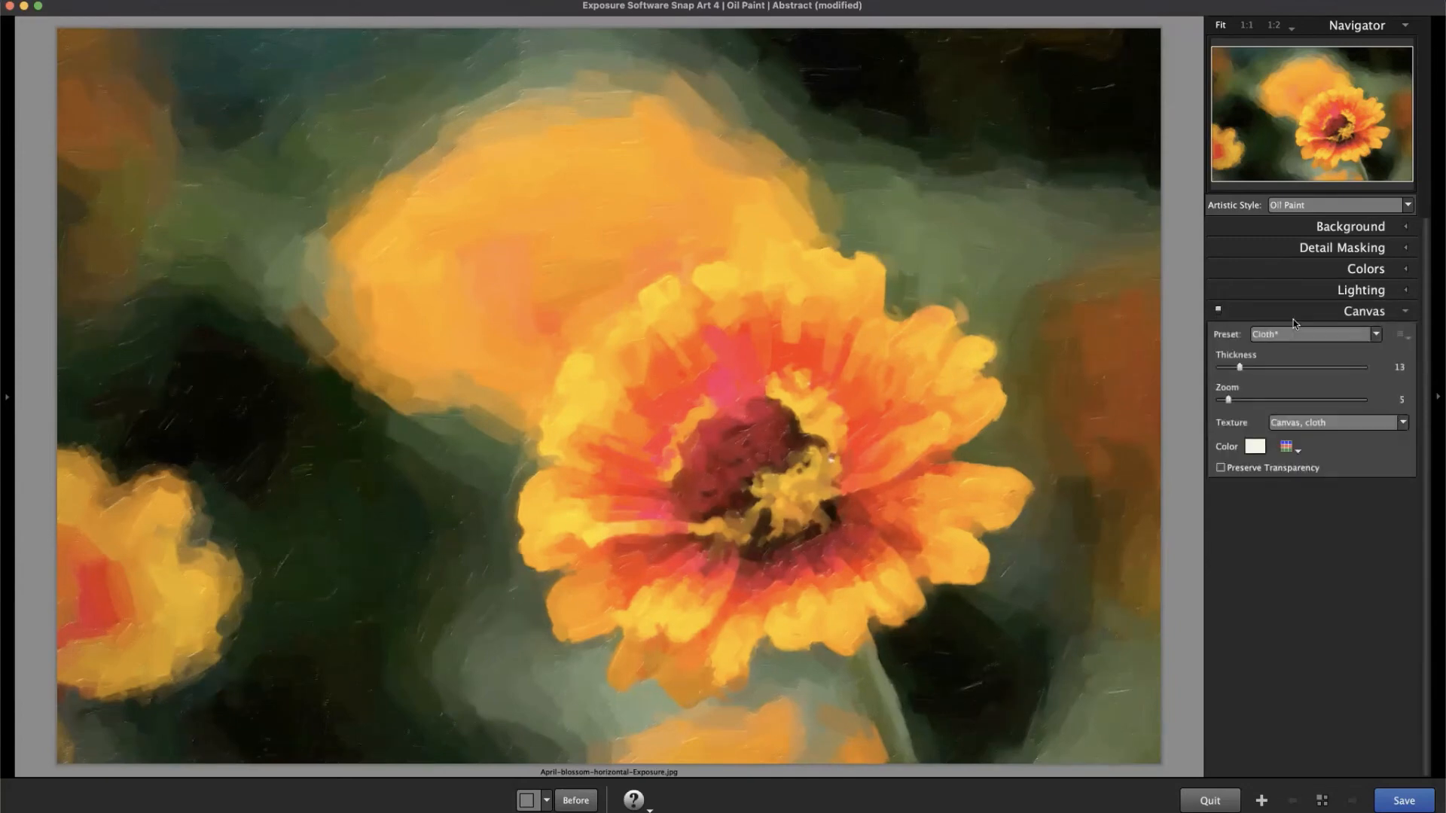
click(1303, 336)
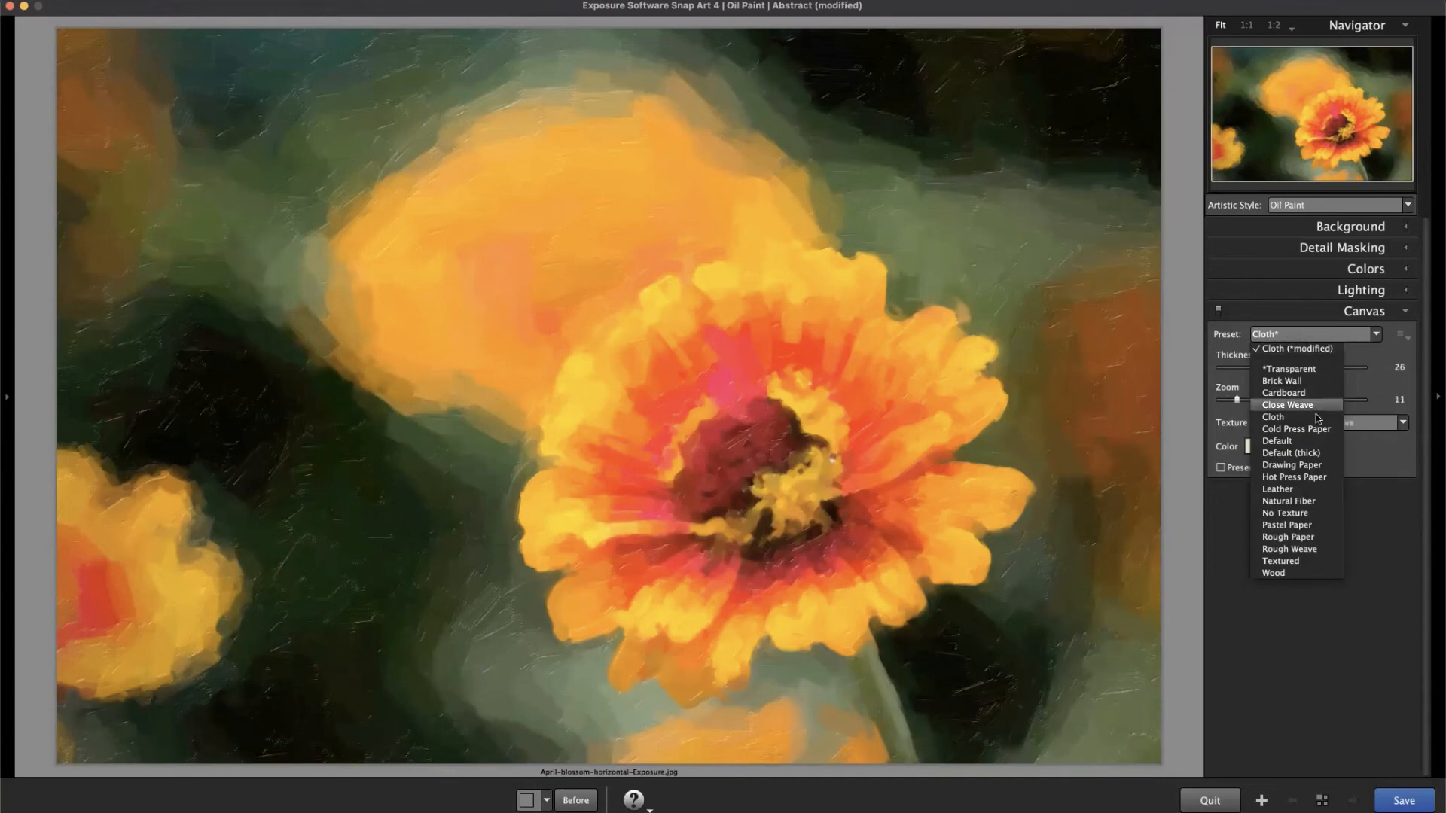
click(1309, 414)
click(1320, 337)
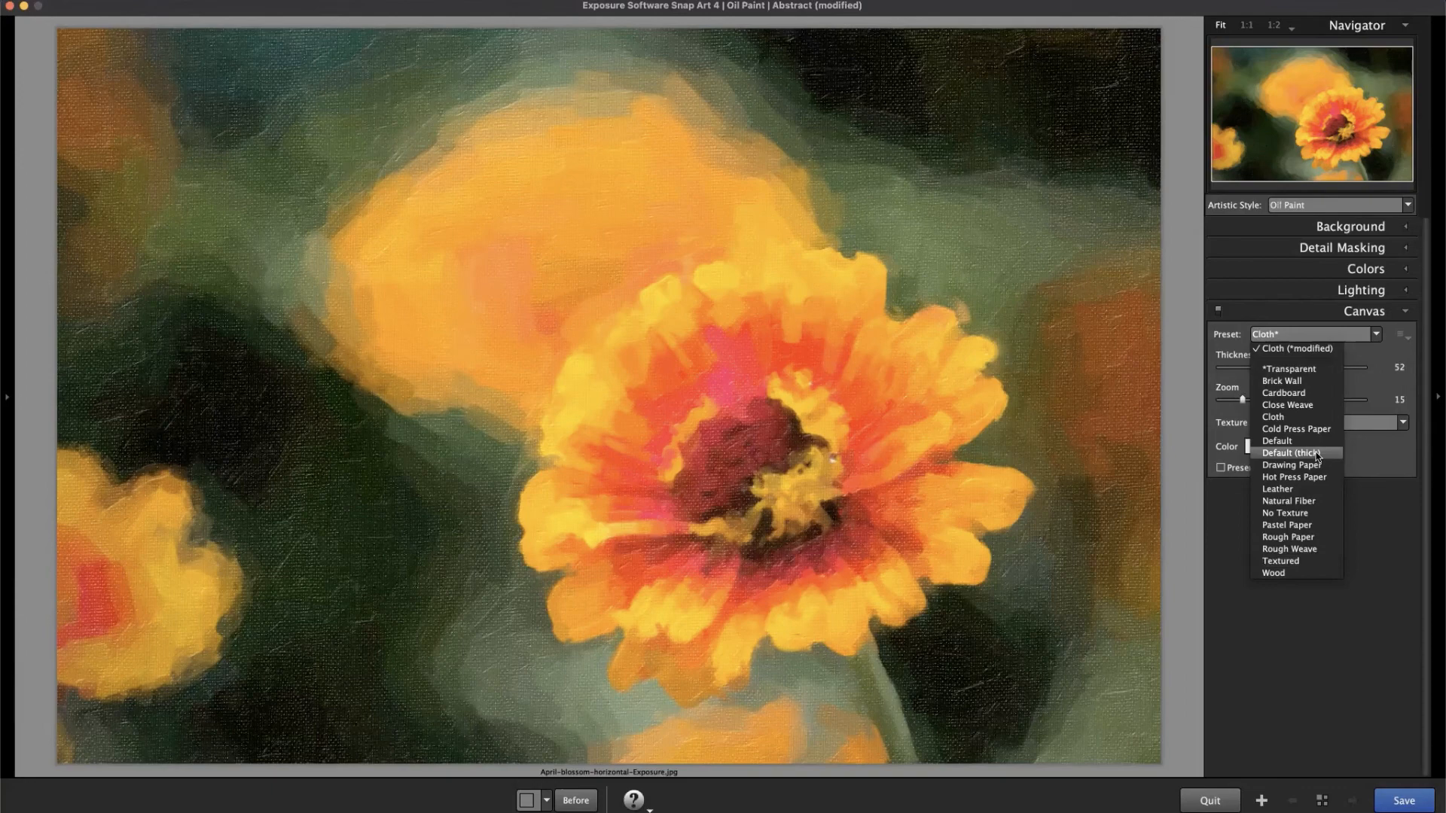
click(1318, 454)
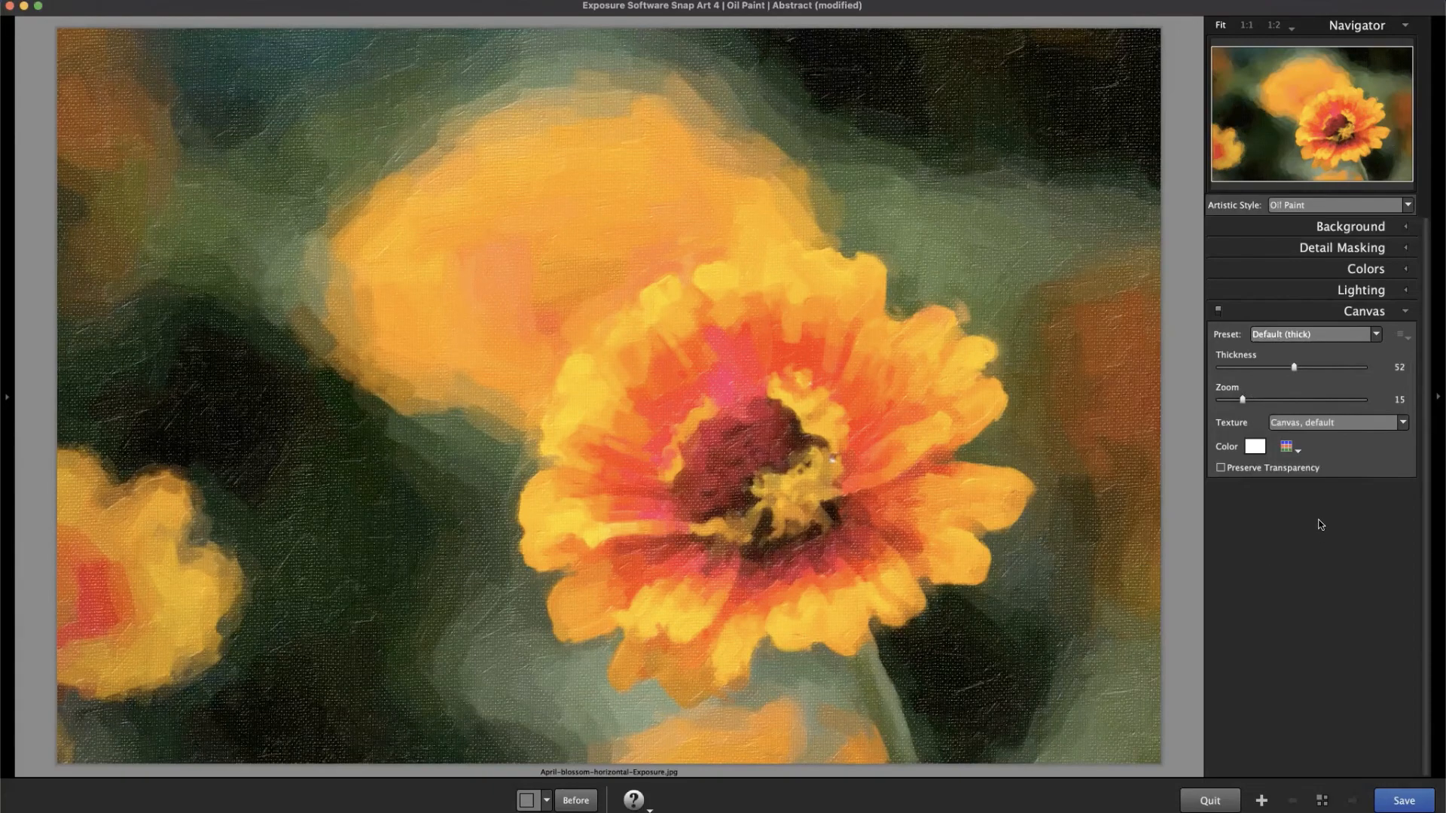
Set the canvas texture Zoom to 29 and inspect the weave on the painted flower at several magnifications.
click(1268, 400)
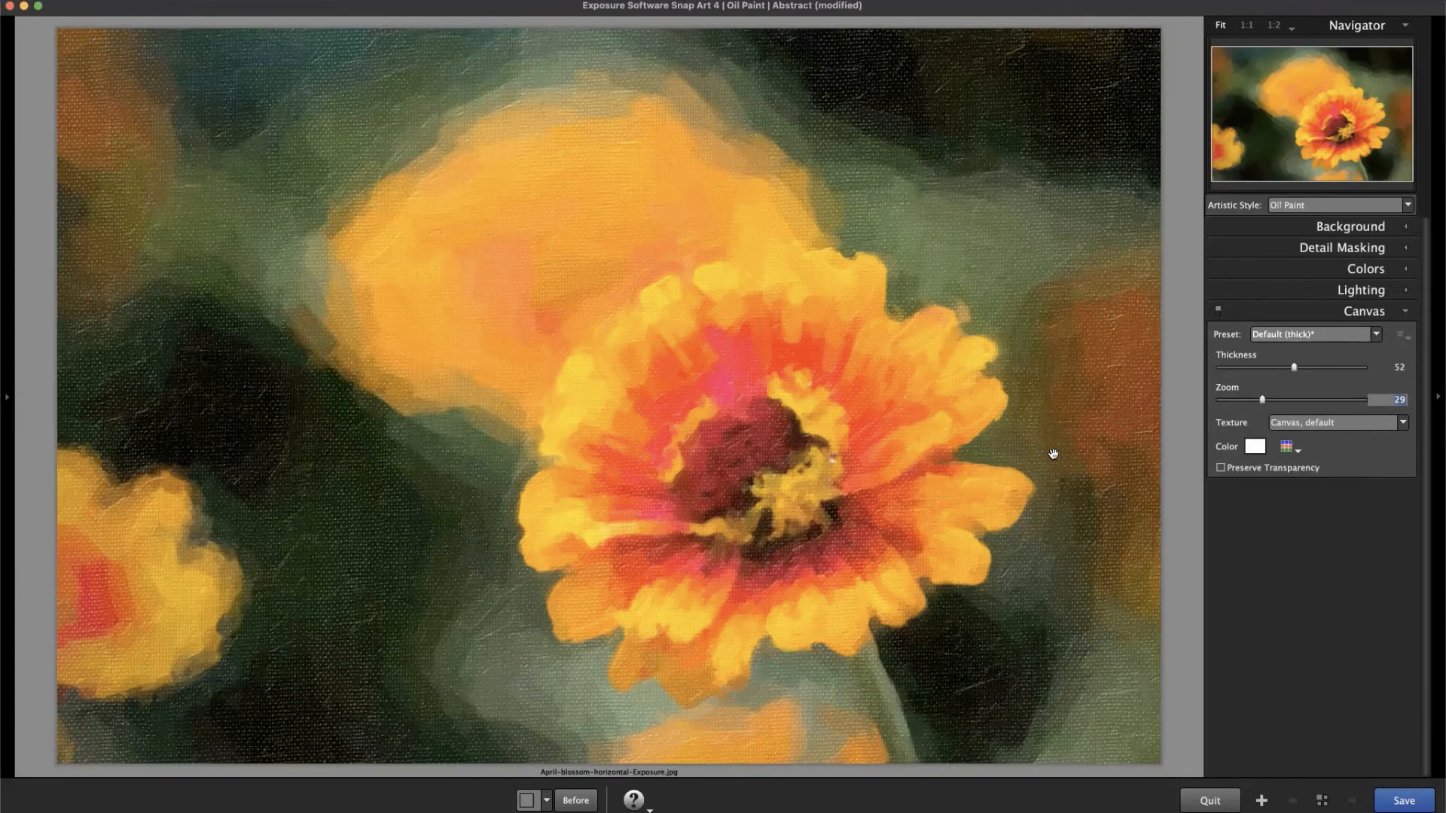
scroll(352, 482, up, 4)
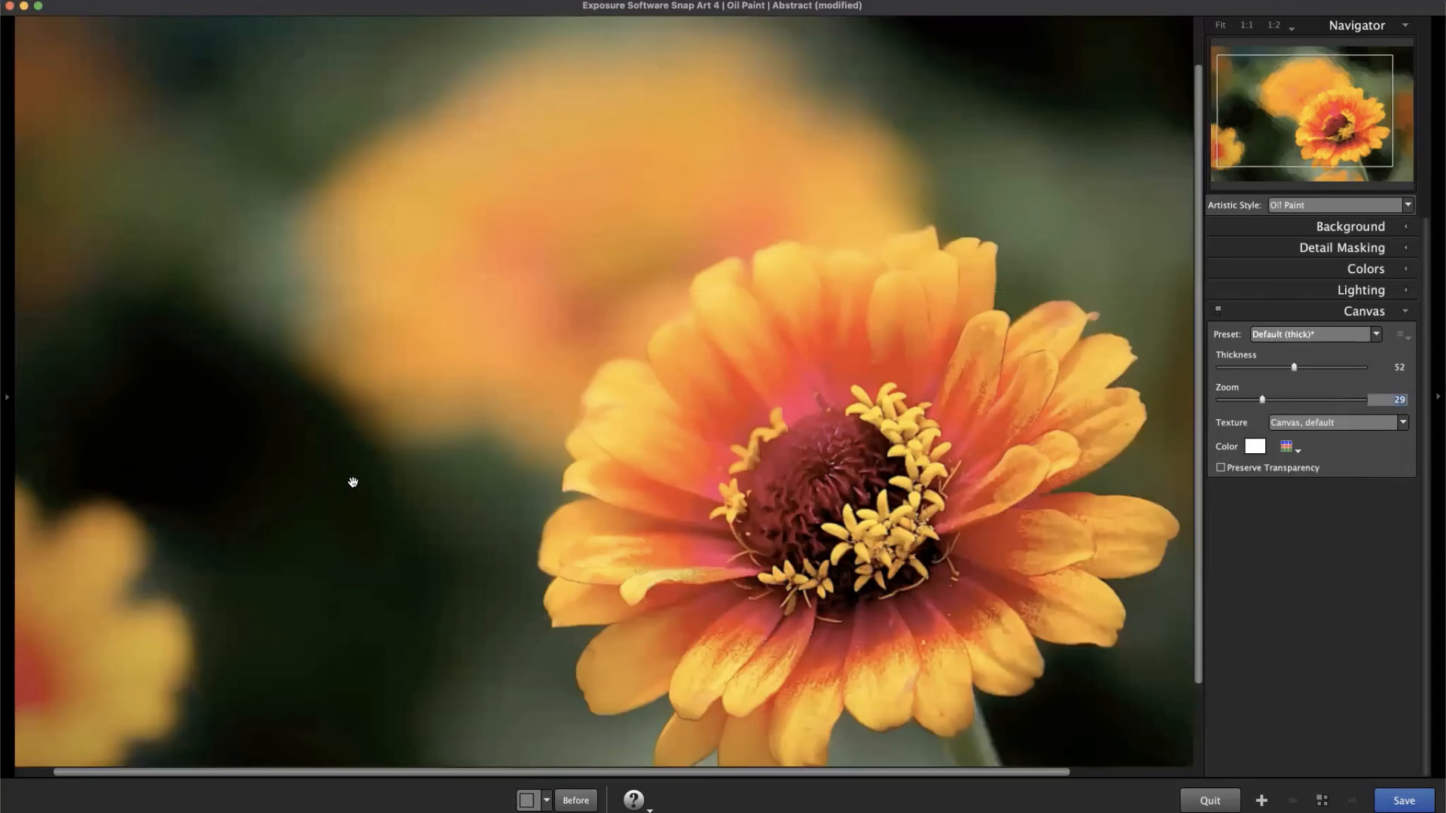
scroll(352, 482, down, 1)
scroll(520, 435, down, 2)
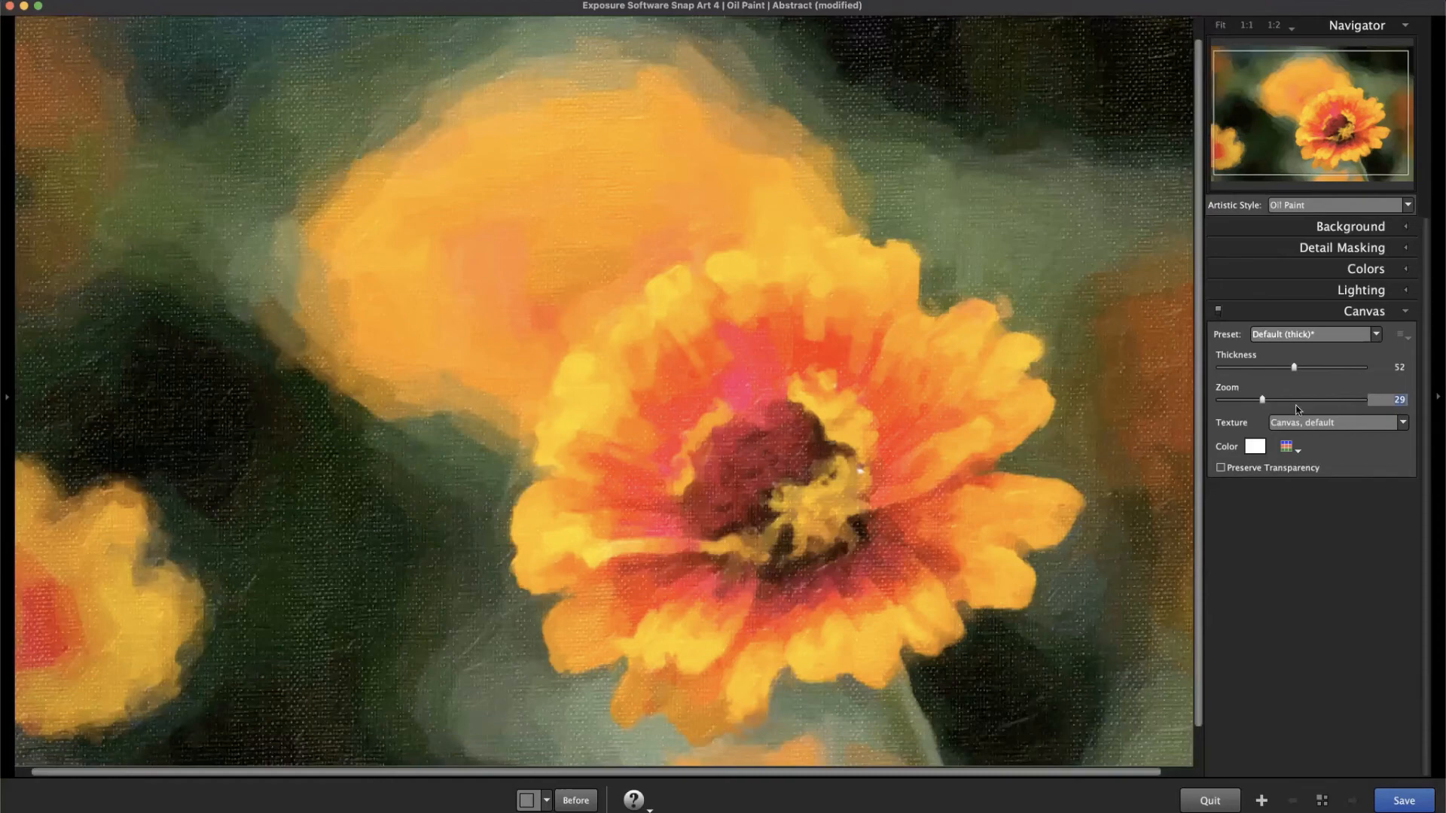
scroll(978, 398, down, 1)
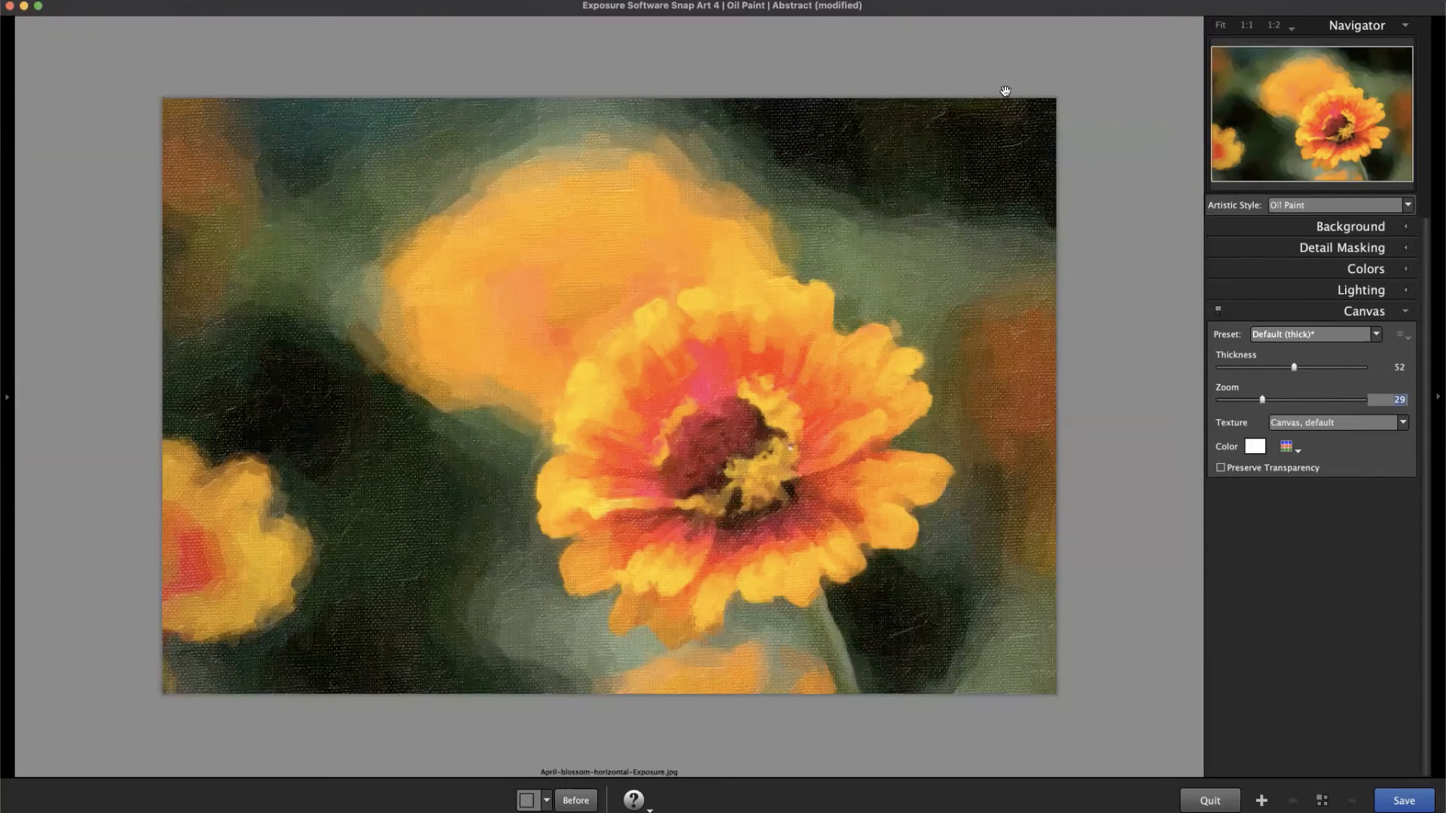
scroll(1006, 92, up, 1)
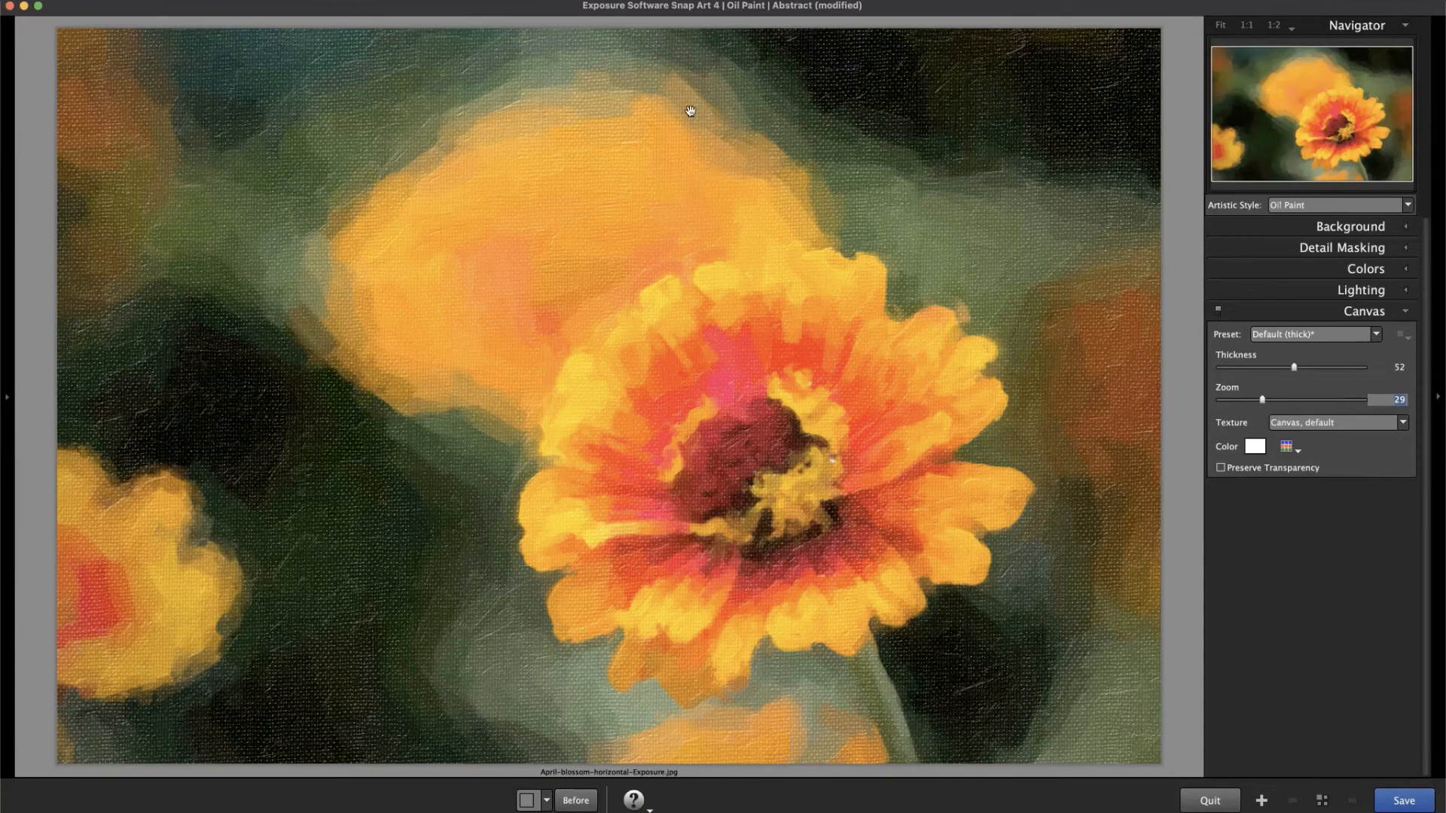
Expand the Lighting and Background settings and collapse the Canvas settings.
click(1364, 479)
click(1365, 293)
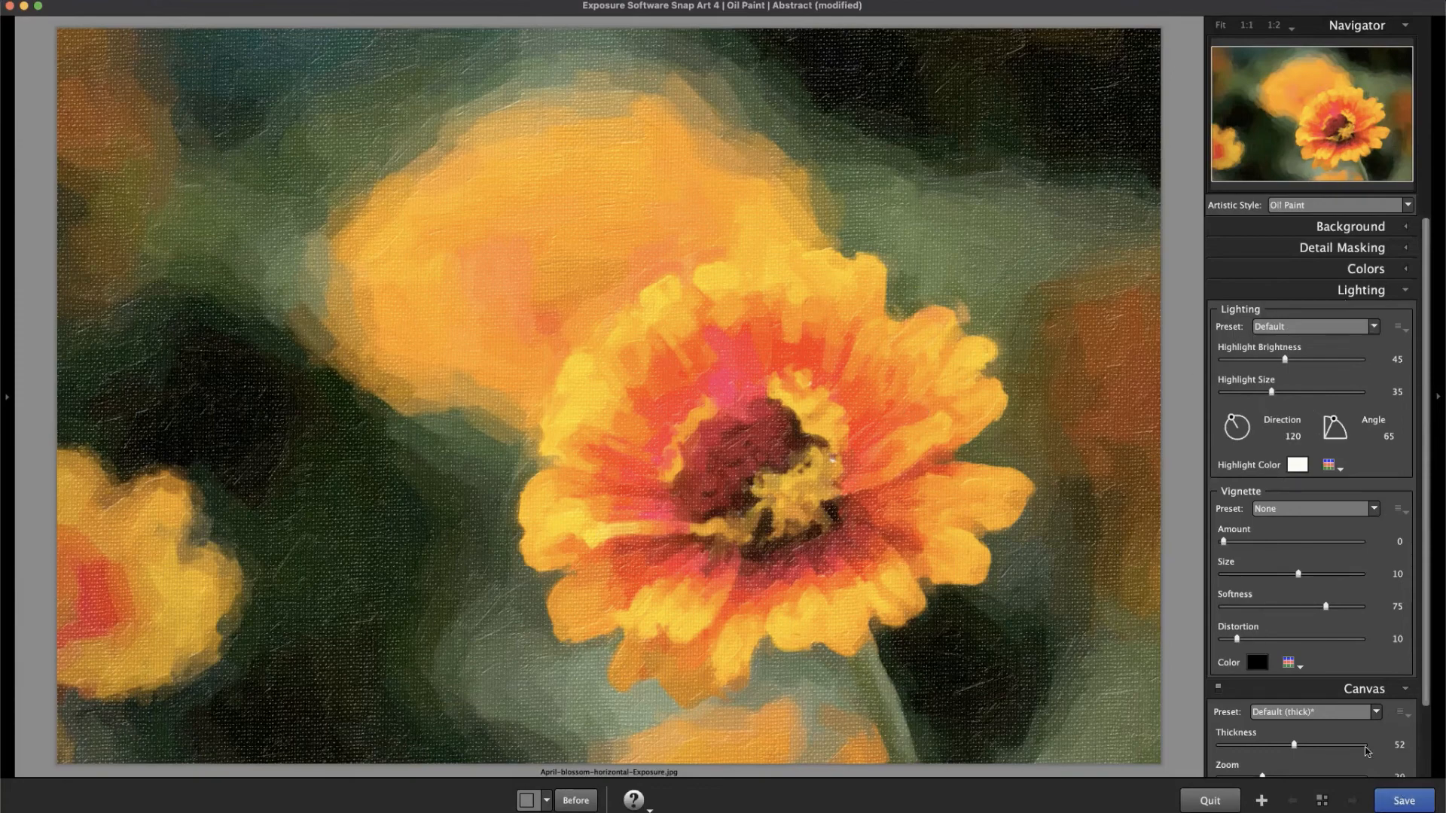
click(1364, 690)
click(1383, 230)
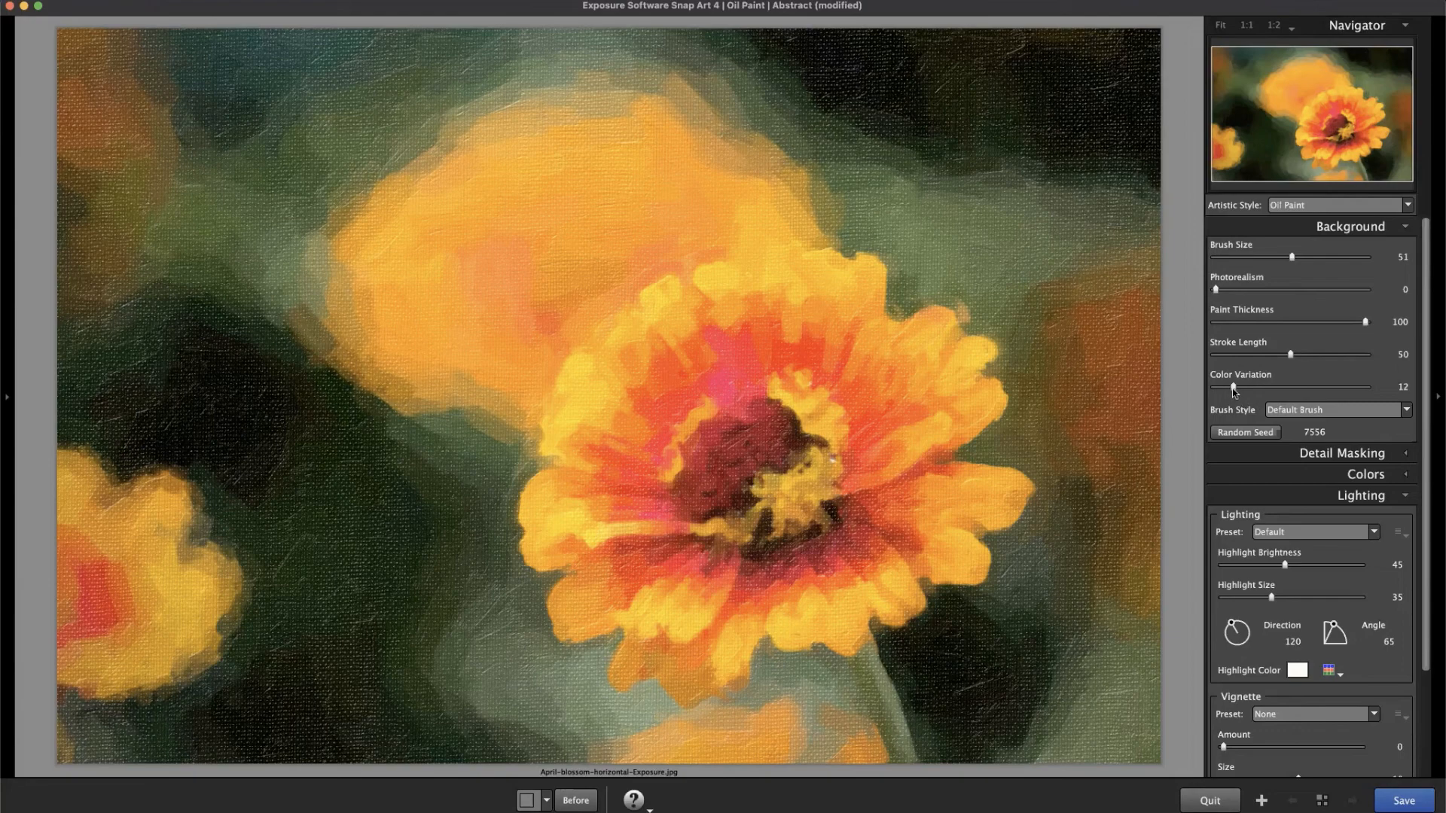
Try background Color Variation values as high as 80 and settle on 13, keeping the Default Brush style.
drag(1233, 391, 1215, 387)
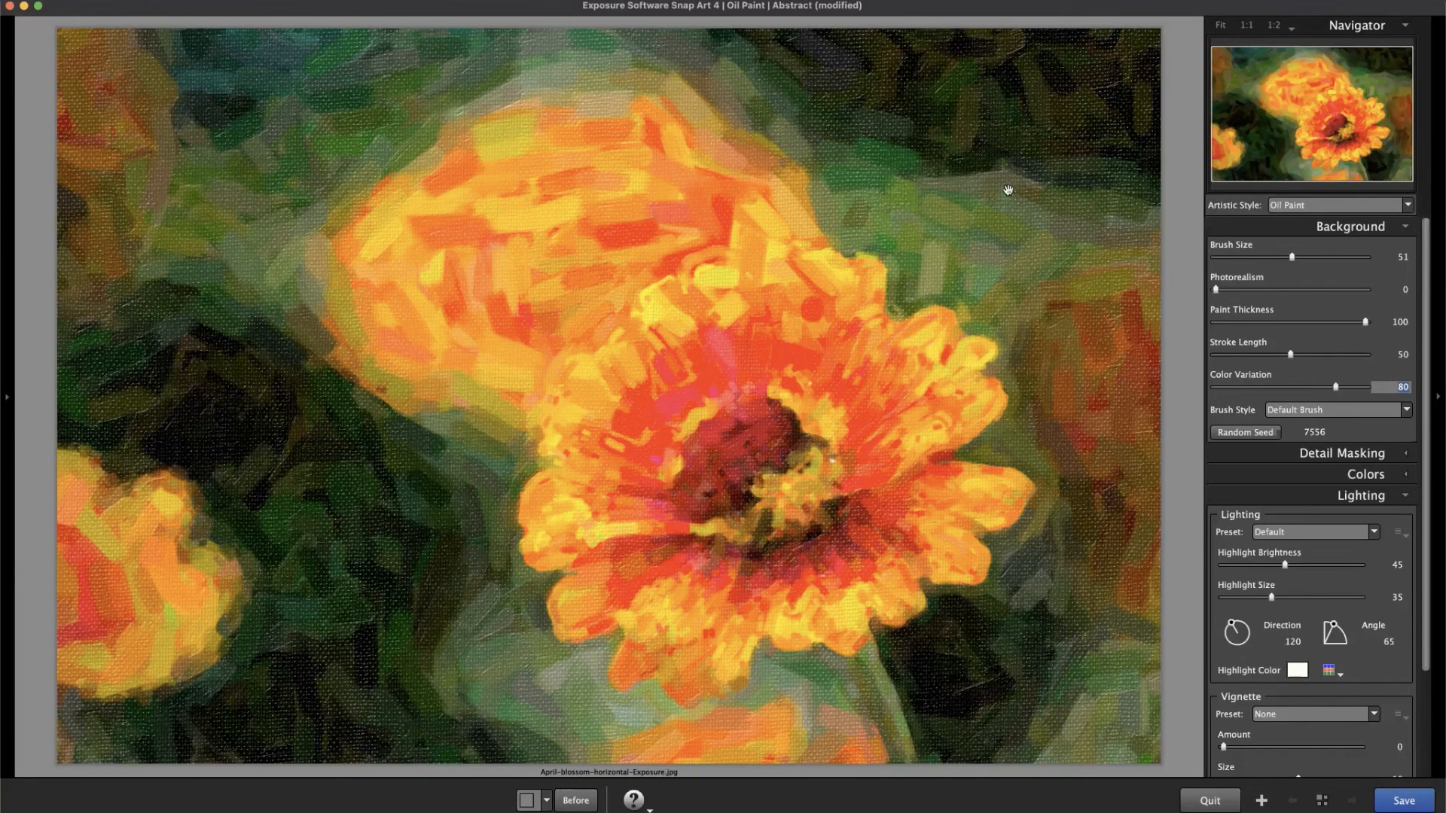
drag(1331, 391, 1291, 390)
click(1314, 414)
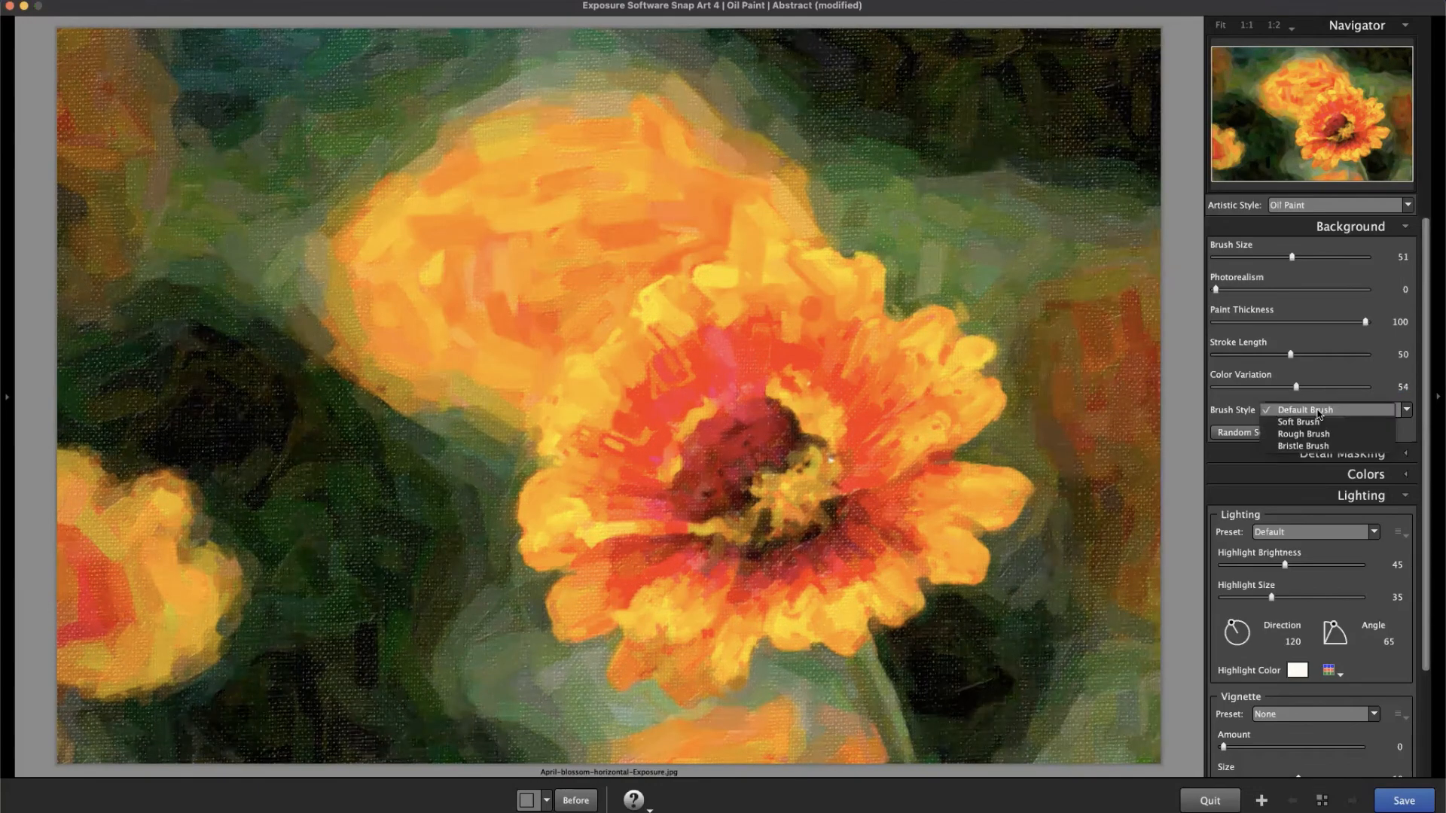
click(1317, 412)
drag(1296, 387, 1280, 387)
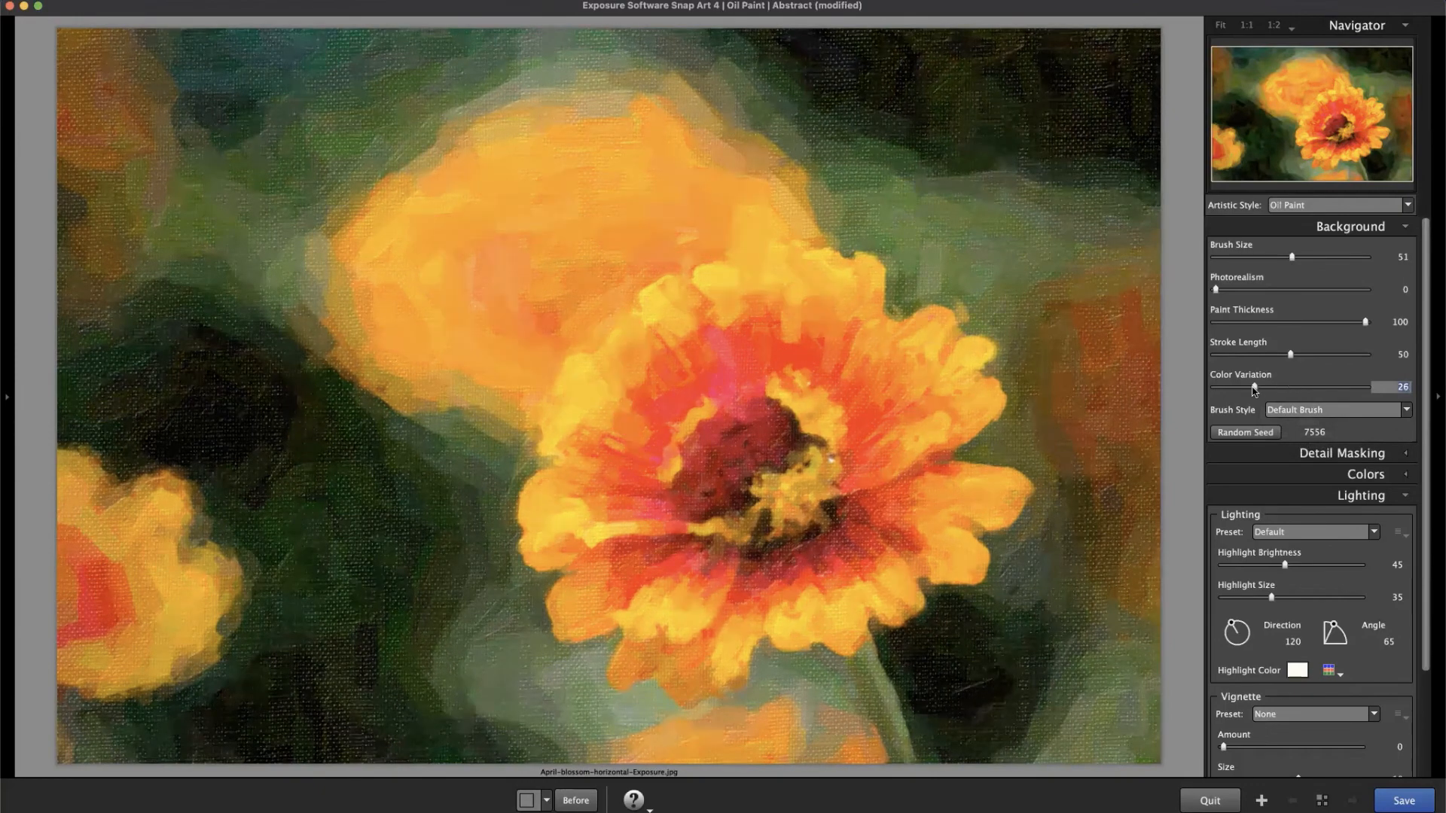
drag(1255, 388, 1237, 387)
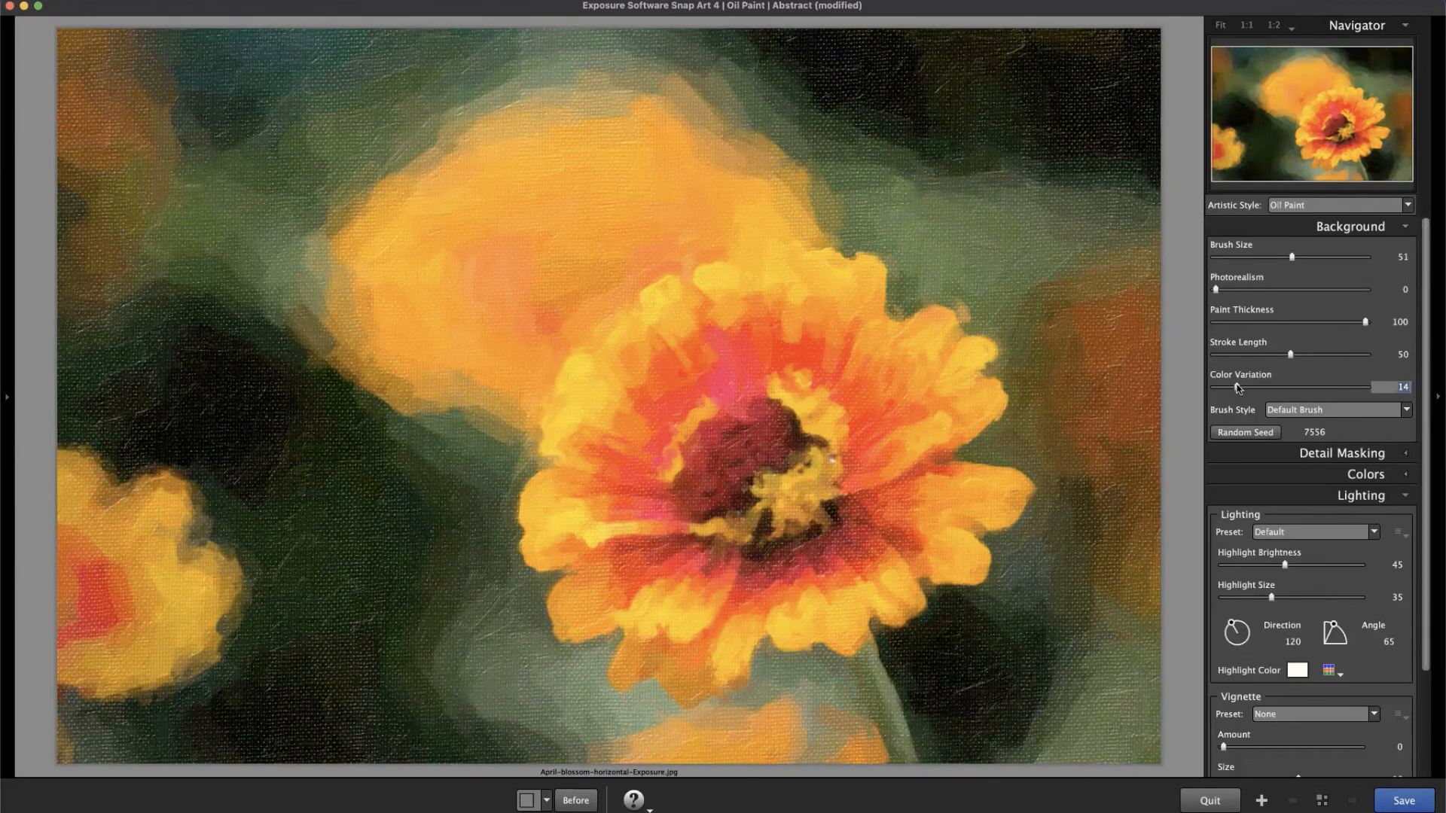
Set the background Stroke Length to 77 and Brush Size to 59, and collapse the Background settings.
drag(1290, 355, 1331, 358)
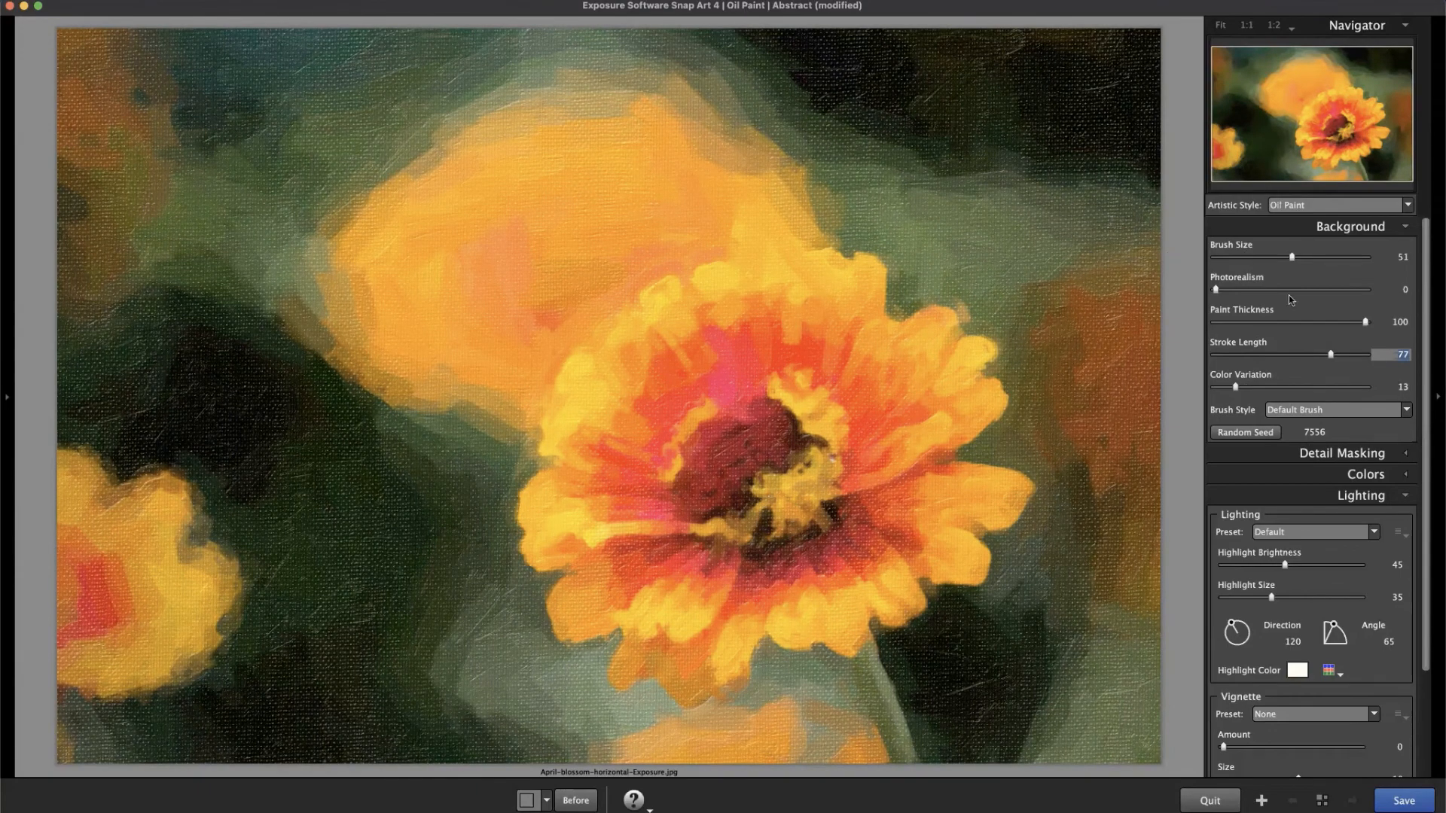
click(1216, 290)
click(1302, 257)
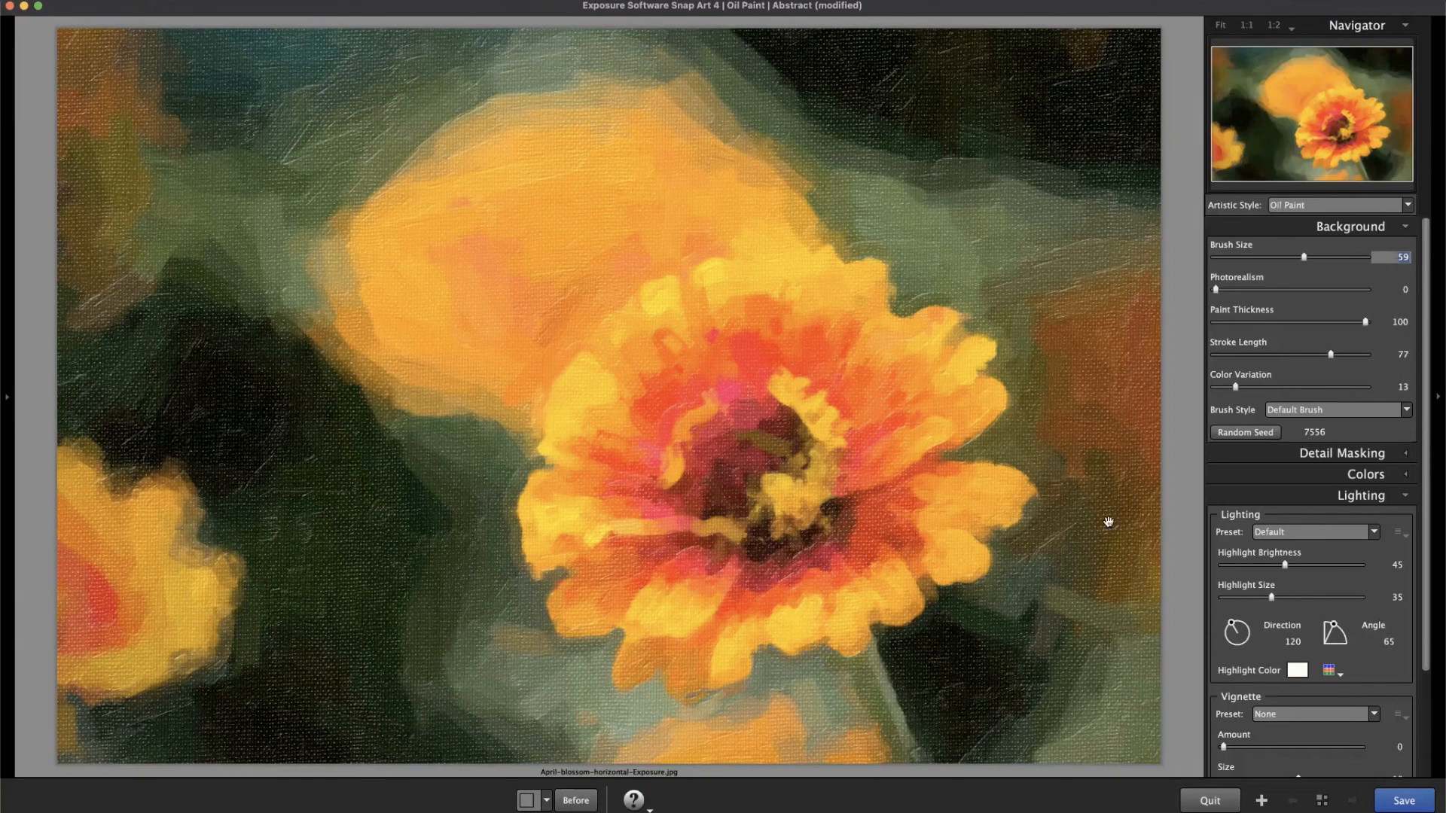
click(1388, 228)
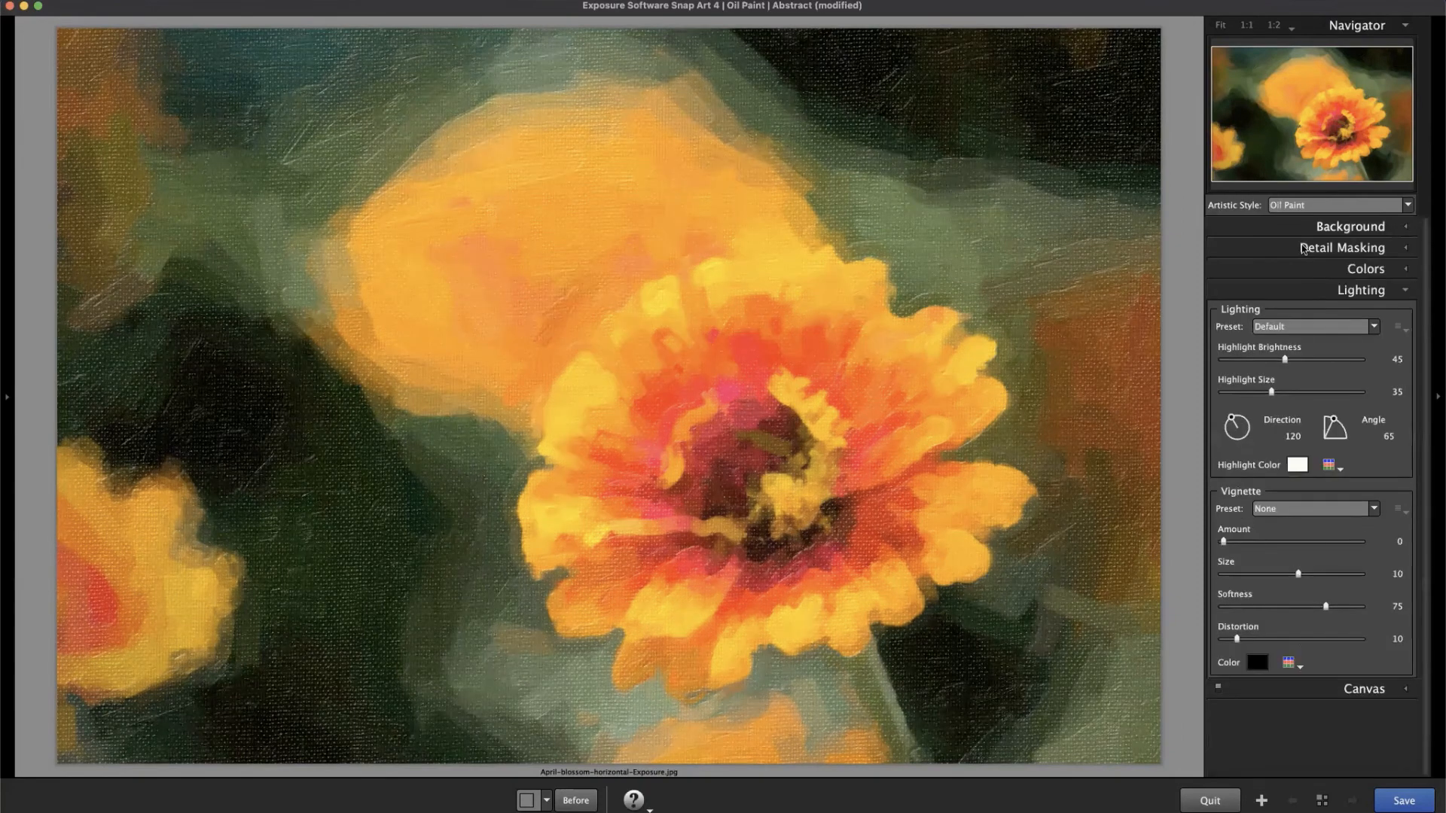
Start a new detail masking area and set the mask tool Size to 59 for painting over the flower.
click(1379, 248)
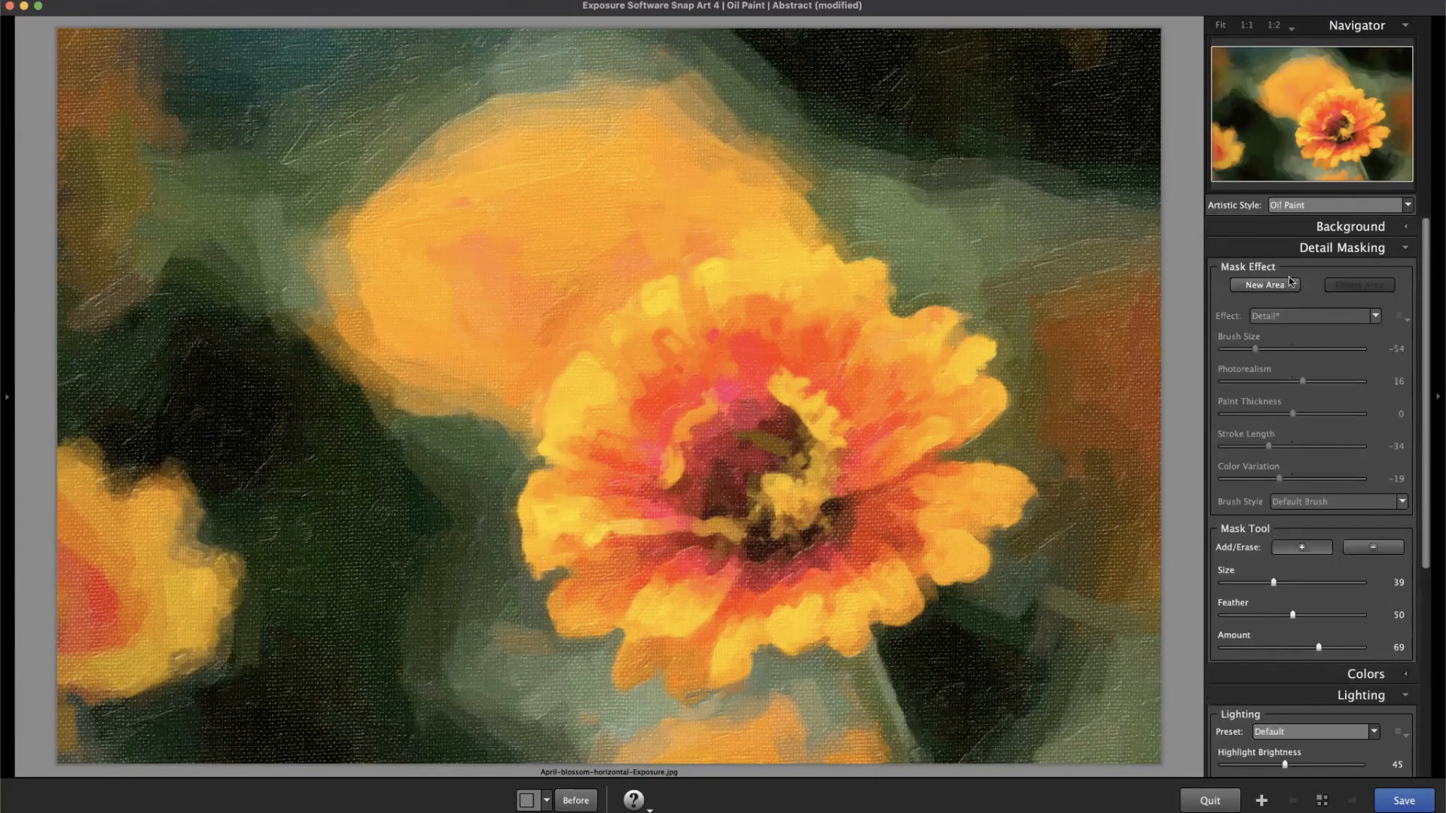
click(1288, 284)
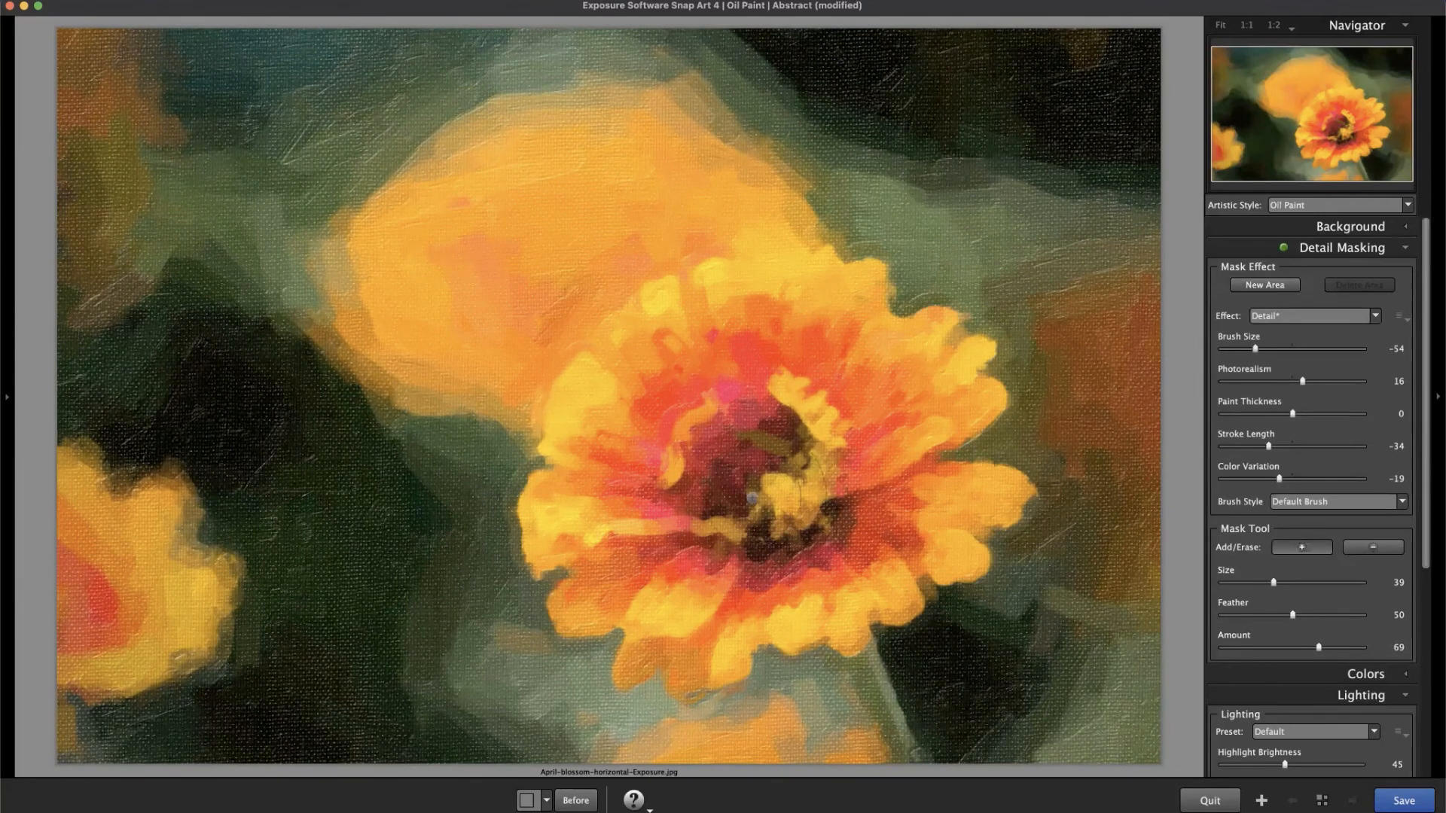
scroll(752, 498, up, 10)
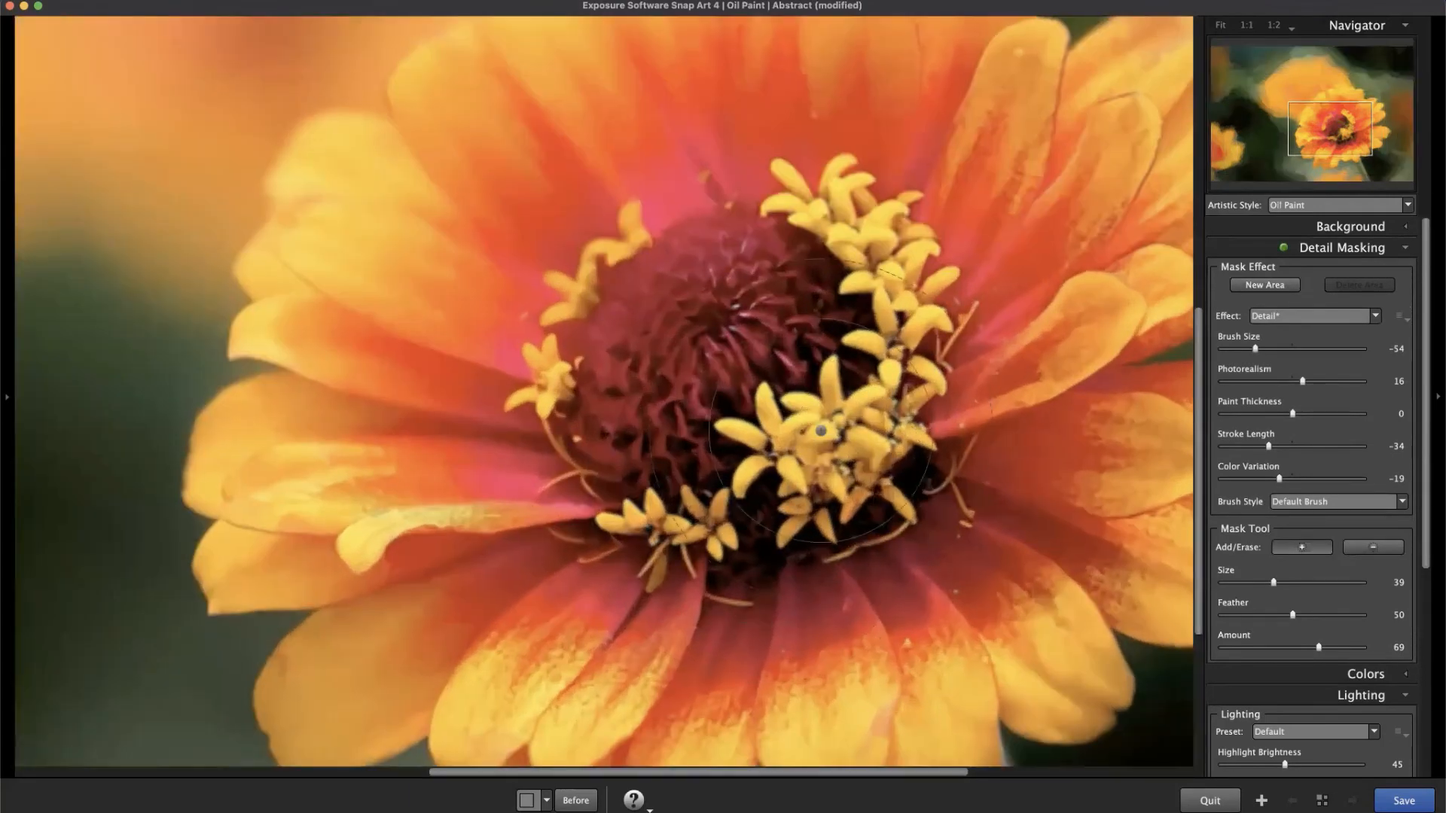
scroll(821, 431, down, 5)
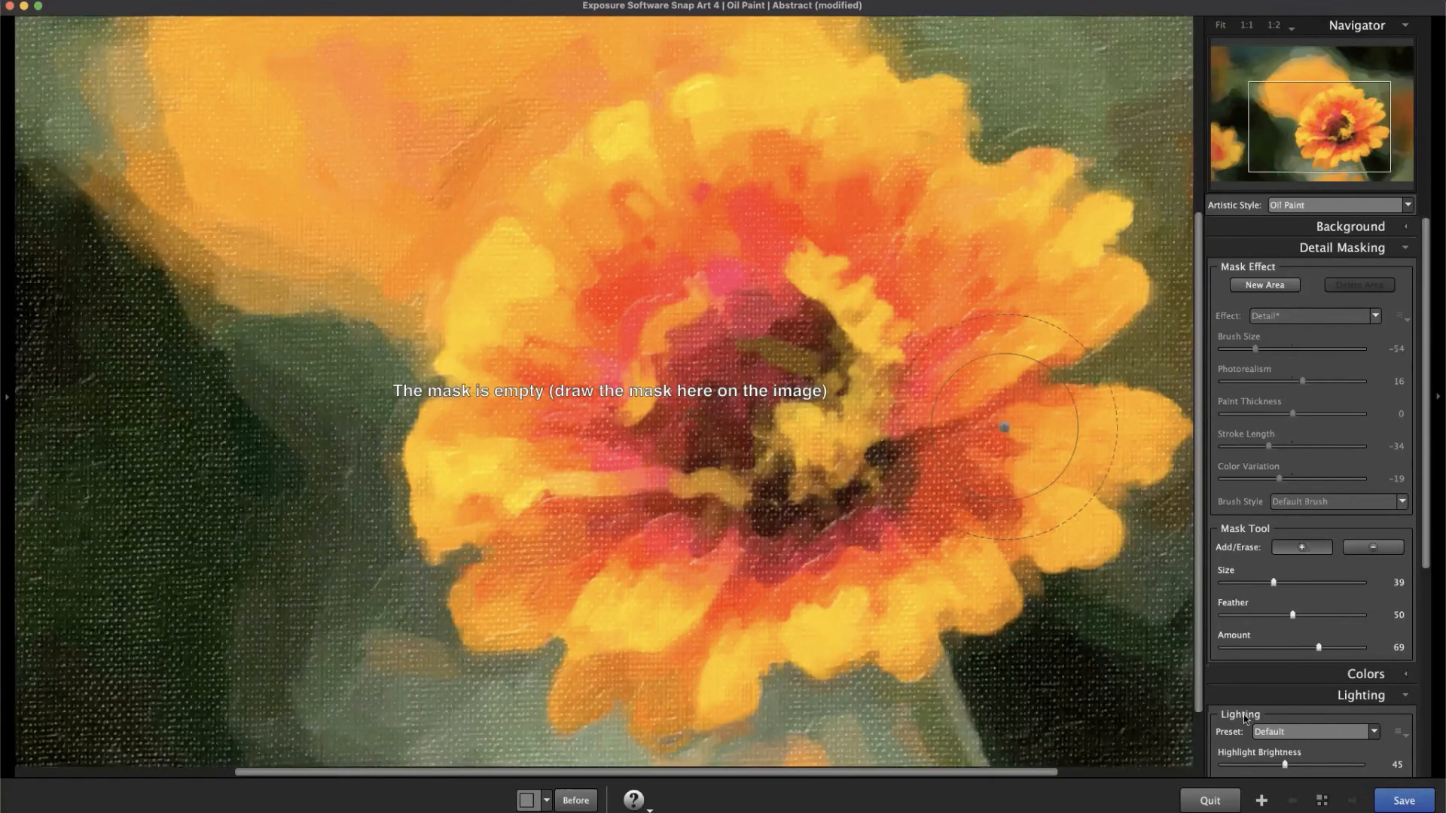
drag(1274, 582, 1302, 584)
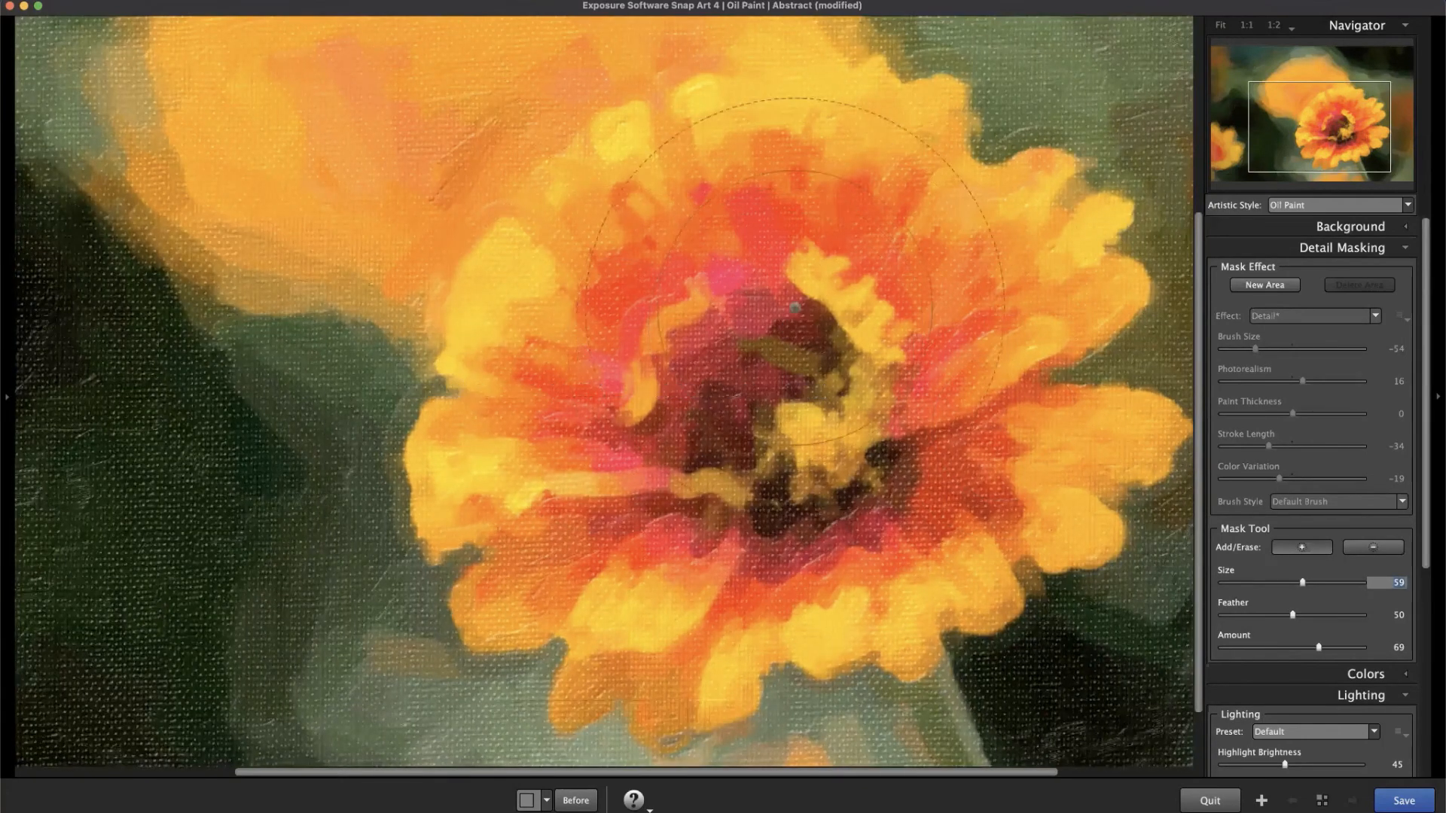
Paint the detail mask over the main flower's center and petals and review the result on the whole image.
mouse_move(781, 364)
mouse_down()
mouse_move(783, 391)
mouse_move(829, 324)
mouse_move(762, 482)
mouse_up()
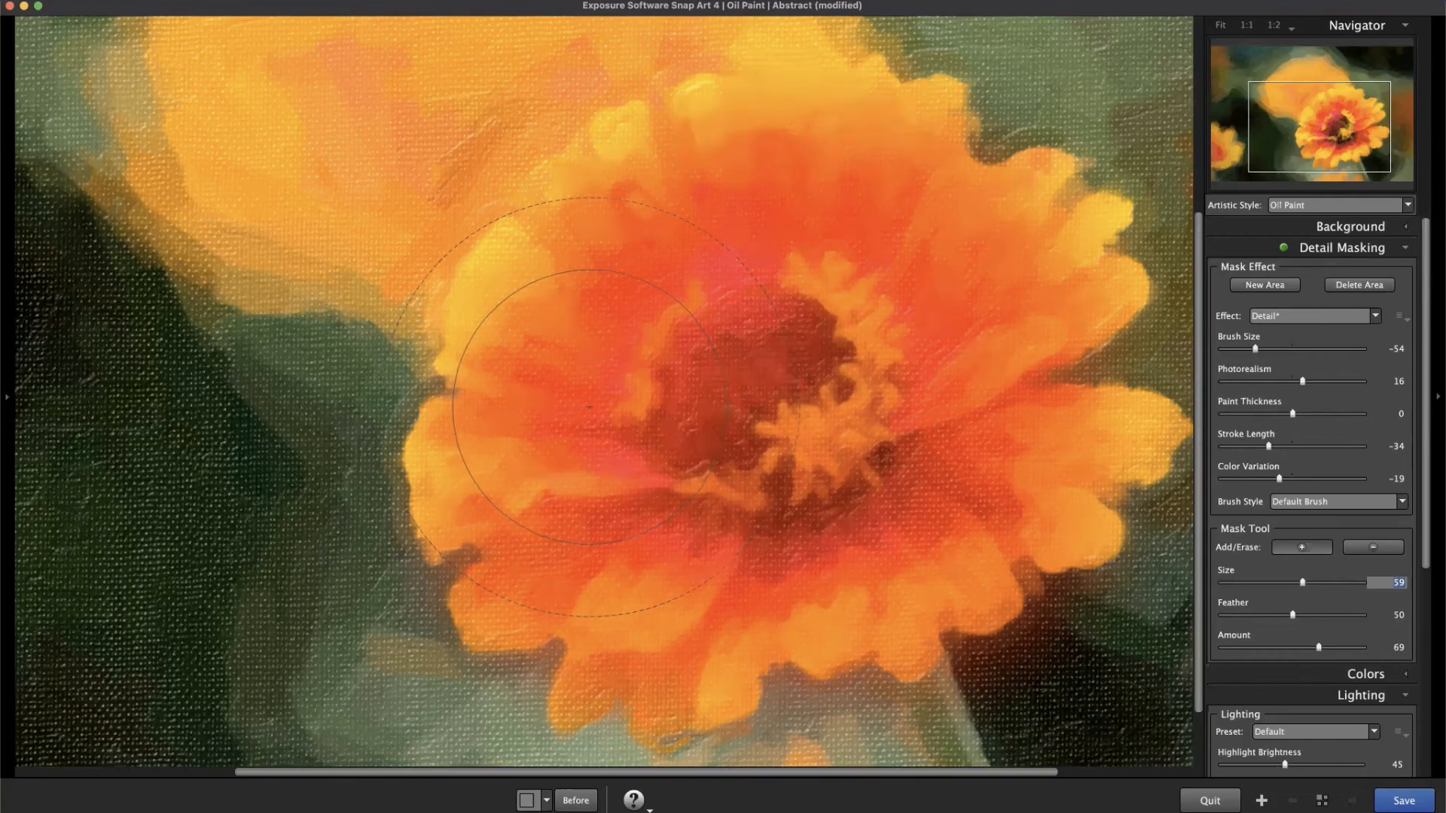
mouse_move(590, 407)
mouse_down()
mouse_move(631, 332)
mouse_move(743, 255)
mouse_move(850, 275)
mouse_move(917, 320)
mouse_move(934, 360)
mouse_move(914, 411)
mouse_move(826, 466)
mouse_up()
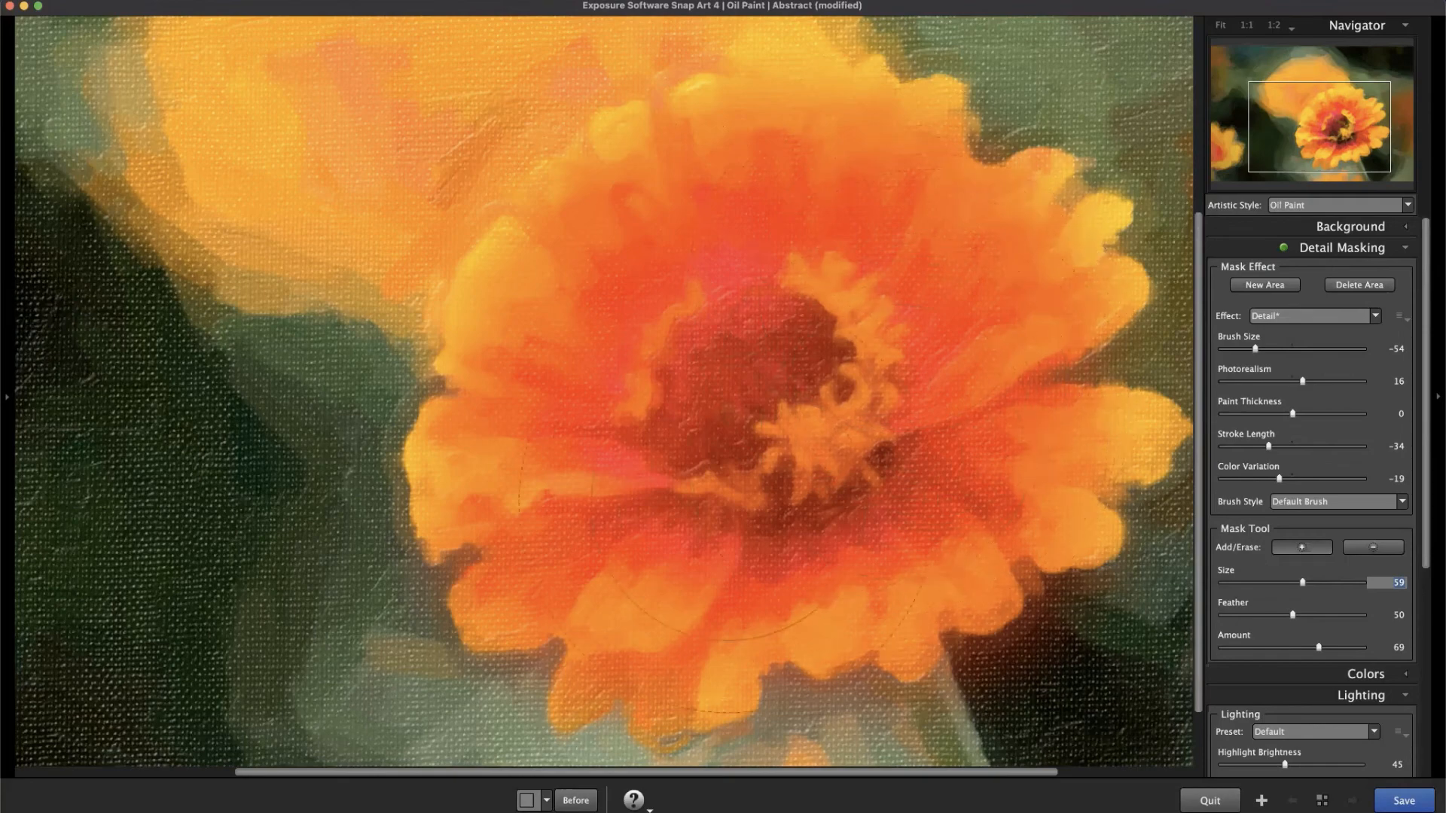
drag(721, 512, 626, 497)
scroll(664, 416, down, 4)
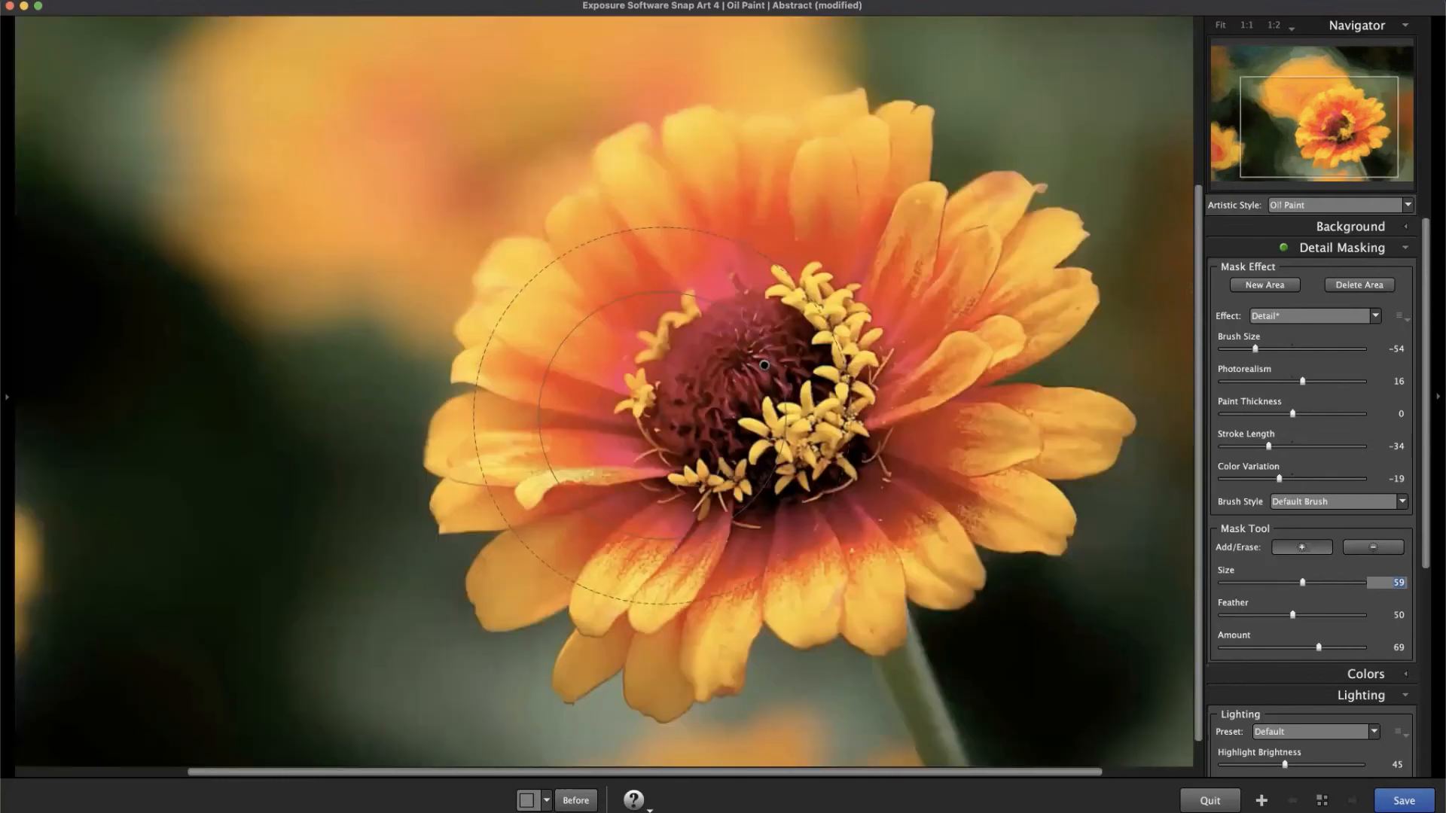
scroll(664, 416, down, 1)
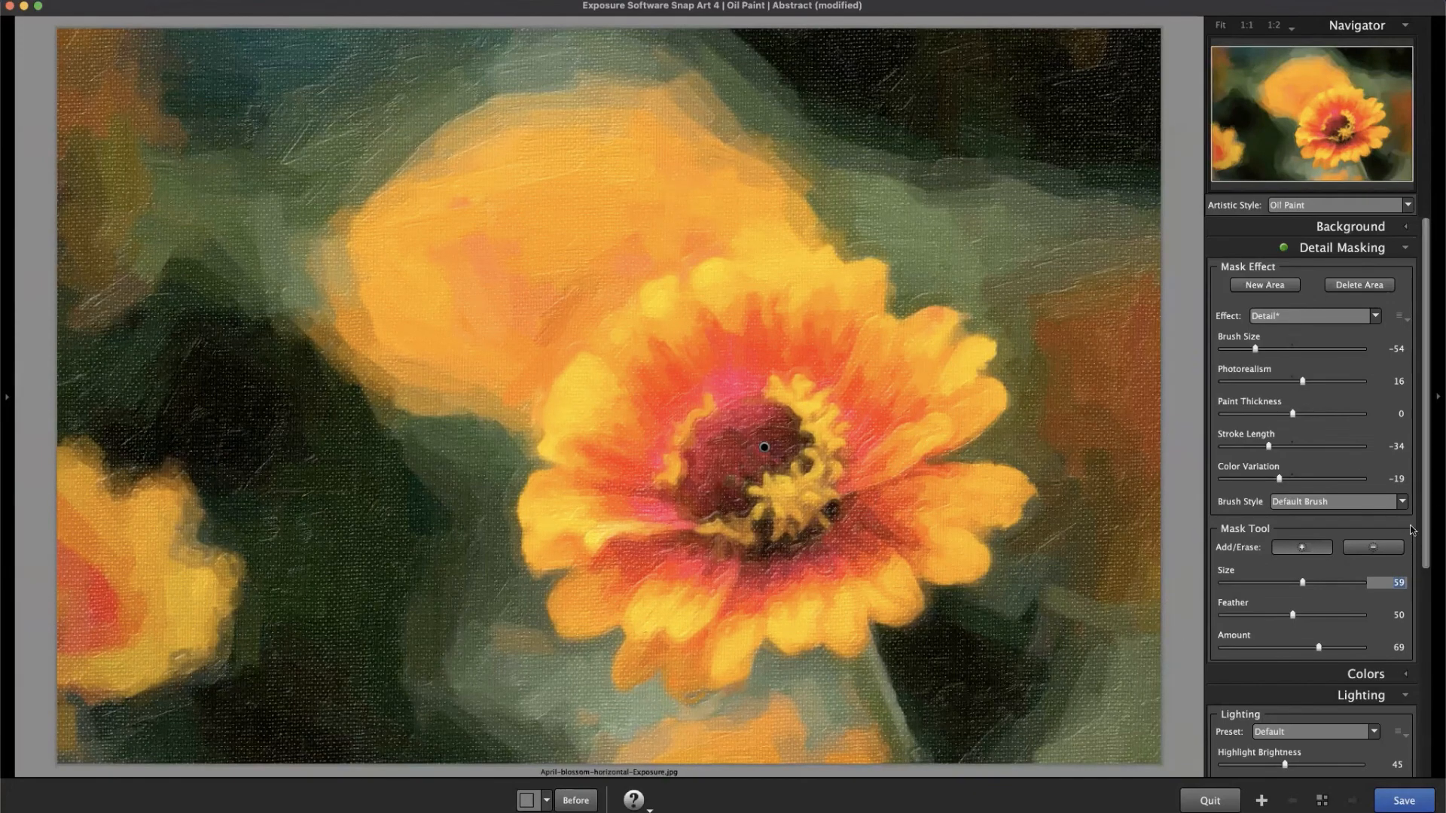
Change the mask effect of the flower's detail area to Structure.
scroll(1403, 354, down, 2)
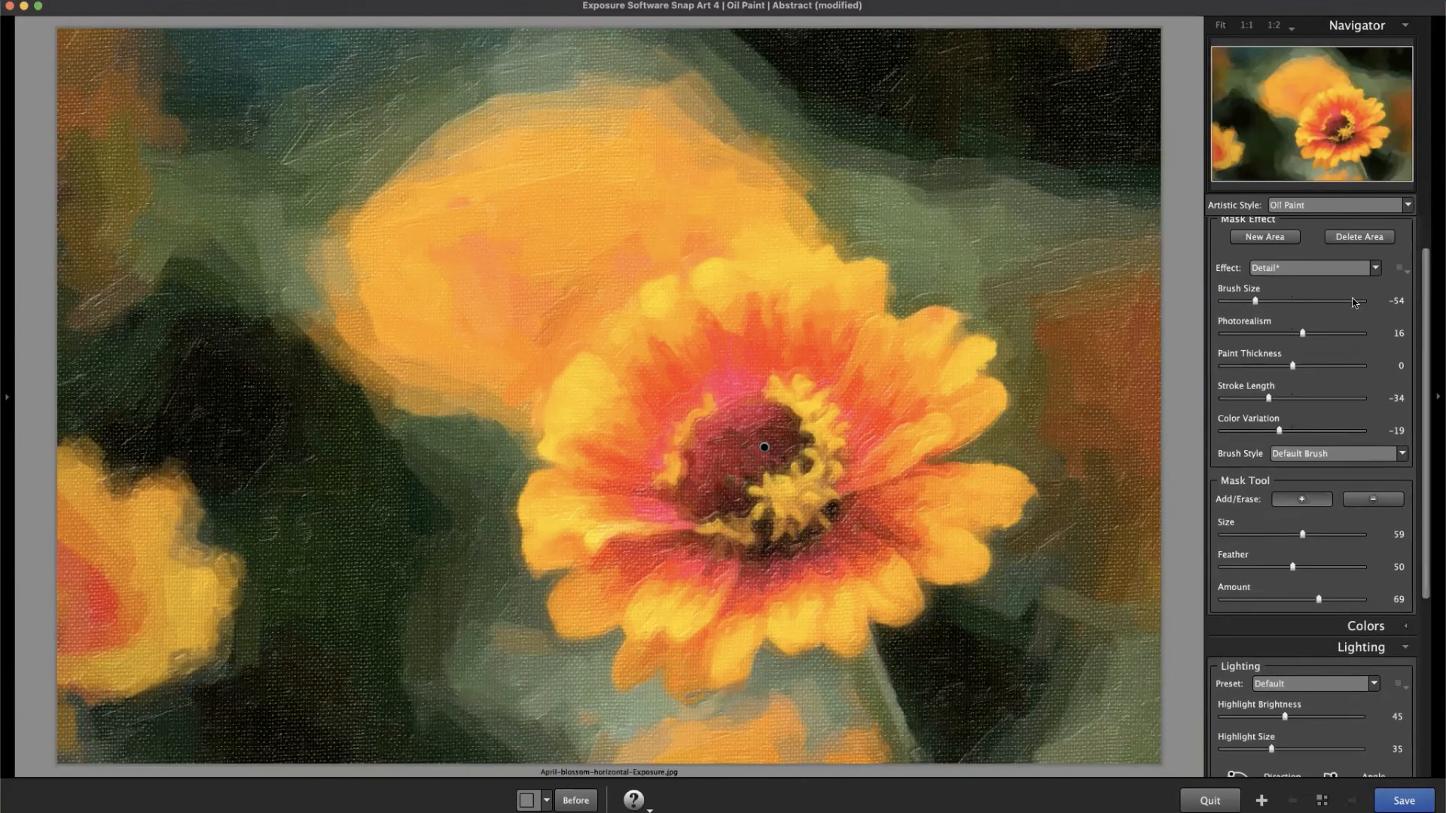
click(1334, 269)
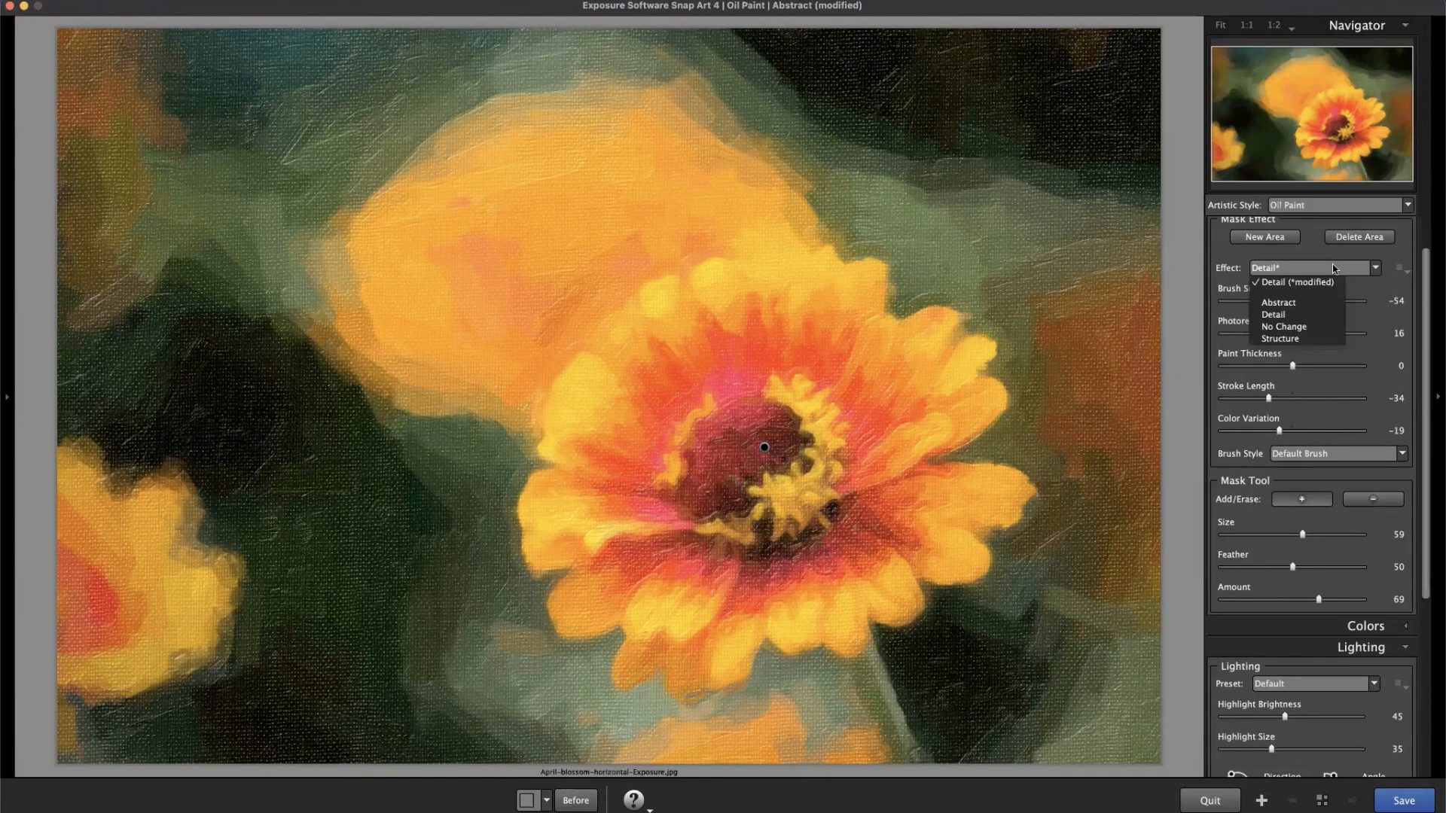
click(1334, 269)
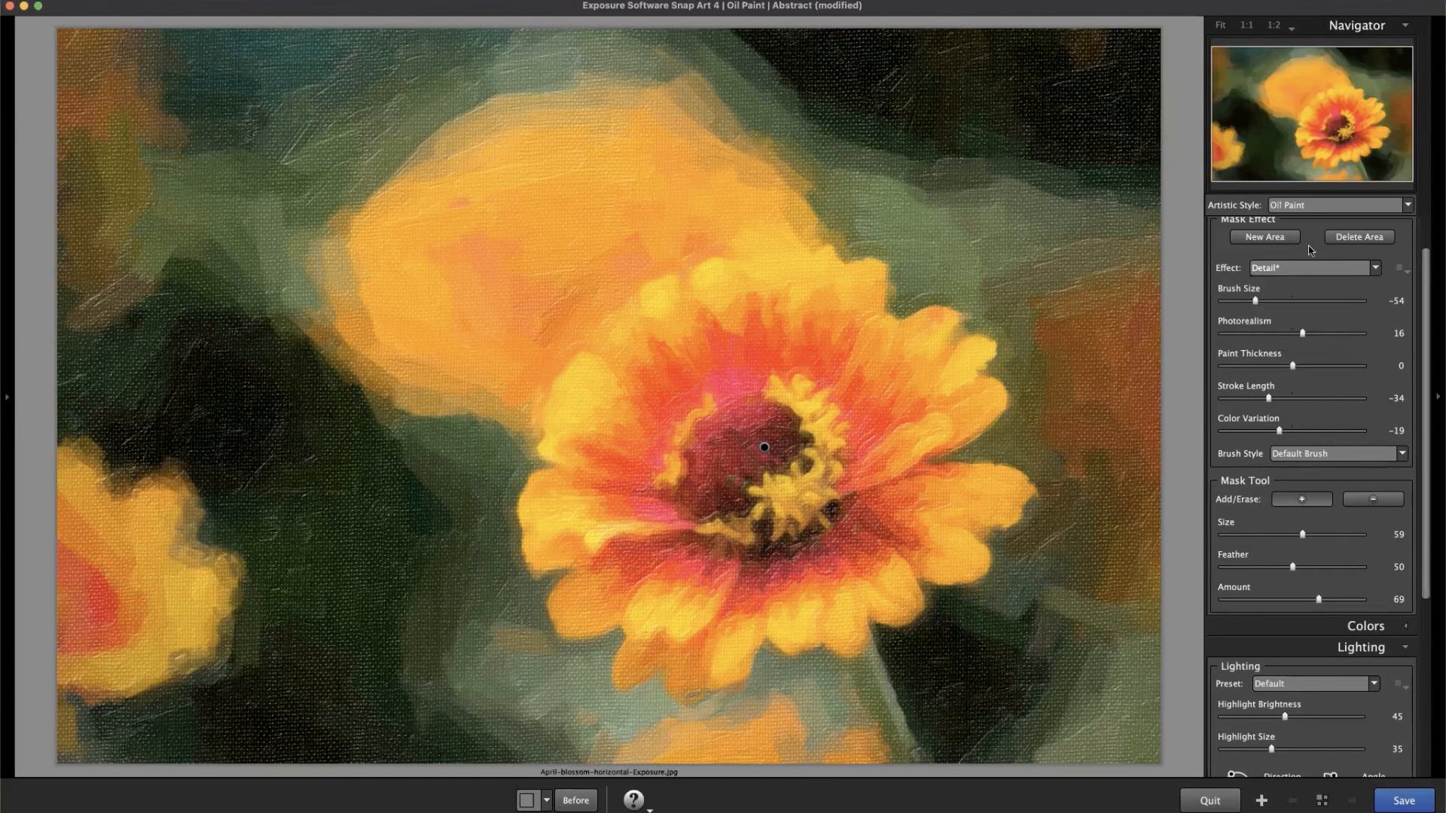
scroll(1329, 323, up, 2)
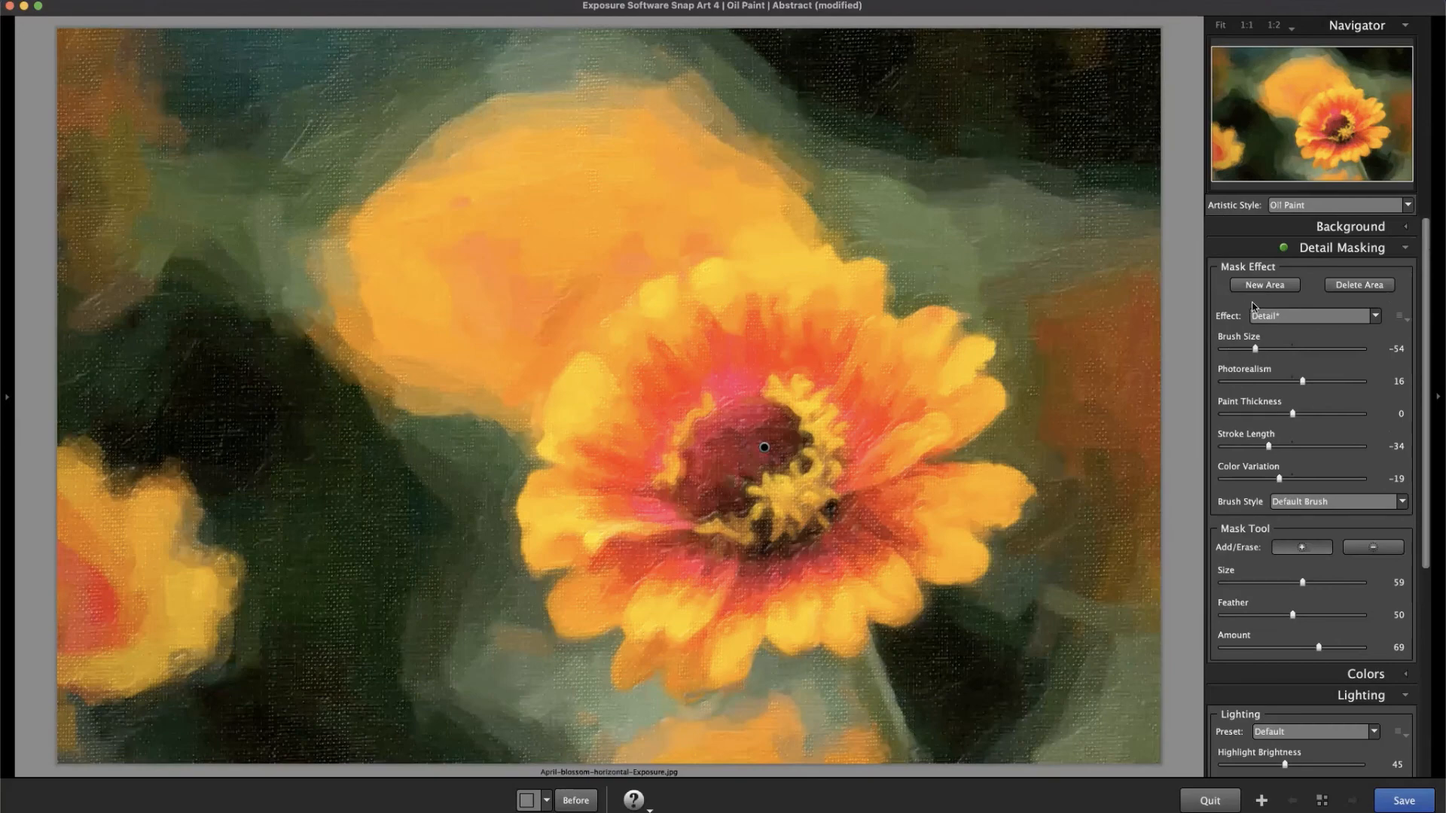
click(1319, 324)
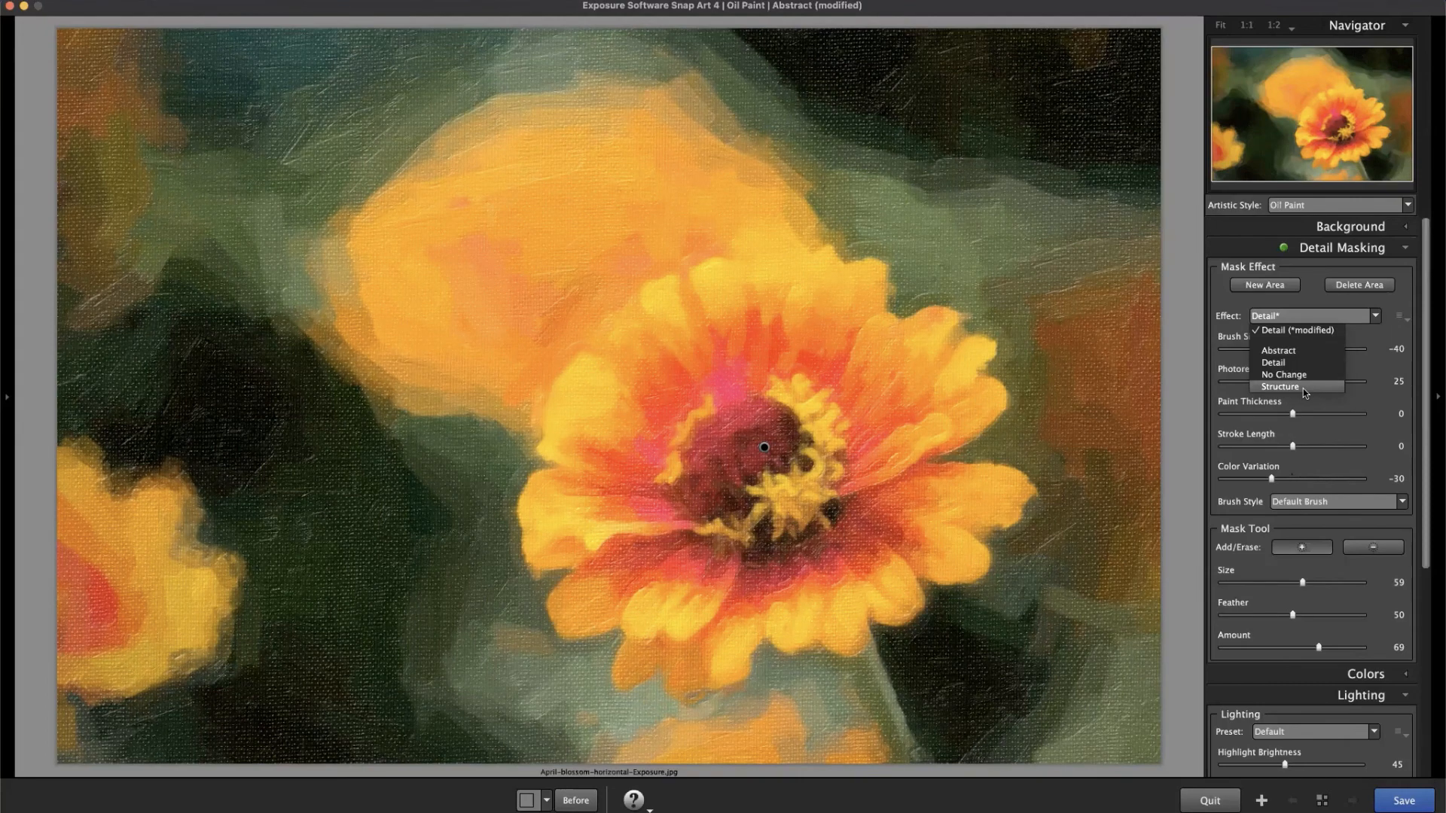
click(1305, 389)
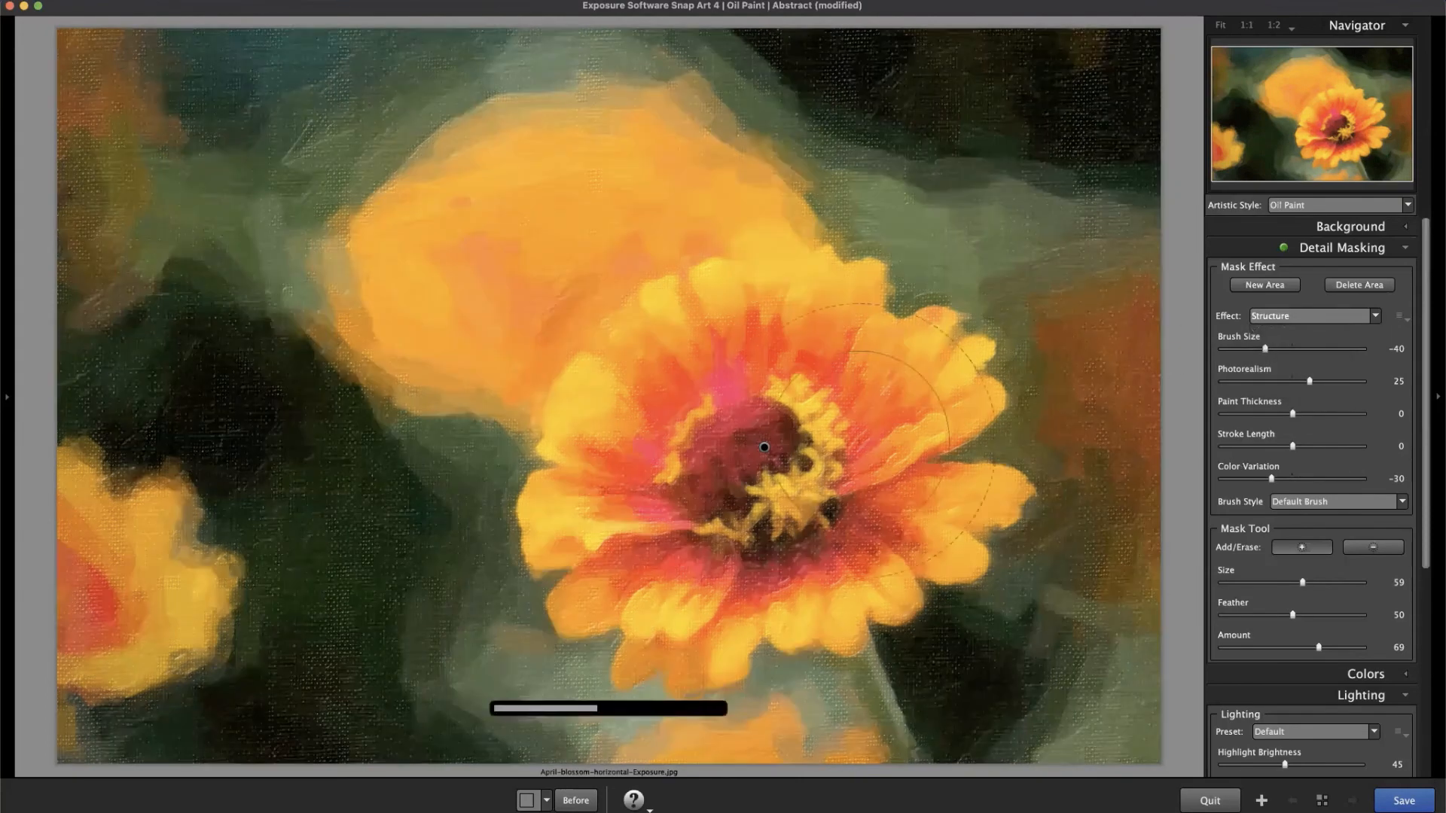
Set the flower detail area's Photorealism to 56, Brush Size to -46 and Paint Thickness to -36.
click(1332, 382)
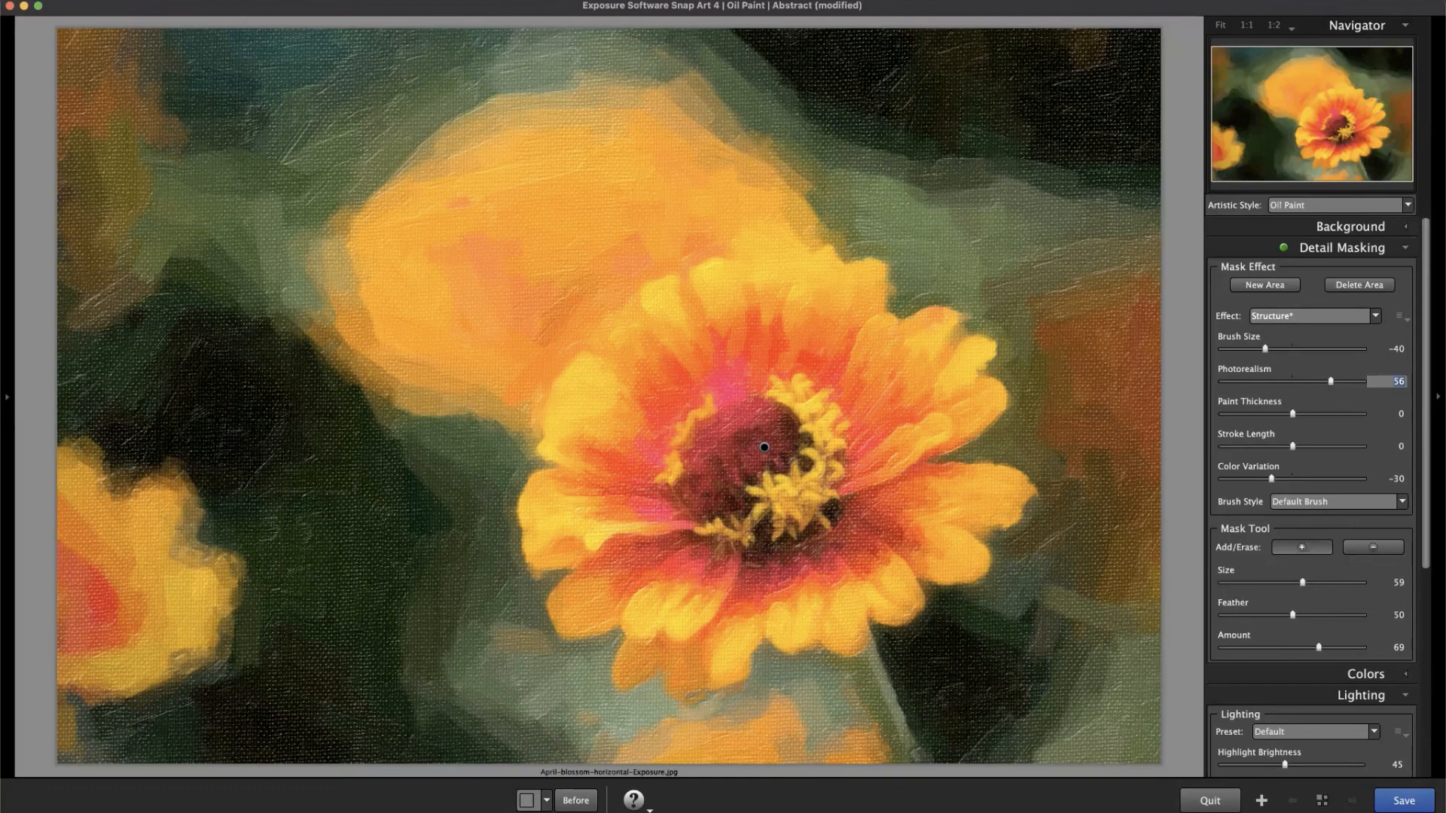
click(1261, 349)
drag(1278, 415, 1267, 415)
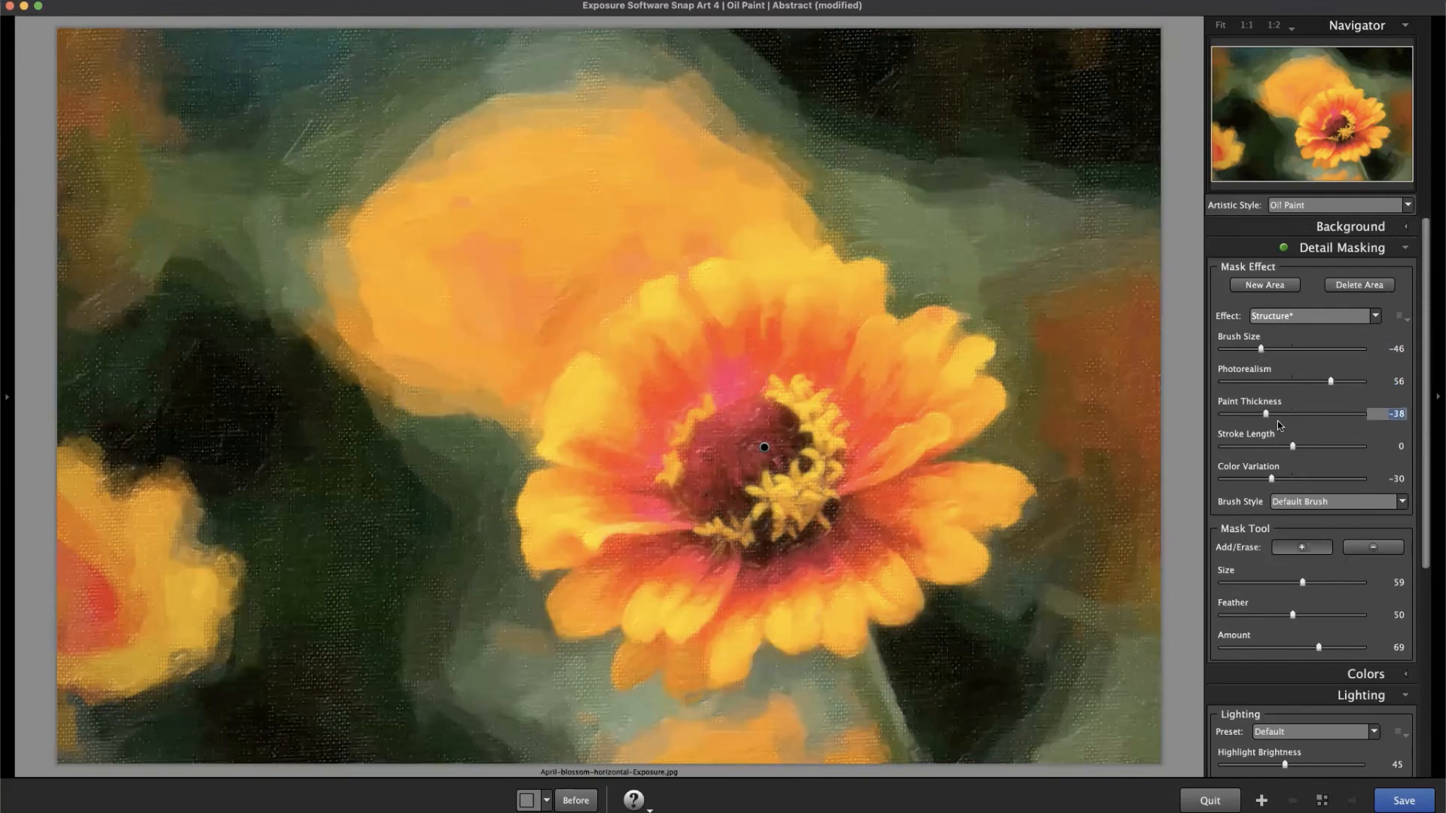
click(1351, 227)
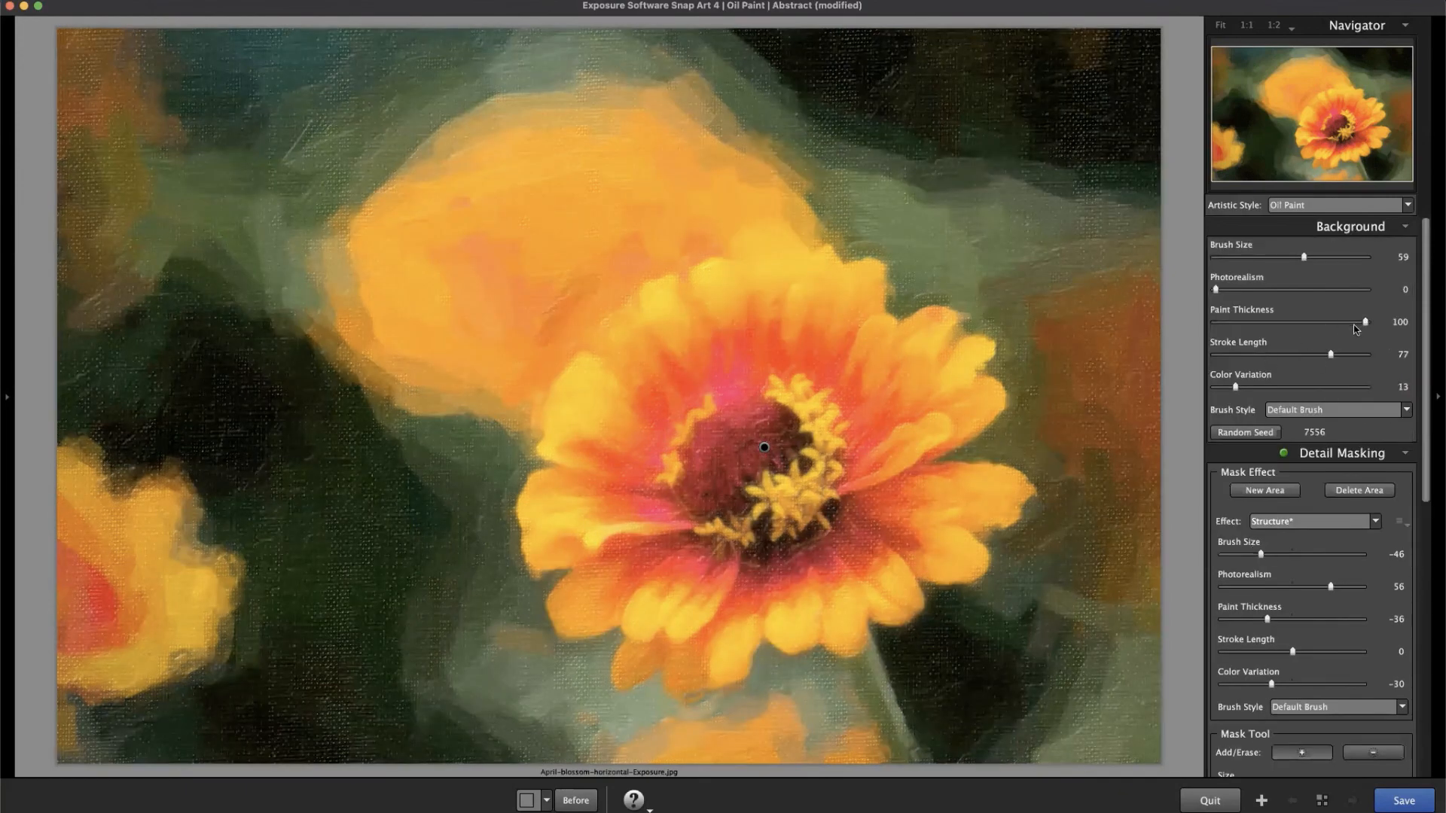
click(1363, 228)
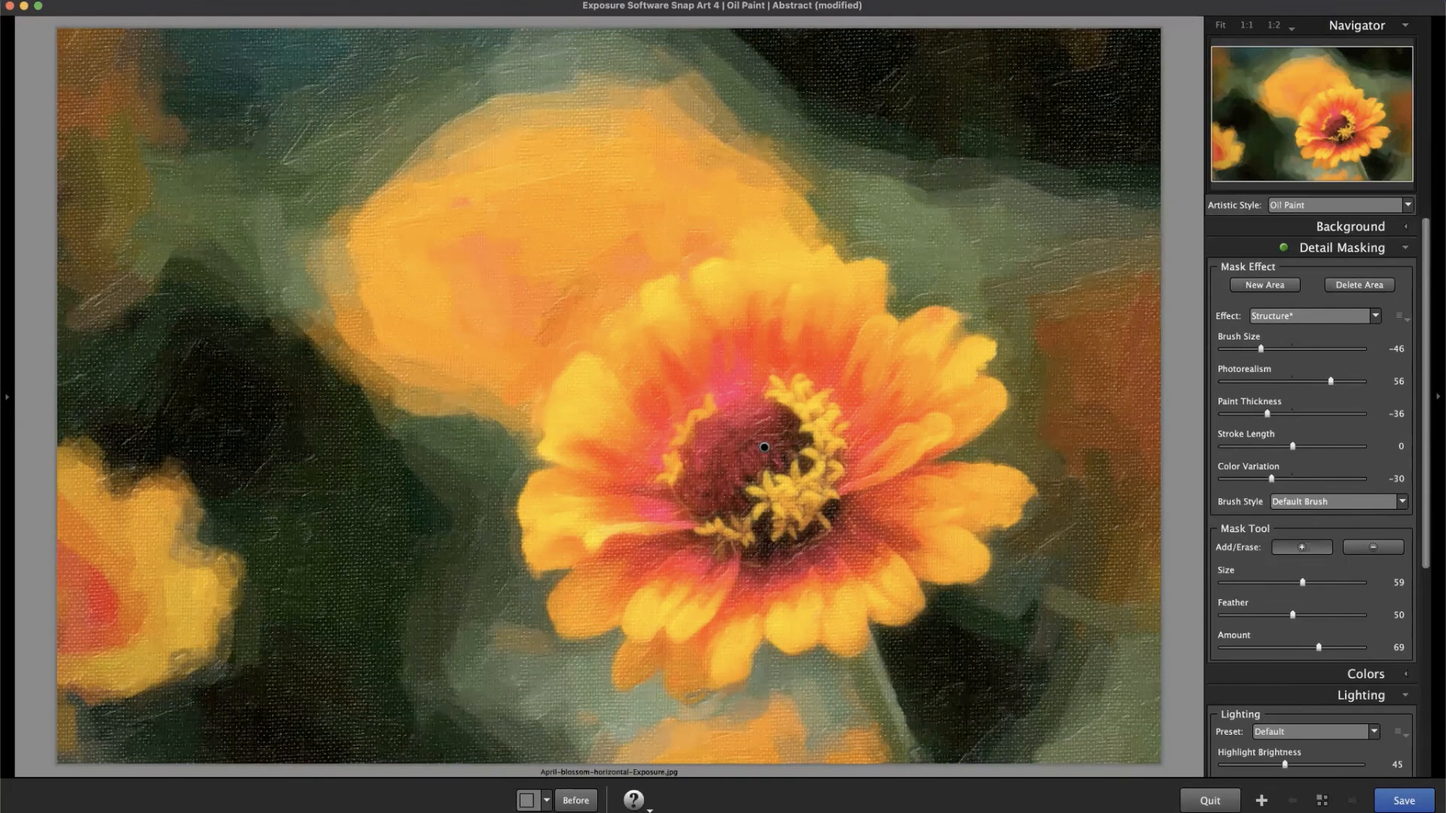
Change the flower detail area's Brush Style to Soft Brush and collapse the Detail Masking settings.
alt+click(608, 395)
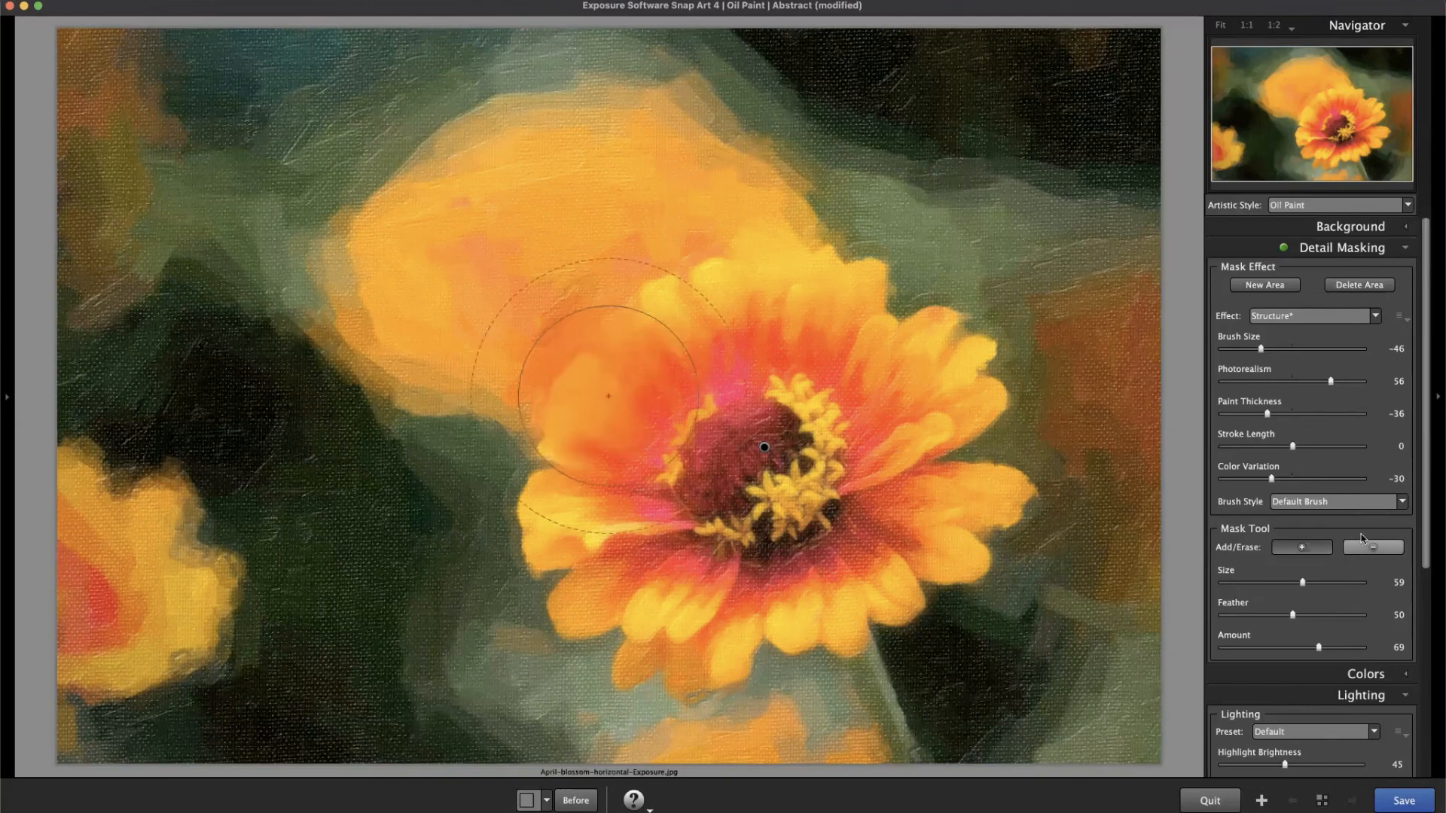
click(1347, 505)
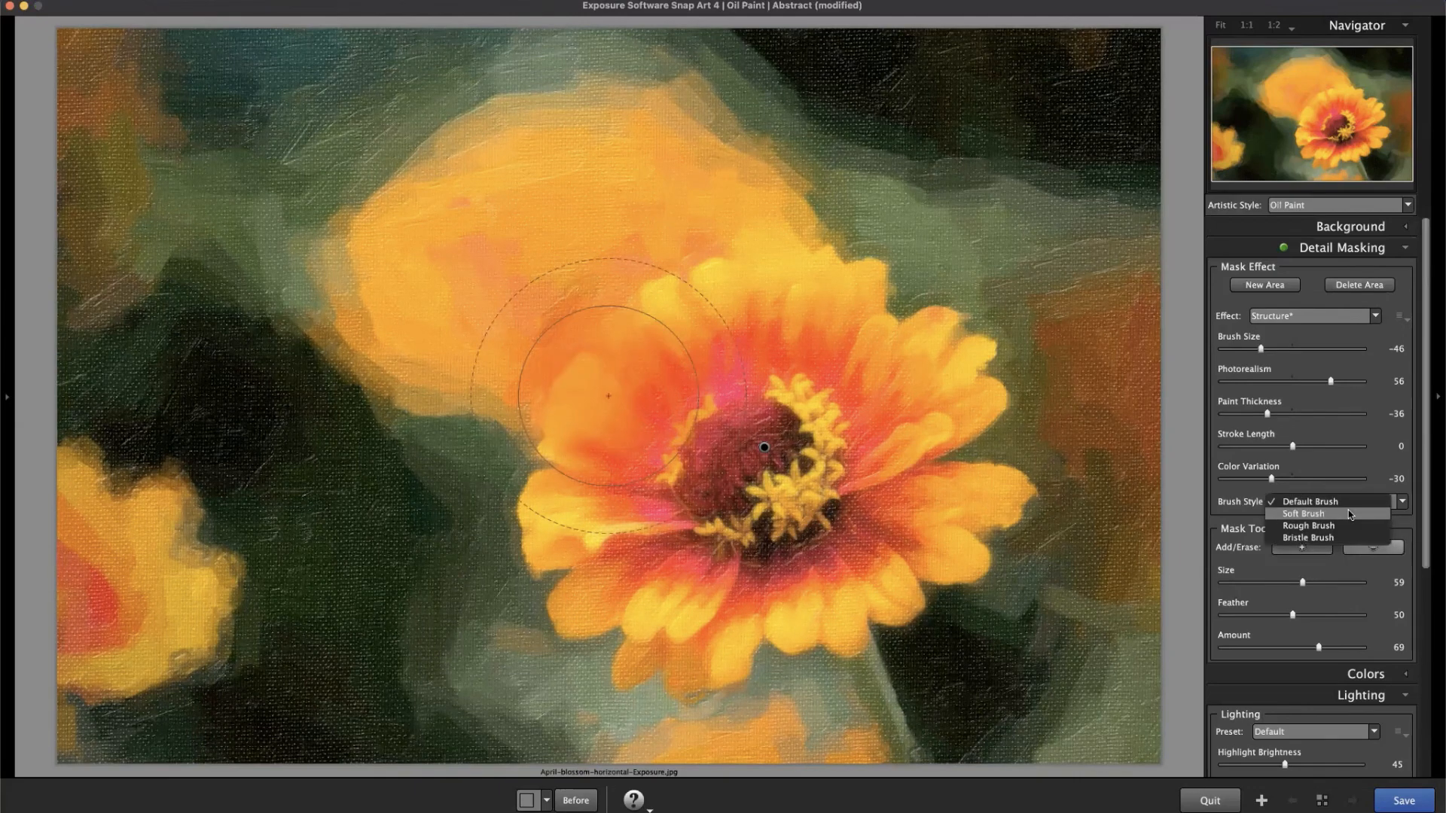
click(1348, 513)
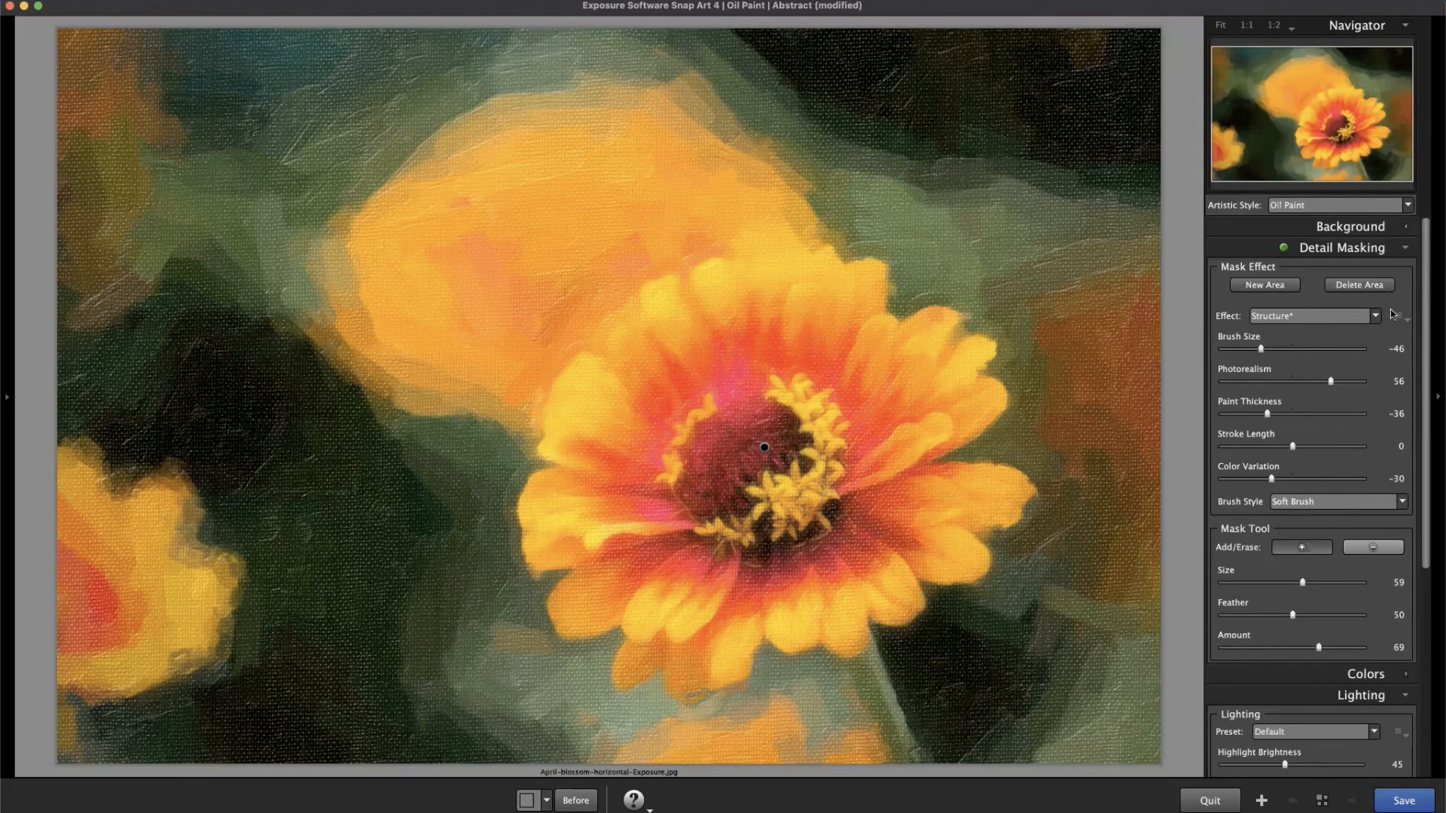
click(1383, 250)
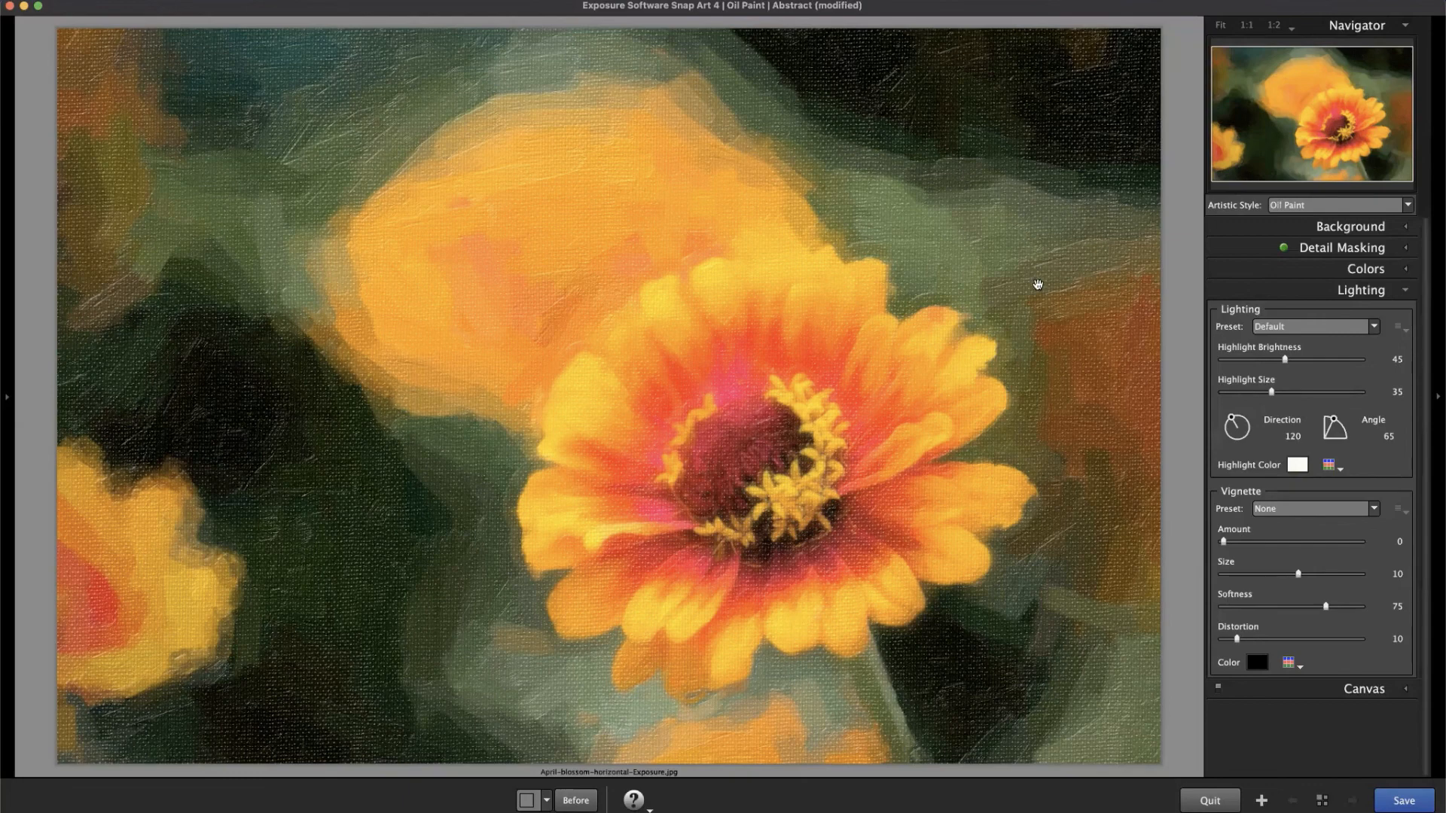
Set the lighting Angle to 69 and the Highlight Size to 29 while viewing the flower up close.
click(1047, 312)
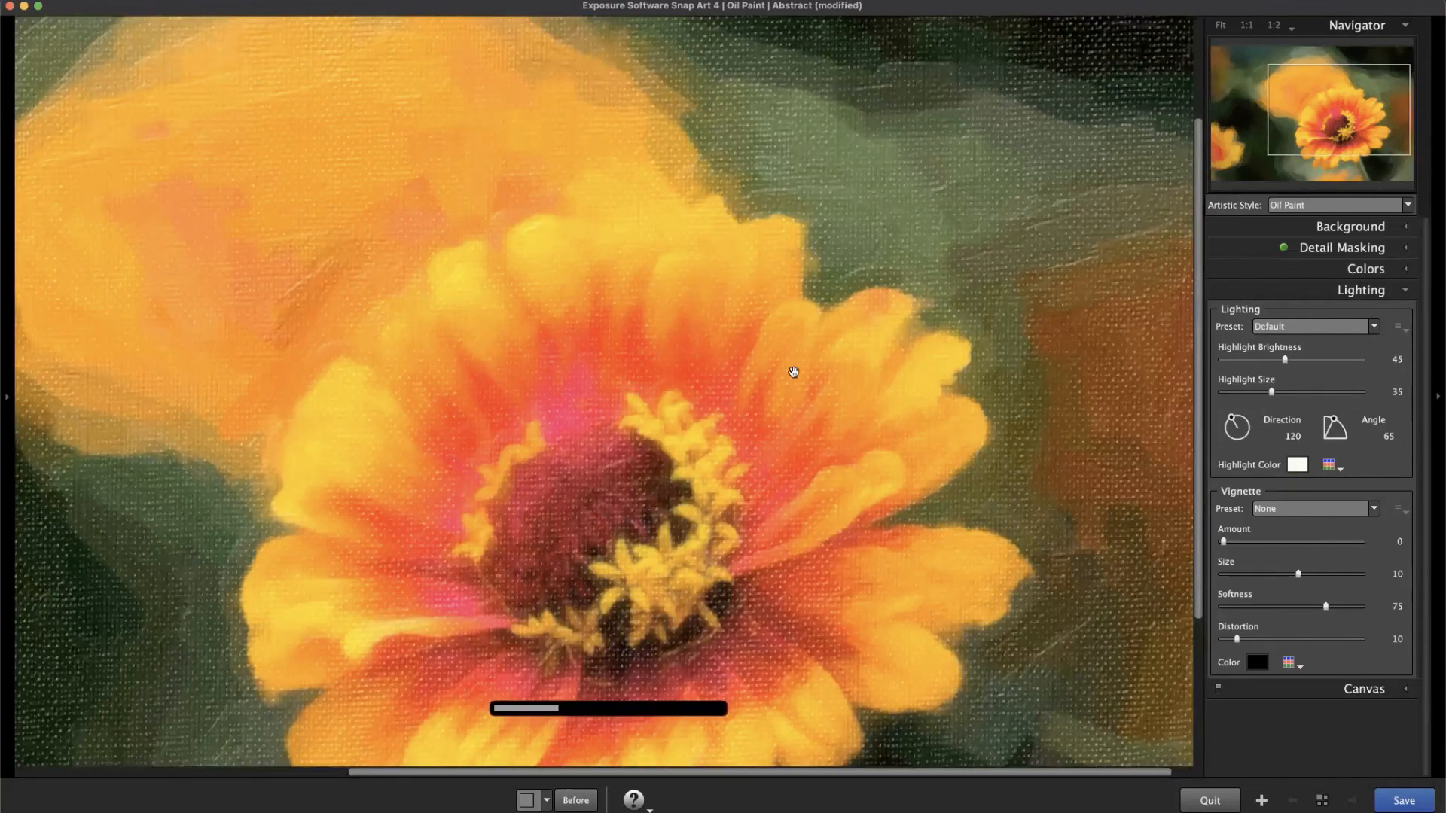
drag(709, 525, 676, 579)
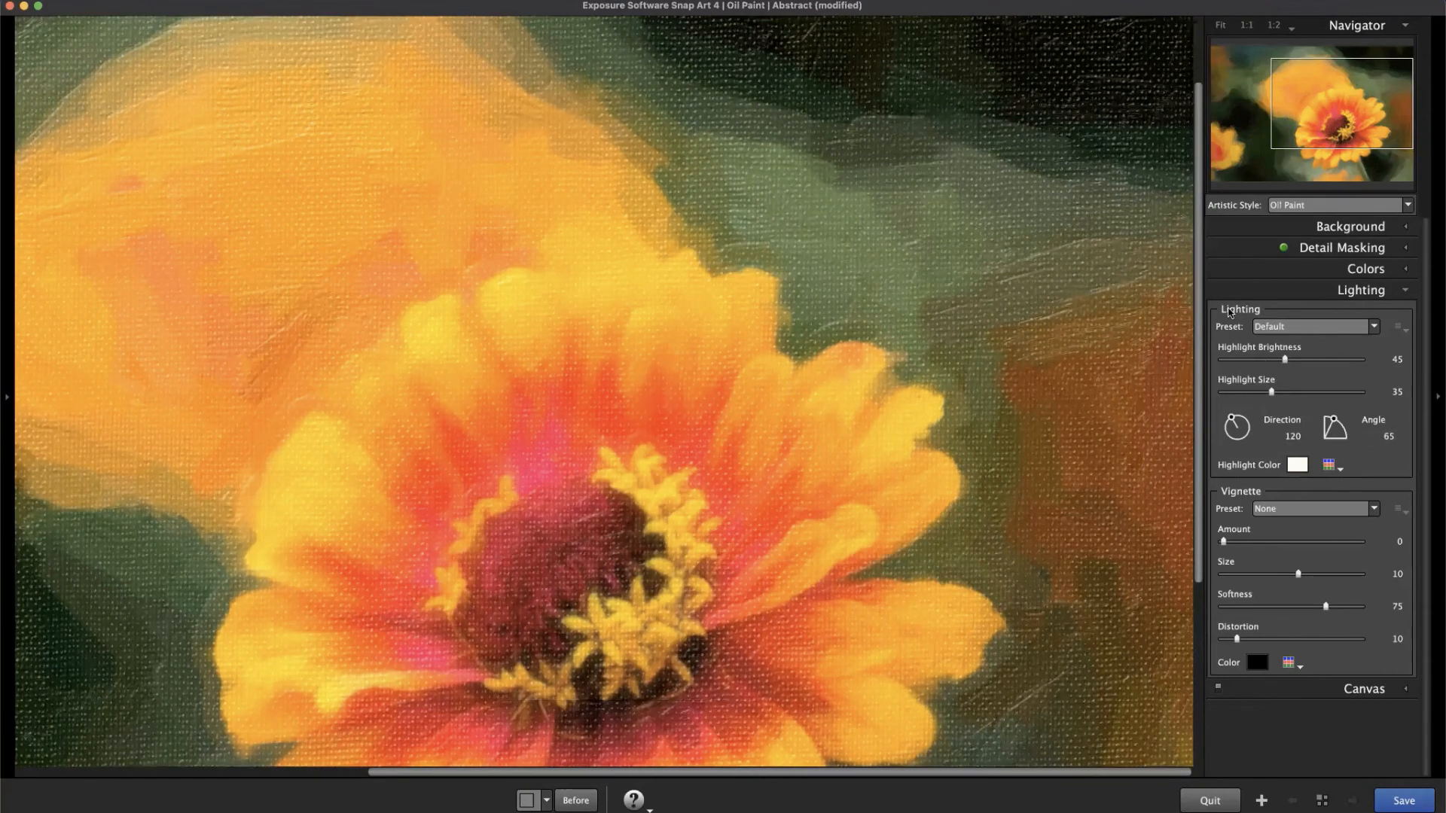
click(1387, 439)
scroll(1389, 437, up, 1)
scroll(1389, 437, up, 1)
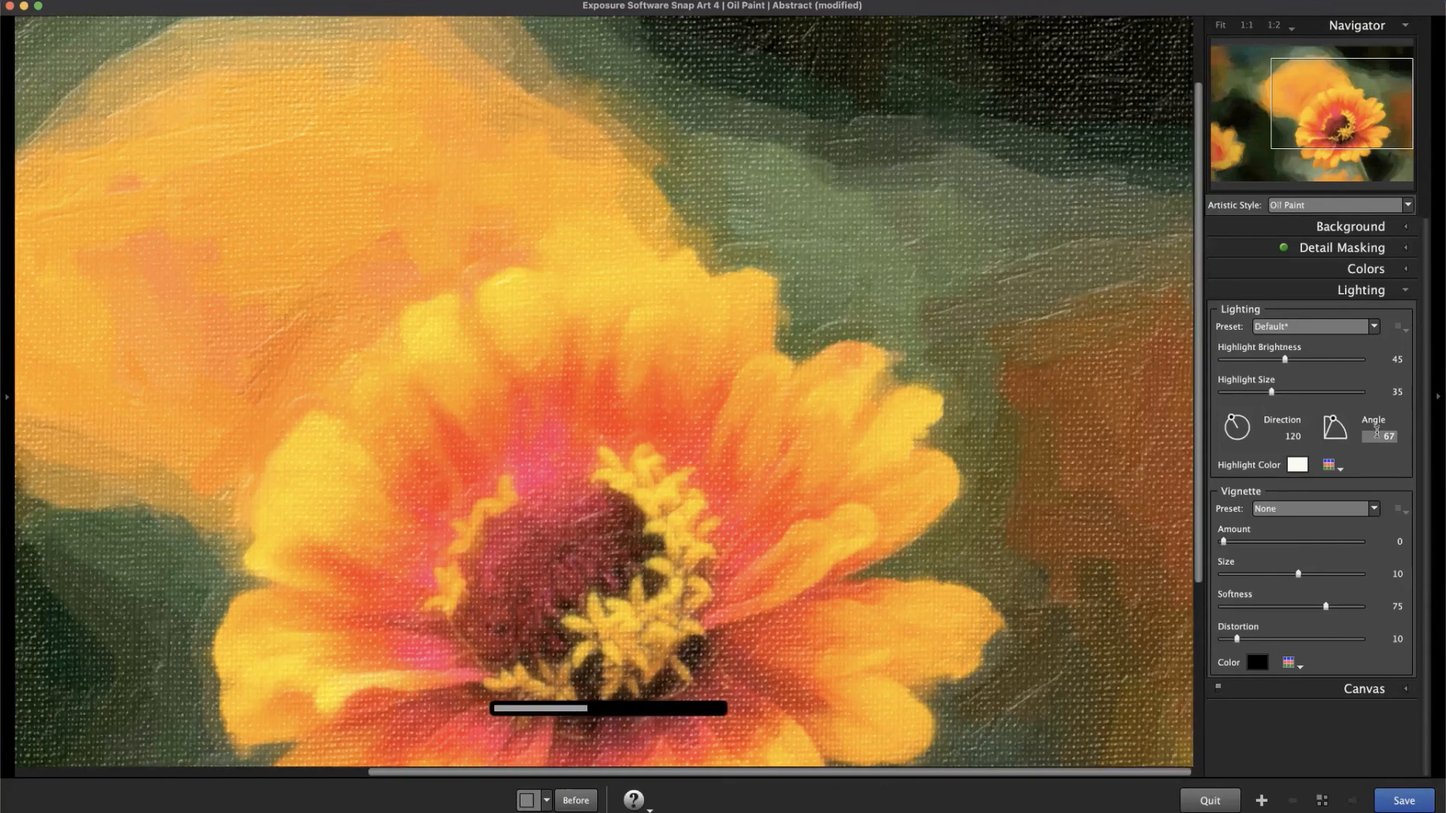
scroll(1376, 432, up, 1)
scroll(1376, 433, up, 1)
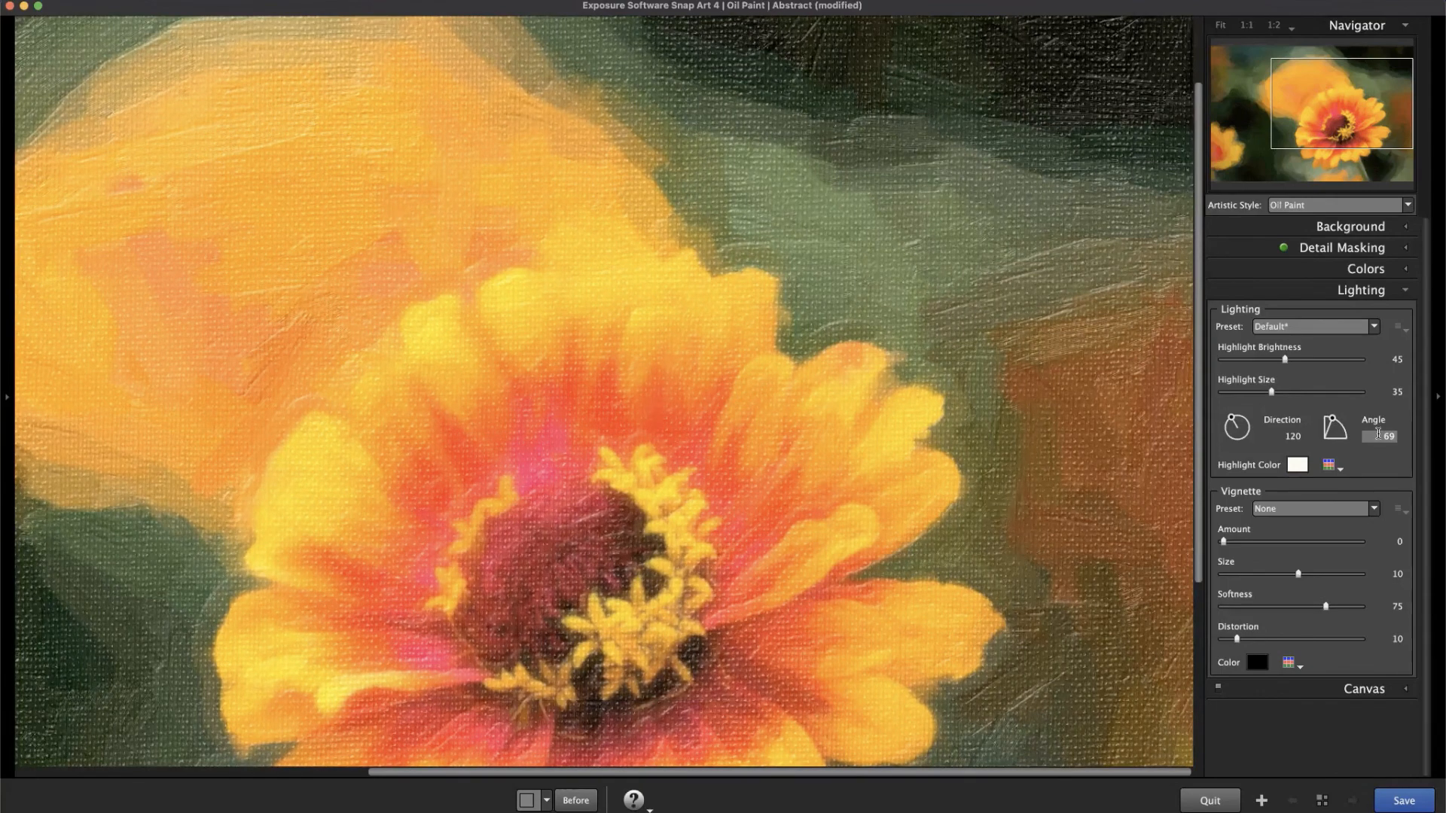
click(1294, 438)
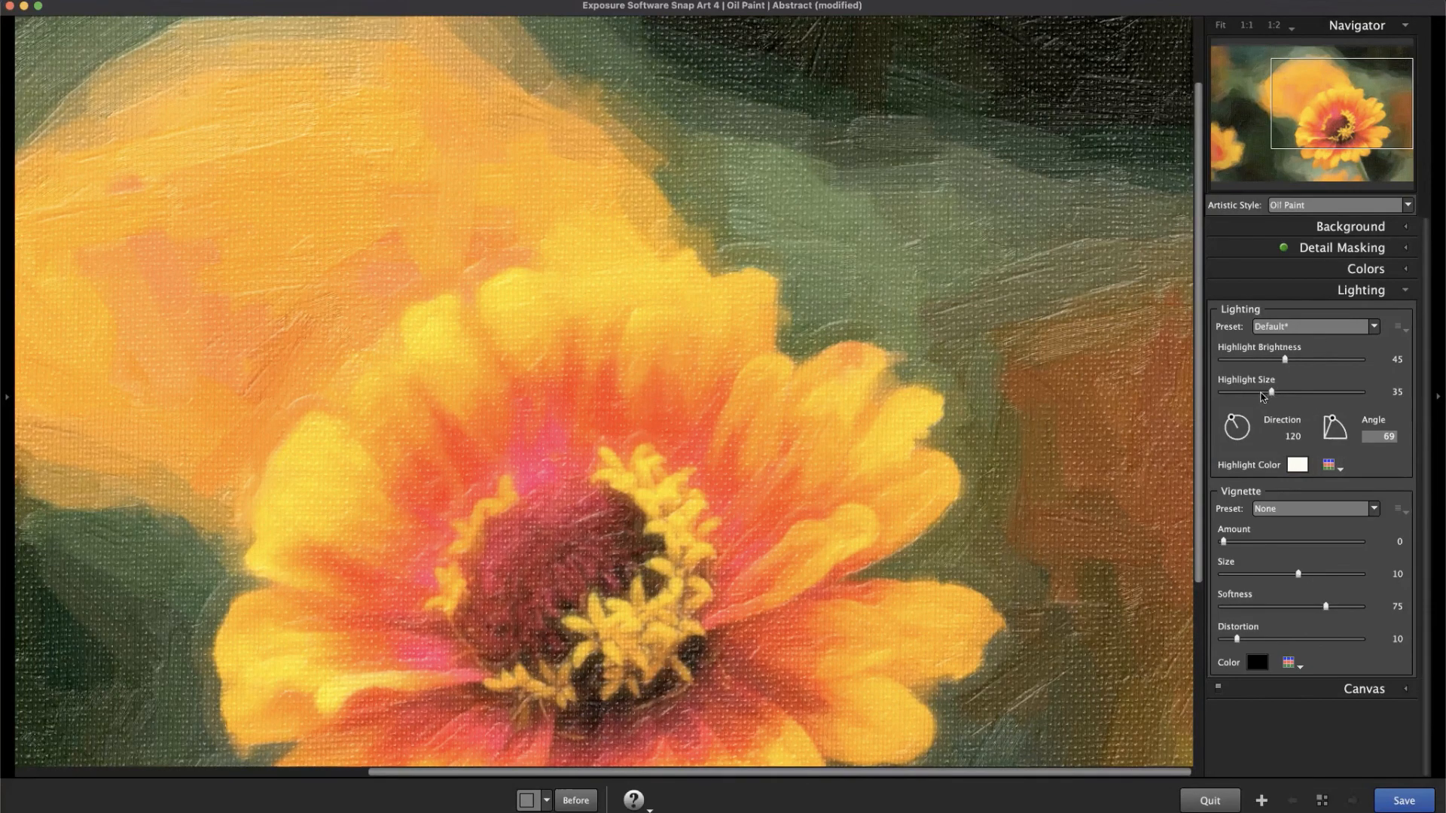
click(1262, 393)
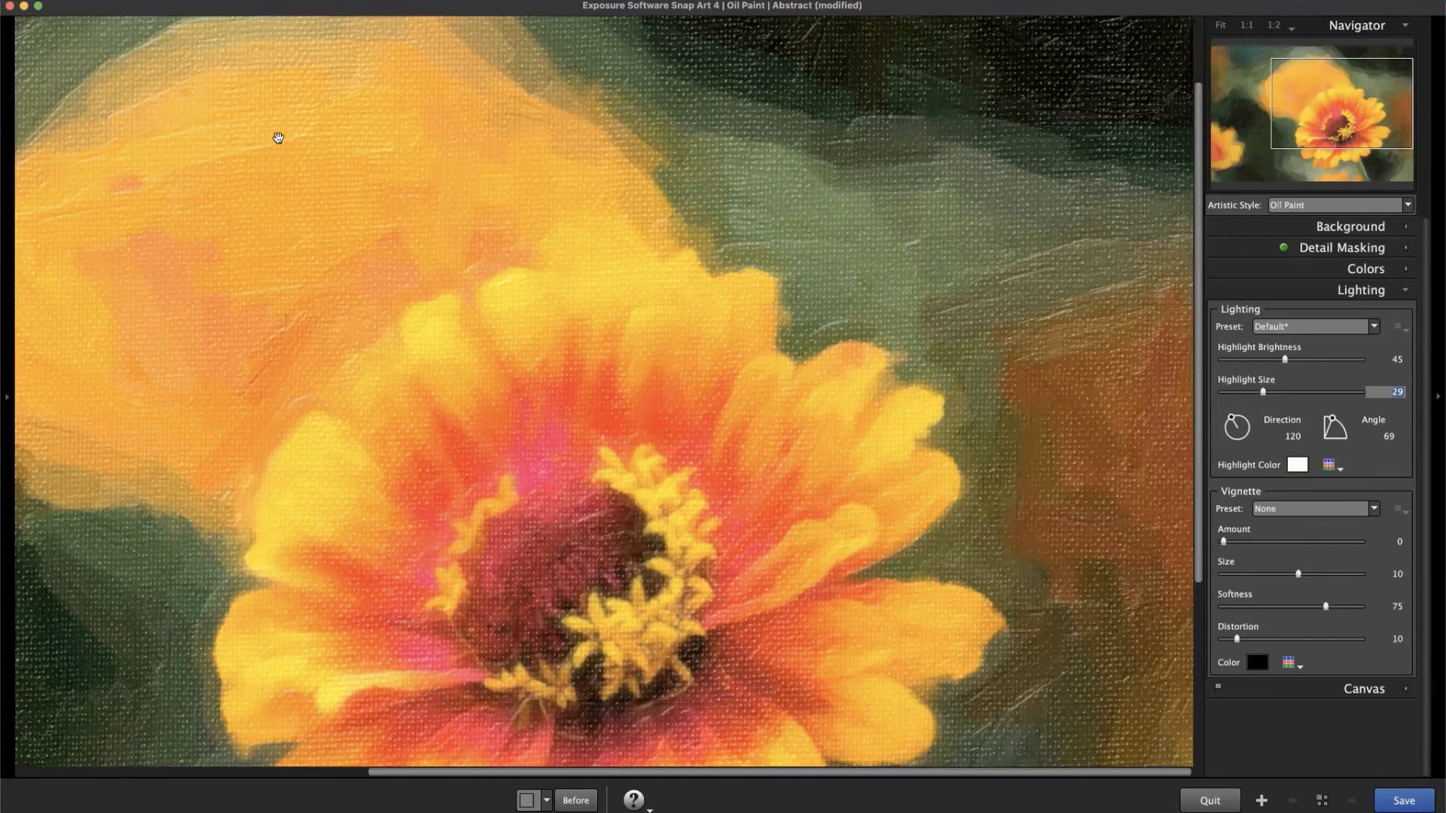
Compare the painting with the original photo, review the whole image and preview the vignette presets without applying one.
click(1123, 457)
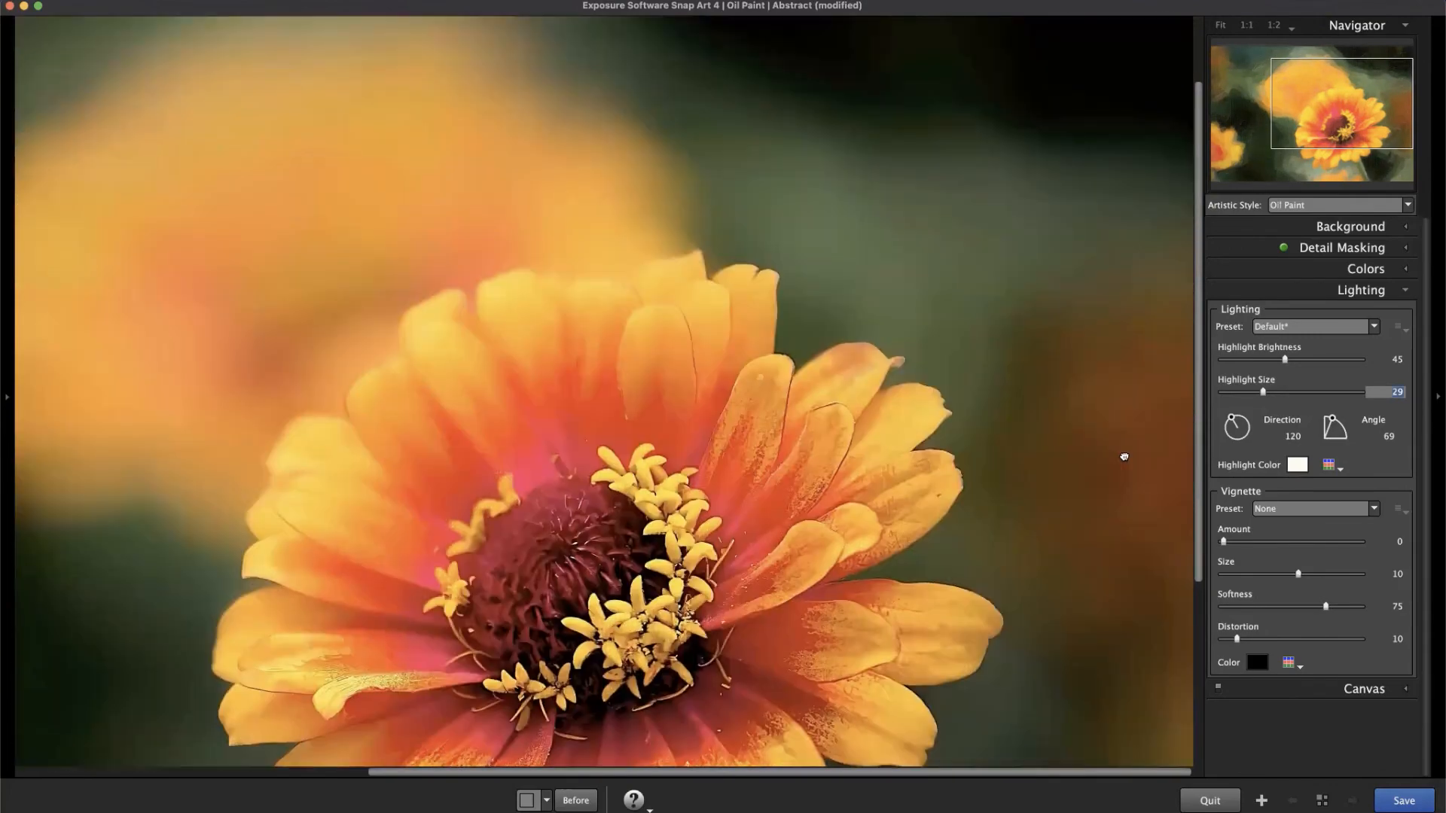
drag(1123, 457, 1030, 359)
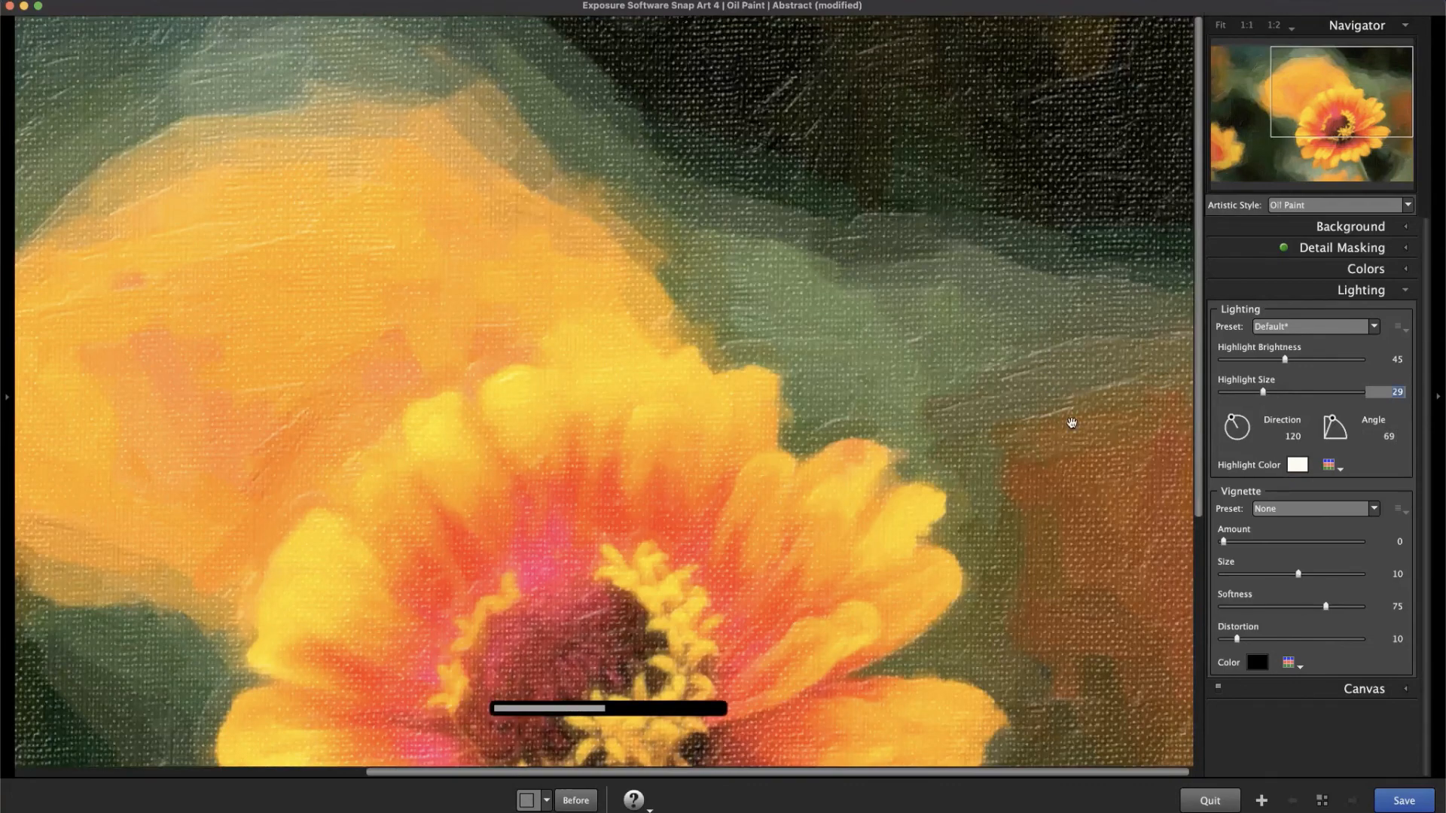
click(1065, 471)
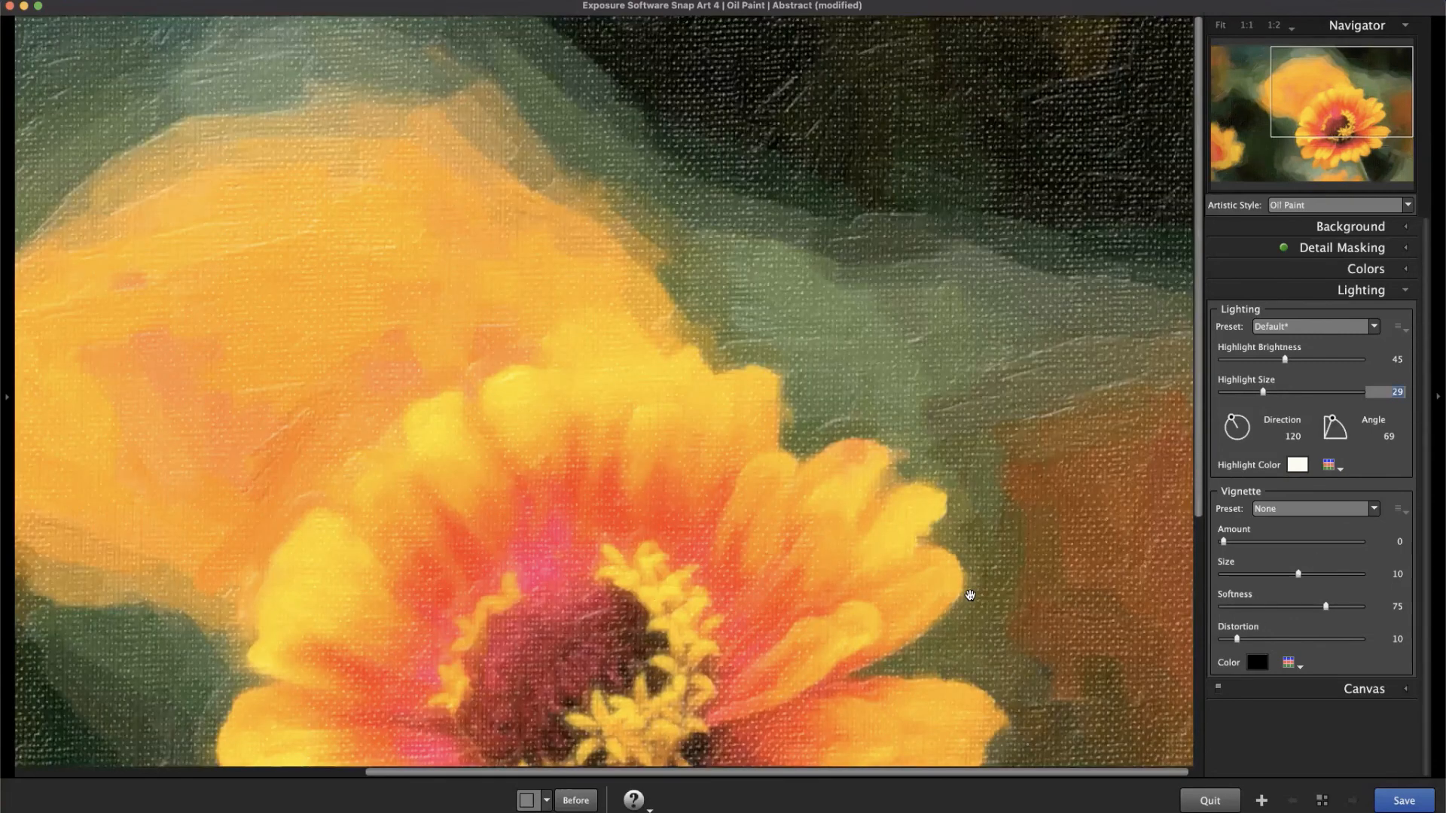
scroll(971, 595, down, 3)
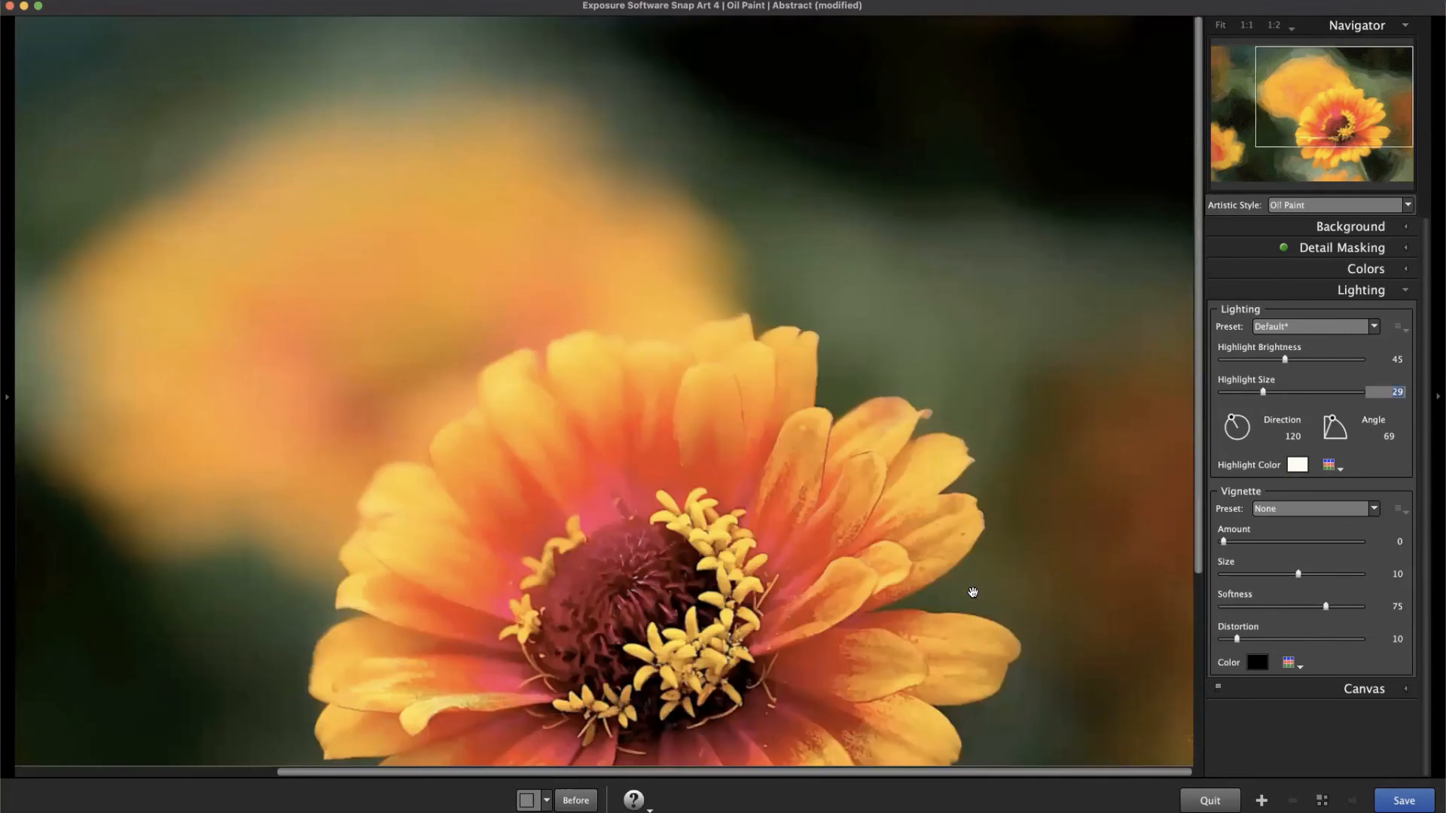
scroll(972, 593, down, 4)
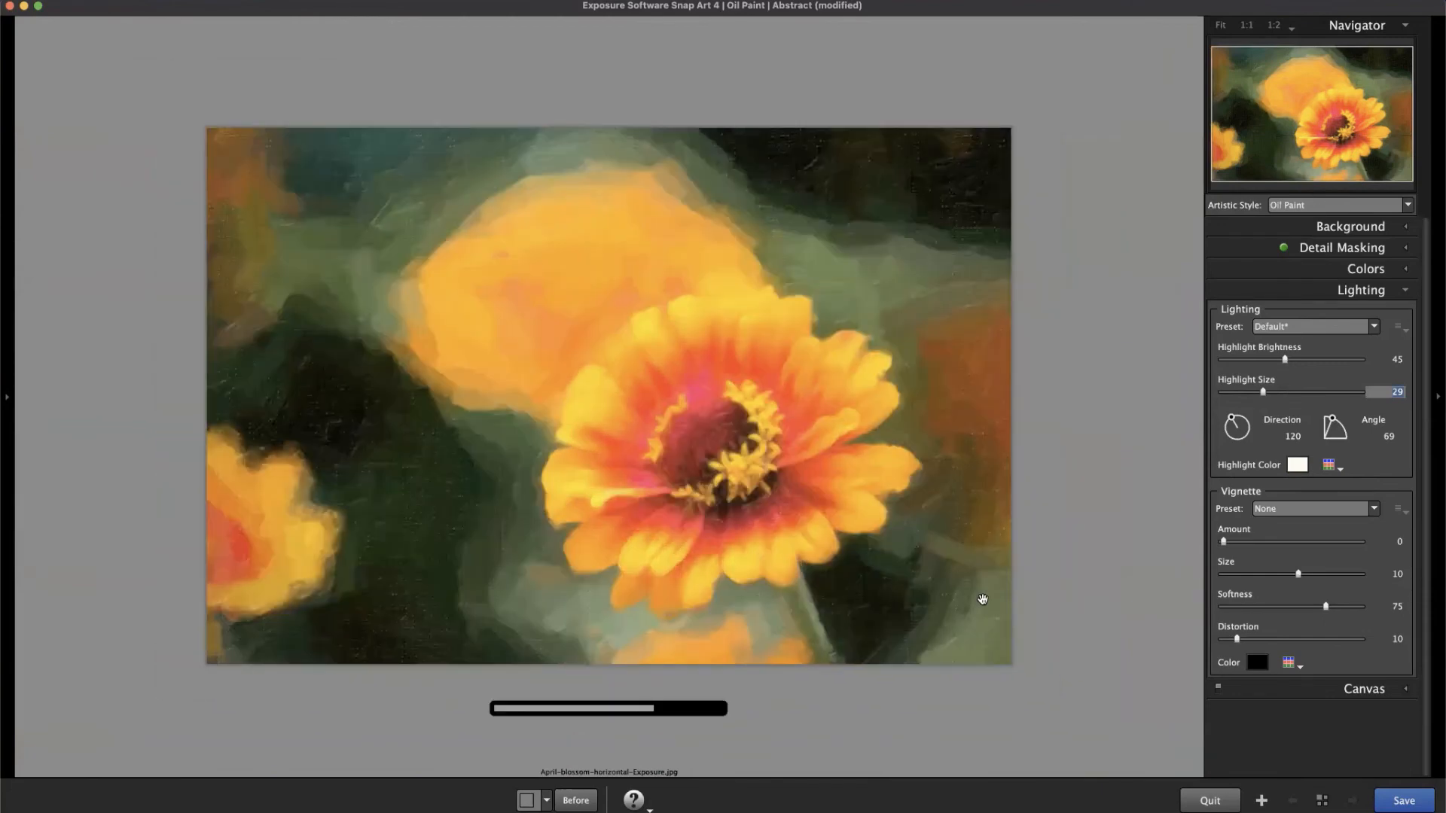
scroll(979, 595, up, 1)
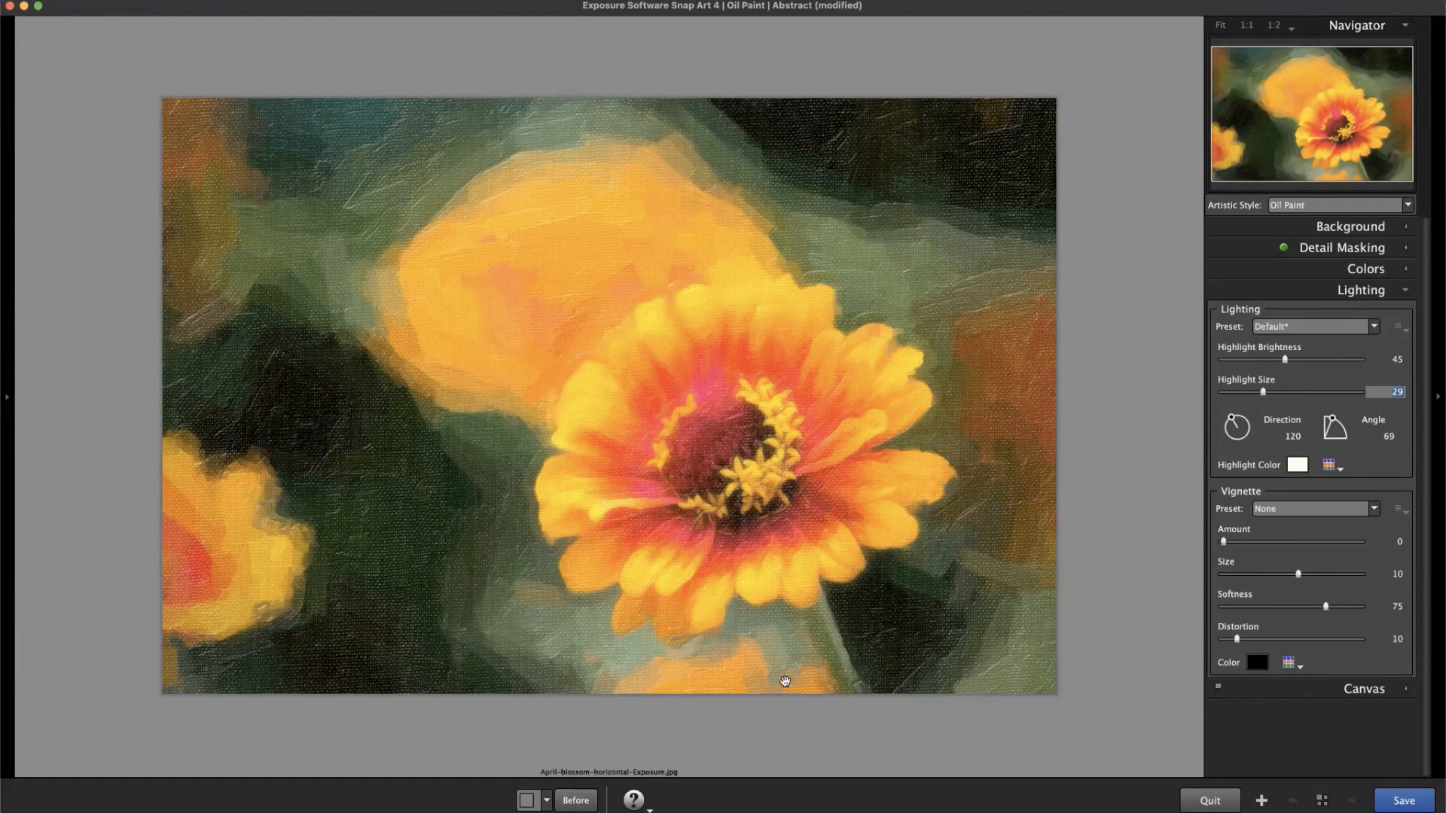
click(1314, 512)
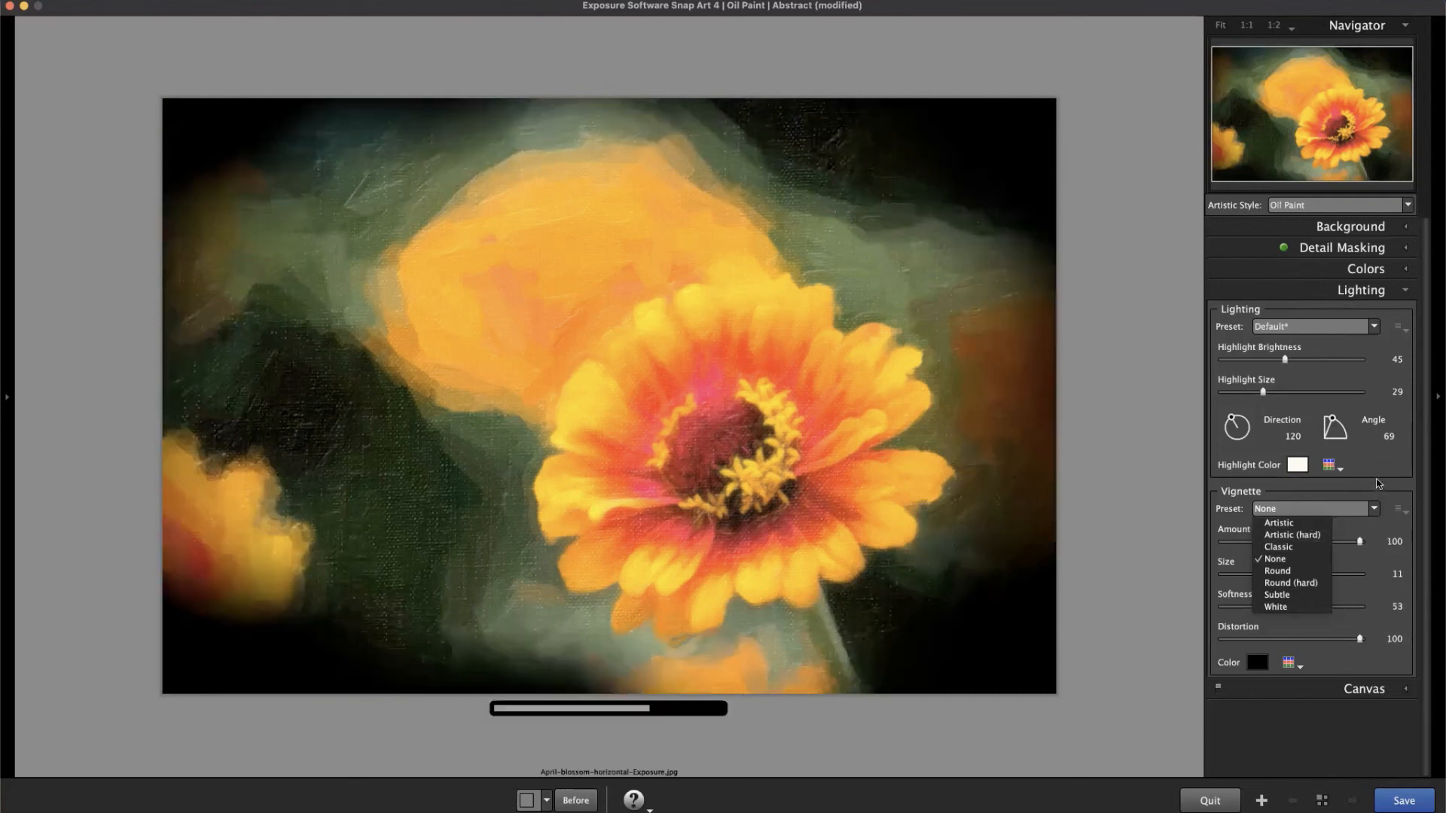
click(1388, 514)
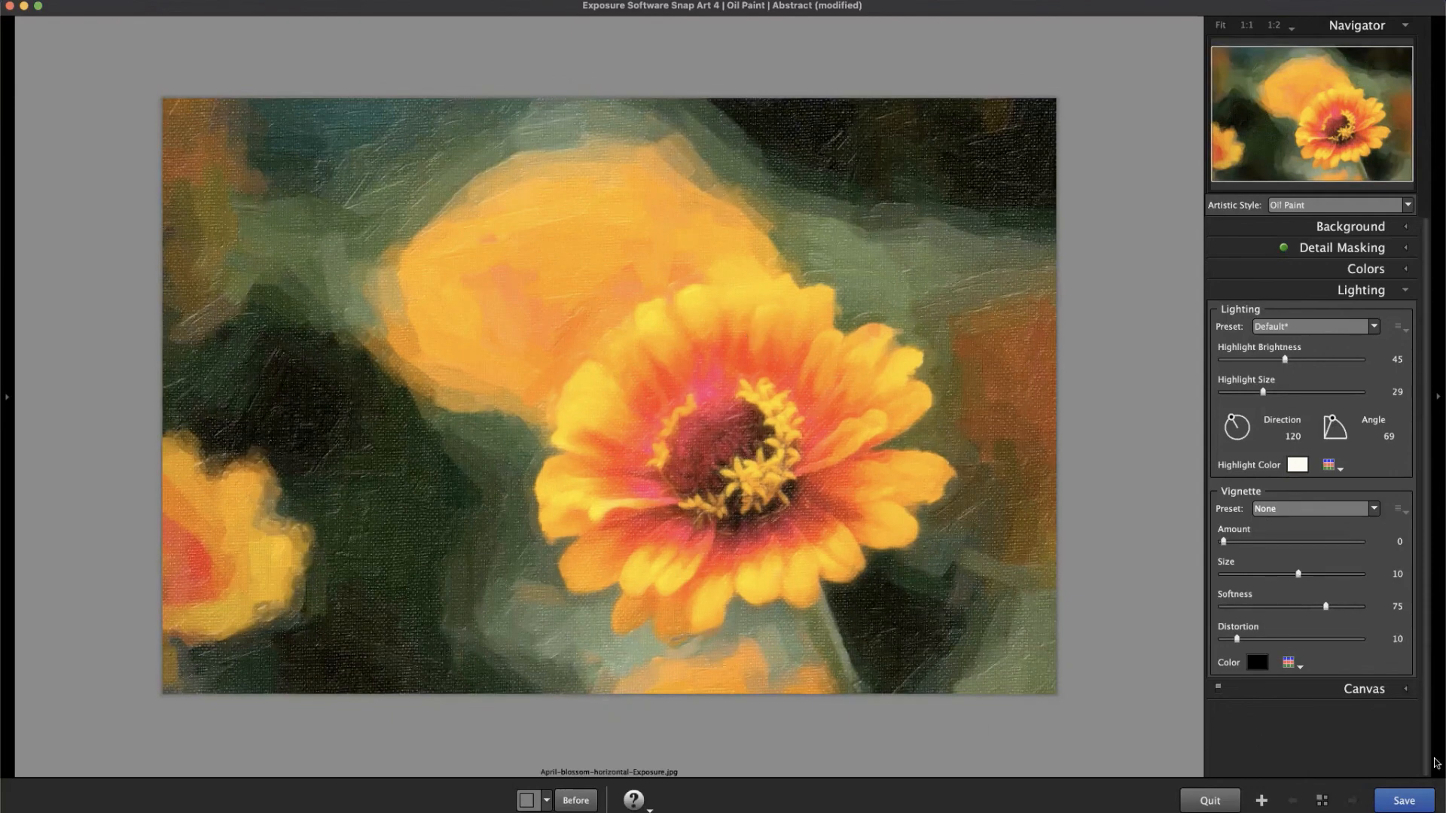
Save the painting to the original's folder with the suffix -snapart- and view the whole saved image in Exposure X7.
click(1410, 808)
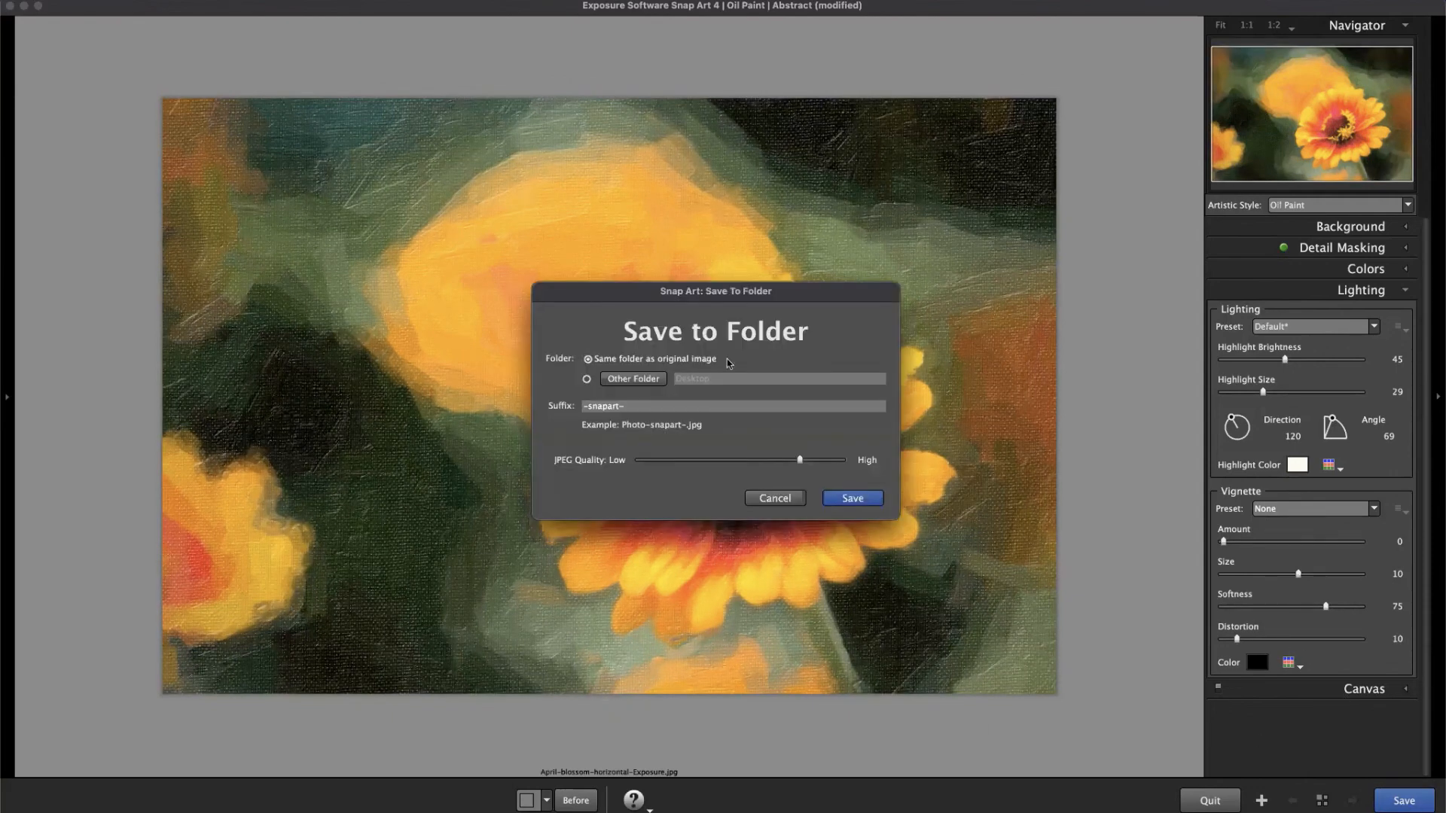
click(862, 502)
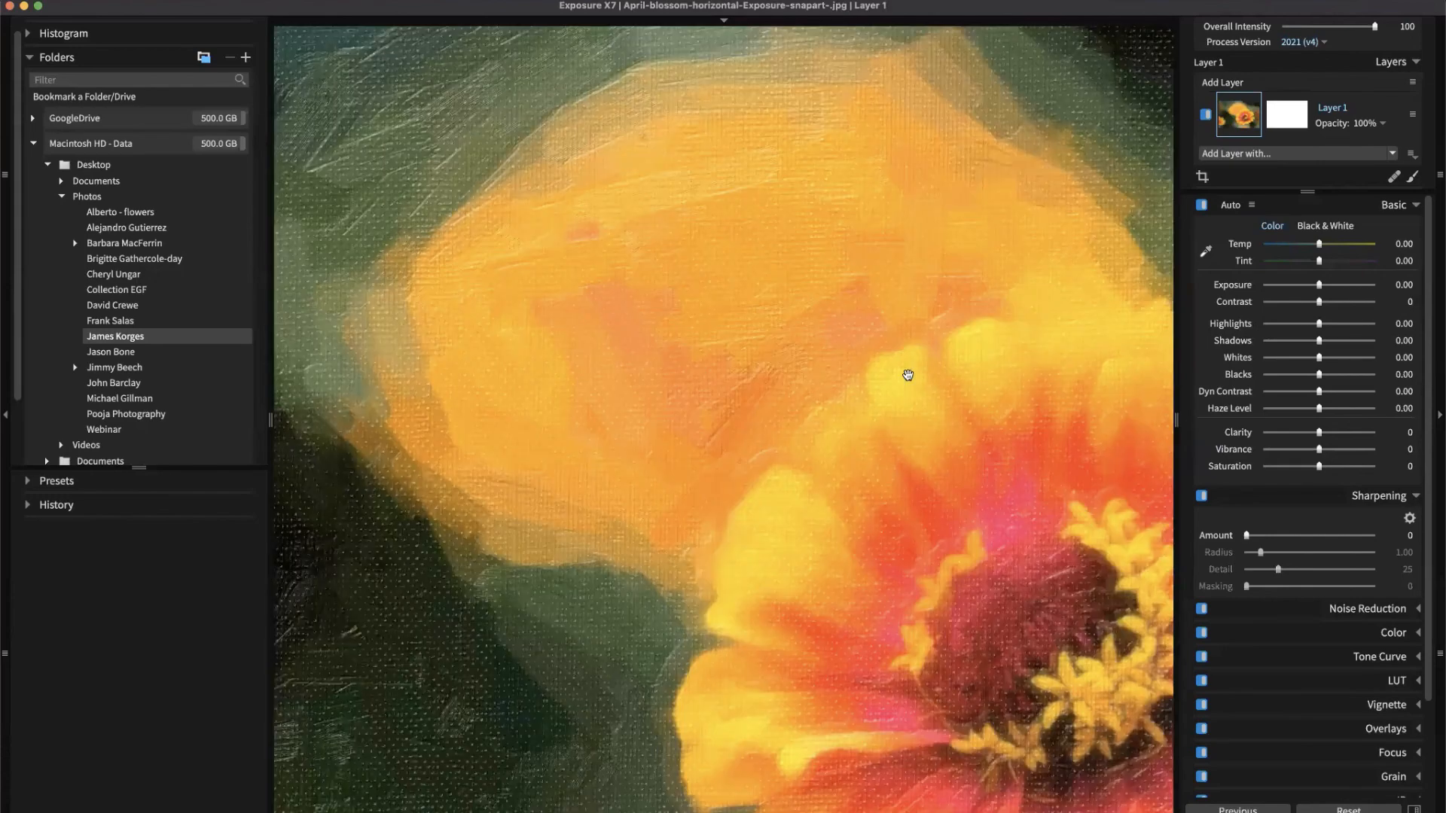
click(908, 376)
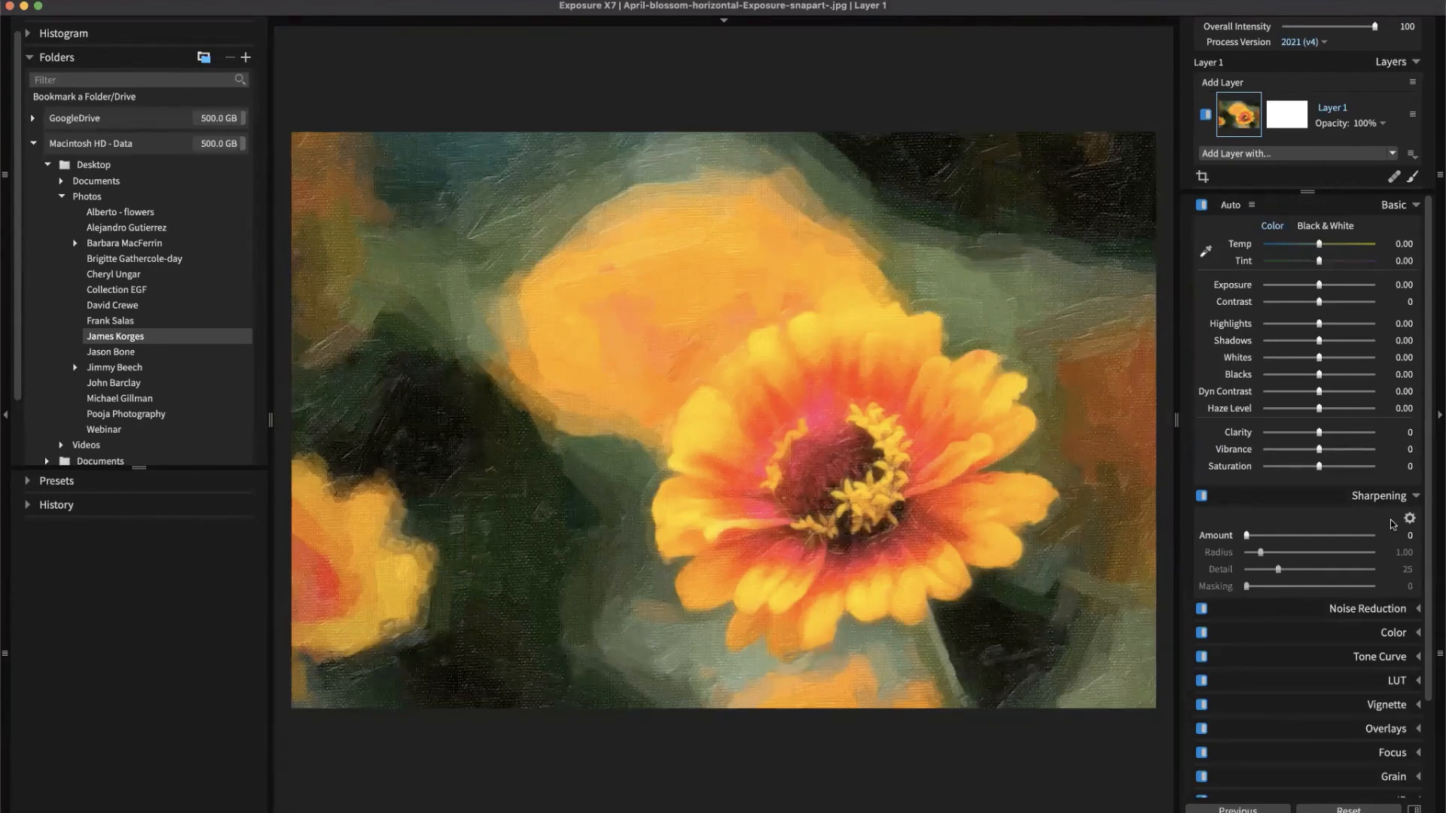
Apply the Distortion - Large Lumps vignette preset, set its Amount to 8 and Size to -64, and collapse the adjustment sections.
scroll(1386, 711, down, 3)
click(1379, 594)
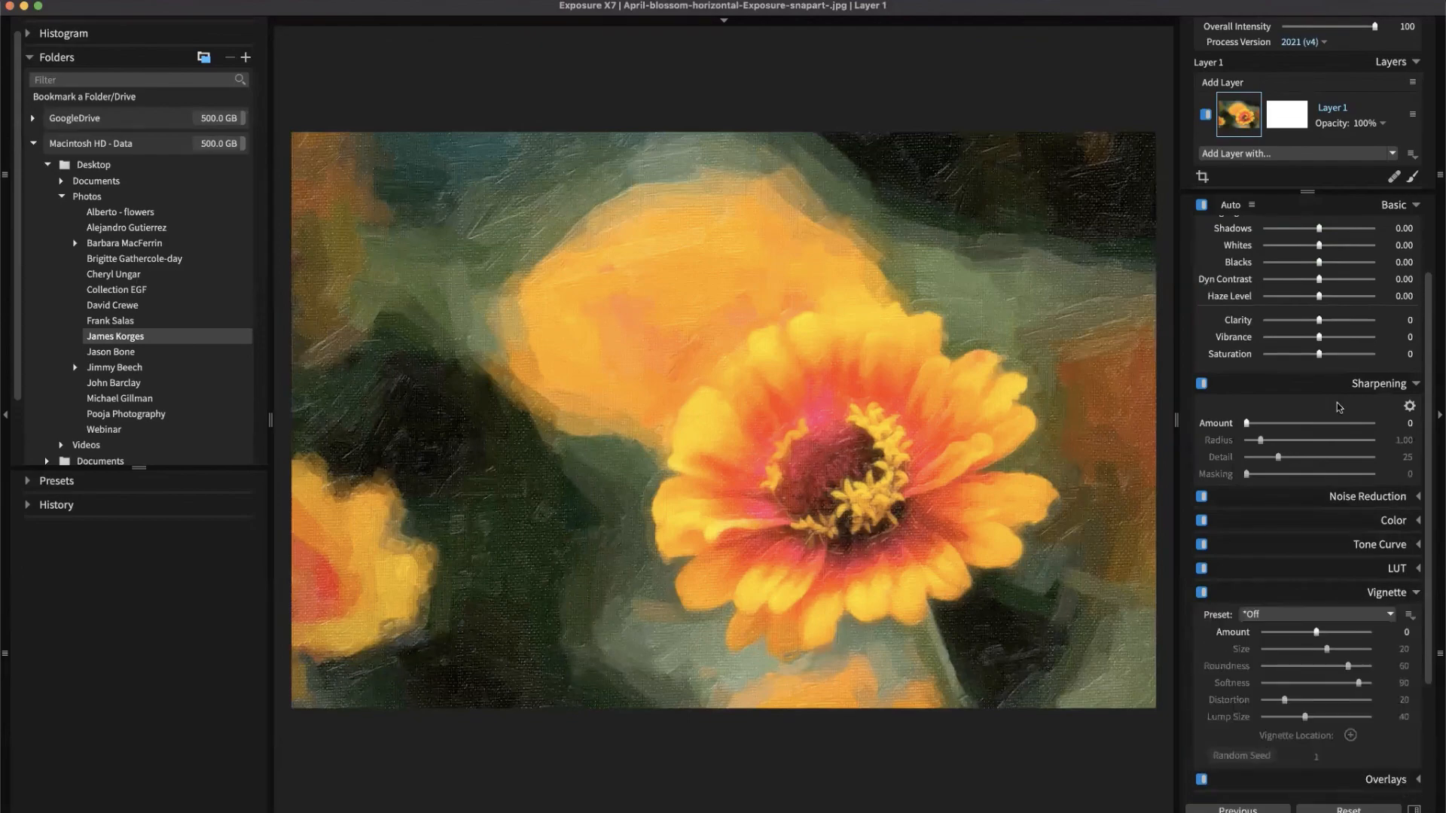
scroll(1339, 408, down, 4)
click(1314, 452)
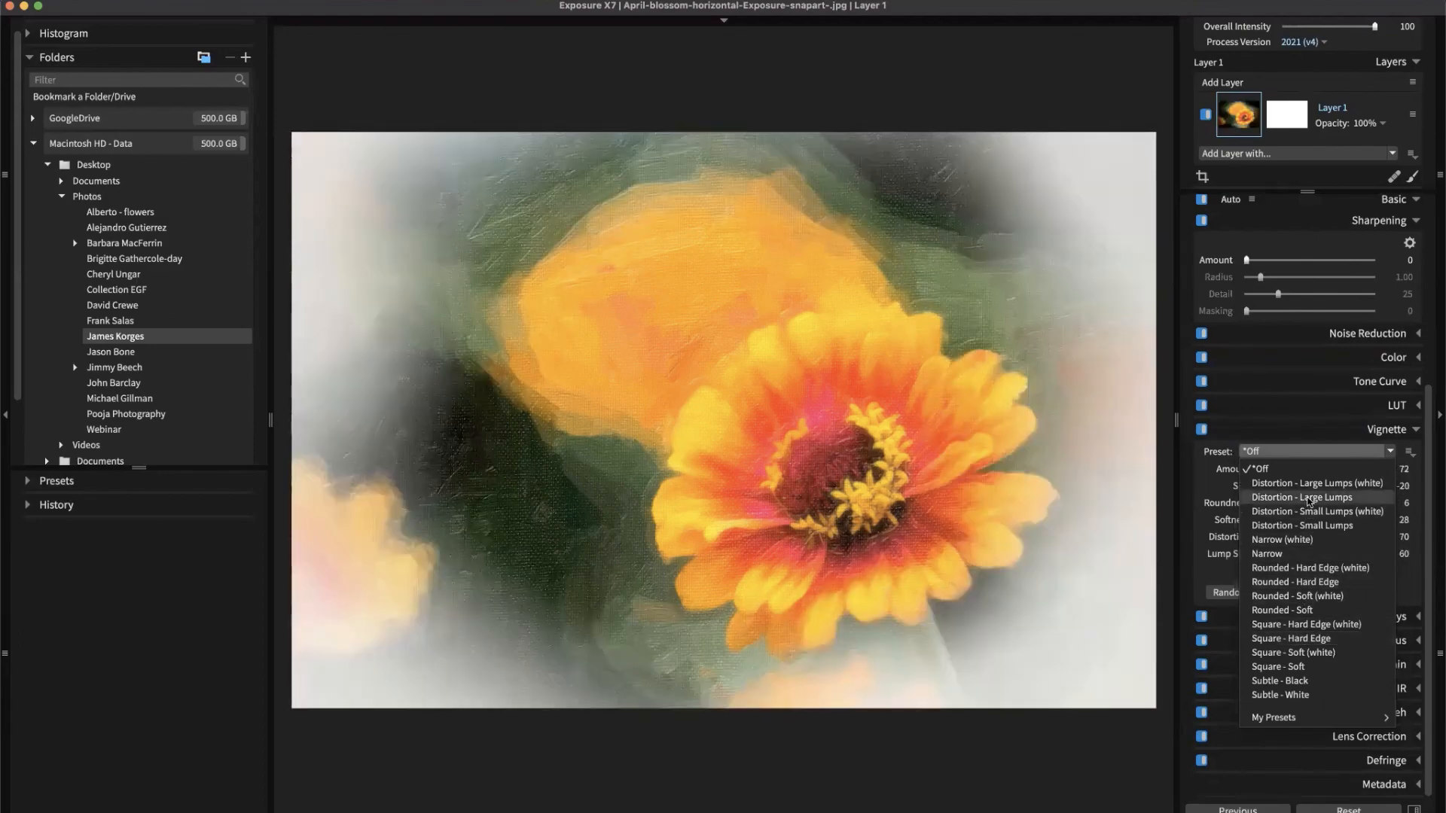
click(1311, 497)
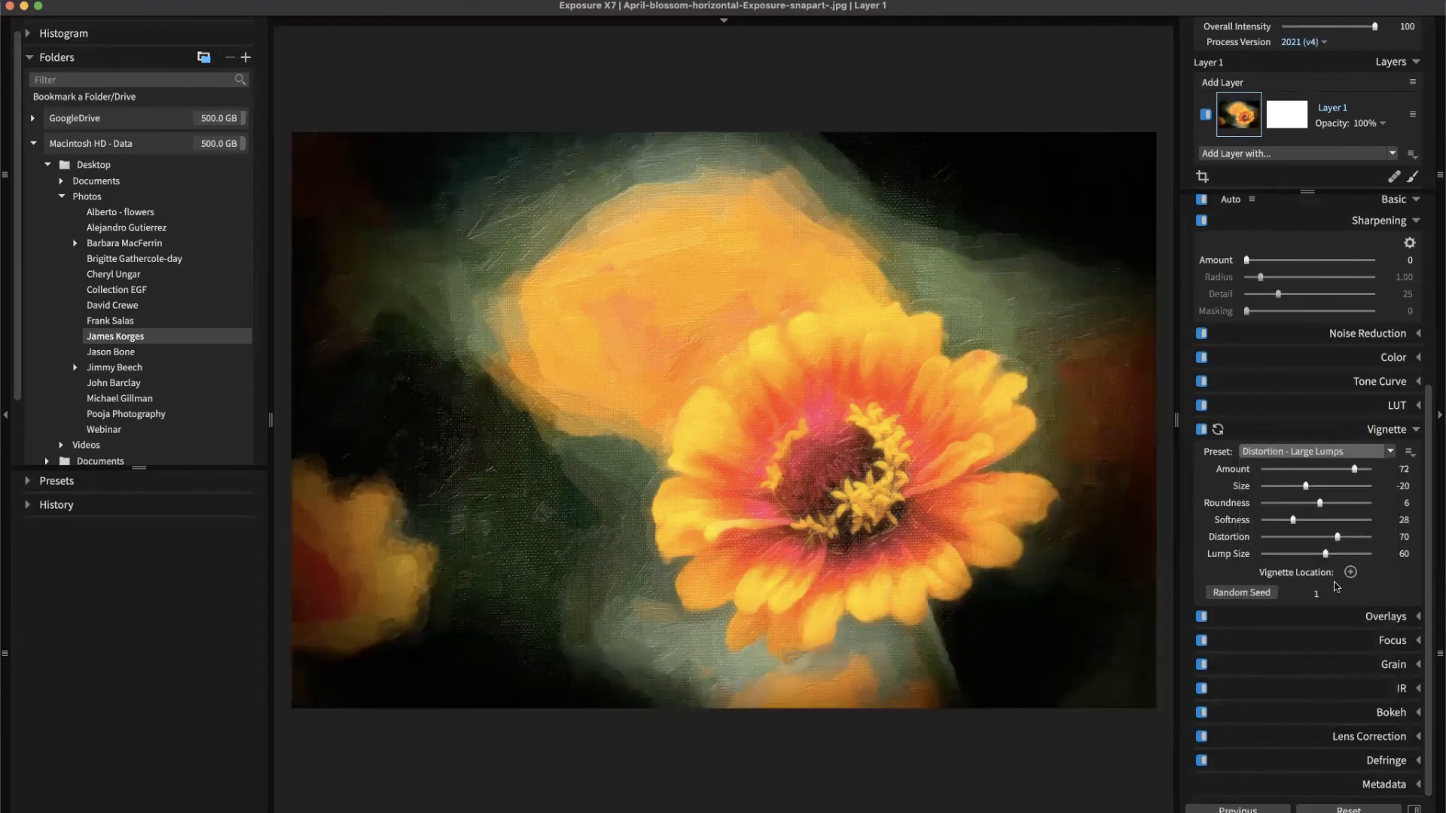
click(837, 469)
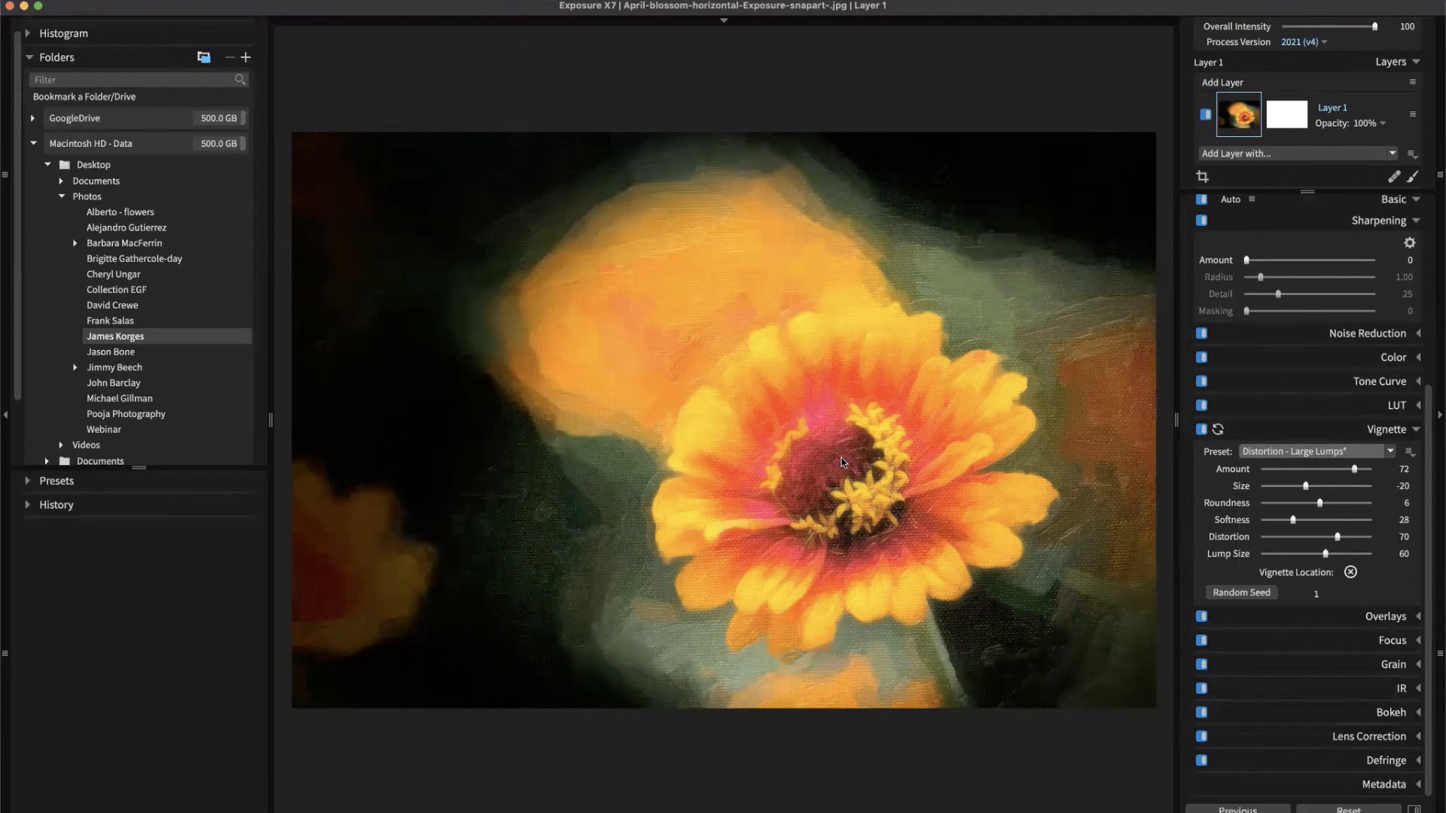
mouse_move(1306, 486)
mouse_down()
mouse_move(1280, 487)
mouse_move(1321, 470)
mouse_up()
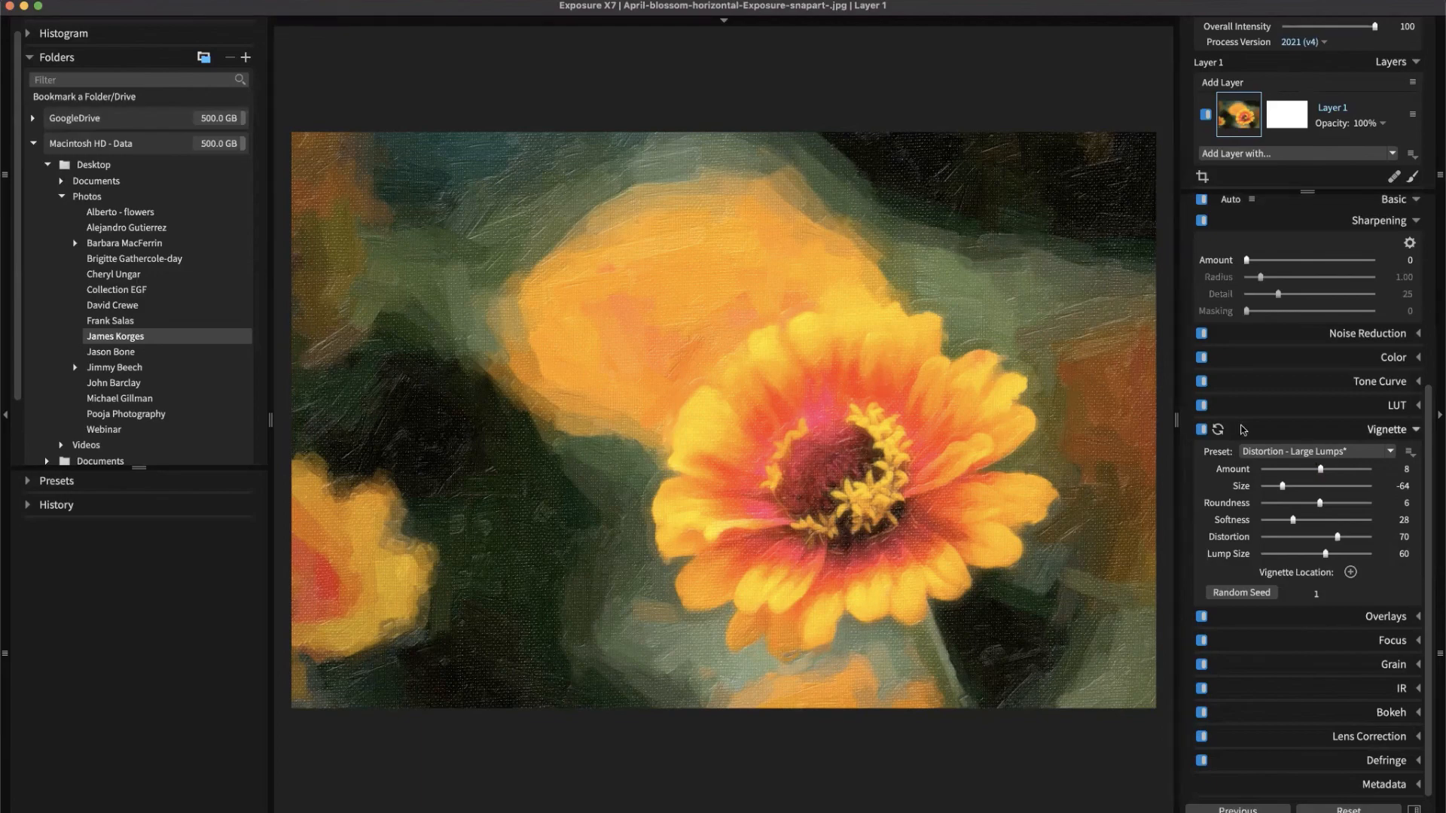
click(1394, 203)
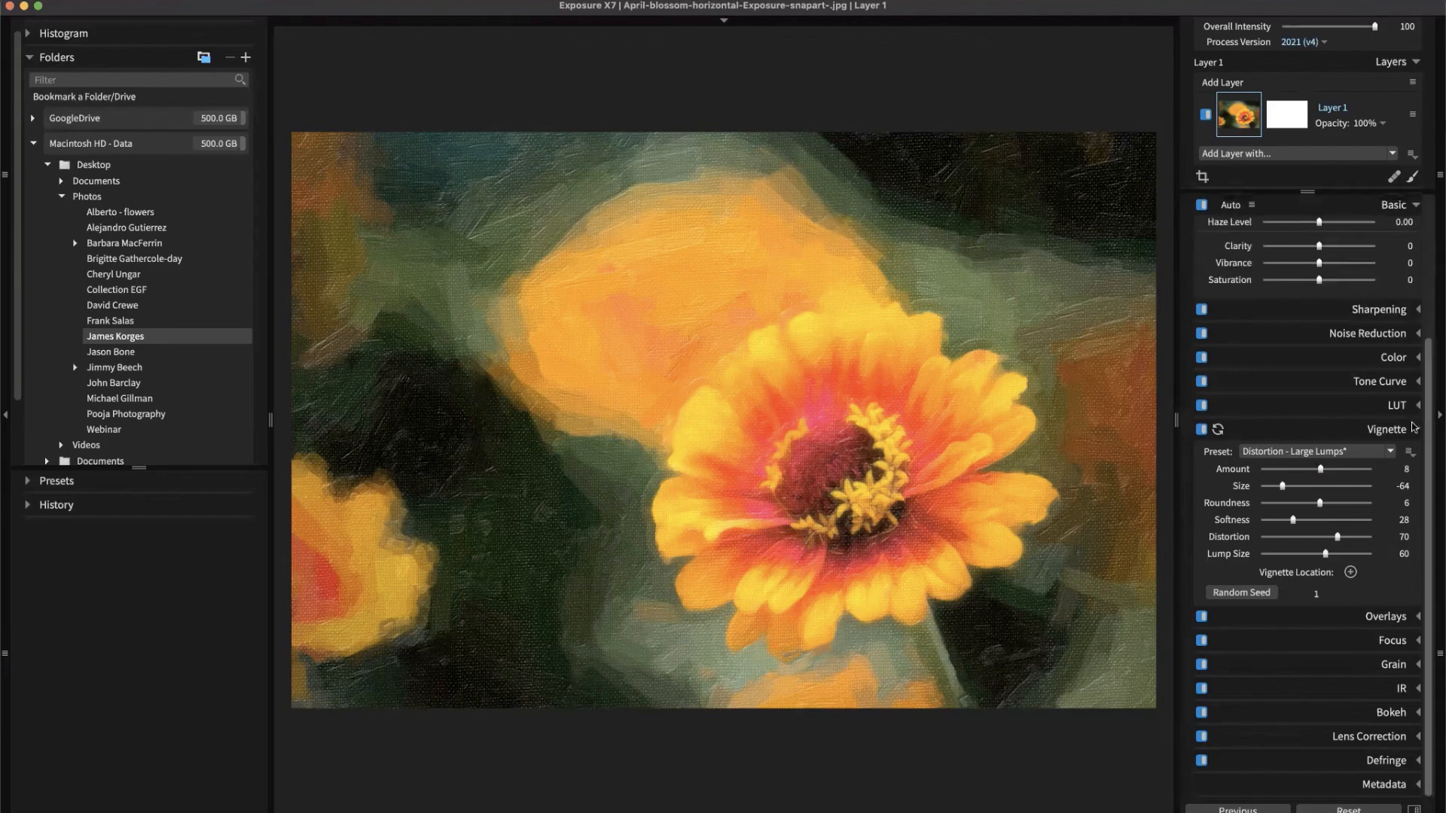
click(1393, 205)
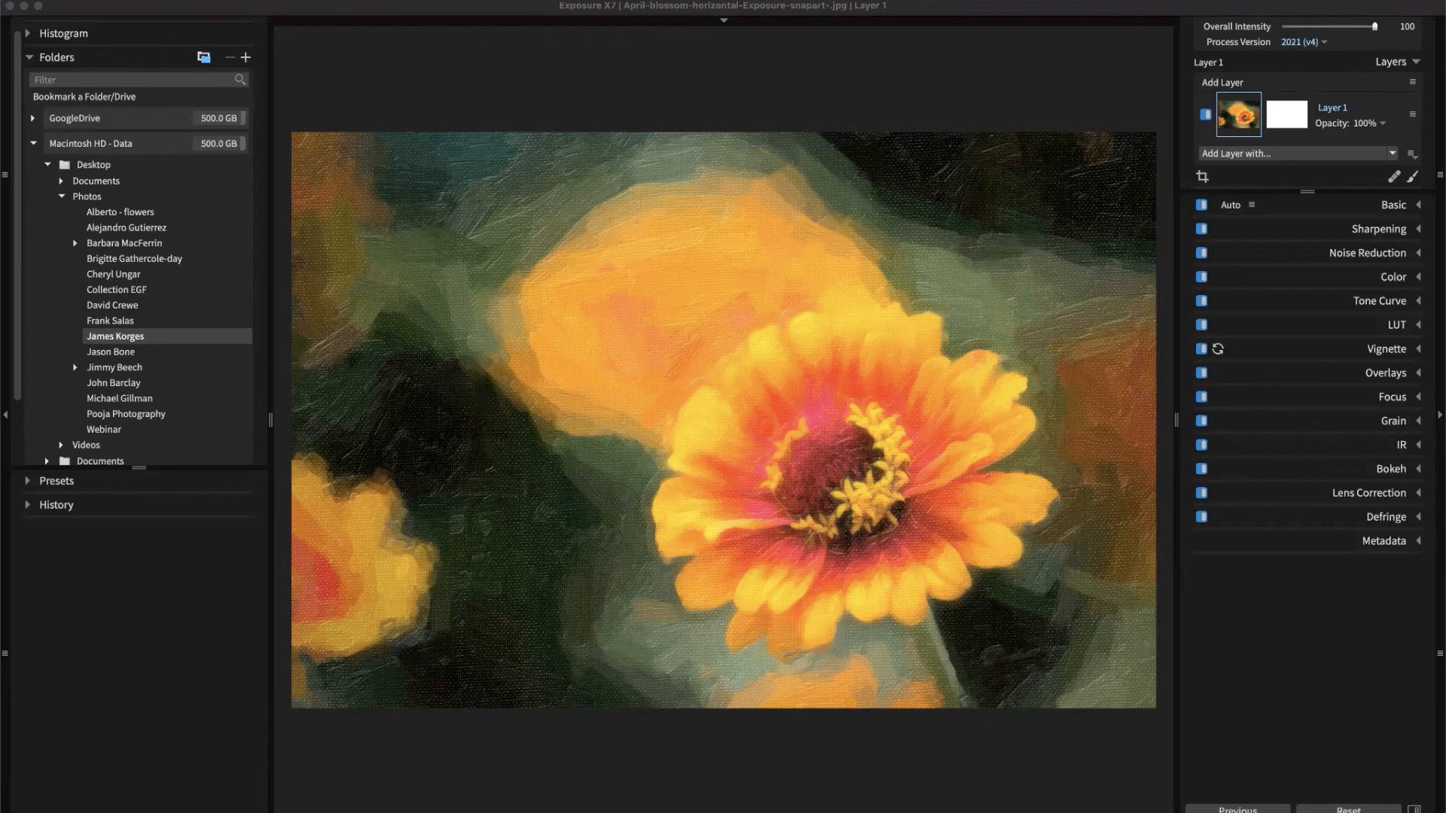
Switch to the browser and show the Exposure and Snap Art Facebook user groups and Instagram's #myexposureedit page over the photo editor.
key(super+Tab)
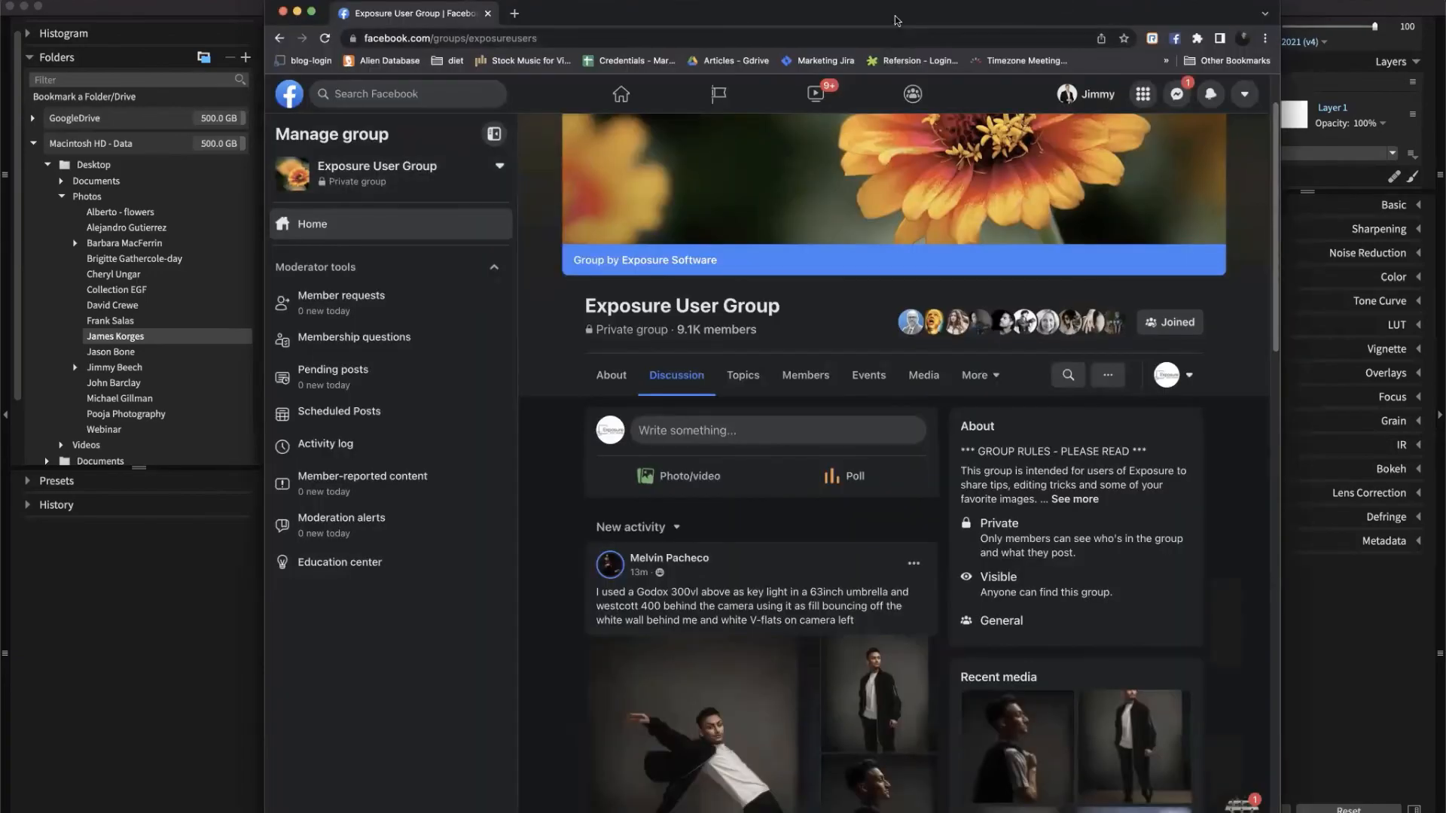
scroll(961, 205, up, 2)
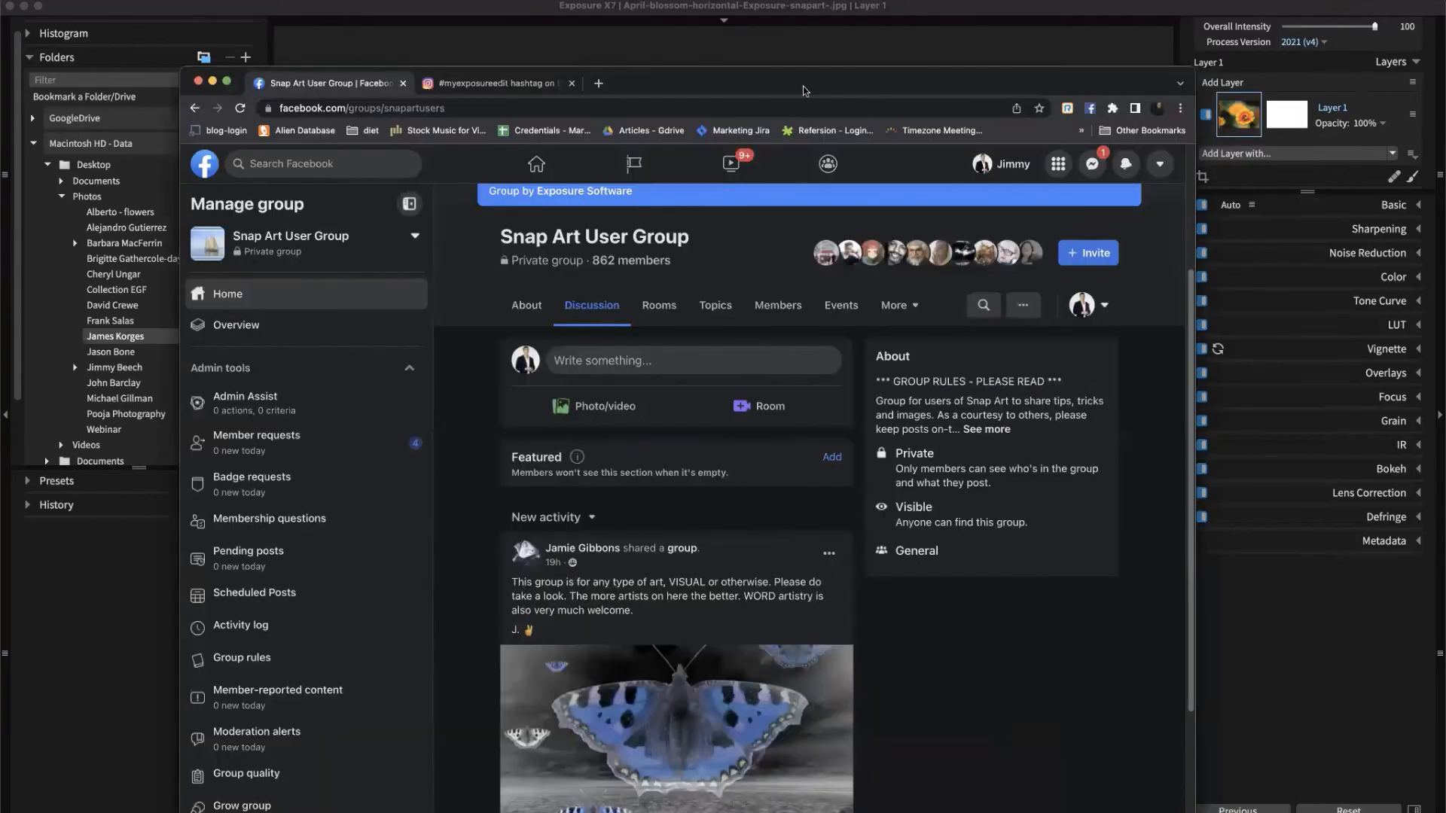
drag(797, 80, 828, 240)
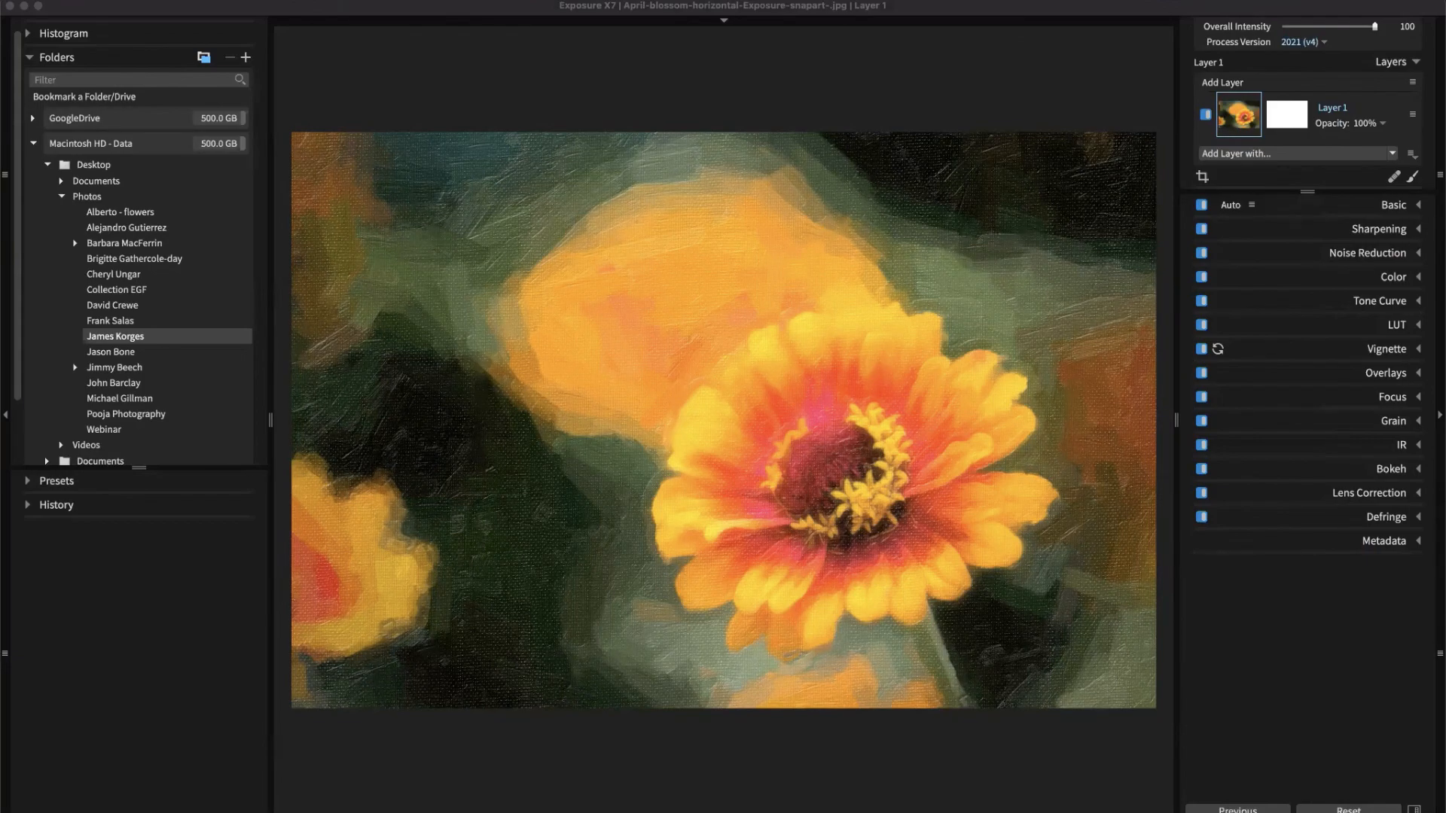
drag(1445, 588, 848, 0)
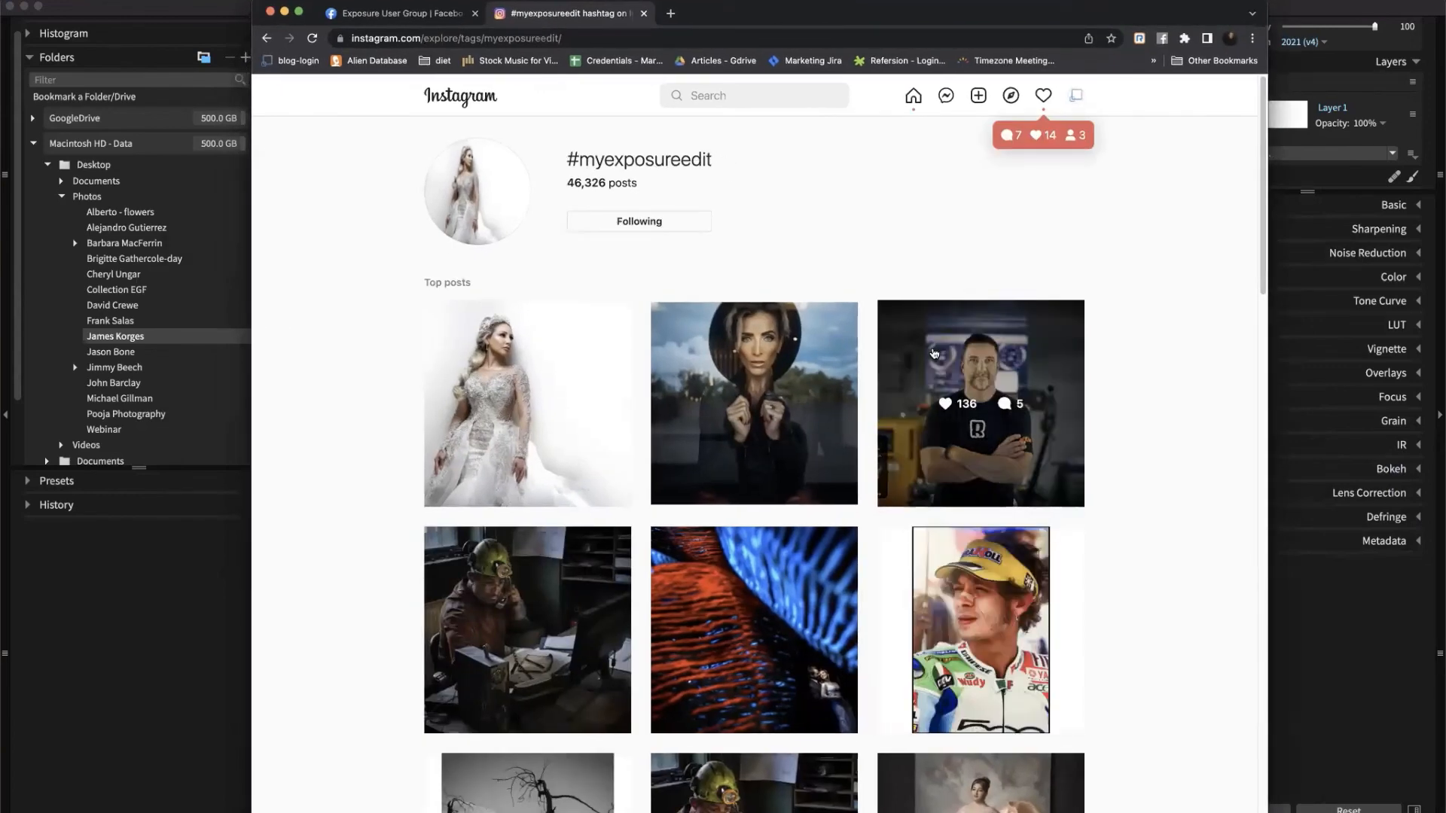
drag(892, 14, 1445, 176)
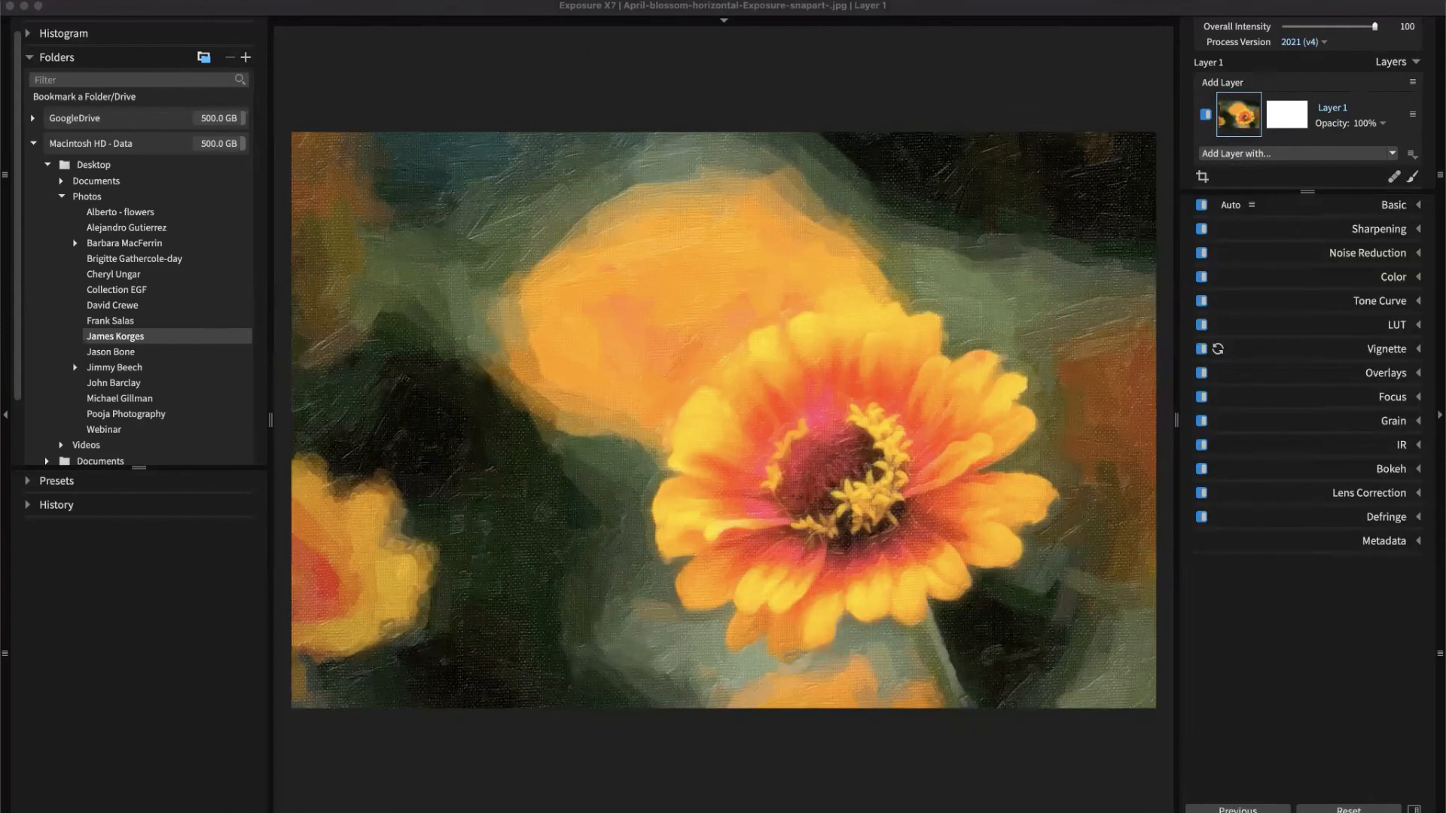